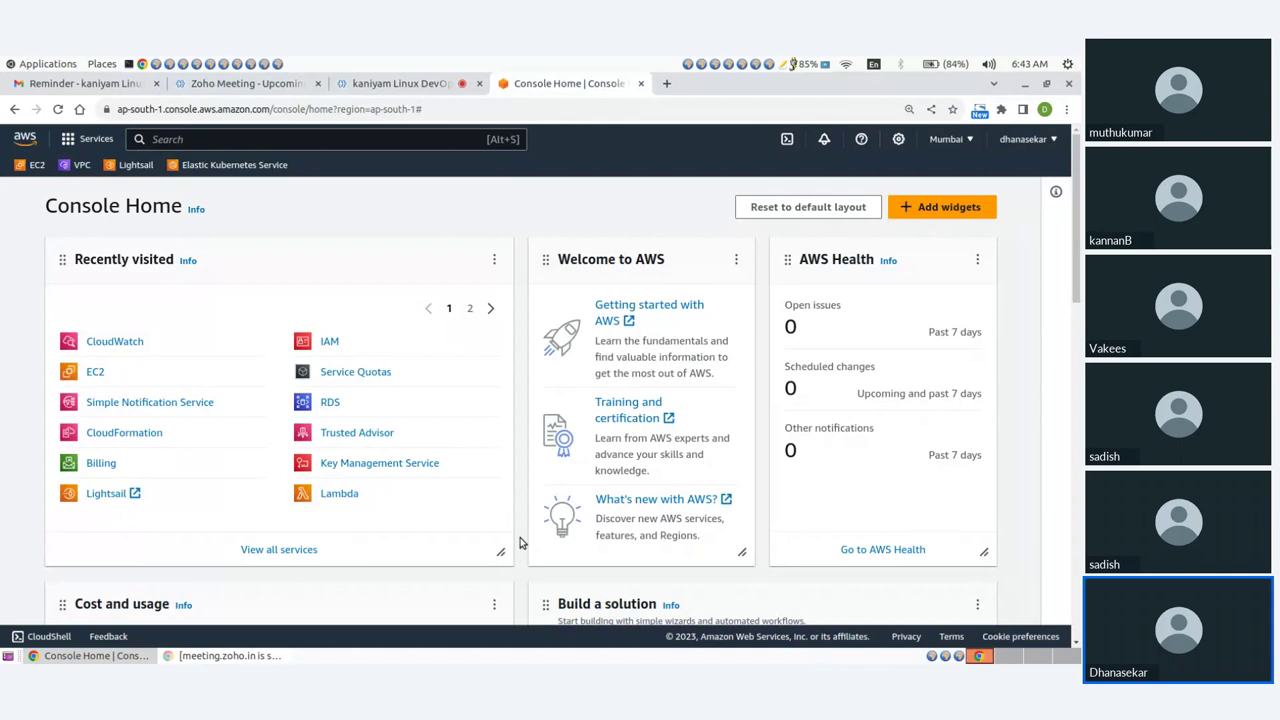
Open the EC2 dashboard, refresh its resource counts, and start launching a new instance.
click(95, 373)
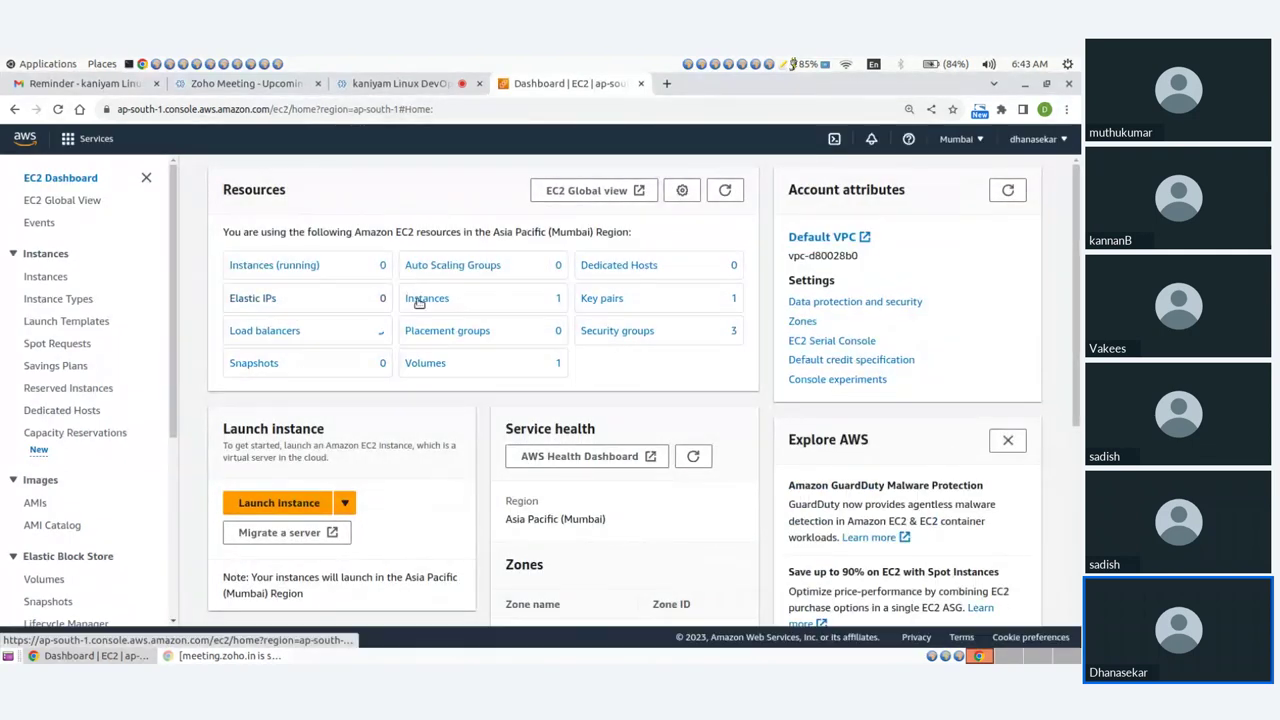
click(724, 191)
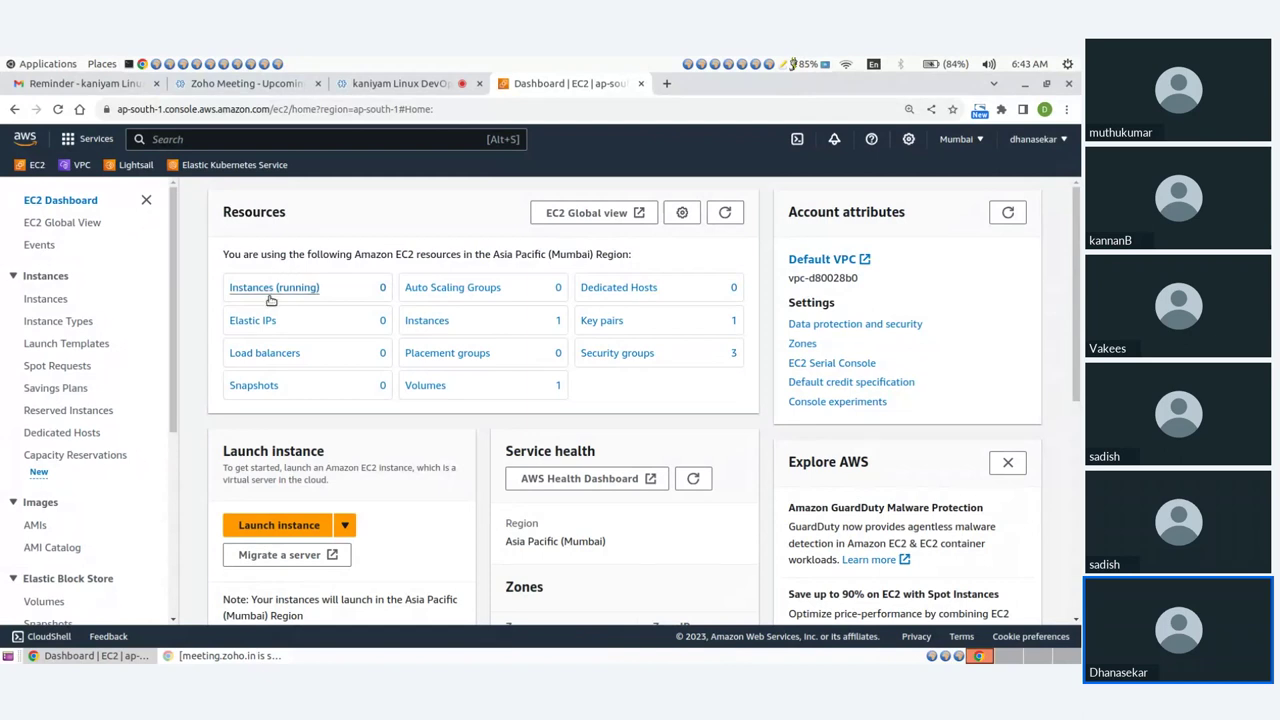
click(278, 524)
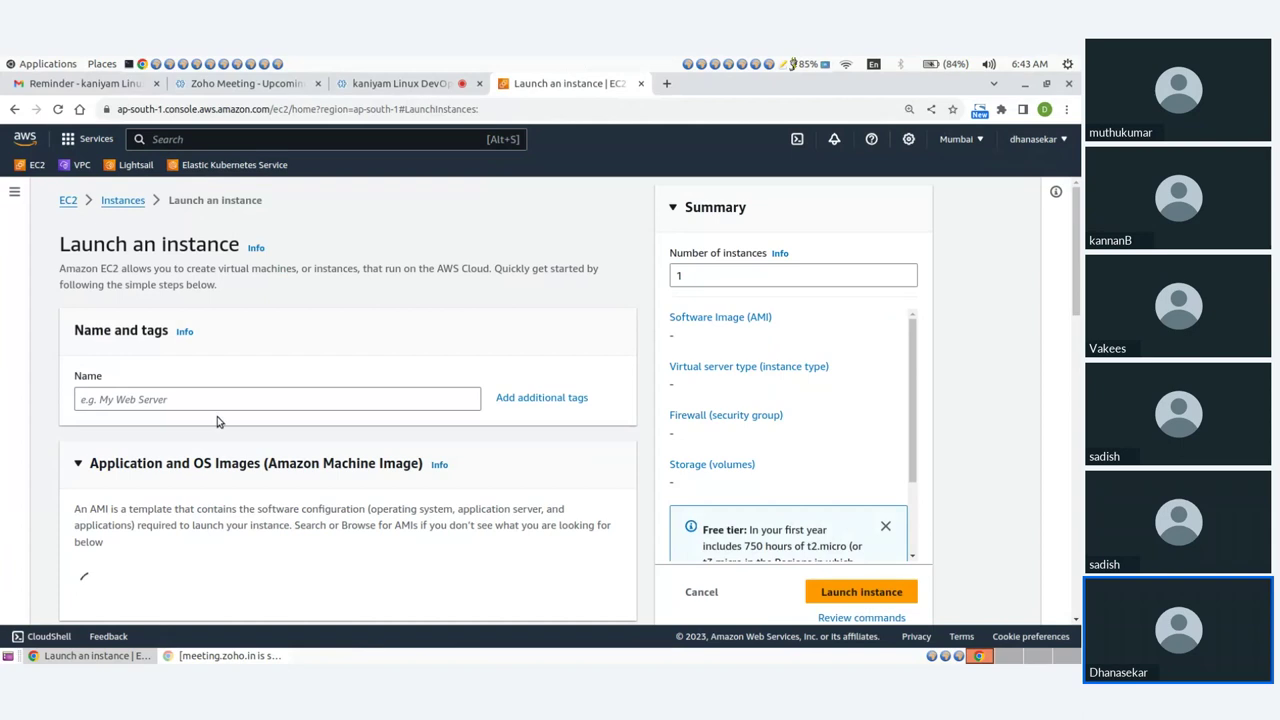
Name the instance apache and choose the Ubuntu 22.04 image.
click(200, 398)
text(apache)
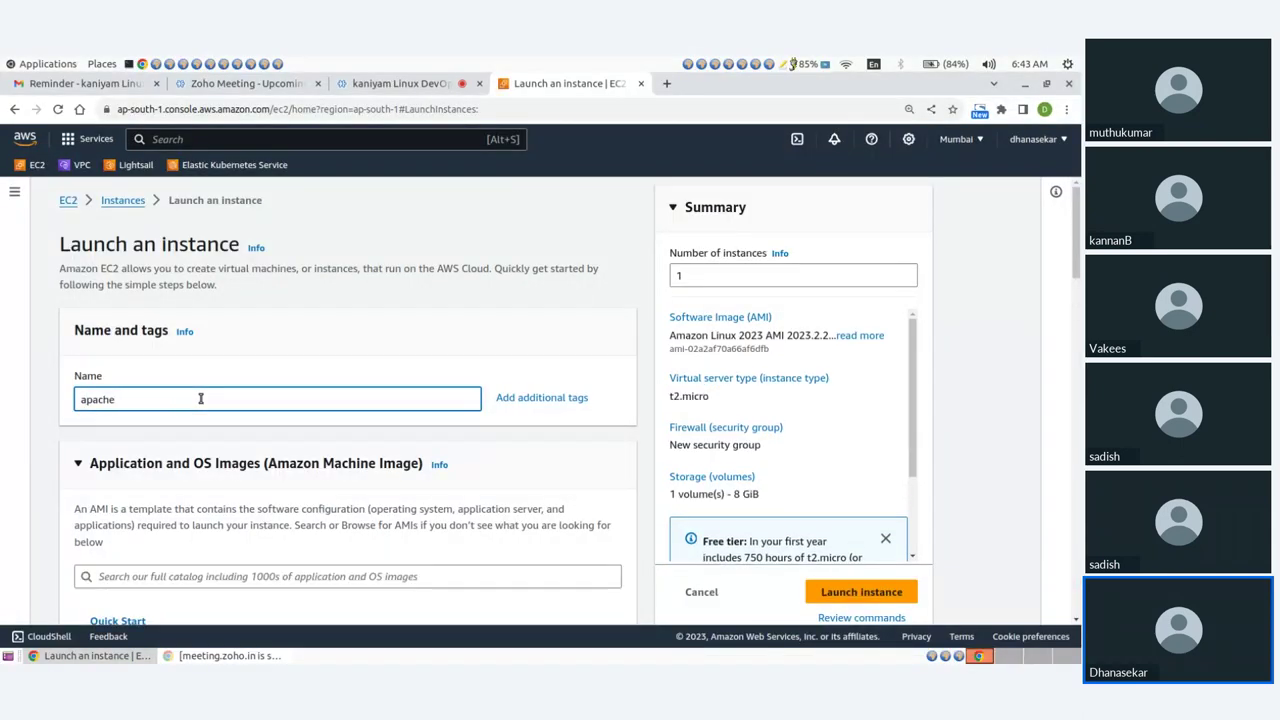
scroll(220, 400, down, 2)
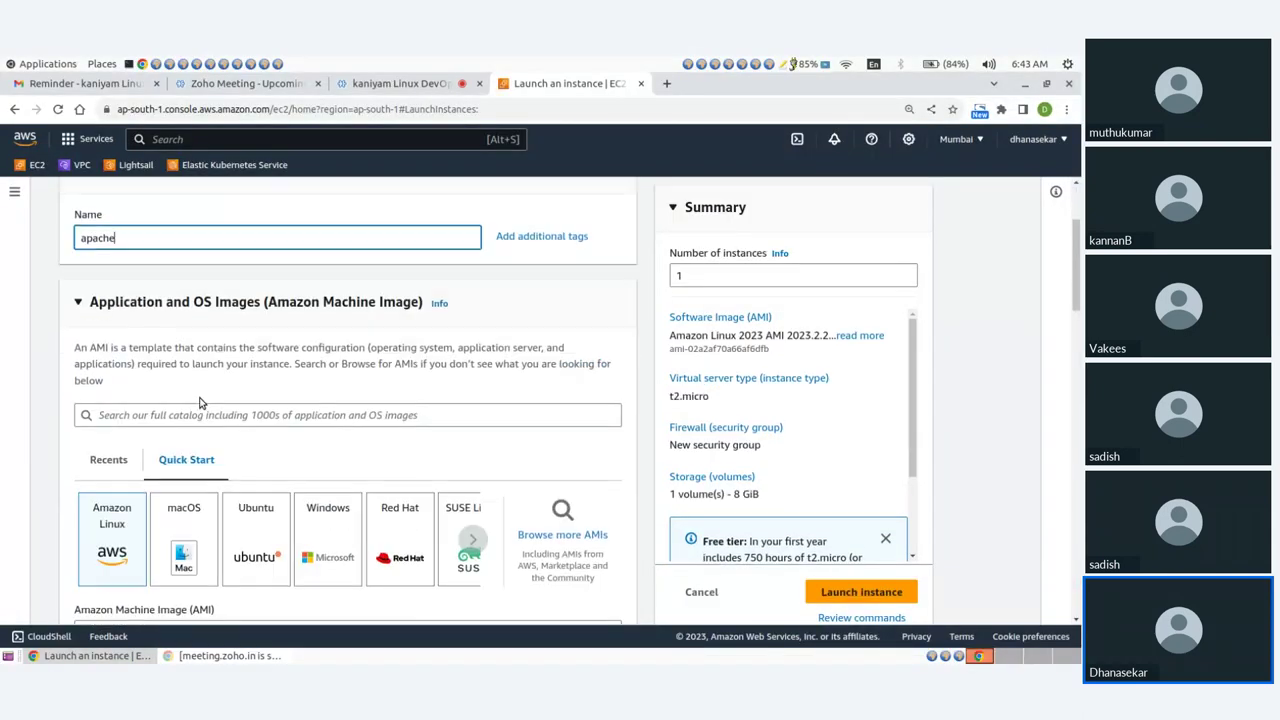
click(255, 528)
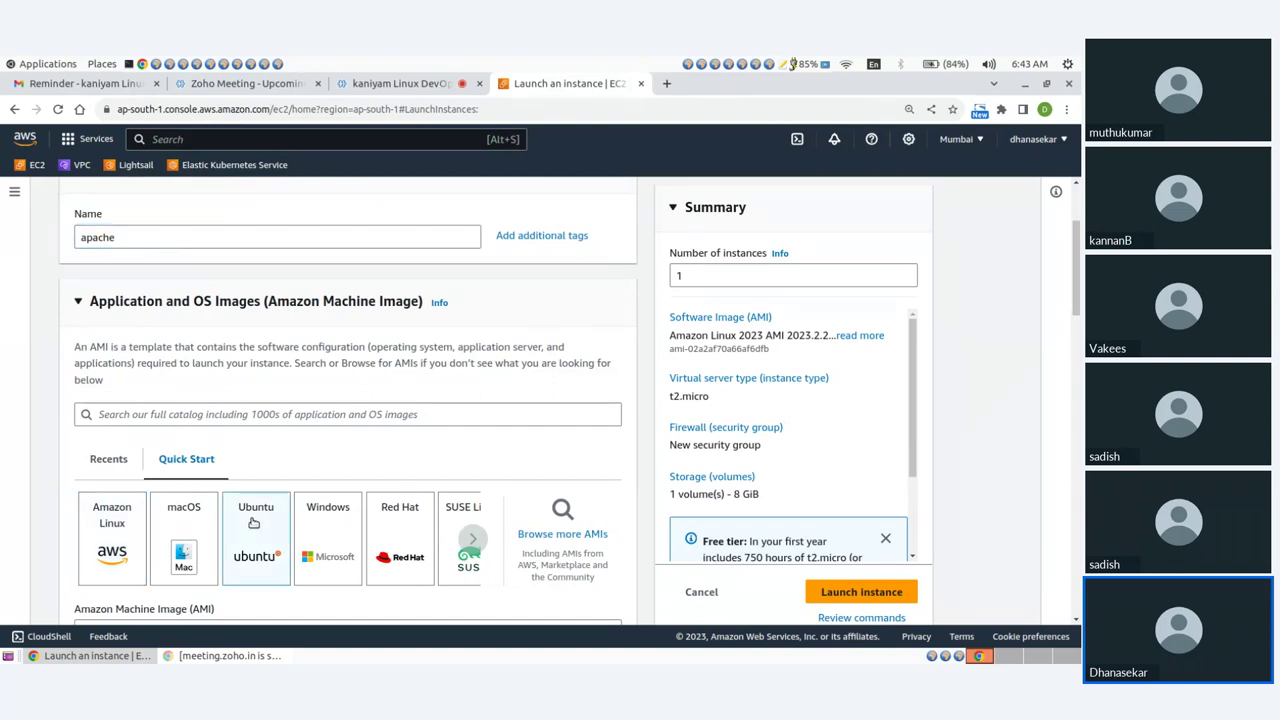
scroll(250, 483, down, 2)
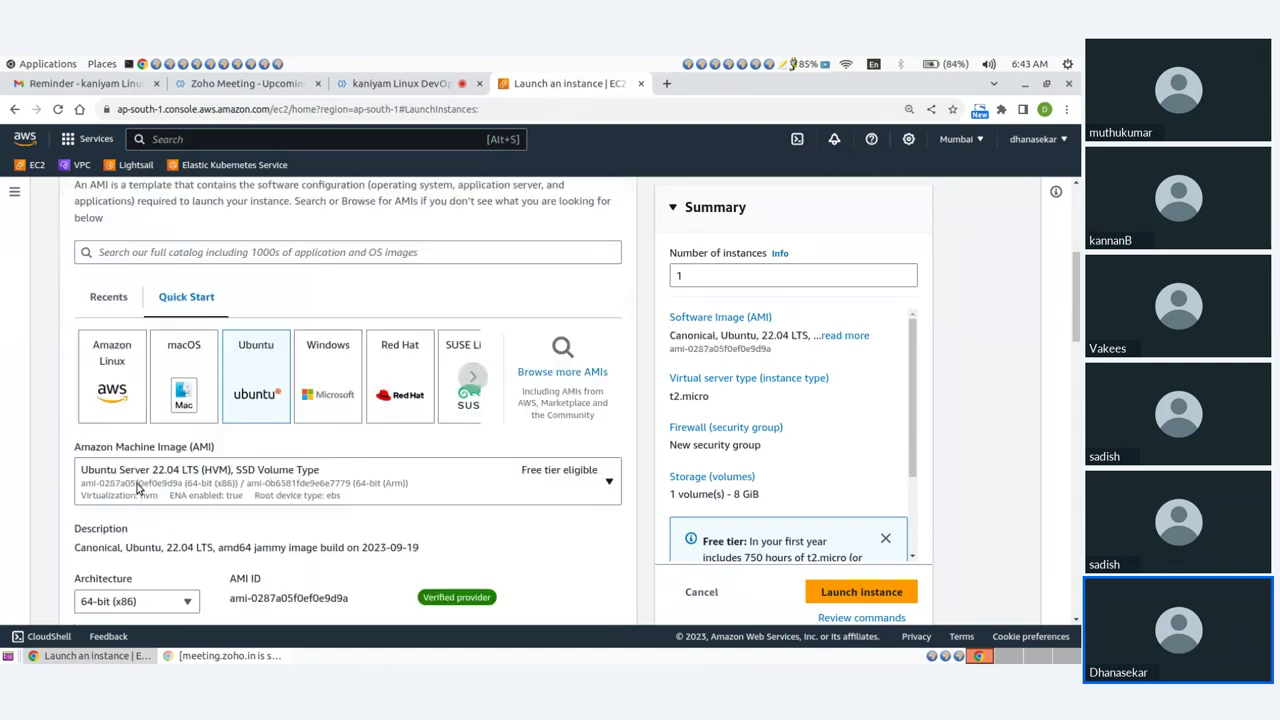
click(178, 485)
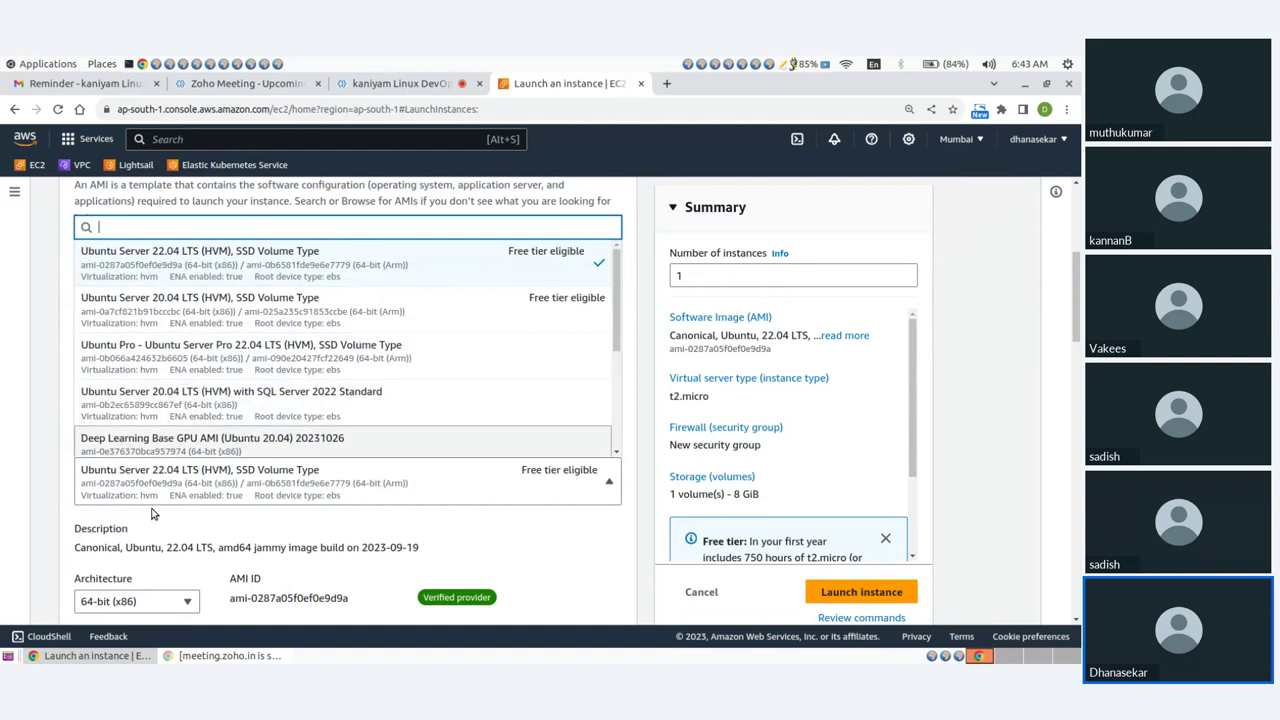
key(Escape)
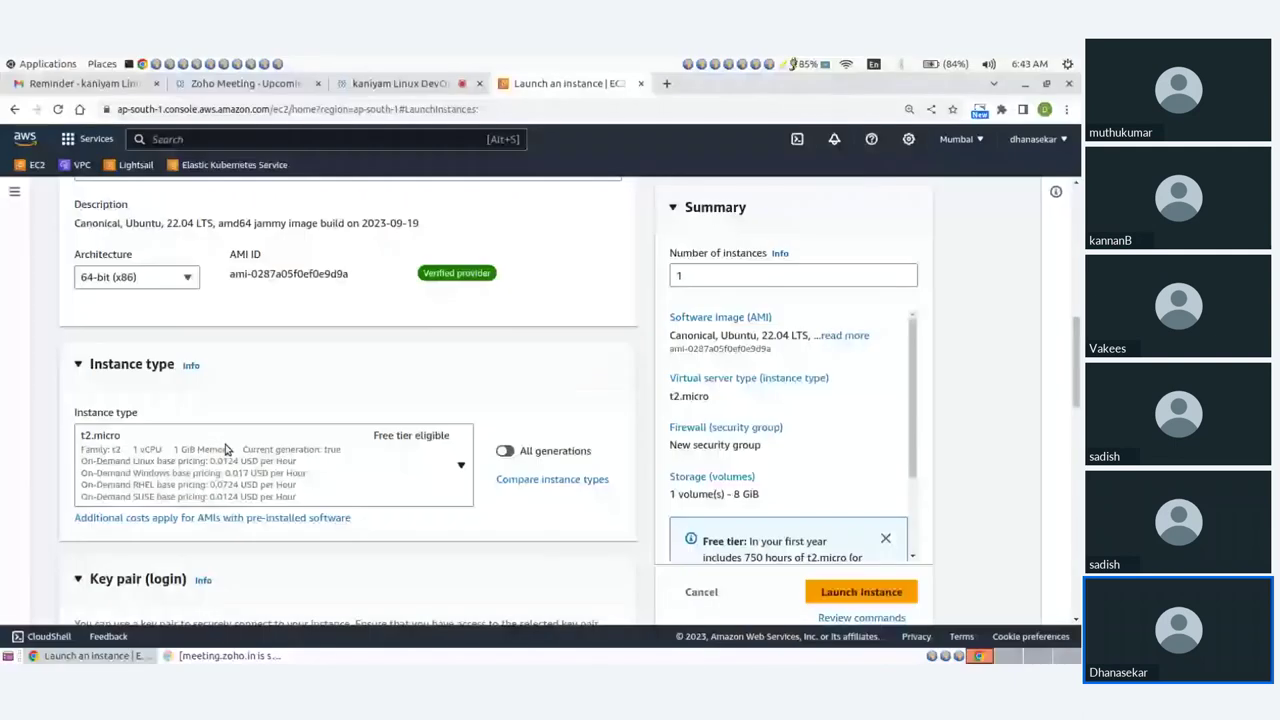
Select instance type t2.nano and key pair mykey.
click(207, 438)
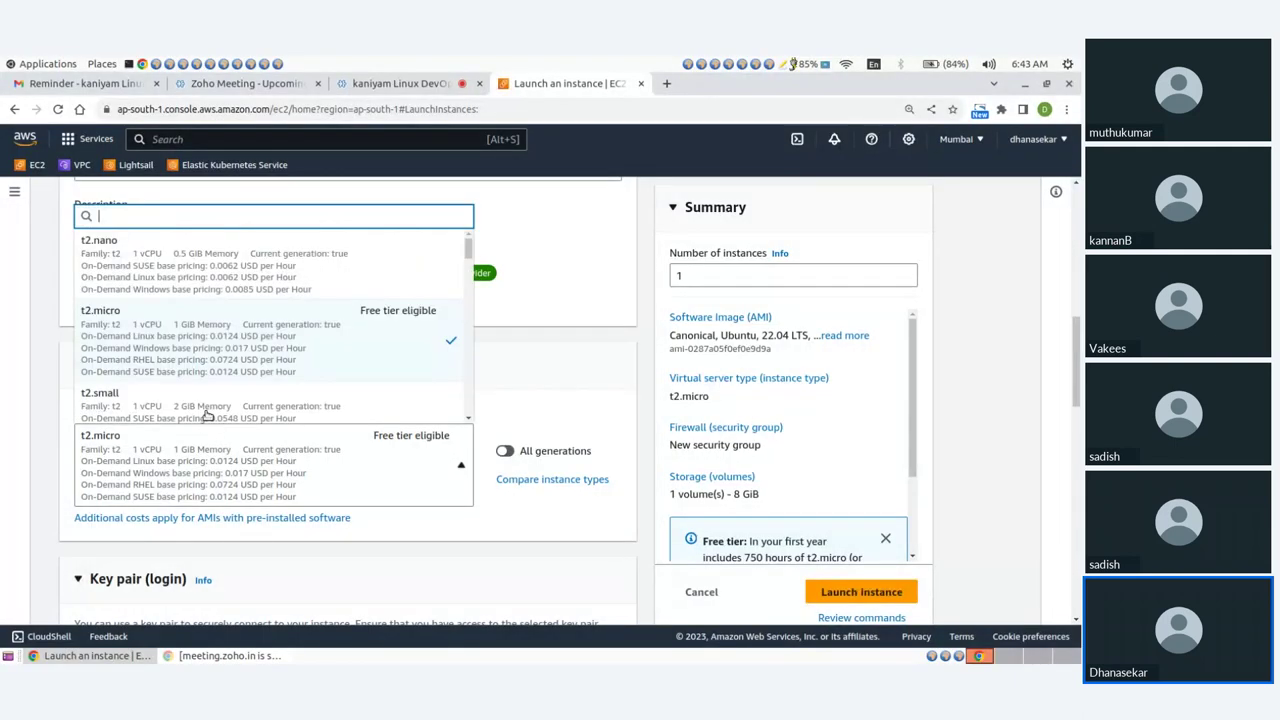
click(160, 262)
scroll(306, 406, down, 3)
click(206, 440)
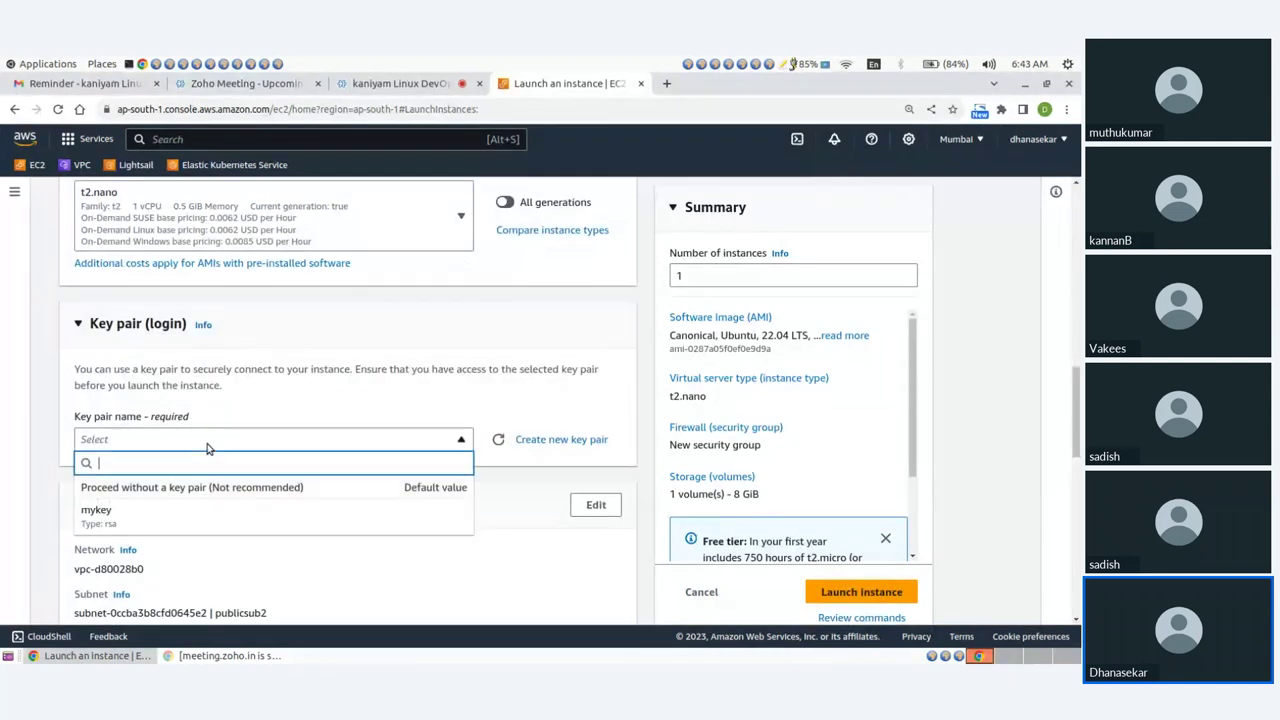
click(160, 519)
scroll(334, 466, down, 2)
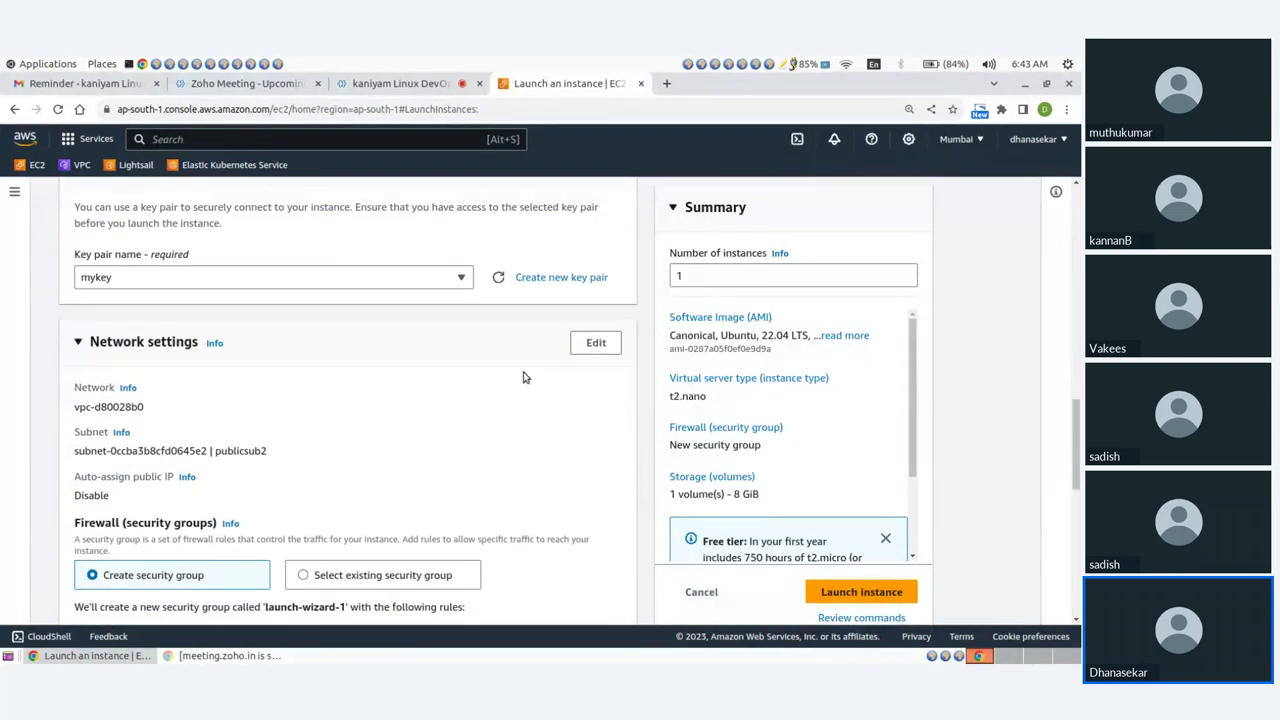
Enable auto-assign public IP and attach the existing security group demo-sg.
click(596, 343)
scroll(466, 394, down, 2)
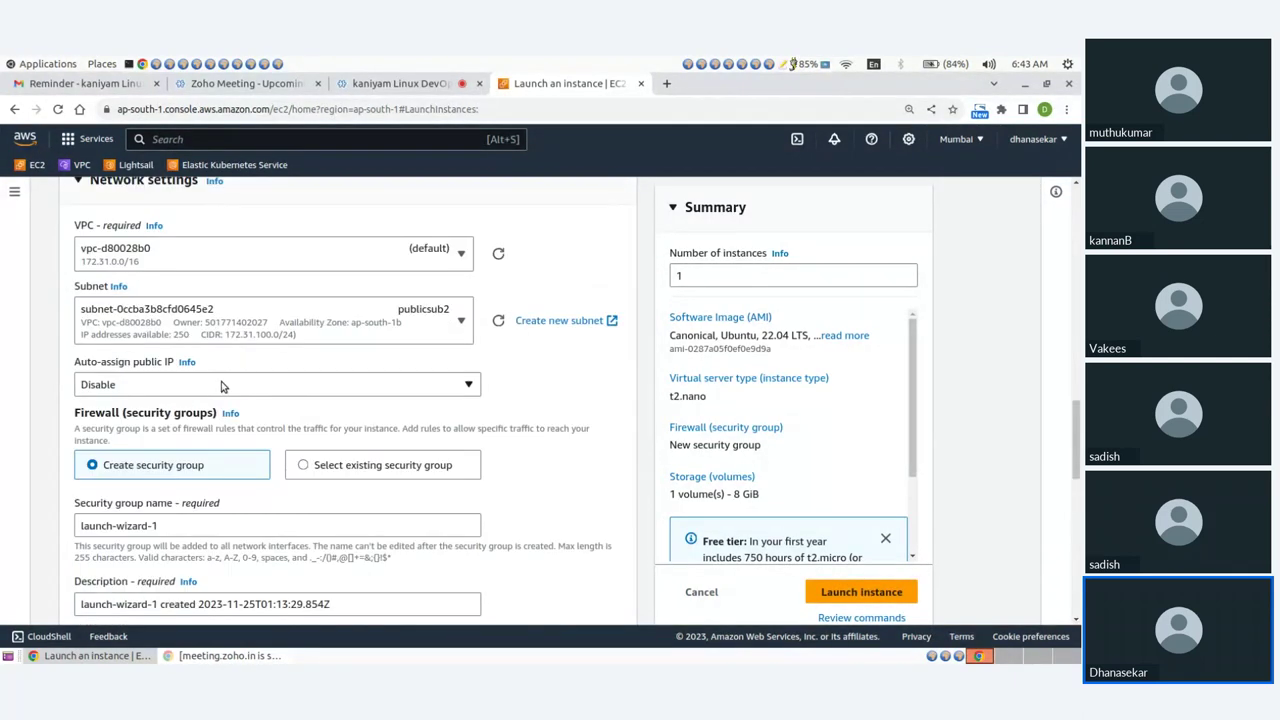
click(220, 386)
click(170, 409)
scroll(546, 373, down, 3)
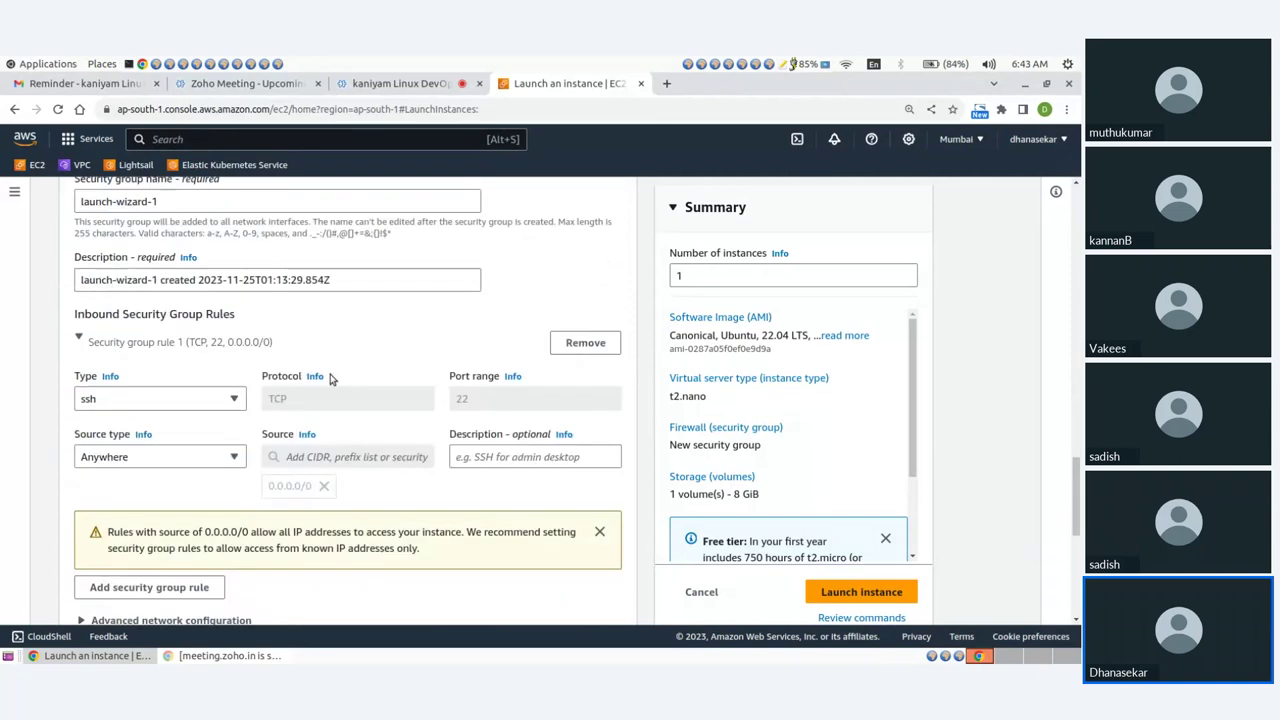
scroll(258, 298, up, 1)
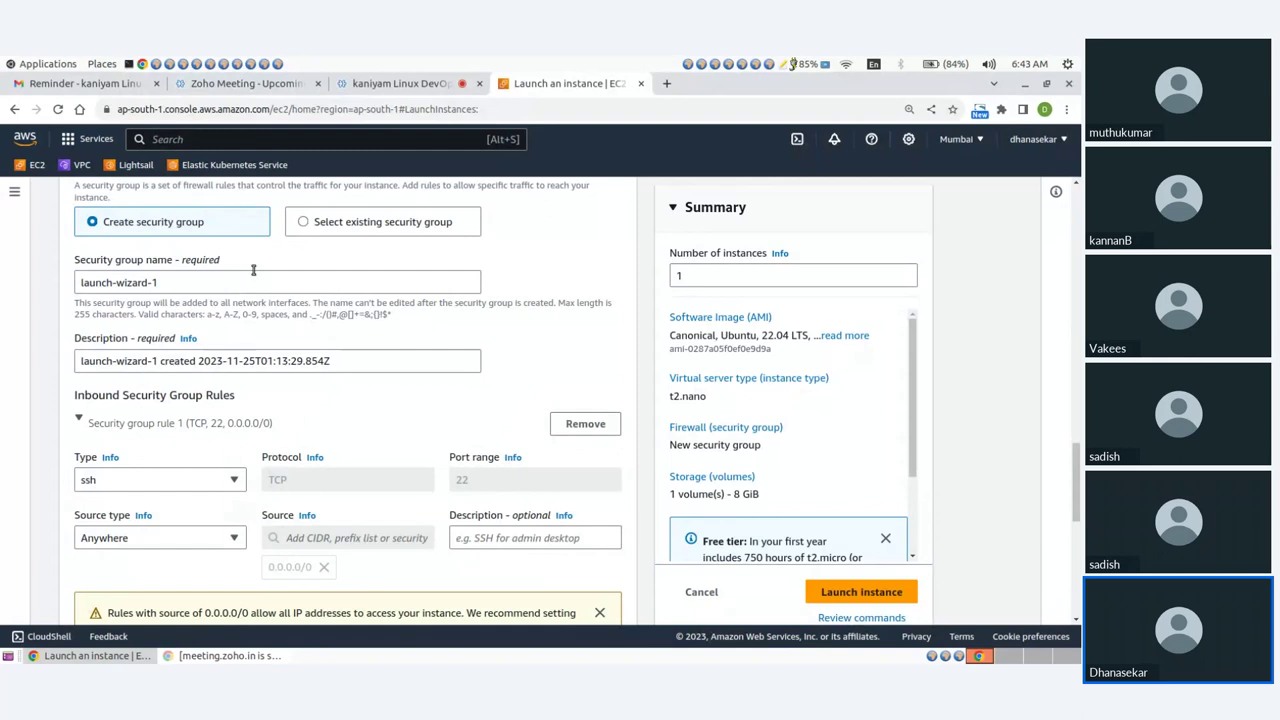
click(302, 224)
click(220, 284)
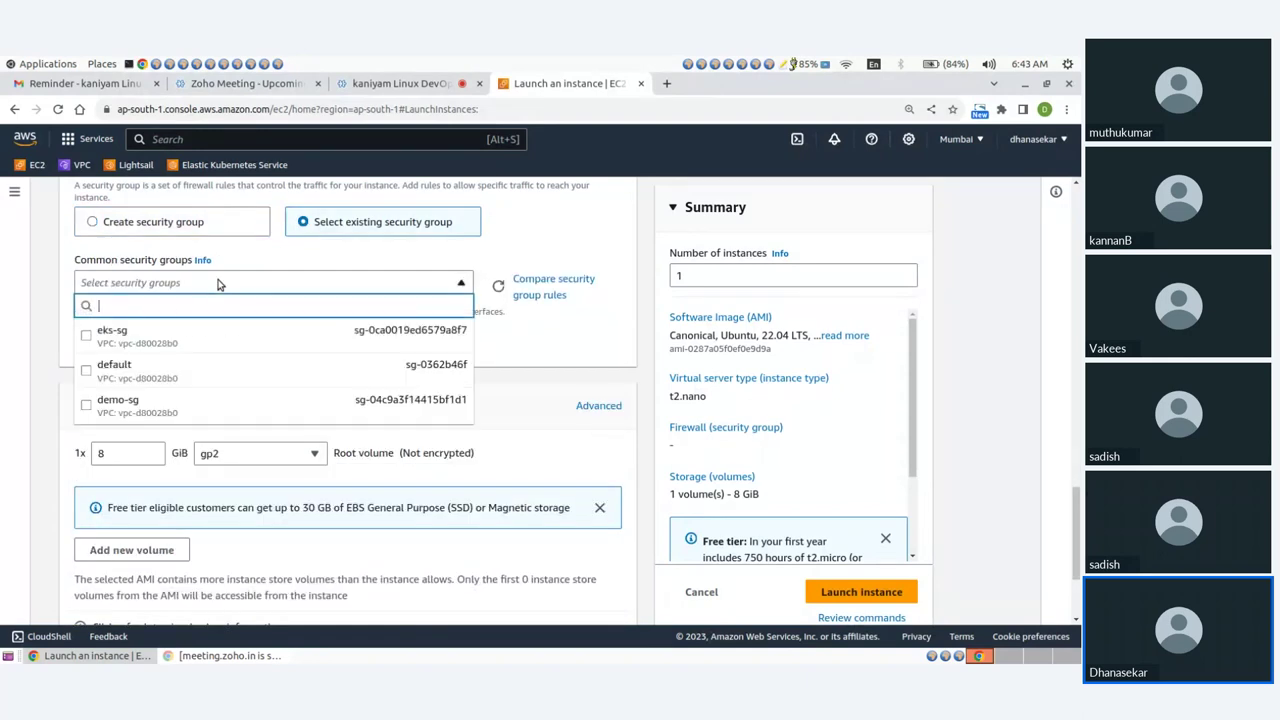
click(88, 405)
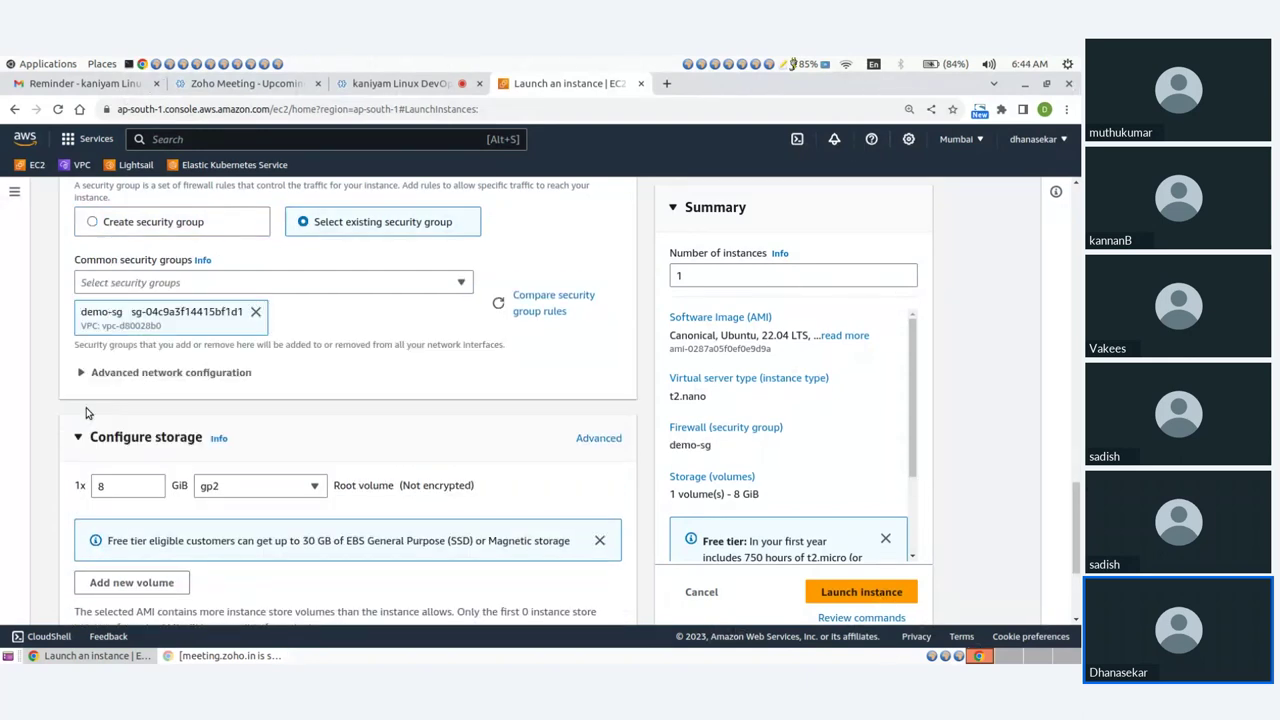
scroll(352, 395, down, 3)
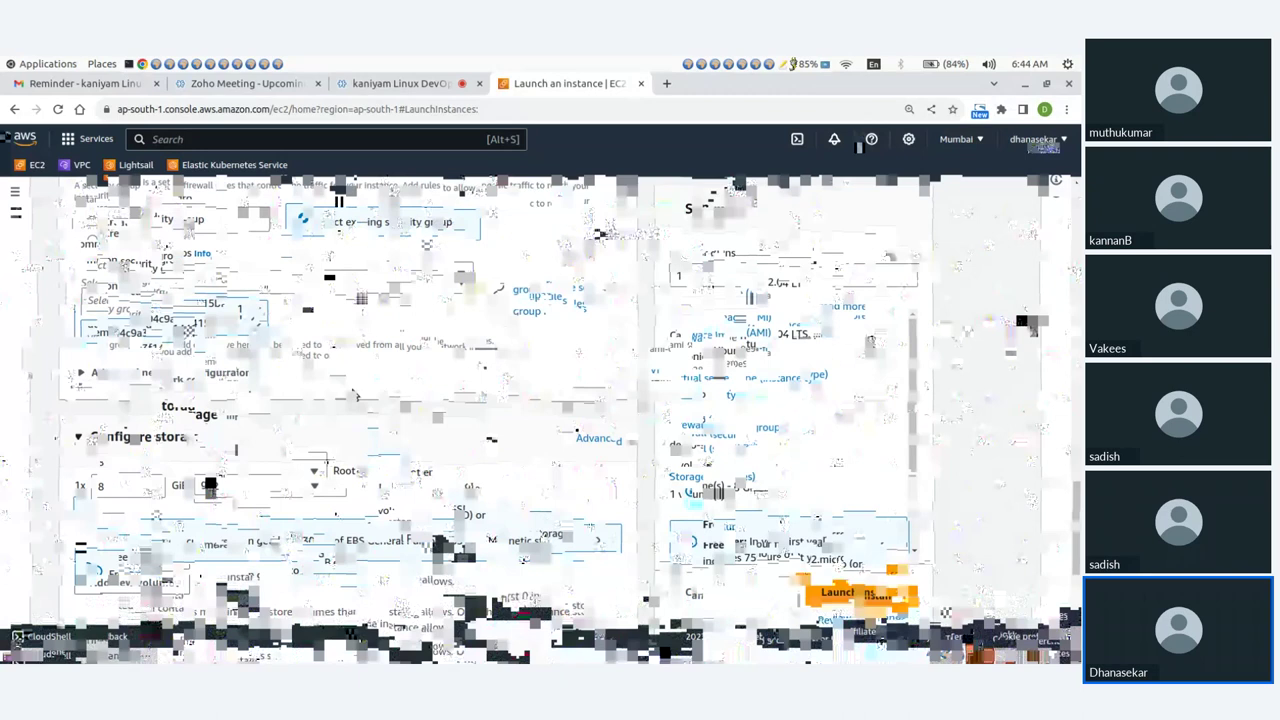
Launch the apache instance and open a maximized terminal window.
click(838, 566)
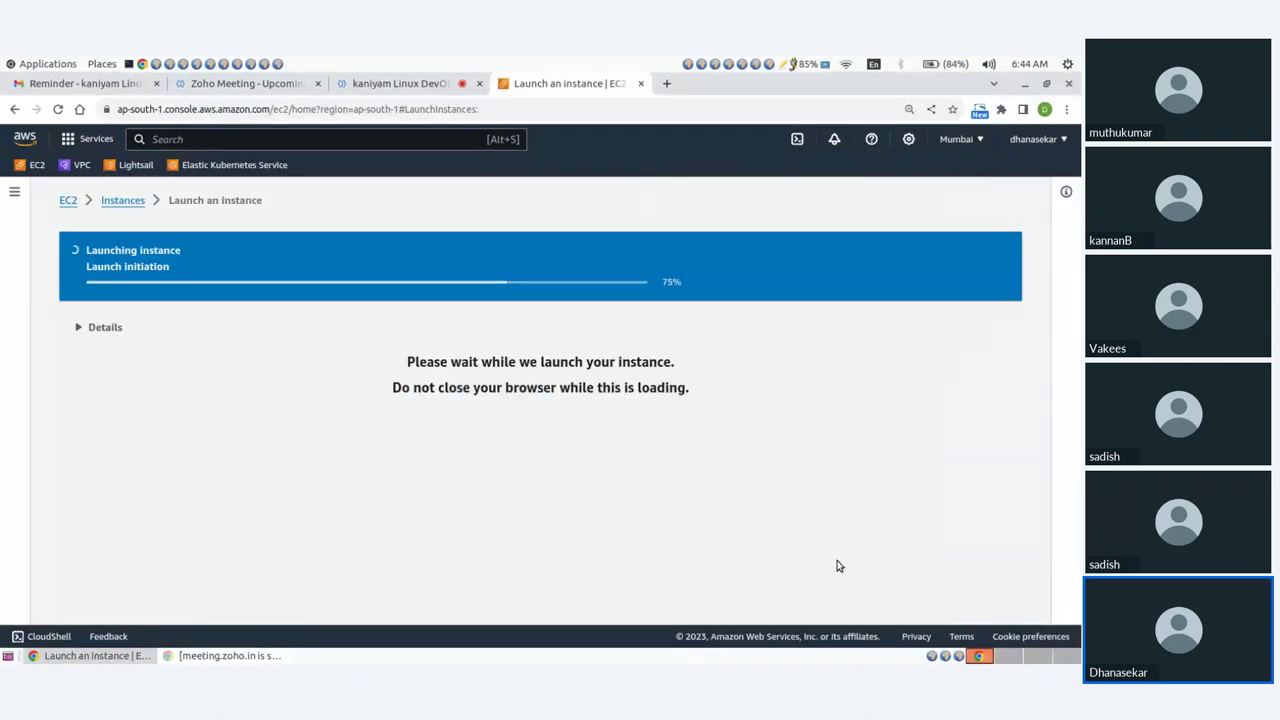
click(129, 64)
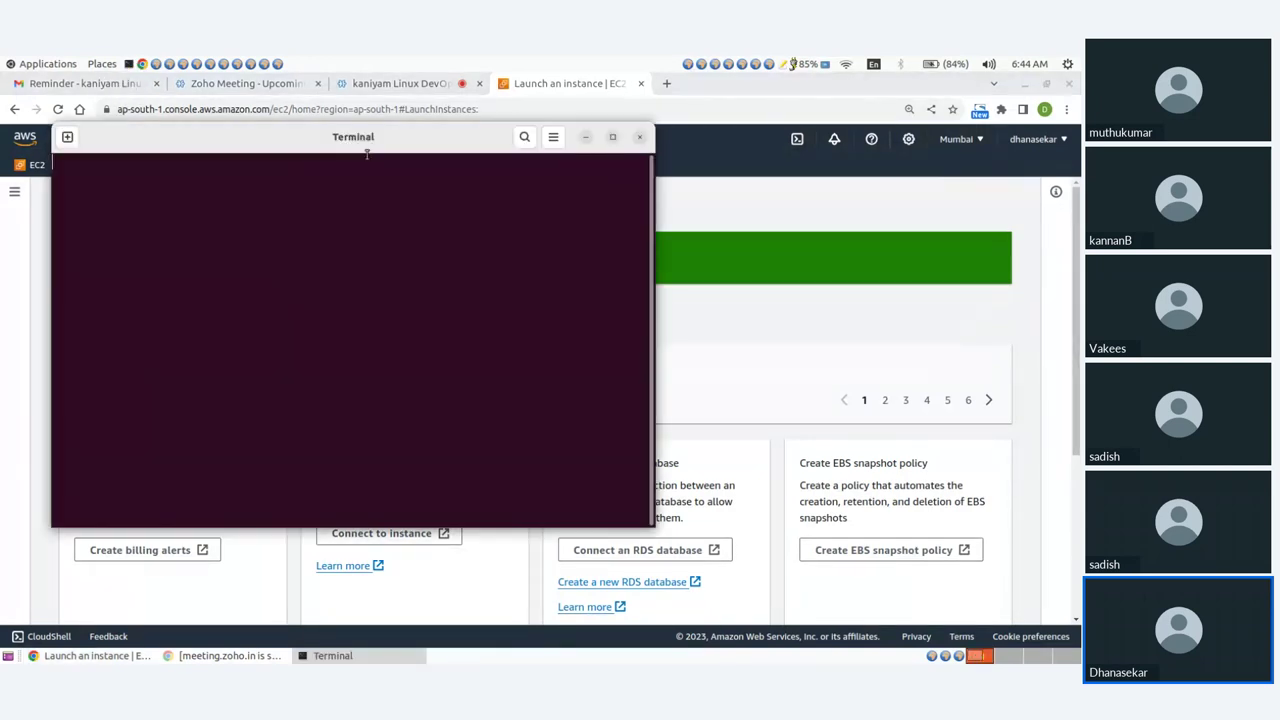
double_click(651, 178)
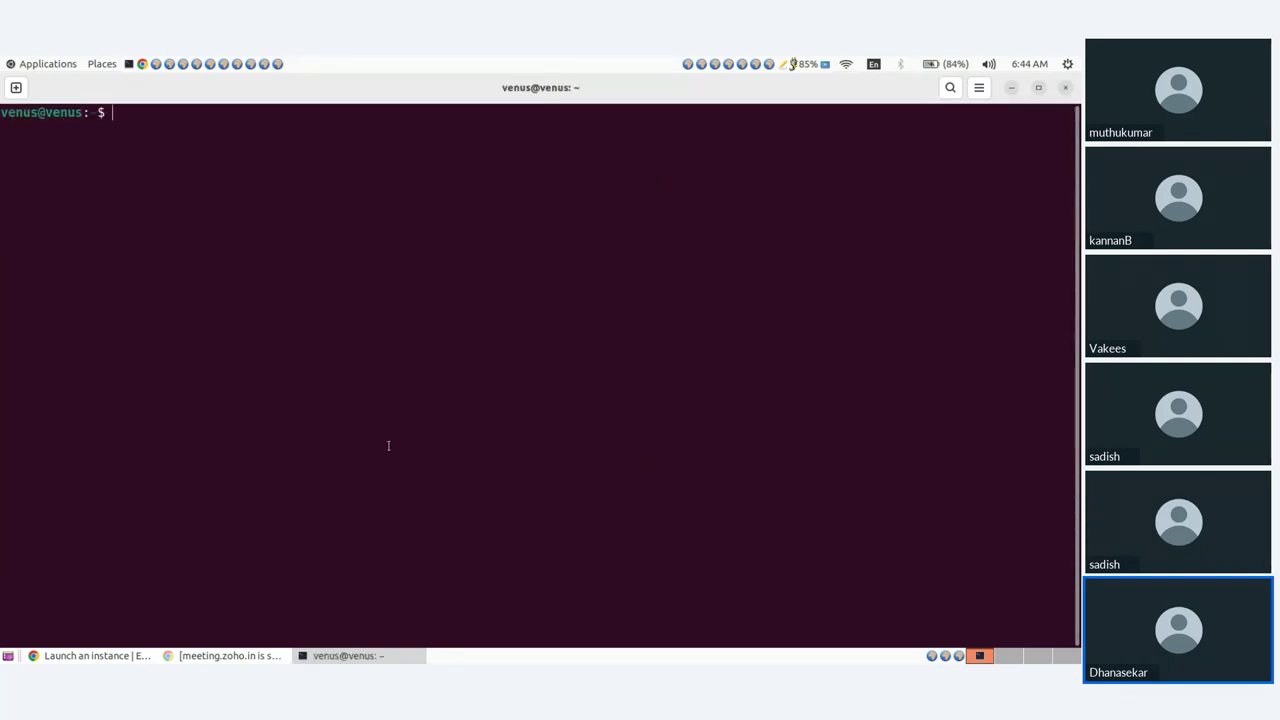
Enlarge the terminal text and begin typing the command ssh -i.
key(ctrl+plus)
key(ctrl+plus)
text(ssh)
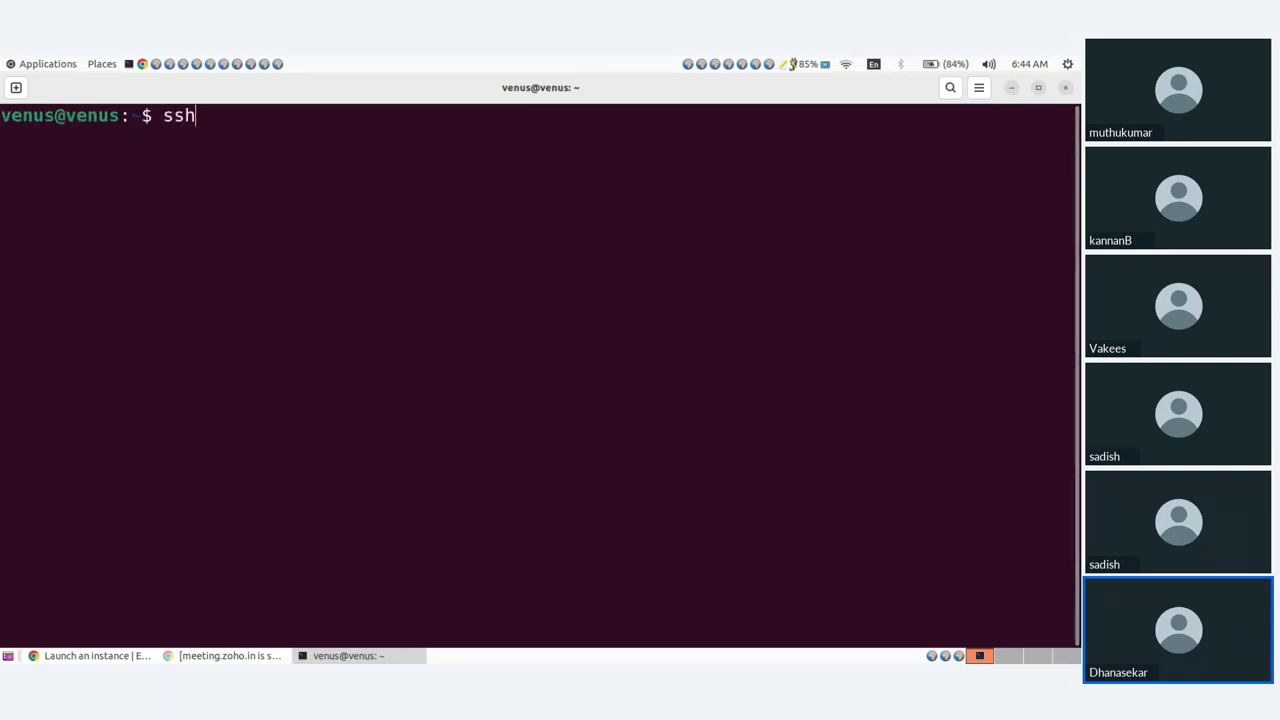
text( -u)
key(BackSpace)
text(i)
Mute and unmute the microphone in the Zoho meeting, then return to the EC2 launch results.
click(88, 656)
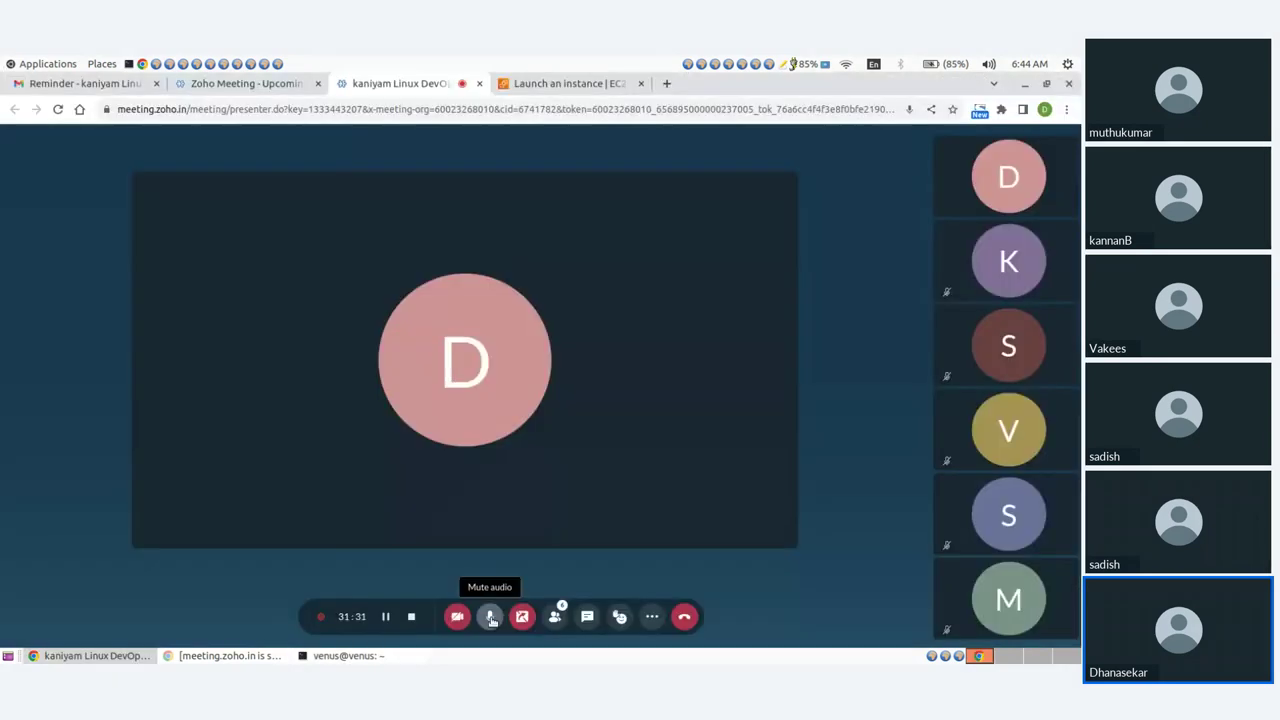
click(491, 618)
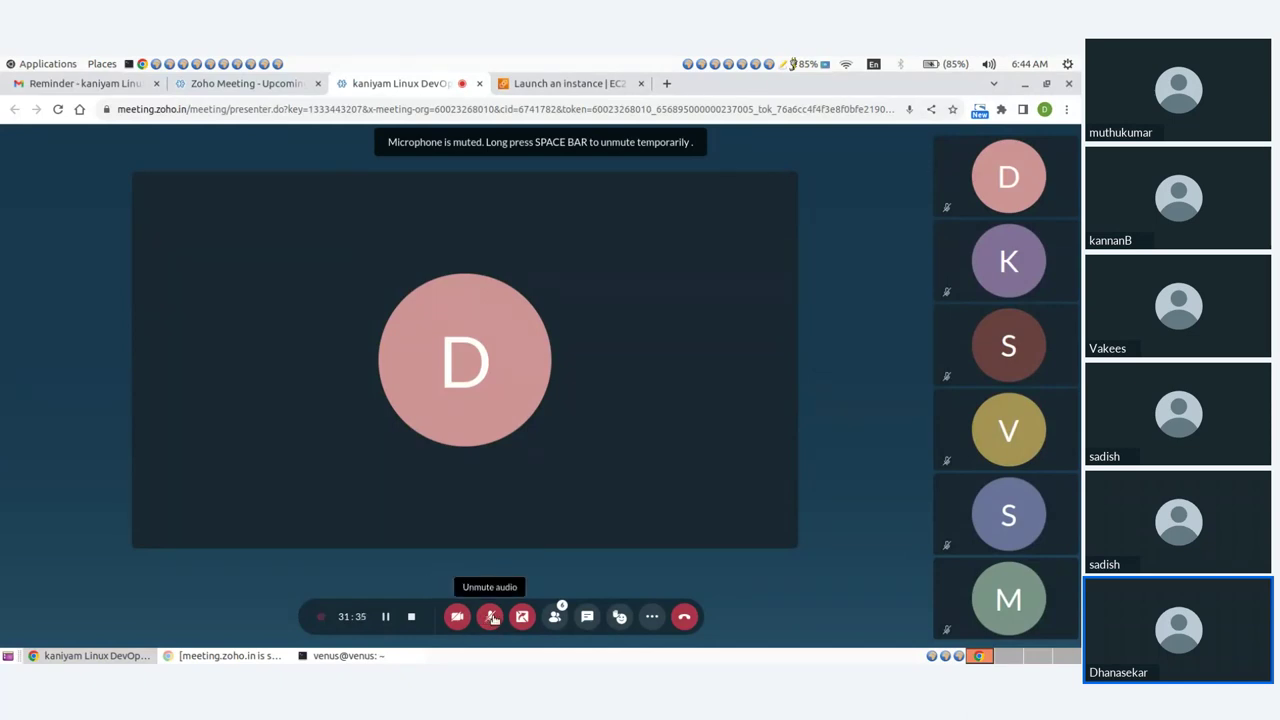
click(491, 618)
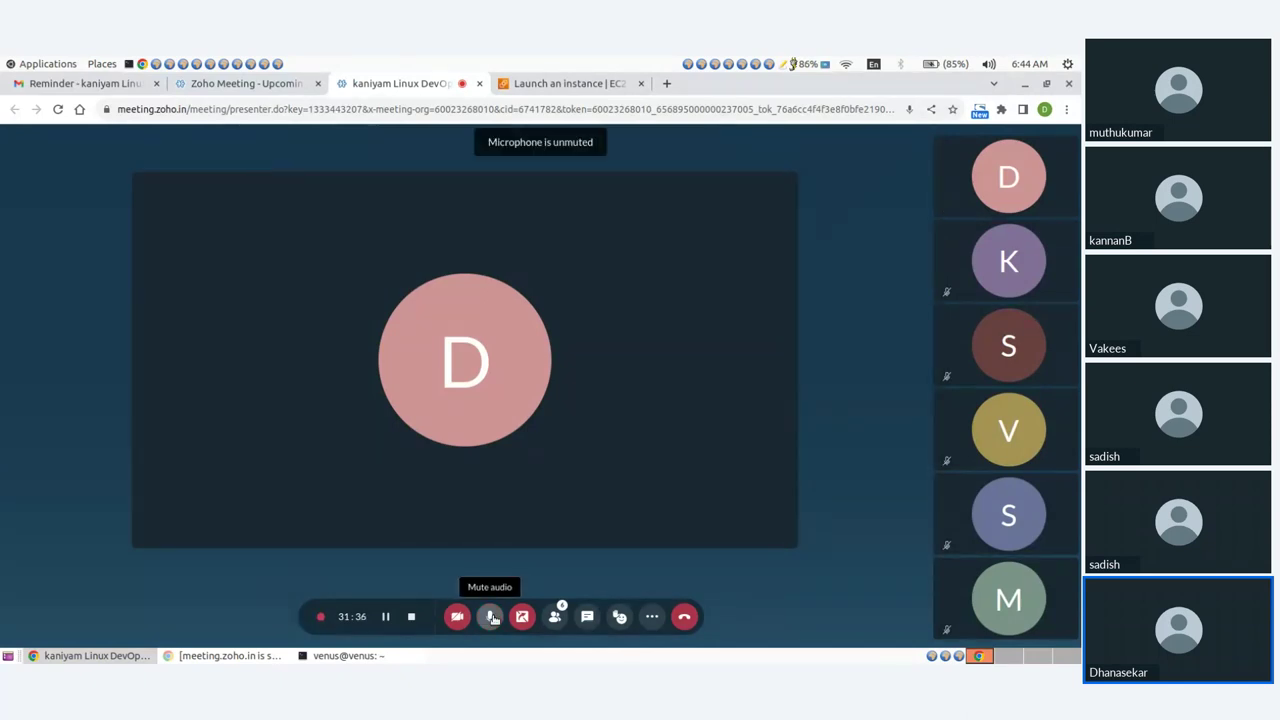
click(557, 82)
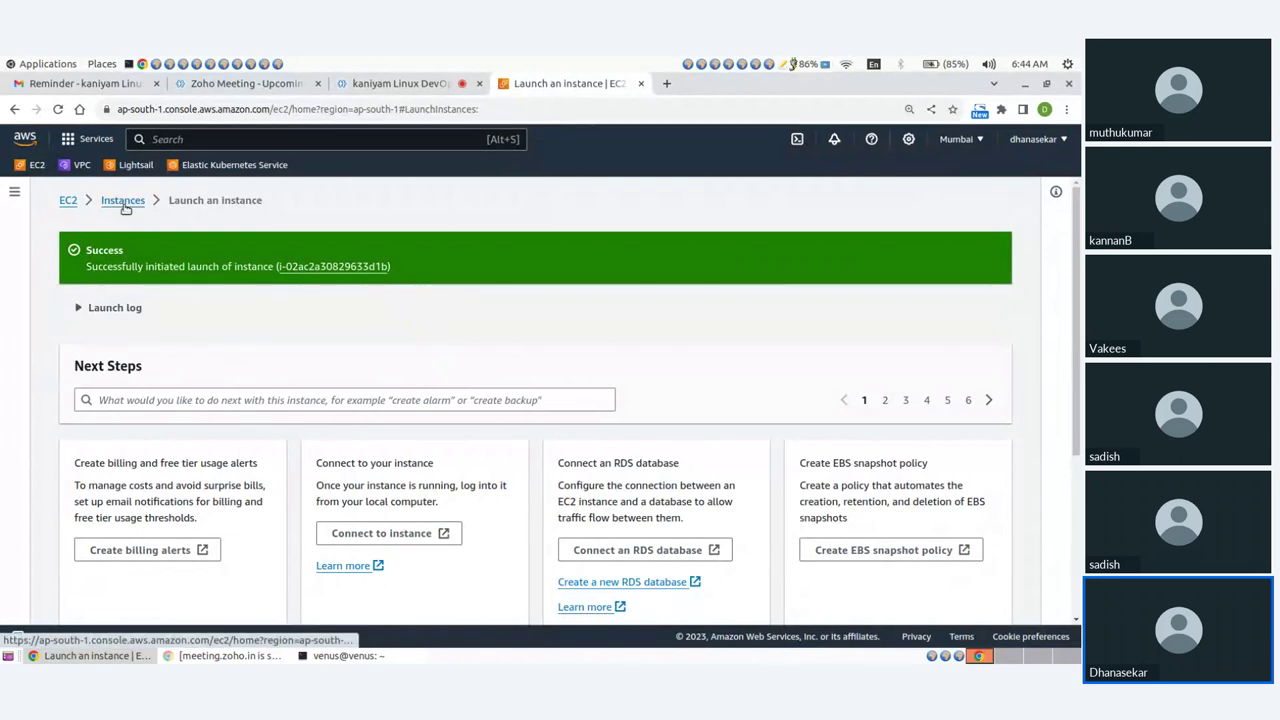
Terminate the stopped apache instance and copy the running instance's public IPv4 address.
click(123, 202)
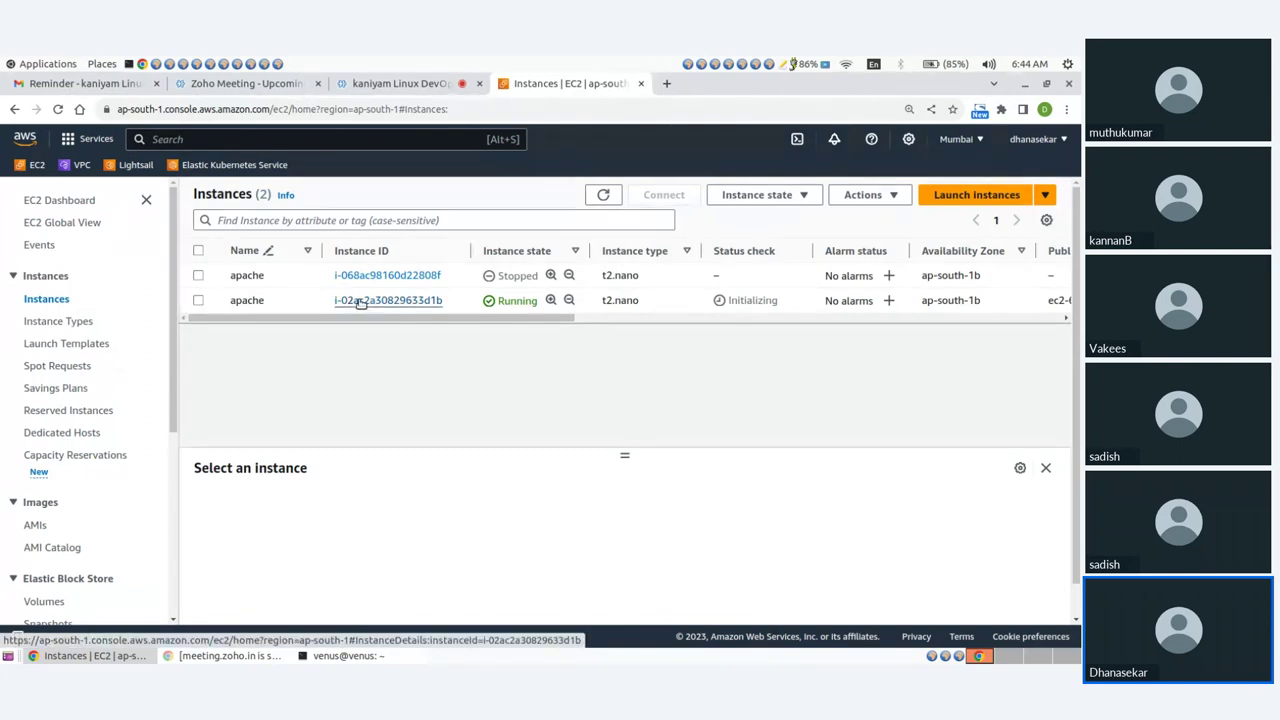
click(198, 276)
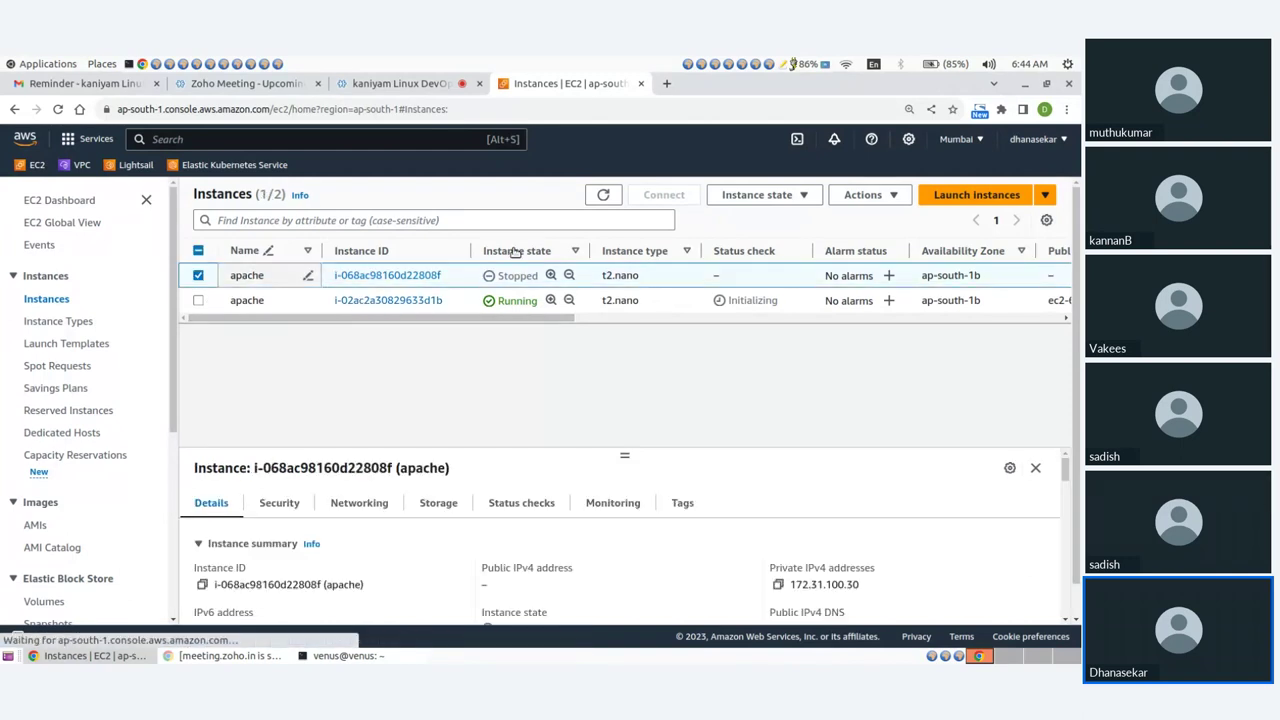
click(760, 194)
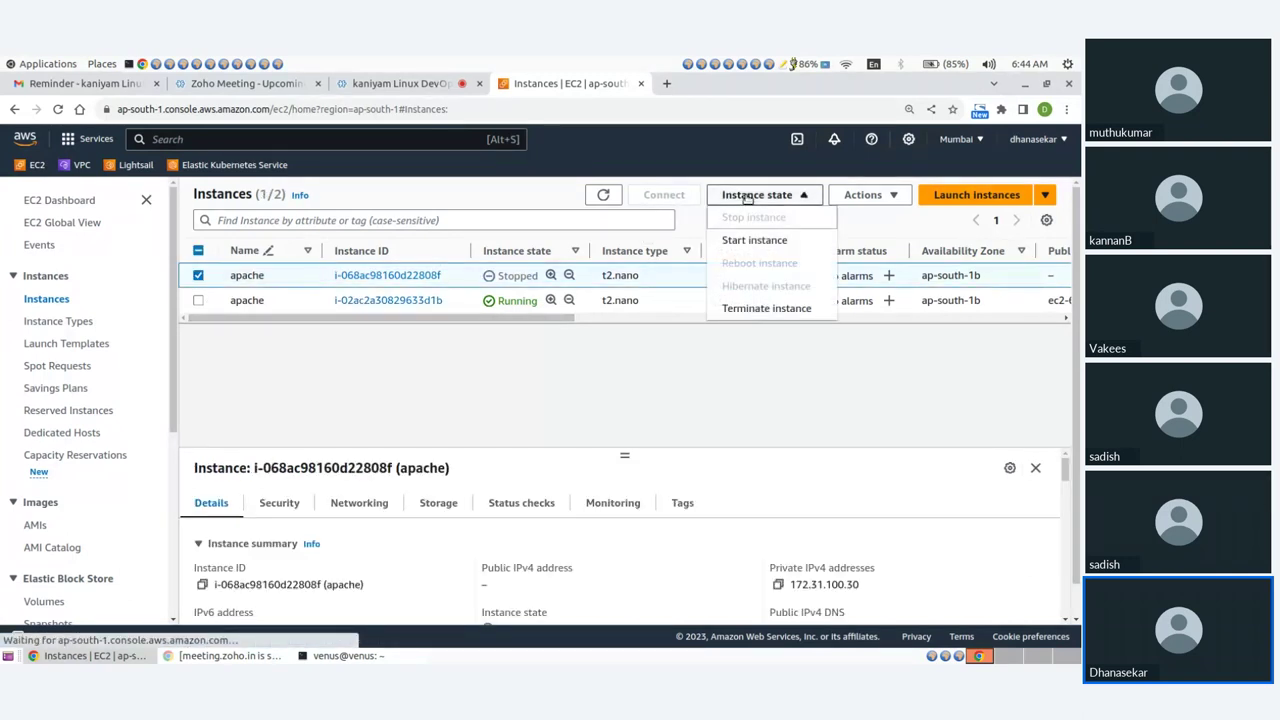
click(752, 310)
click(879, 520)
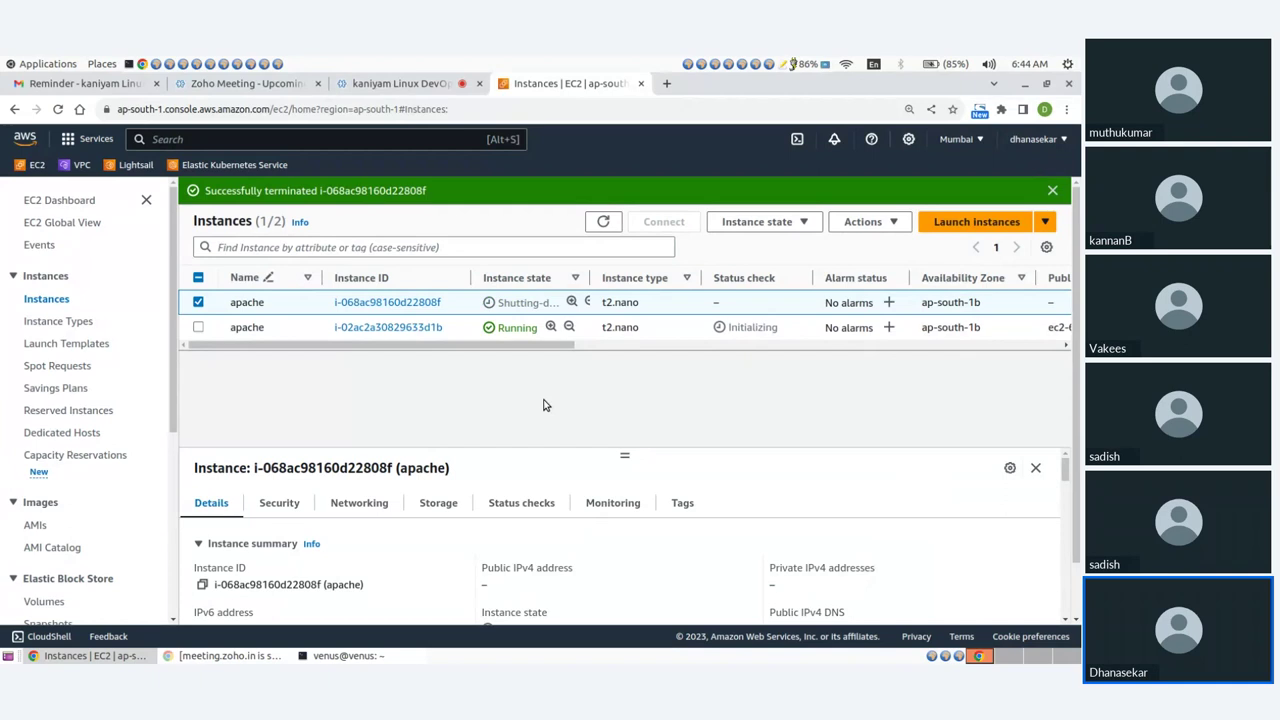
click(365, 330)
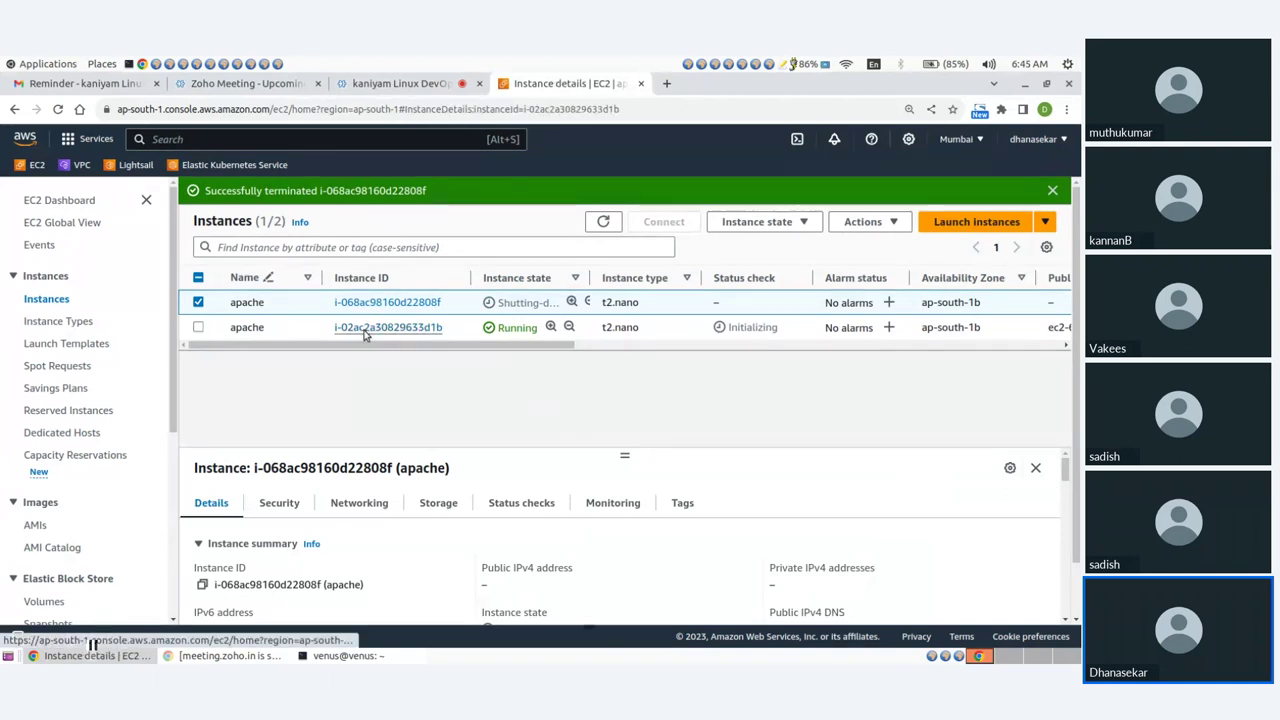
click(501, 326)
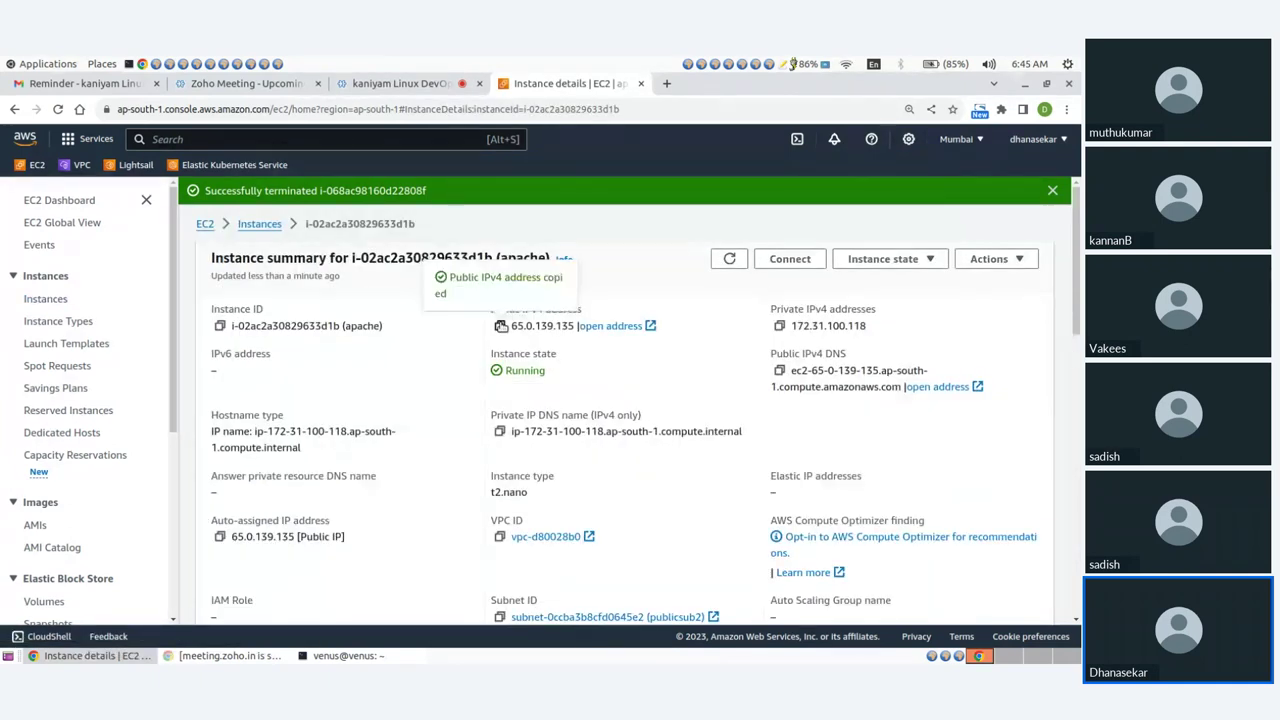
key(alt+Tab)
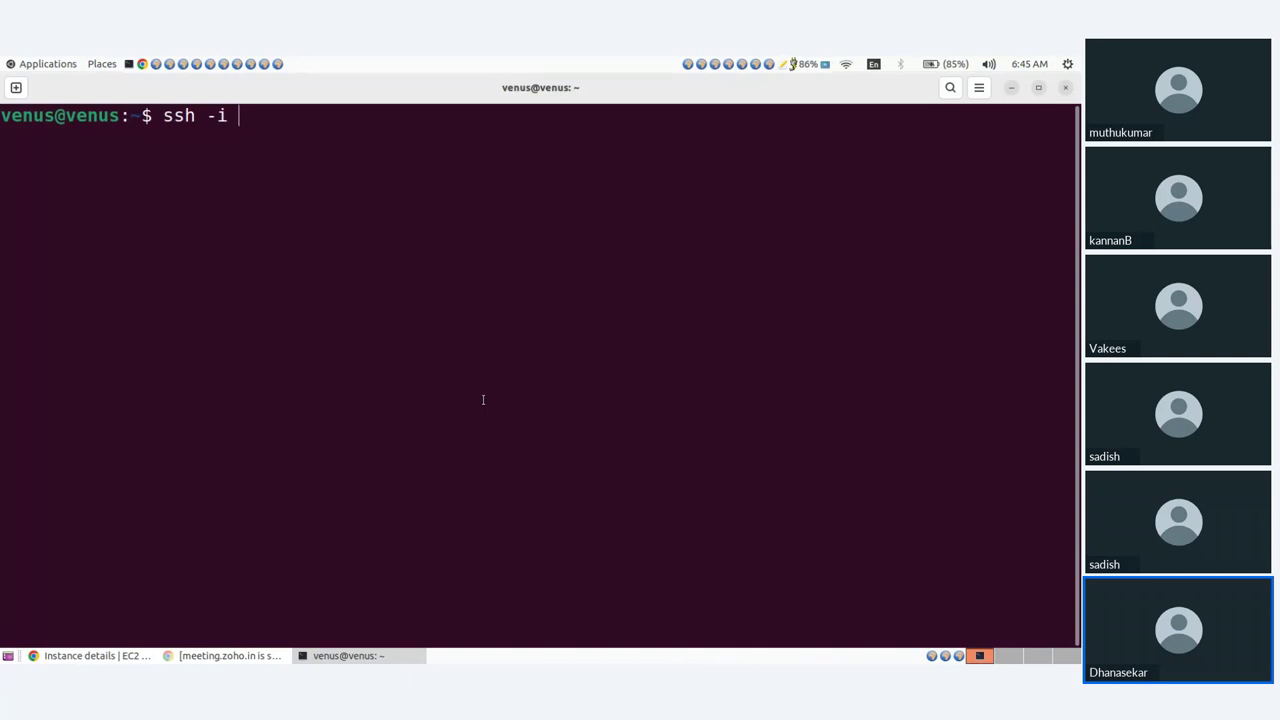
text(mykey.pem u)
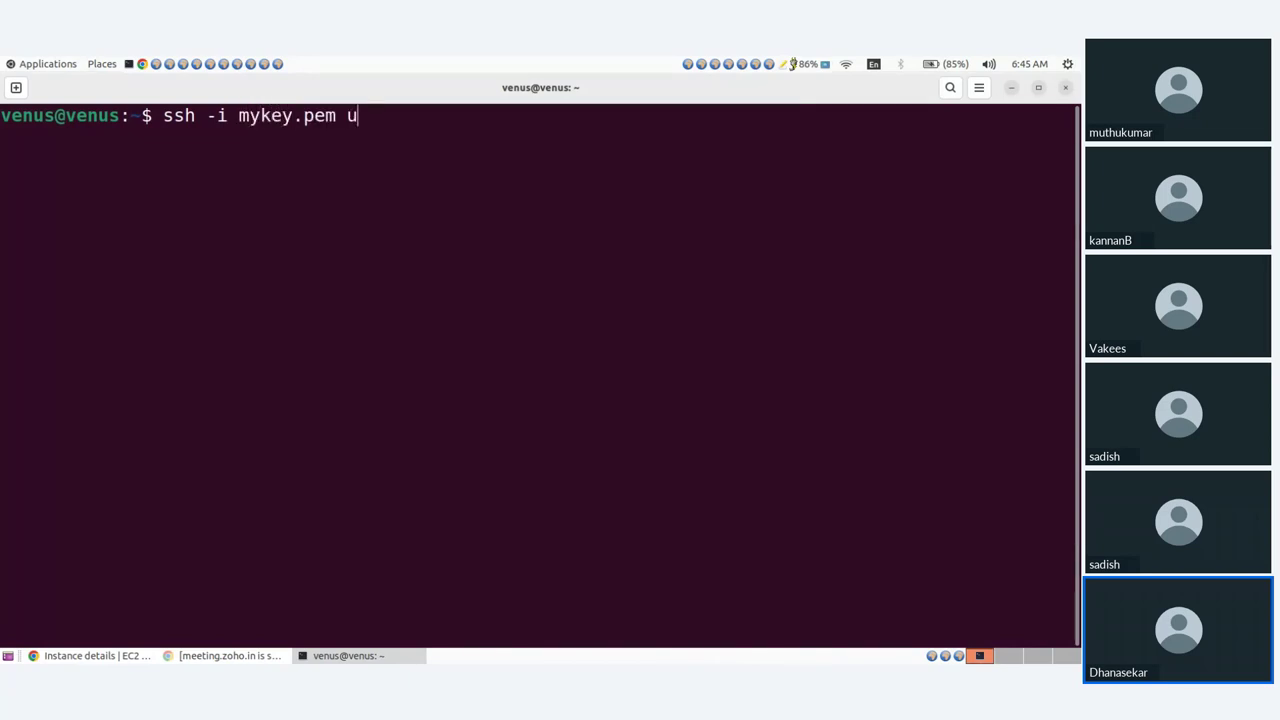
text(buntu@)
key(ctrl+shift+v)
key(Return)
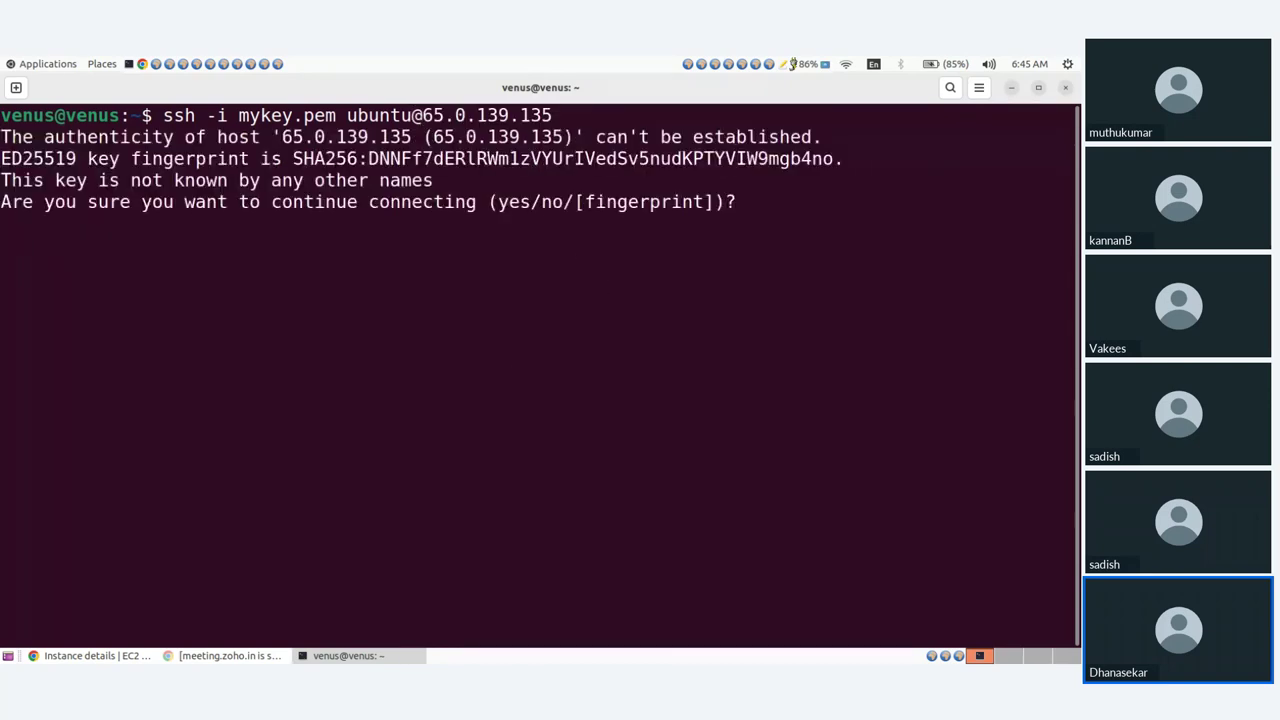
text(yes)
key(Return)
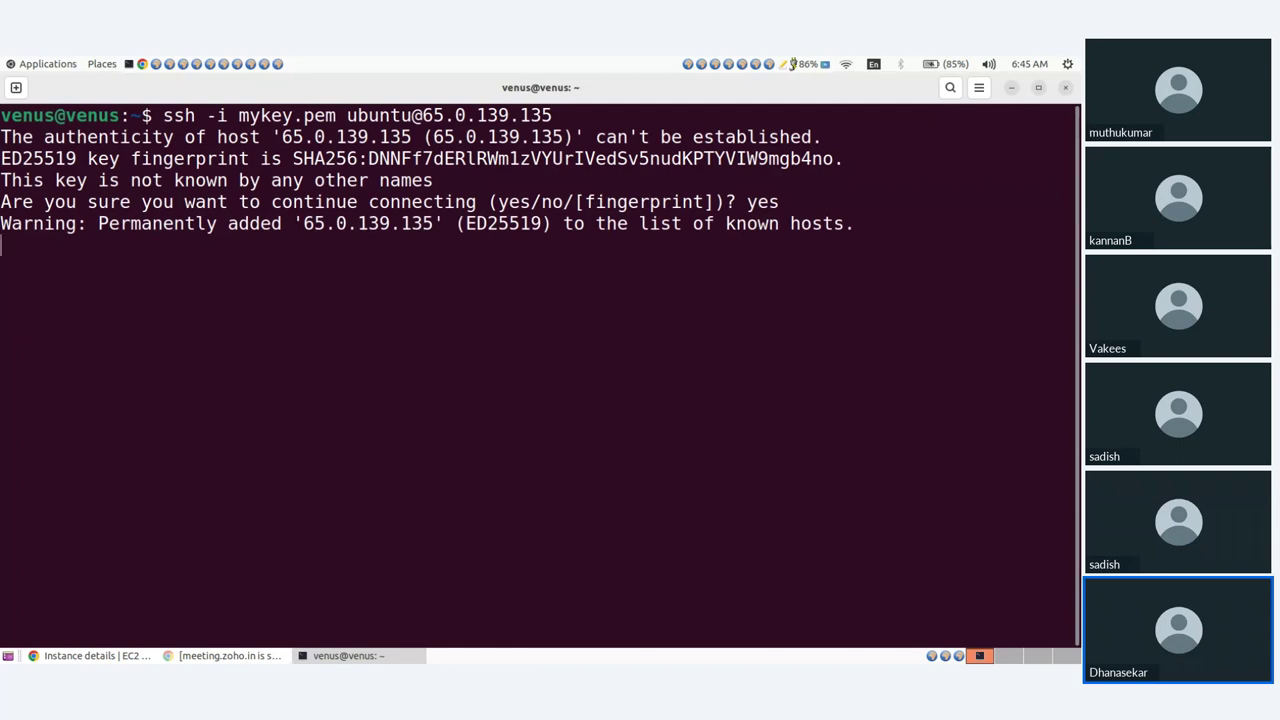
Clear the screen and run sudo apt update.
key(ctrl+l)
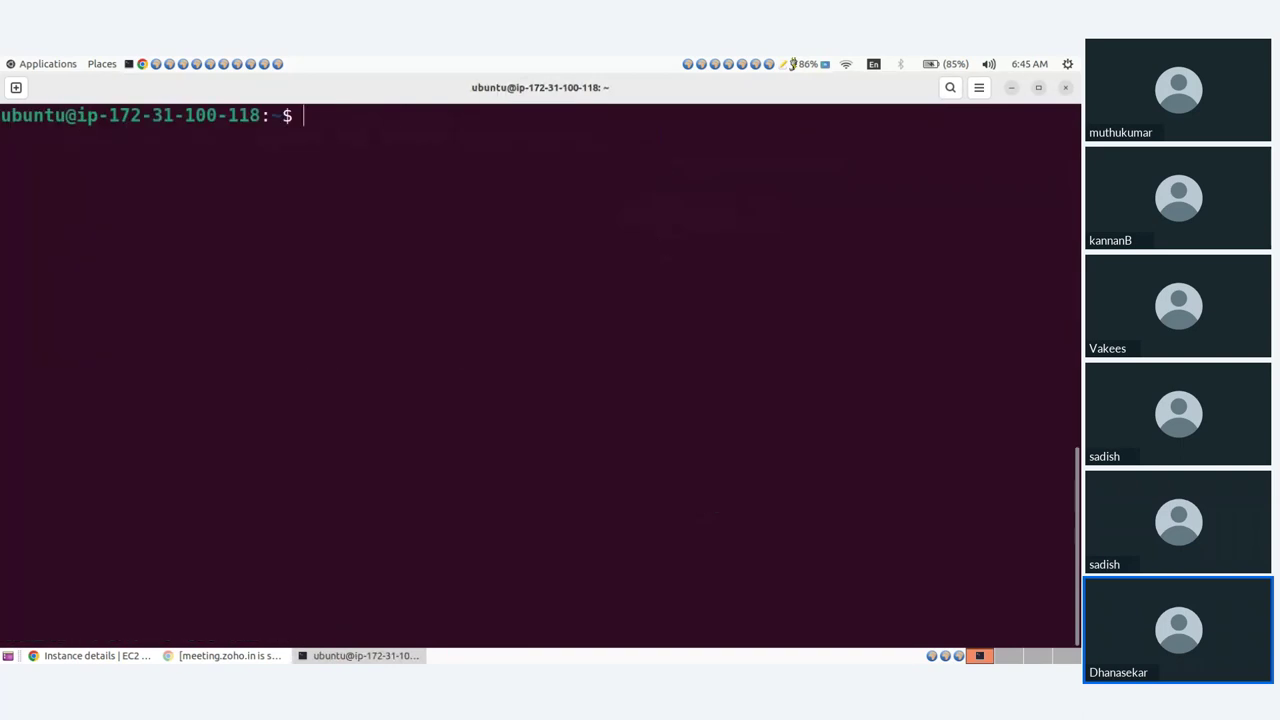
text(sudo apt update)
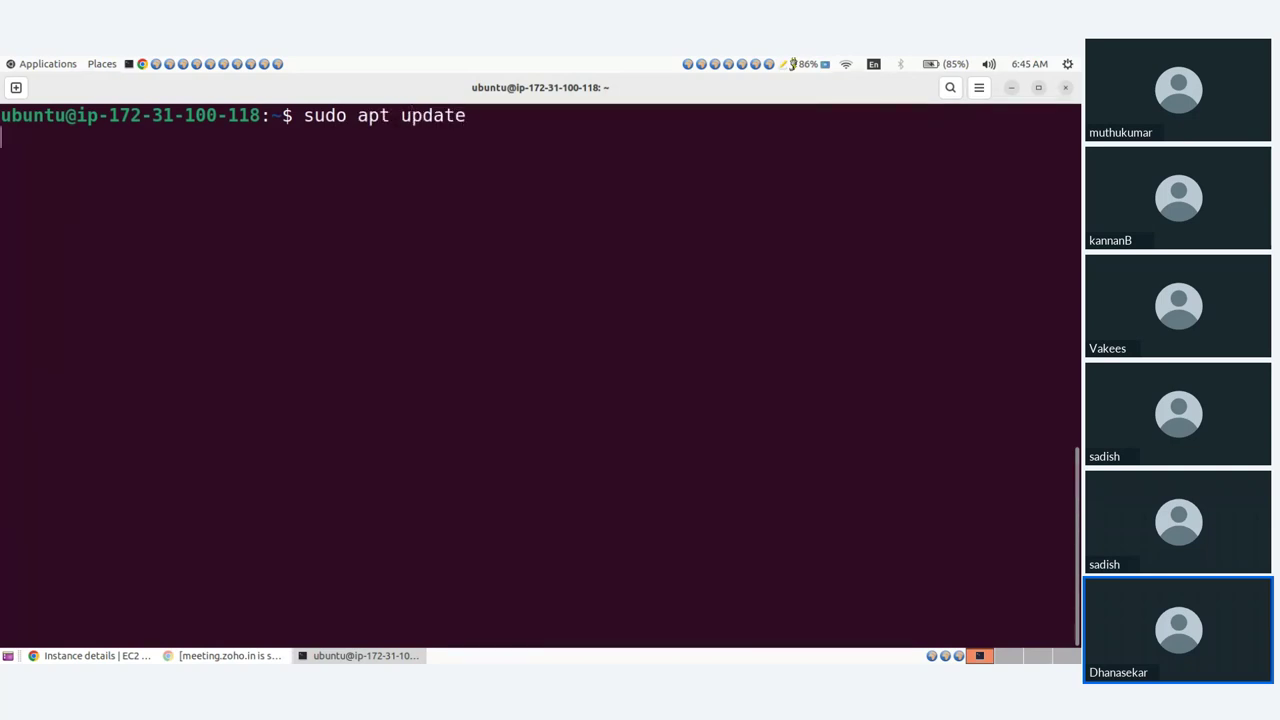
key(Return)
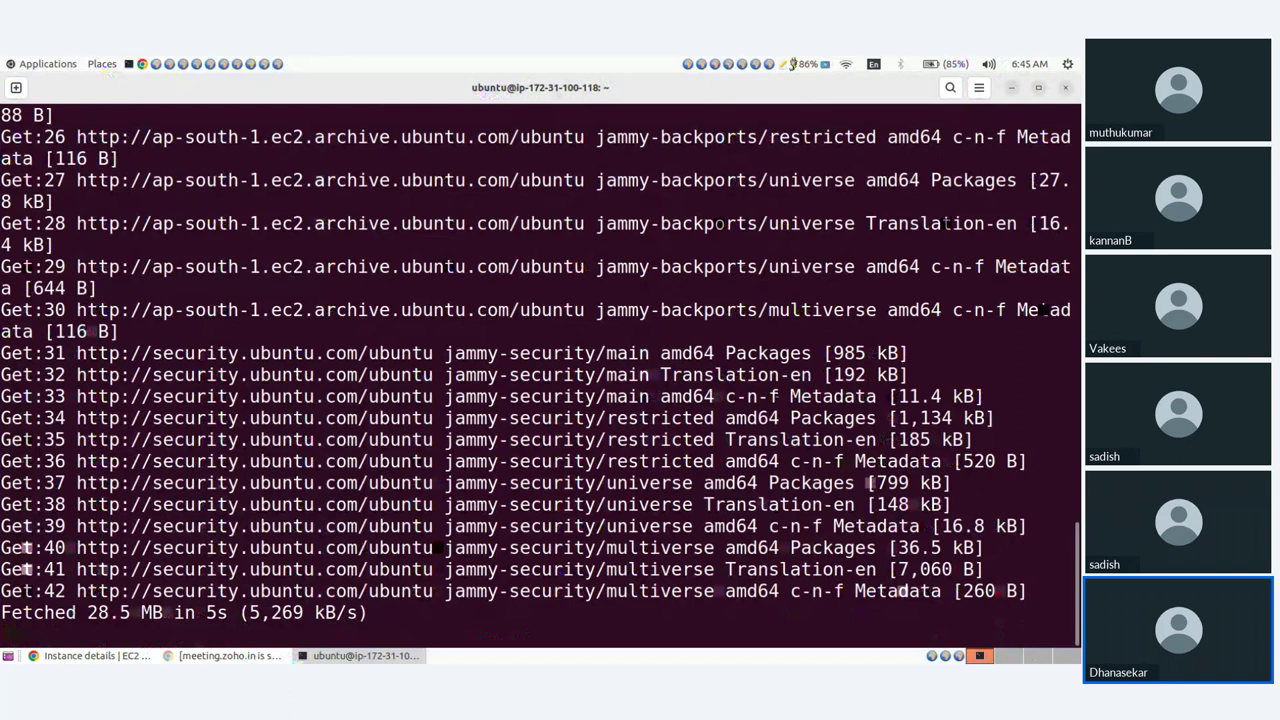
Install Apache with sudo apt install apache2 -y, then clear the screen.
key(ctrl+l)
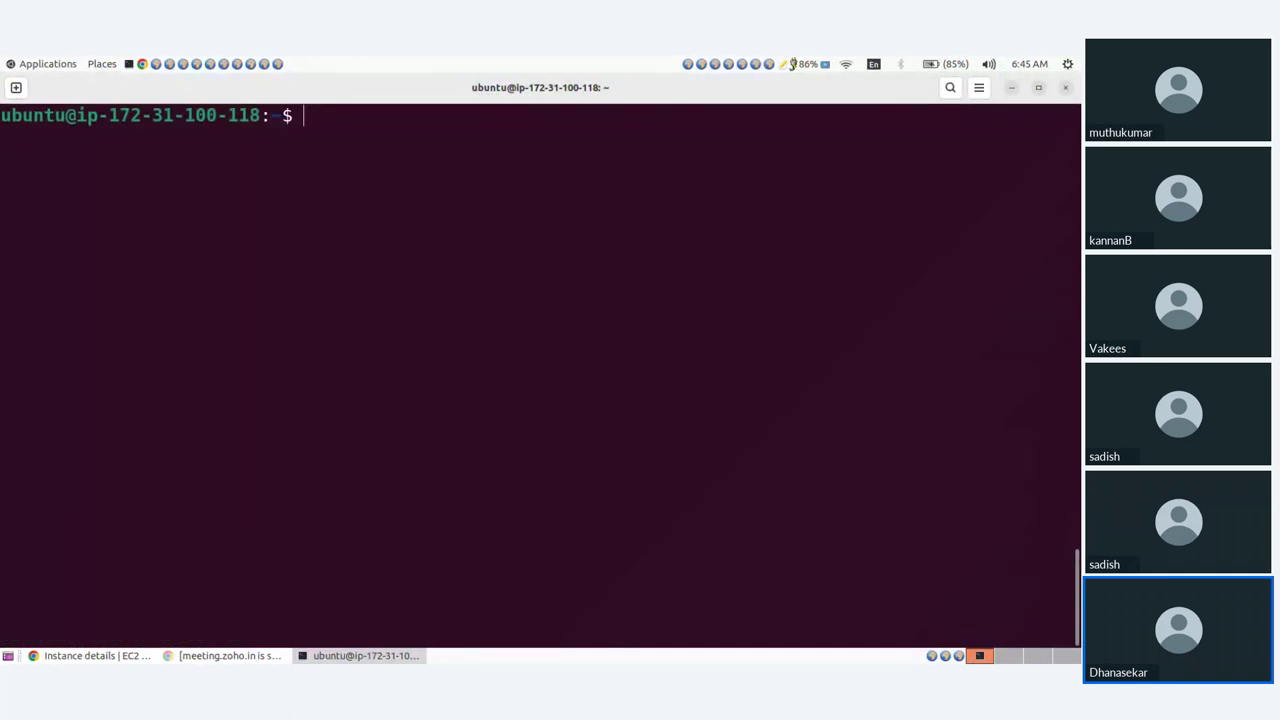
key(Up)
key(BackSpace)
key(BackSpace)
key(BackSpace)
key(BackSpace)
key(BackSpace)
key(BackSpace)
text(i)
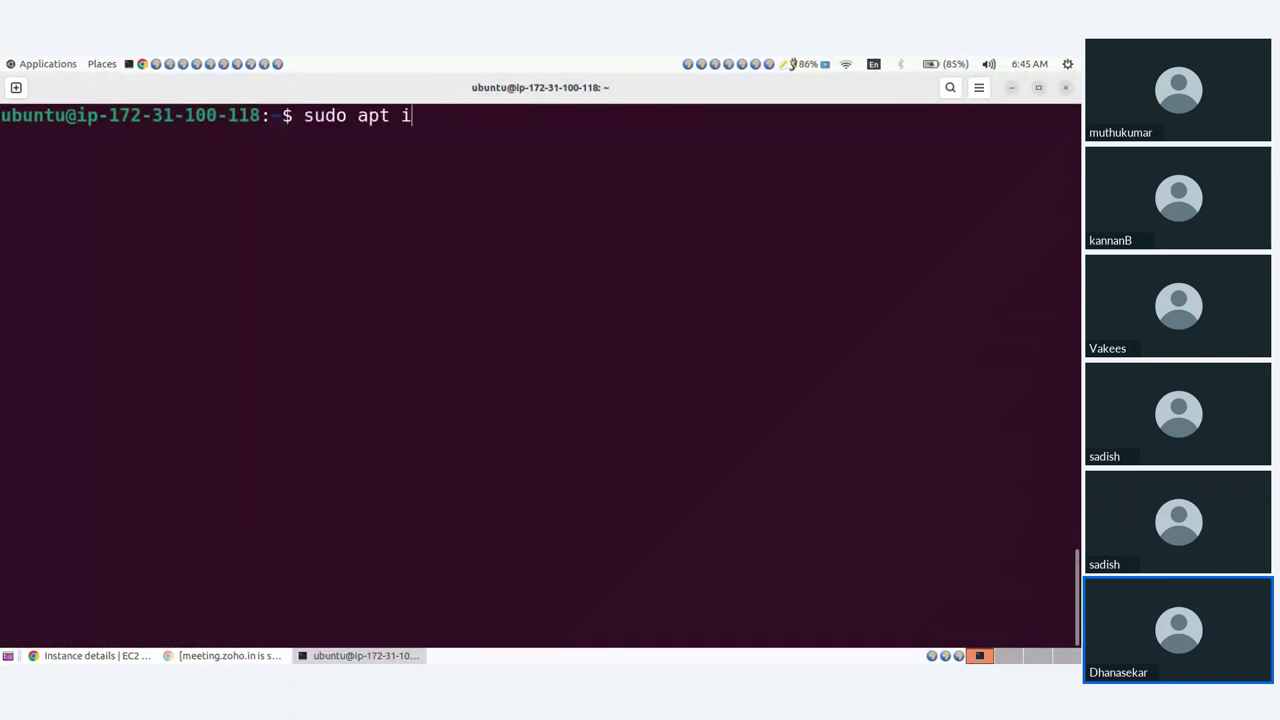
text(nstall apache)
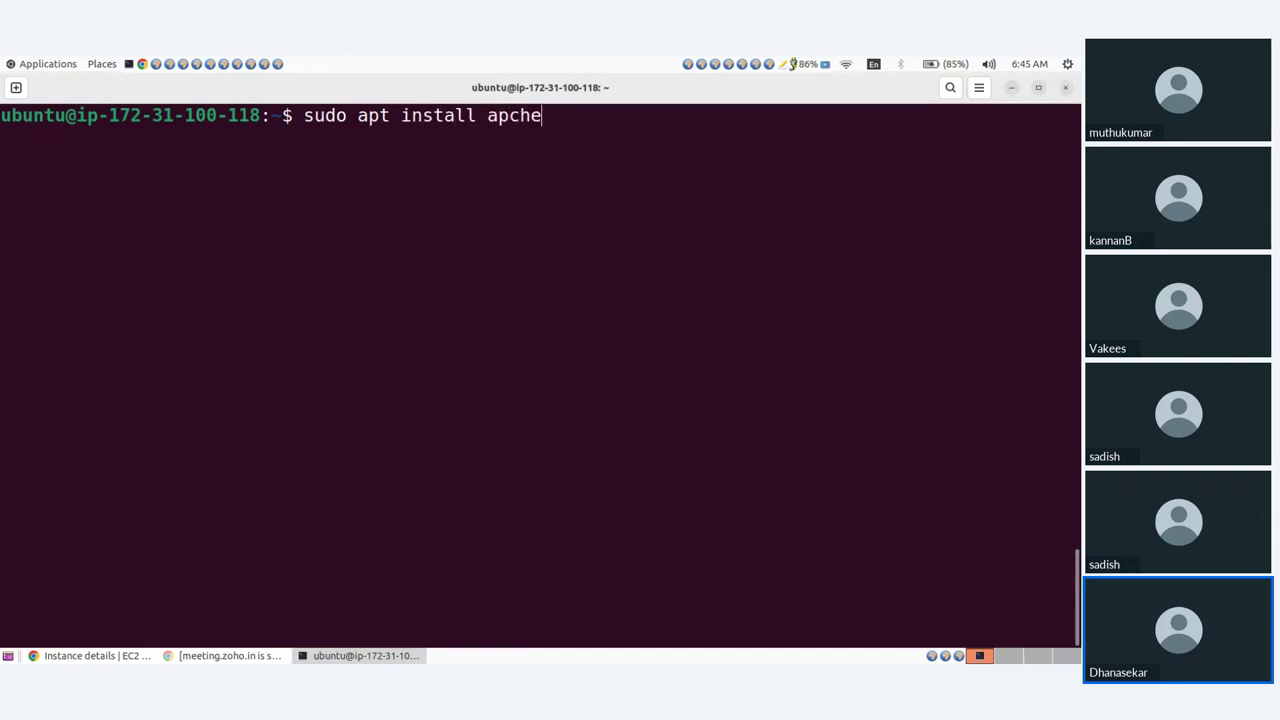
key(BackSpace)
key(BackSpace)
key(BackSpace)
text(ache2 -y)
key(Return)
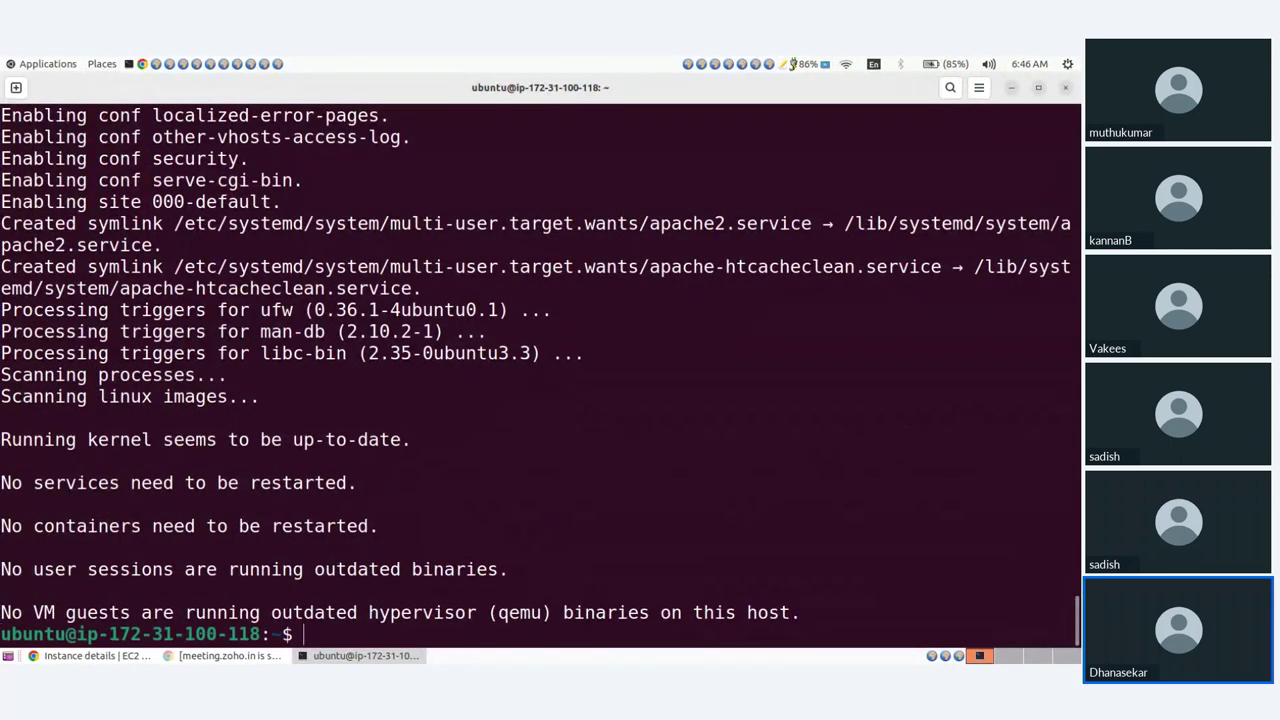
key(ctrl+l)
Enable the apache2 service with sudo systemctl enable apache2.
text(s)
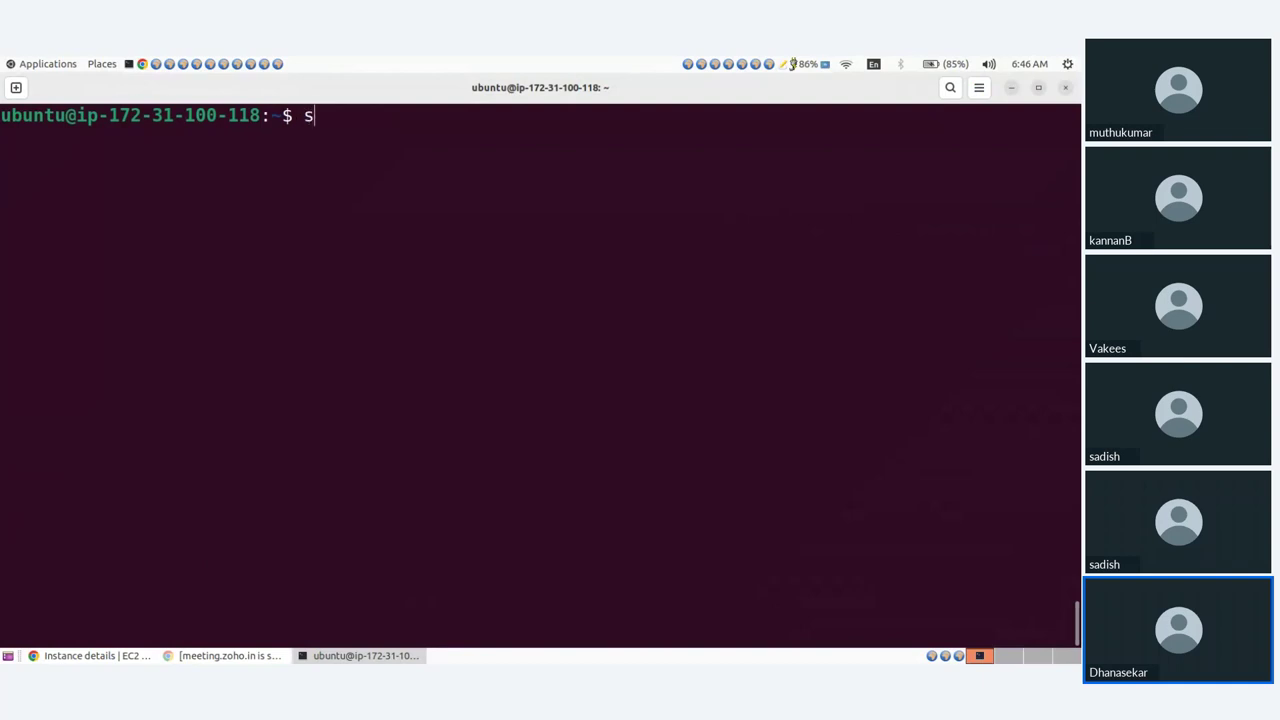
text(udo styst)
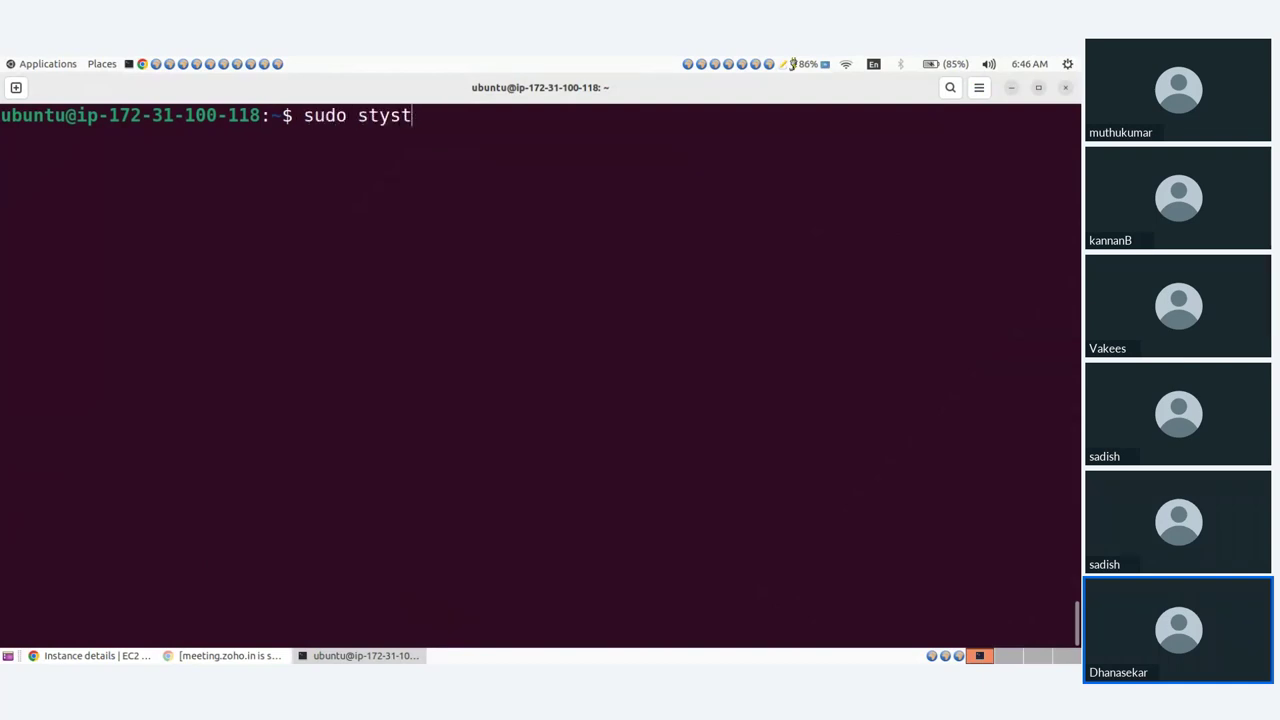
key(BackSpace)
key(BackSpace)
key(BackSpace)
key(BackSpace)
text(ystemctl)
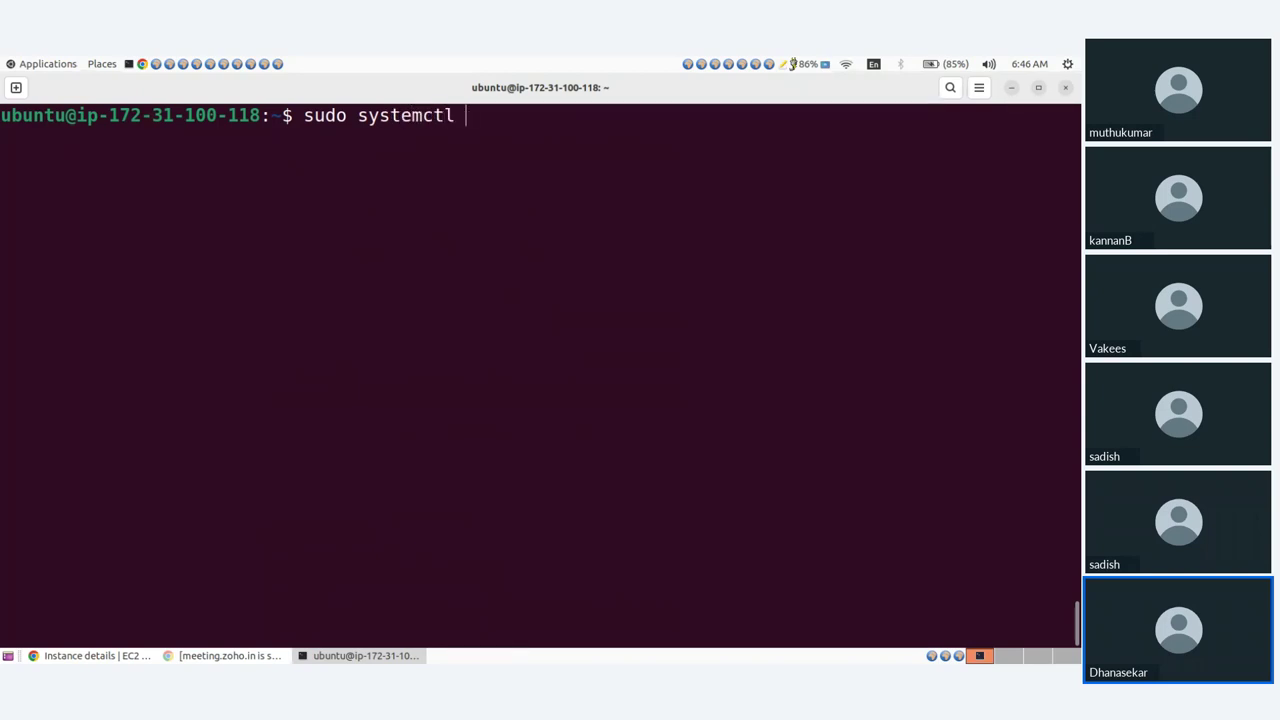
text( enable apache)
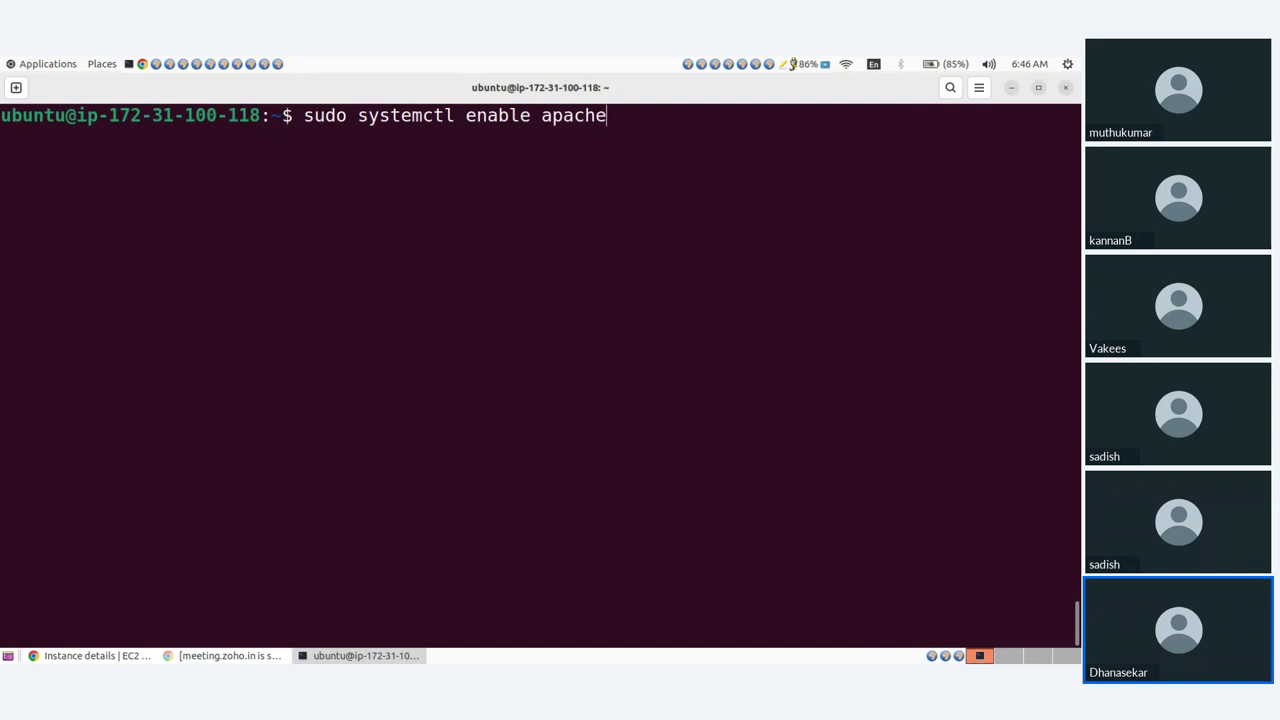
text(2)
key(Return)
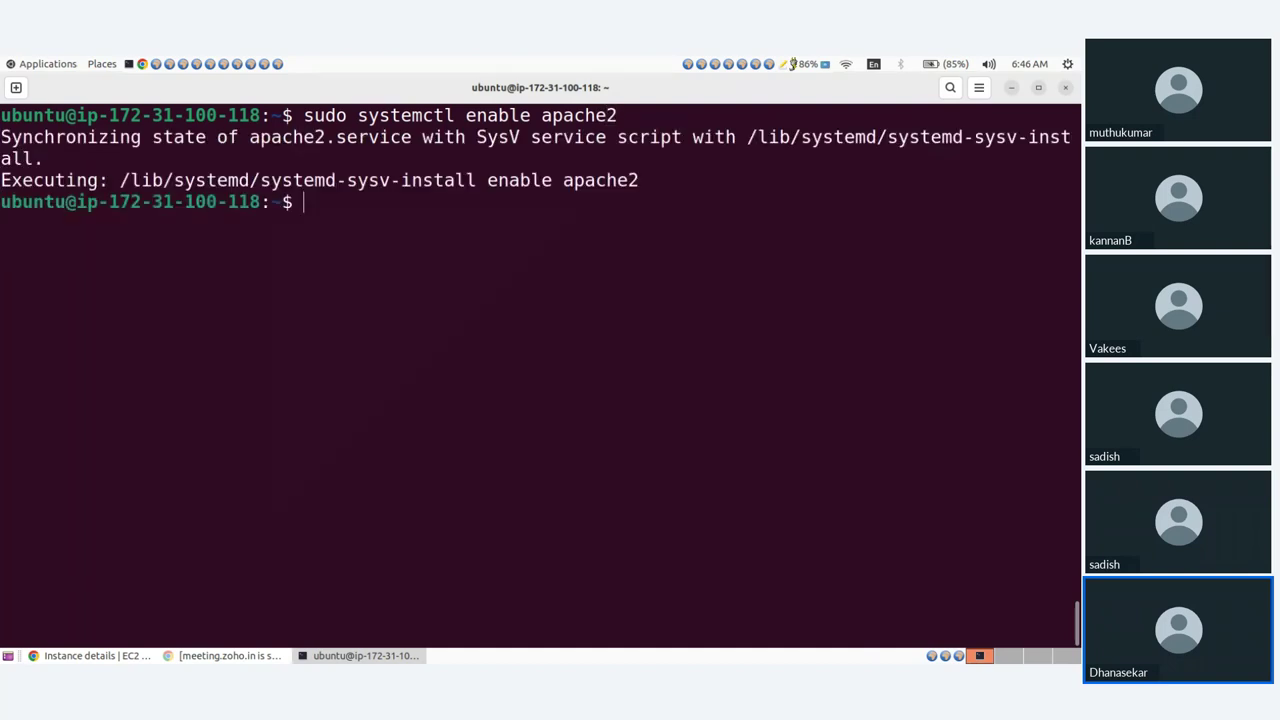
Delete the default /var/www/html/index.html.
text(sudo rm /var/www/html/)
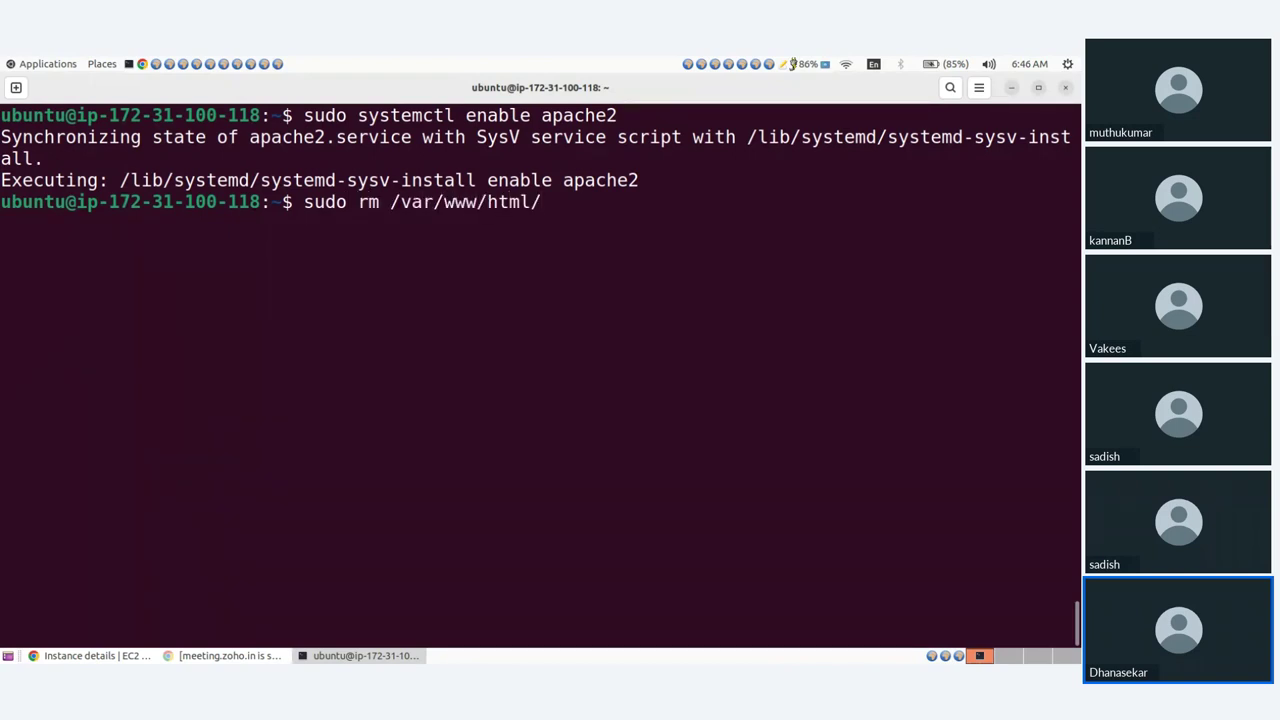
text(i)
key(Tab)
key(Return)
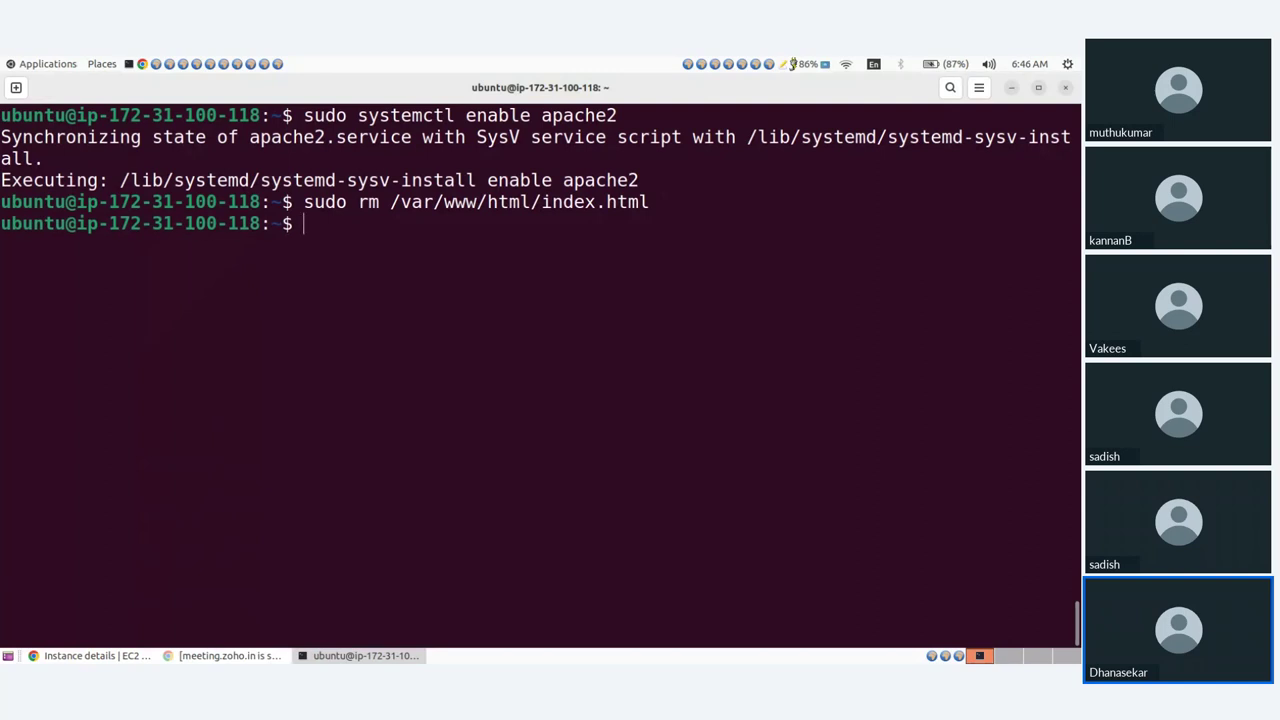
Open a new /var/www/html/index.html in vim and start typing the h1 tag.
key(Up)
key(Left)
key(Left)
key(Left)
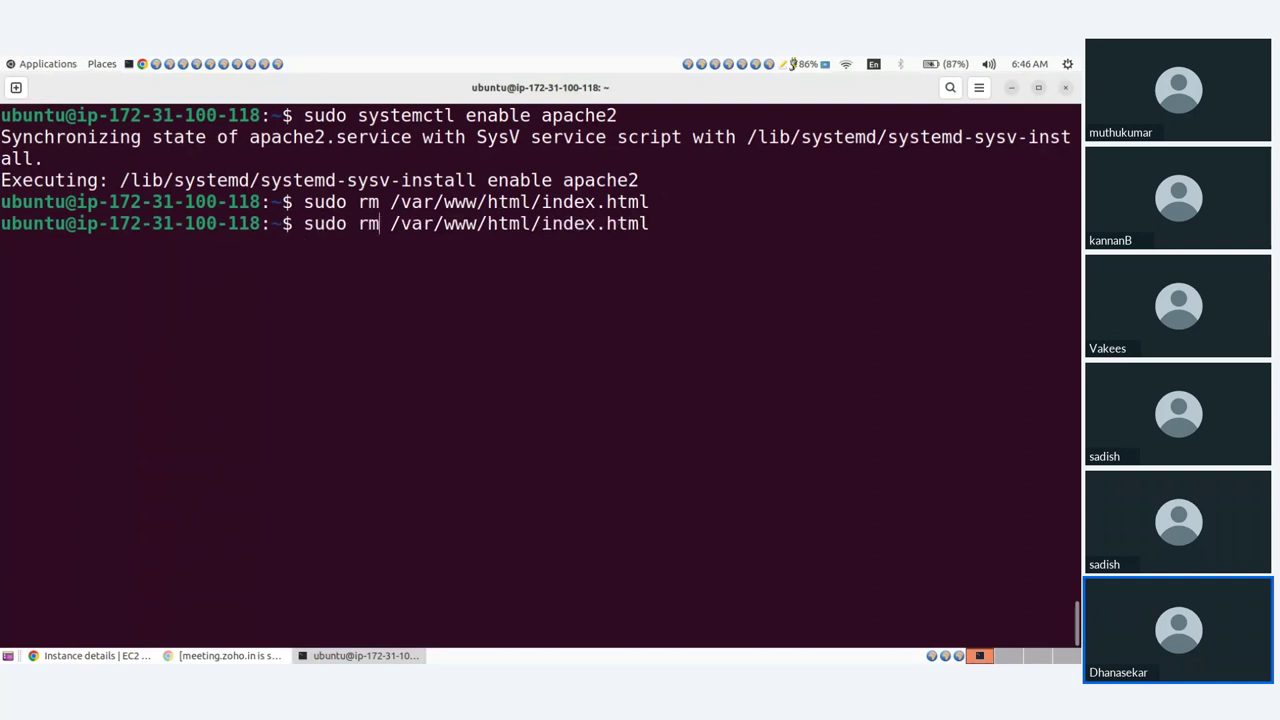
key(BackSpace)
text(vi)
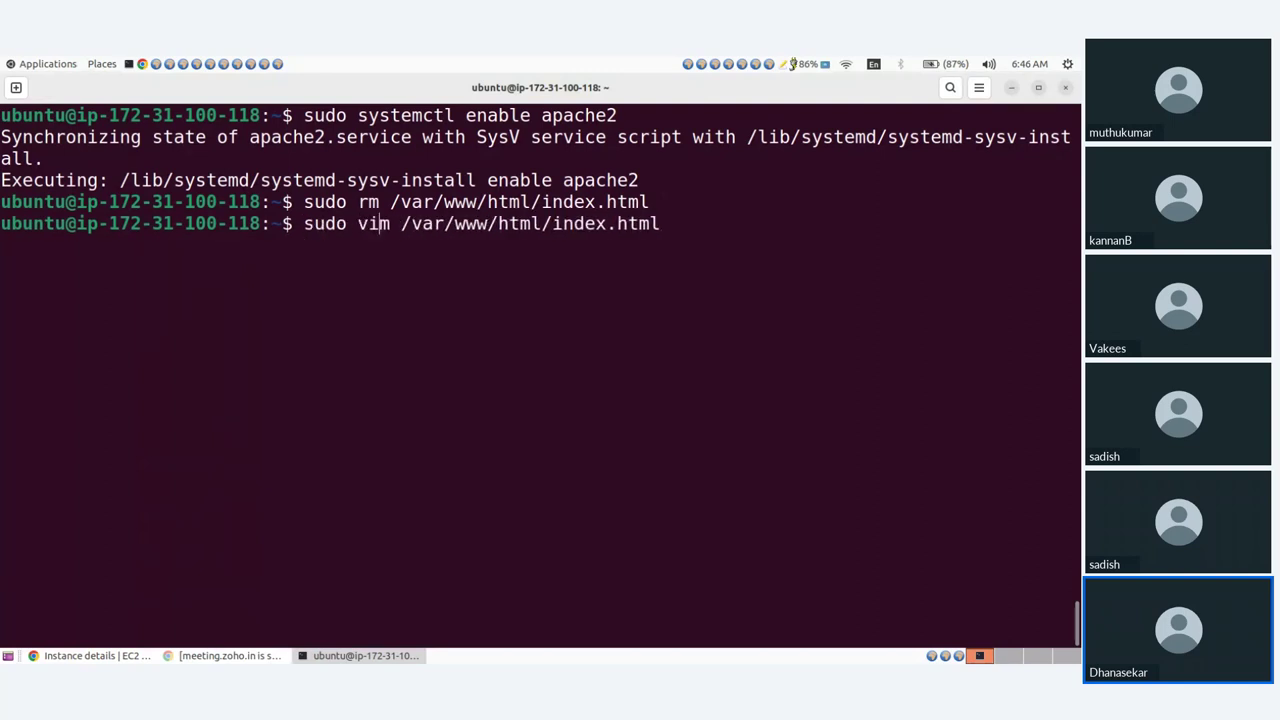
key(Return)
text(i)
text(<>)
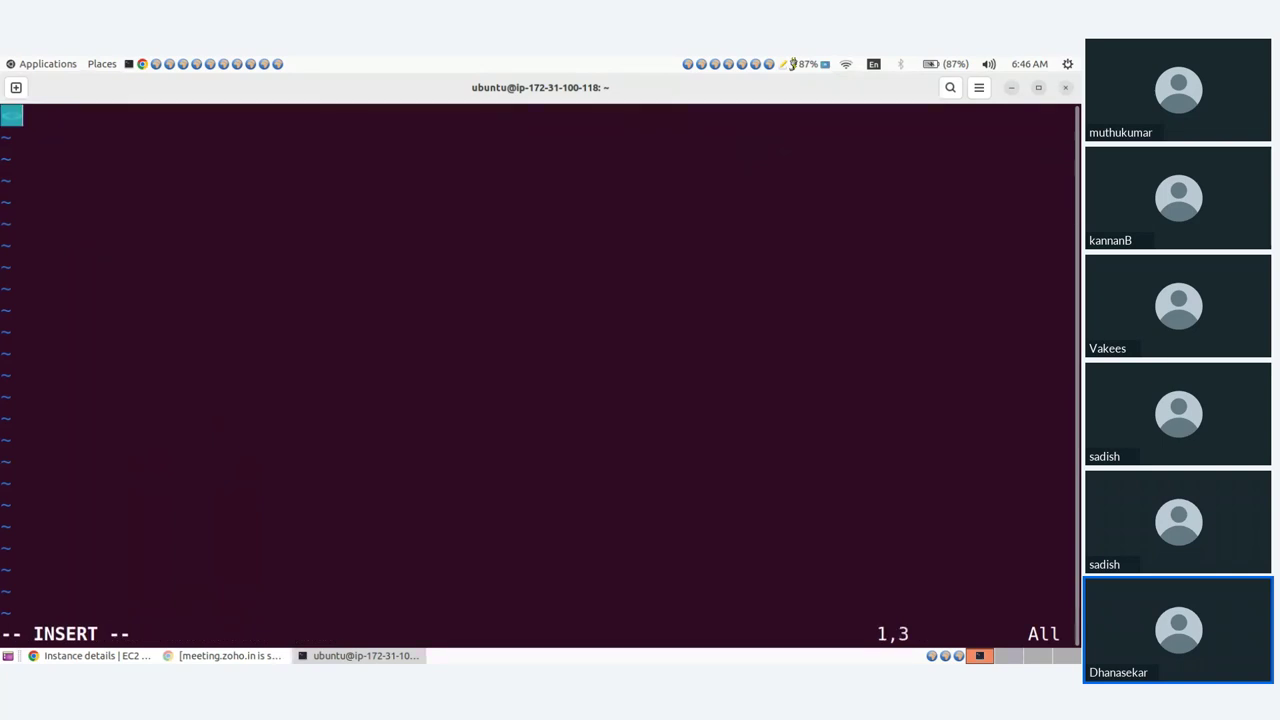
text(h1)
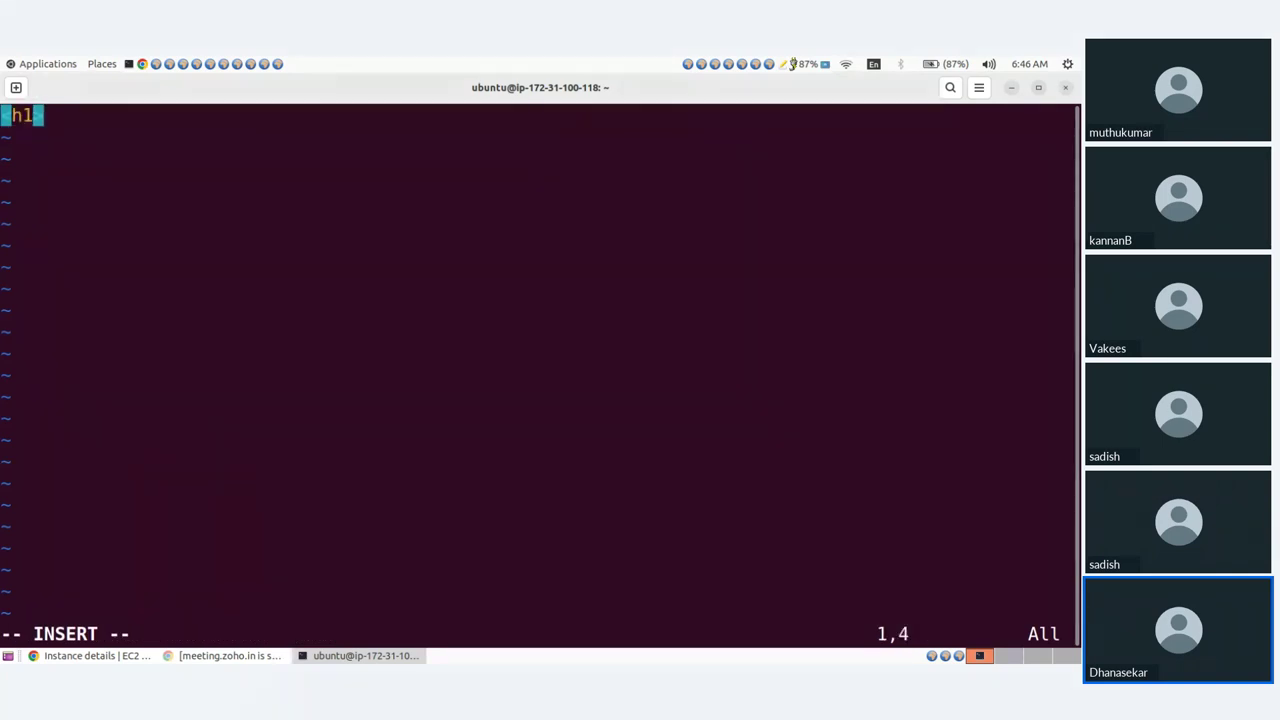
Finish index.html as '<h1> ASG </h1>' and save it with :wq!
key(Right)
text(AS)
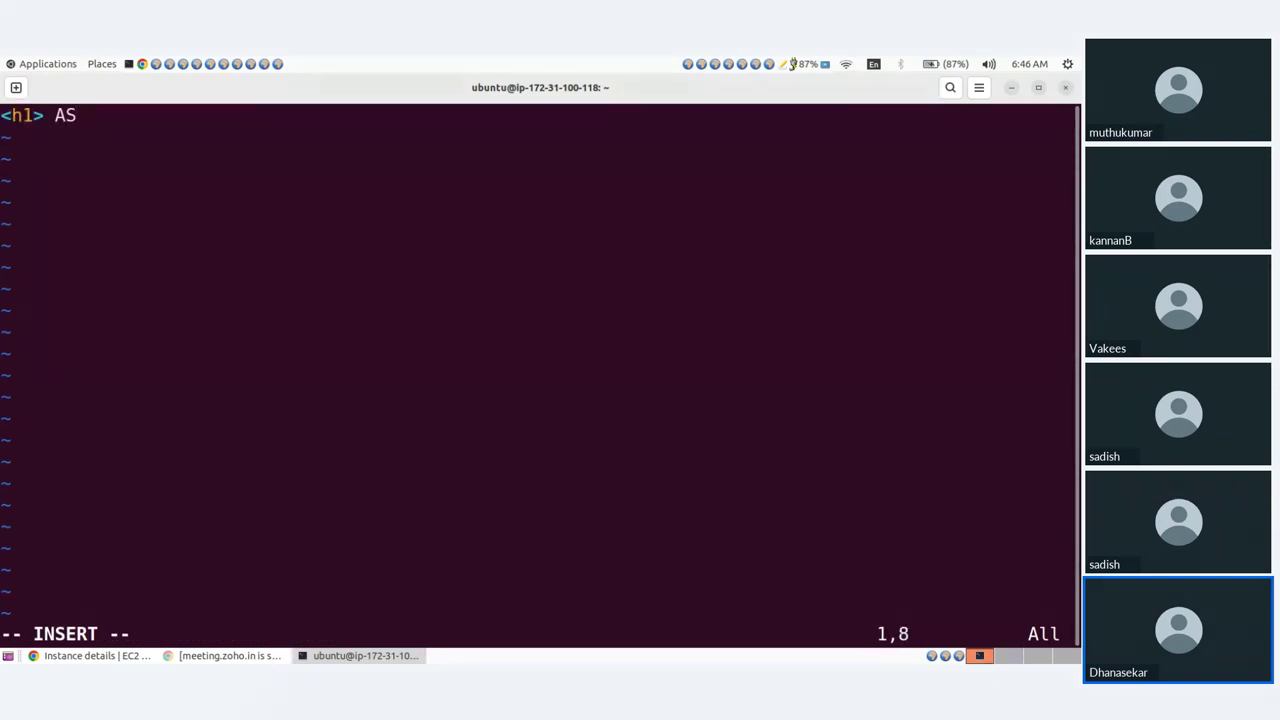
text(G <>)
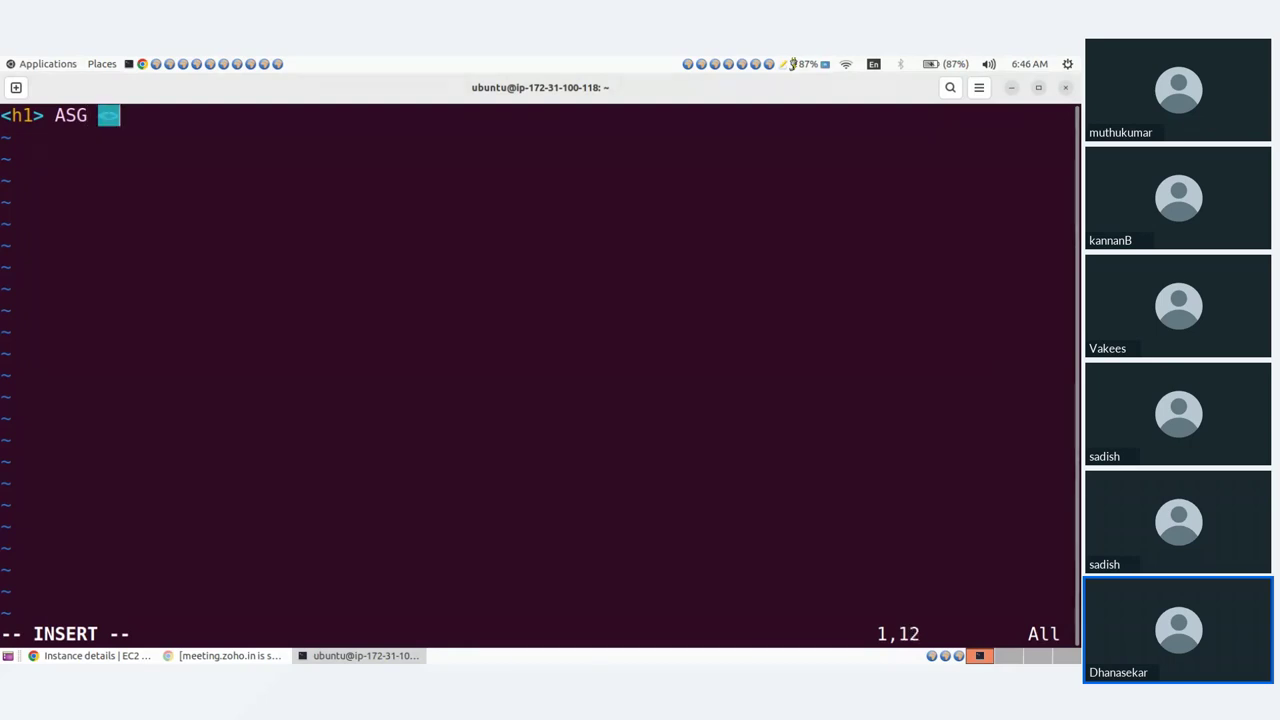
key(Left)
text(/h1)
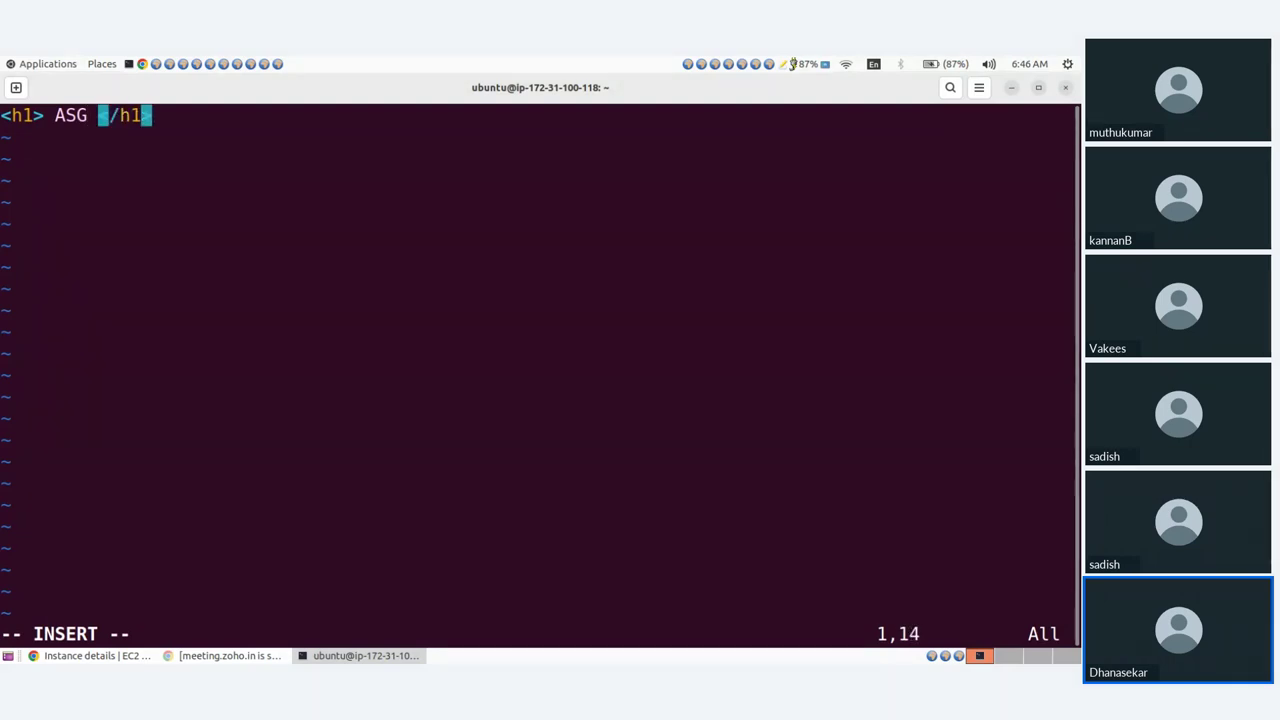
key(Right)
key(Escape)
text(:wq!)
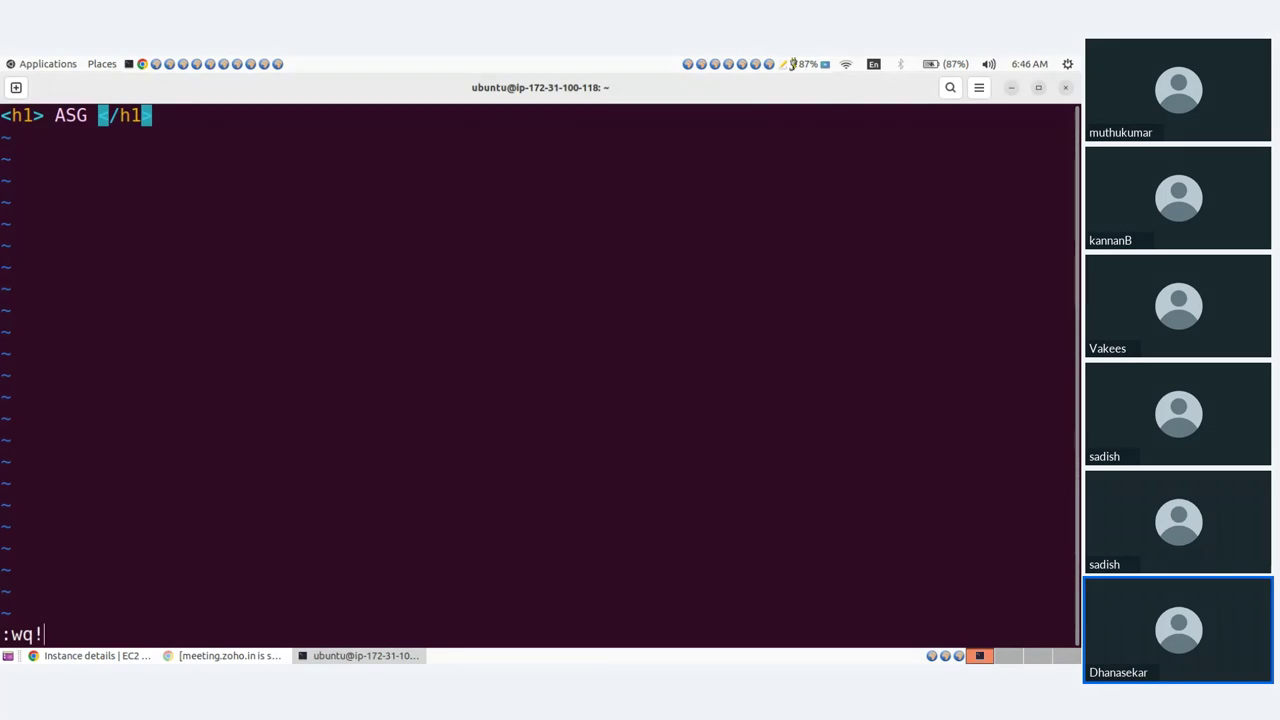
key(Return)
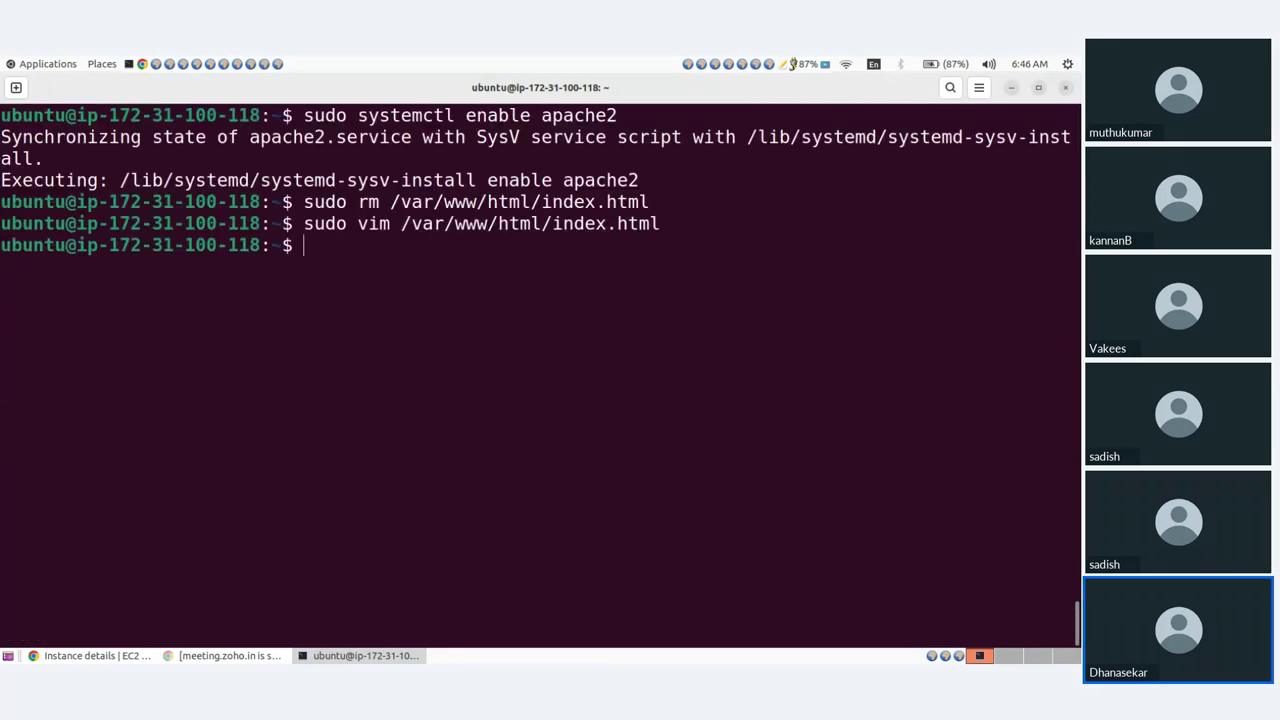
Print the public IP with curl ifconfig.me and copy 65.0.139.135.
text(curl ifconfig)
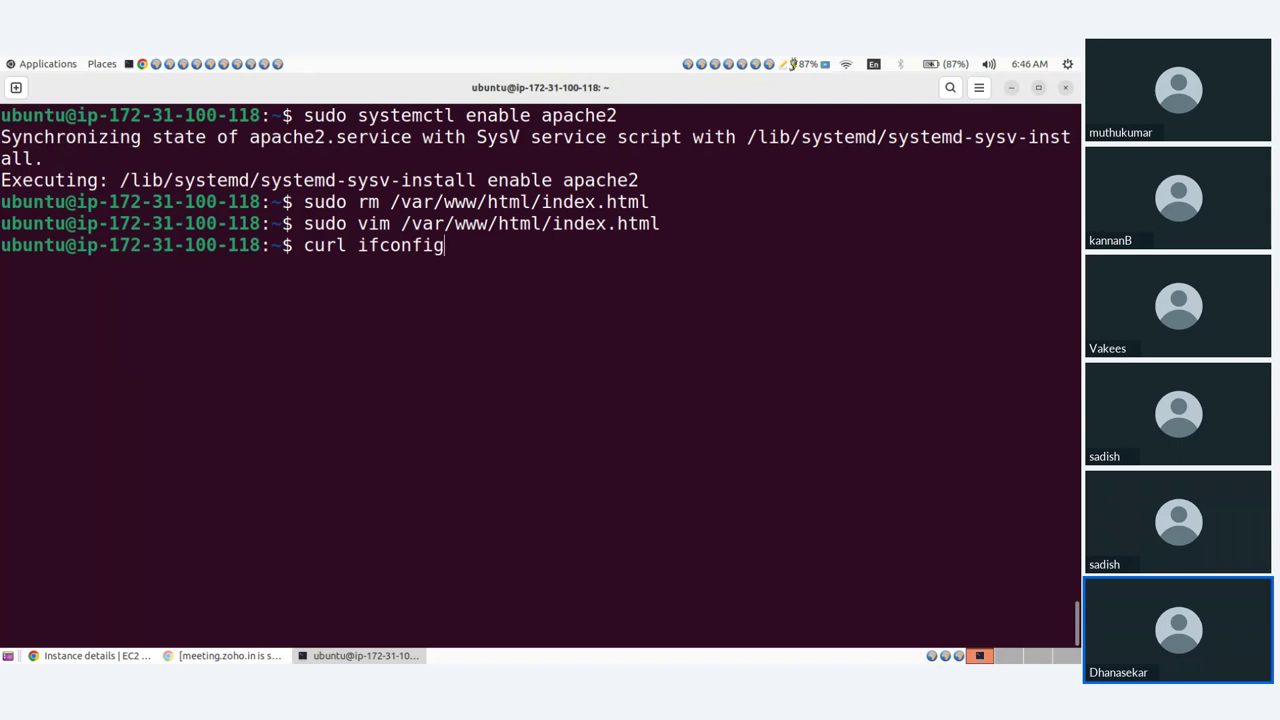
text(.me)
key(Return)
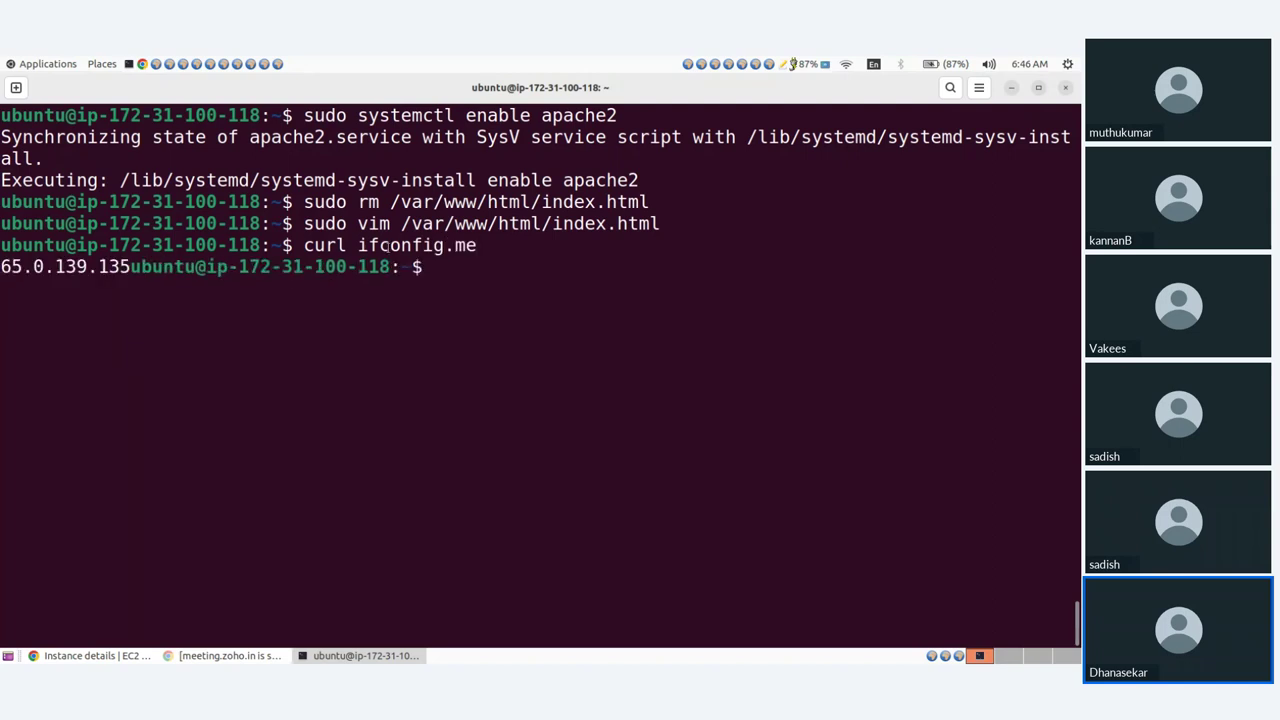
drag(131, 266, 4, 261)
key(super+c)
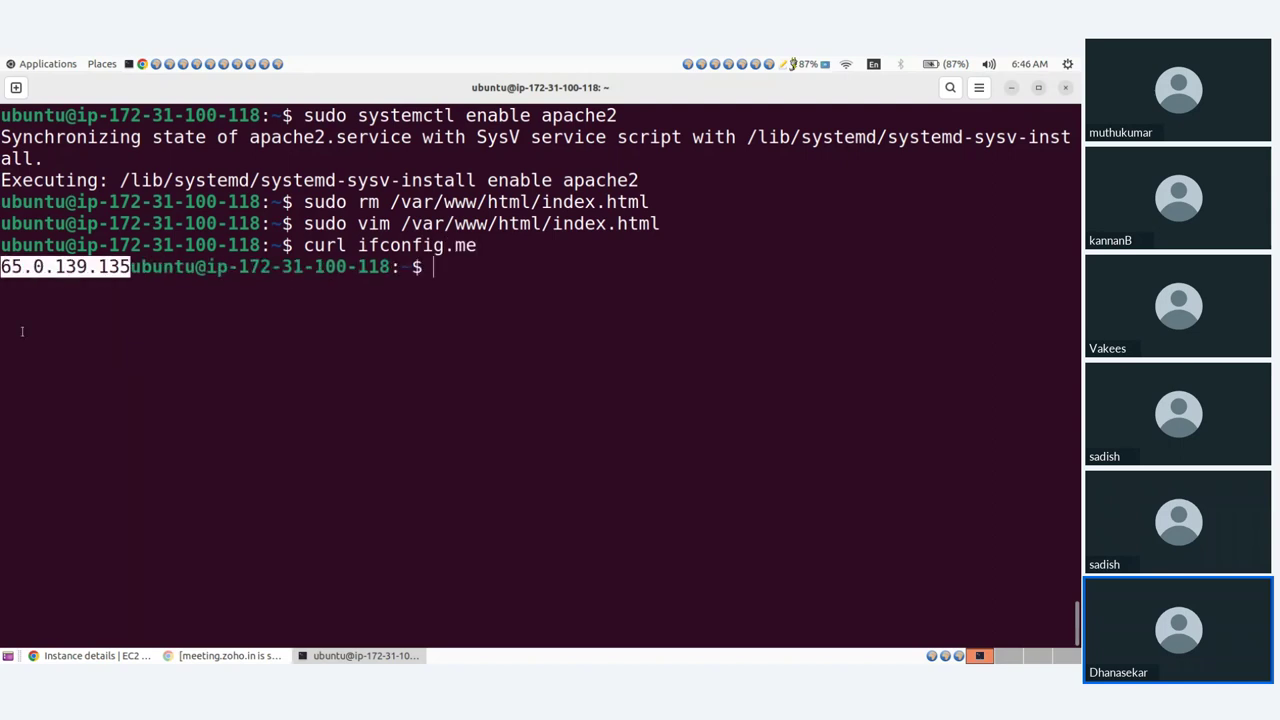
click(45, 656)
Load 65.0.139.135 in a new tab, confirm the ASG heading appears, and close the tab.
click(667, 83)
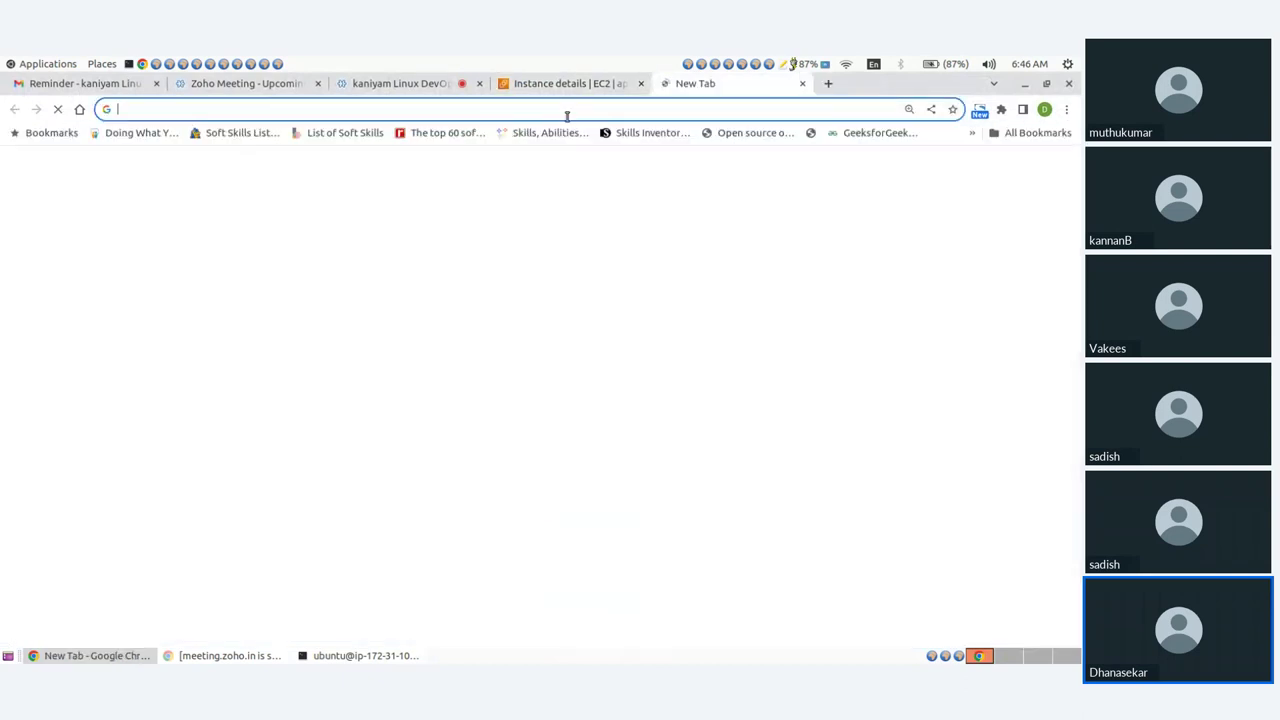
middle_click(566, 115)
key(Return)
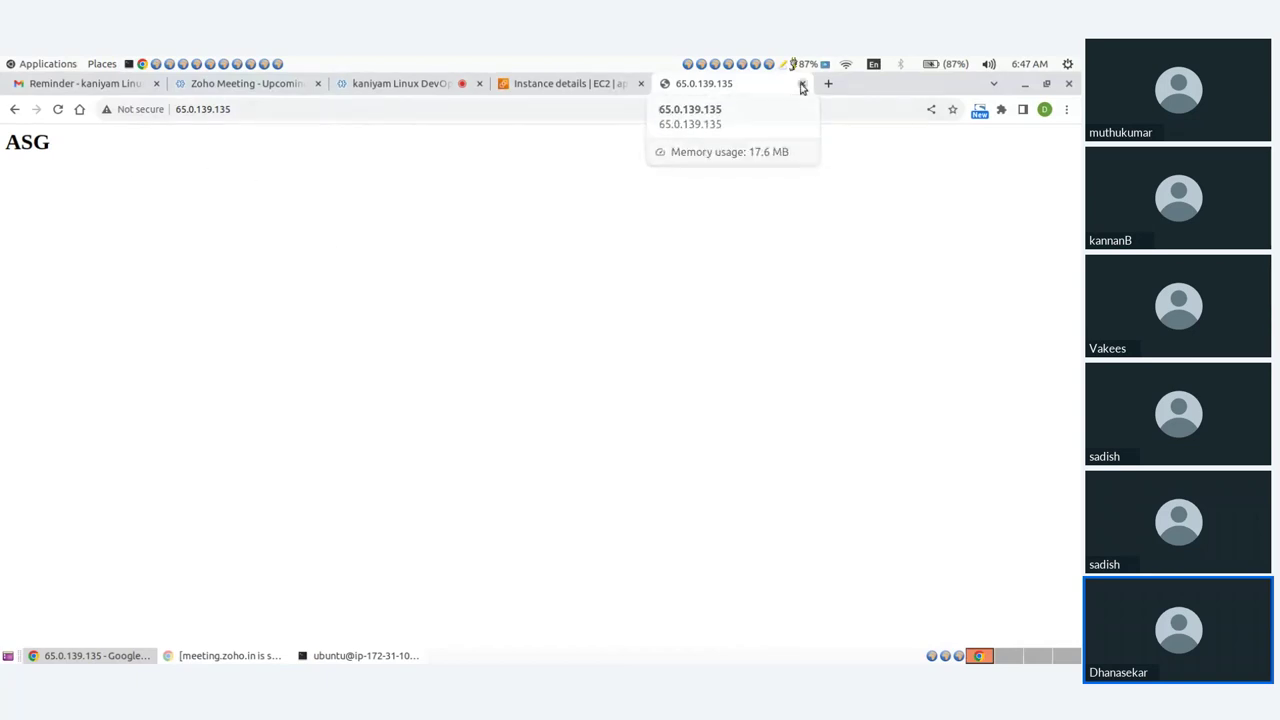
click(802, 84)
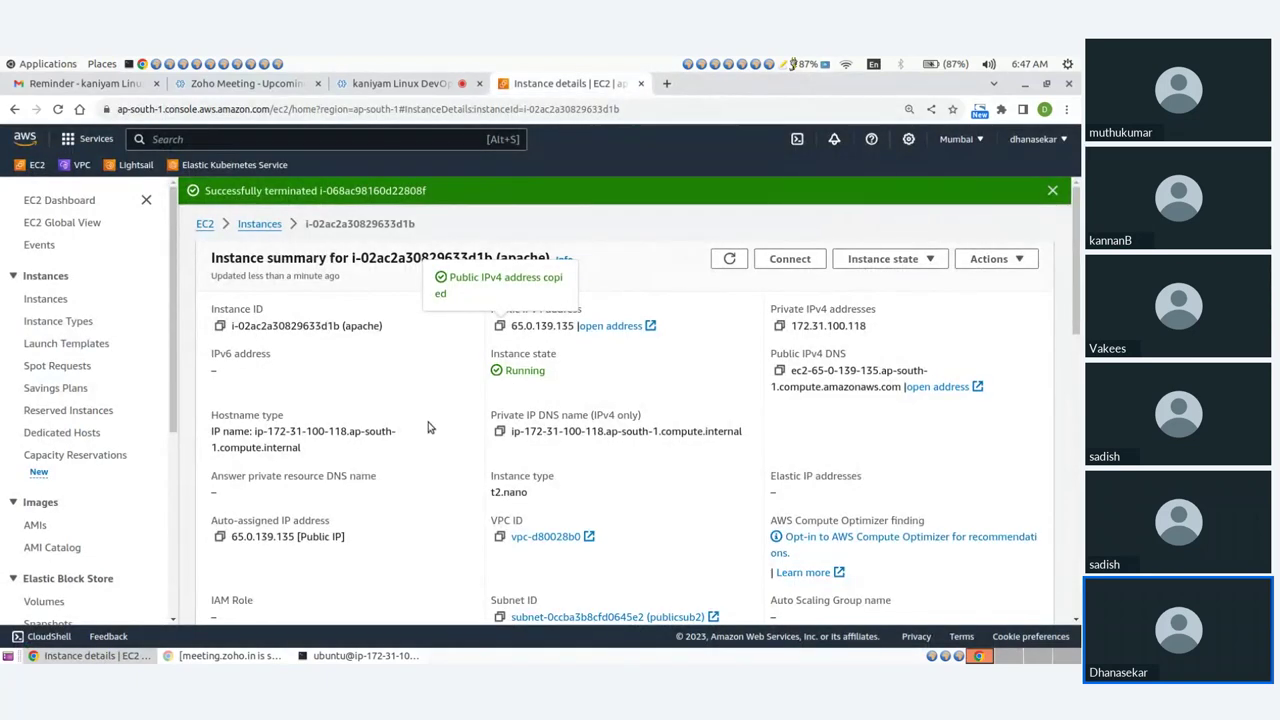
Create image apache_image from the apache instance, described 'apache webserver image', with No reboot ticked.
click(262, 224)
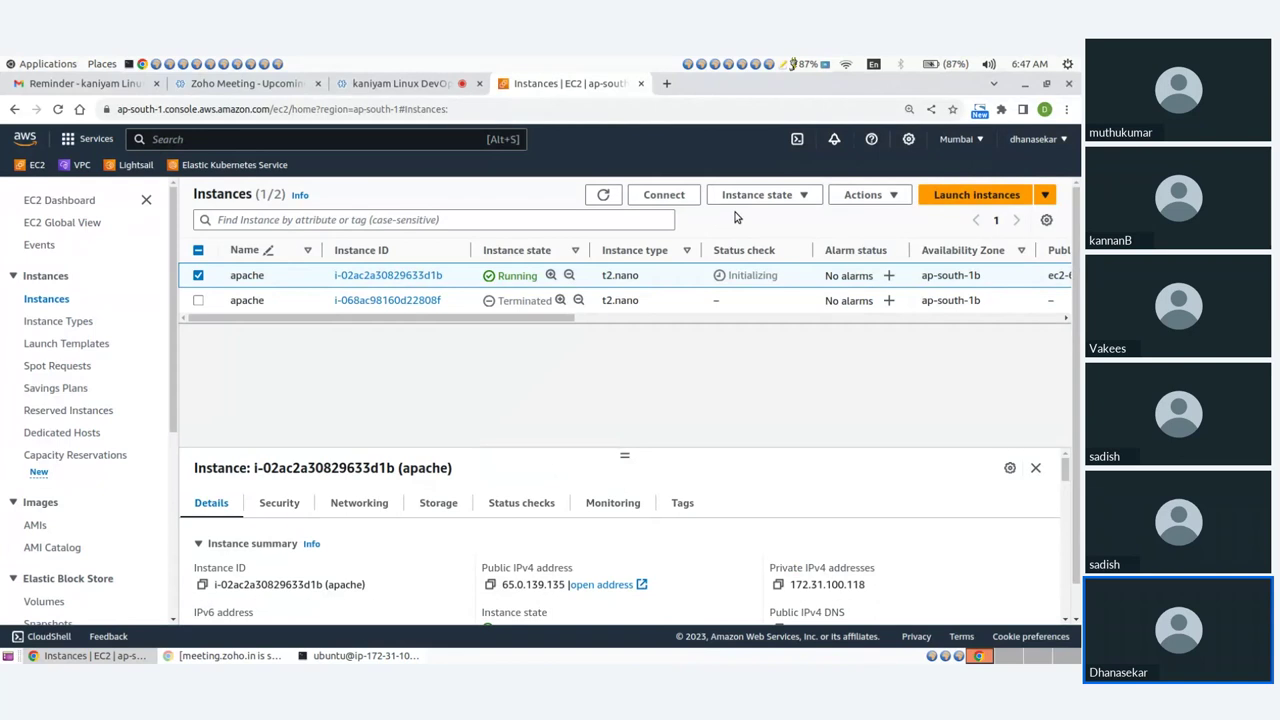
click(872, 195)
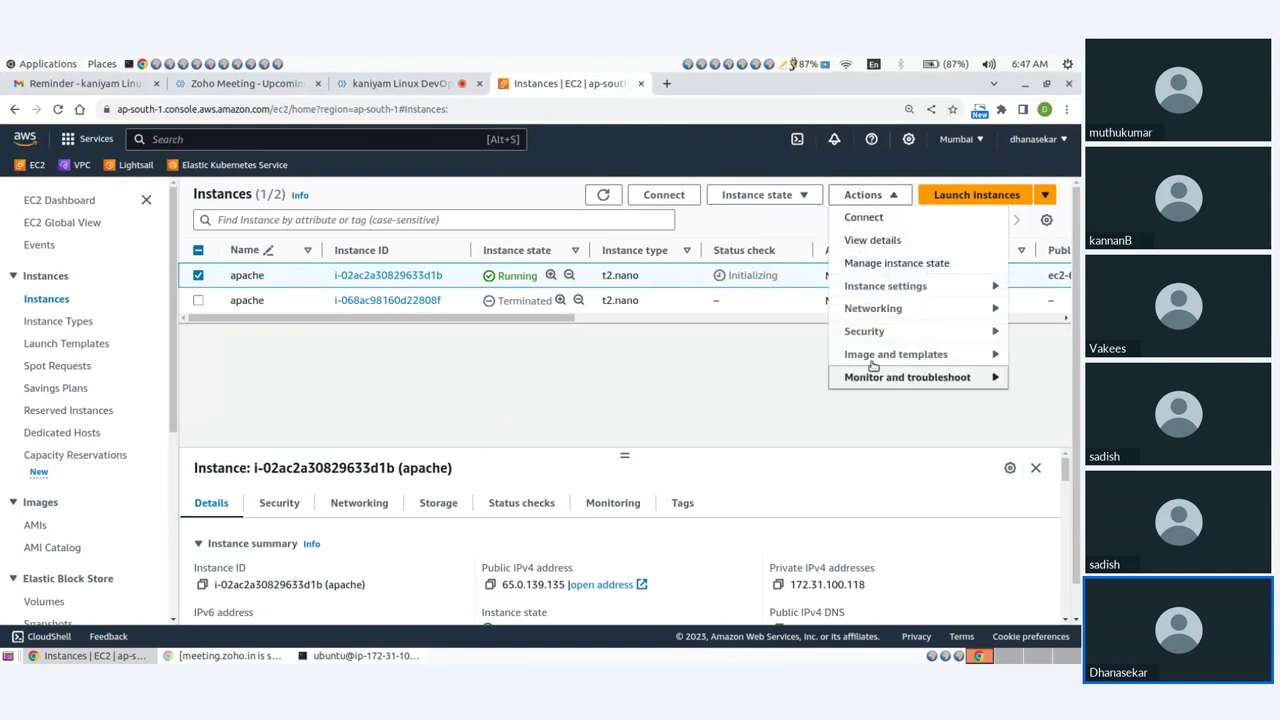
mouse_move(870, 362)
click(684, 360)
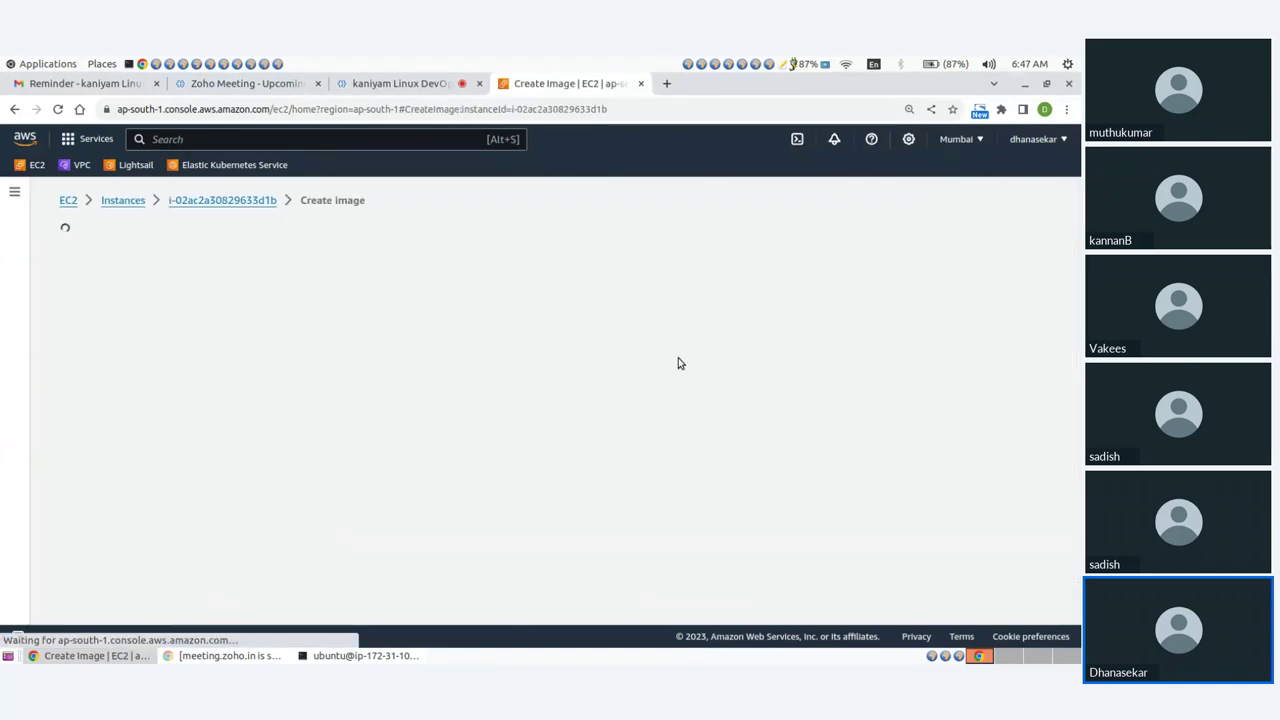
click(208, 377)
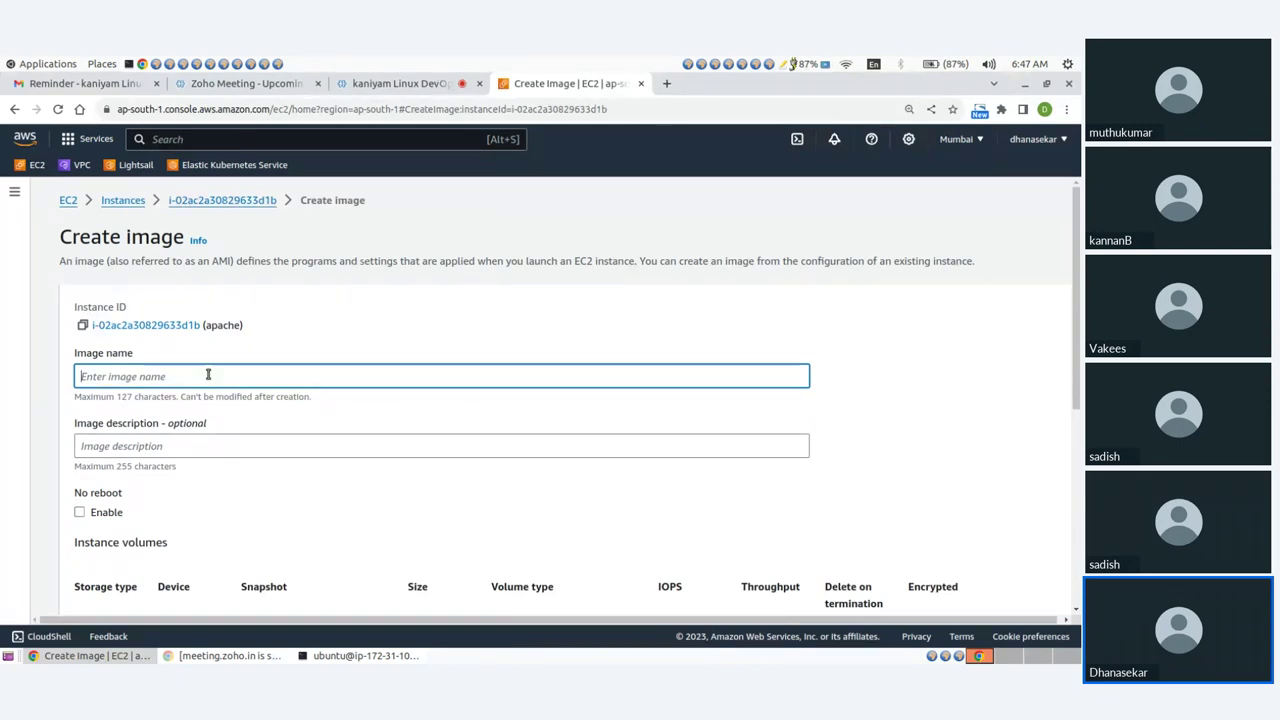
text(apa)
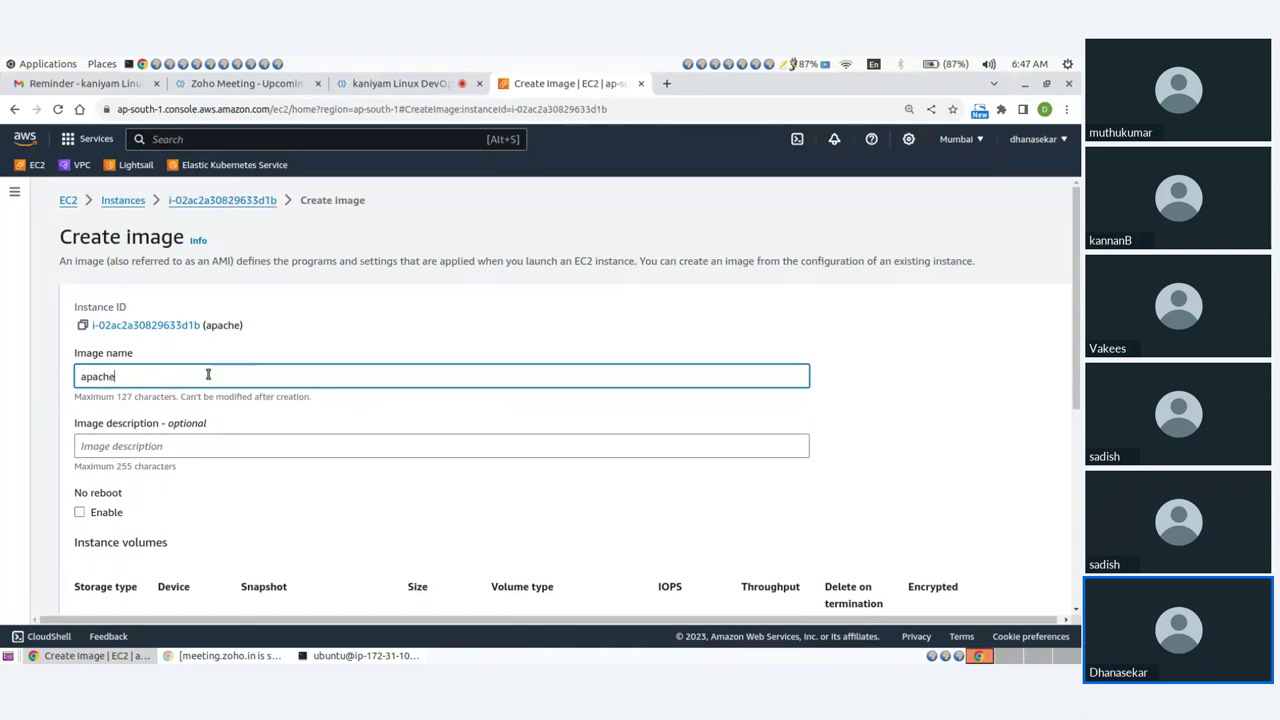
text(che_image)
click(164, 444)
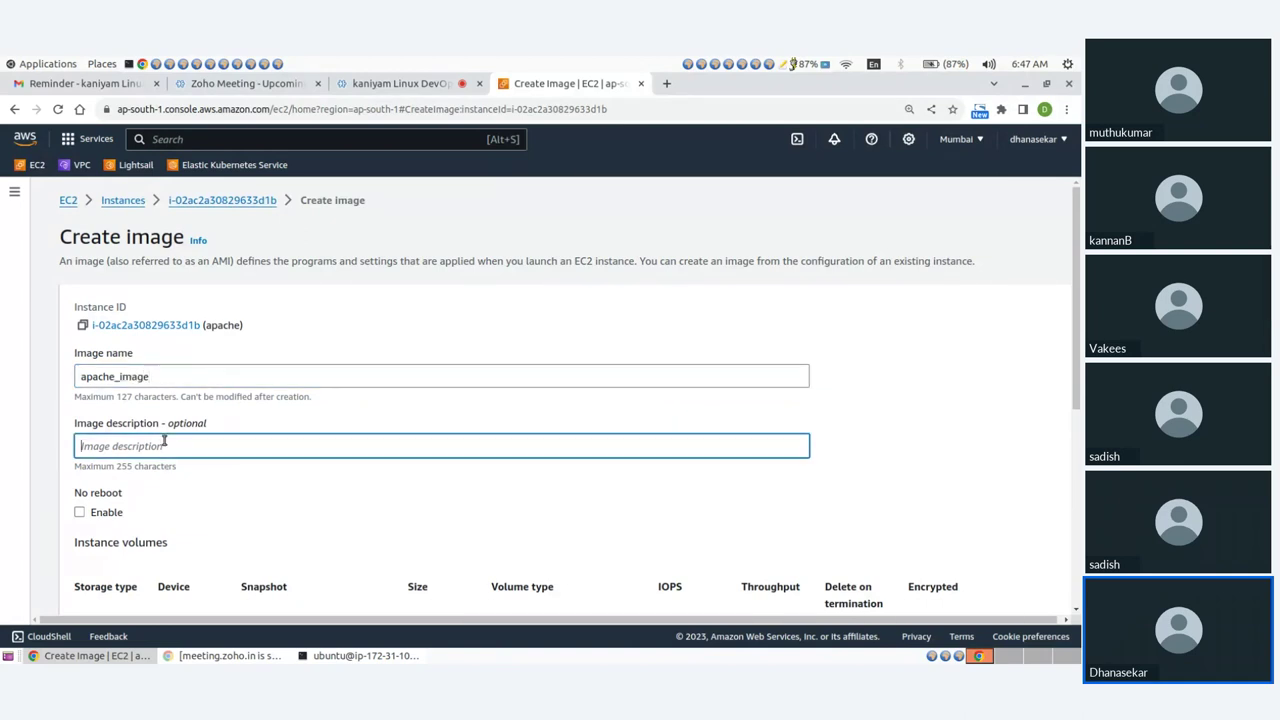
text(apache webserver image)
click(80, 433)
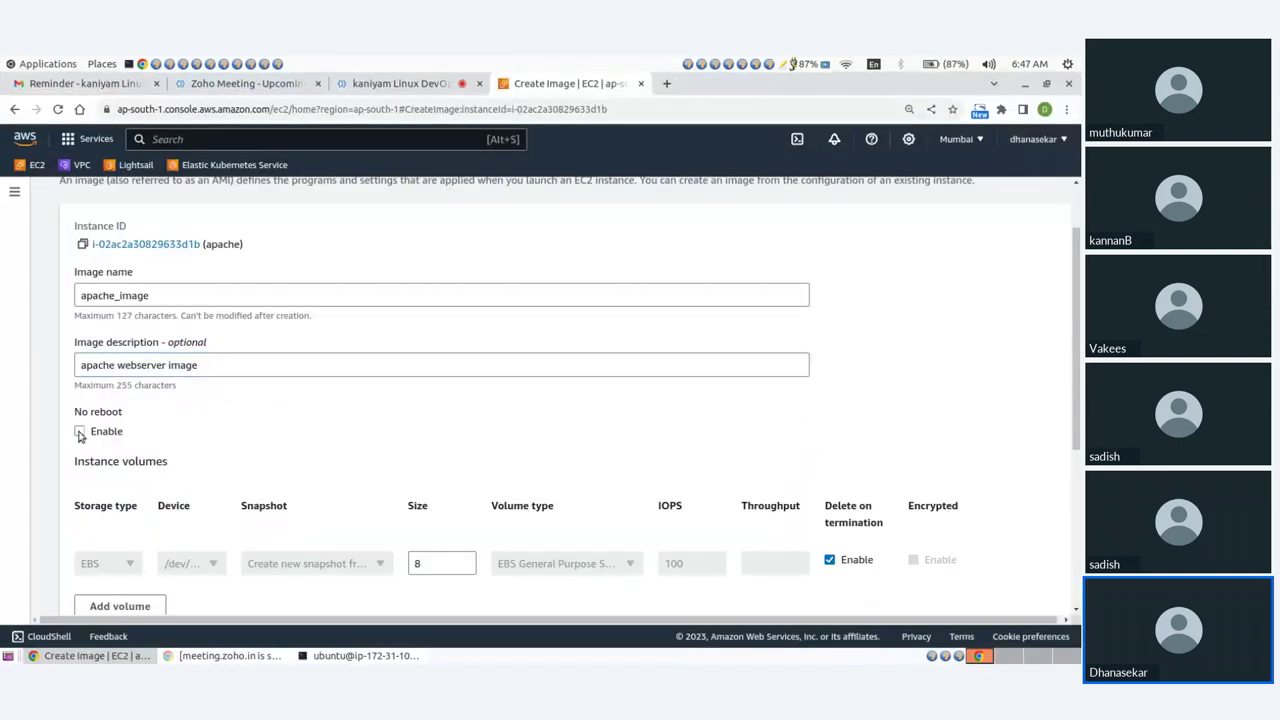
scroll(400, 438, down, 1)
scroll(400, 438, down, 3)
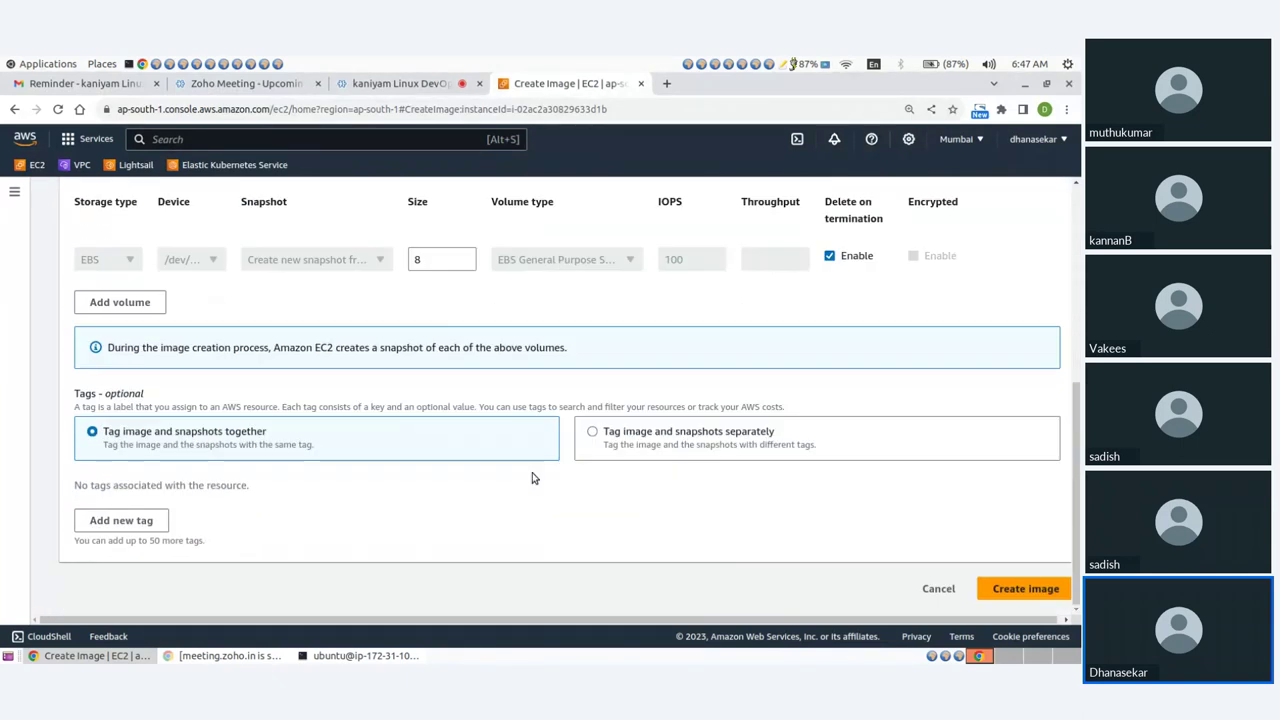
click(1022, 589)
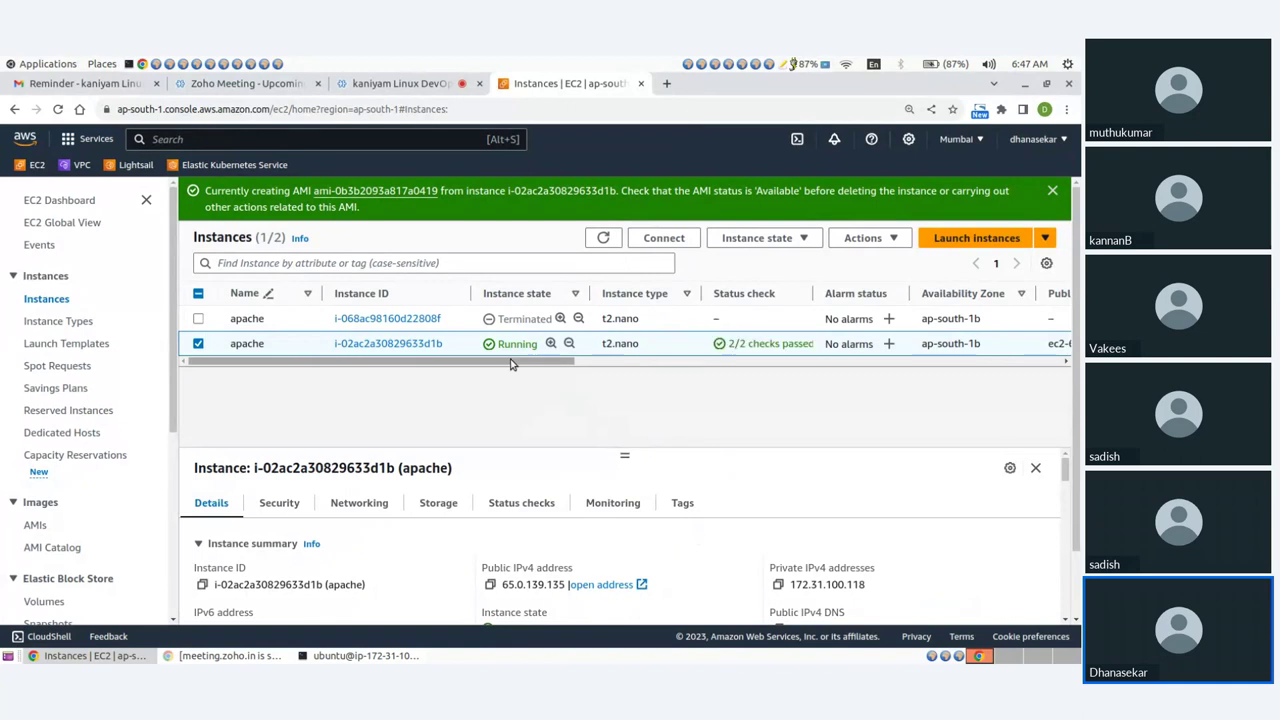
In the AMIs list, set the new AMI's Name to apache_image.
scroll(80, 458, down, 3)
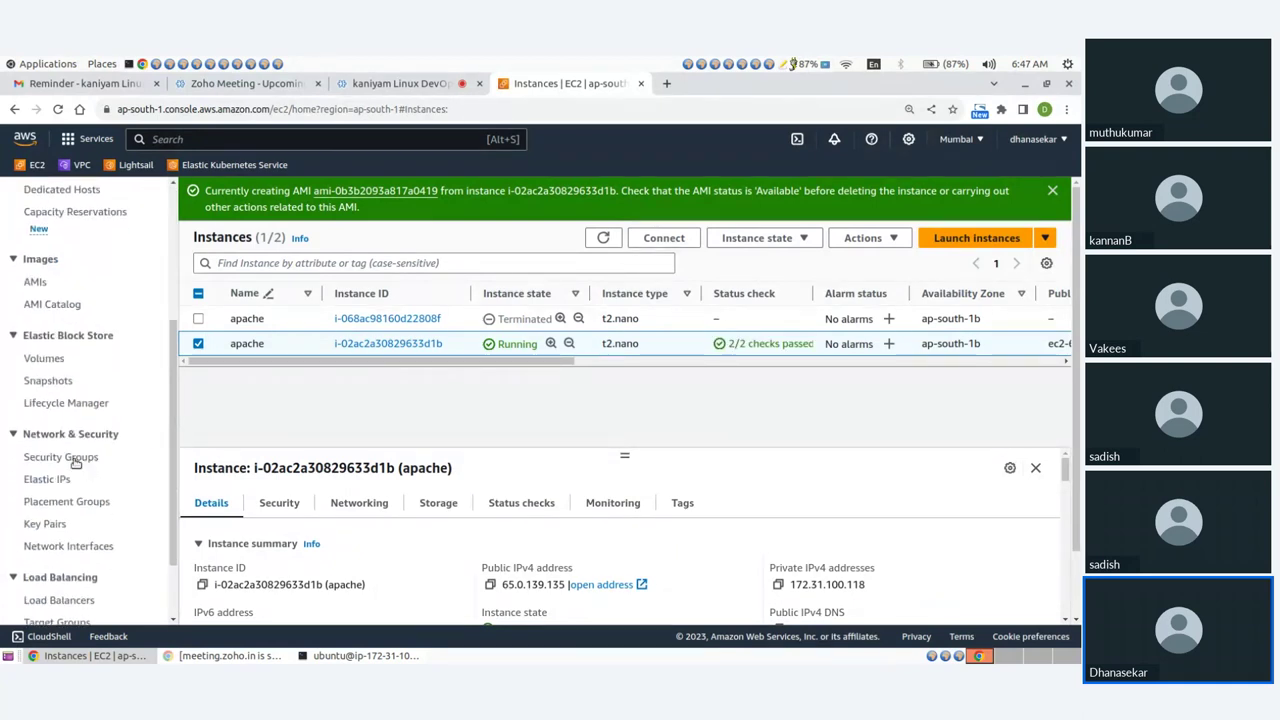
click(36, 281)
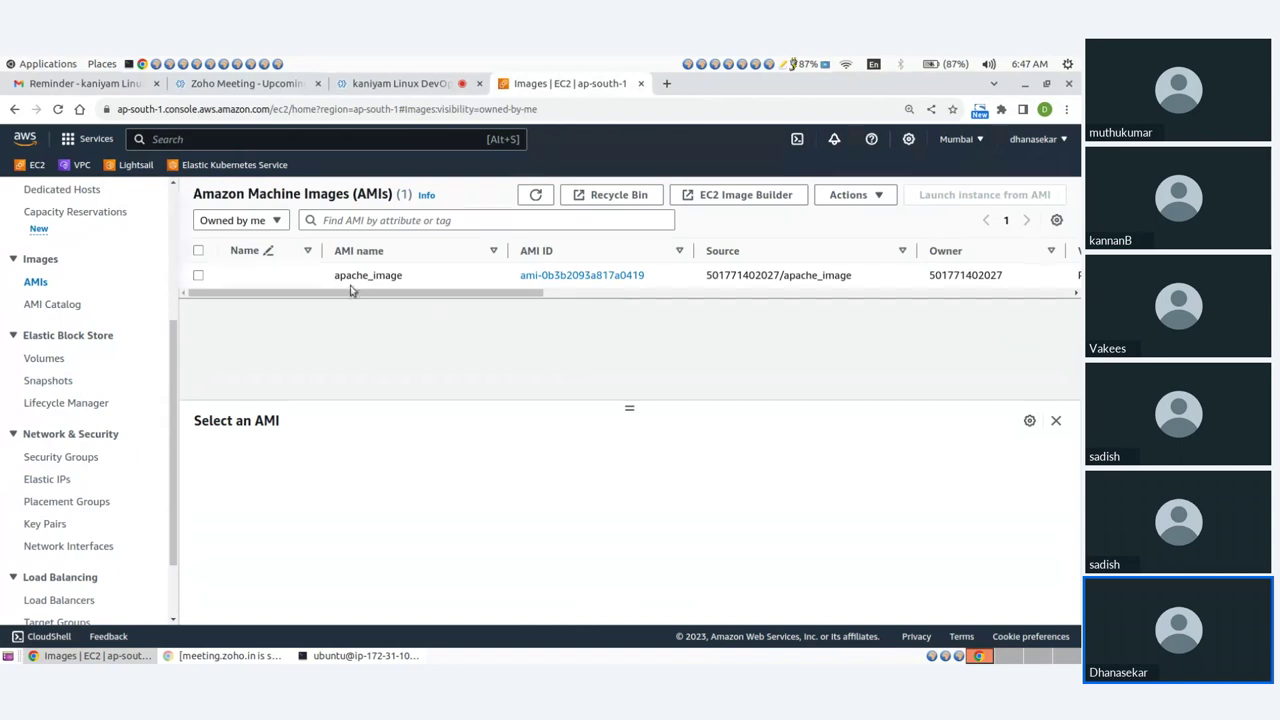
click(309, 276)
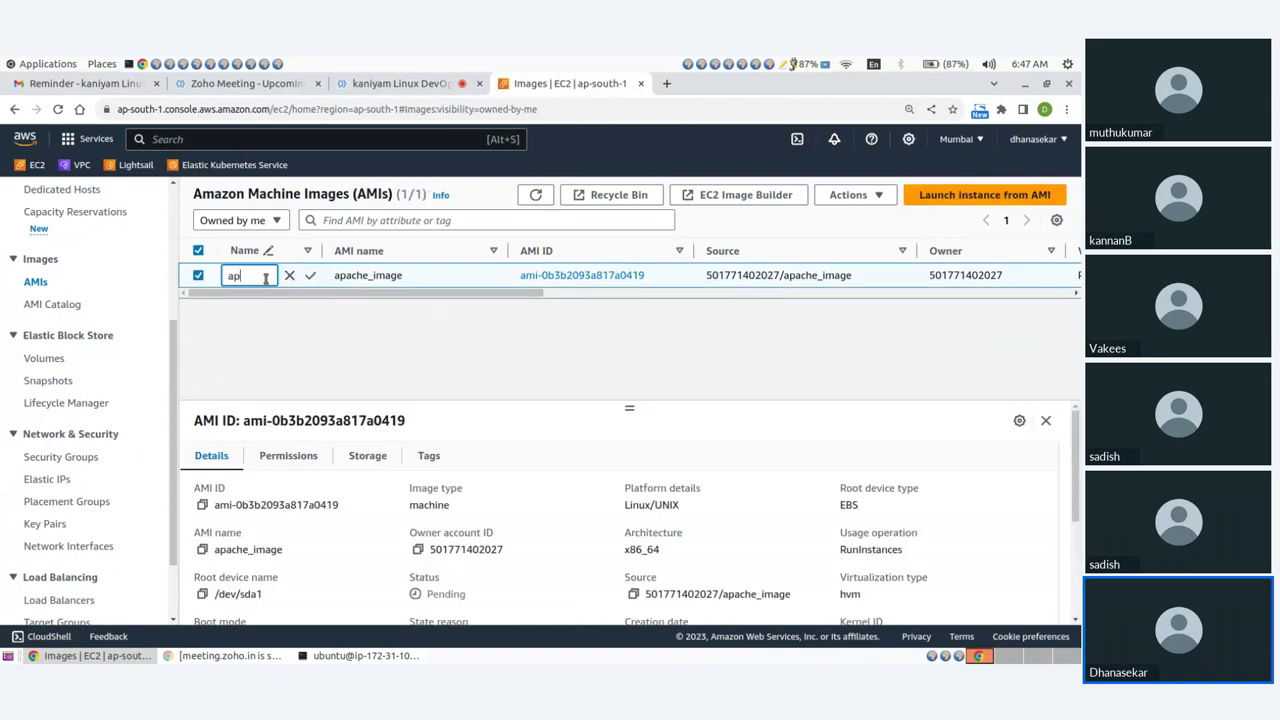
text(apache_image)
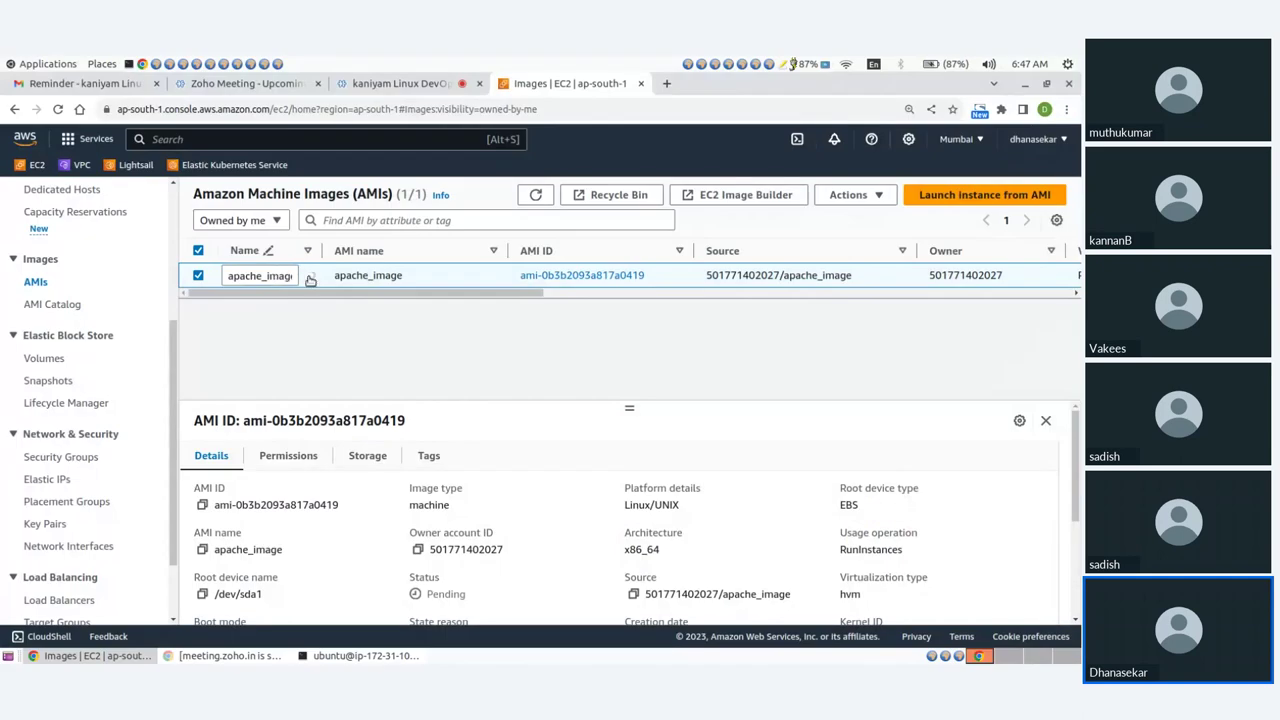
click(310, 278)
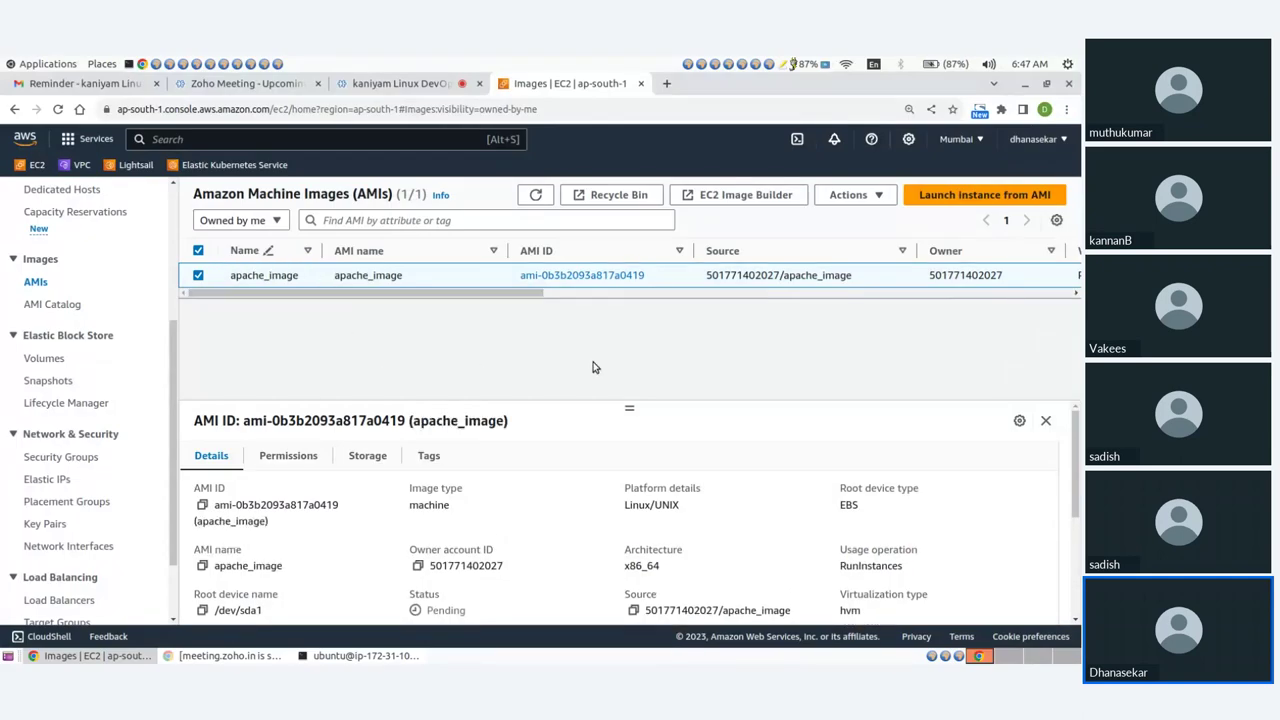
drag(509, 297, 689, 303)
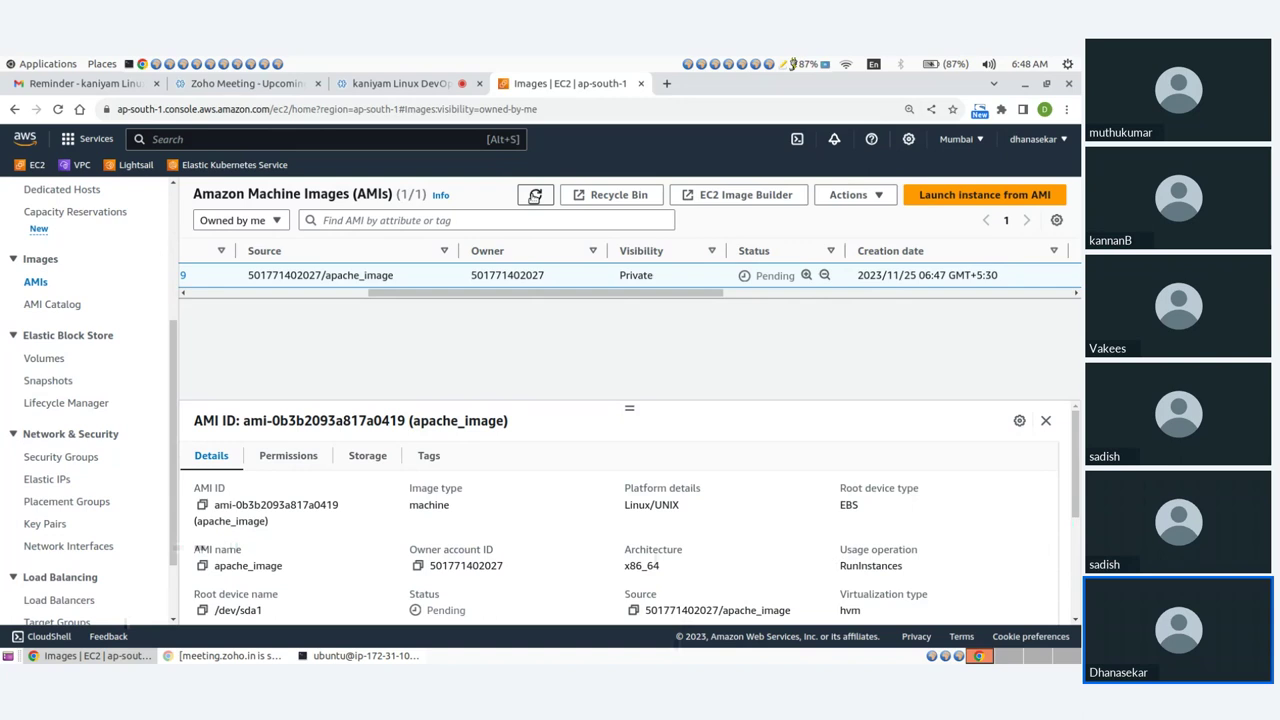
Refresh the AMI list until apache_image shows Available, then go to Target Groups.
click(535, 196)
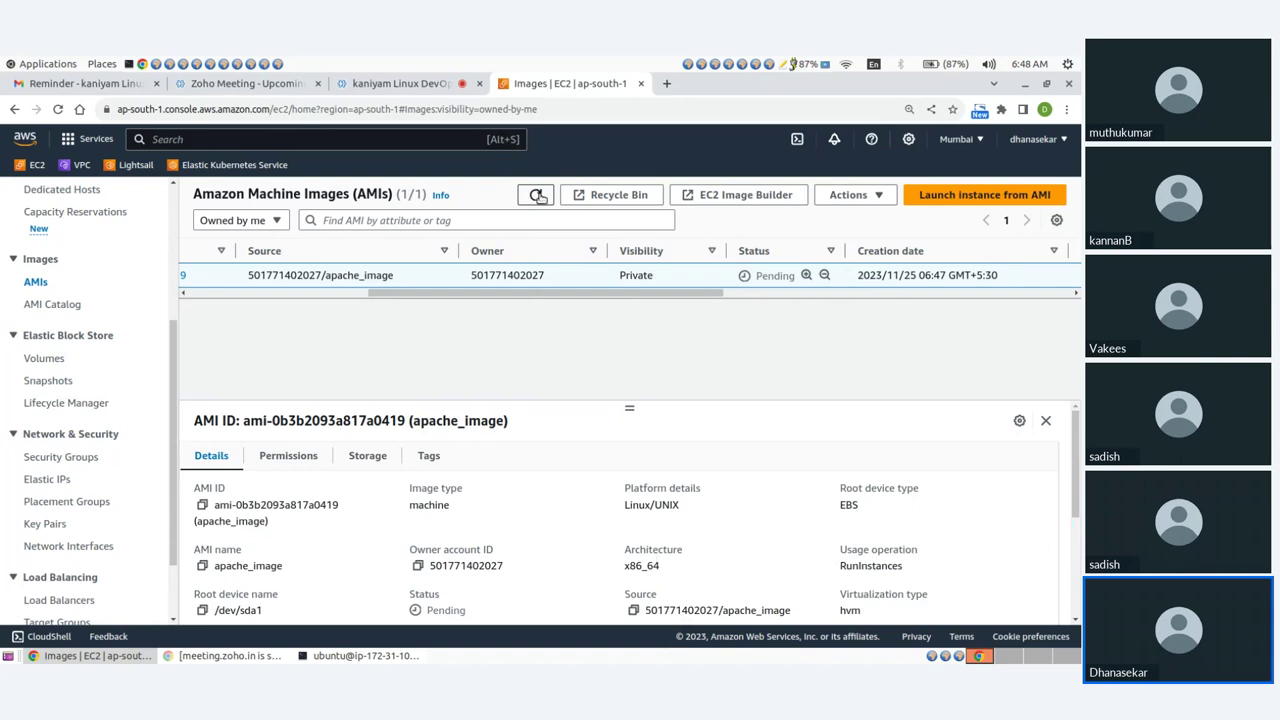
click(537, 196)
drag(617, 297, 631, 301)
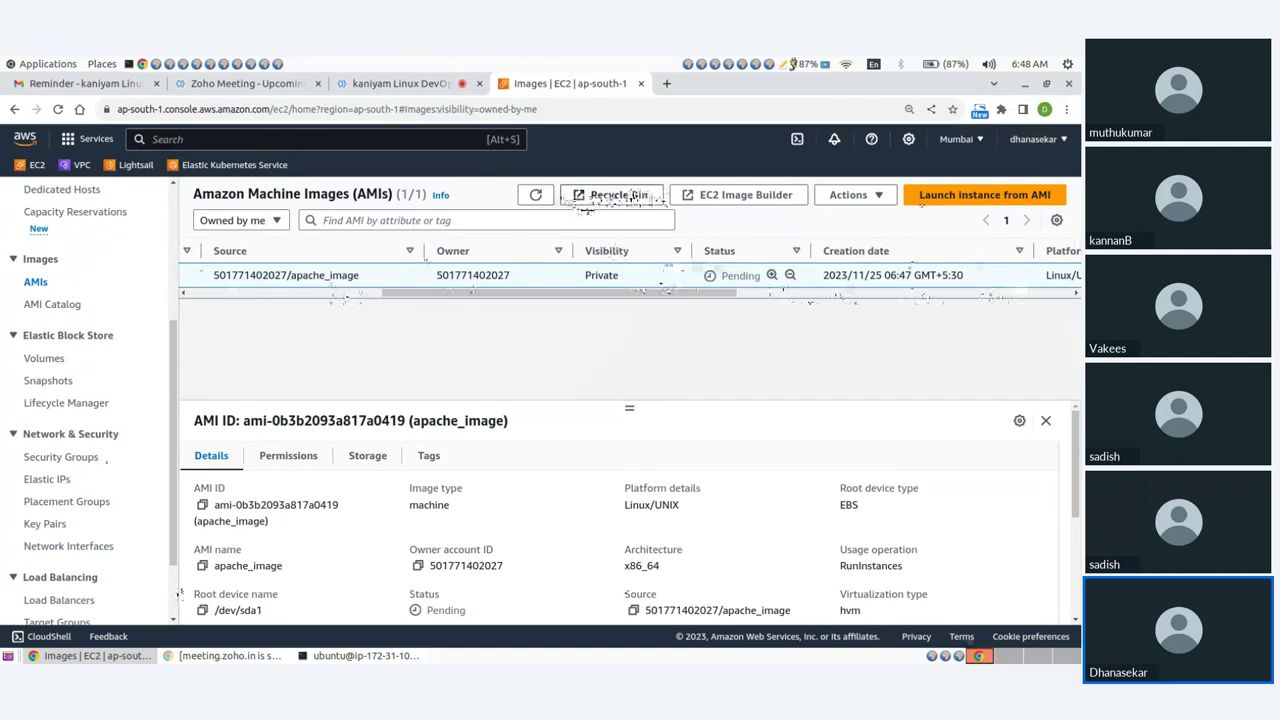
click(531, 197)
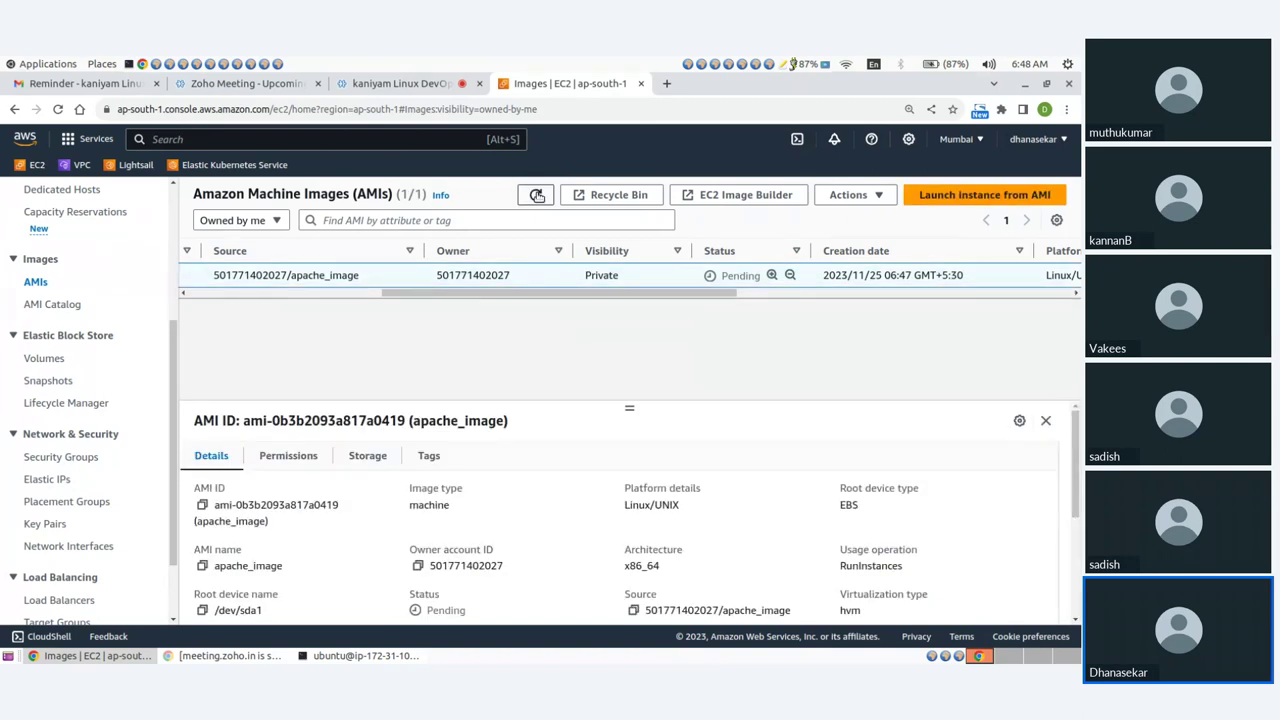
click(537, 196)
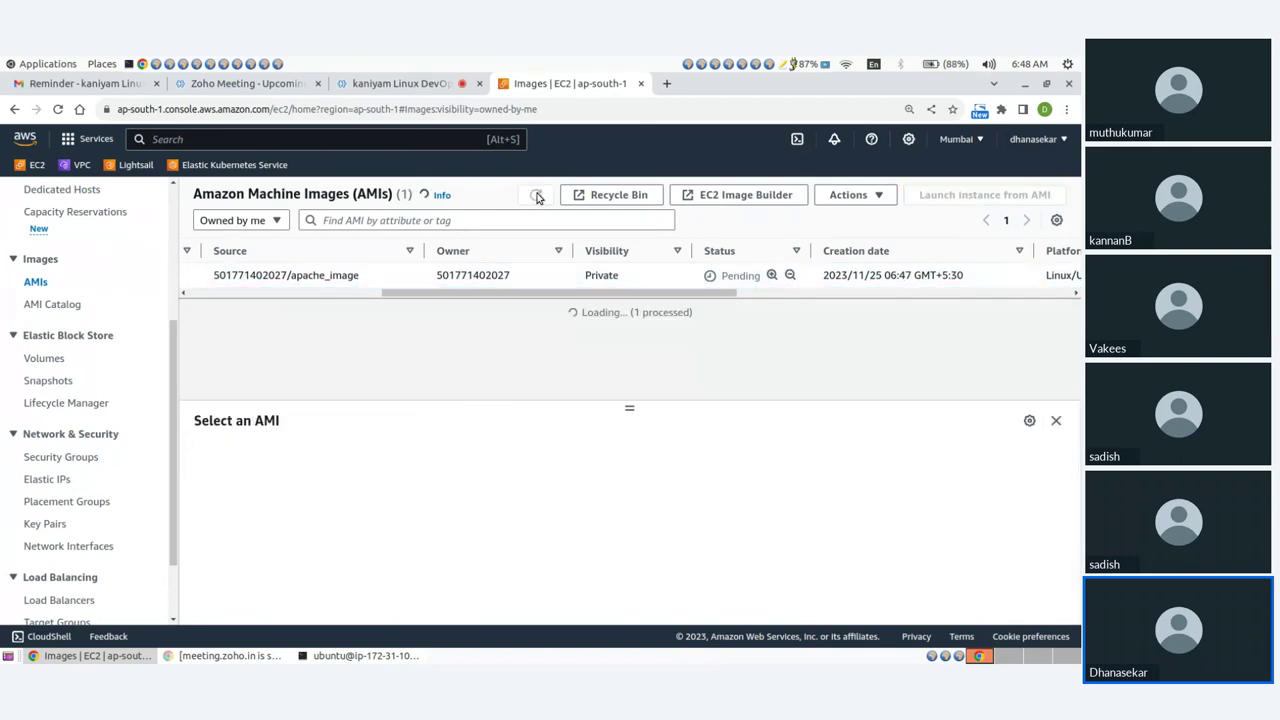
click(537, 196)
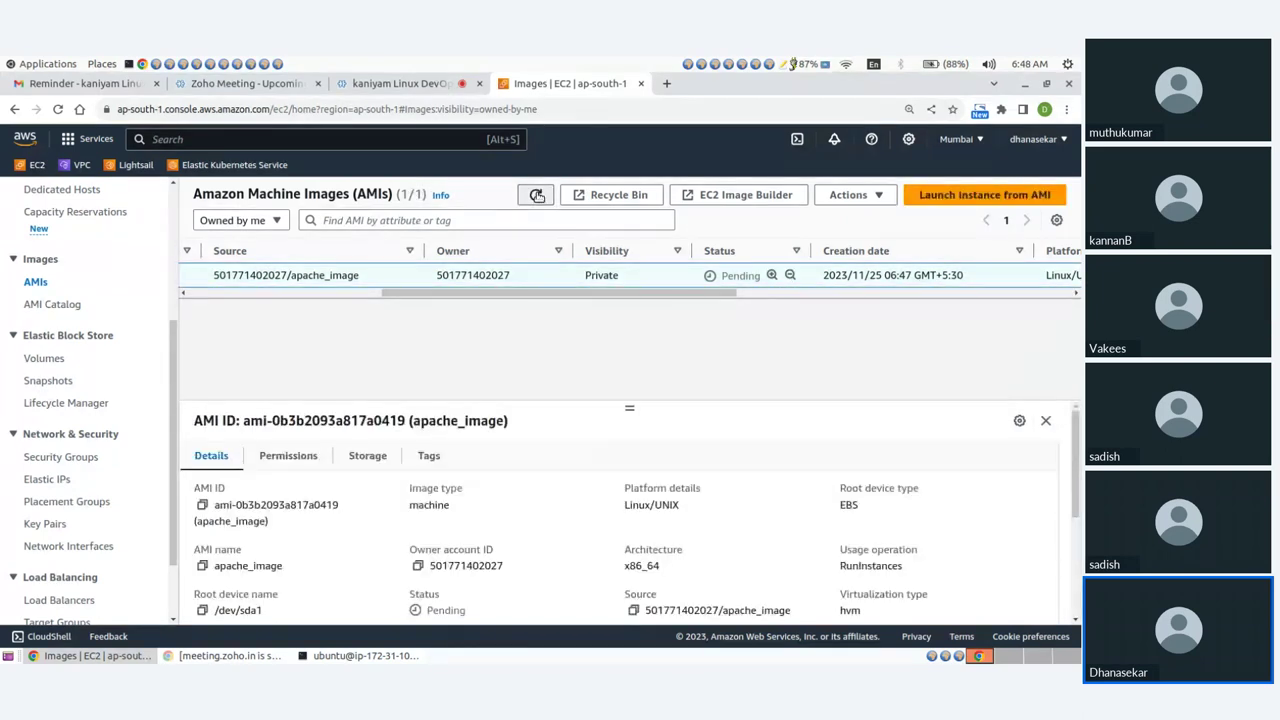
click(537, 196)
click(537, 196)
click(537, 196)
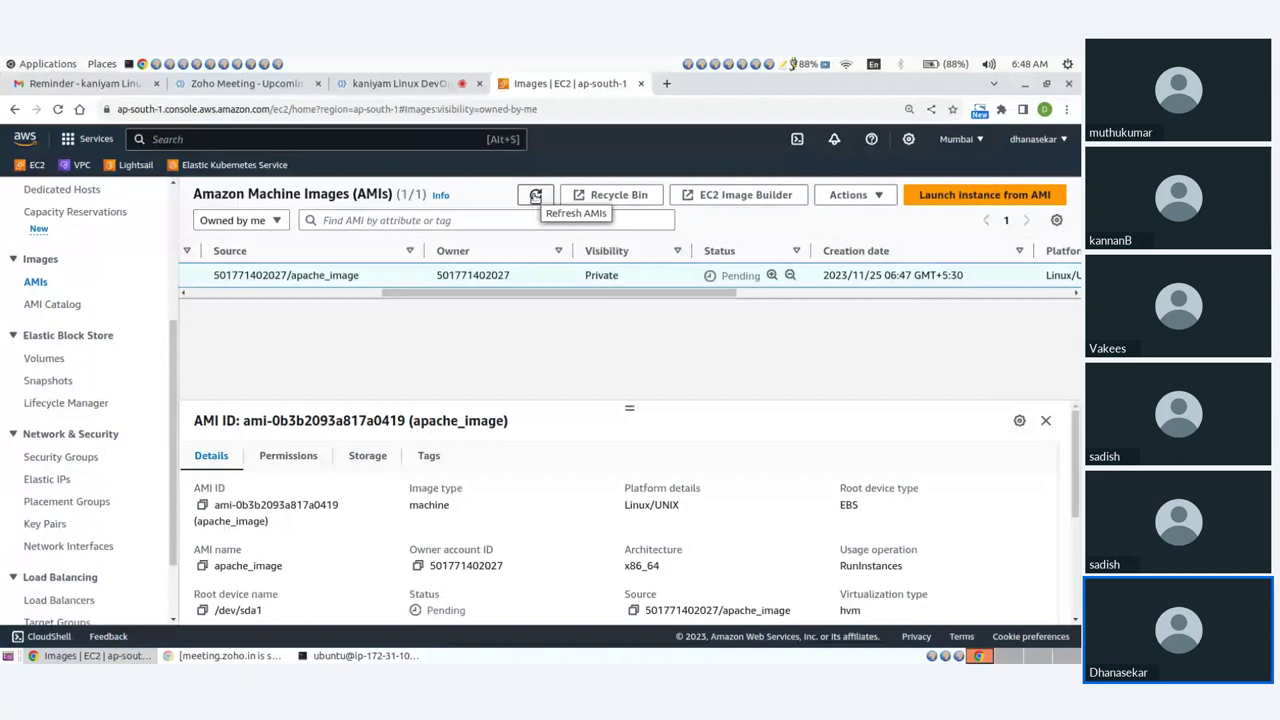
click(536, 196)
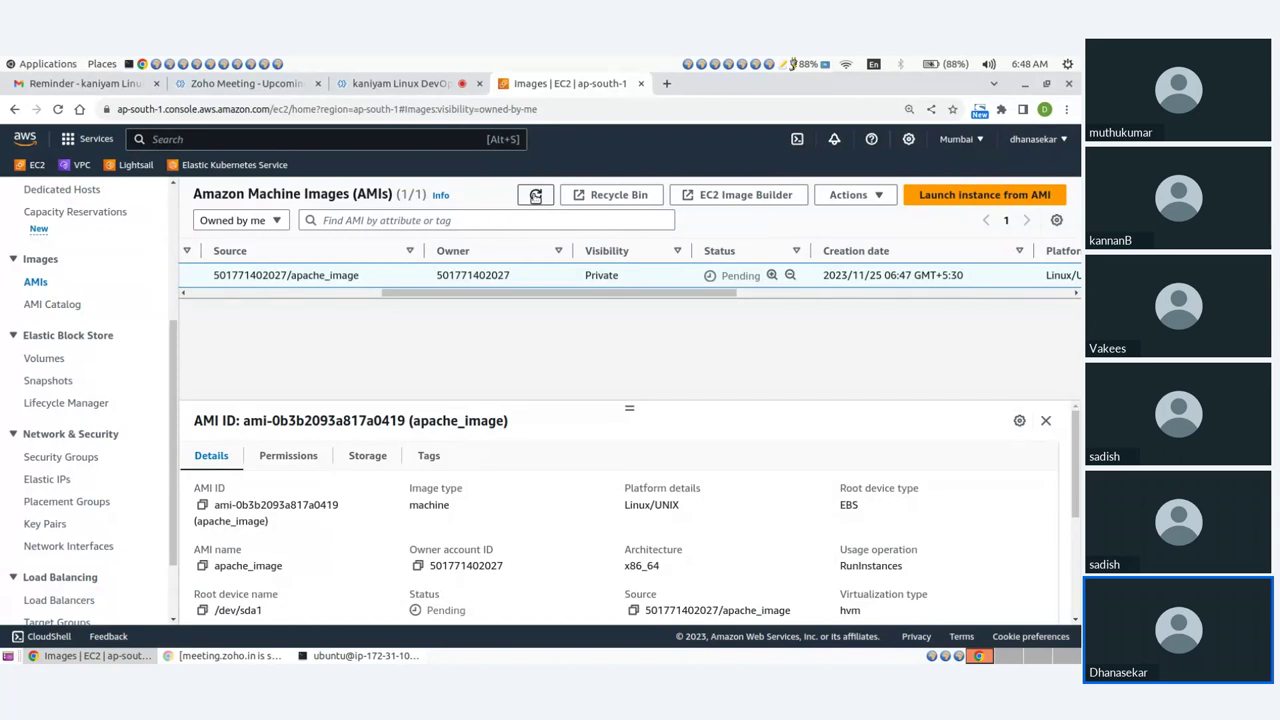
click(536, 196)
click(536, 197)
click(536, 196)
click(536, 196)
click(536, 196)
click(536, 196)
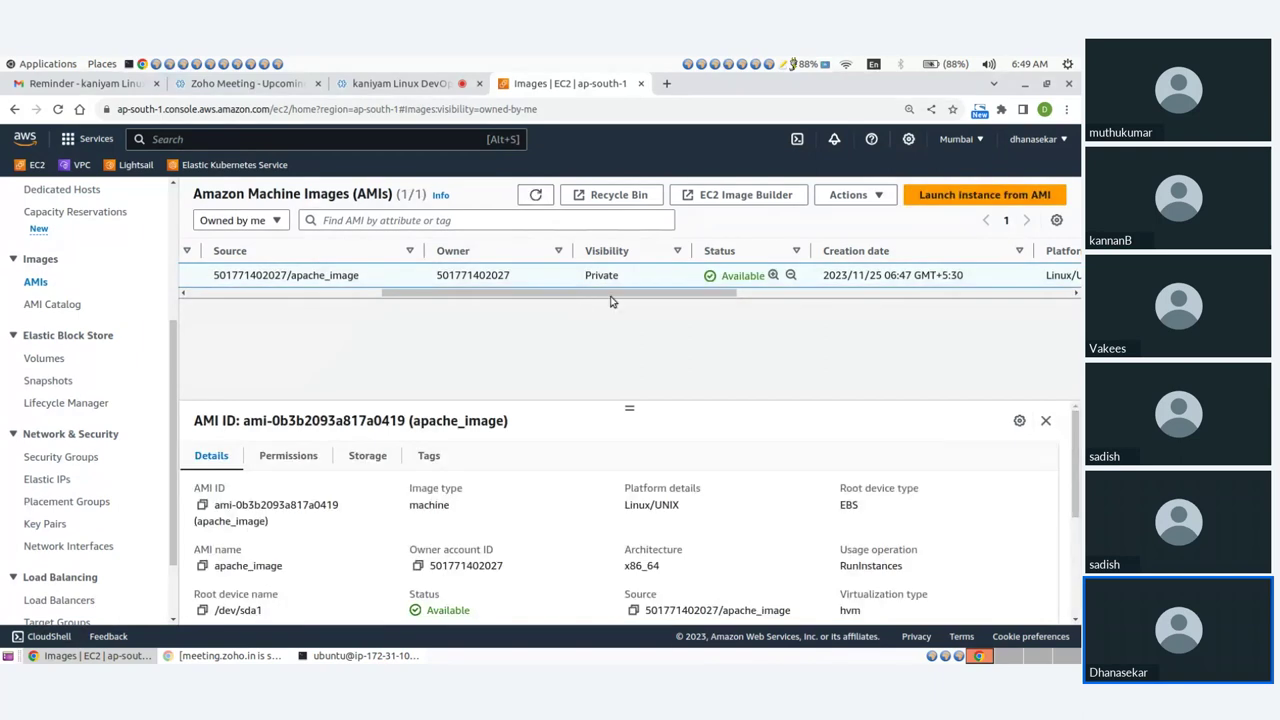
drag(610, 293, 415, 294)
scroll(130, 400, down, 2)
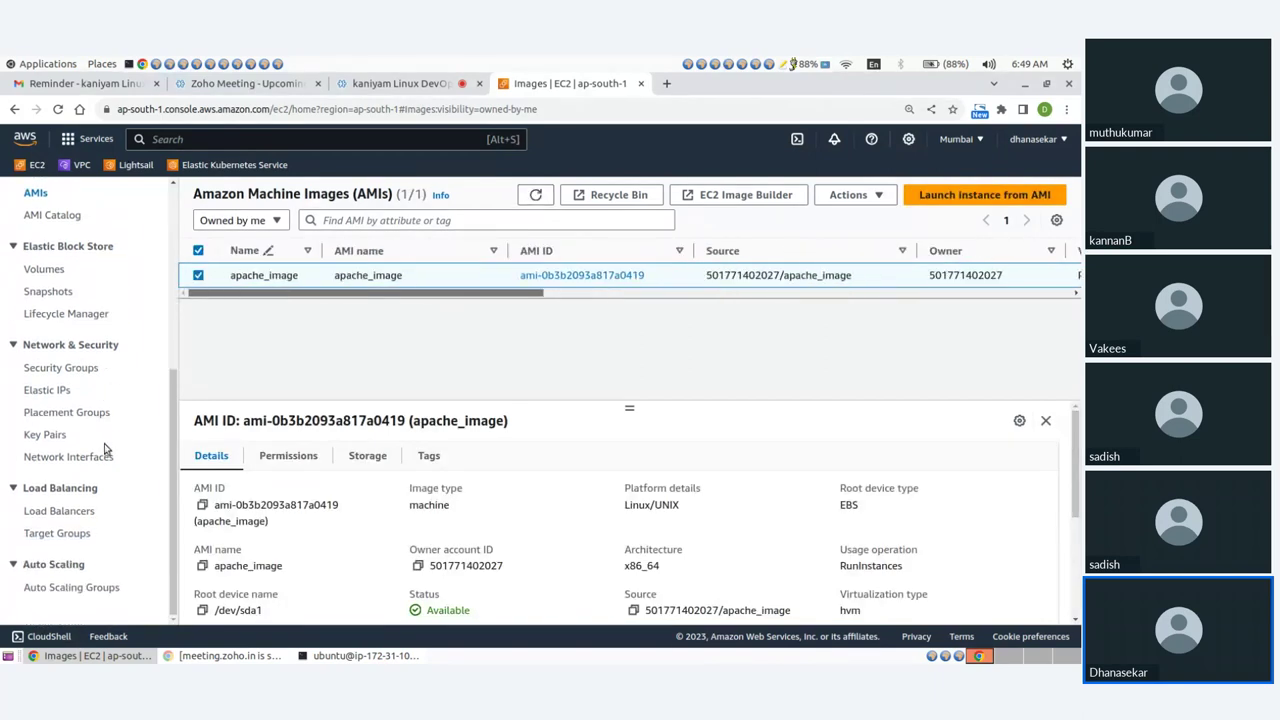
click(74, 533)
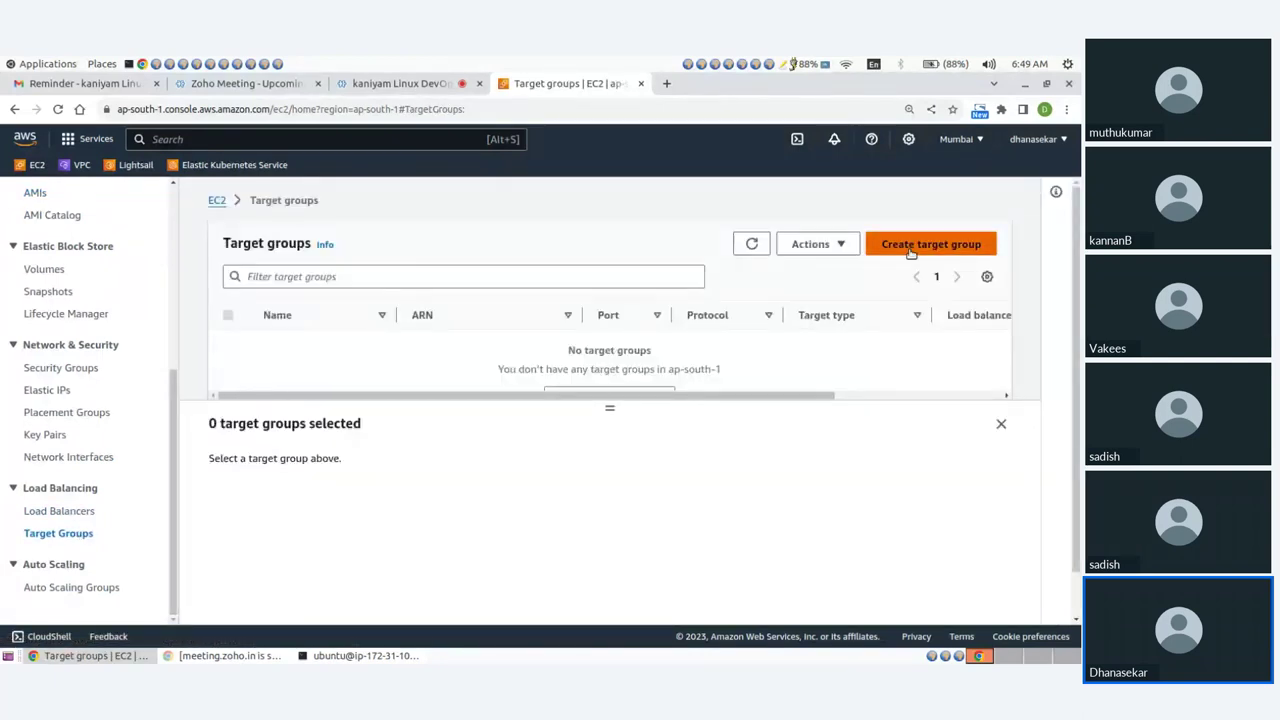
Start an instance target group named demo-tg on HTTP port 80.
click(910, 252)
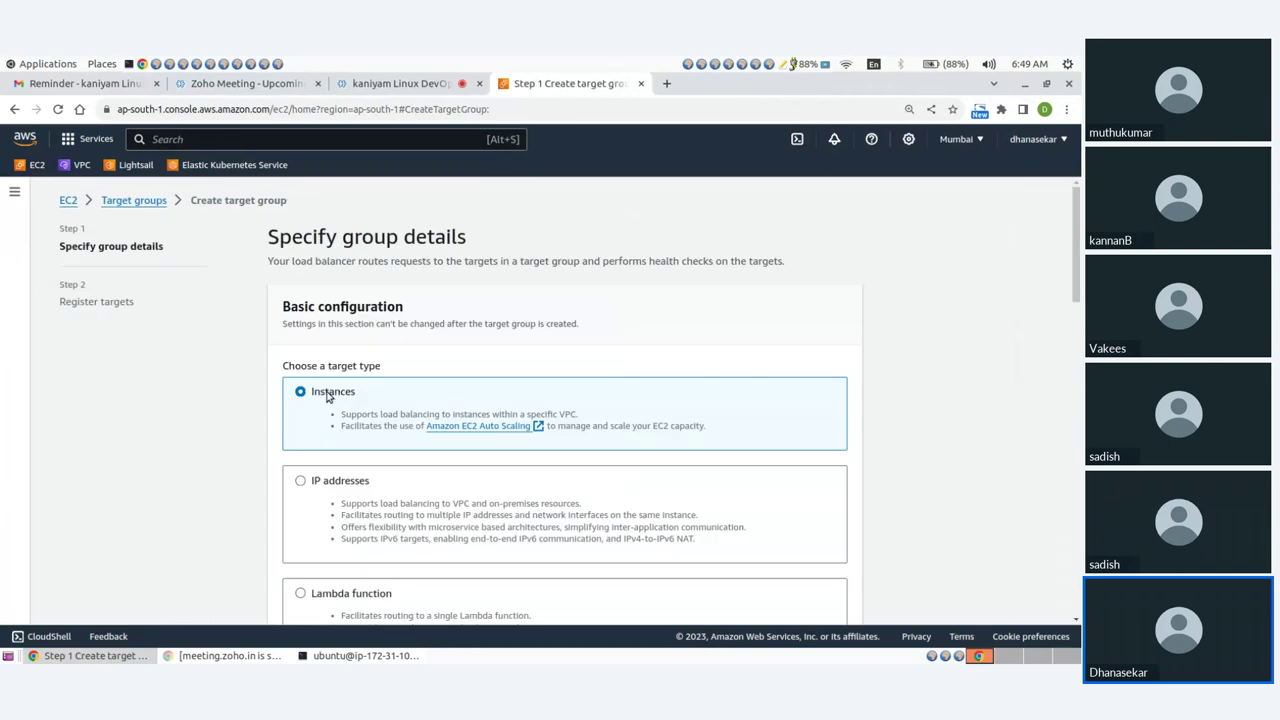
scroll(371, 454, down, 5)
click(348, 295)
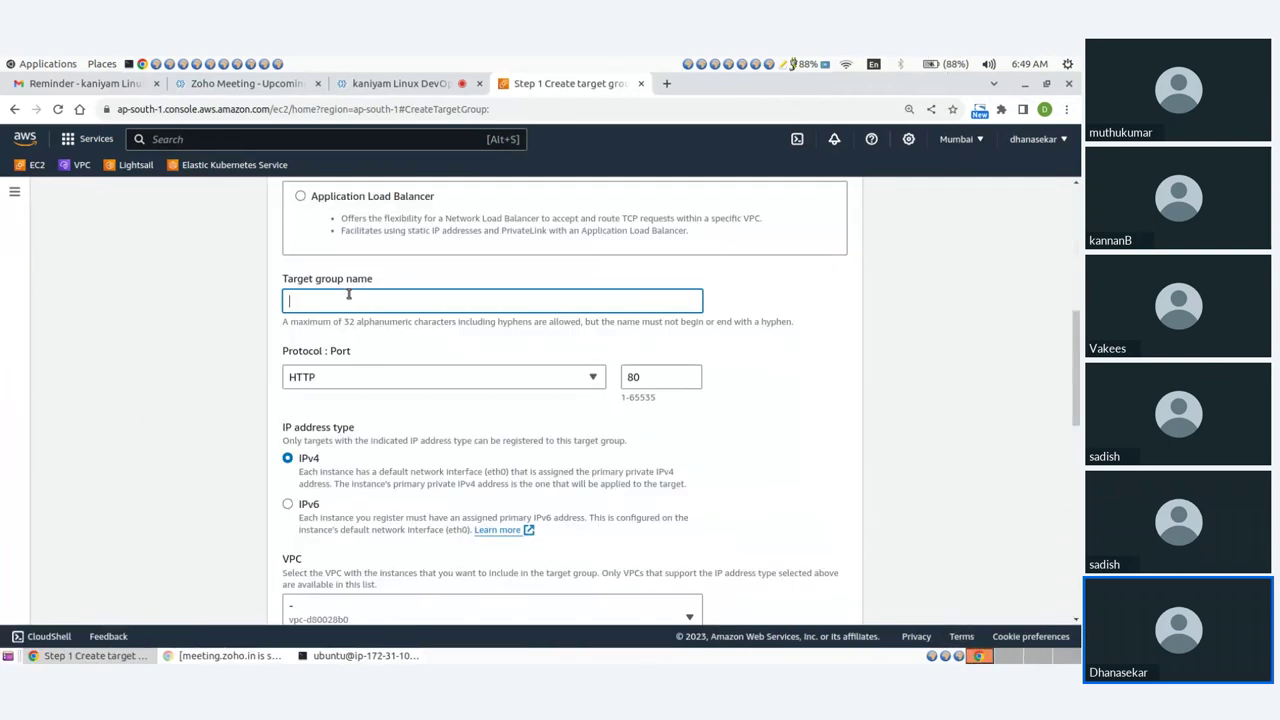
text(demo-tg)
scroll(705, 420, down, 6)
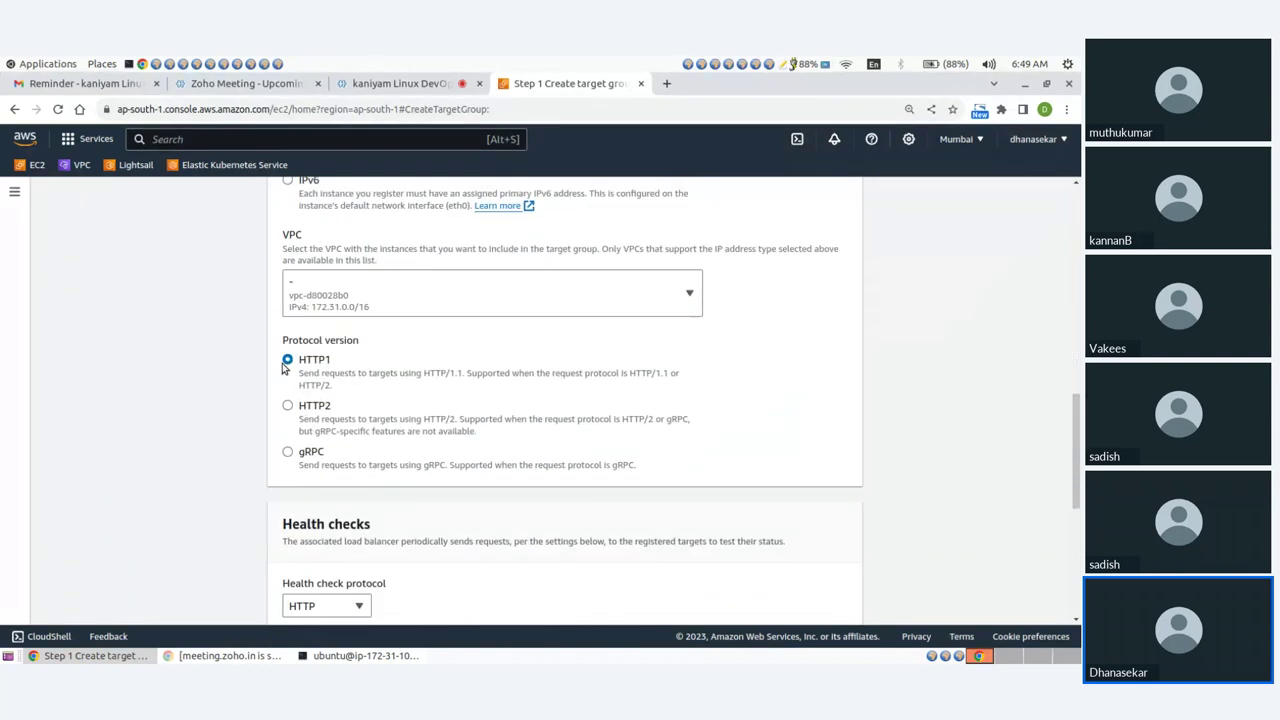
scroll(366, 397, down, 4)
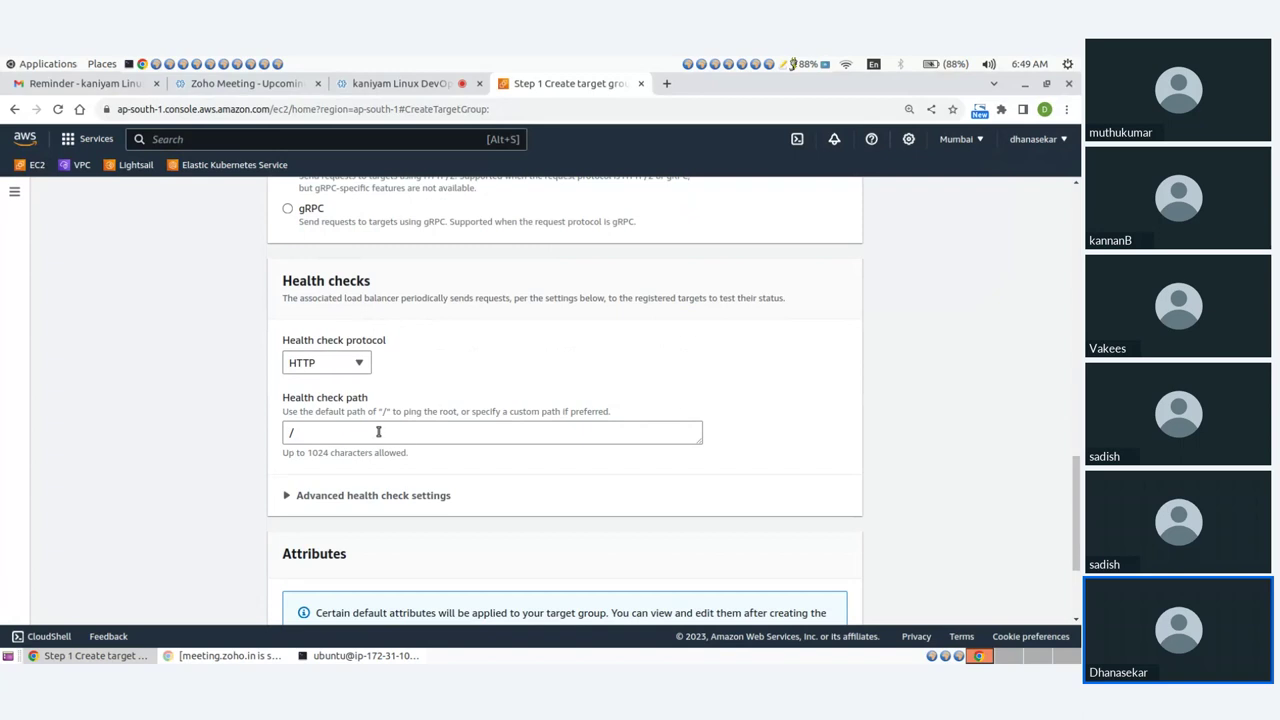
scroll(840, 450, down, 3)
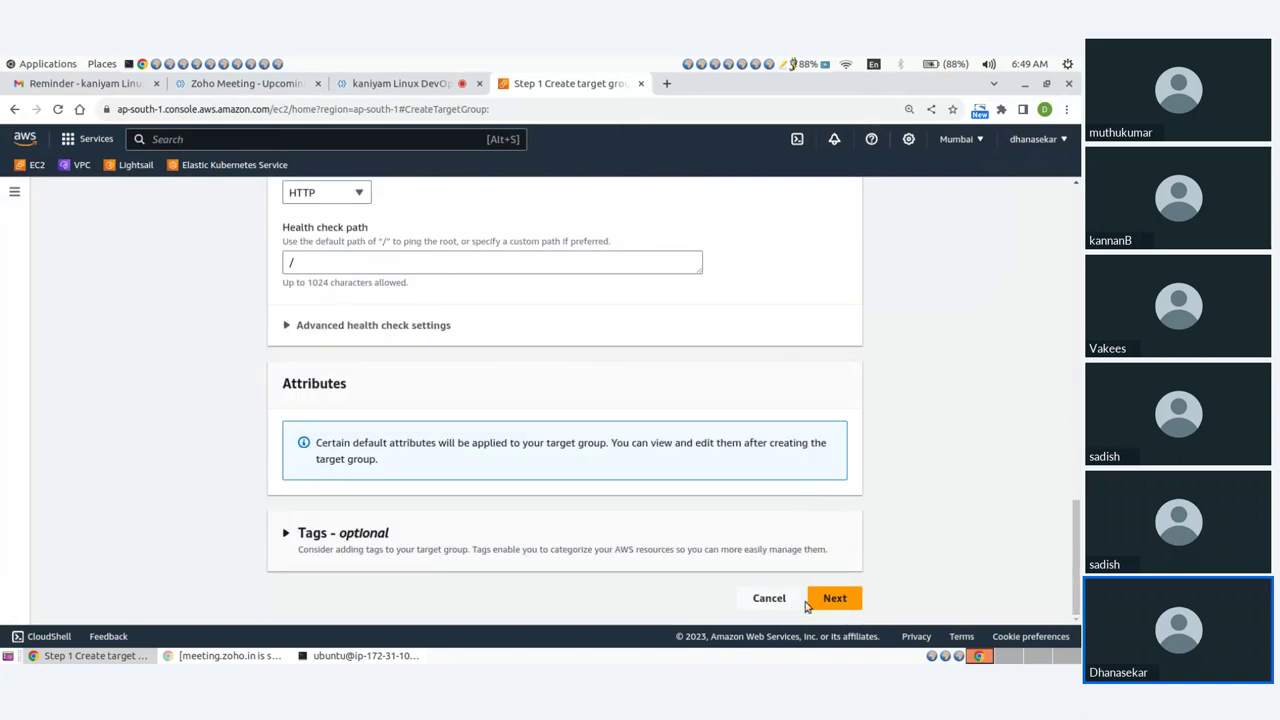
click(834, 597)
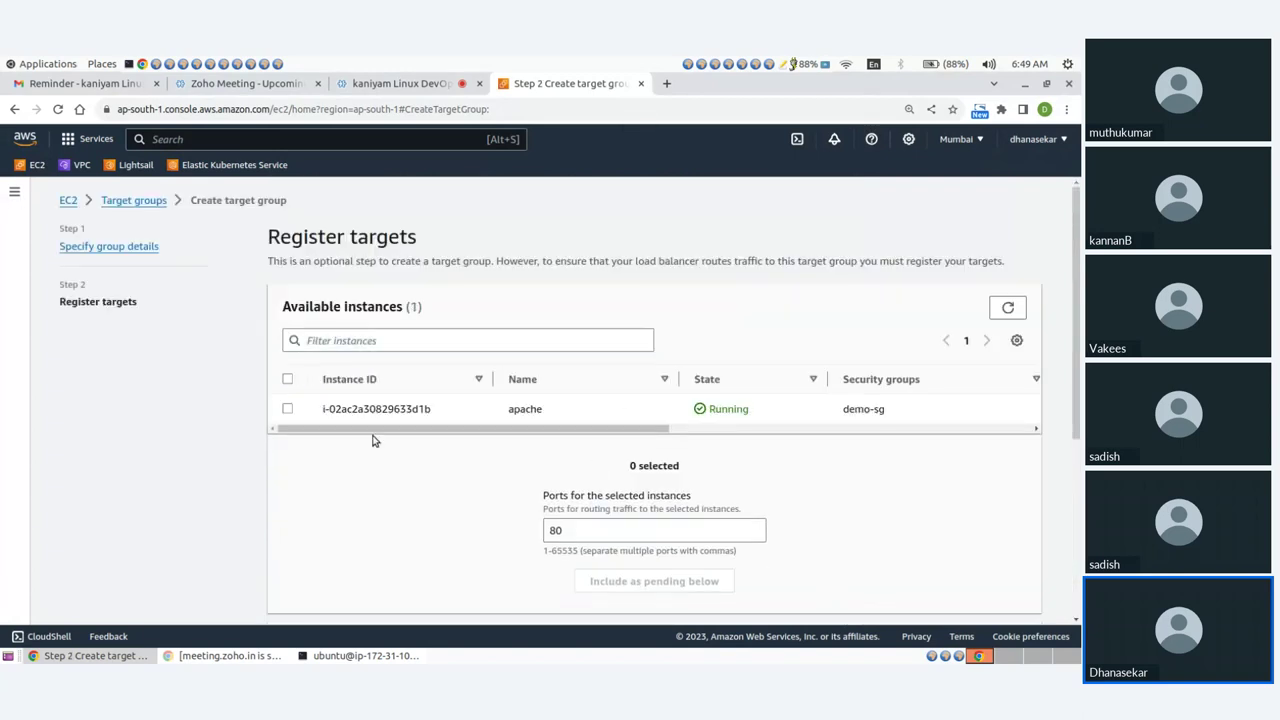
Register the apache instance as a pending target, create demo-tg, and go to Load Balancers.
click(287, 410)
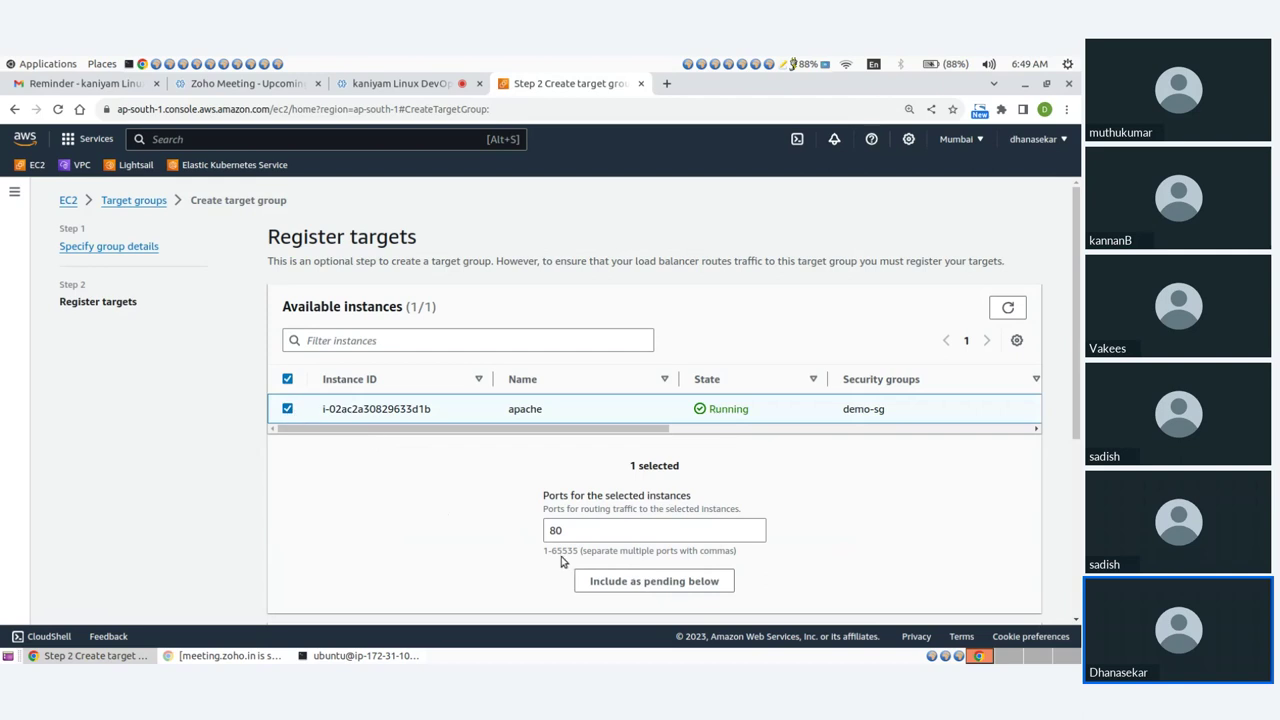
click(663, 582)
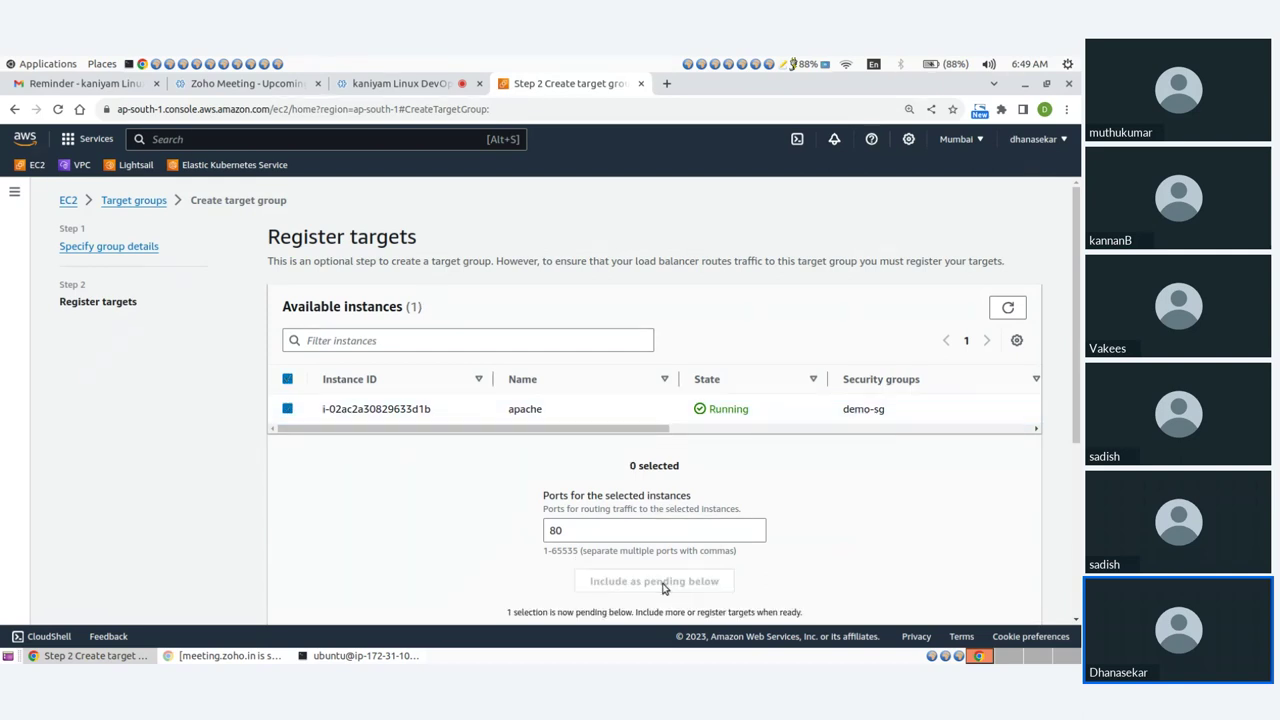
scroll(900, 495, down, 3)
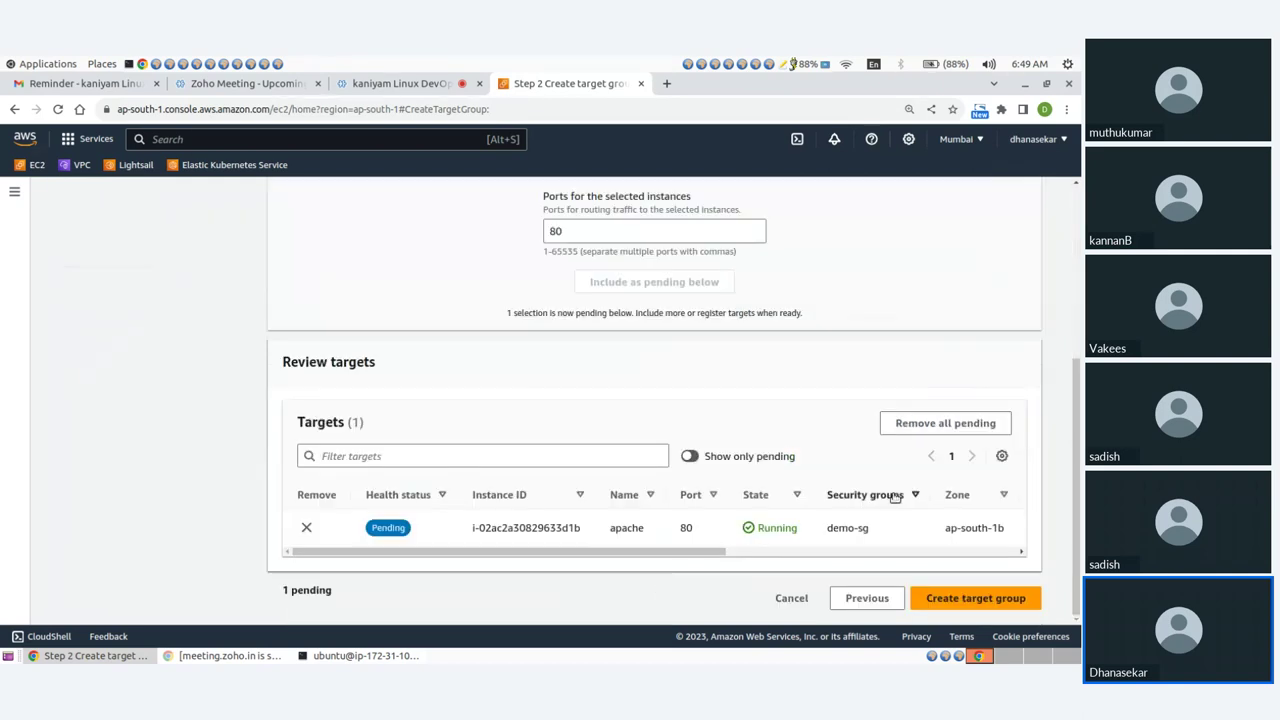
click(969, 600)
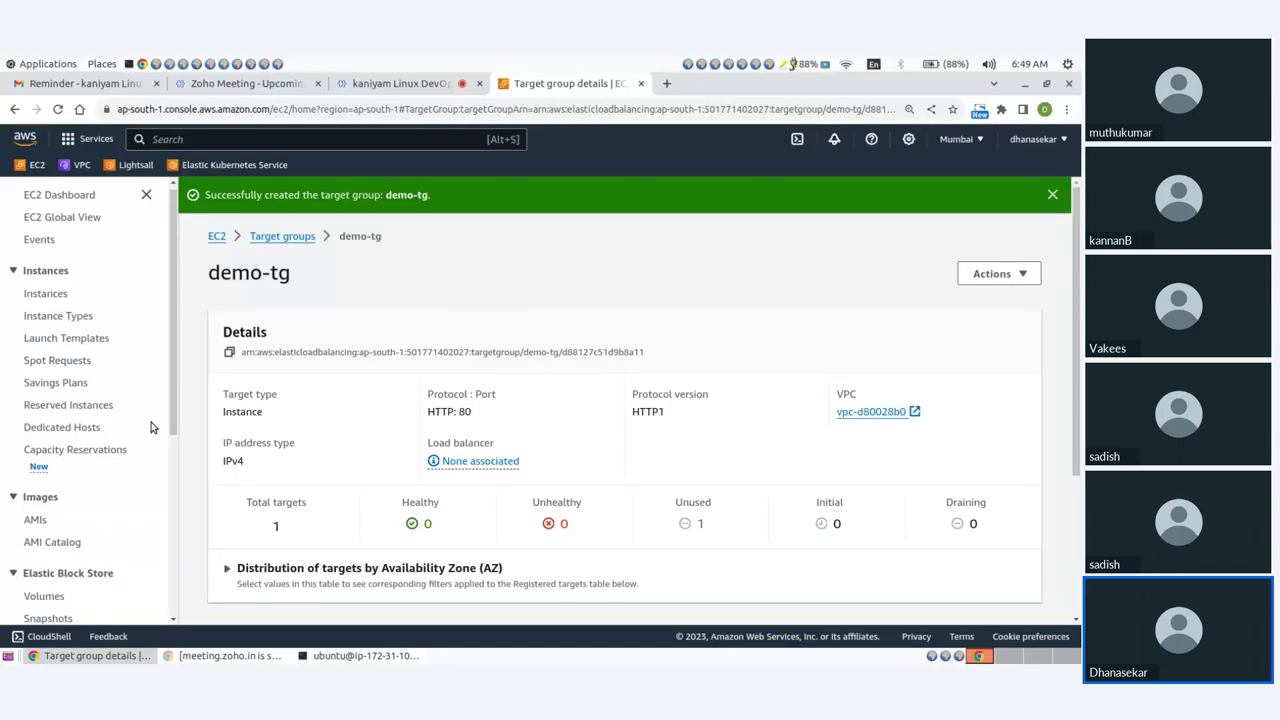
scroll(125, 457, down, 3)
scroll(127, 458, down, 2)
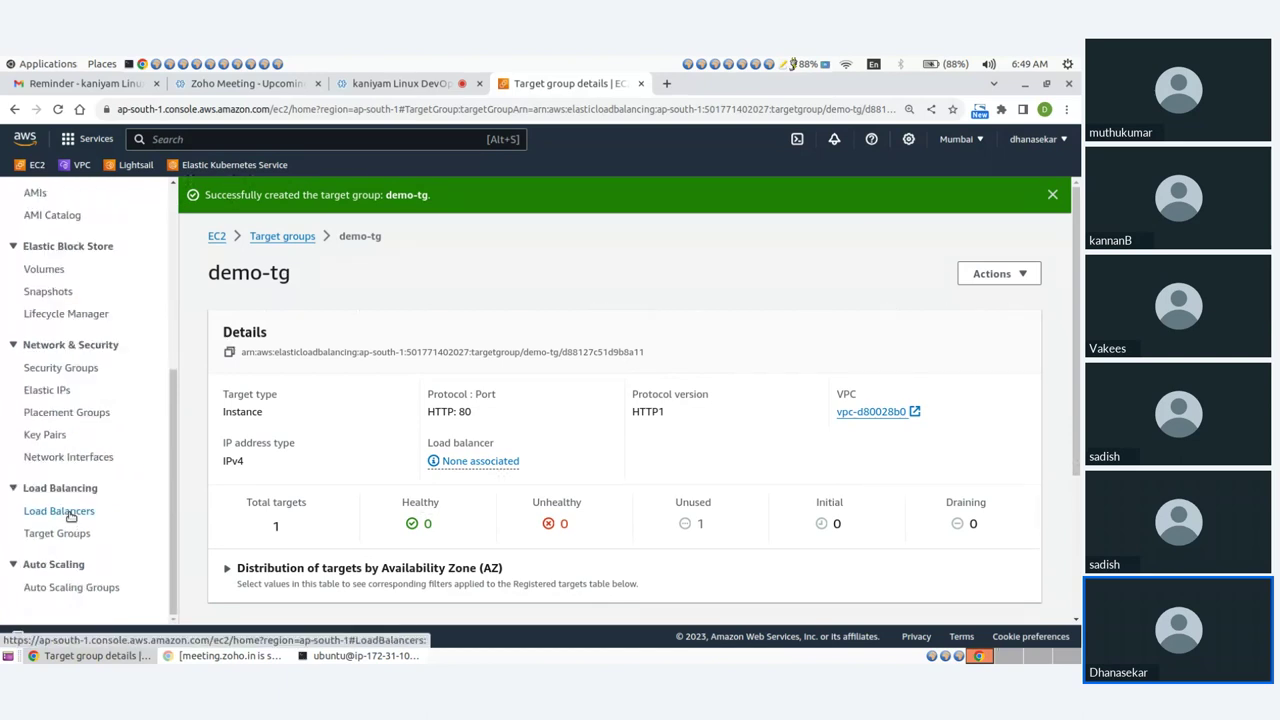
click(60, 511)
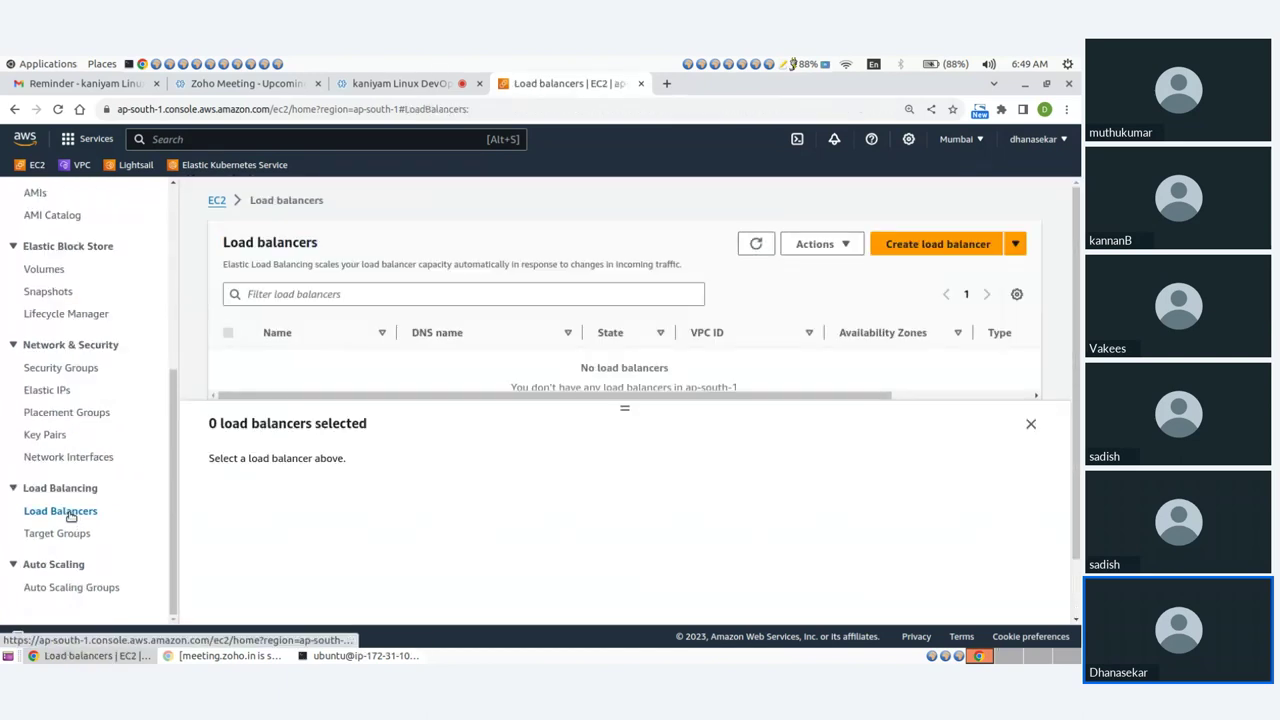
Start a load balancer named demo-lb mapped to ap-south-1a and ap-south-1b.
click(906, 248)
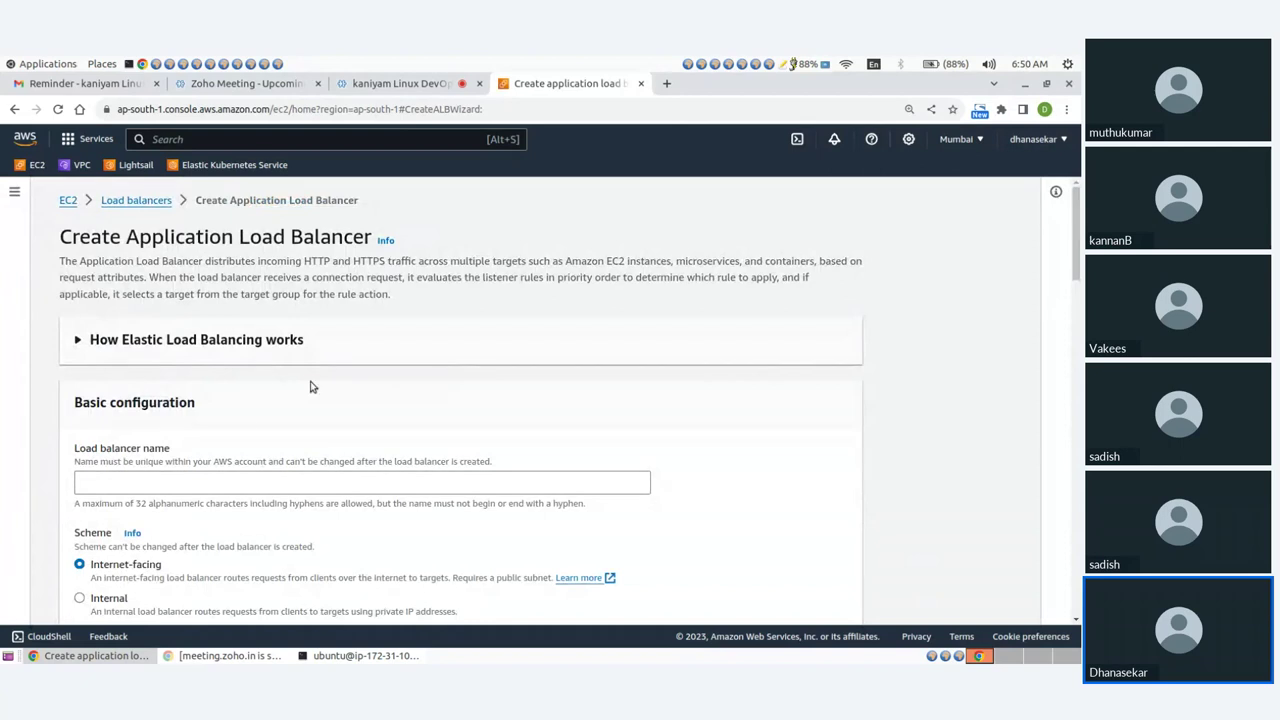
click(175, 476)
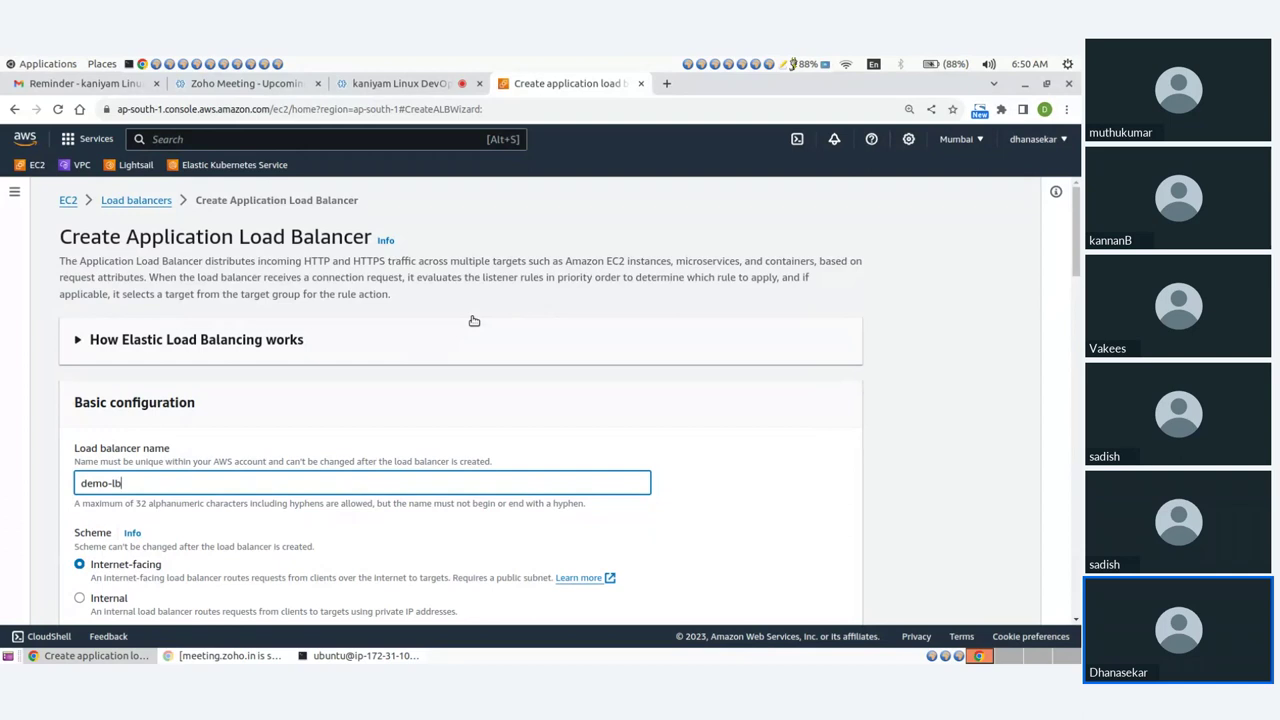
scroll(150, 400, down, 3)
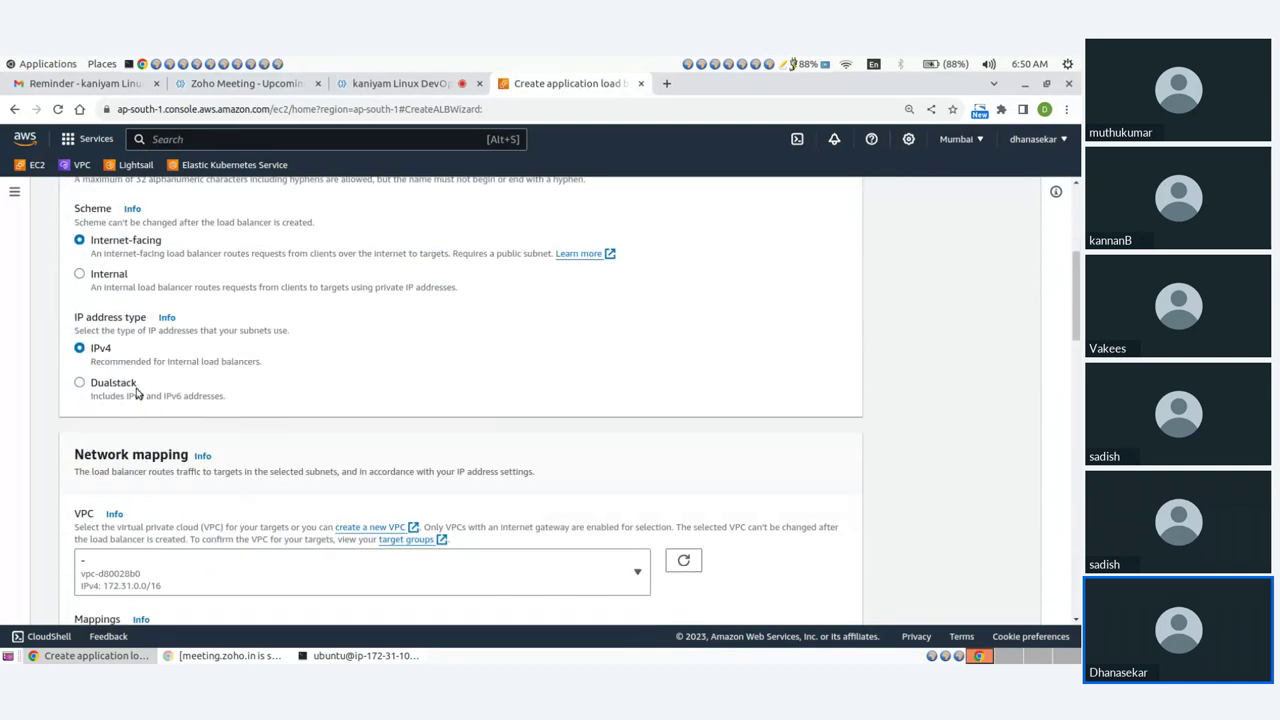
scroll(180, 428, down, 2)
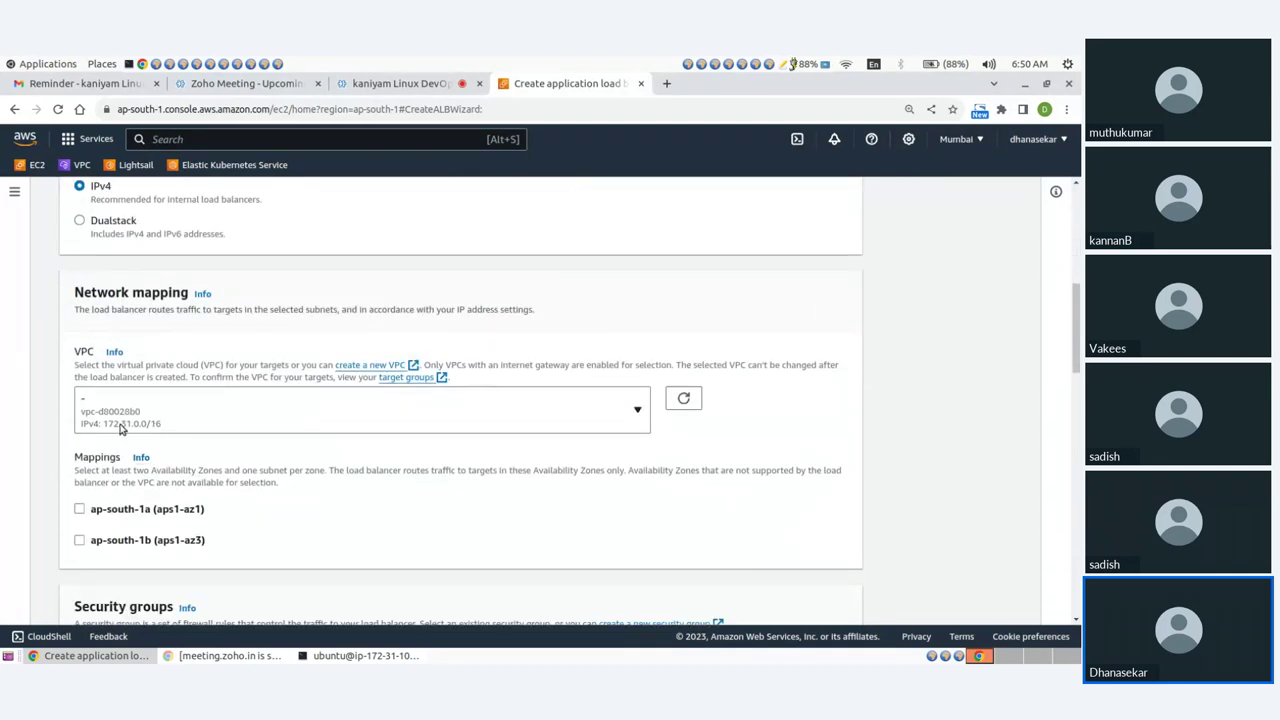
click(79, 509)
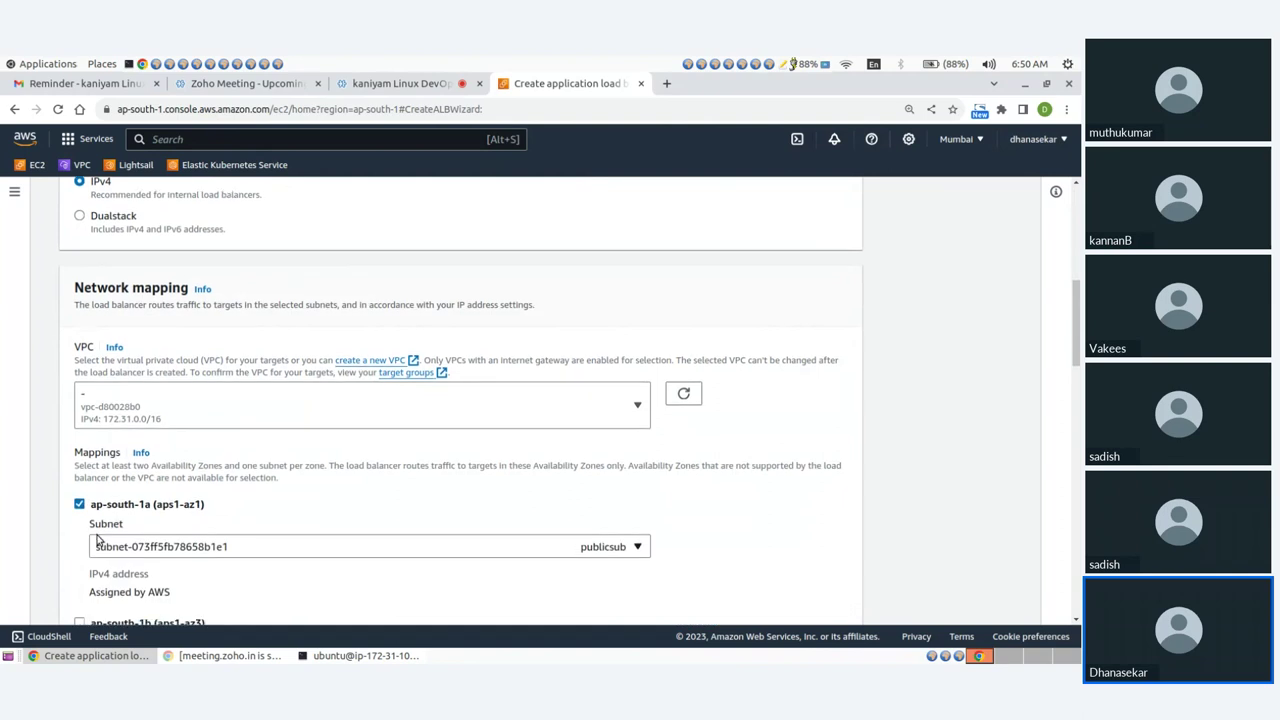
scroll(80, 430, down, 3)
click(79, 386)
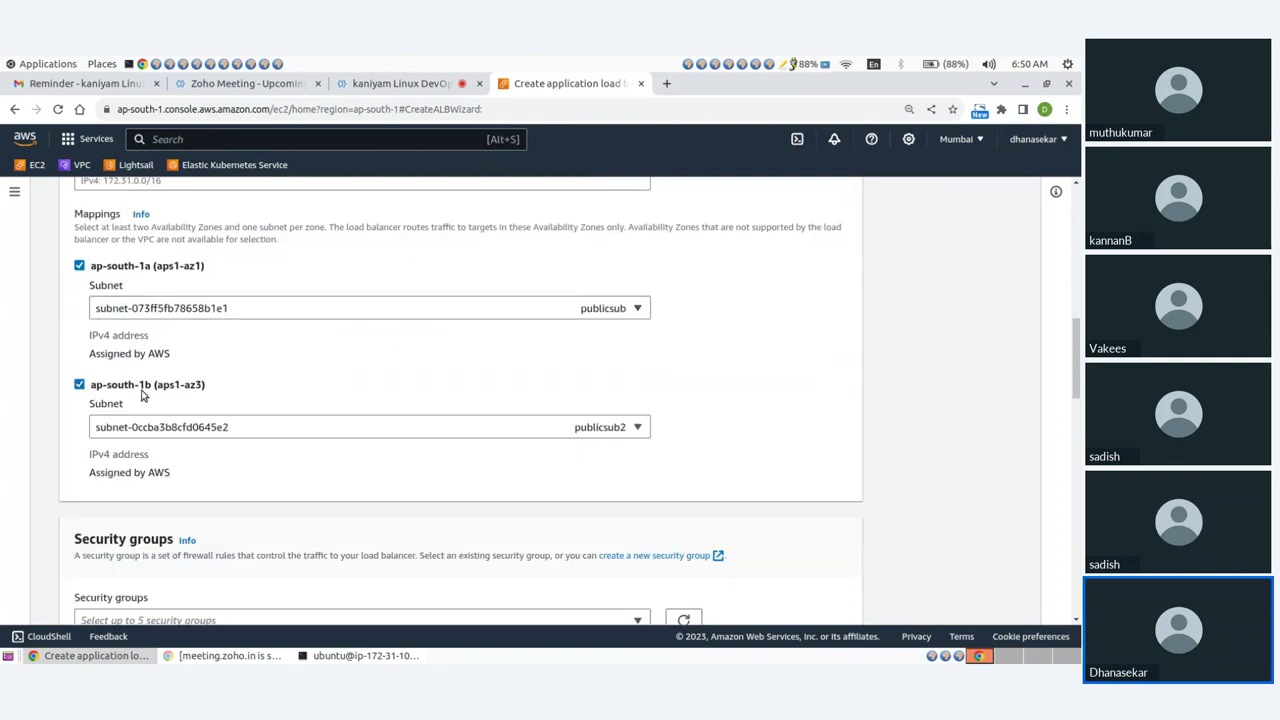
Add the demo-sg security group to the load balancer.
scroll(294, 392, down, 3)
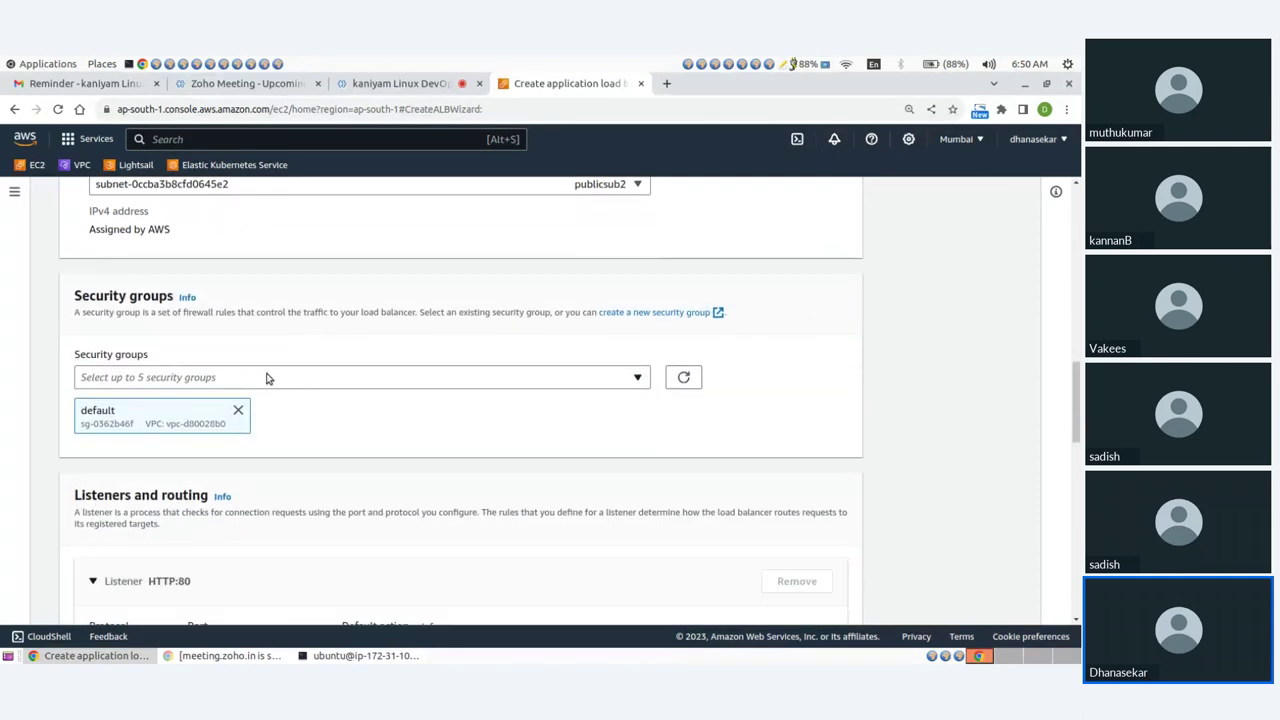
click(269, 377)
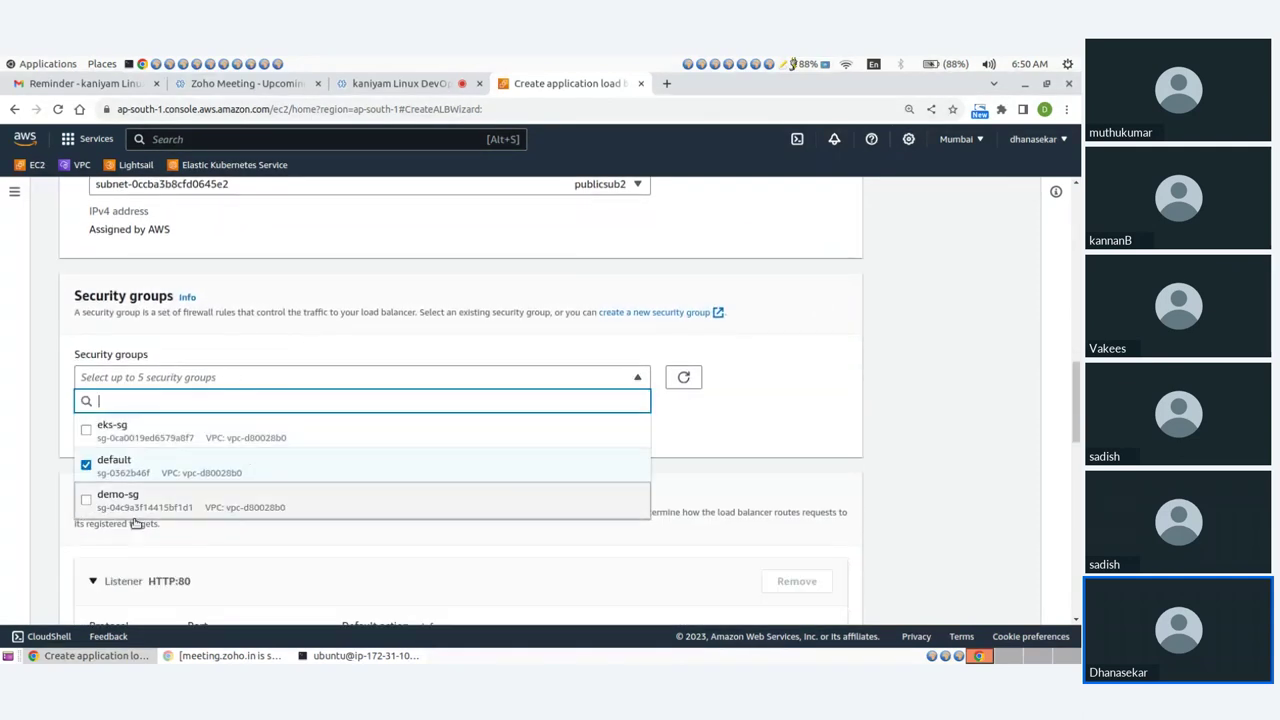
click(85, 505)
click(708, 430)
Forward the HTTP:80 listener to demo-tg and create demo-lb.
scroll(252, 422, down, 1)
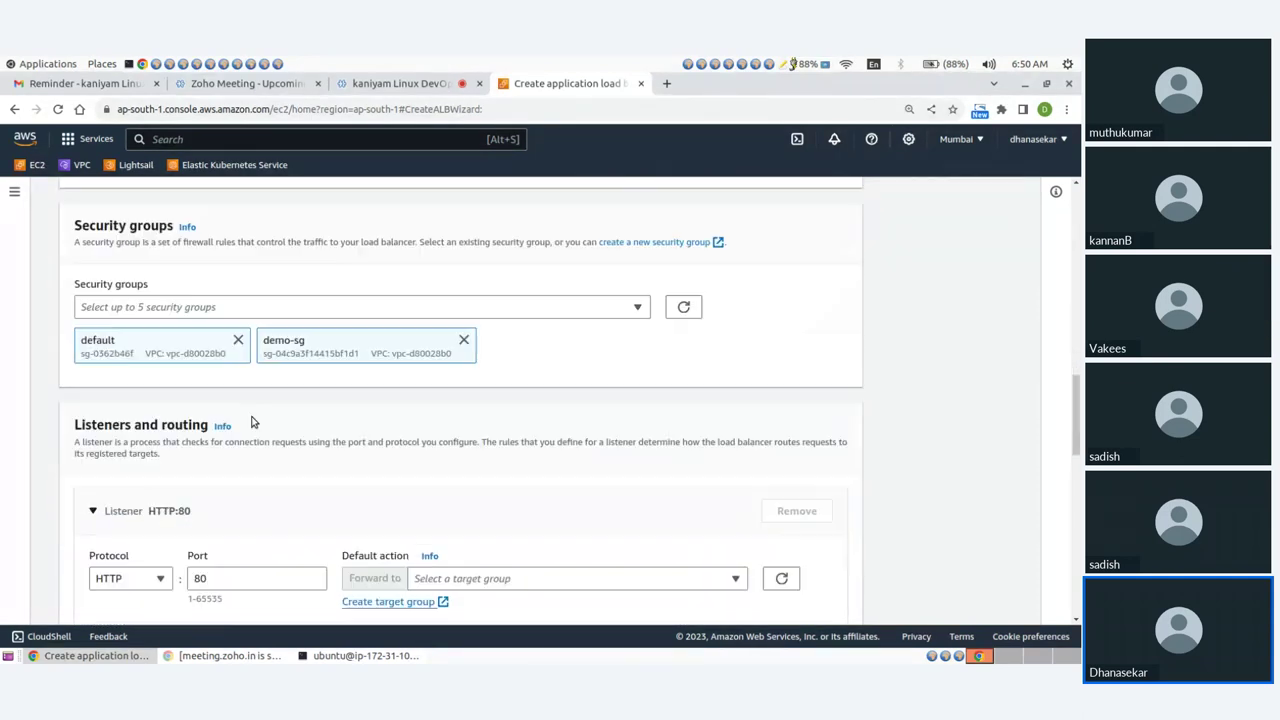
scroll(252, 422, down, 1)
click(518, 487)
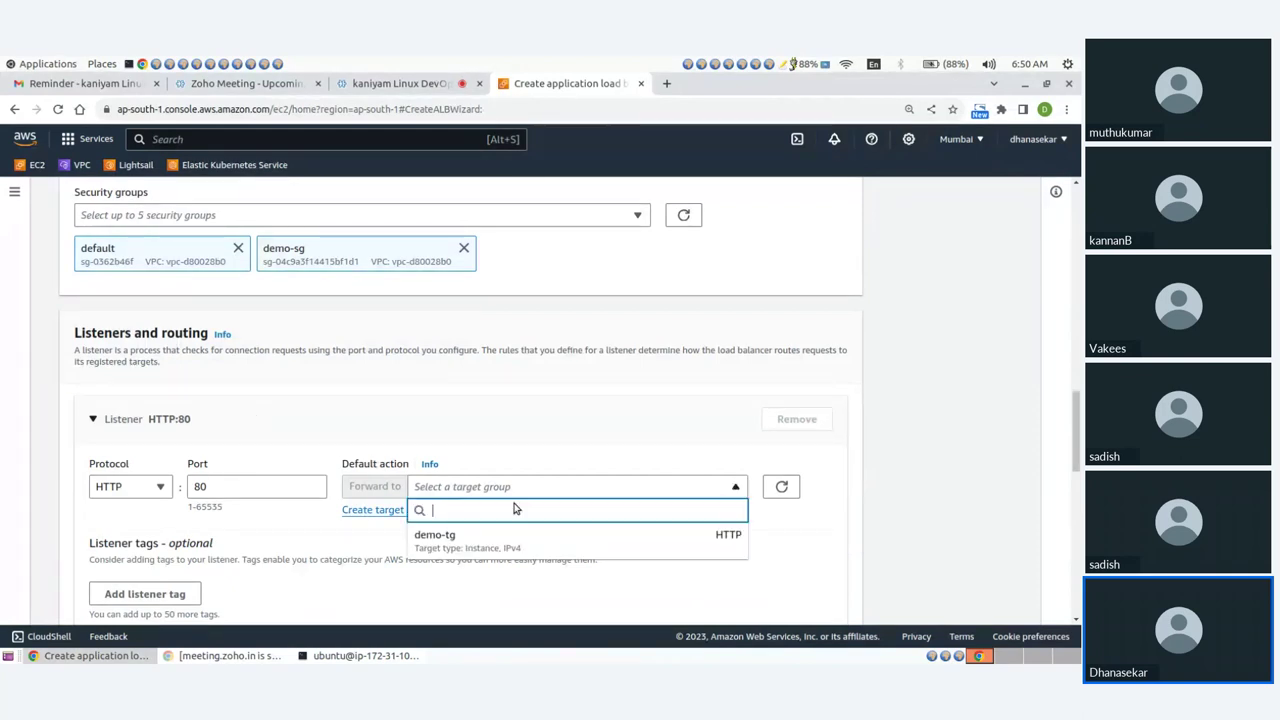
click(437, 541)
scroll(541, 520, down, 3)
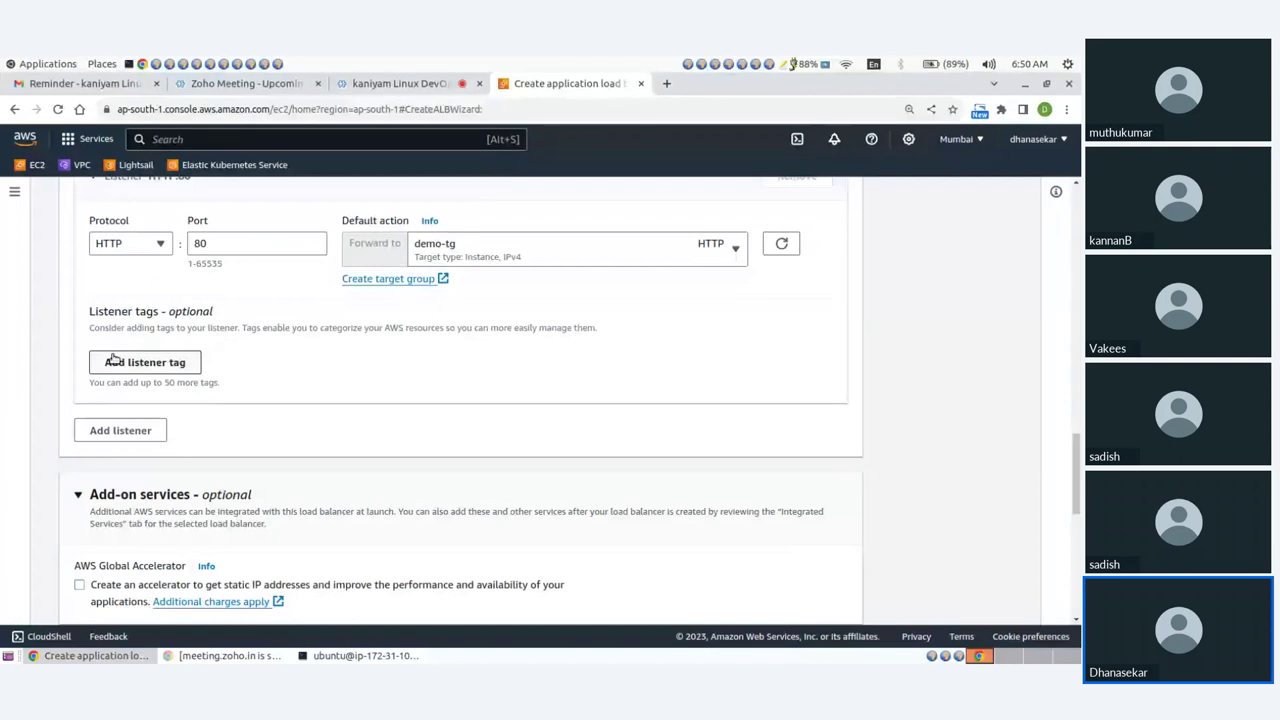
scroll(346, 446, down, 4)
scroll(344, 448, down, 2)
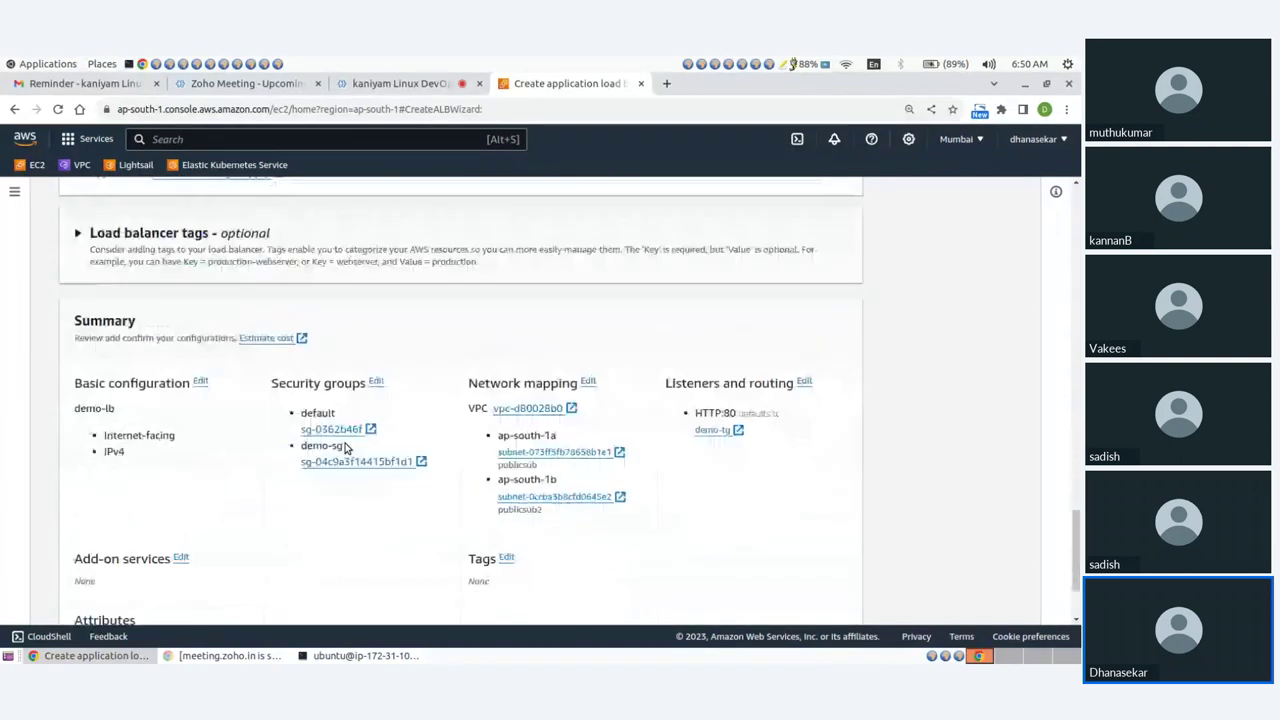
scroll(346, 460, down, 1)
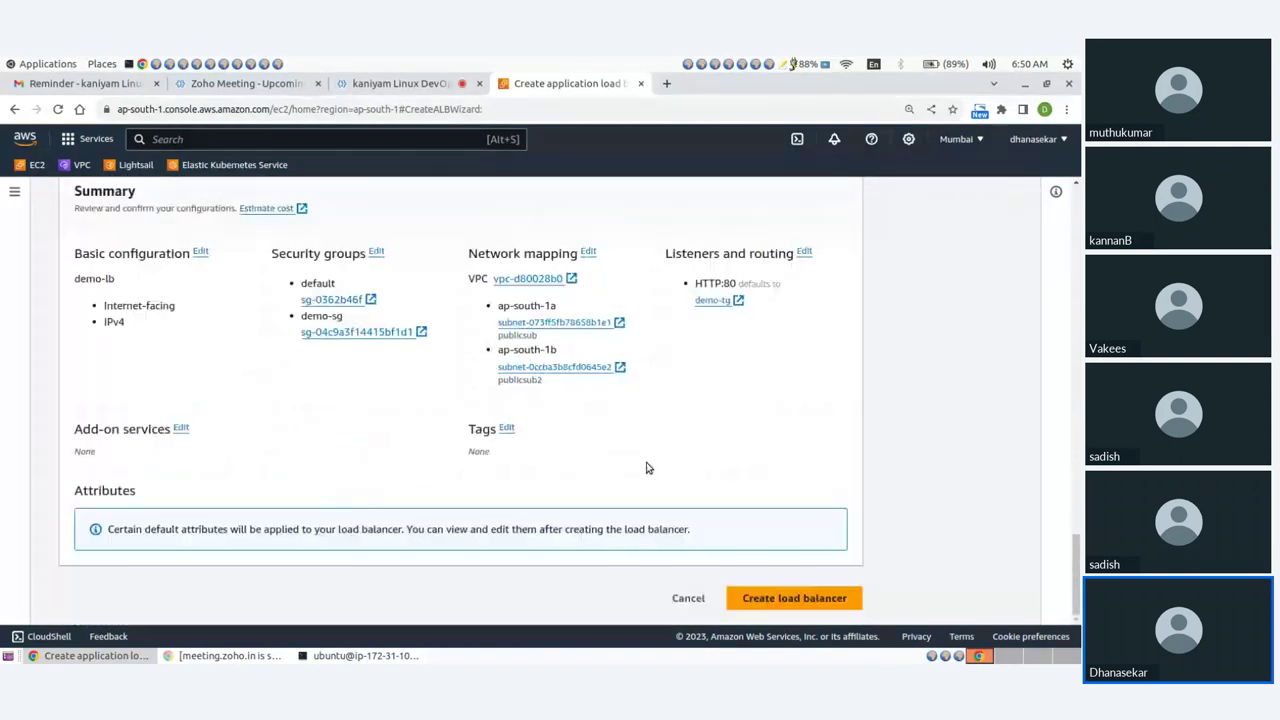
click(771, 600)
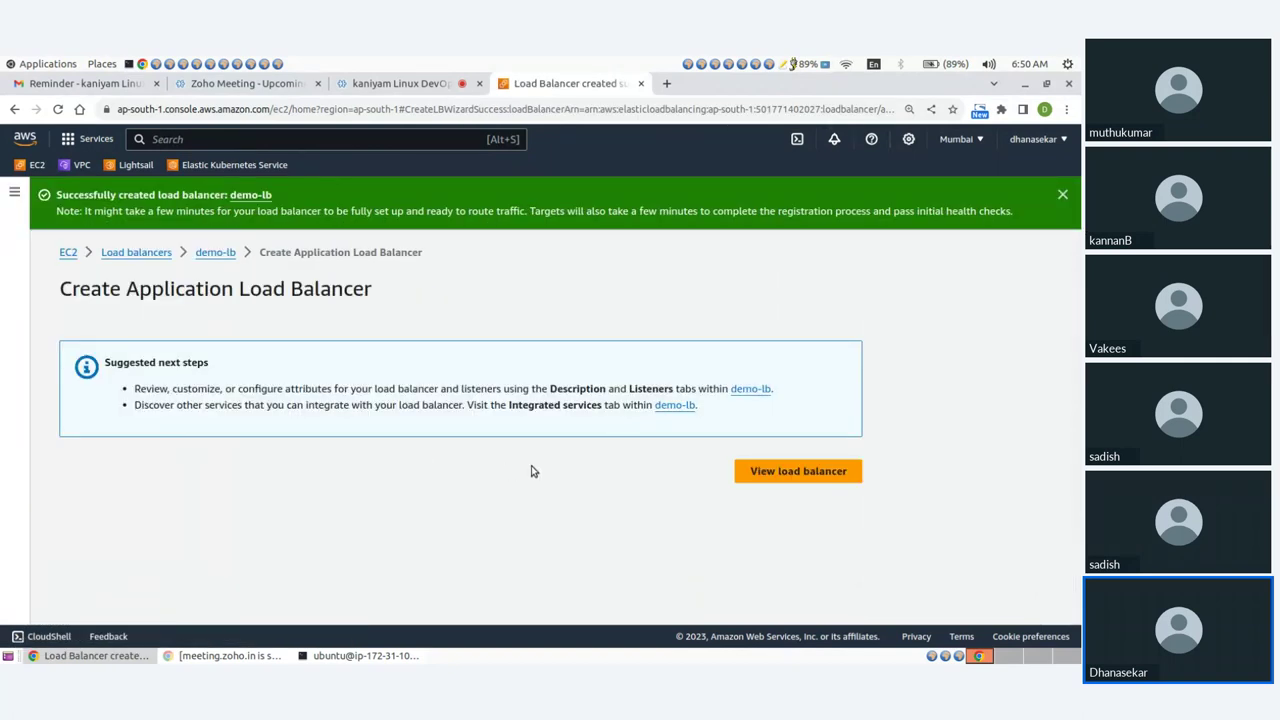
Start a new launch template named demo-template with an apache webserver template description.
click(67, 253)
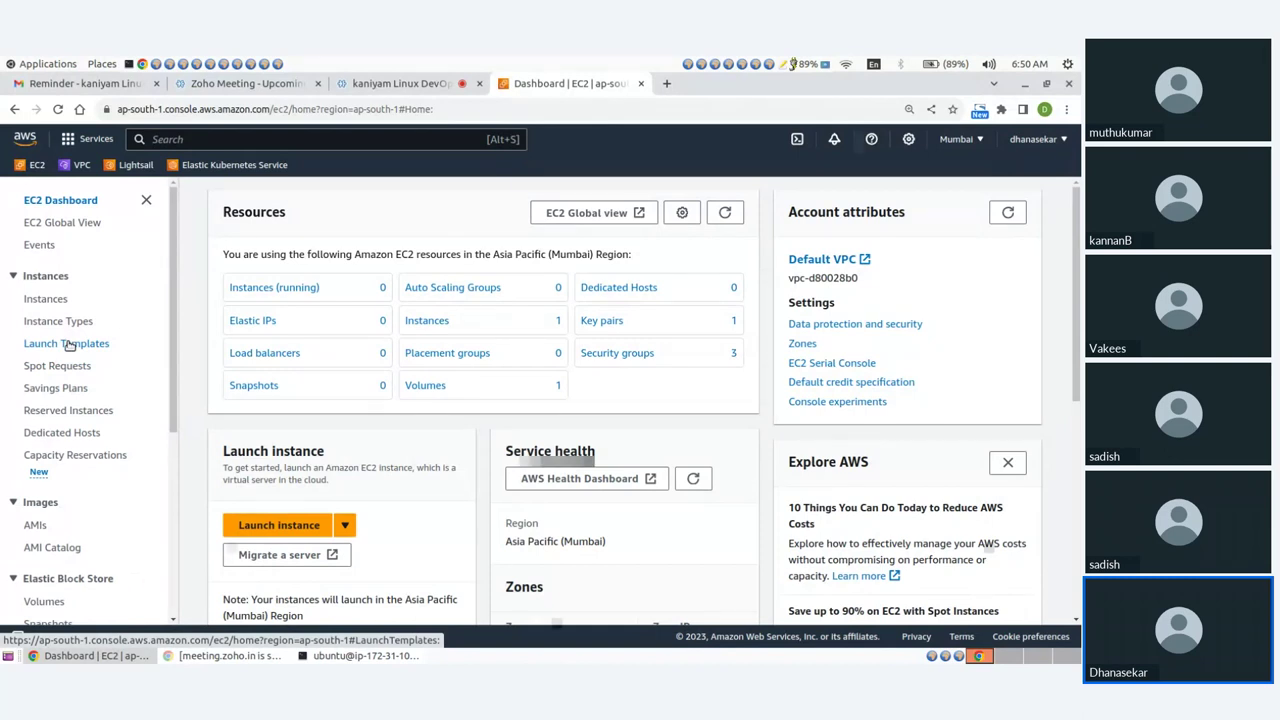
click(69, 344)
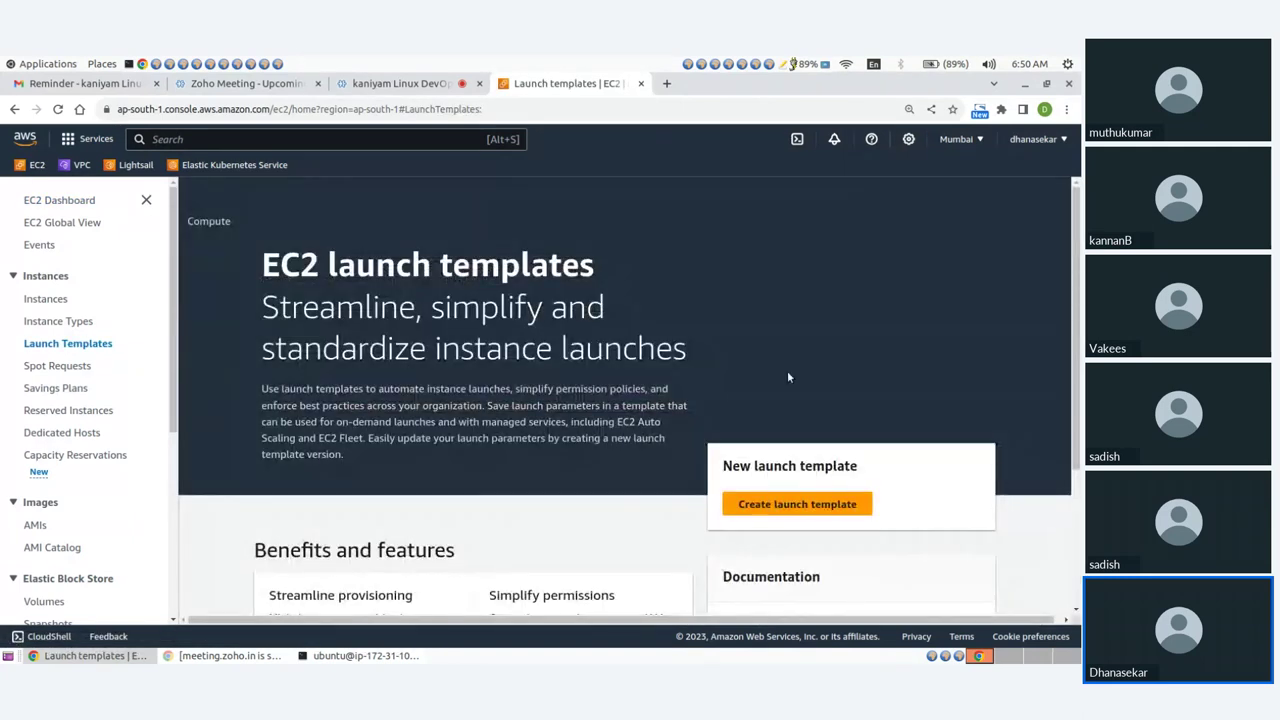
scroll(785, 362, down, 3)
click(782, 344)
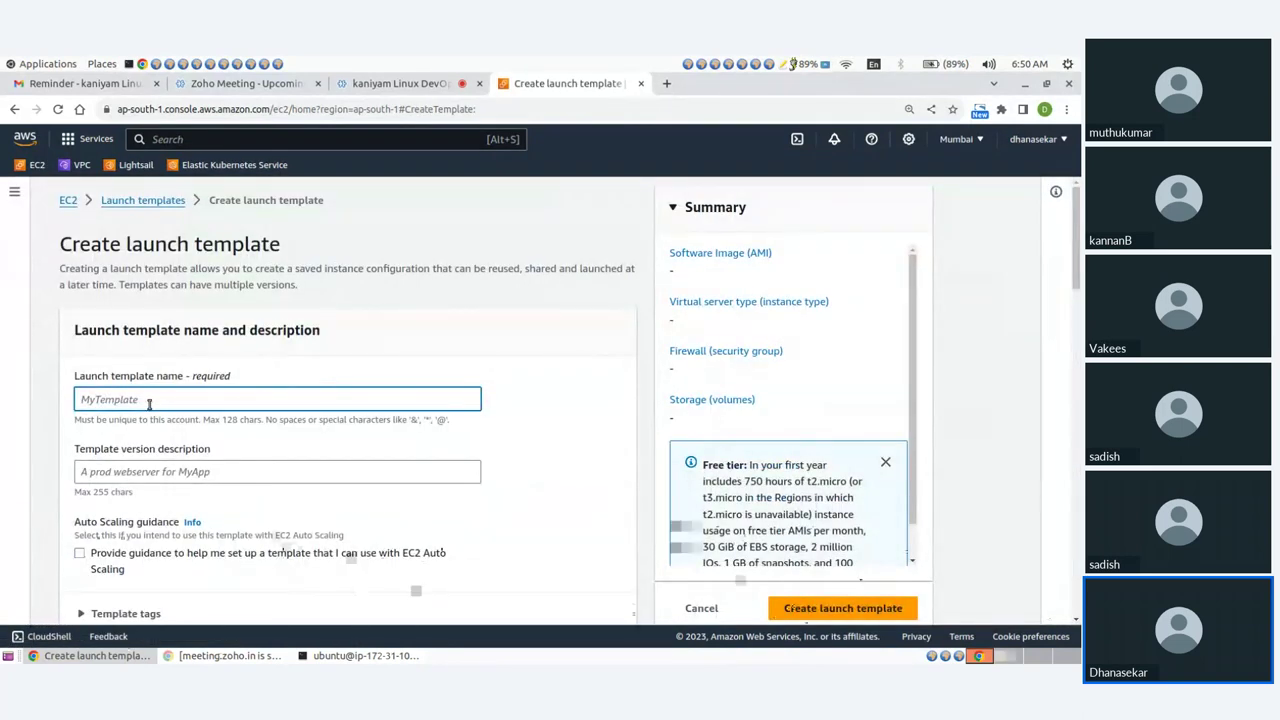
text(de)
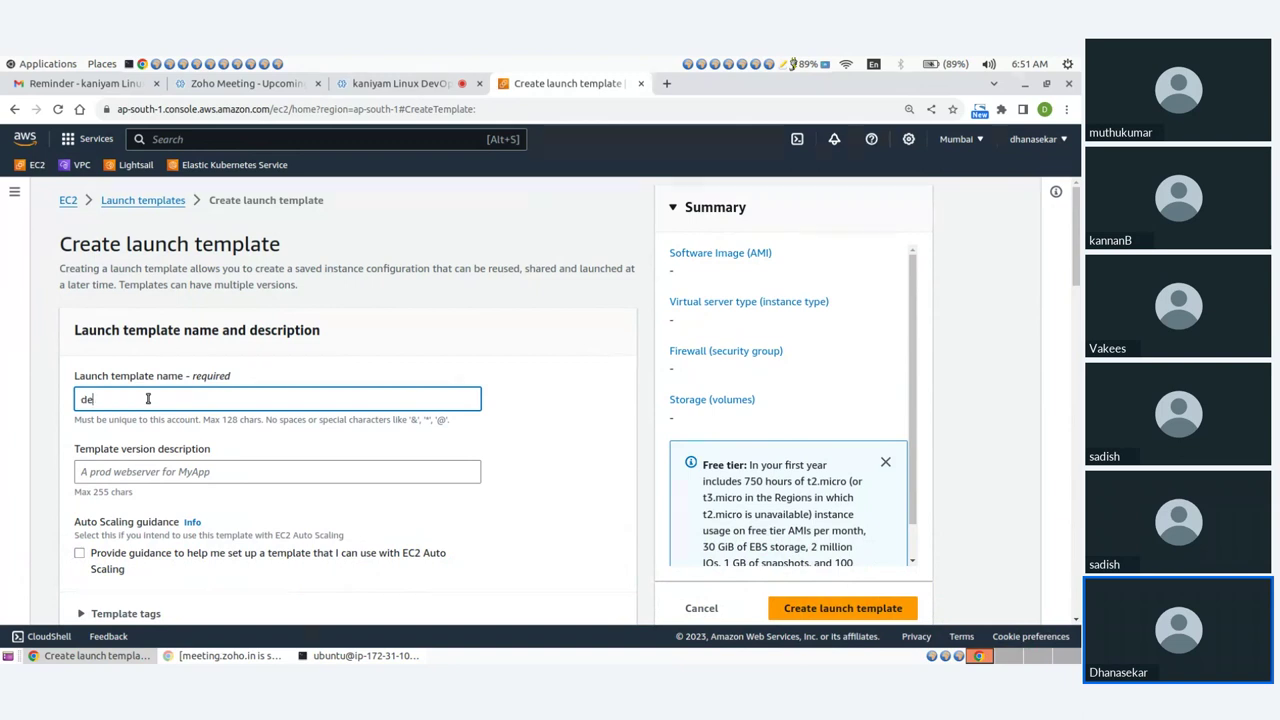
text(mo-template)
click(215, 470)
scroll(215, 465, down, 1)
text(template f)
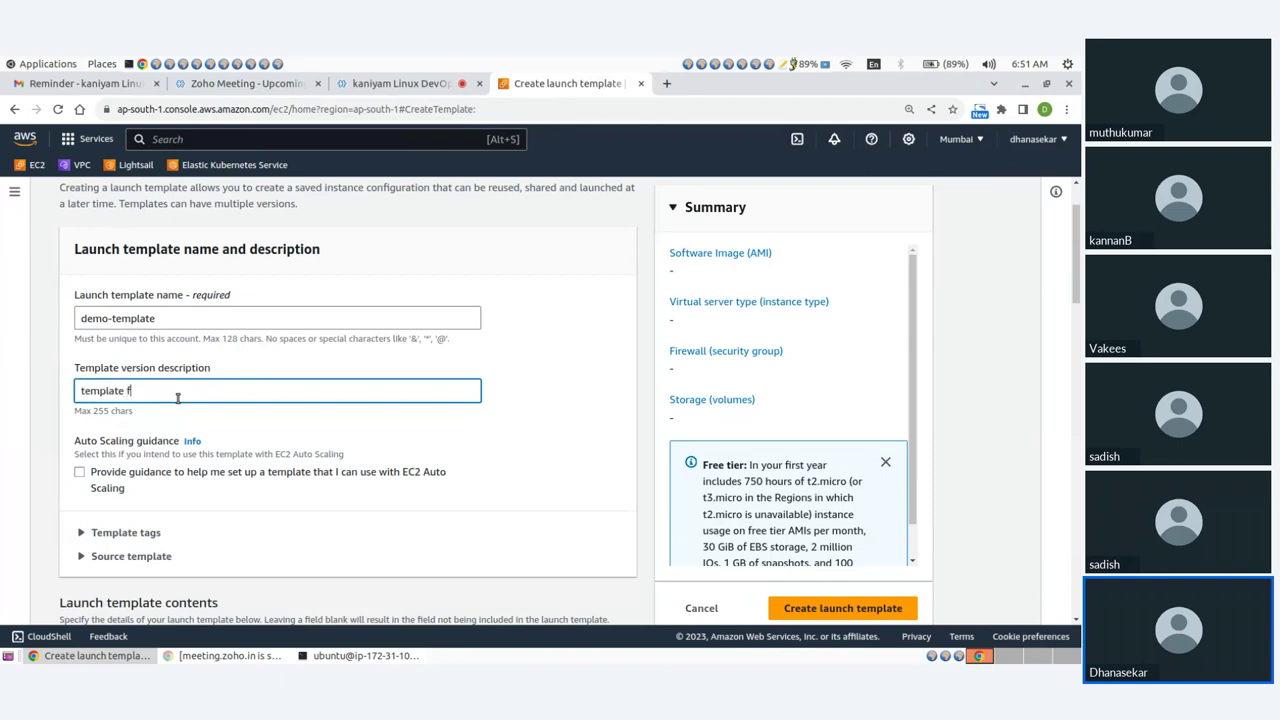
text(or apache webserver)
Use the owned apache_image AMI with instance type t2.nano.
scroll(175, 437, down, 4)
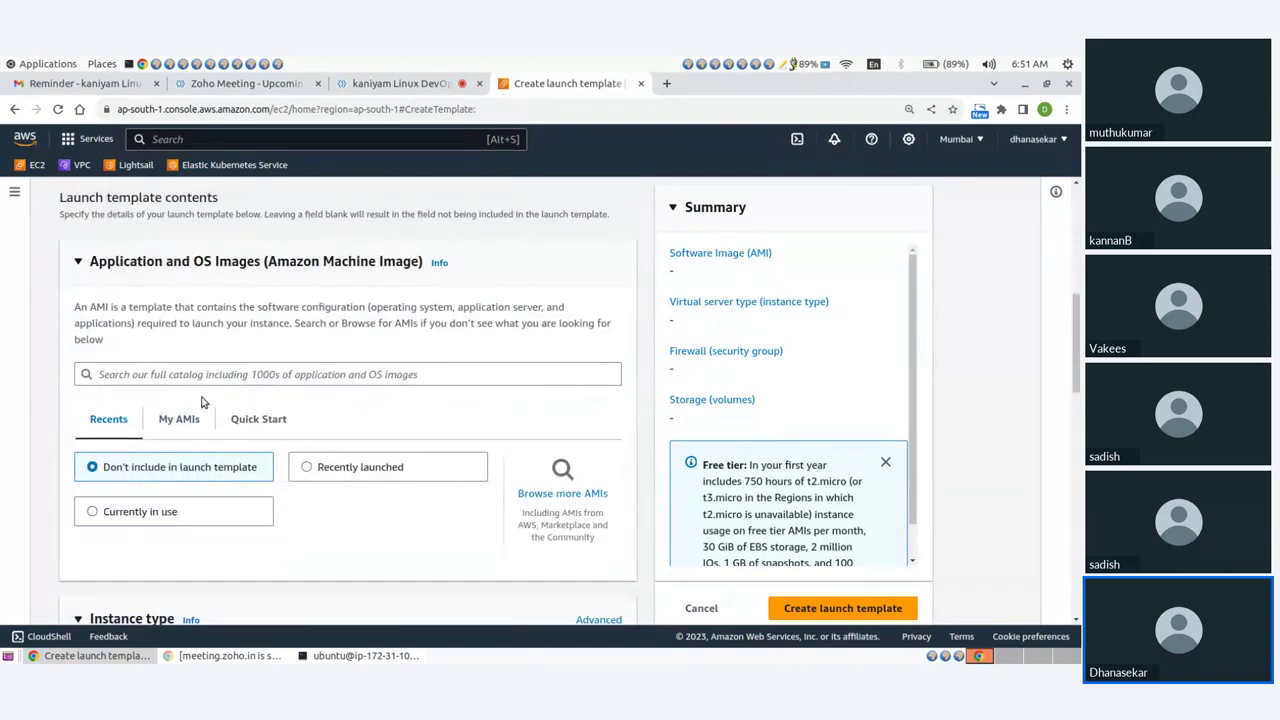
click(178, 420)
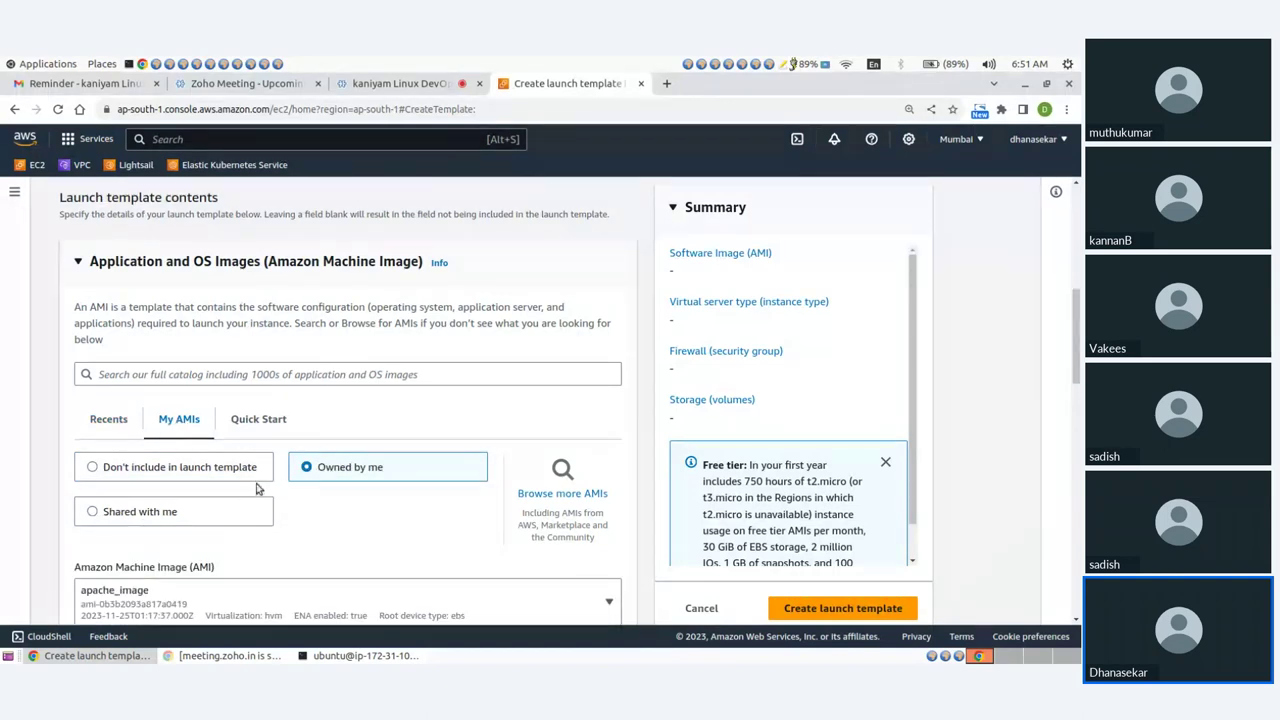
scroll(313, 498, down, 3)
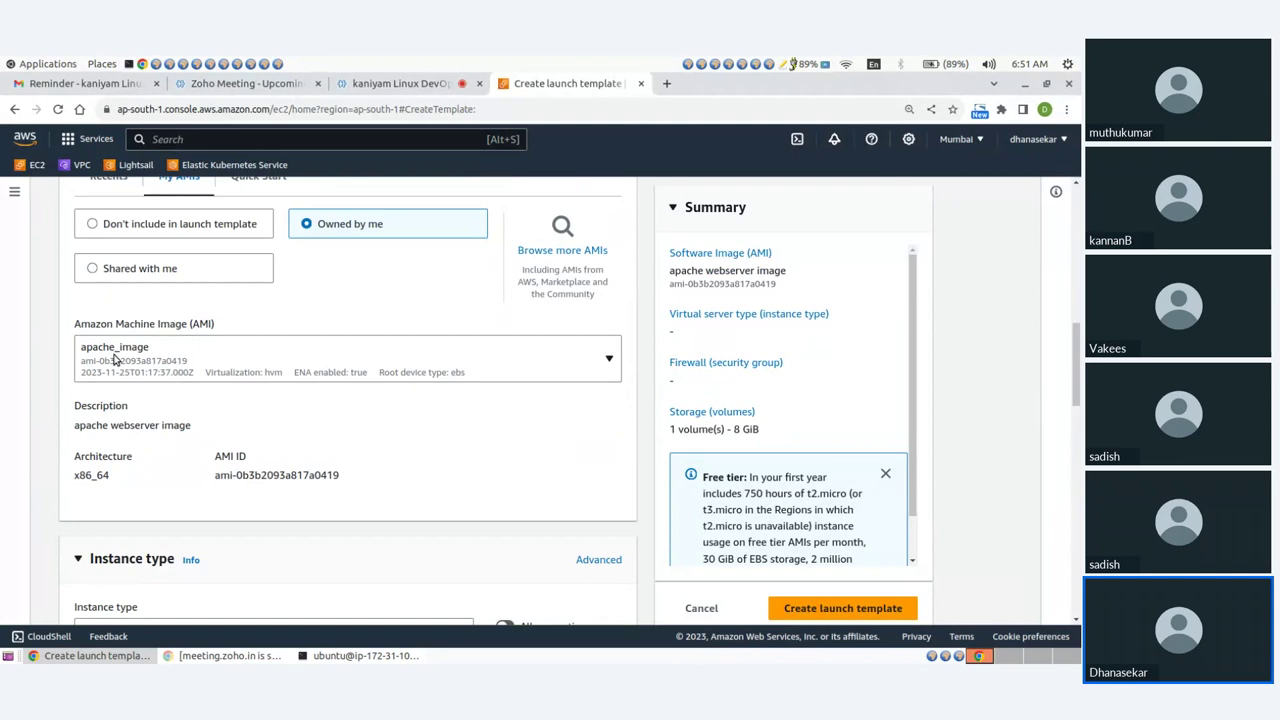
scroll(307, 413, down, 3)
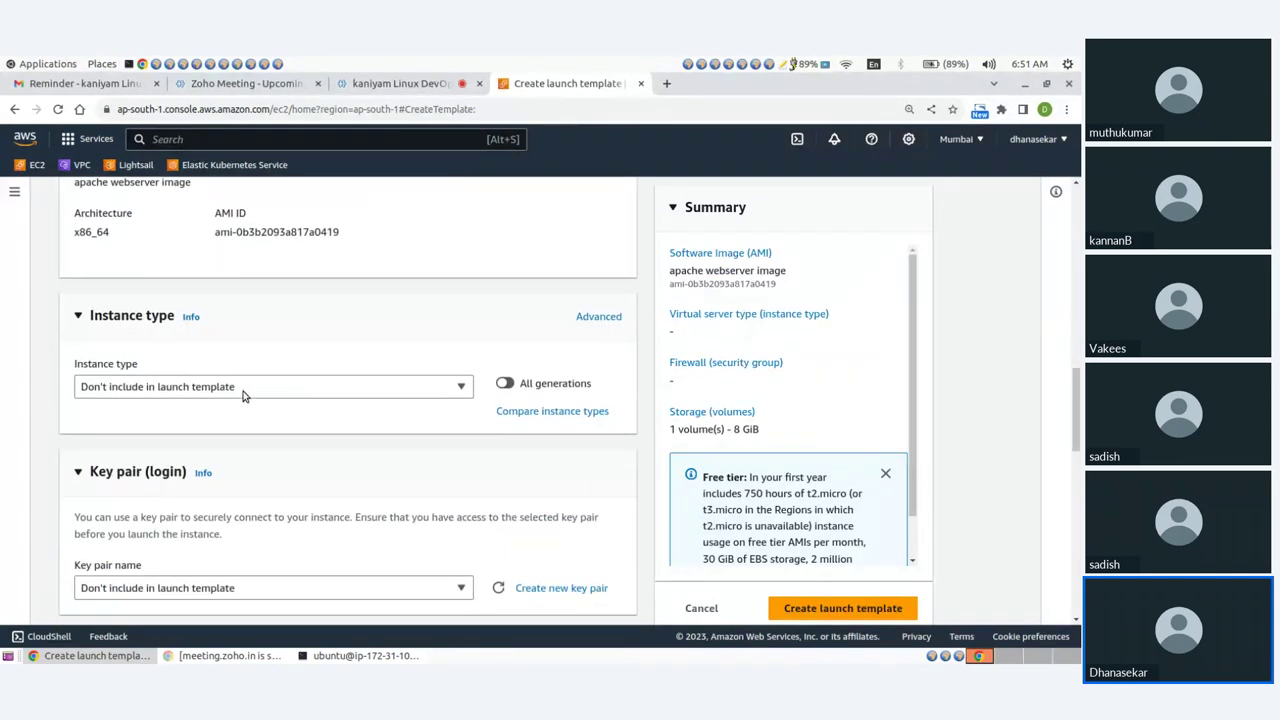
click(190, 389)
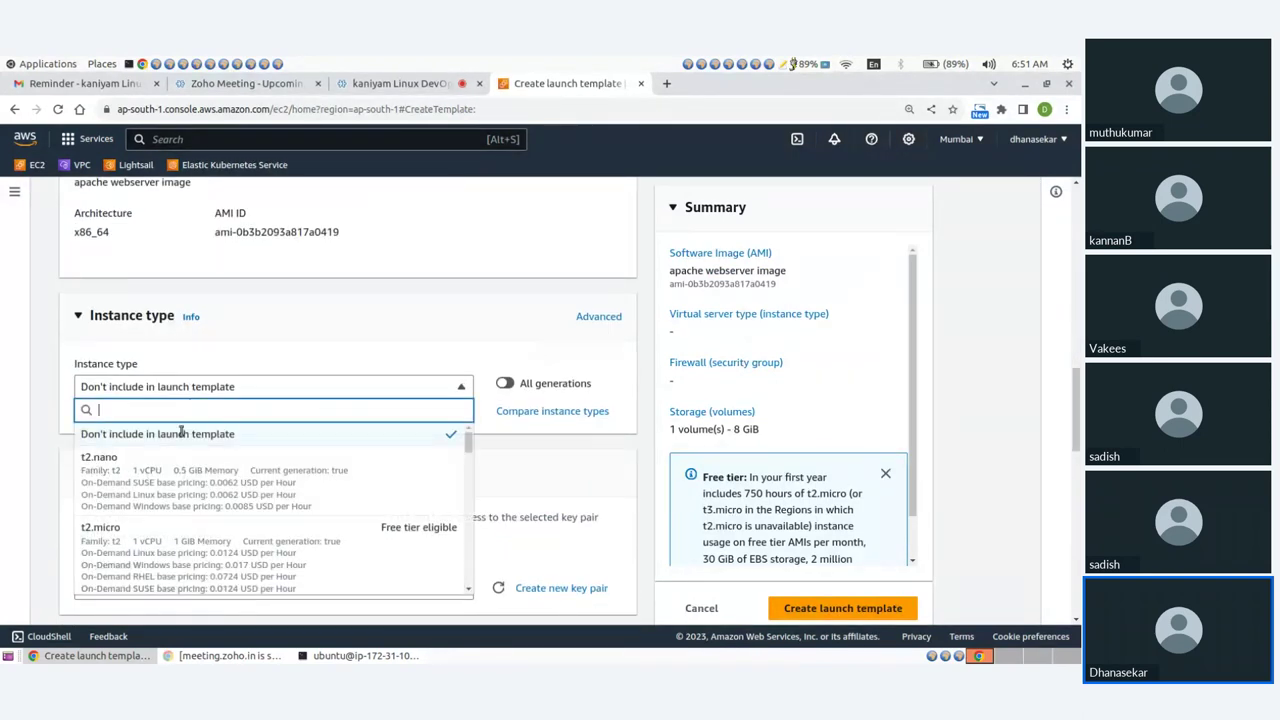
scroll(266, 409, down, 2)
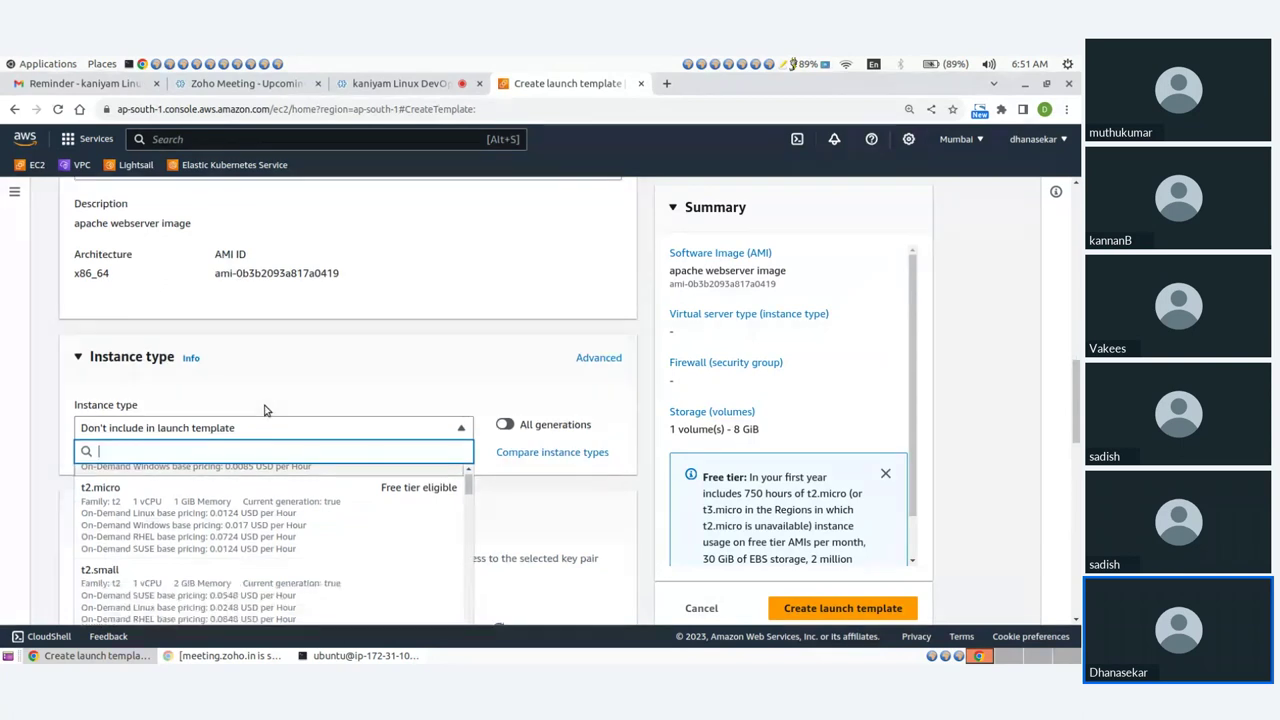
scroll(215, 425, up, 2)
click(202, 404)
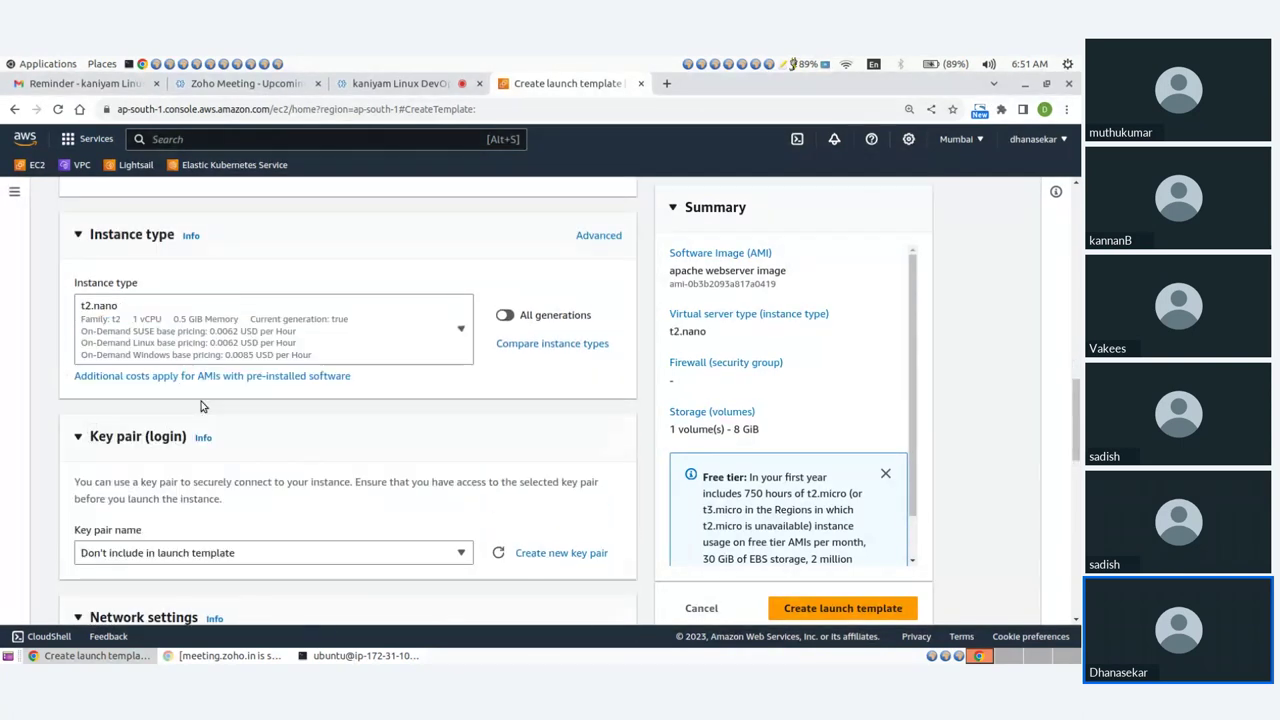
Choose key pair mykey and security group demo-sg for the template.
scroll(200, 406, down, 3)
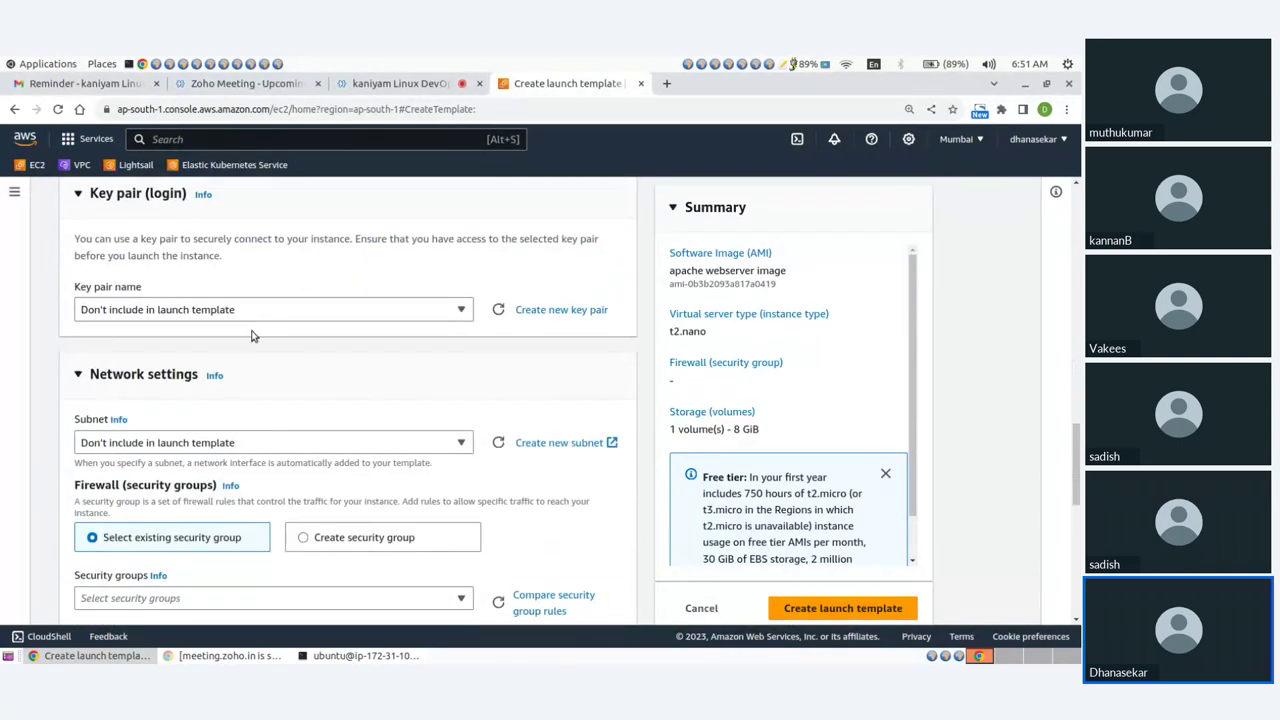
click(255, 315)
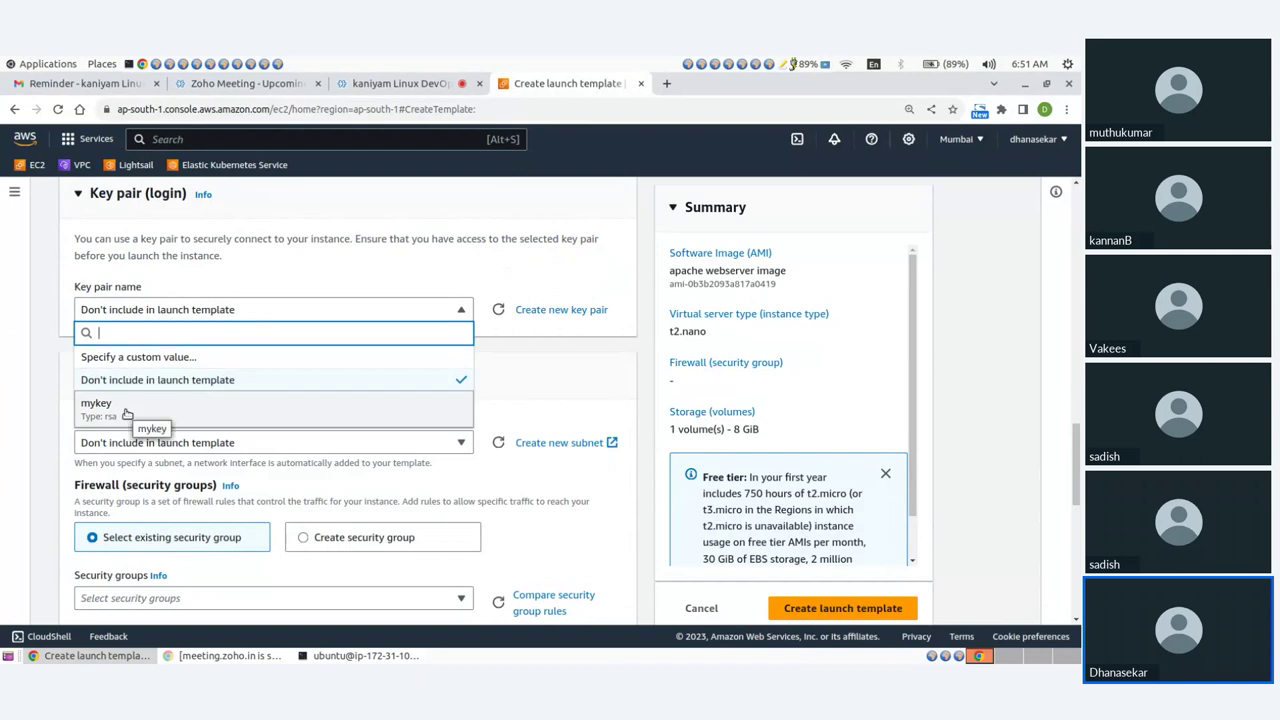
click(126, 414)
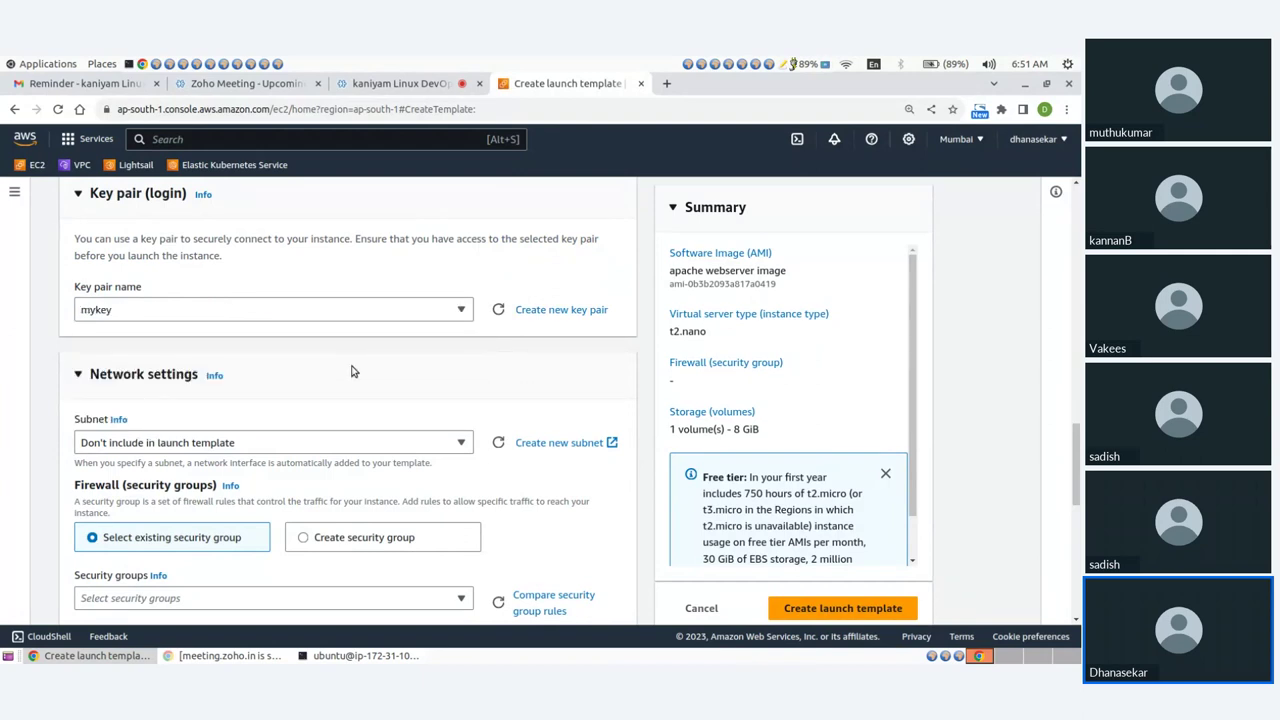
scroll(351, 371, down, 1)
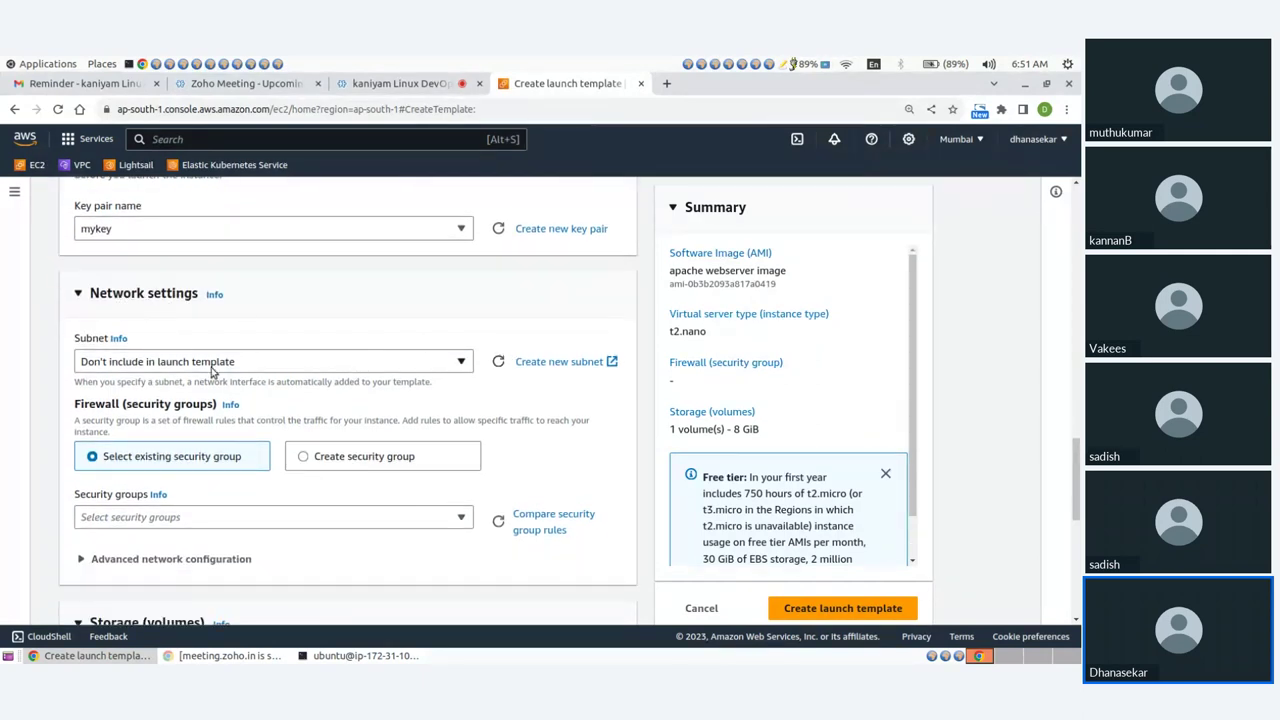
scroll(230, 437, down, 1)
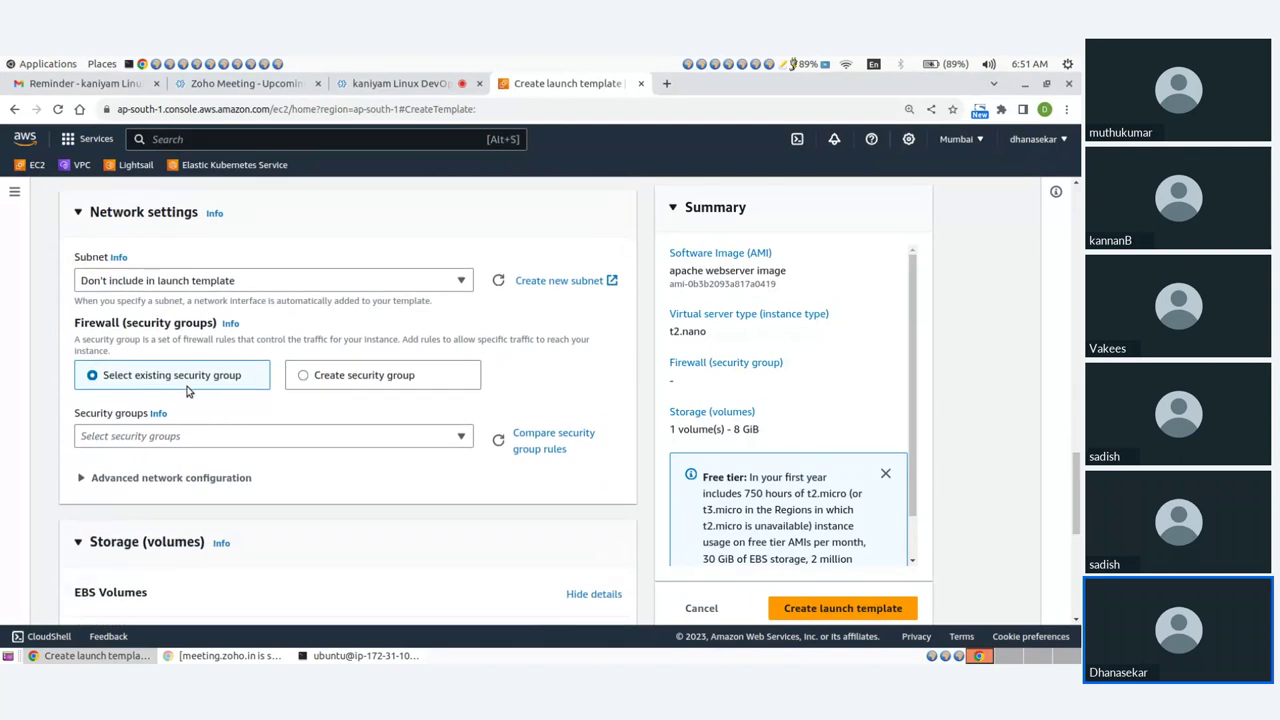
click(182, 437)
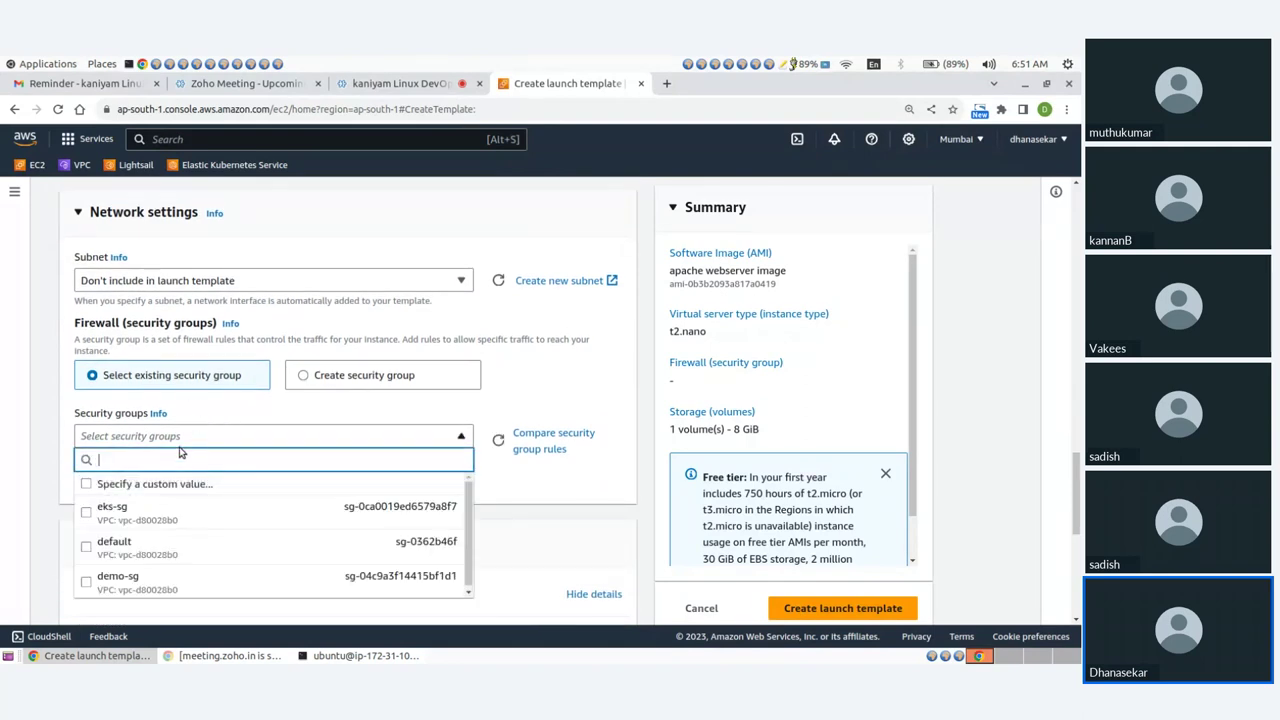
click(87, 585)
scroll(403, 423, down, 3)
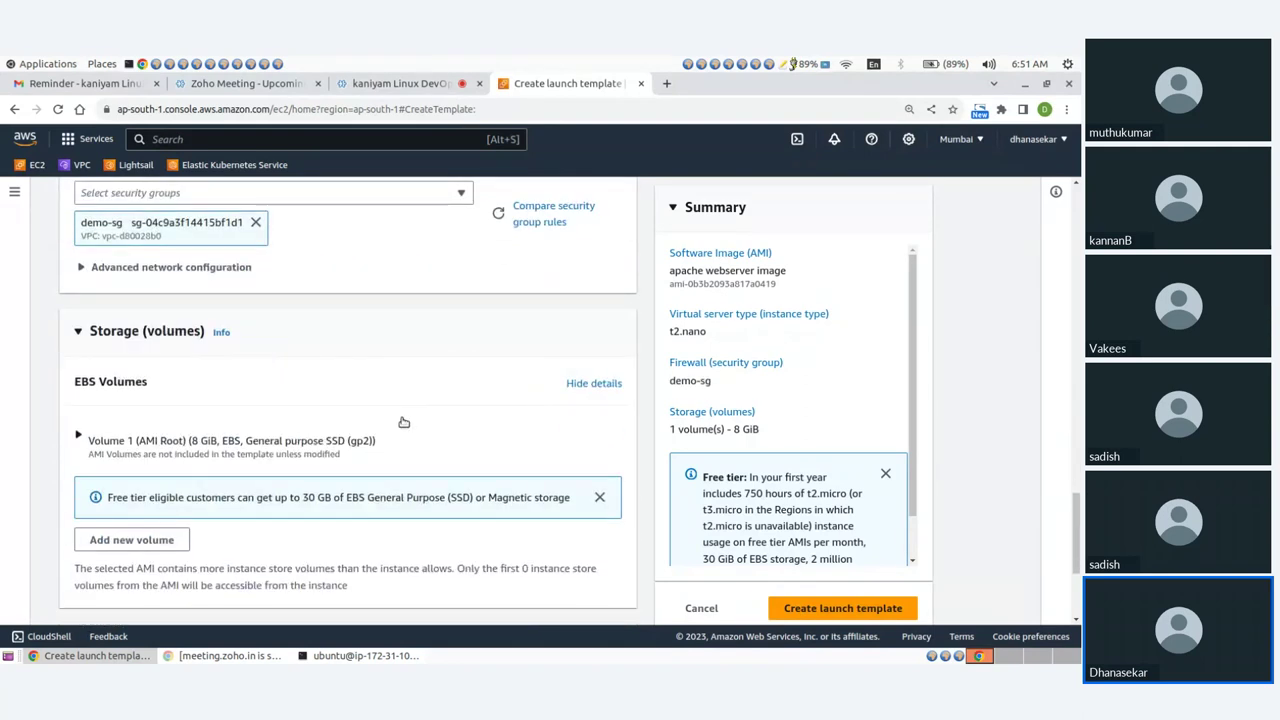
Add a network interface with Auto-assign public IP set to Enable and create the launch template.
click(84, 268)
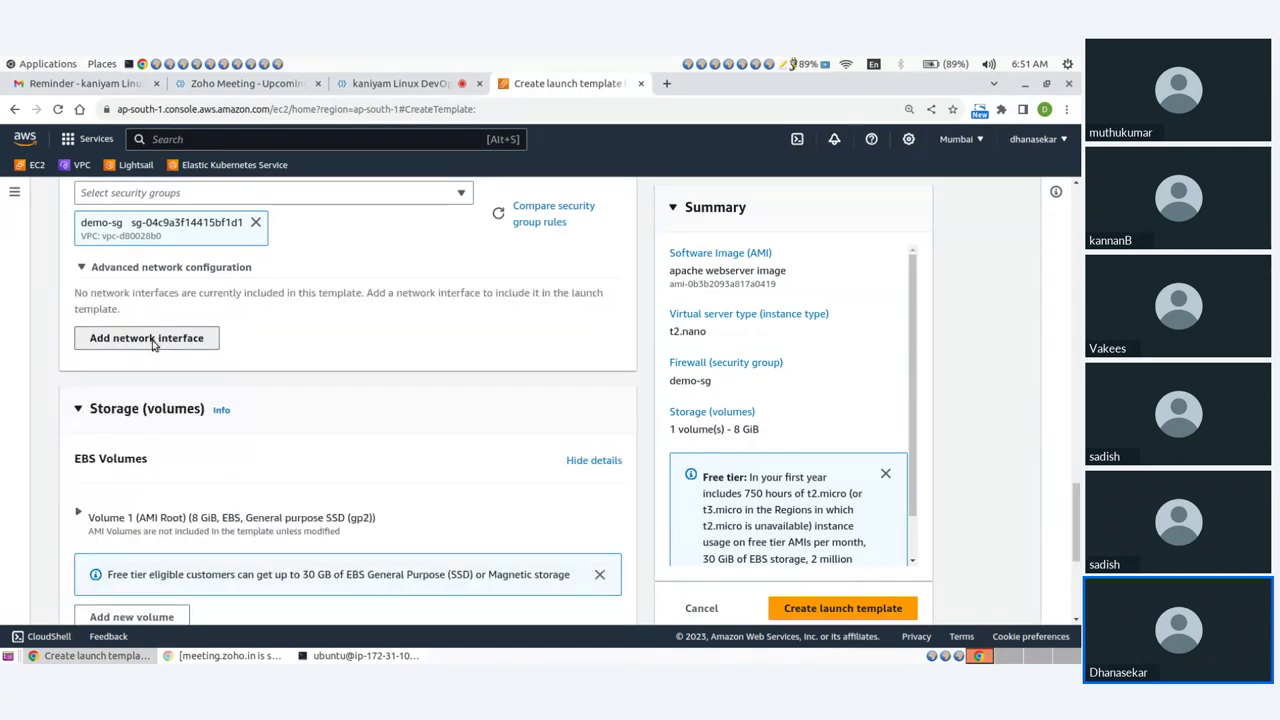
click(154, 342)
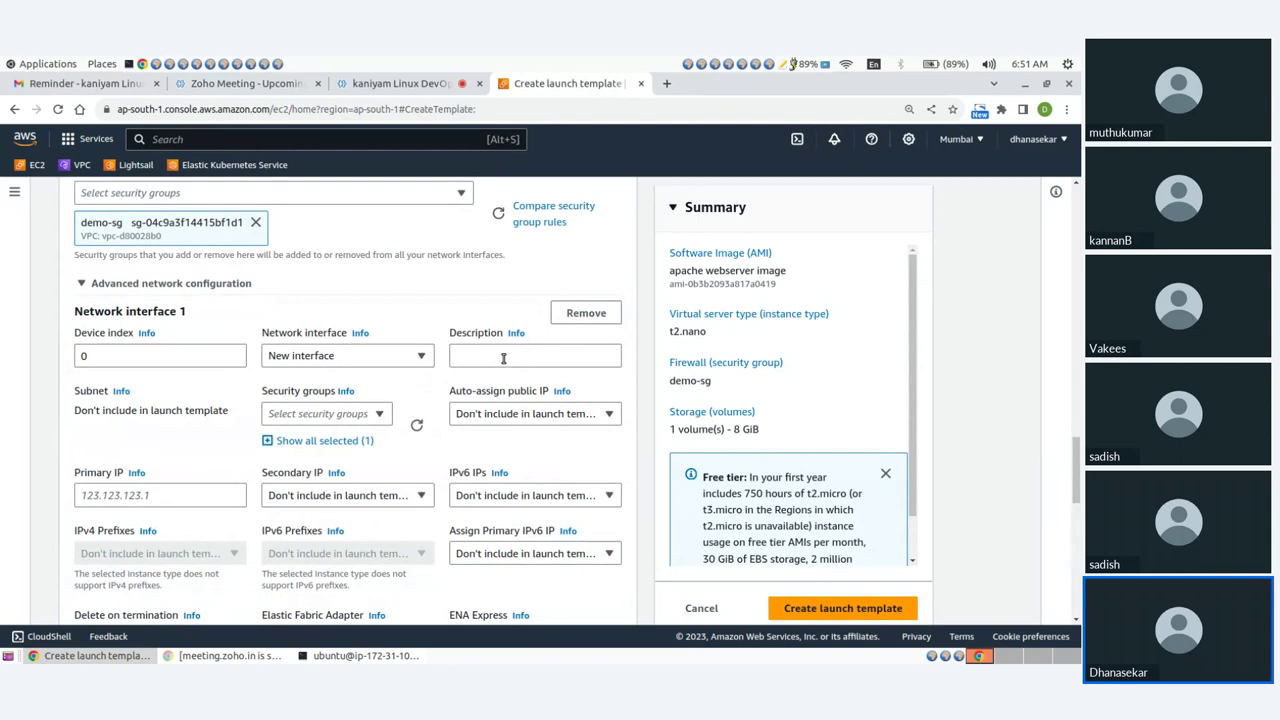
scroll(510, 398, down, 3)
click(505, 251)
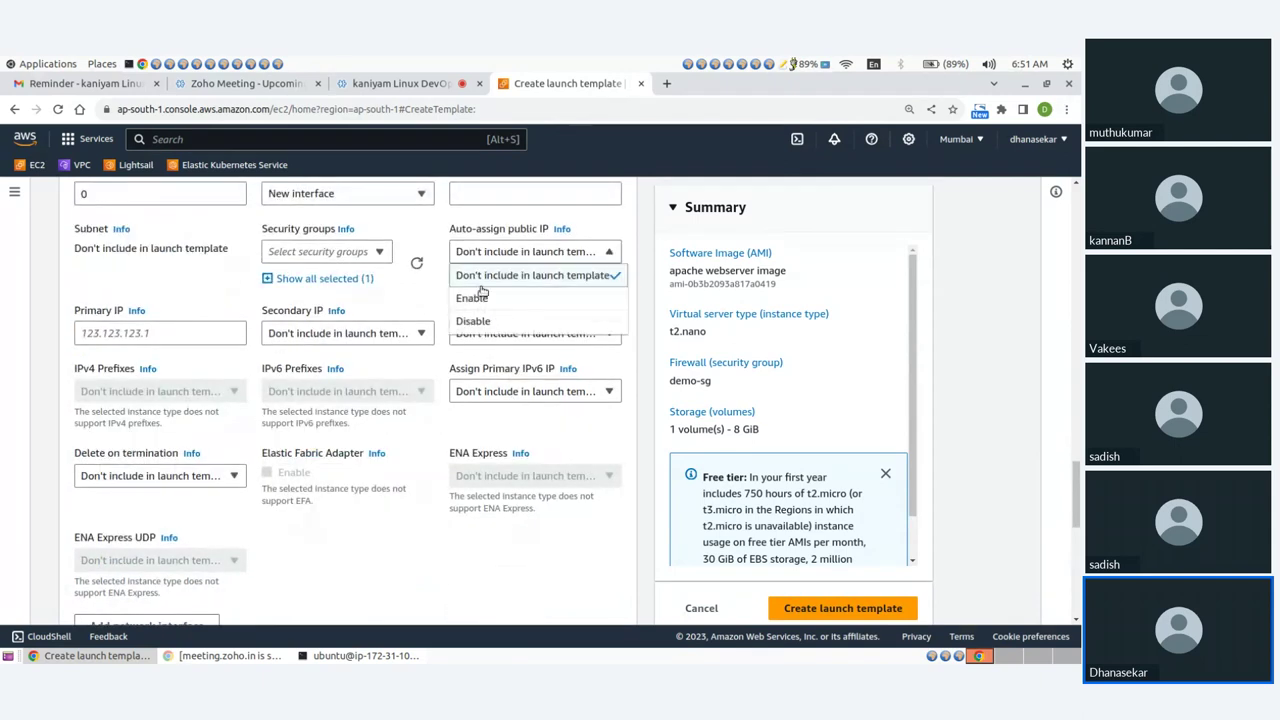
click(479, 297)
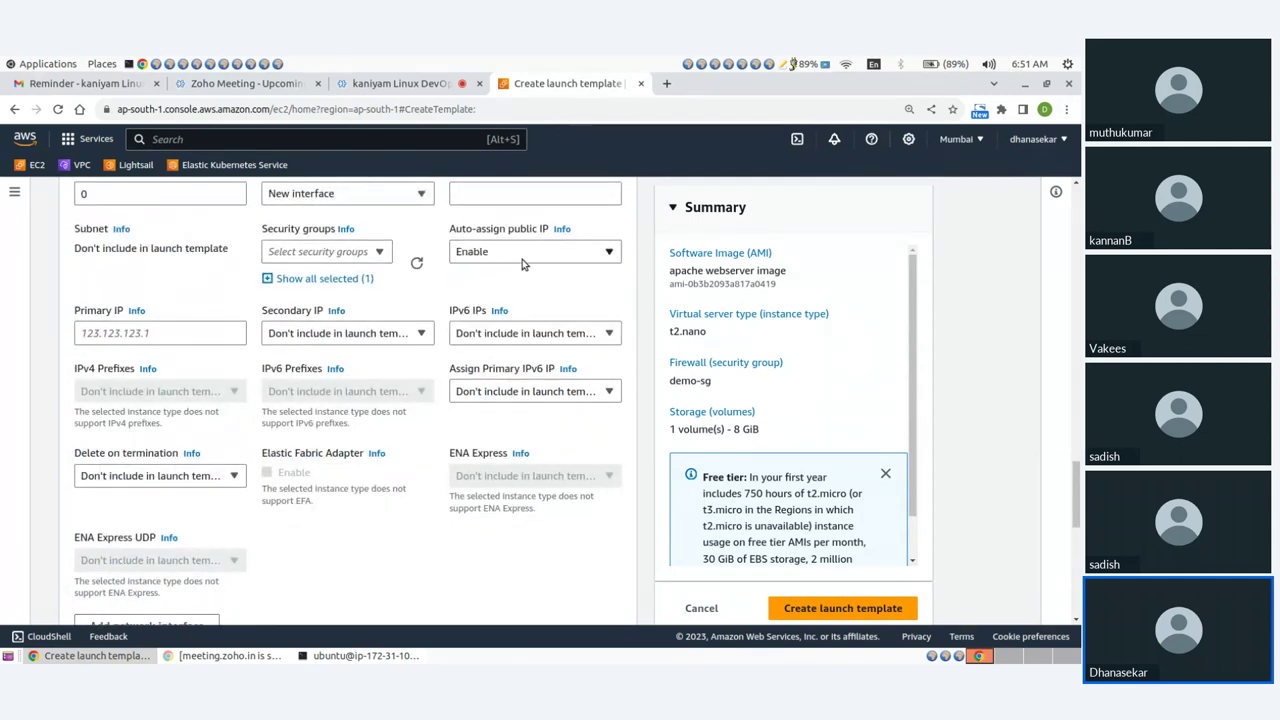
scroll(306, 334, down, 10)
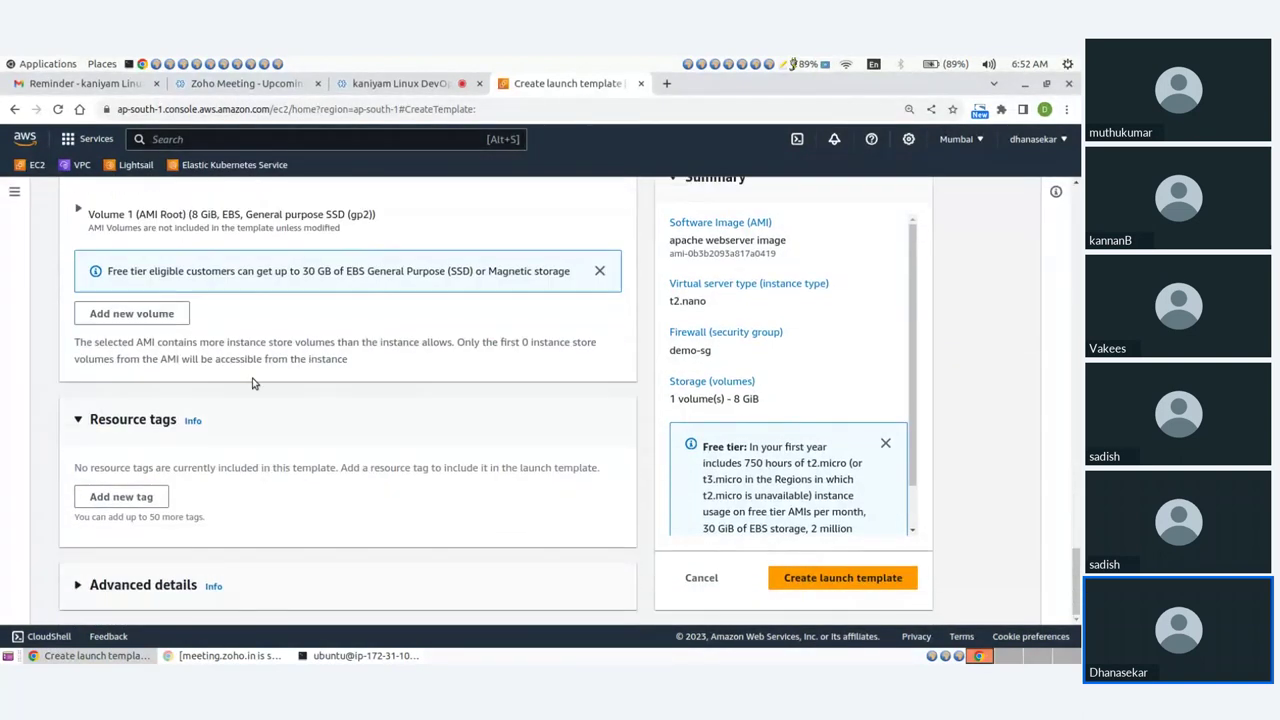
click(808, 583)
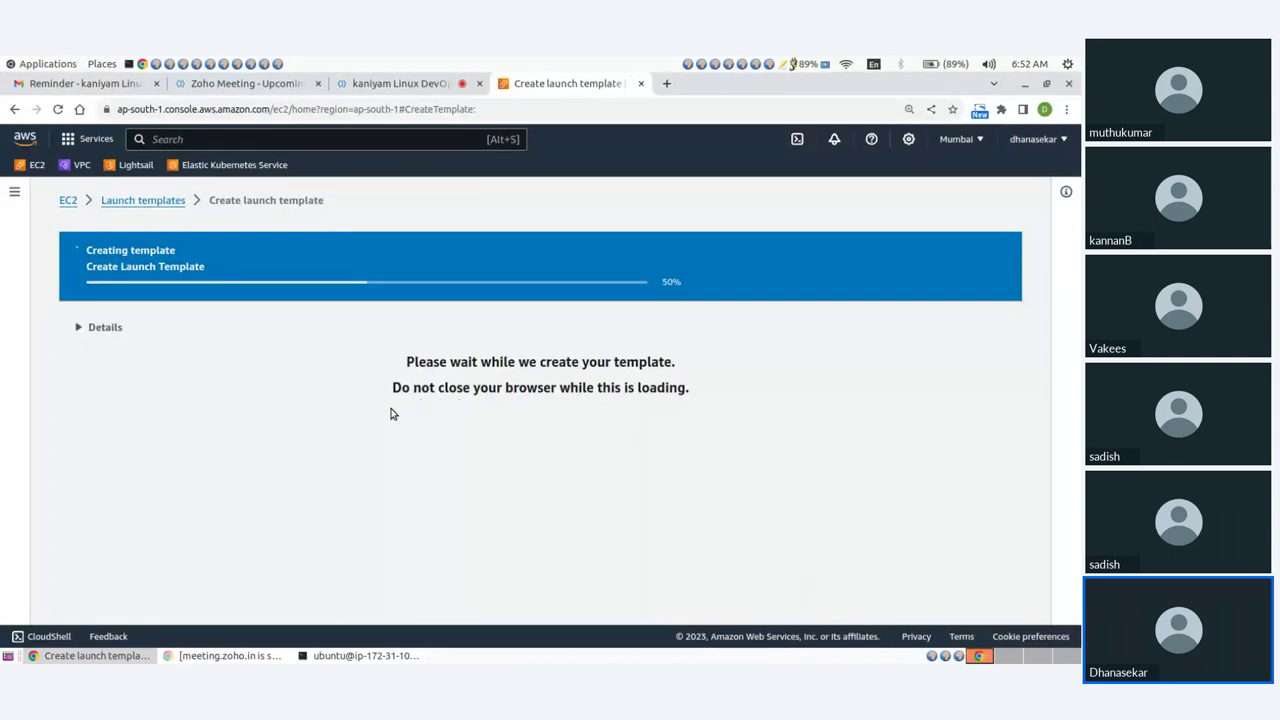
From the demo-template success page, launch the Create Auto Scaling group form.
scroll(290, 368, down, 2)
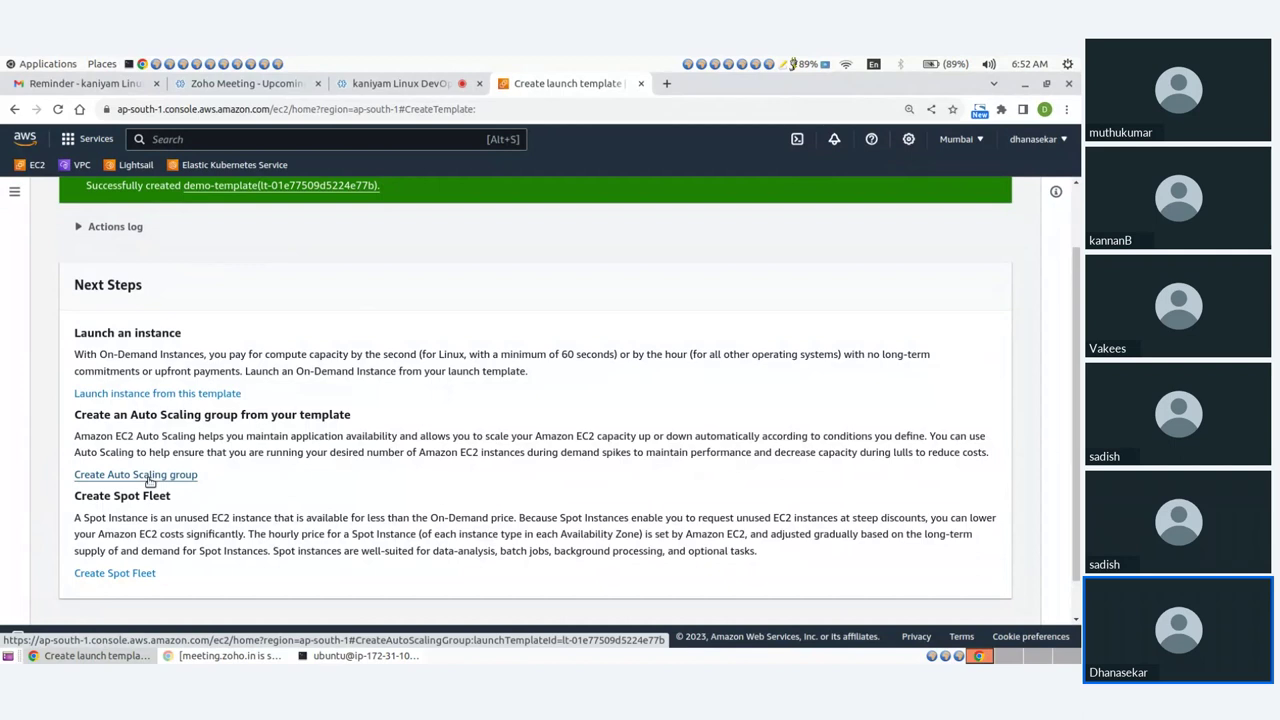
click(149, 478)
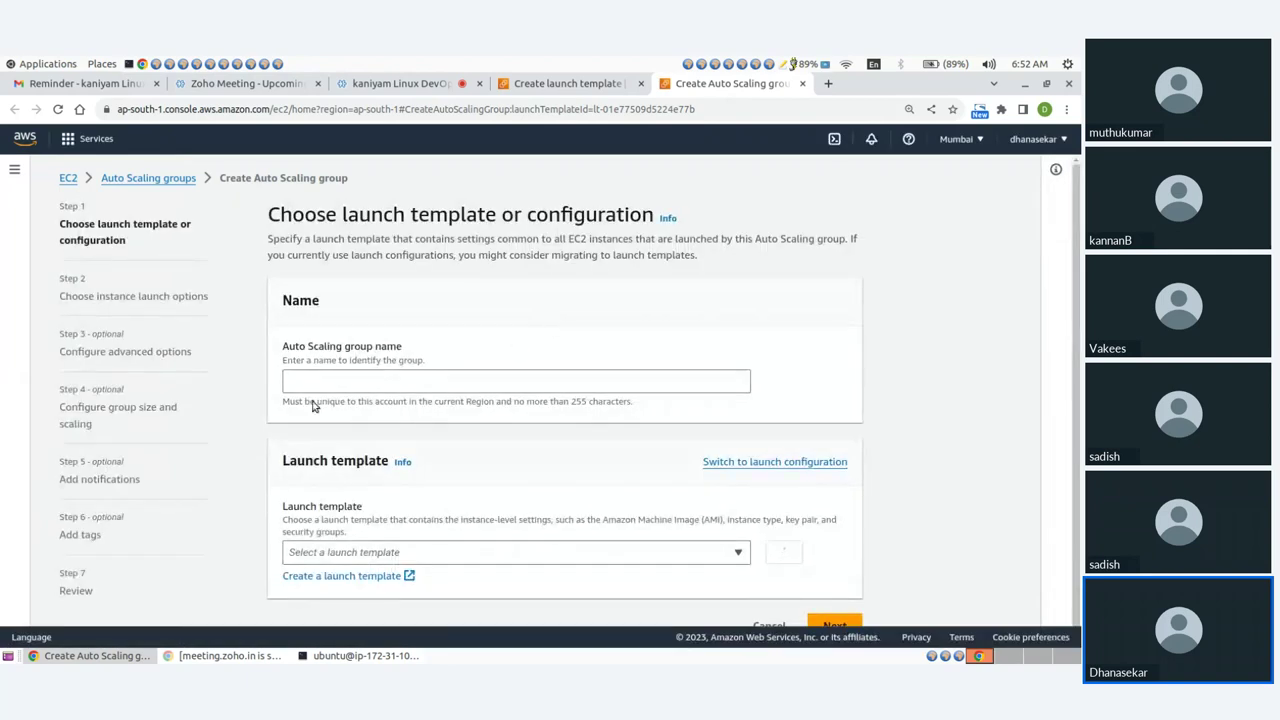
Name the Auto Scaling group ASG and proceed to the instance launch options.
click(317, 382)
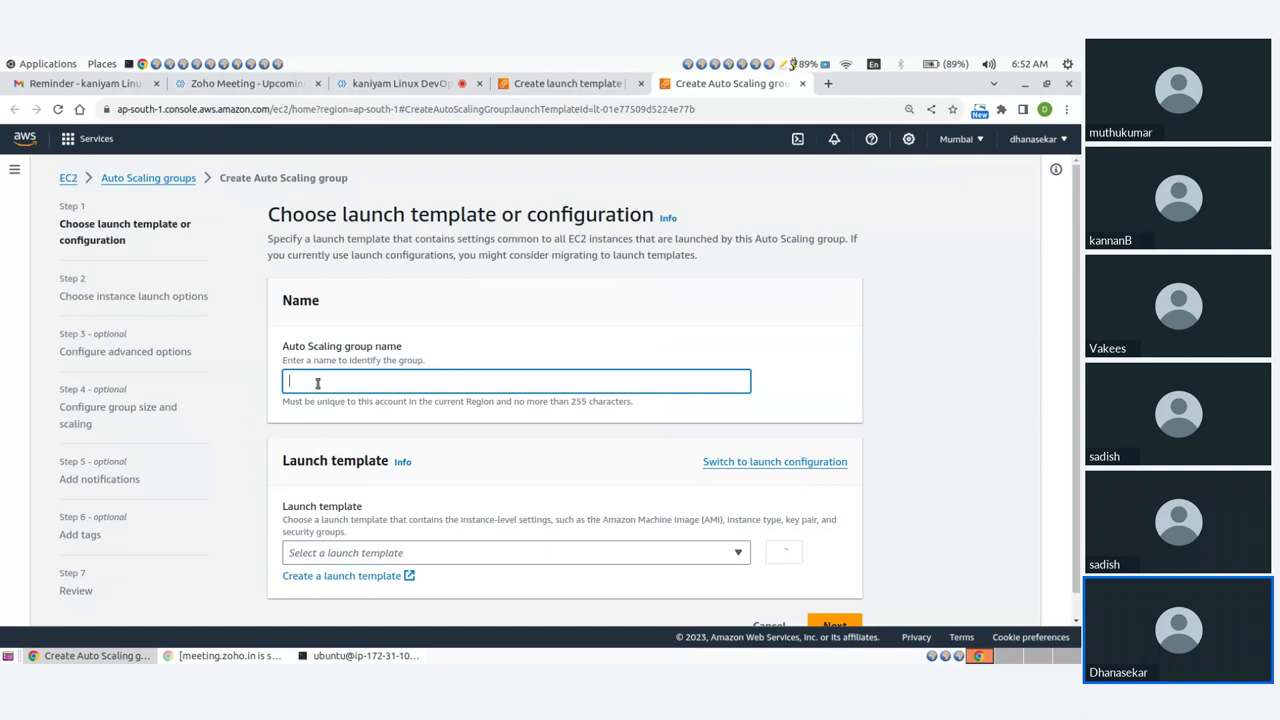
text(ASG)
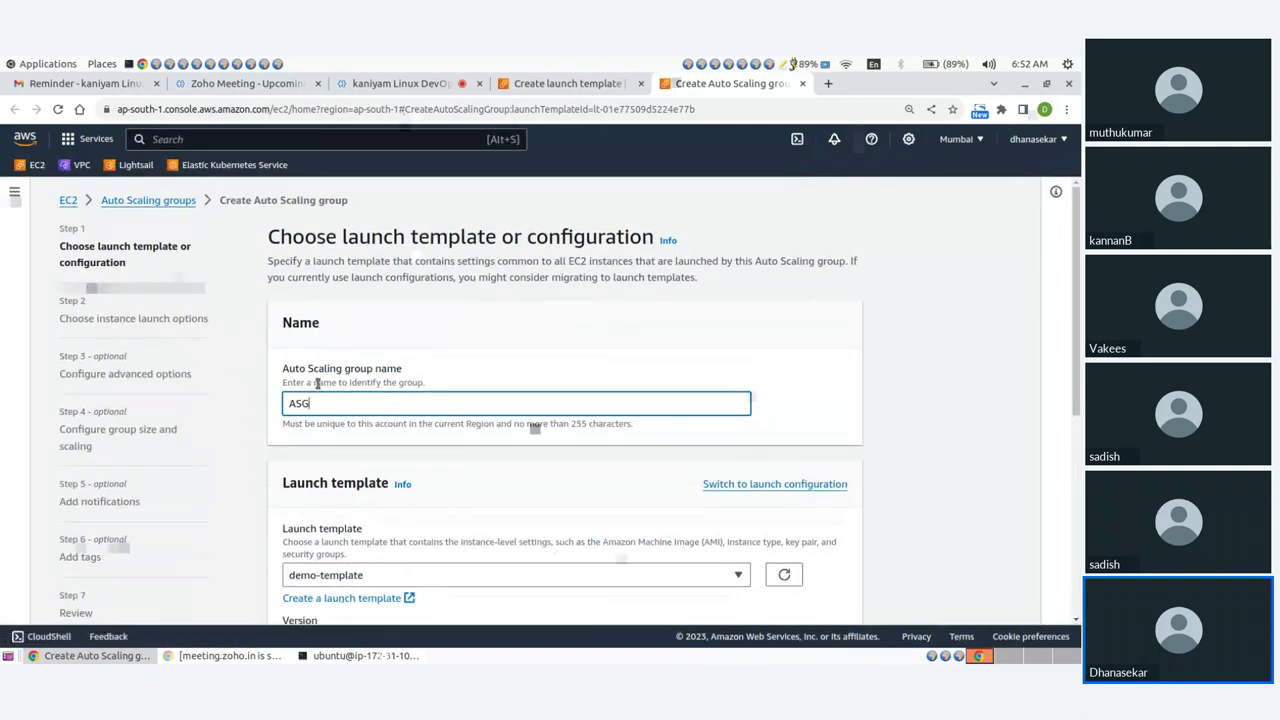
click(449, 346)
scroll(449, 346, down, 2)
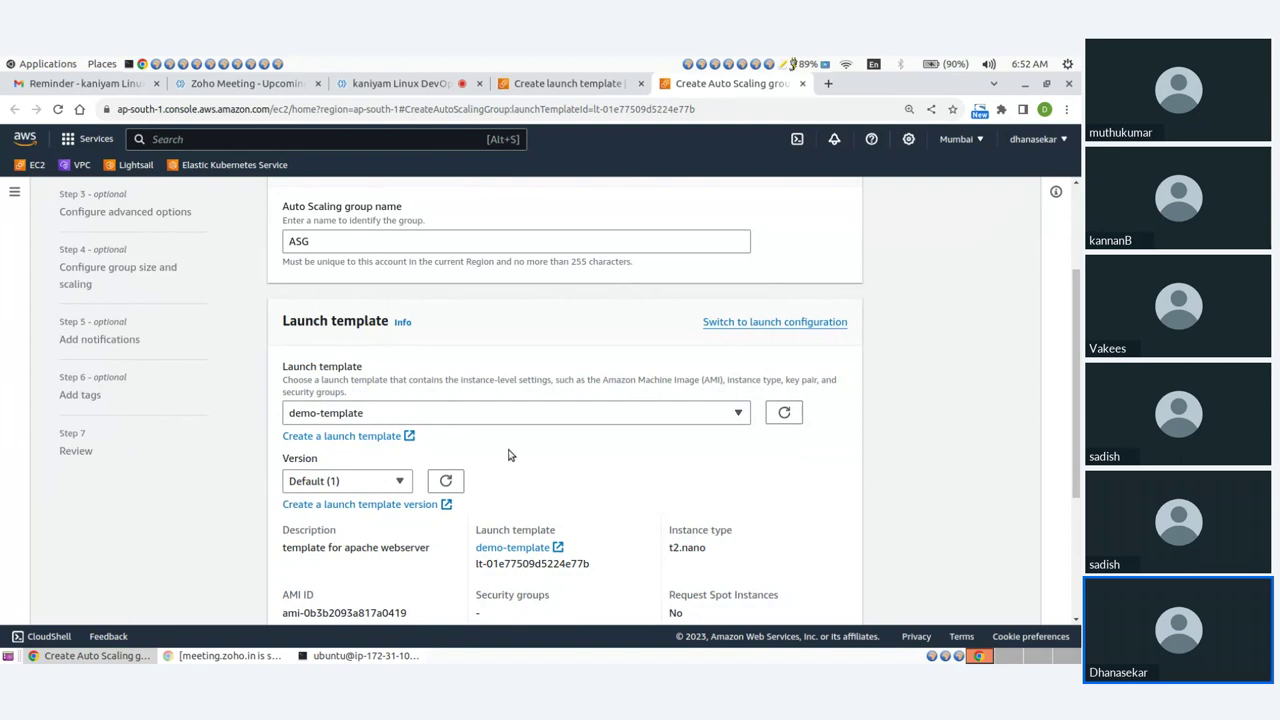
scroll(508, 455, down, 3)
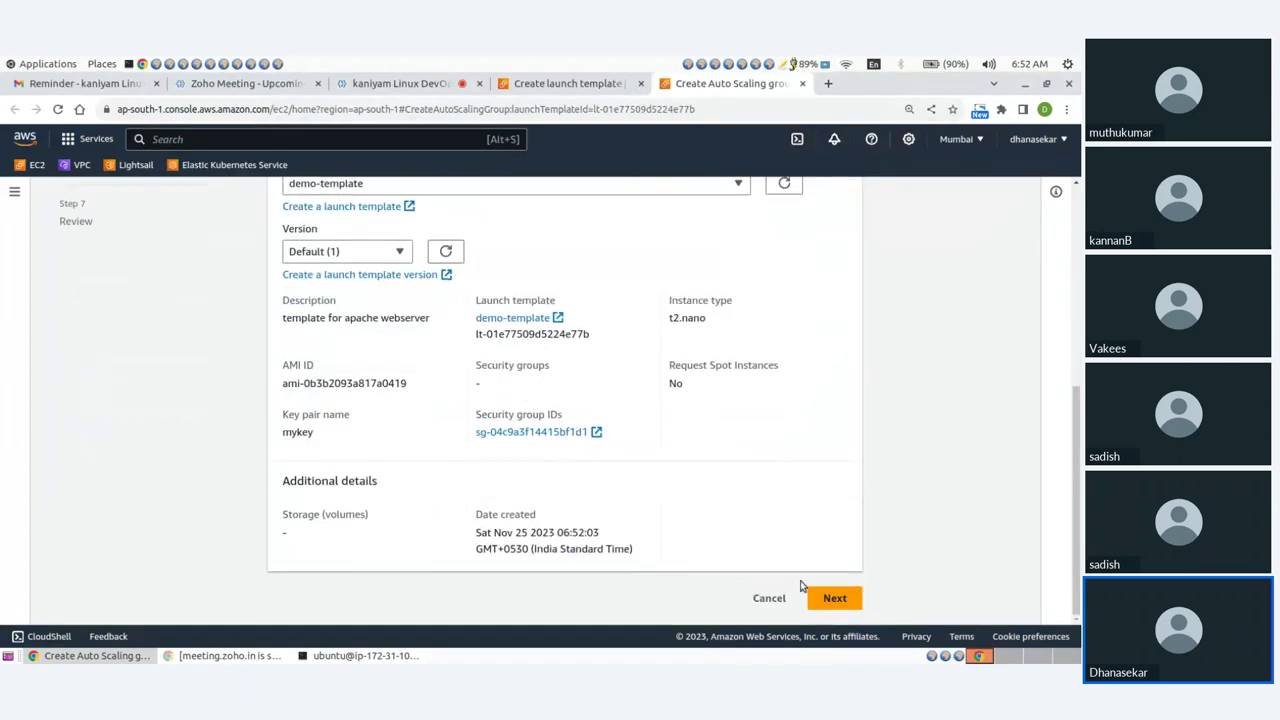
click(830, 597)
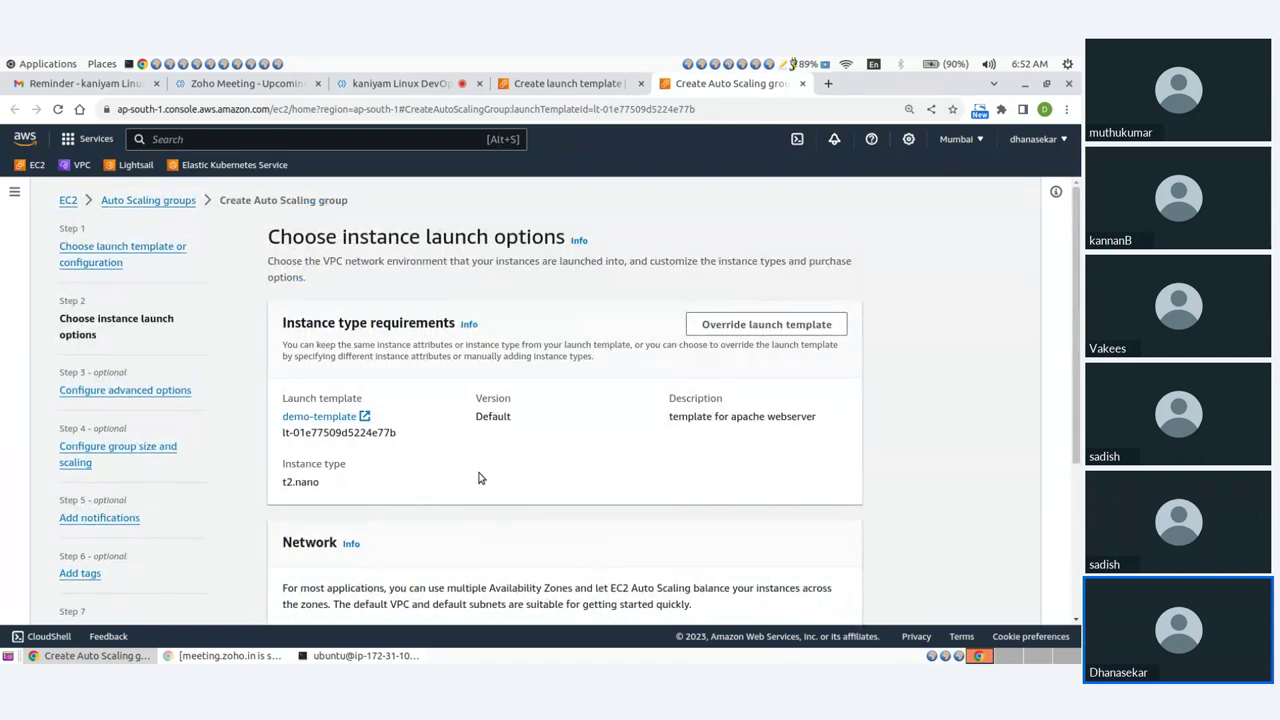
Select the ap-south-1b and ap-south-1a subnets for the group.
scroll(475, 468, down, 3)
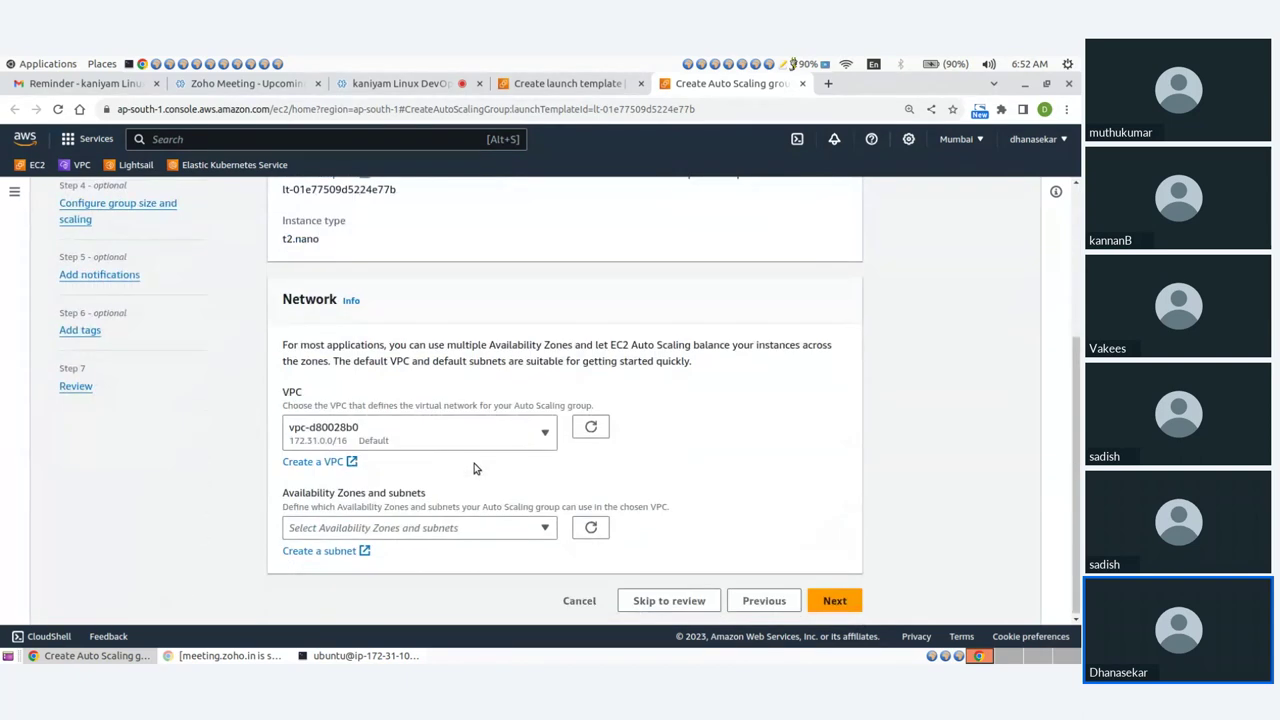
click(390, 527)
click(294, 493)
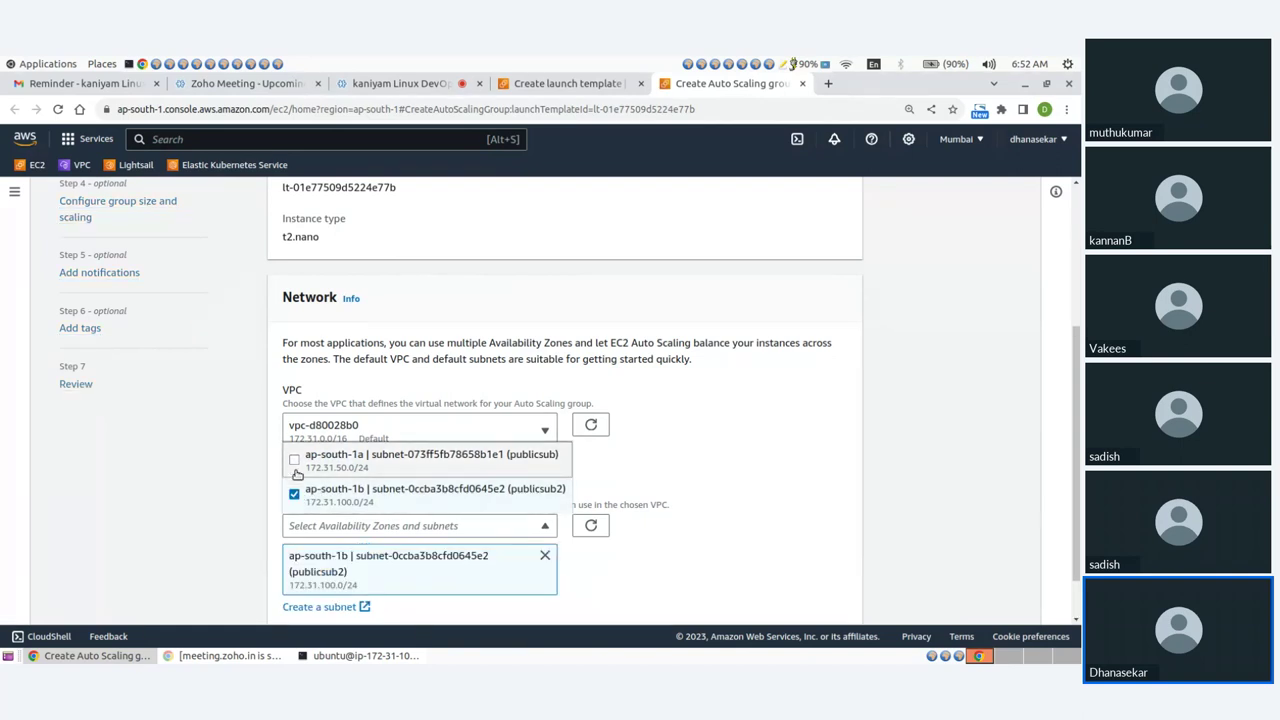
click(294, 459)
scroll(676, 458, down, 1)
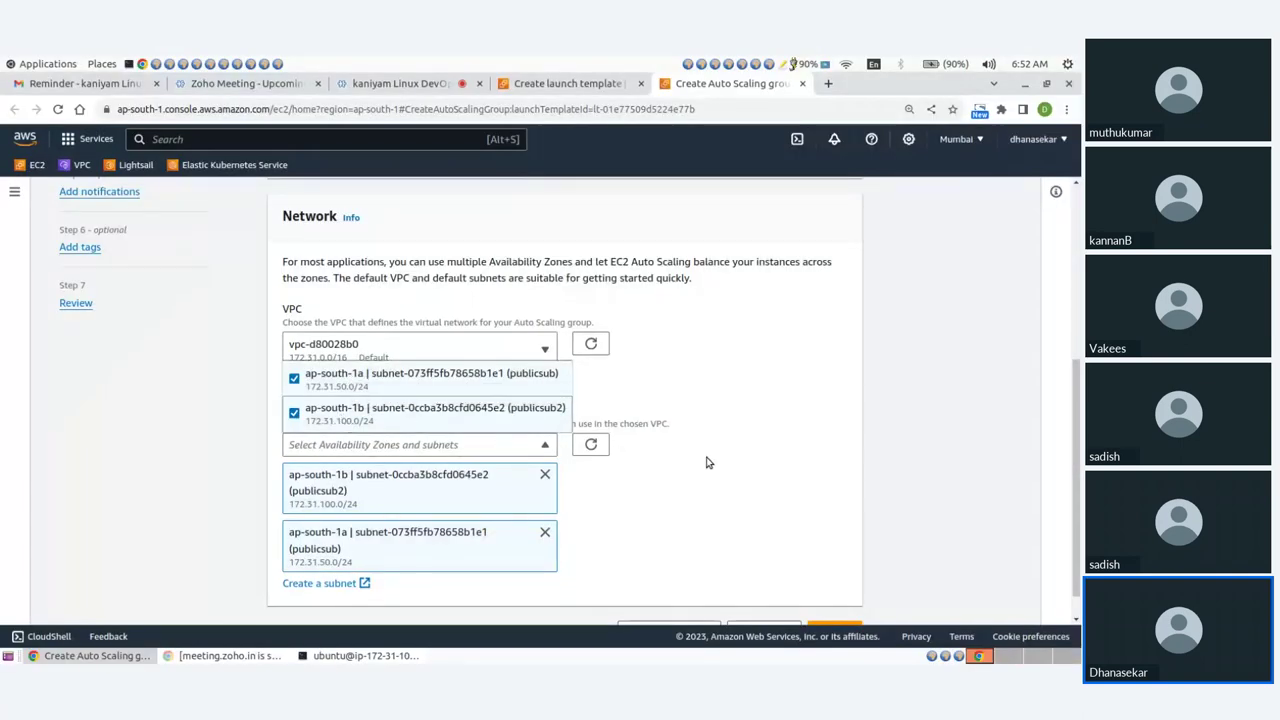
Attach the group to existing load balancer target group demo-tg | HTTP and continue.
click(834, 598)
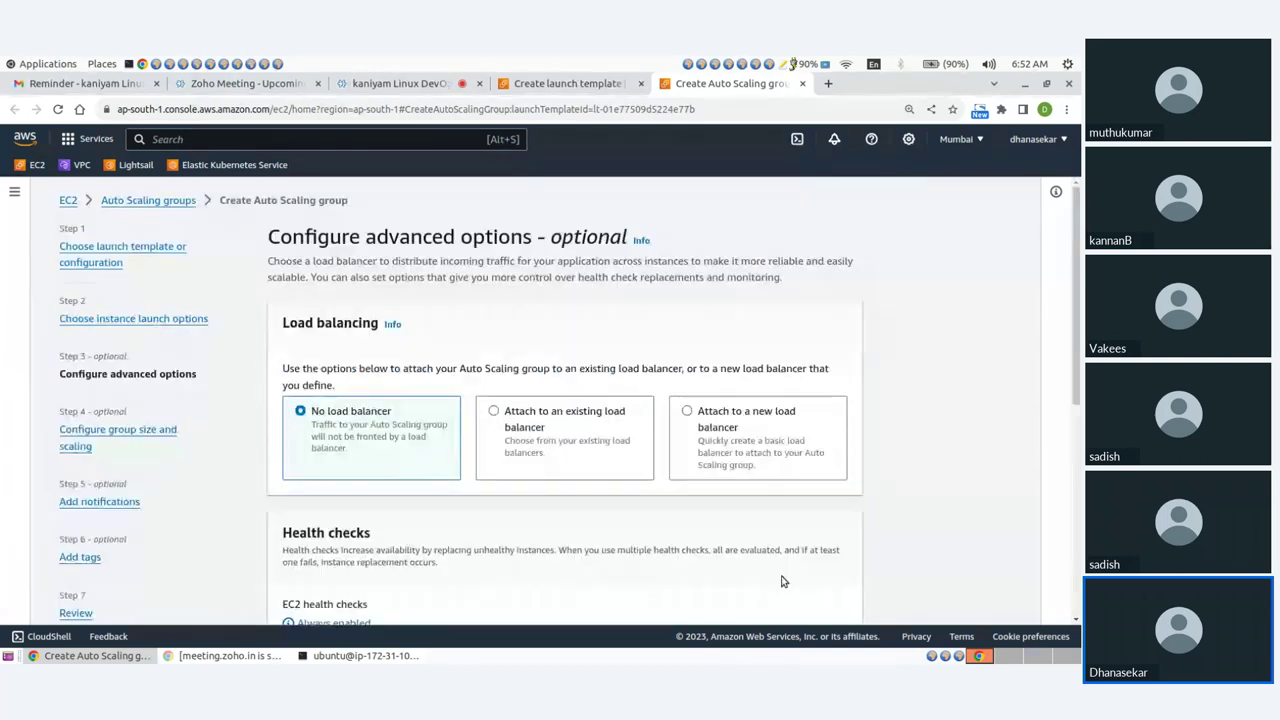
scroll(507, 527, down, 1)
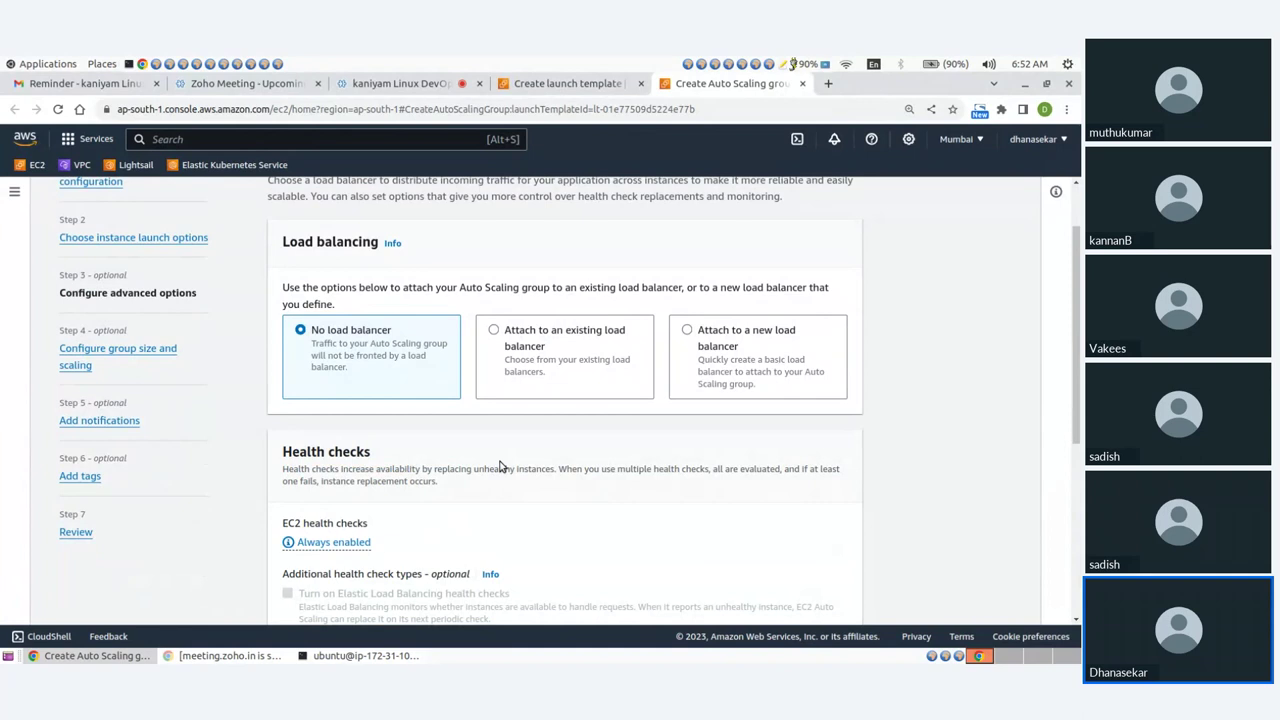
click(494, 332)
scroll(551, 455, down, 2)
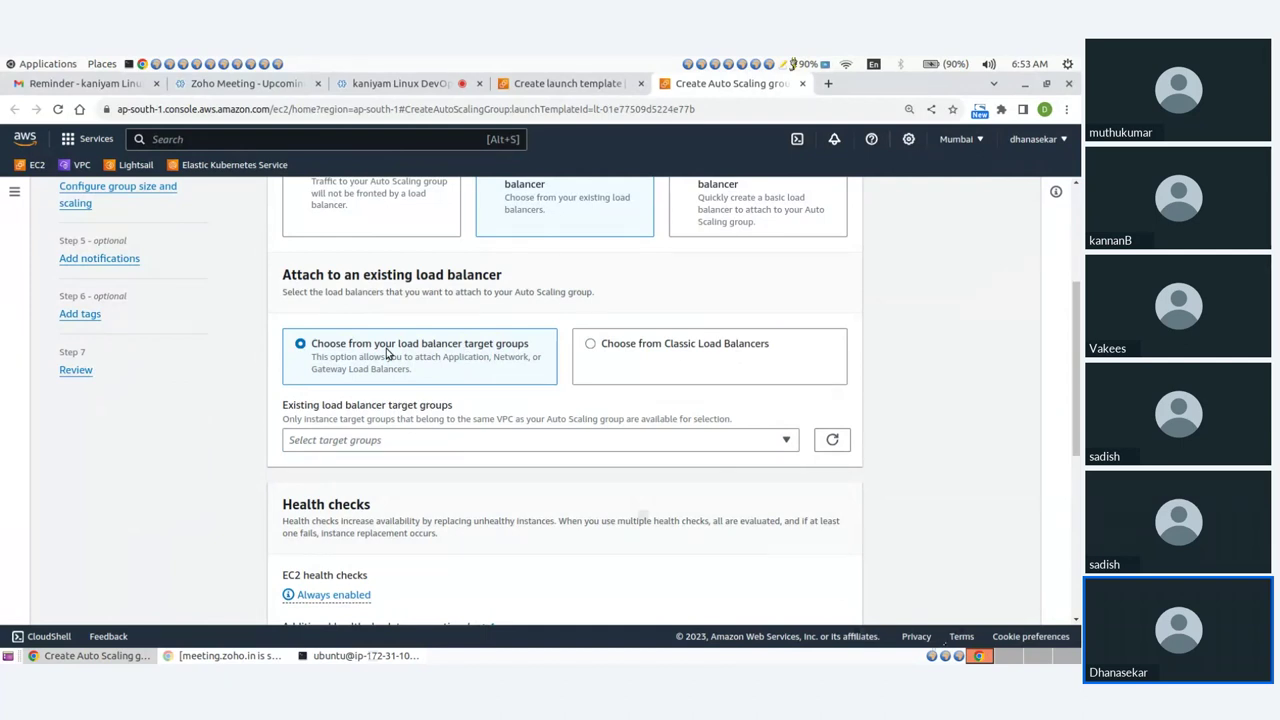
click(370, 441)
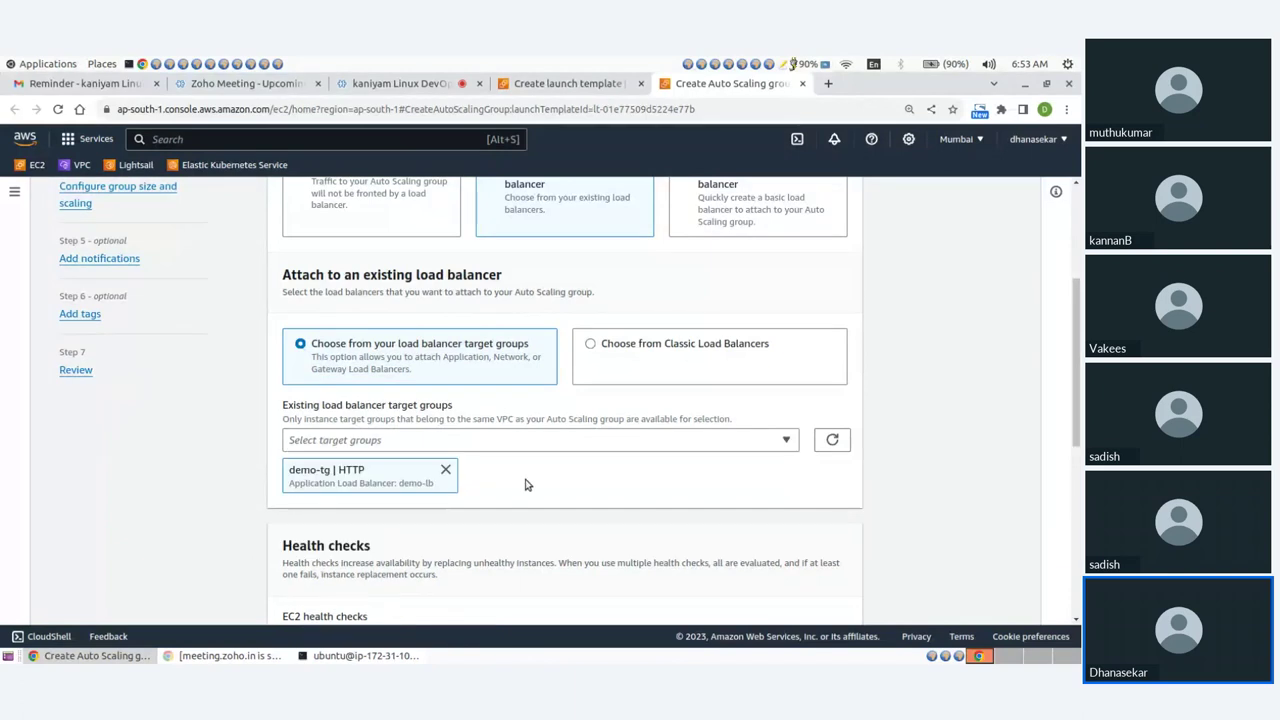
scroll(536, 483, down, 3)
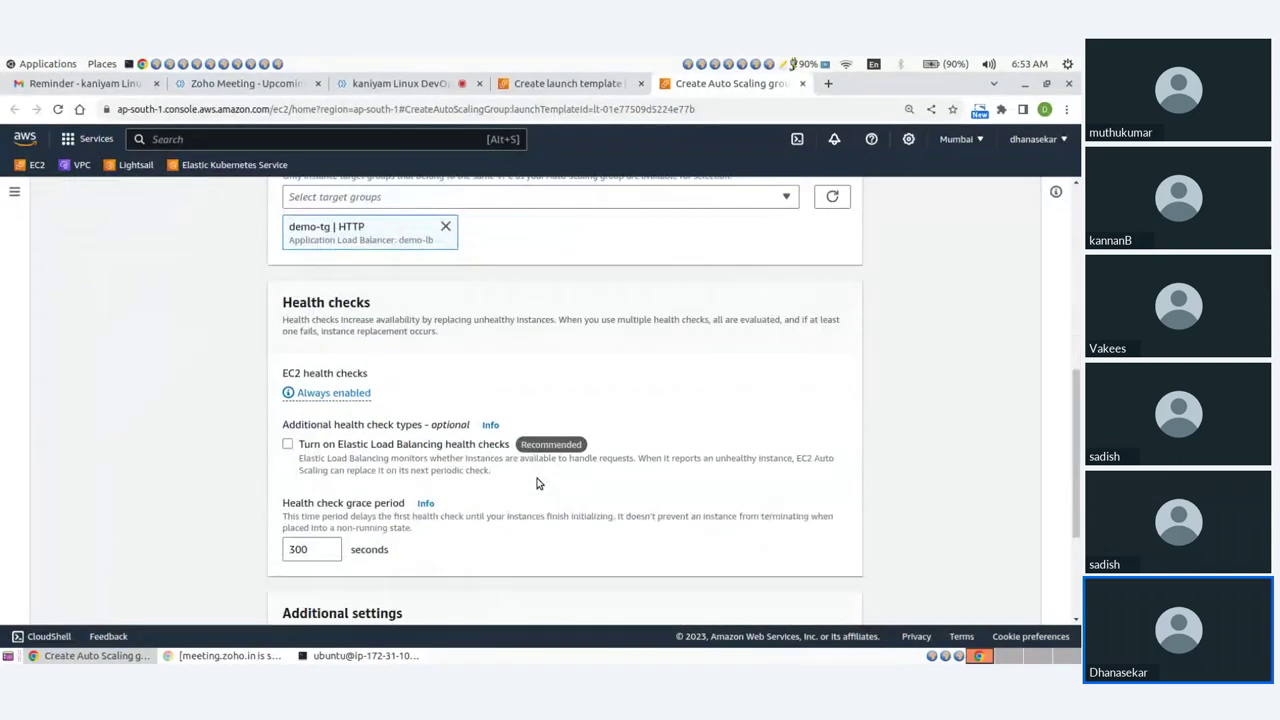
scroll(536, 483, down, 1)
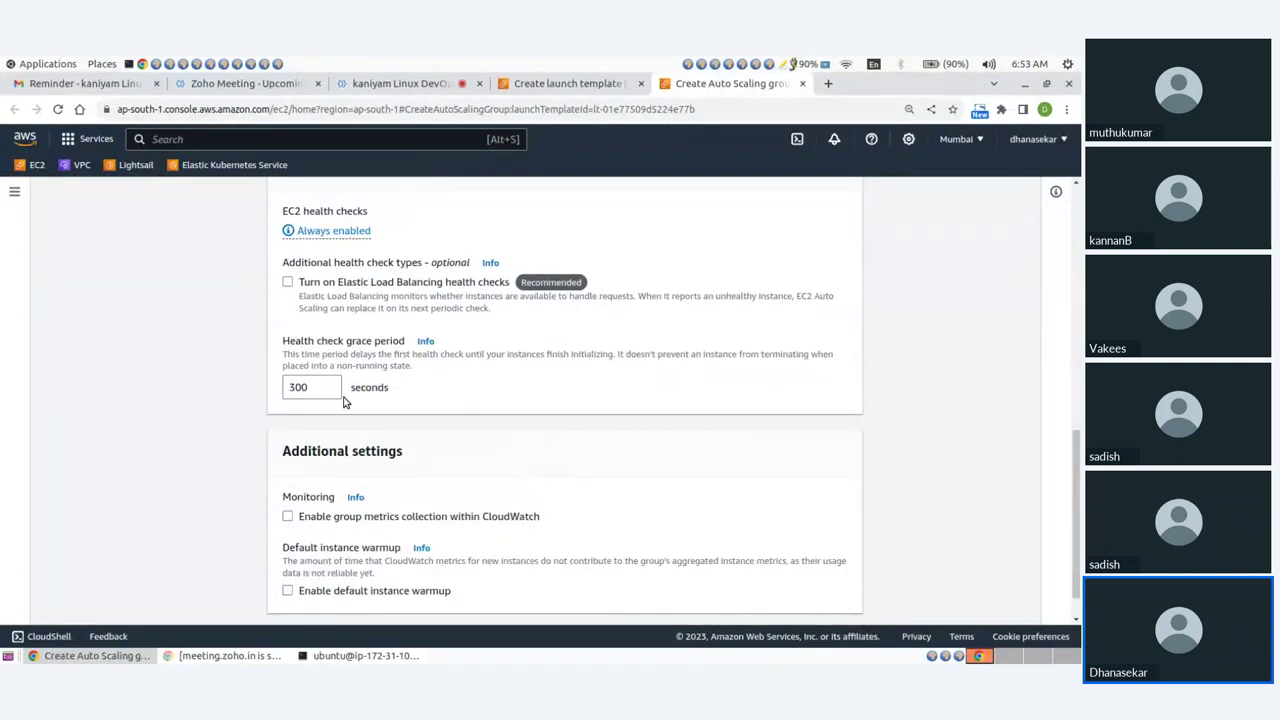
scroll(493, 401, down, 1)
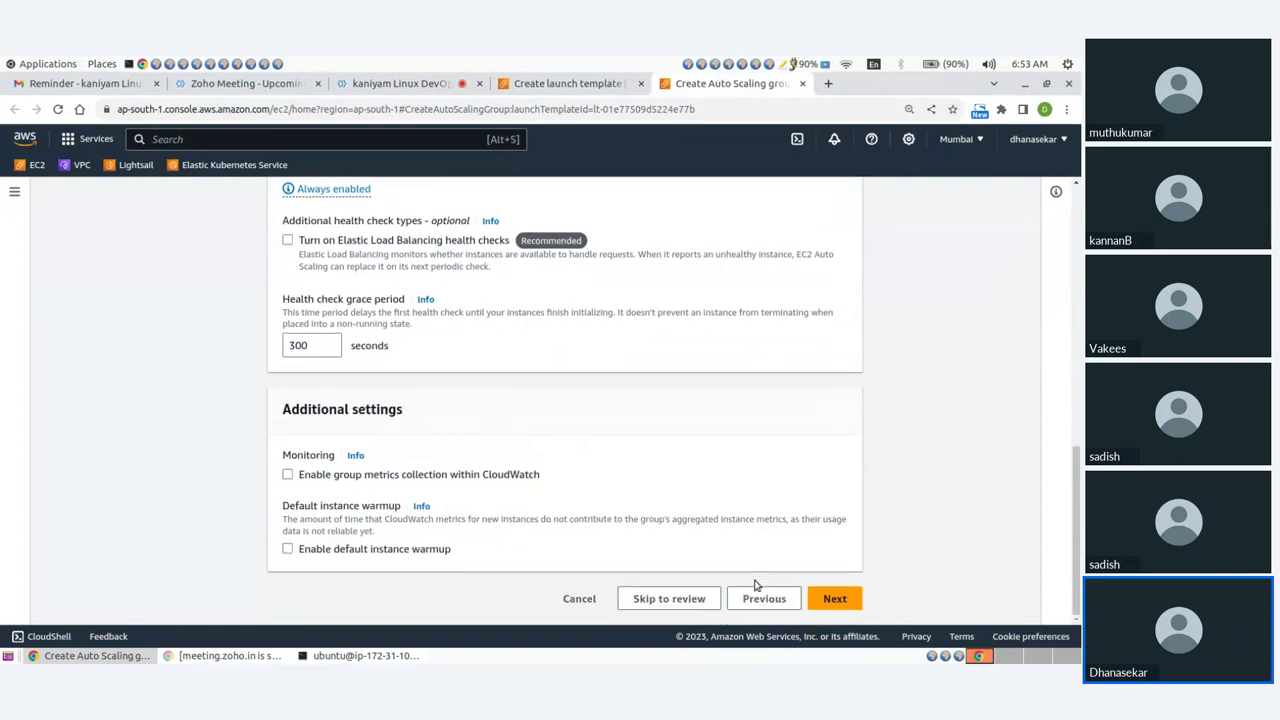
click(826, 601)
Set the group's desired capacity to 2, minimum to 2 and maximum to 6.
scroll(434, 446, down, 2)
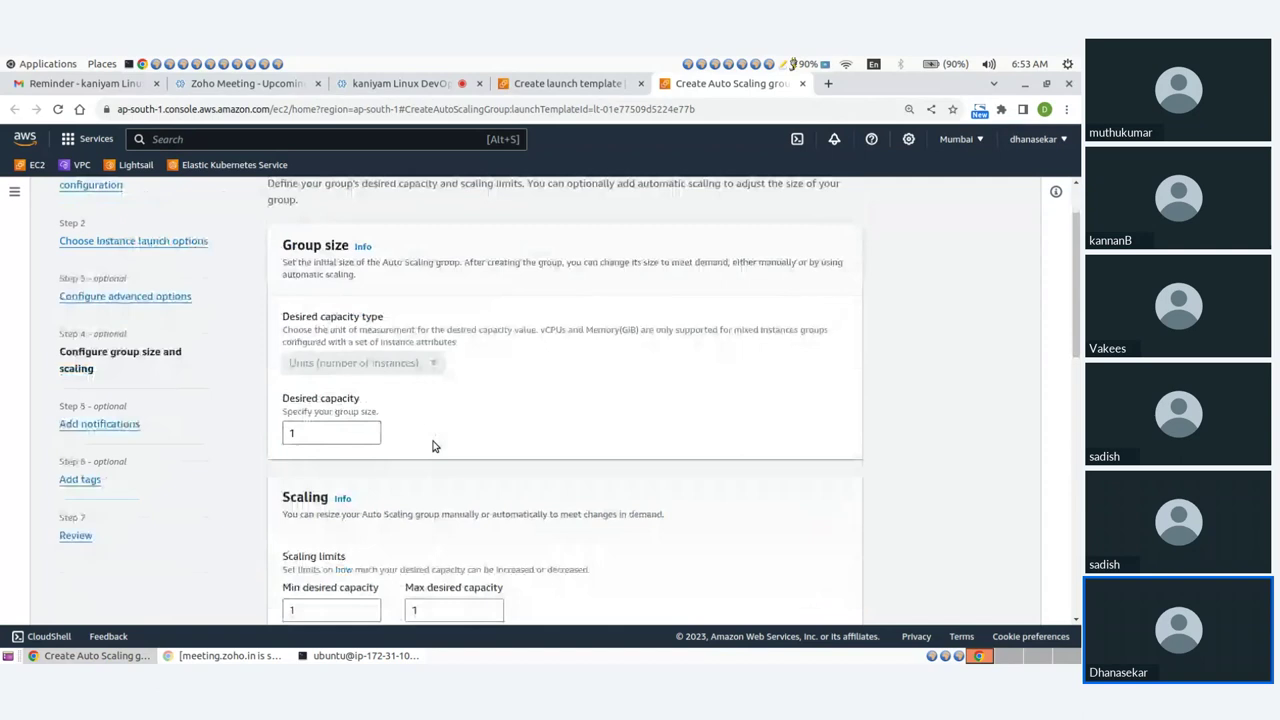
drag(318, 430, 232, 424)
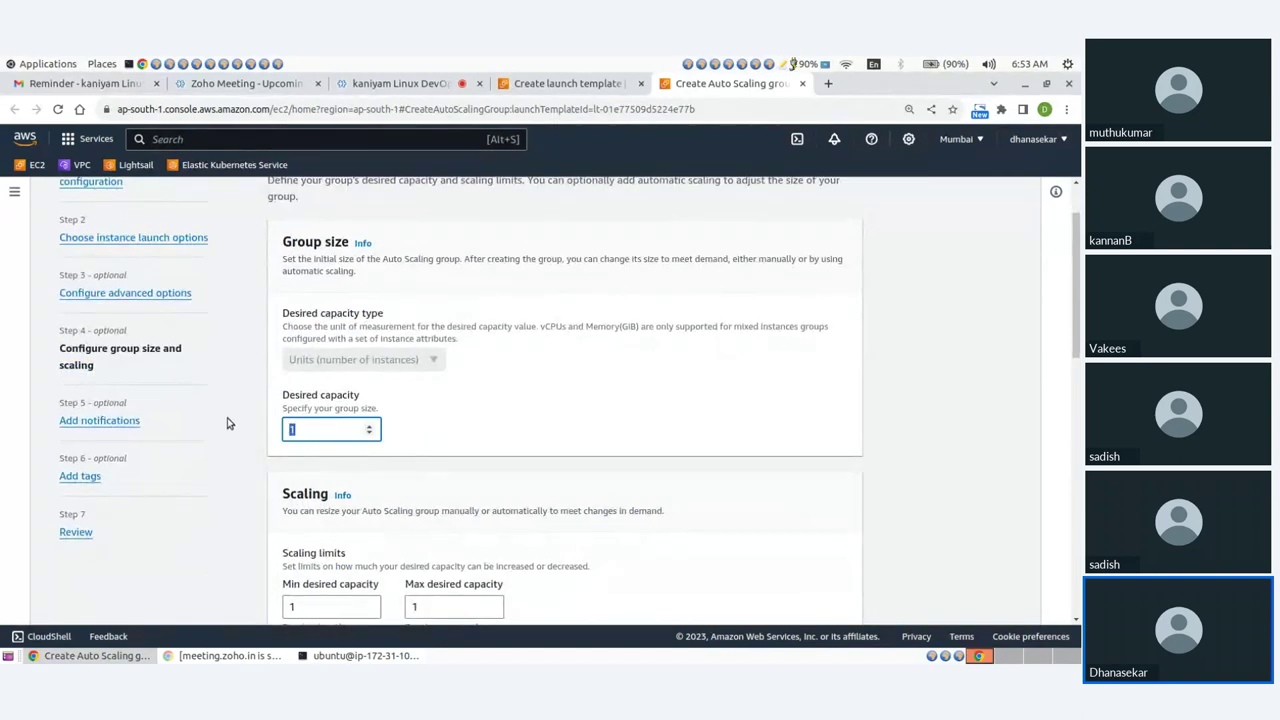
text(2)
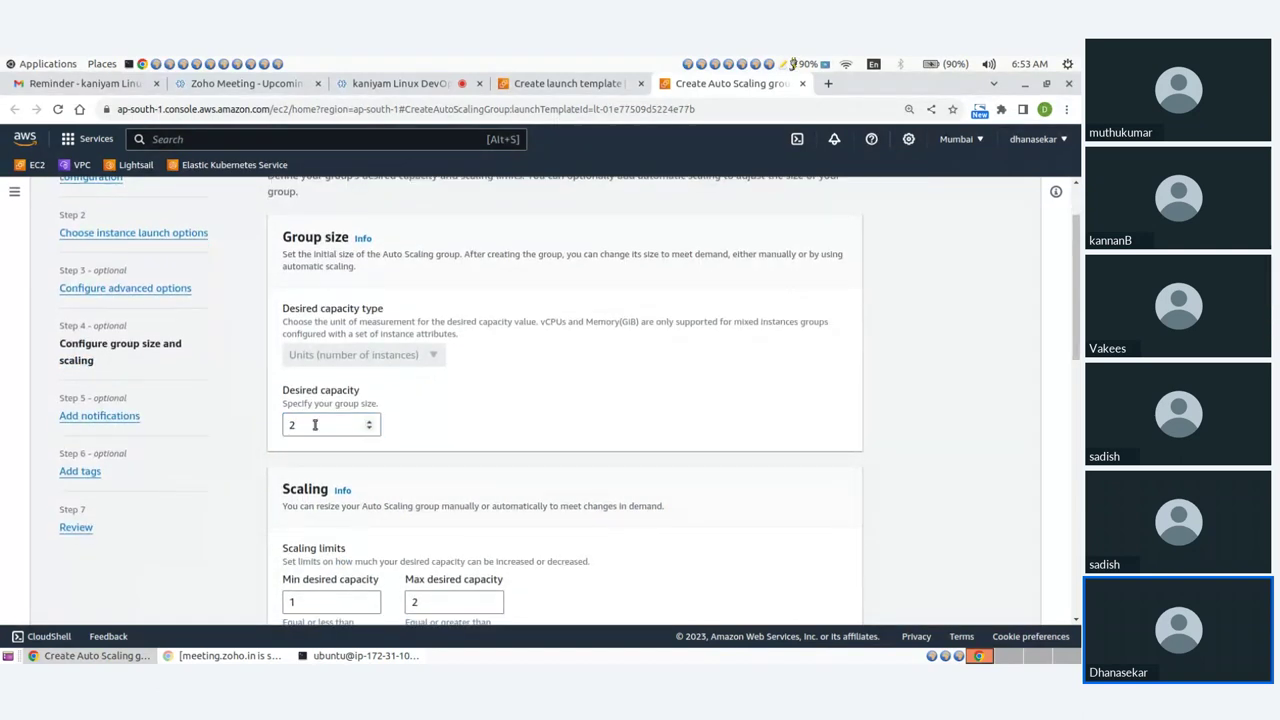
scroll(315, 425, down, 3)
drag(300, 364, 255, 367)
text(2)
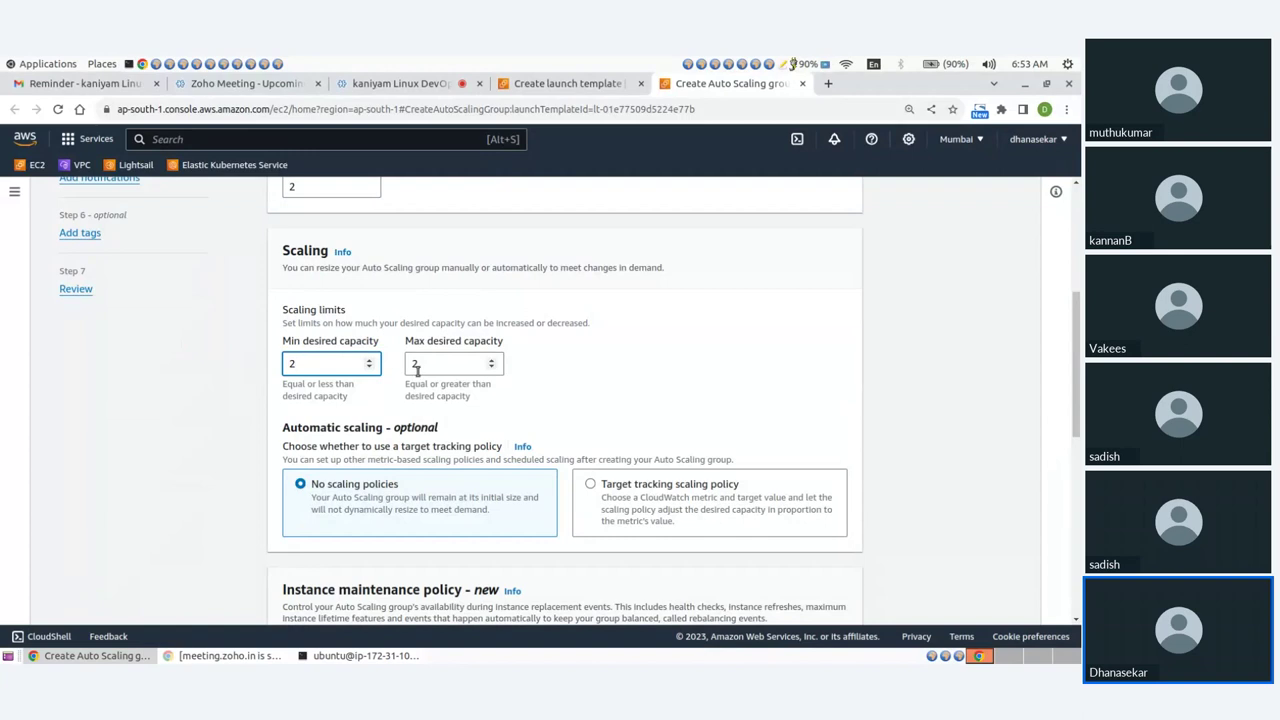
drag(428, 366, 400, 366)
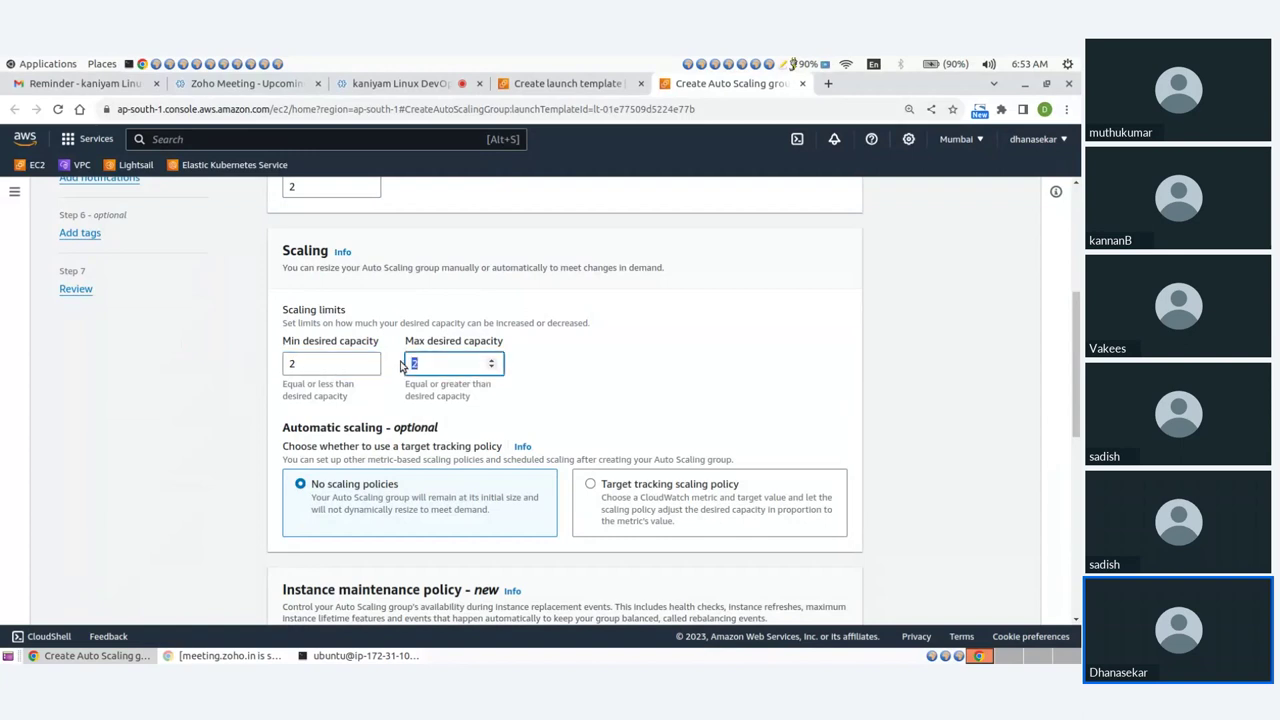
text(6)
click(621, 380)
scroll(621, 380, up, 3)
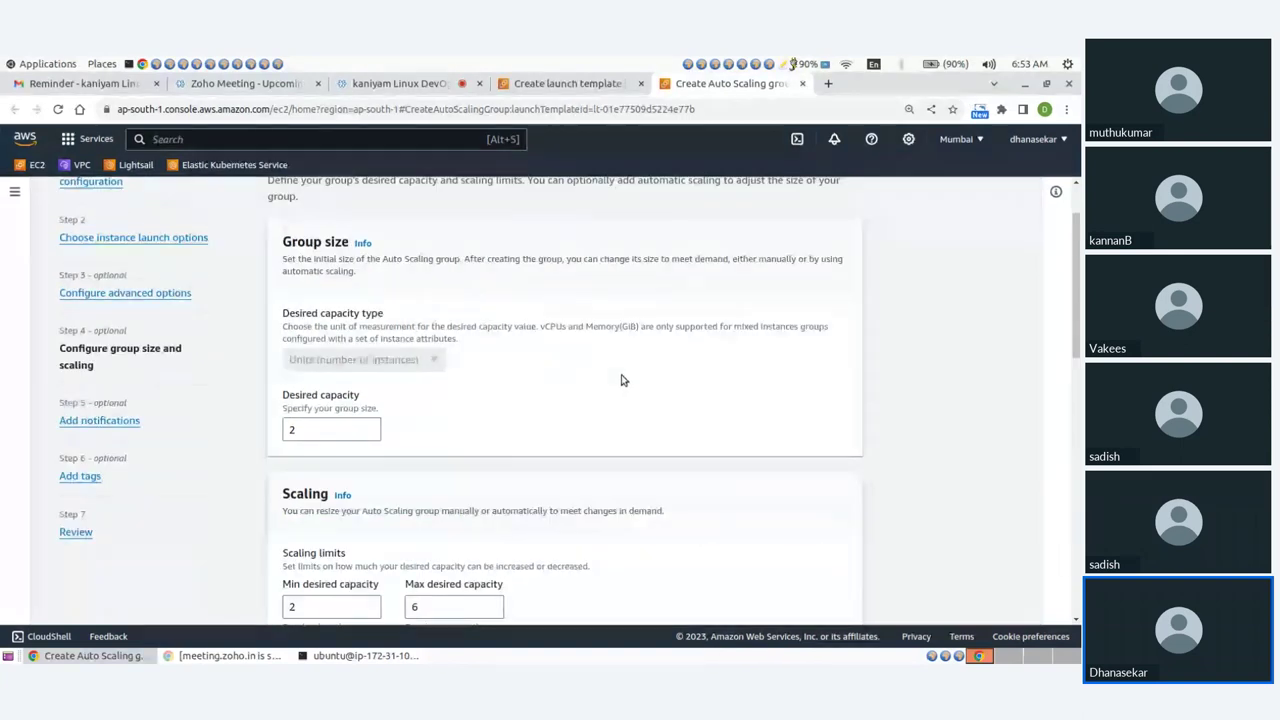
scroll(621, 380, down, 3)
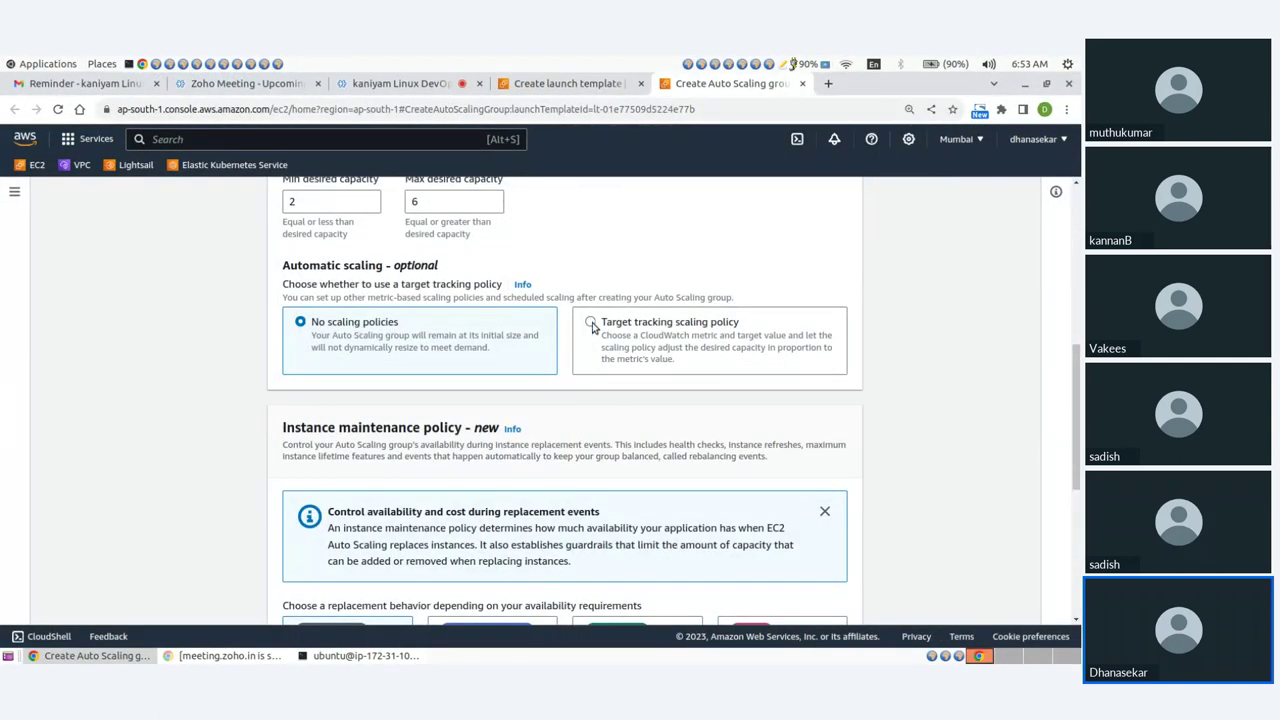
Add a target tracking scaling policy on average CPU with target value 80.
click(591, 323)
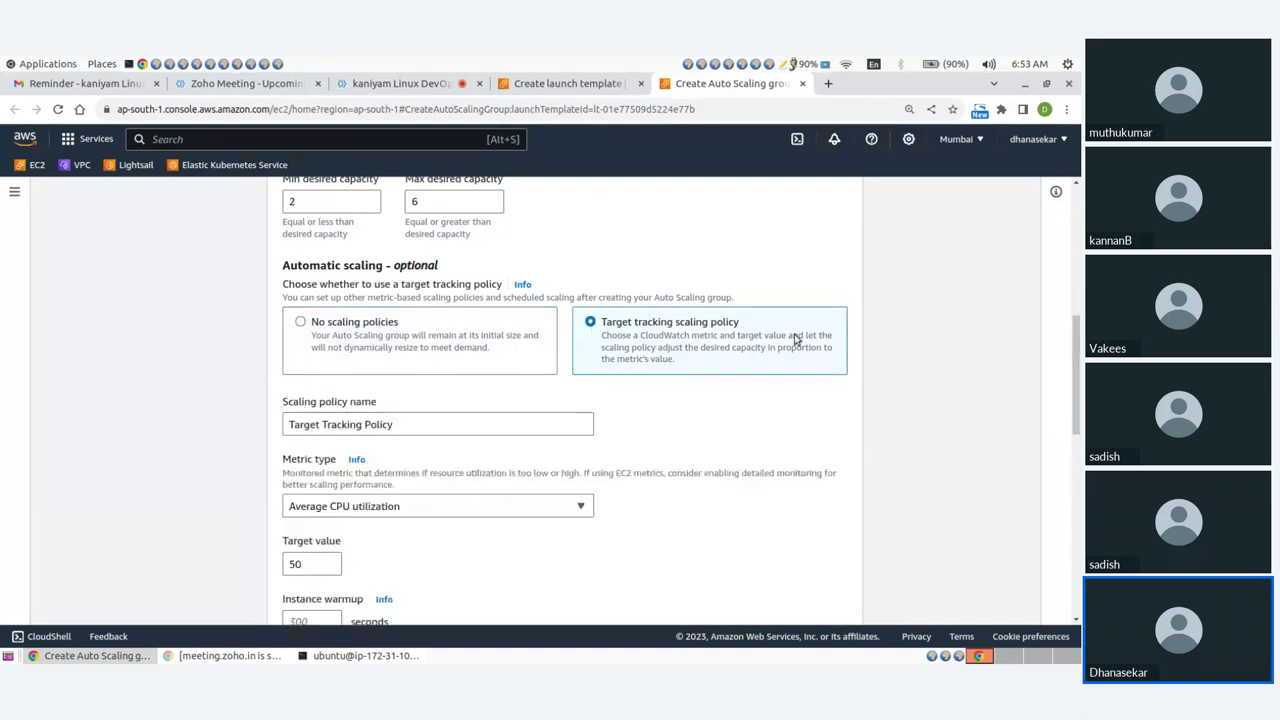
scroll(413, 442, down, 3)
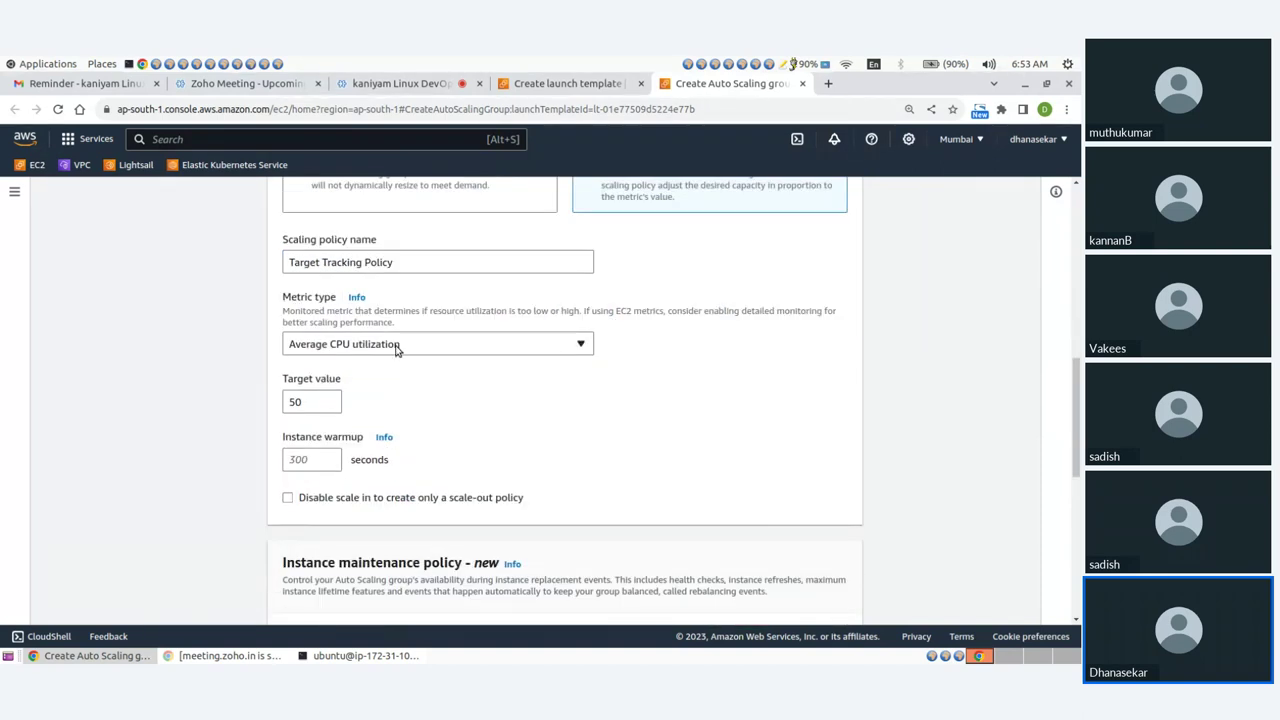
click(311, 403)
drag(311, 403, 256, 401)
click(484, 404)
Choose the launch-before-terminating maintenance policy with a maximum healthy percentage of 100.
scroll(484, 404, down, 5)
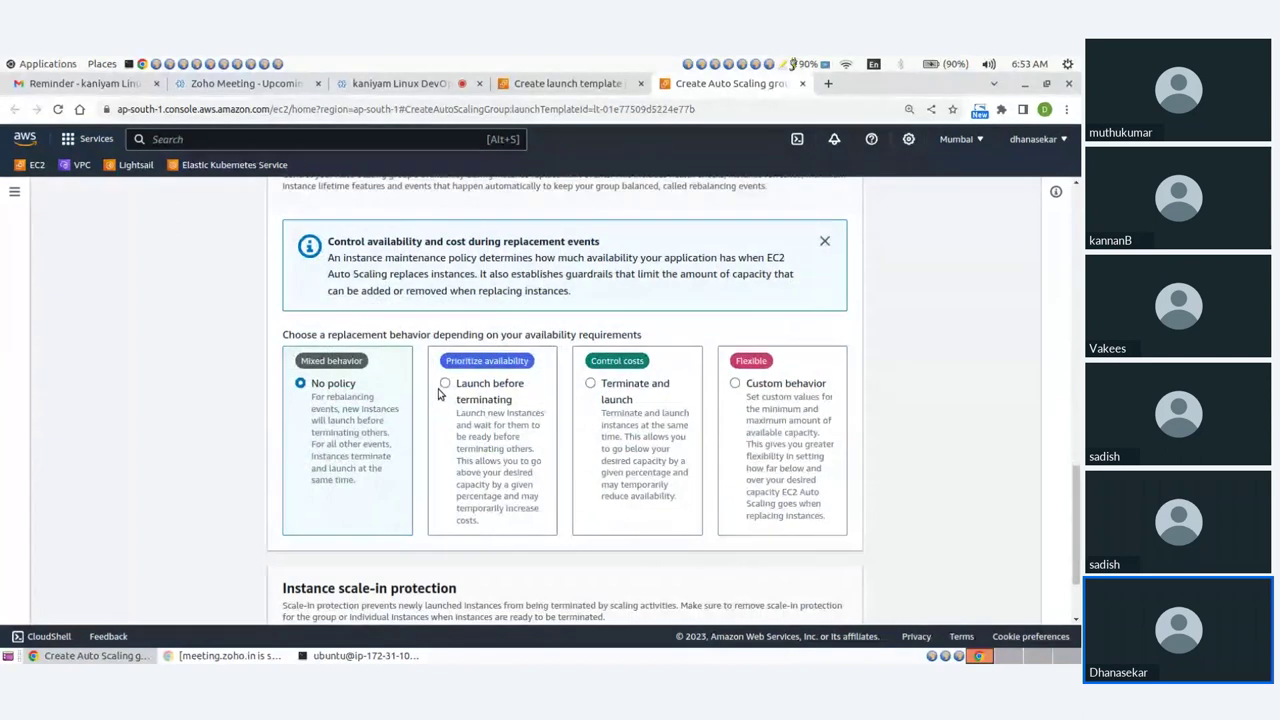
click(446, 384)
scroll(446, 388, down, 2)
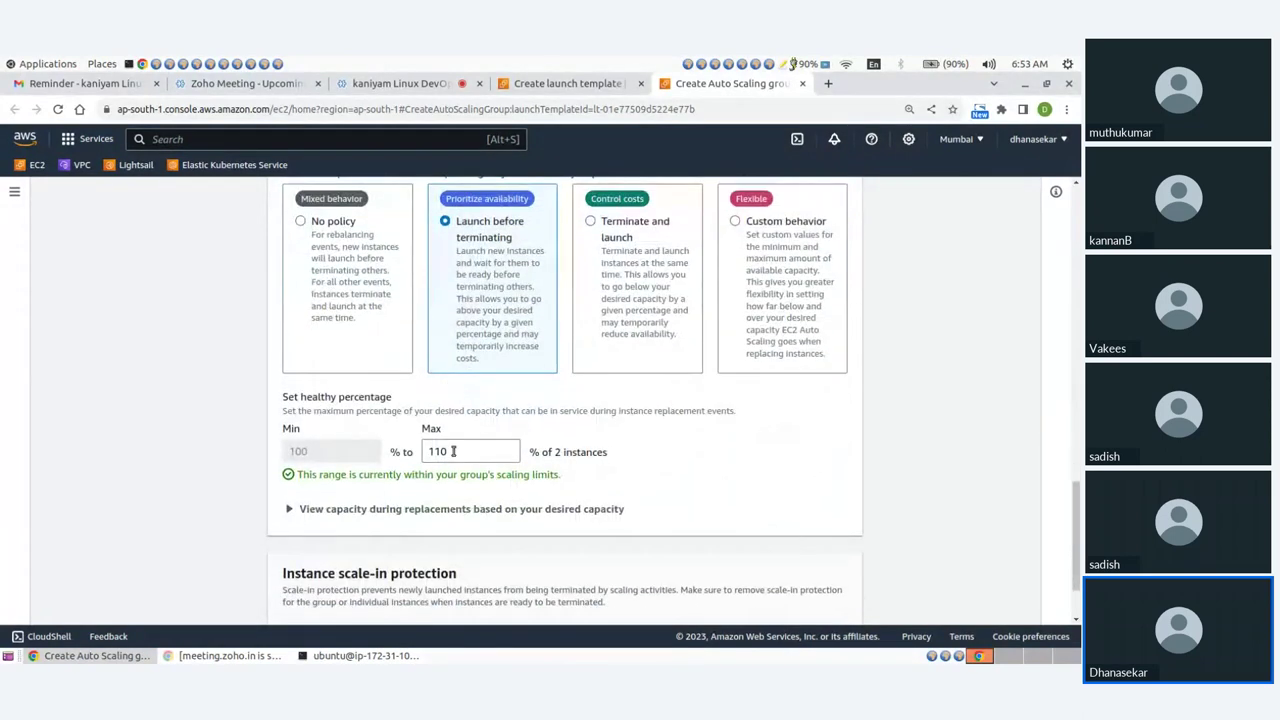
double_click(455, 452)
text(100)
scroll(708, 467, down, 1)
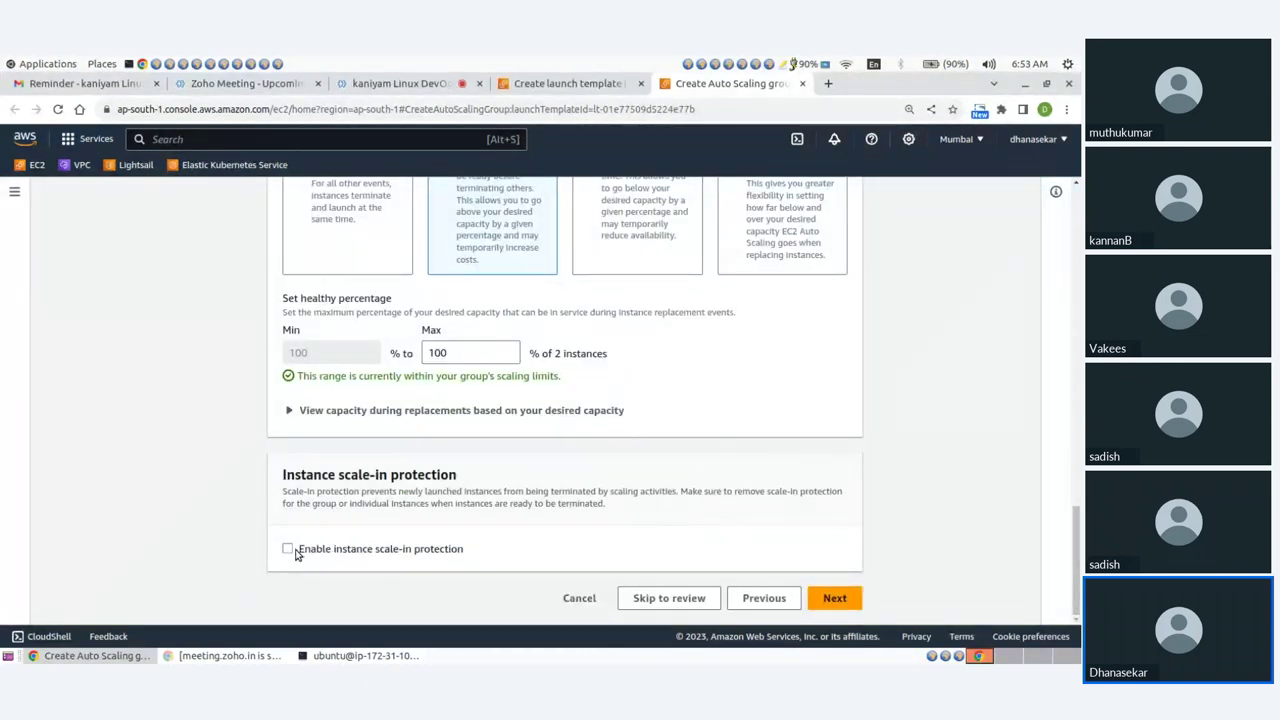
Add a group notification that uses a new SNS topic named ASG.
click(826, 599)
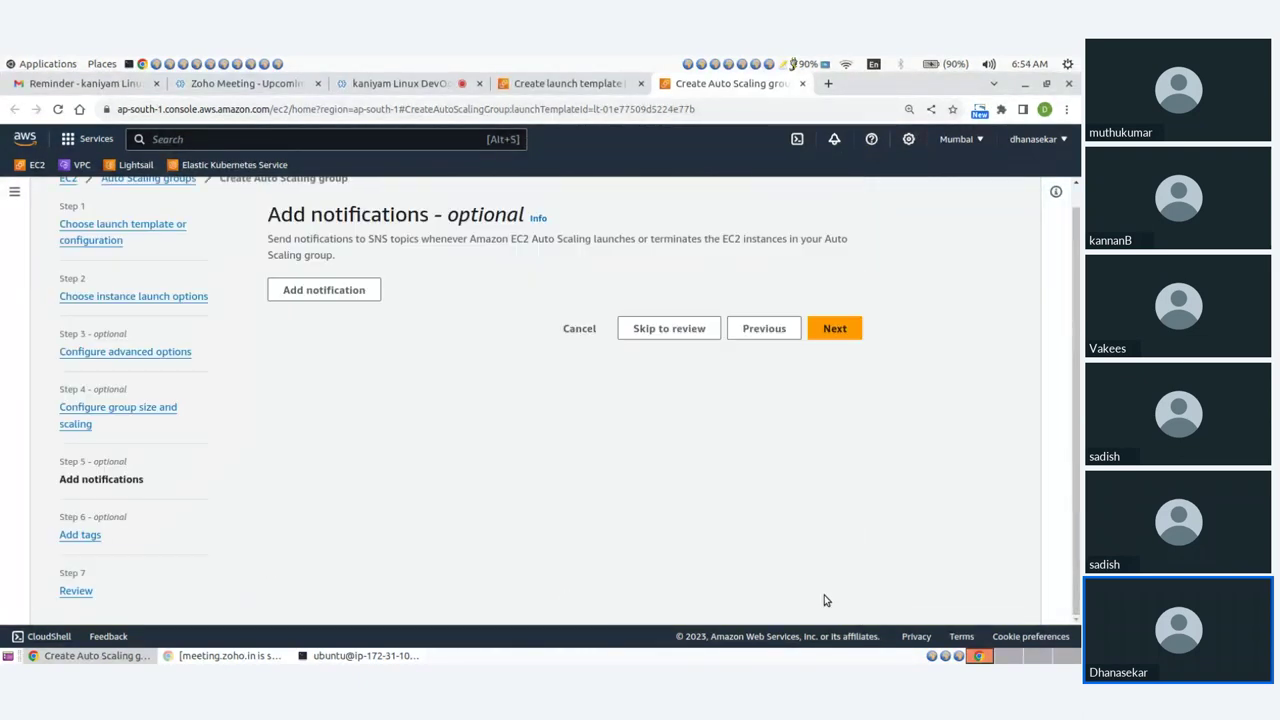
click(322, 296)
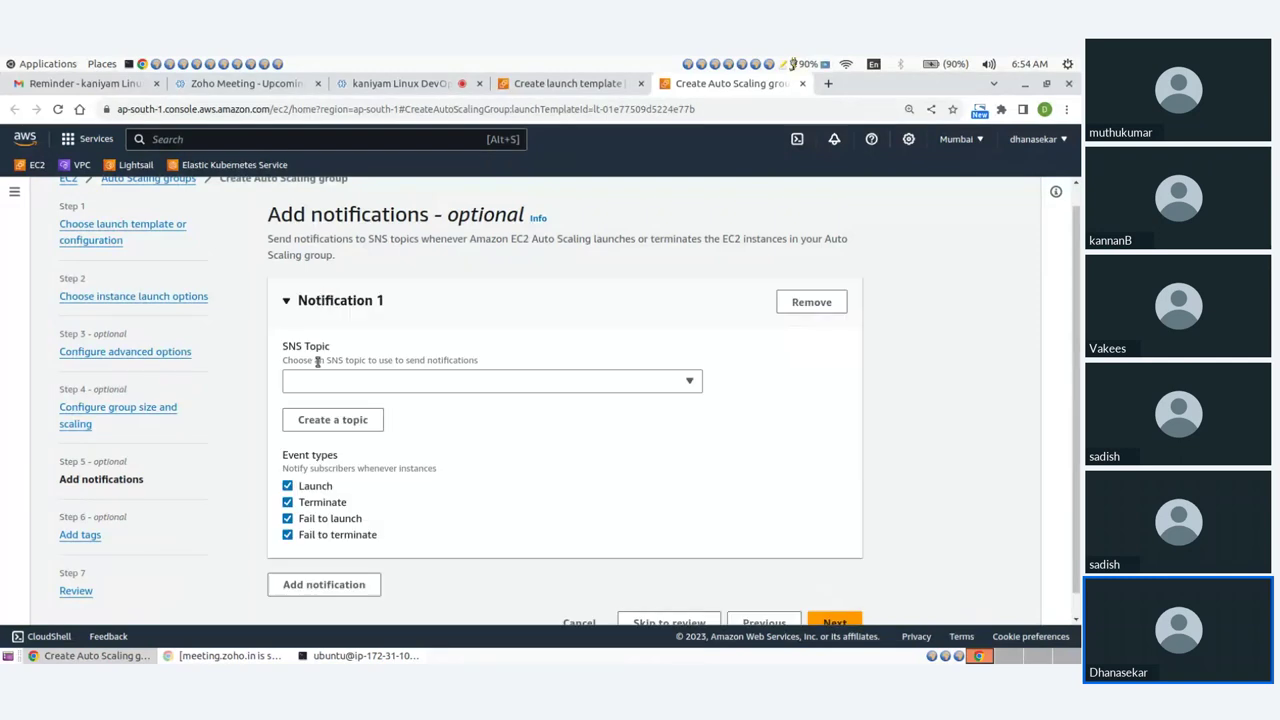
click(319, 424)
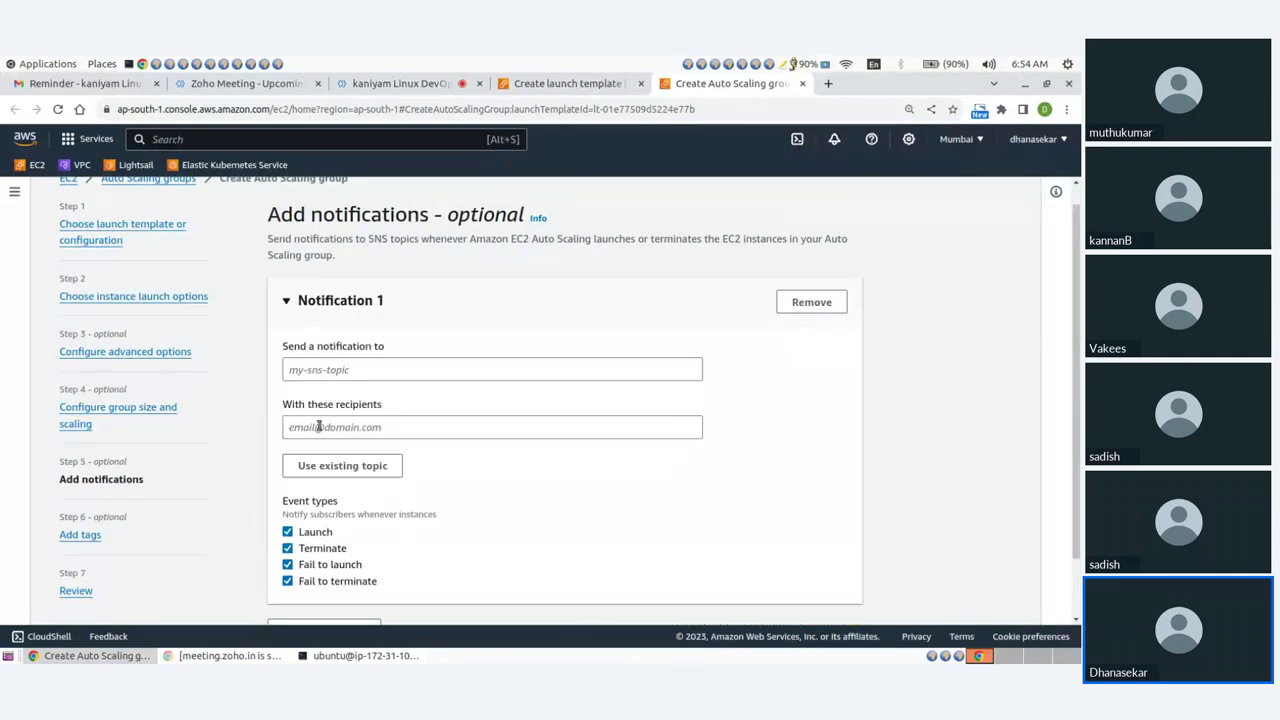
click(324, 372)
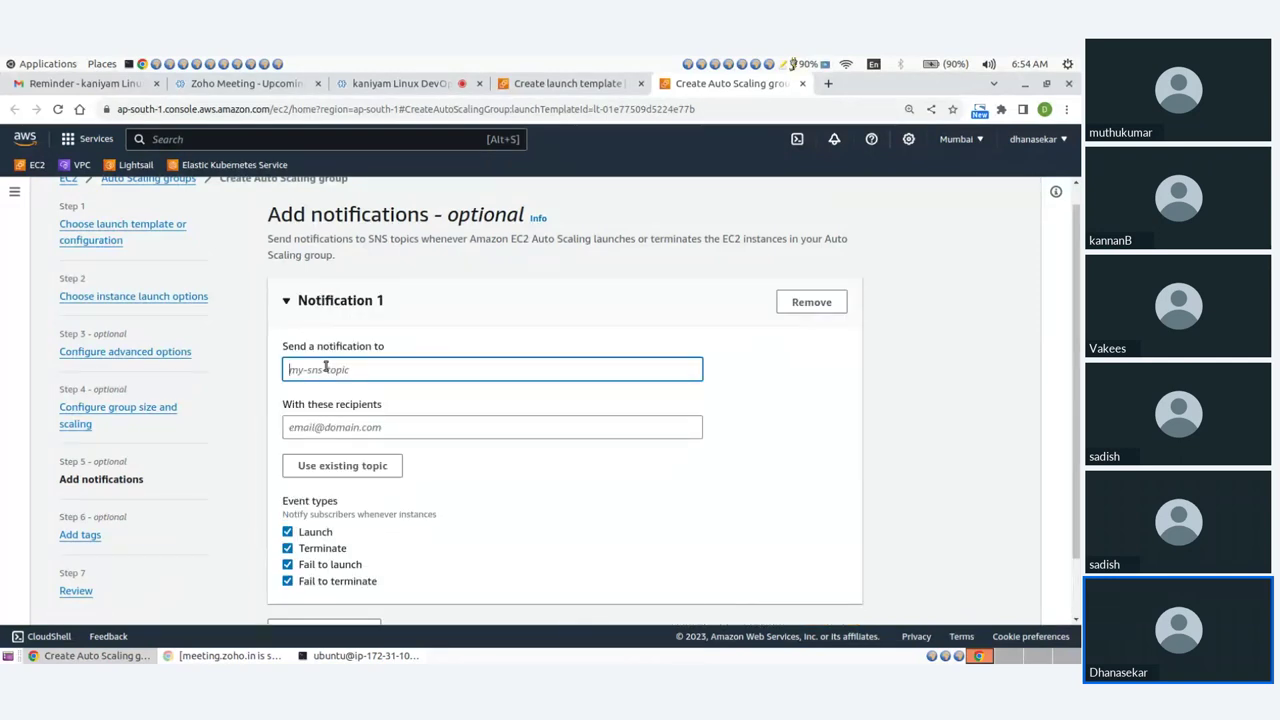
text(ASG)
Enter the recipient's e-mail address, keep only Launch and Terminate events, and continue to tags.
click(320, 427)
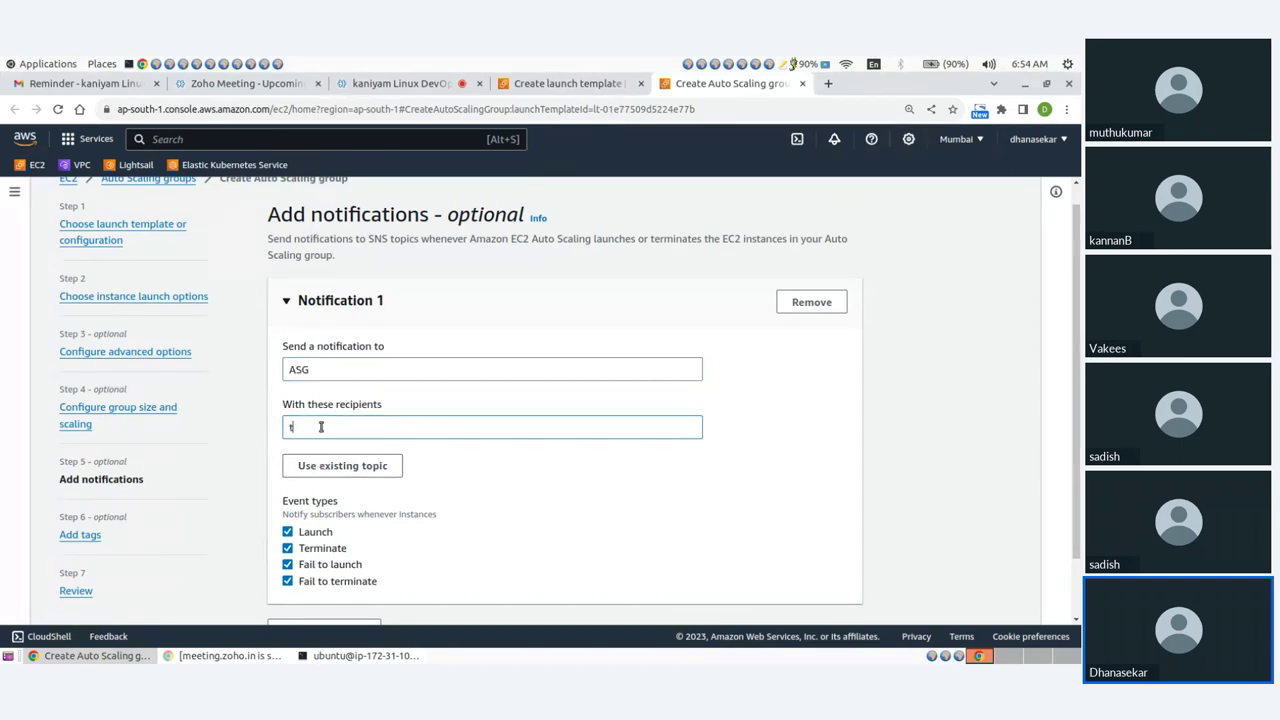
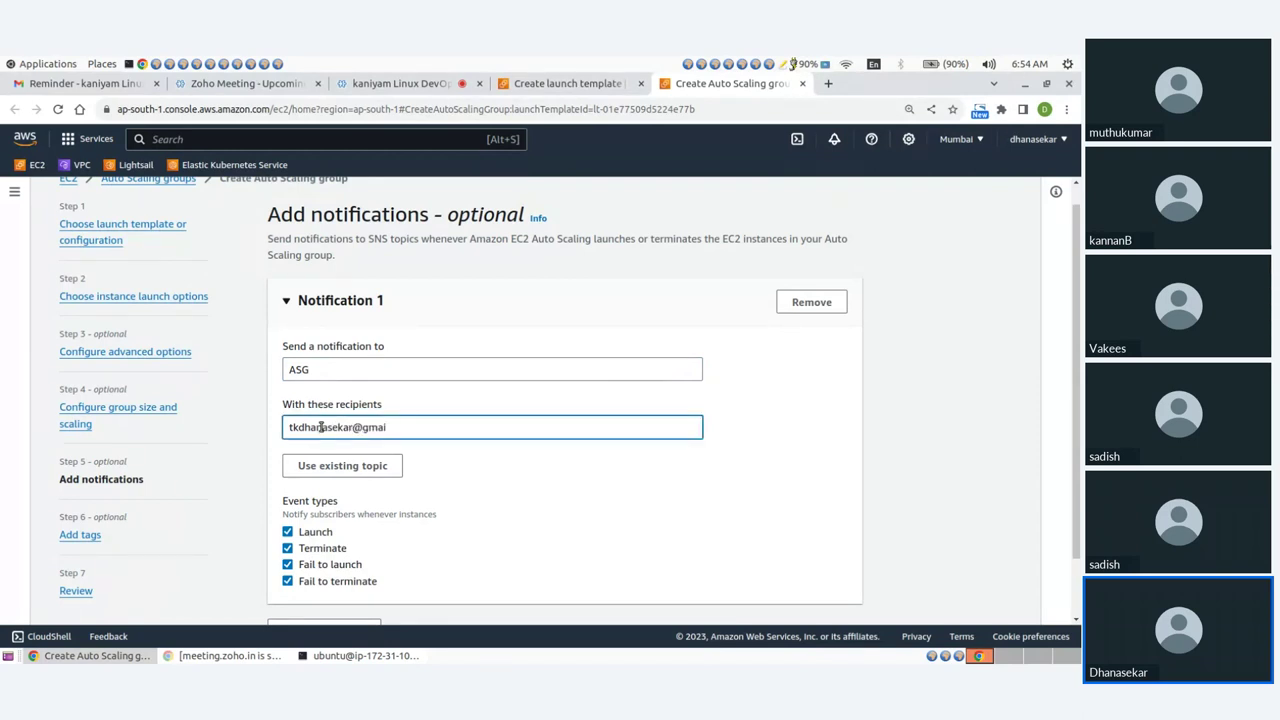
click(288, 564)
click(288, 581)
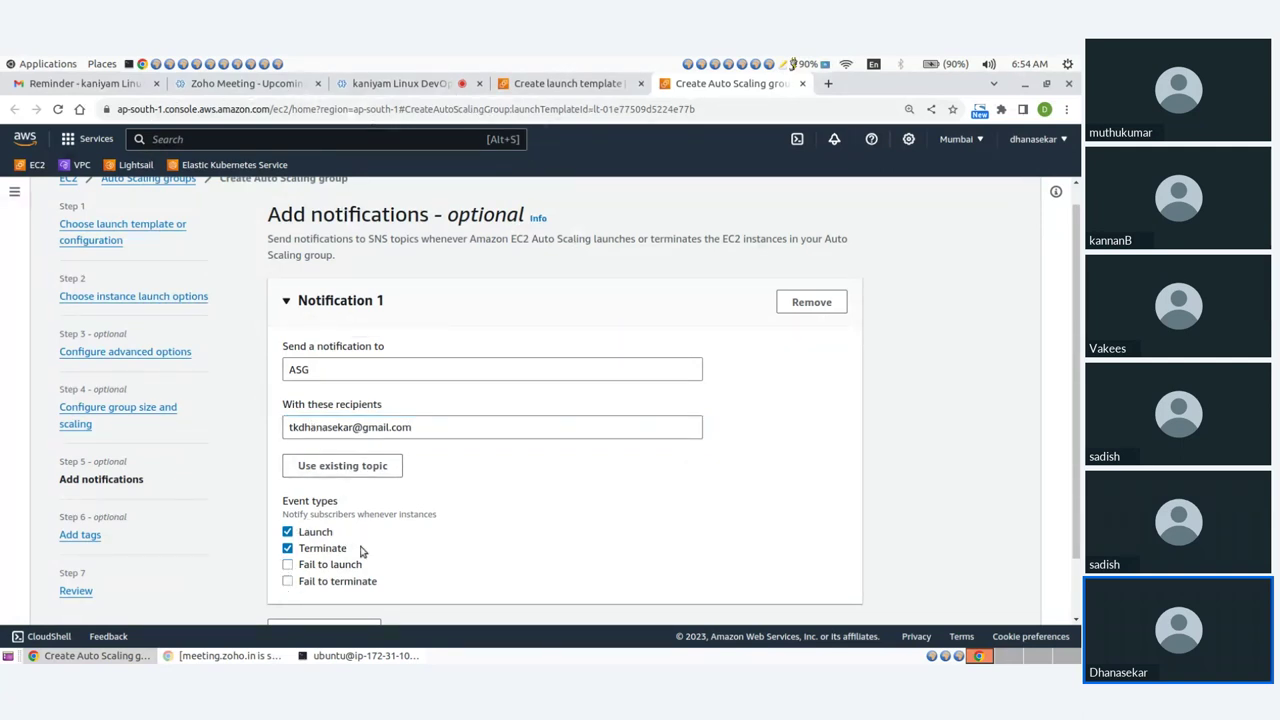
scroll(480, 515, down, 1)
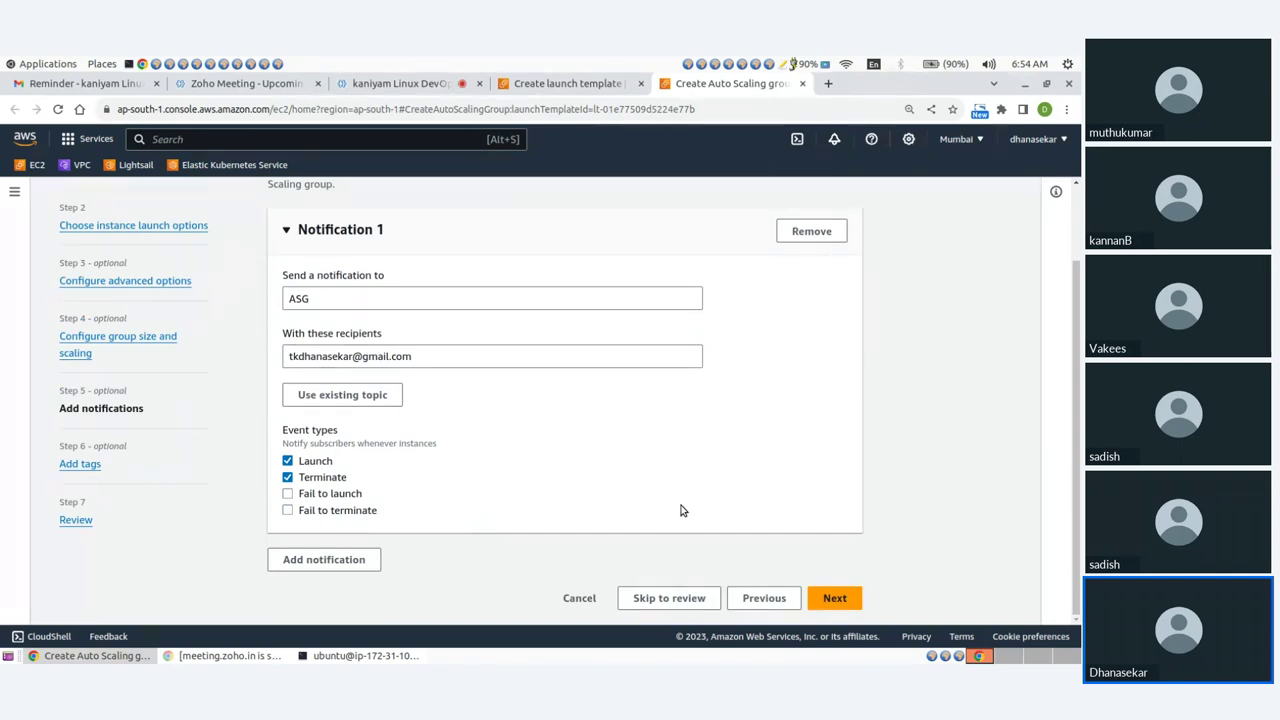
click(830, 598)
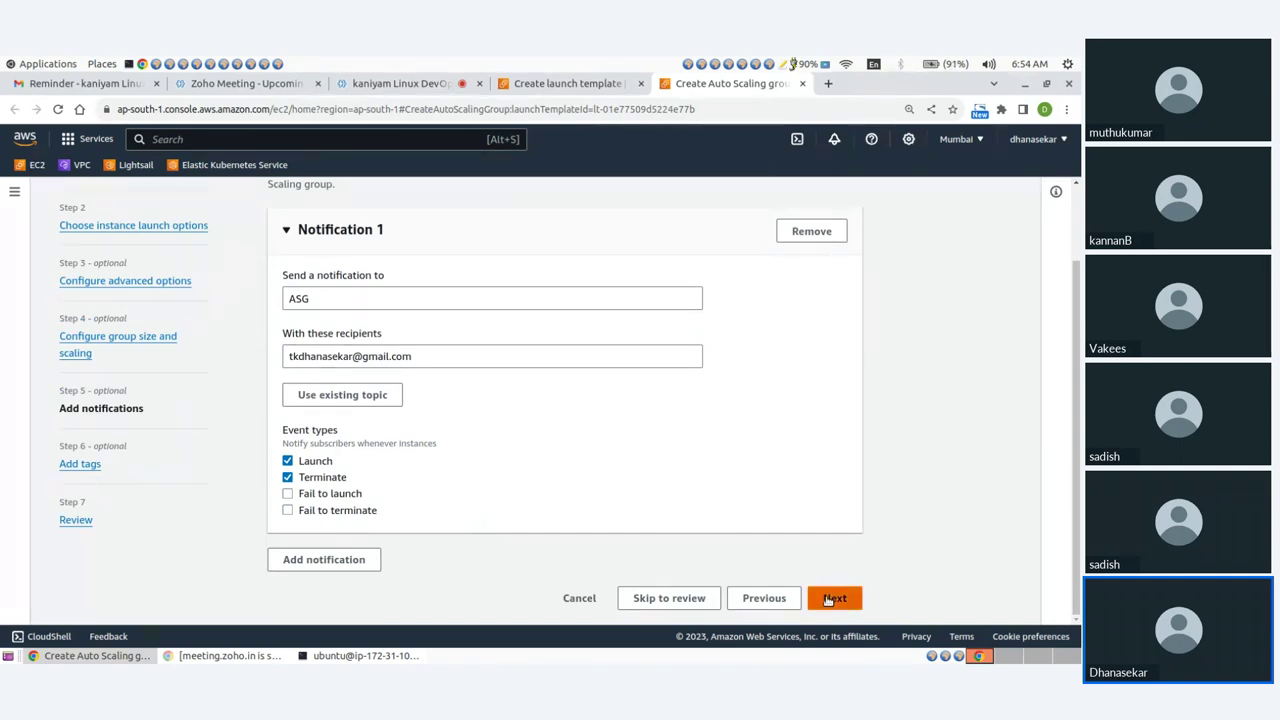
click(330, 468)
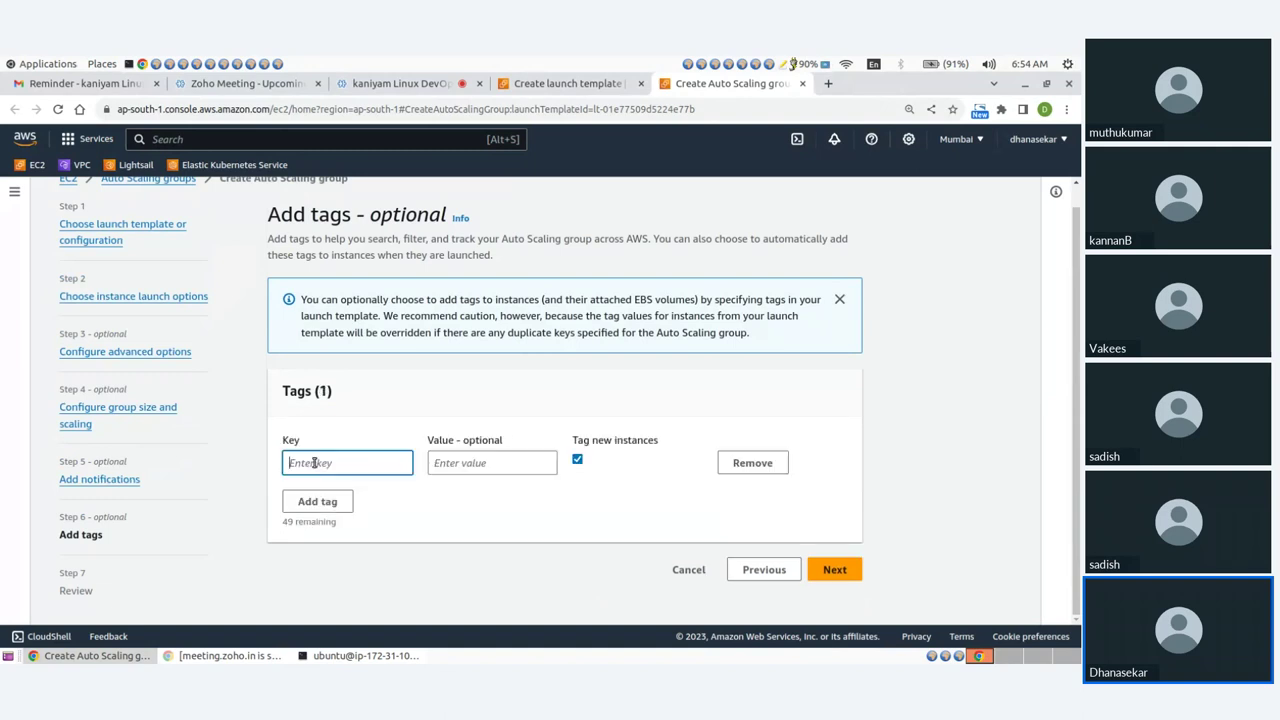
Add a tag with key Name and value ASG.
text(Name)
key(Tab)
text(A)
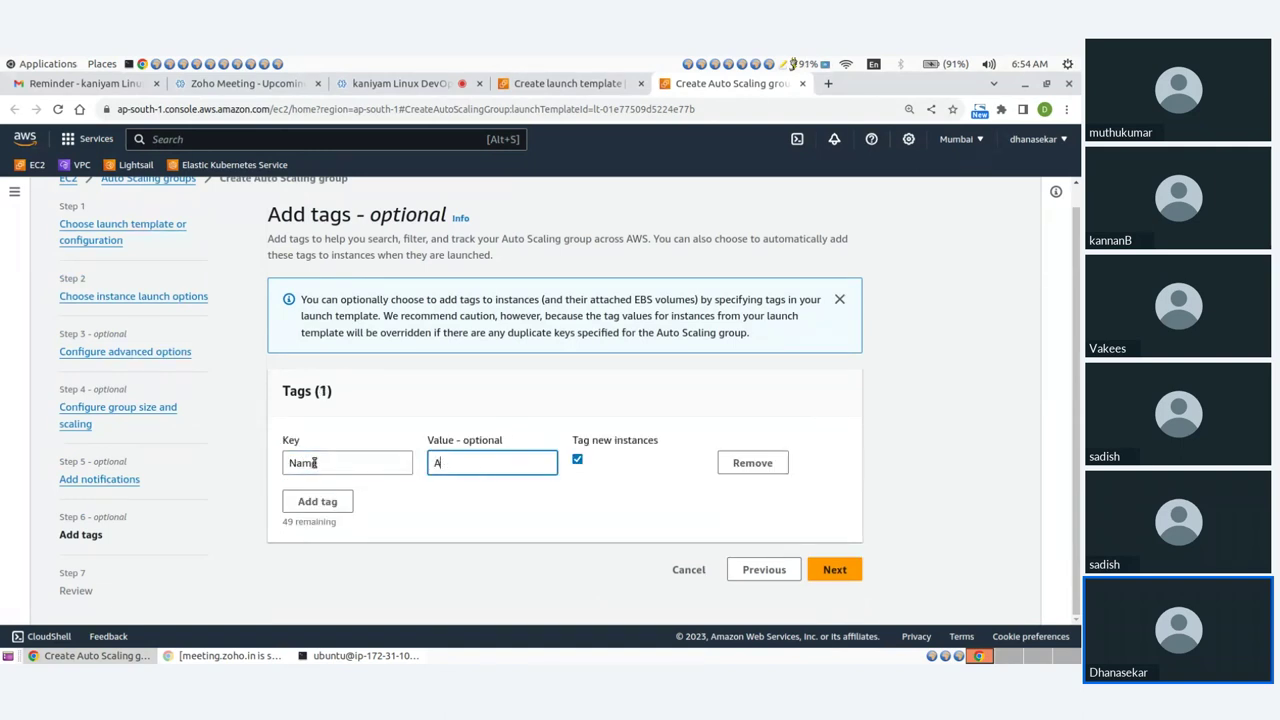
click(505, 526)
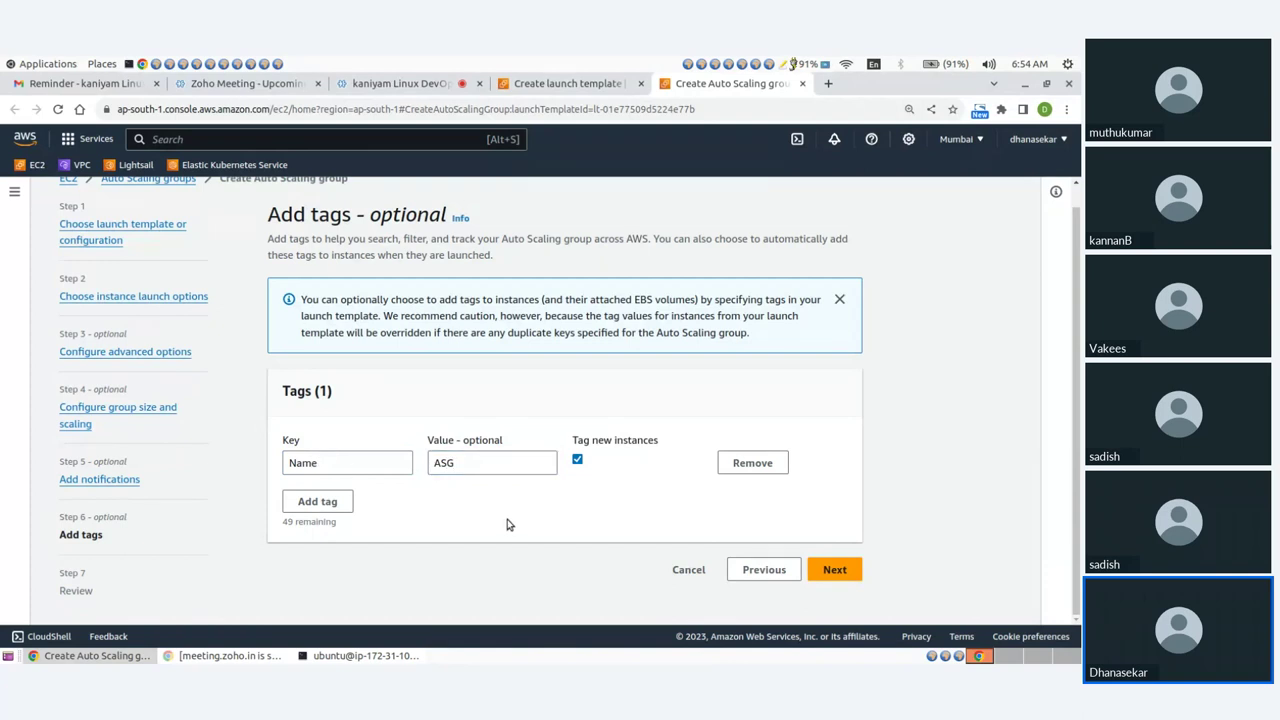
Review the group settings and create Auto Scaling group ASG.
click(836, 570)
scroll(549, 429, down, 5)
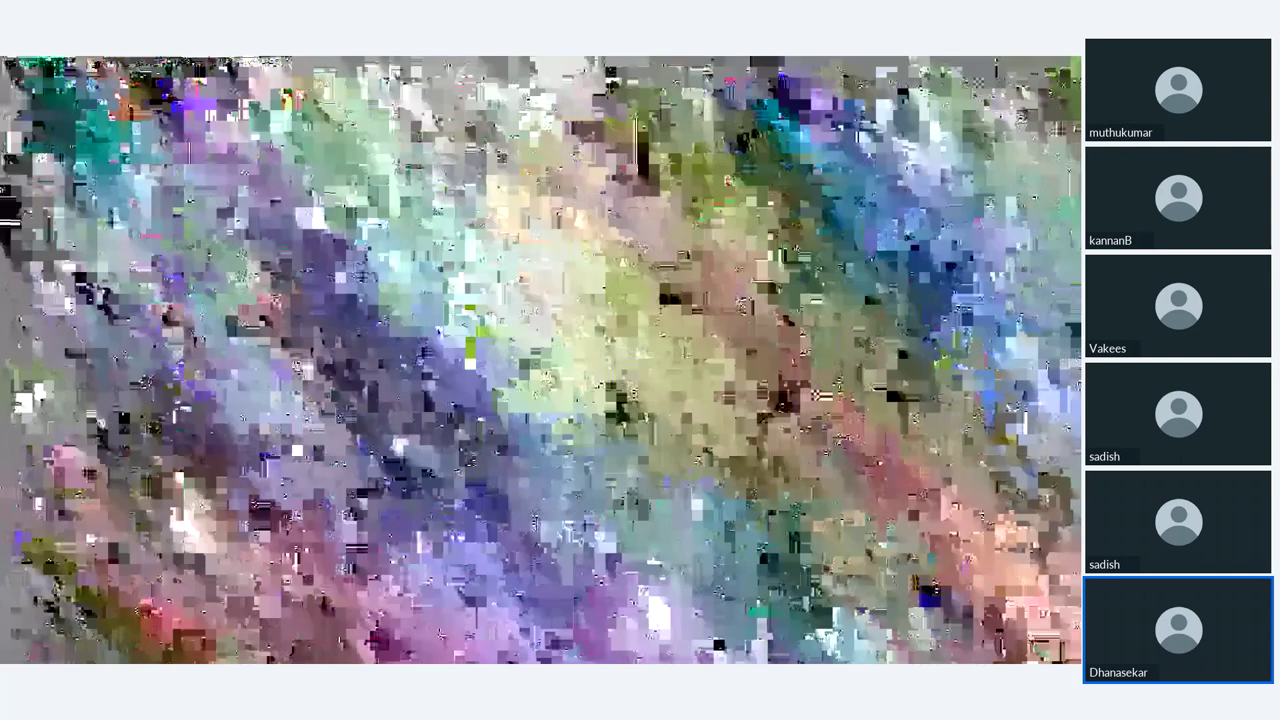
scroll(217, 423, down, 4)
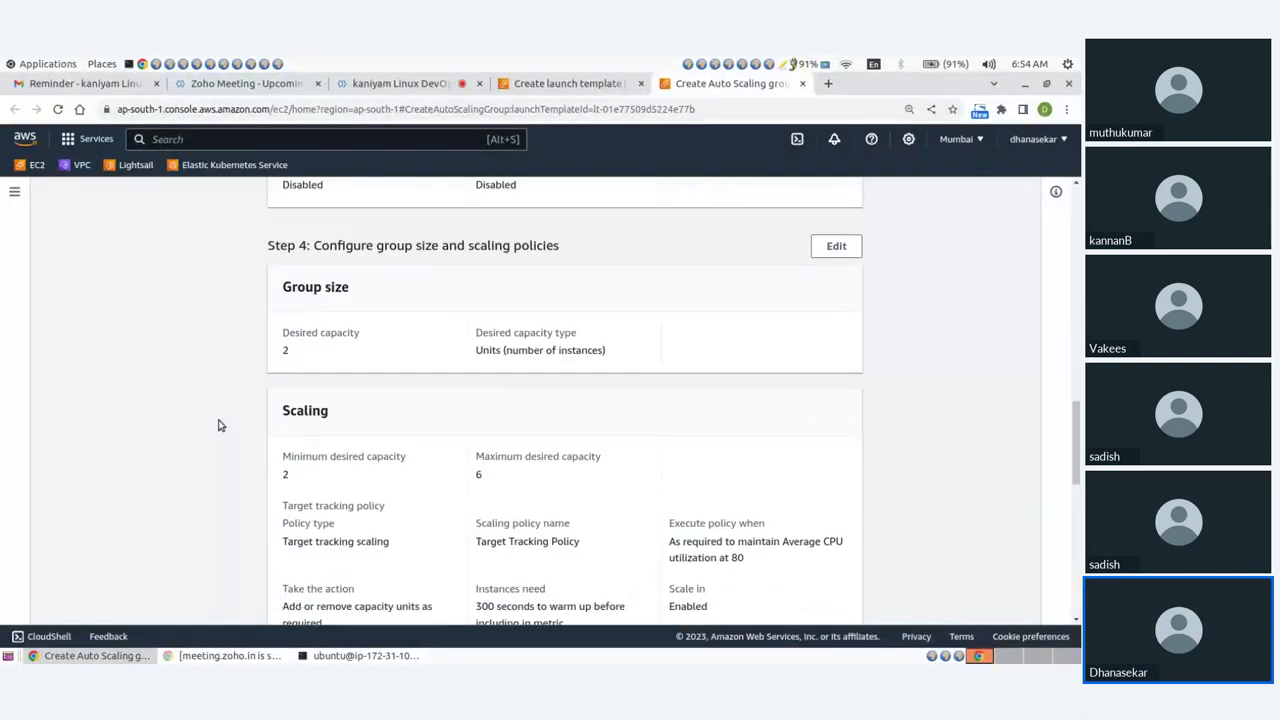
scroll(218, 425, down, 7)
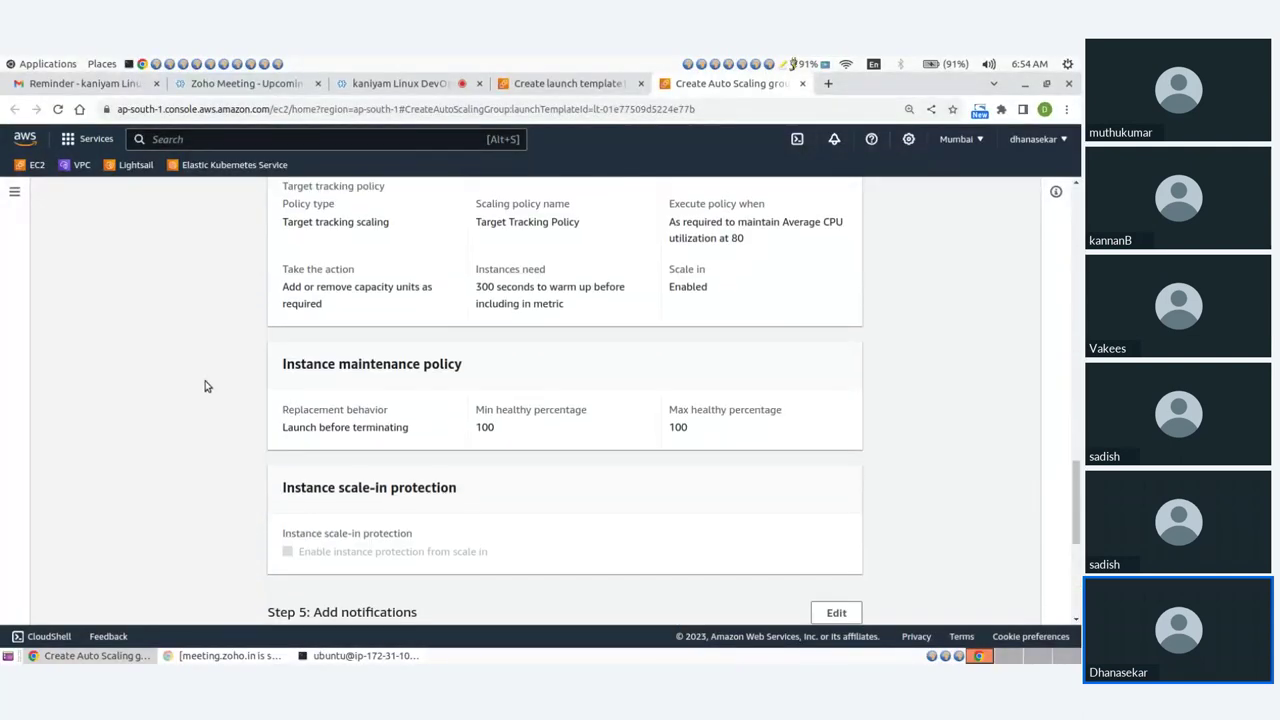
scroll(205, 386, down, 2)
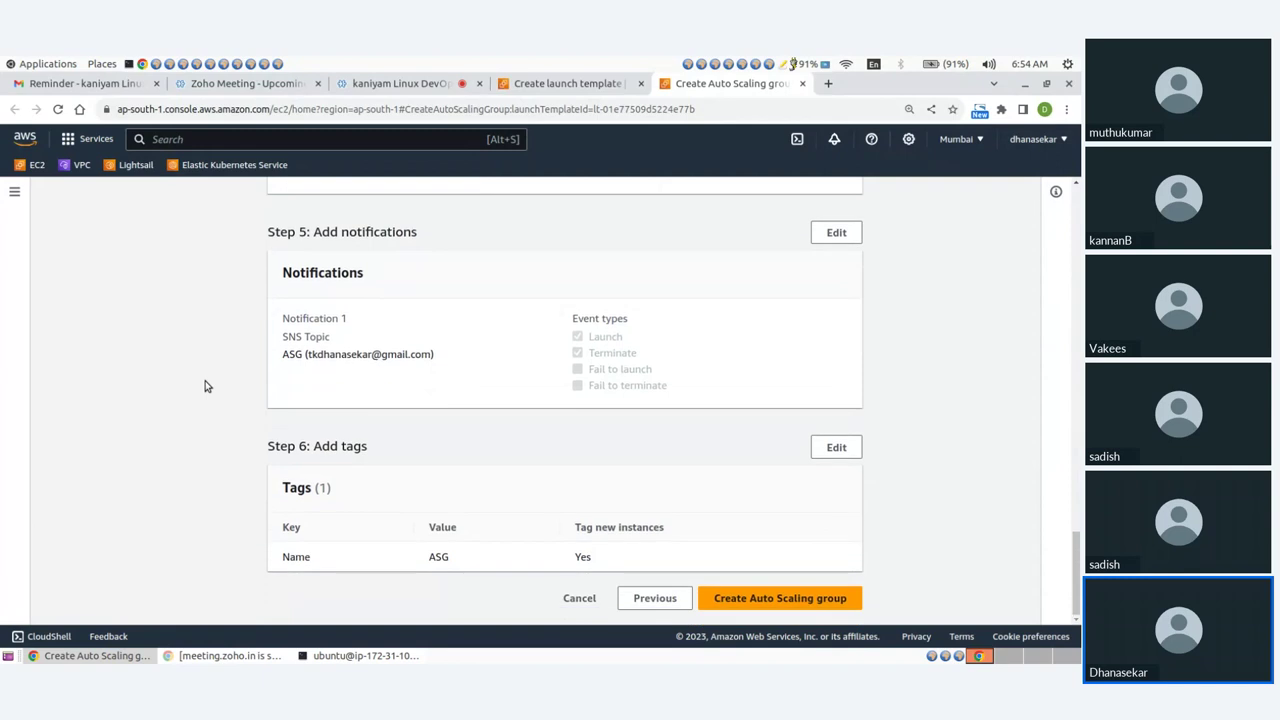
click(740, 600)
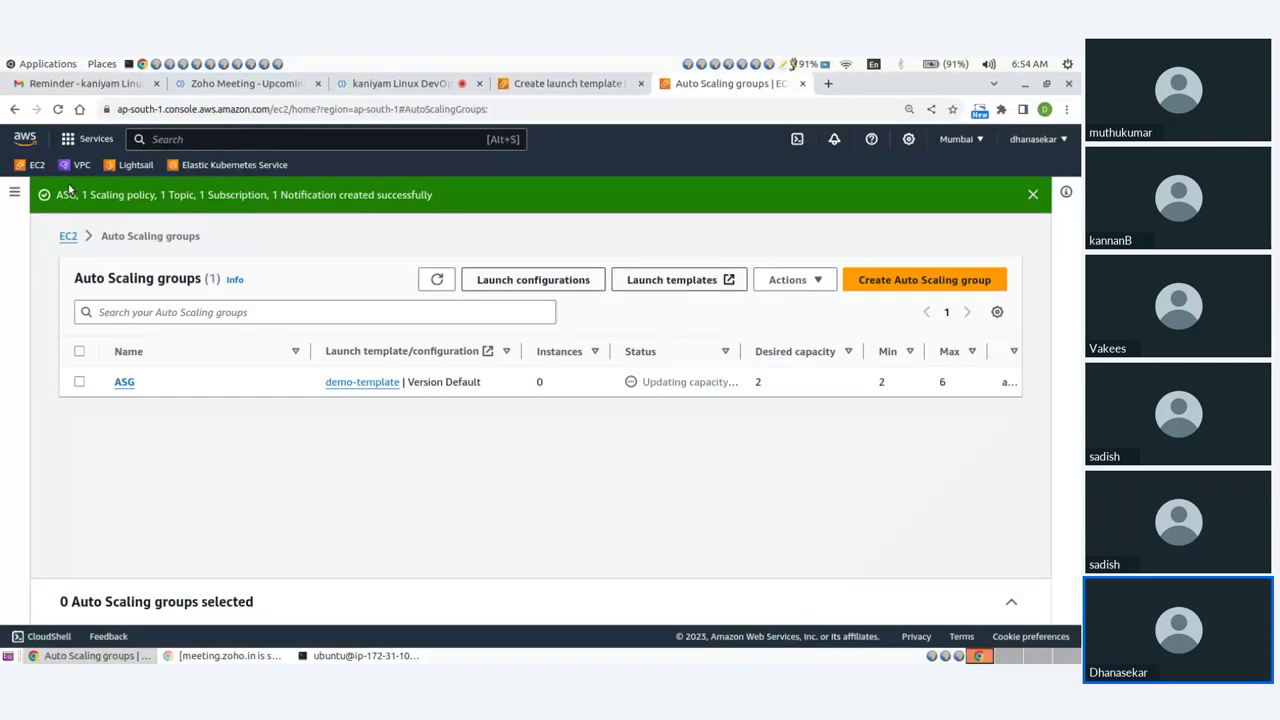
Confirm the ASG topic subscription from the AWS Notification email in Gmail, then return to Auto Scaling groups.
click(86, 83)
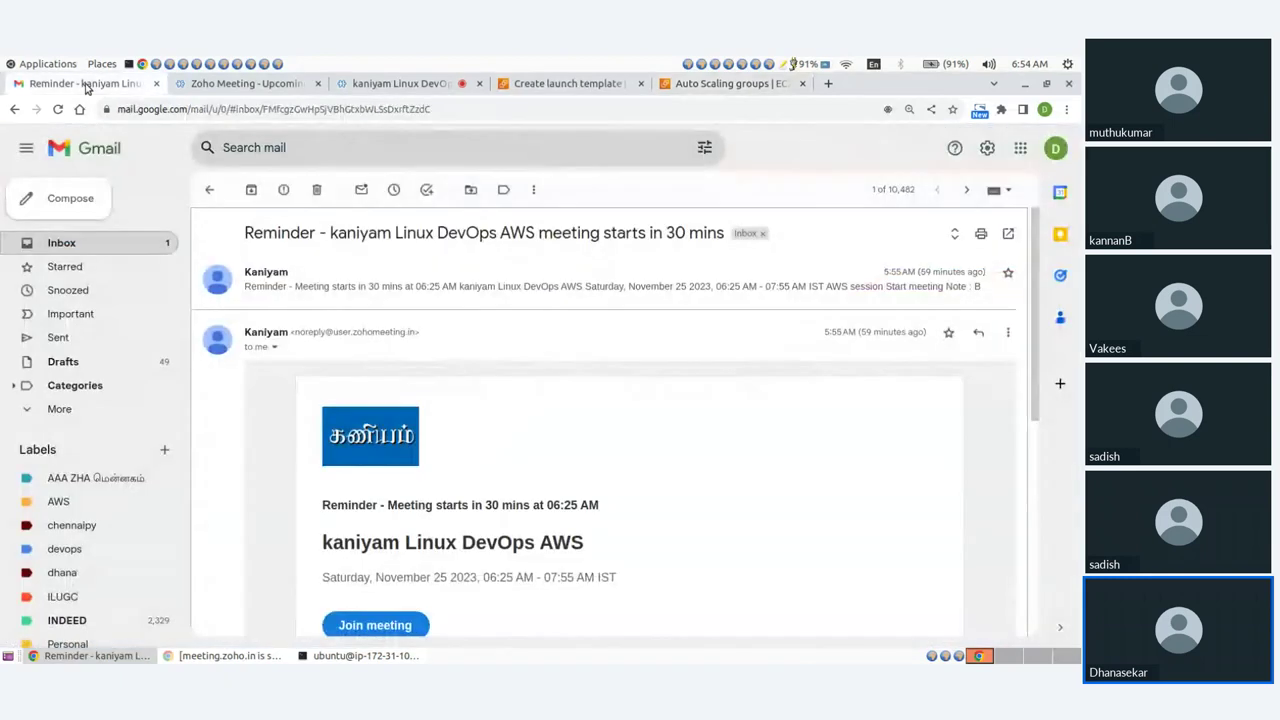
click(62, 243)
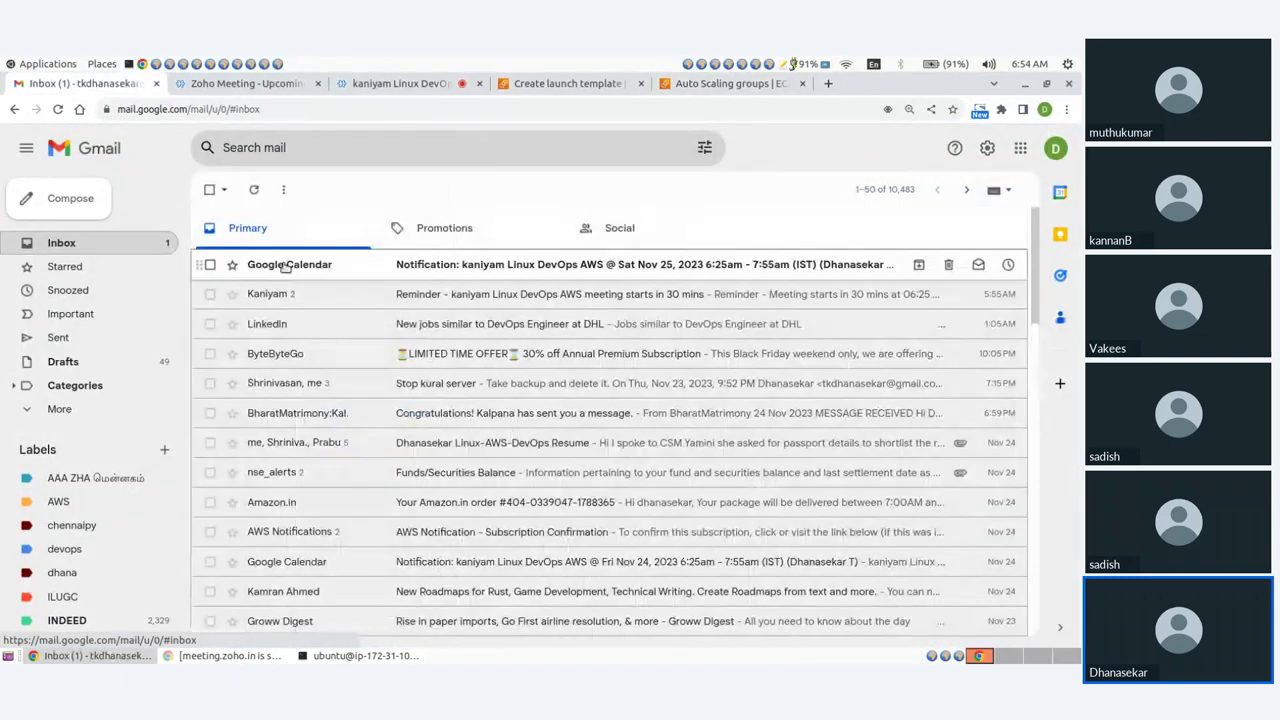
click(443, 265)
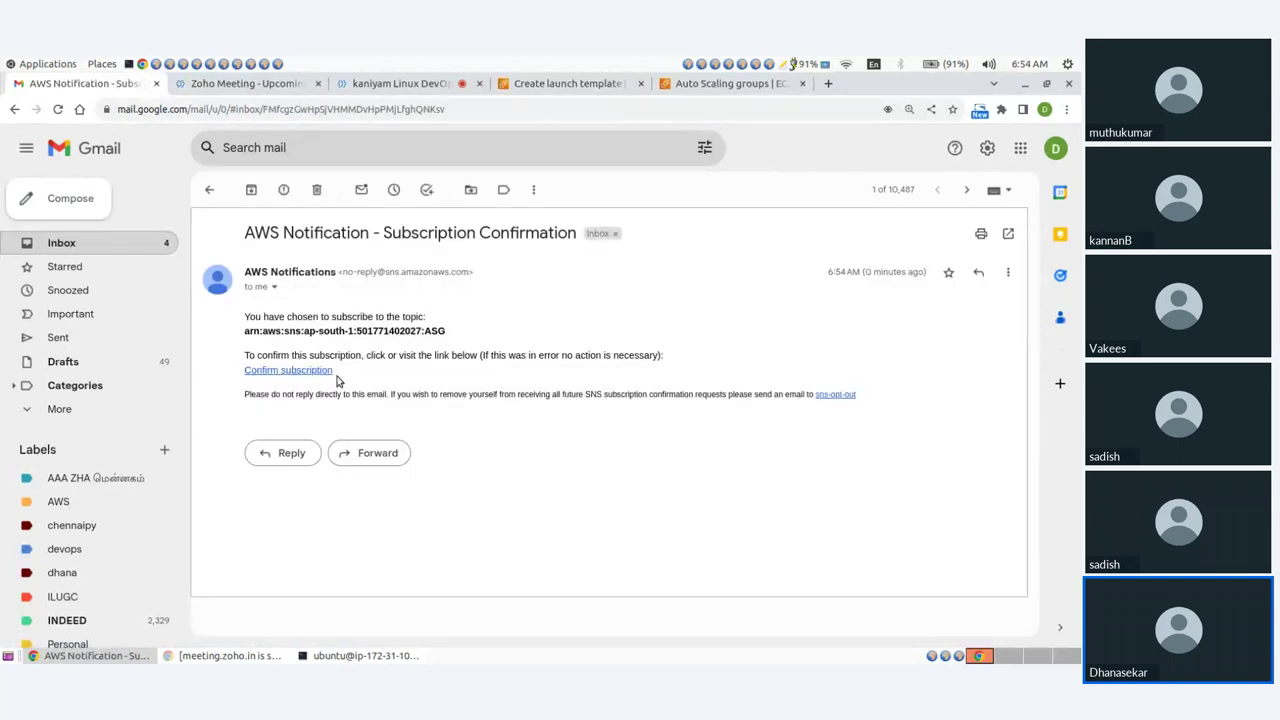
click(300, 370)
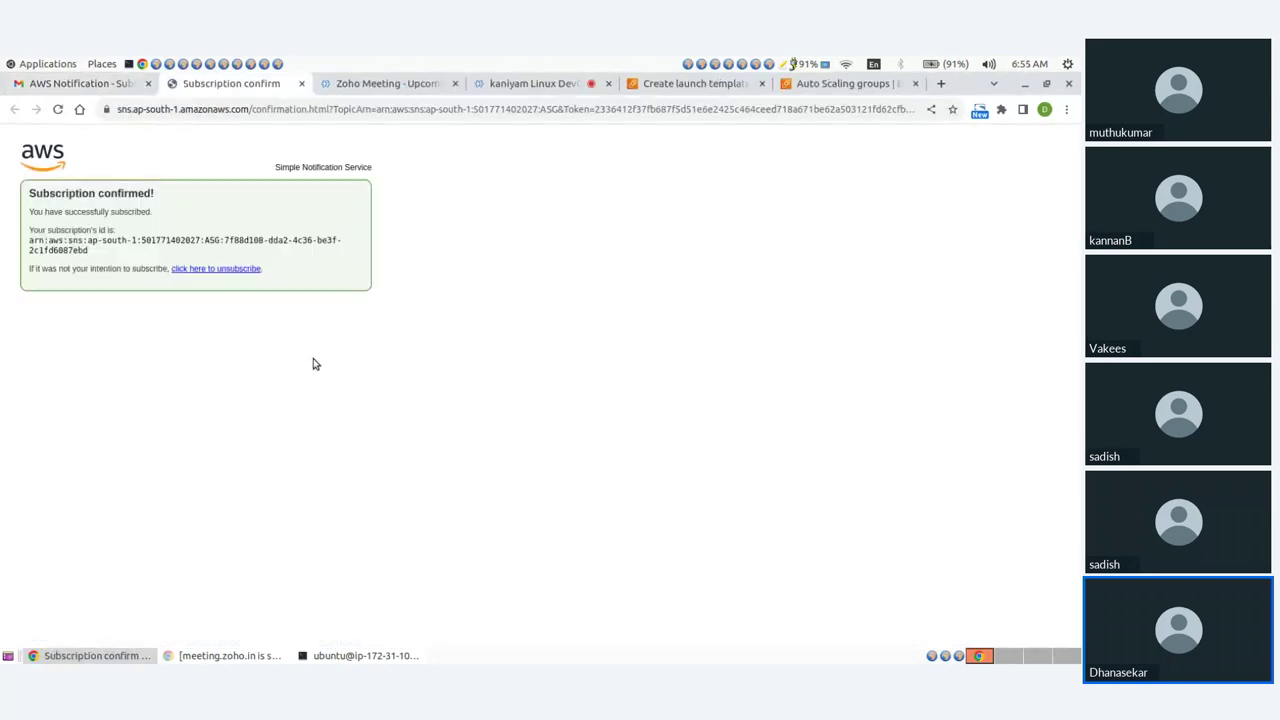
click(815, 83)
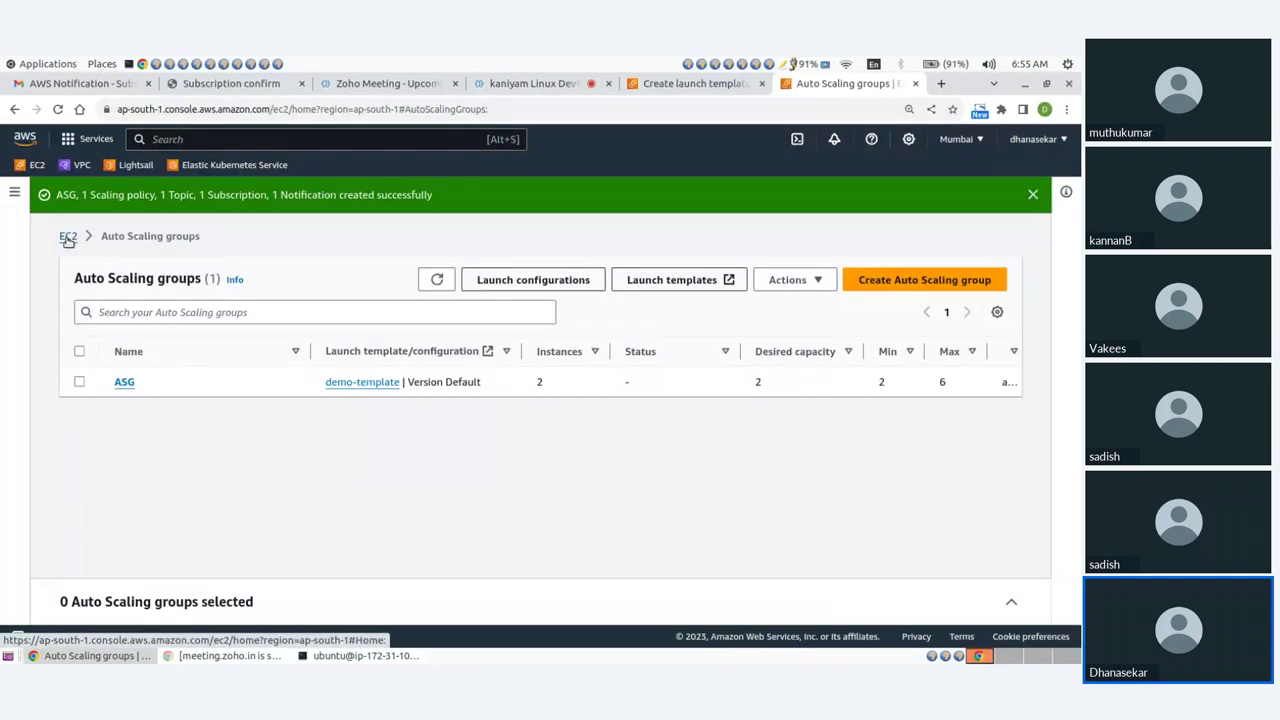
Show the running instances from the EC2 dashboard, refreshing to see the two new ASG instances.
click(68, 238)
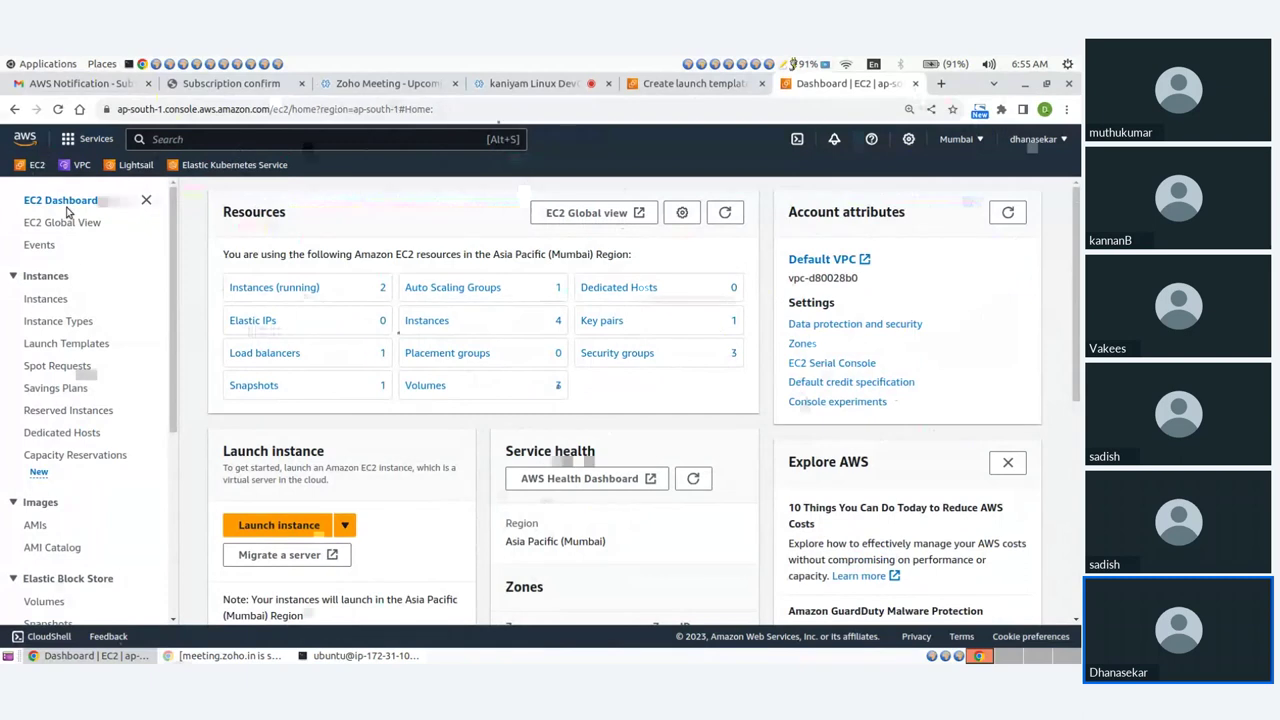
click(272, 288)
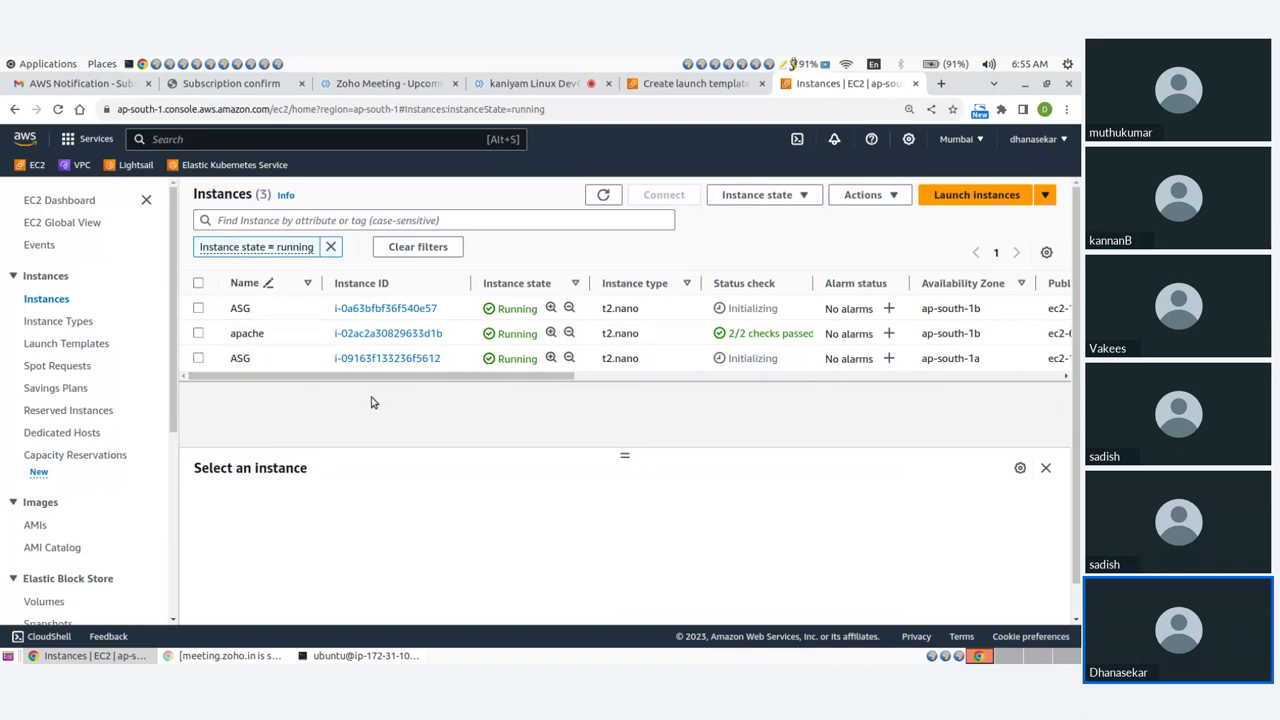
click(603, 194)
scroll(75, 570, down, 3)
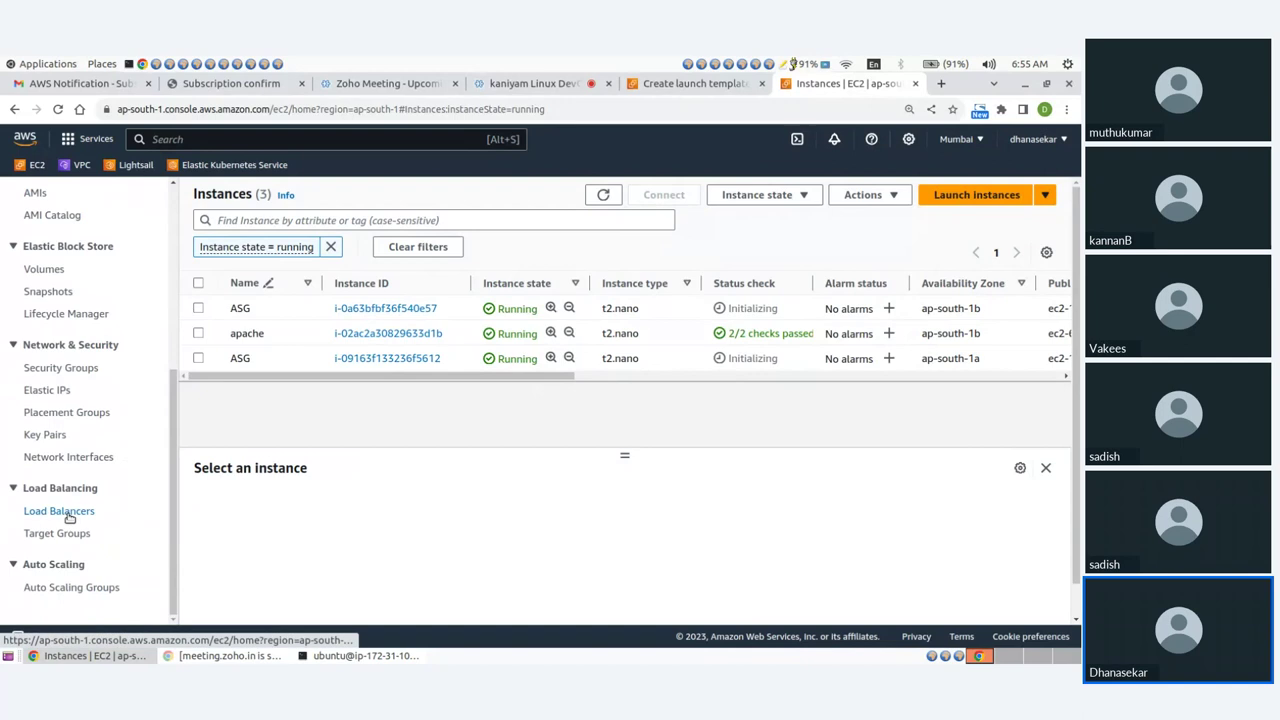
click(66, 512)
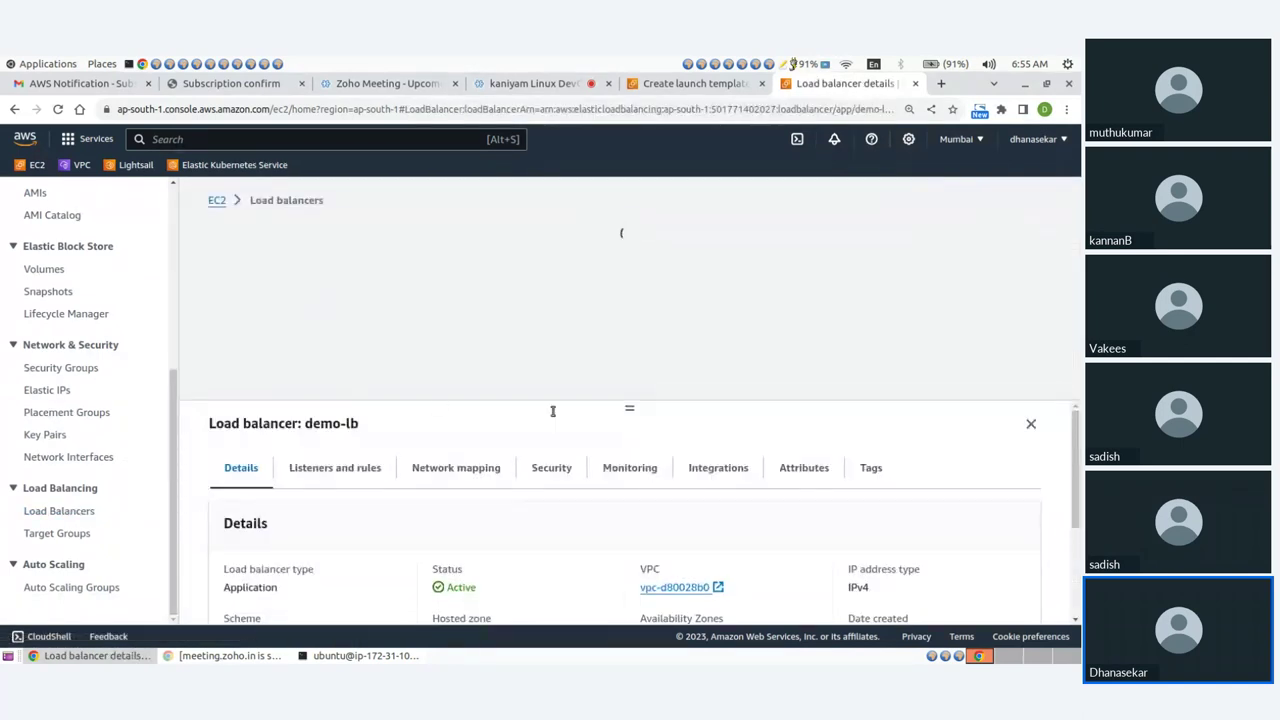
Load demo-lb's copied DNS name in a new browser tab to check it serves the ASG page.
click(648, 510)
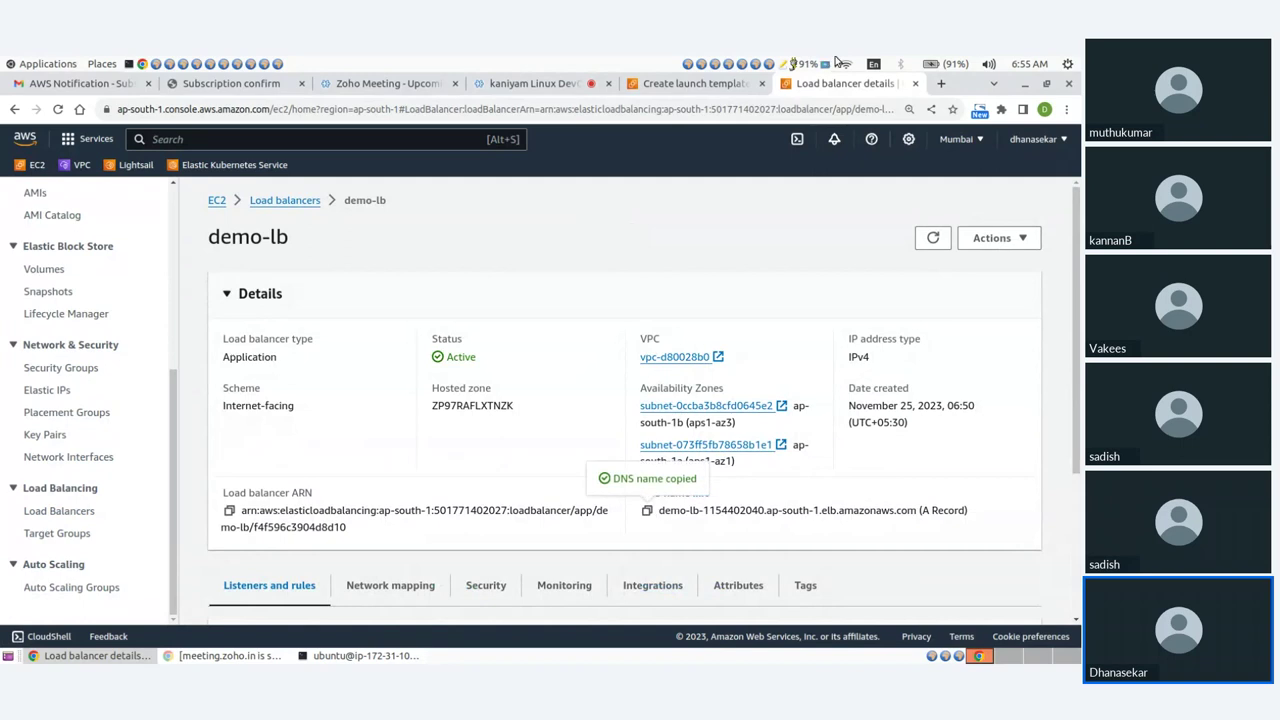
key(ctrl+t)
key(ctrl+v)
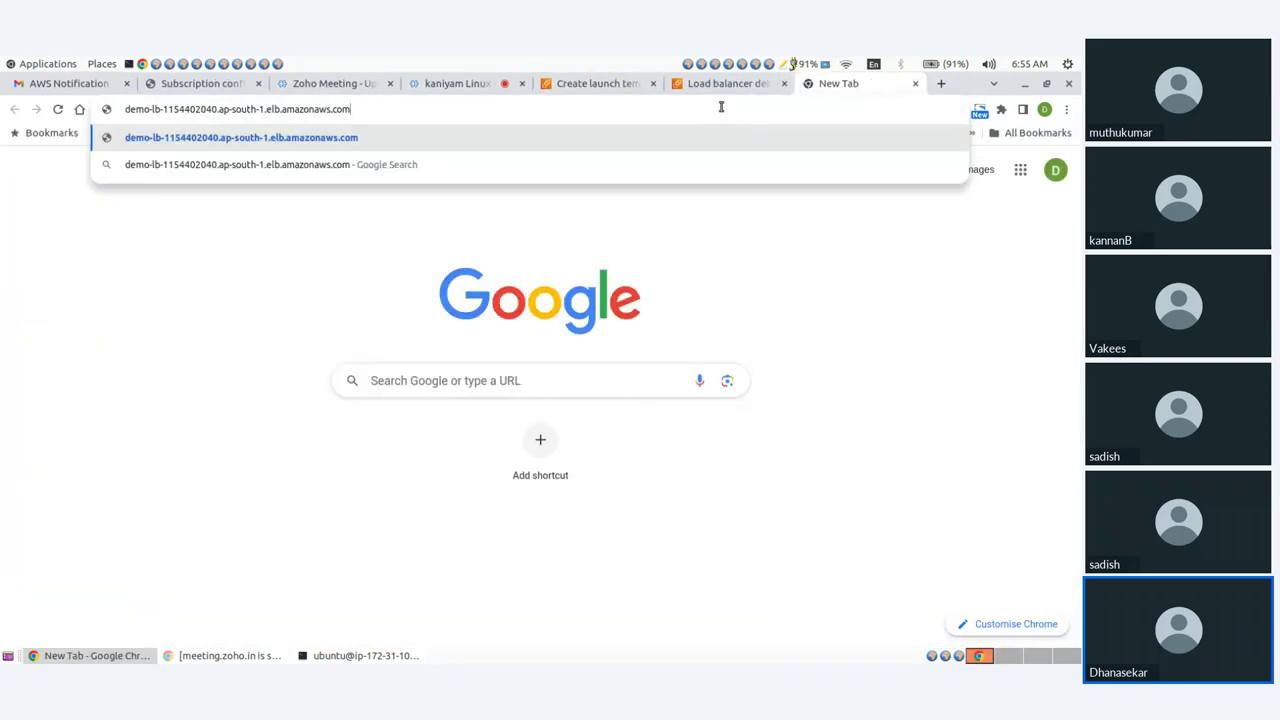
key(Return)
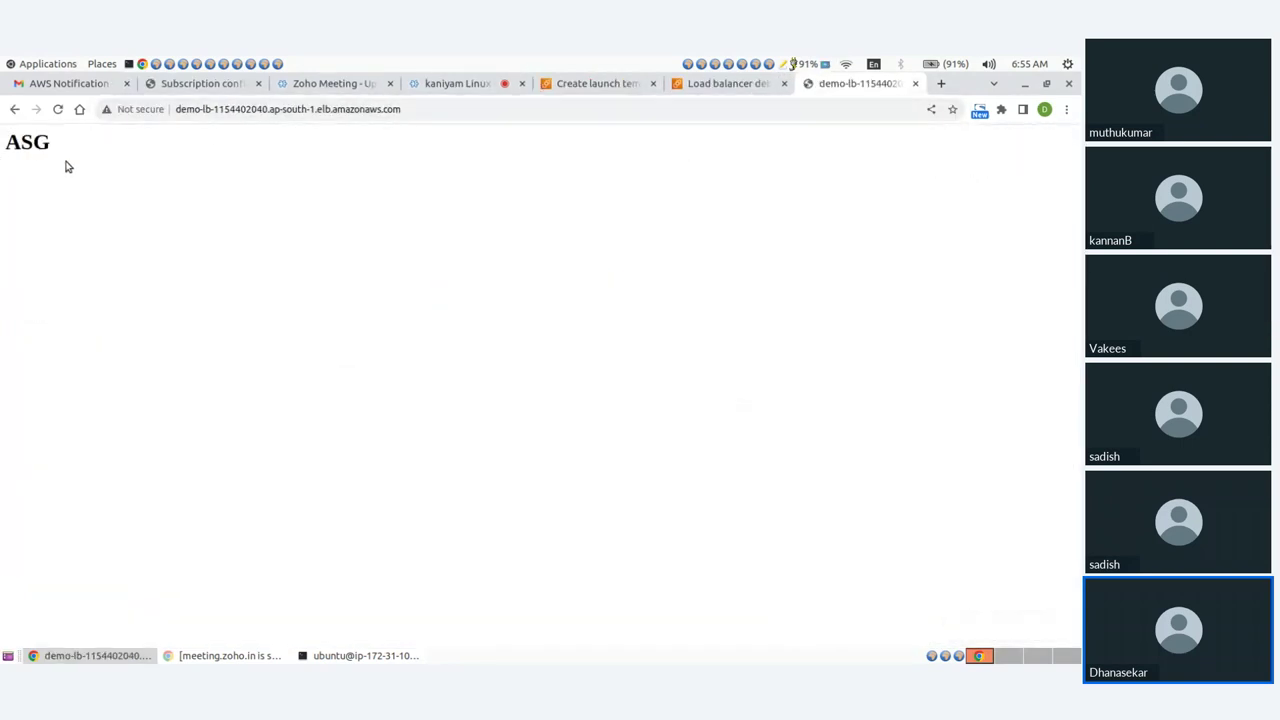
click(405, 110)
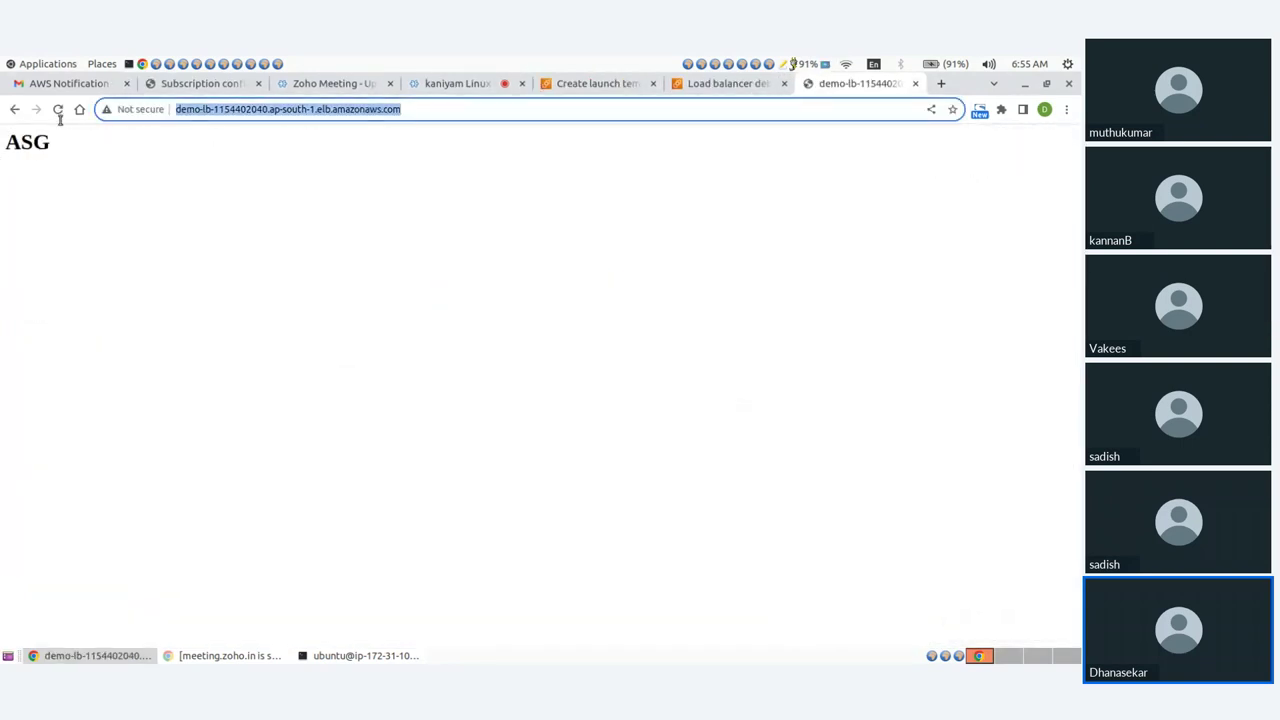
click(435, 84)
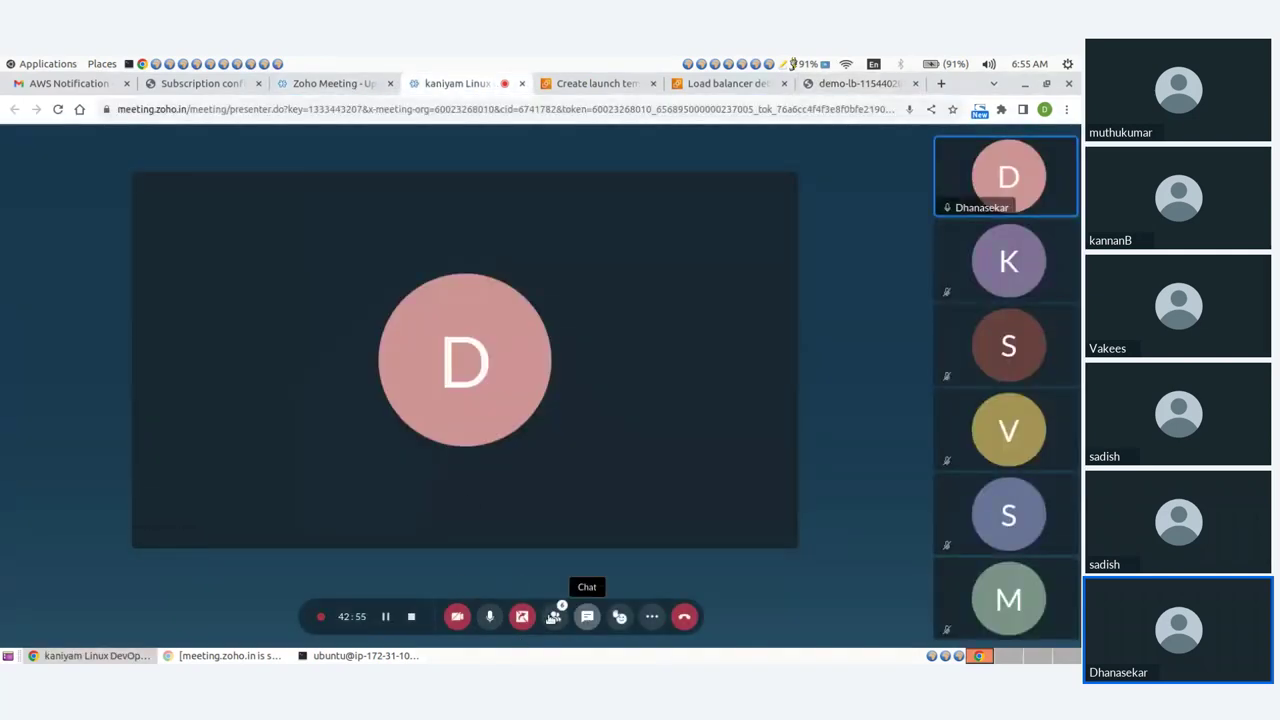
Post the demo-lb URL in the Zoho Meeting chat and return to the demo-lb details page.
click(587, 616)
key(ctrl+v)
key(Return)
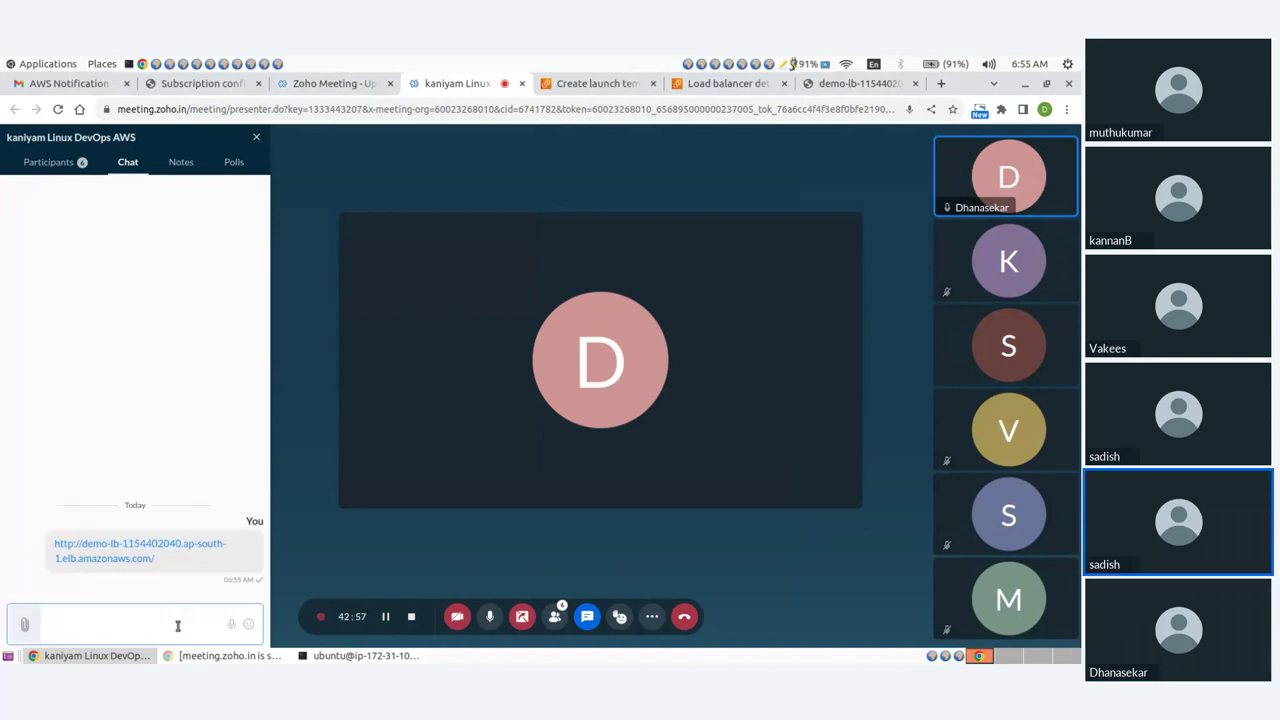
click(257, 139)
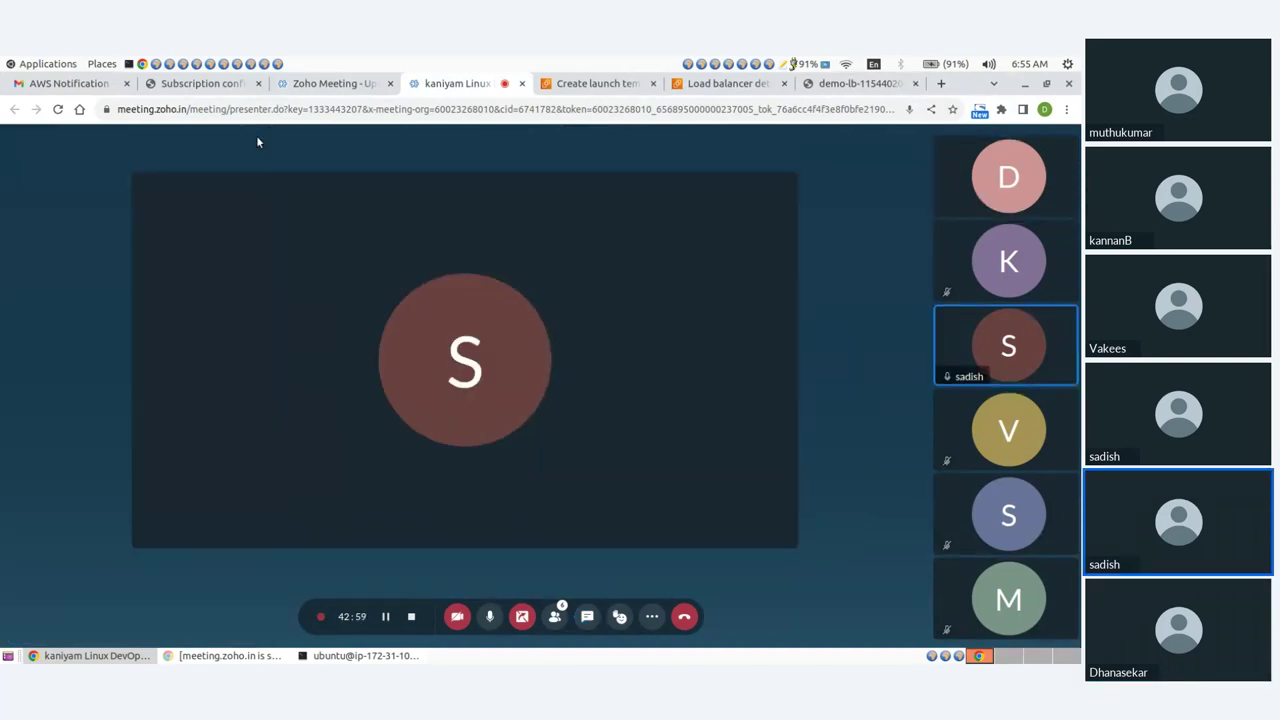
click(740, 90)
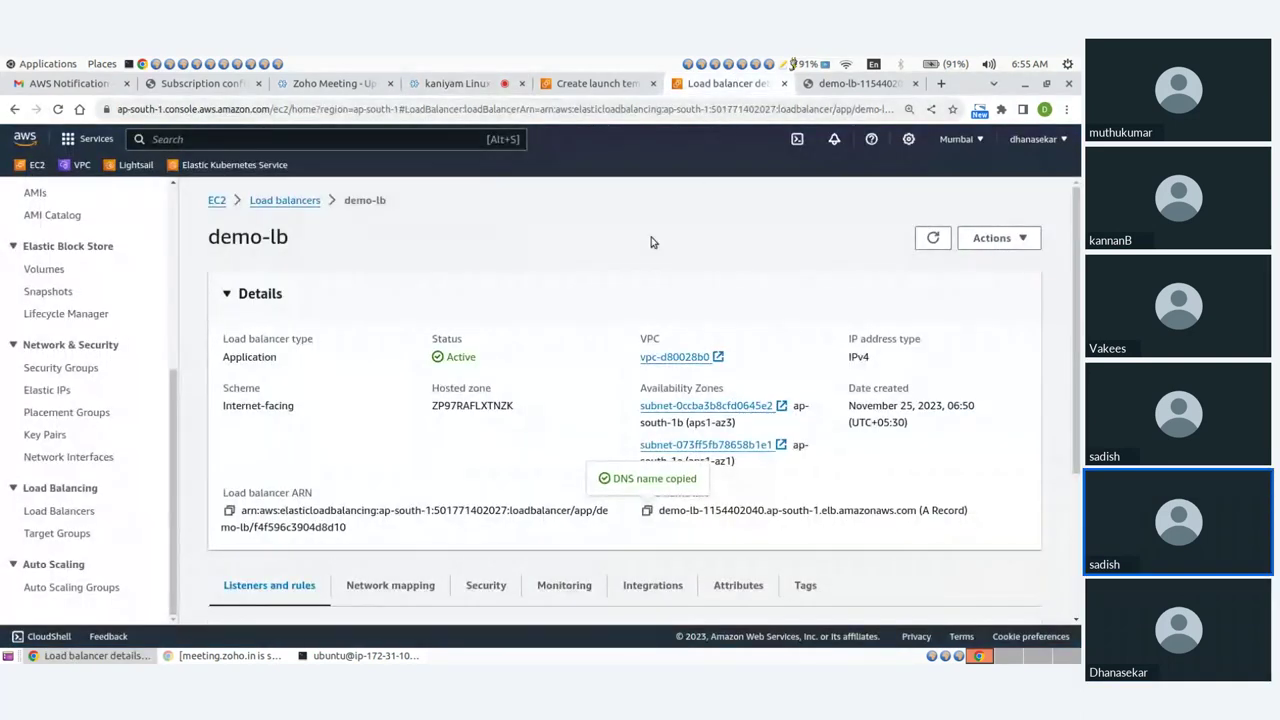
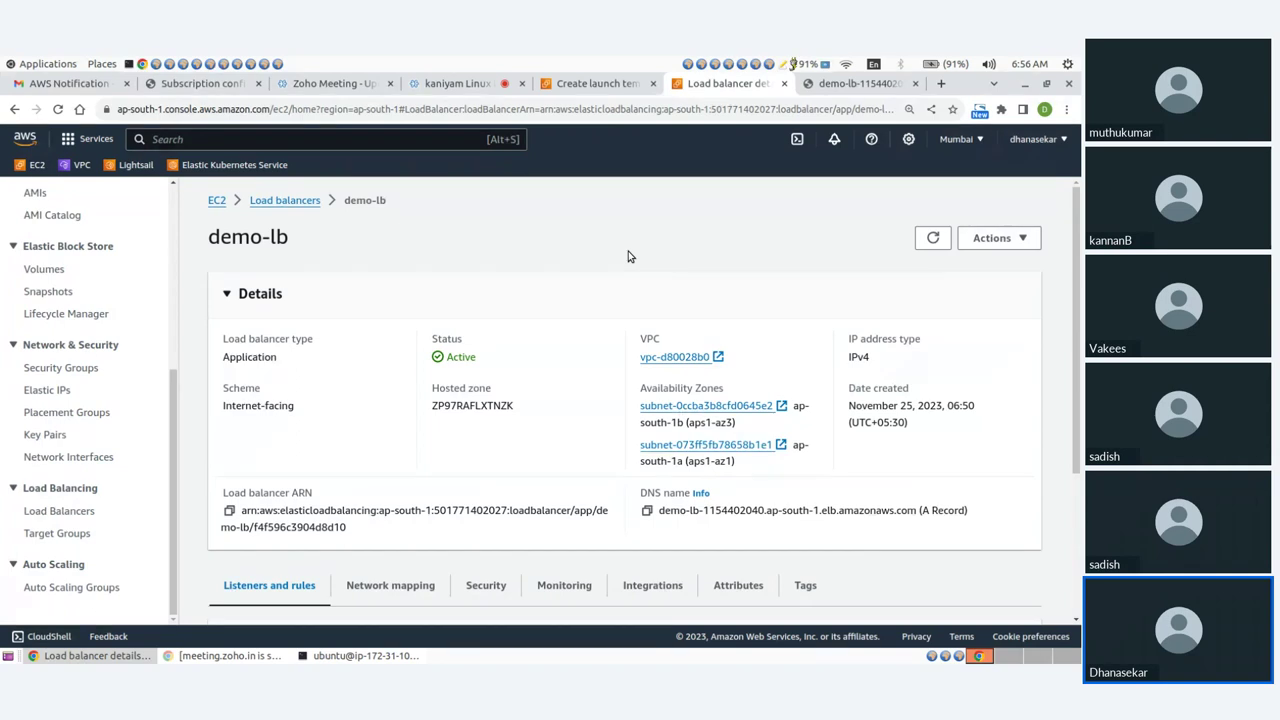
Copy the demo-lb load balancer's DNS name from its details.
click(586, 289)
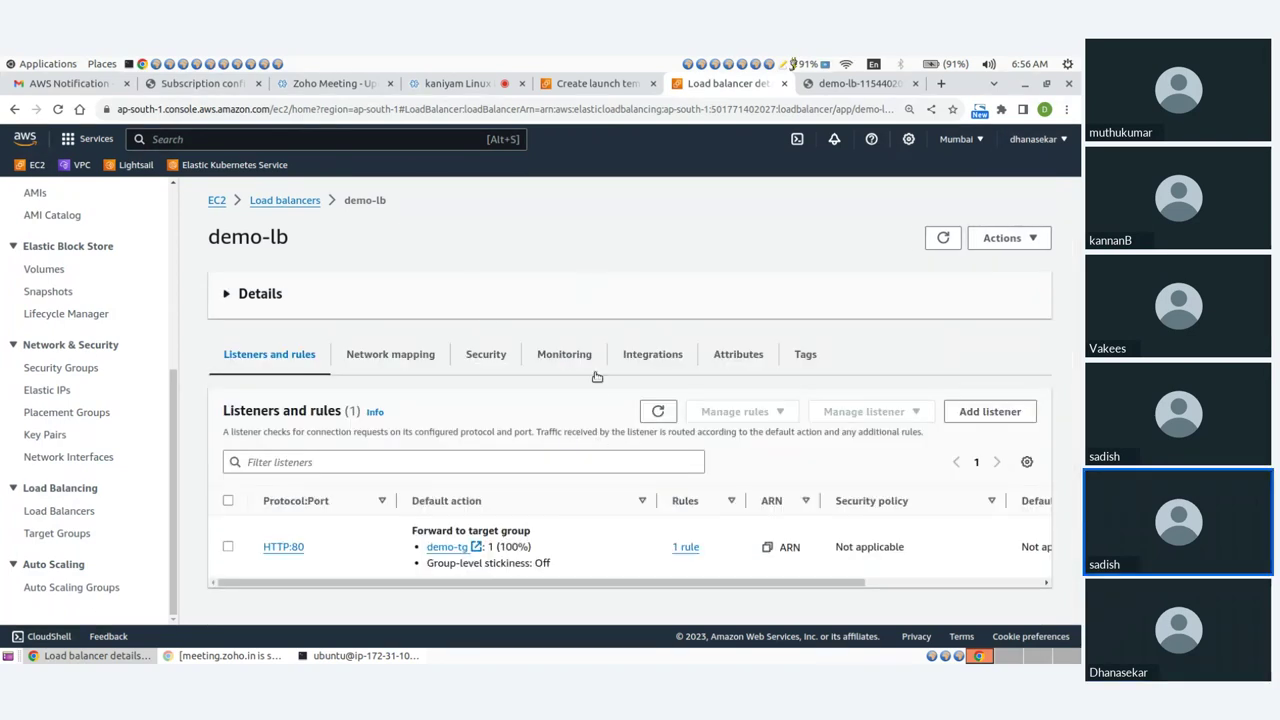
click(257, 293)
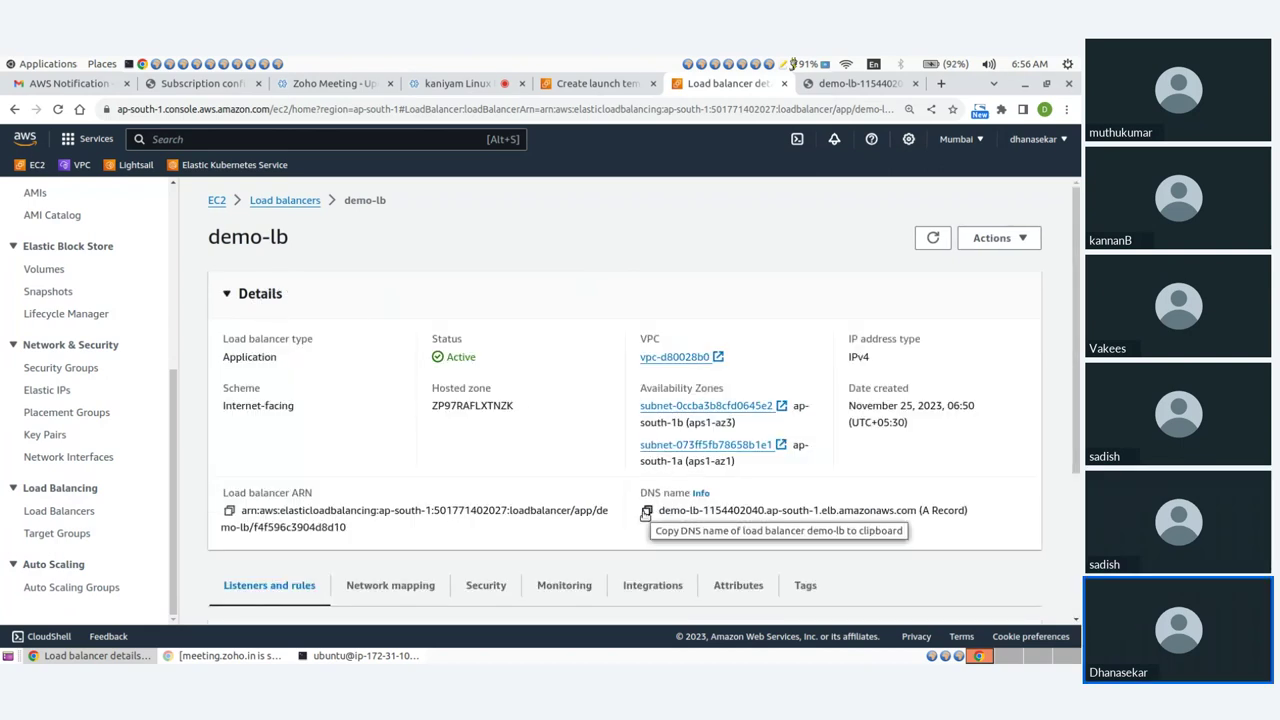
click(646, 512)
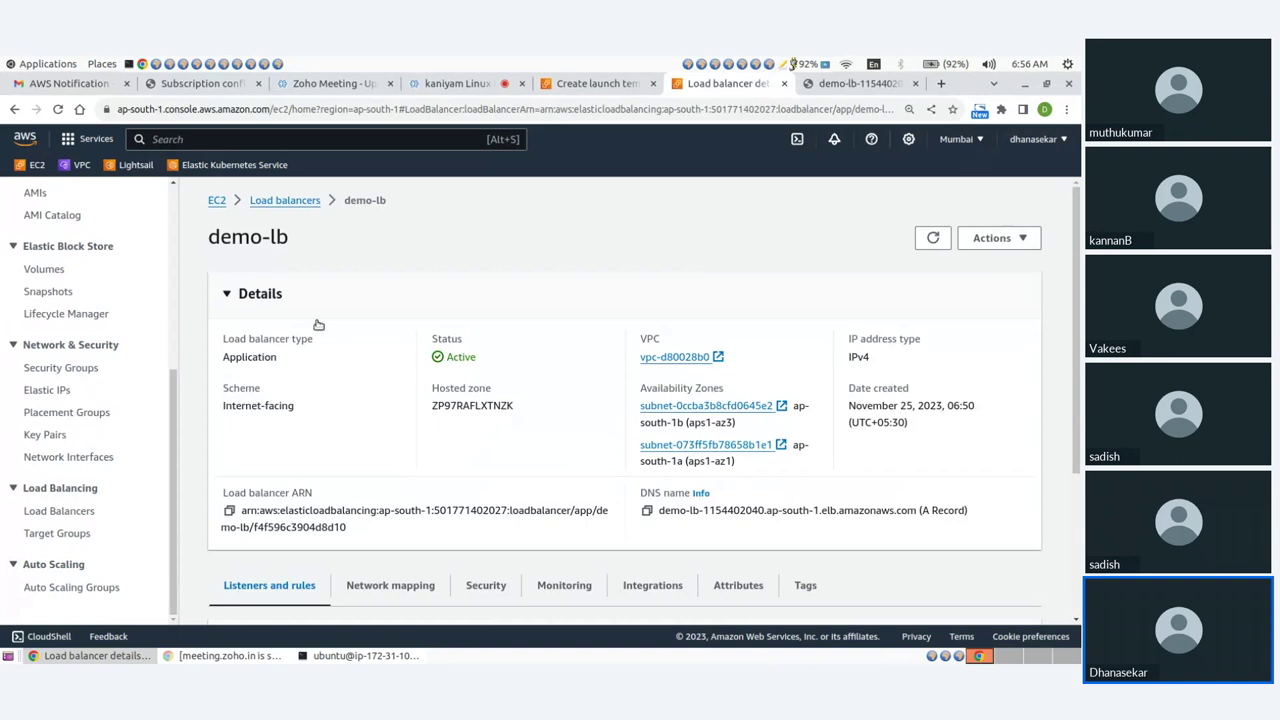
Look over the Auto Scaling groups list, then go back to the EC2 dashboard.
click(104, 589)
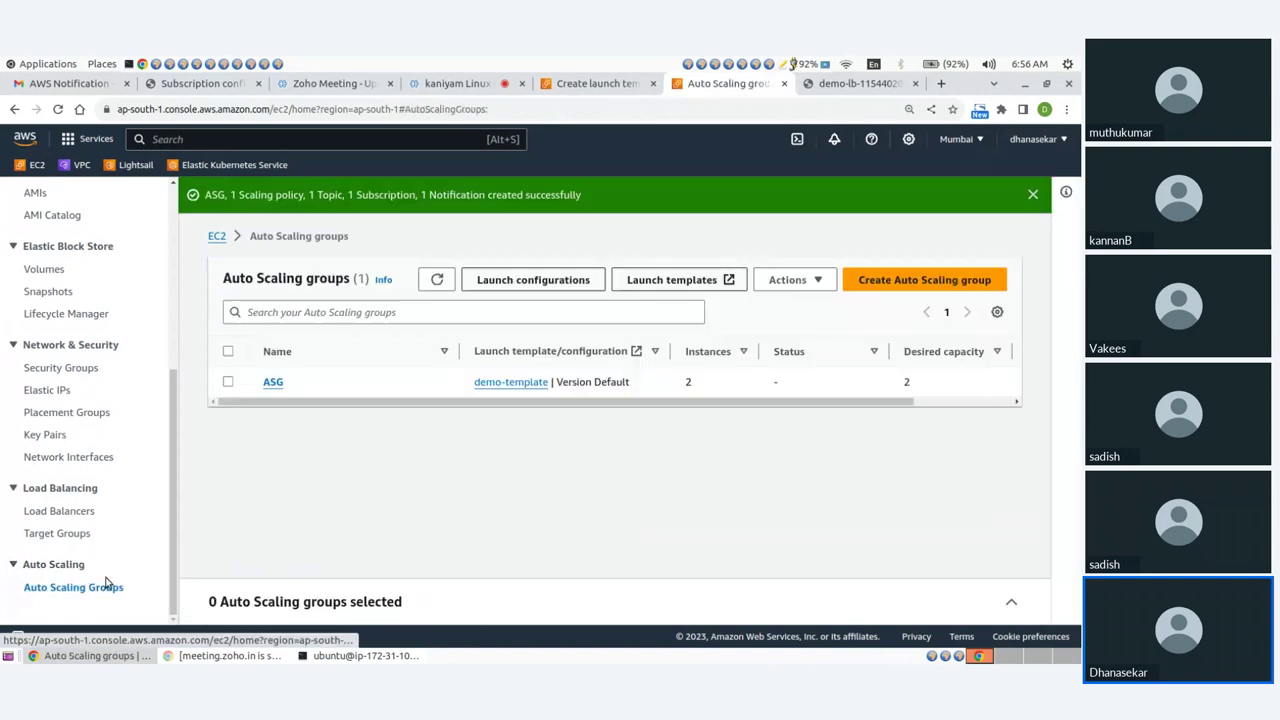
scroll(31, 212, up, 5)
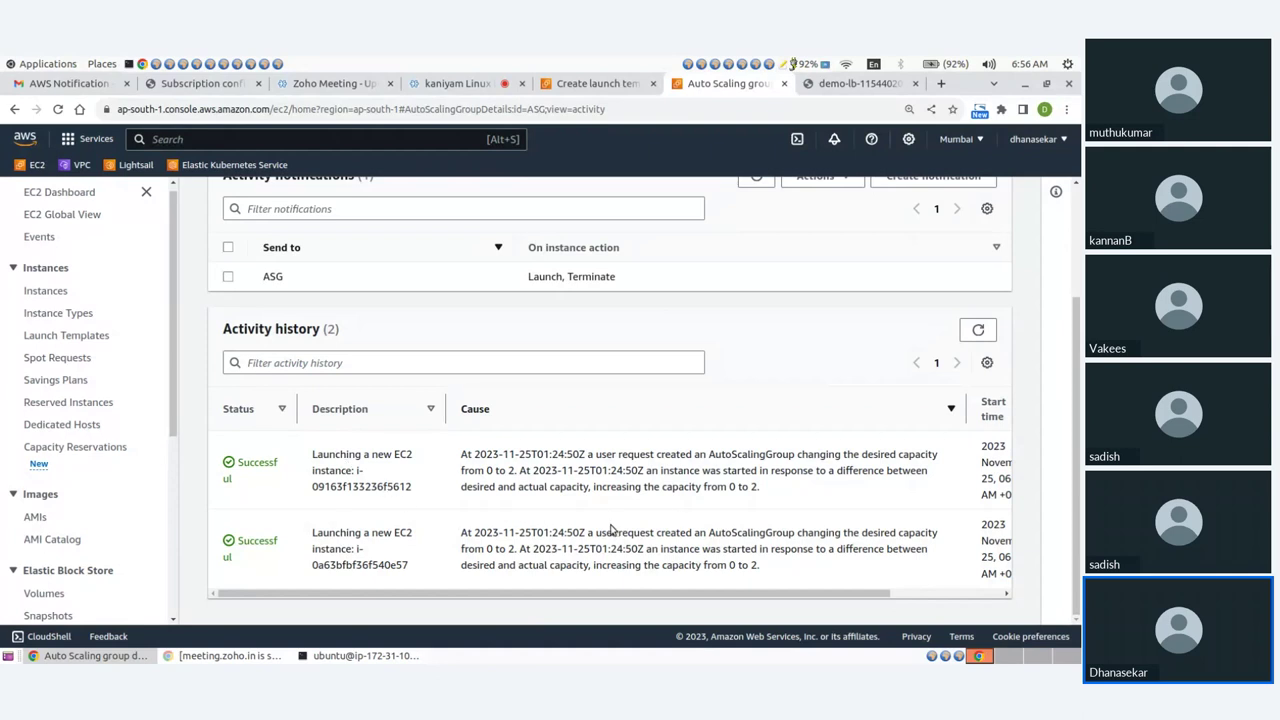
drag(487, 600, 316, 598)
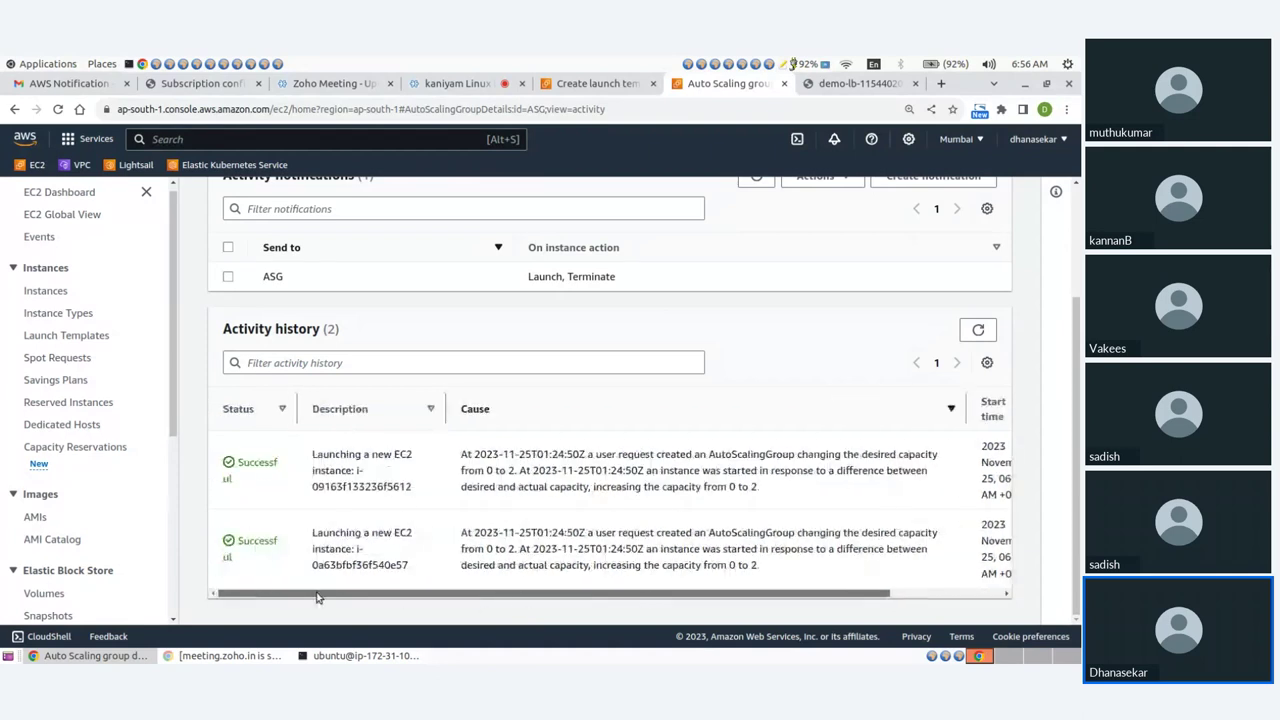
click(58, 194)
Open running instance i-0a63bfbf36f540e57, copy its public IPv4 address, and bring up the terminal.
click(275, 288)
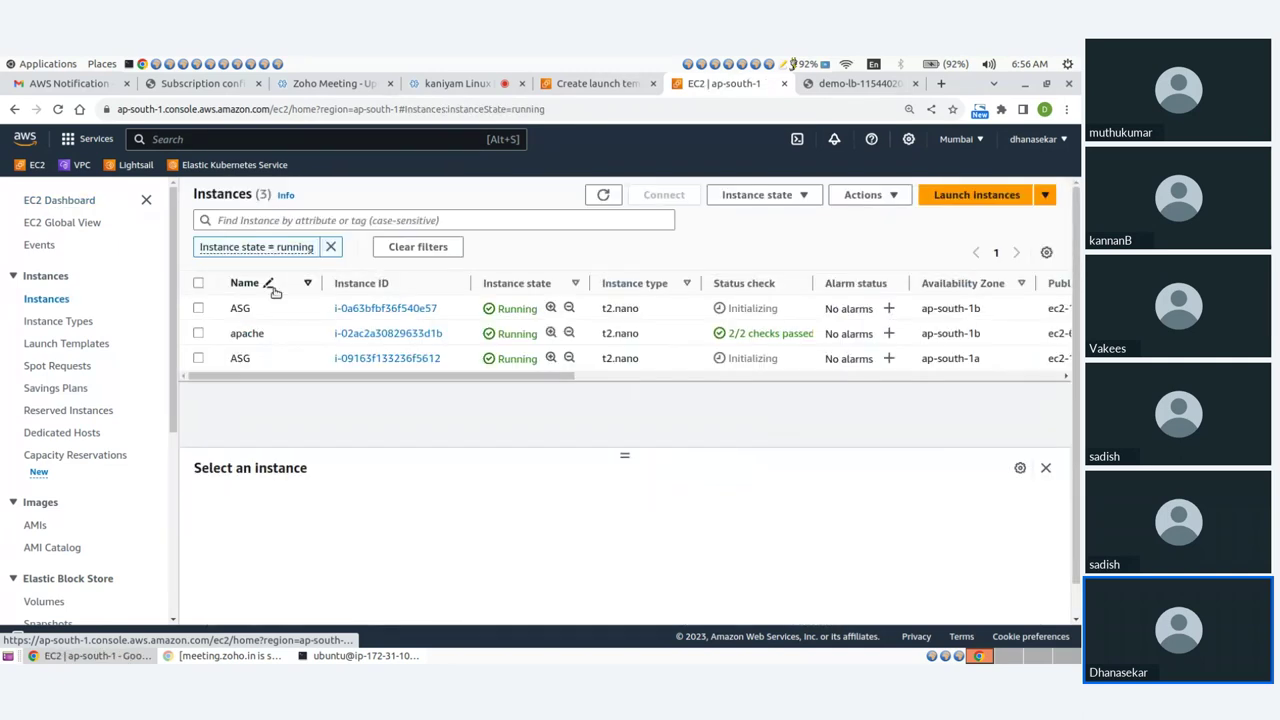
click(370, 310)
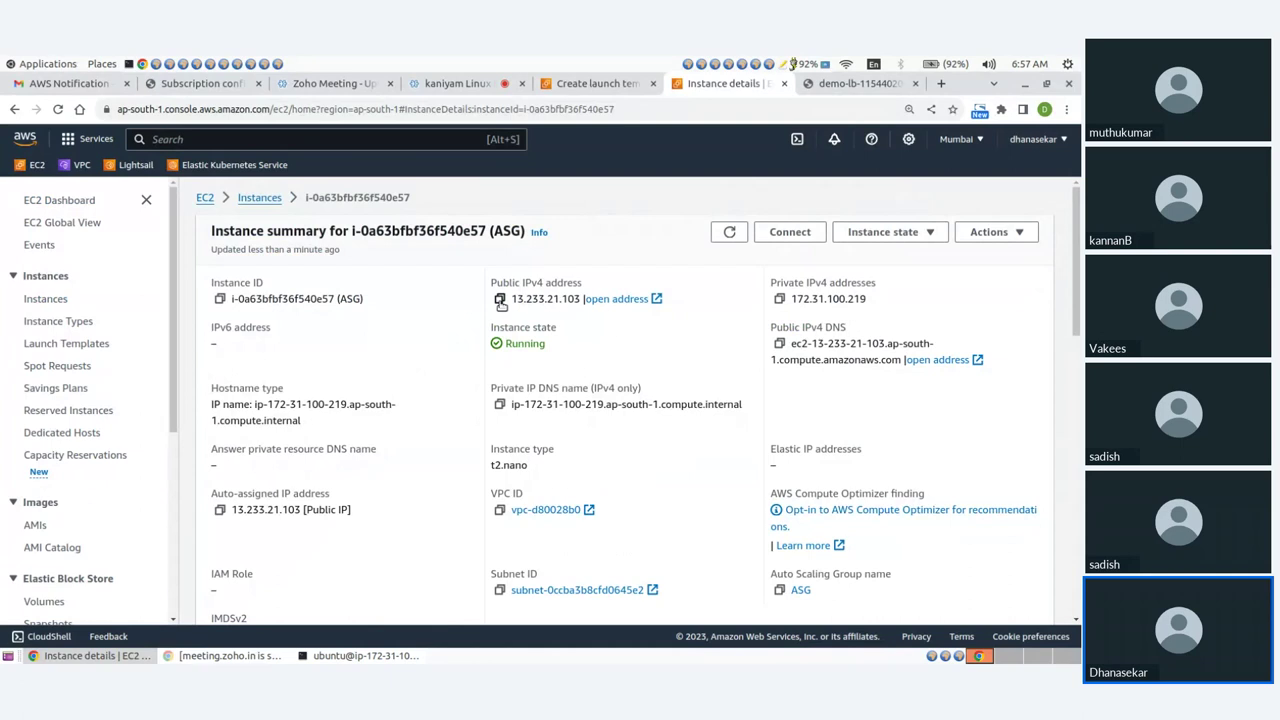
click(500, 299)
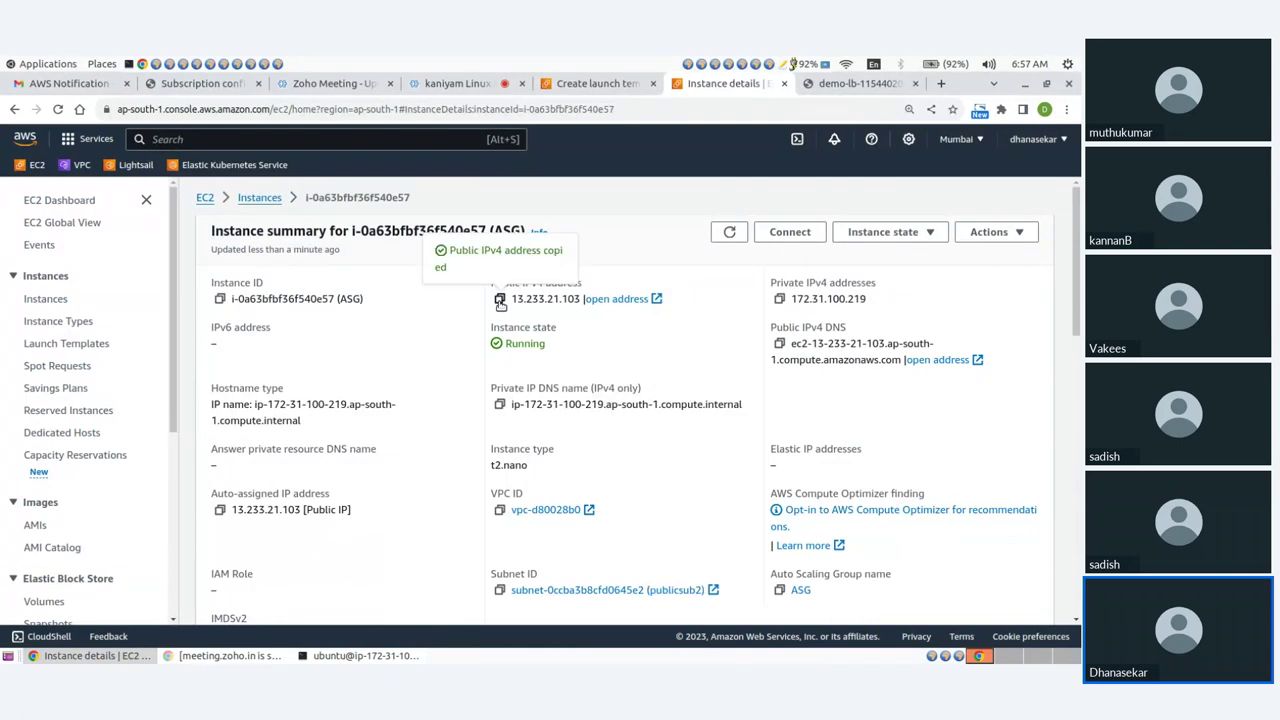
click(330, 657)
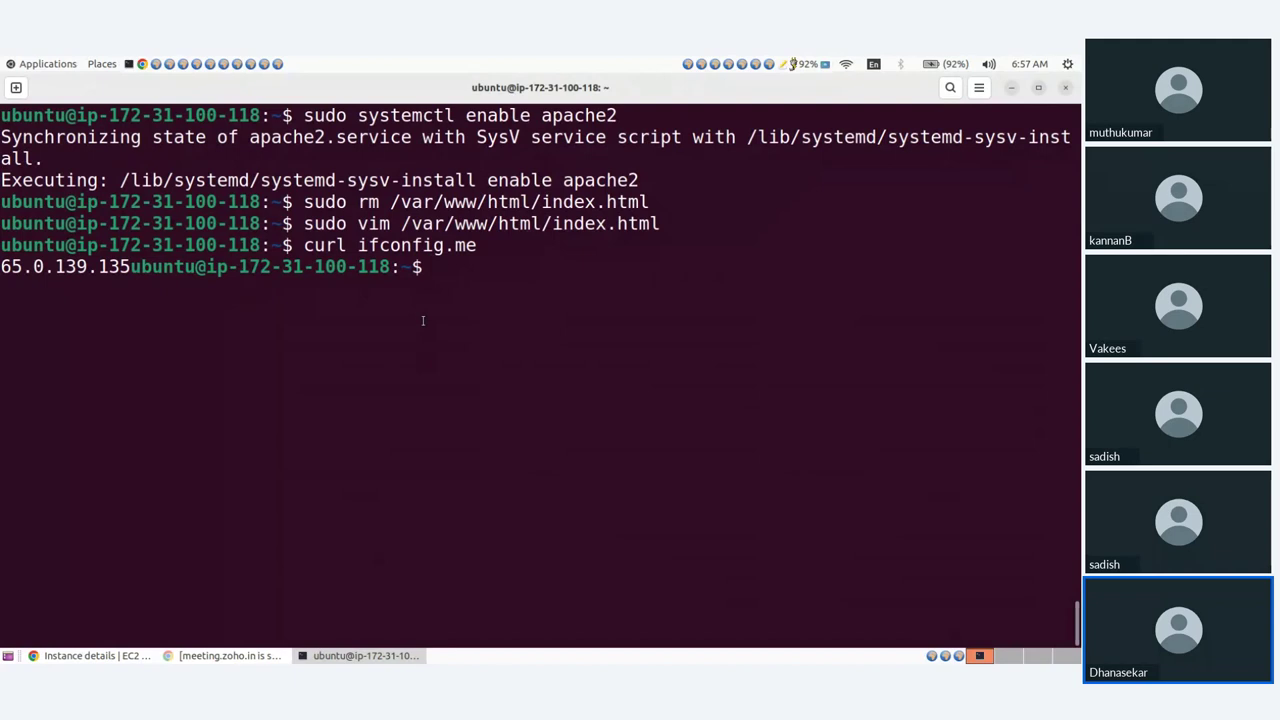
Exit the old server and SSH into 13.233.21.103, accepting the host fingerprint, then return to the browser.
key(ctrl+d)
key(Up)
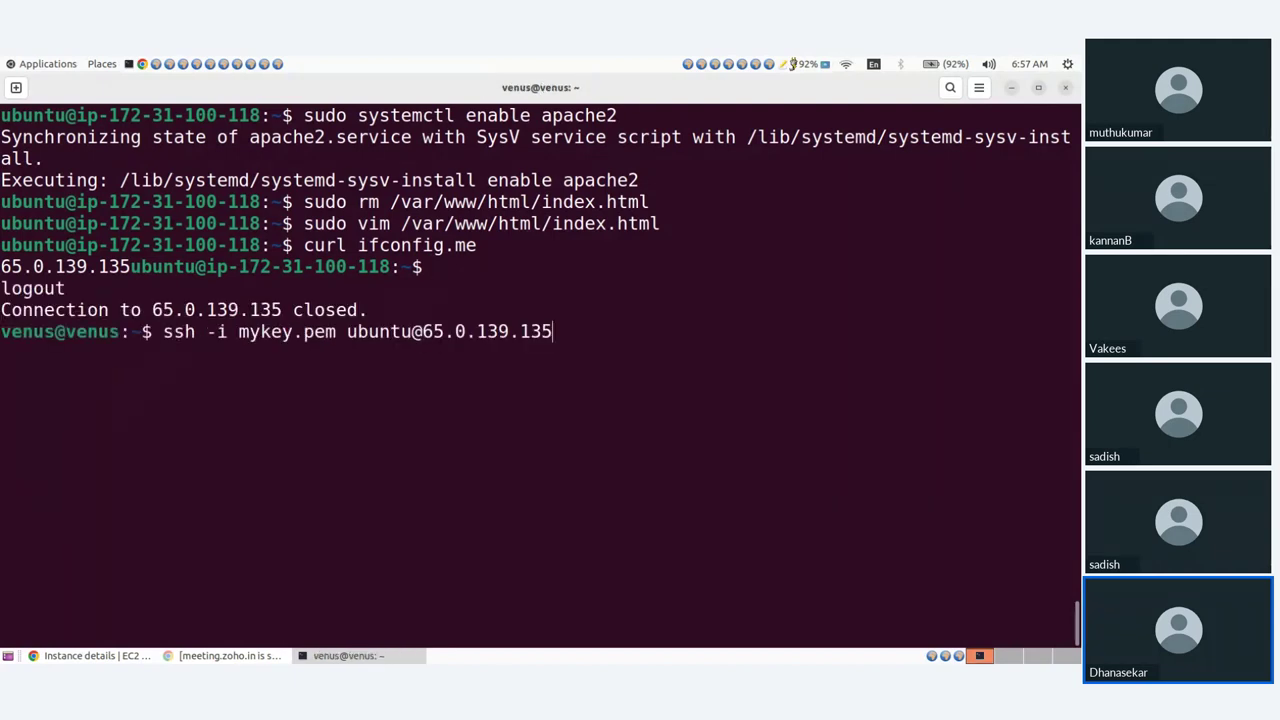
key(BackSpace)
key(BackSpace)
key(BackSpace)
key(BackSpace)
key(BackSpace)
key(BackSpace)
key(BackSpace)
key(BackSpace)
key(BackSpace)
key(BackSpace)
key(BackSpace)
key(BackSpace)
key(ctrl+shift+v)
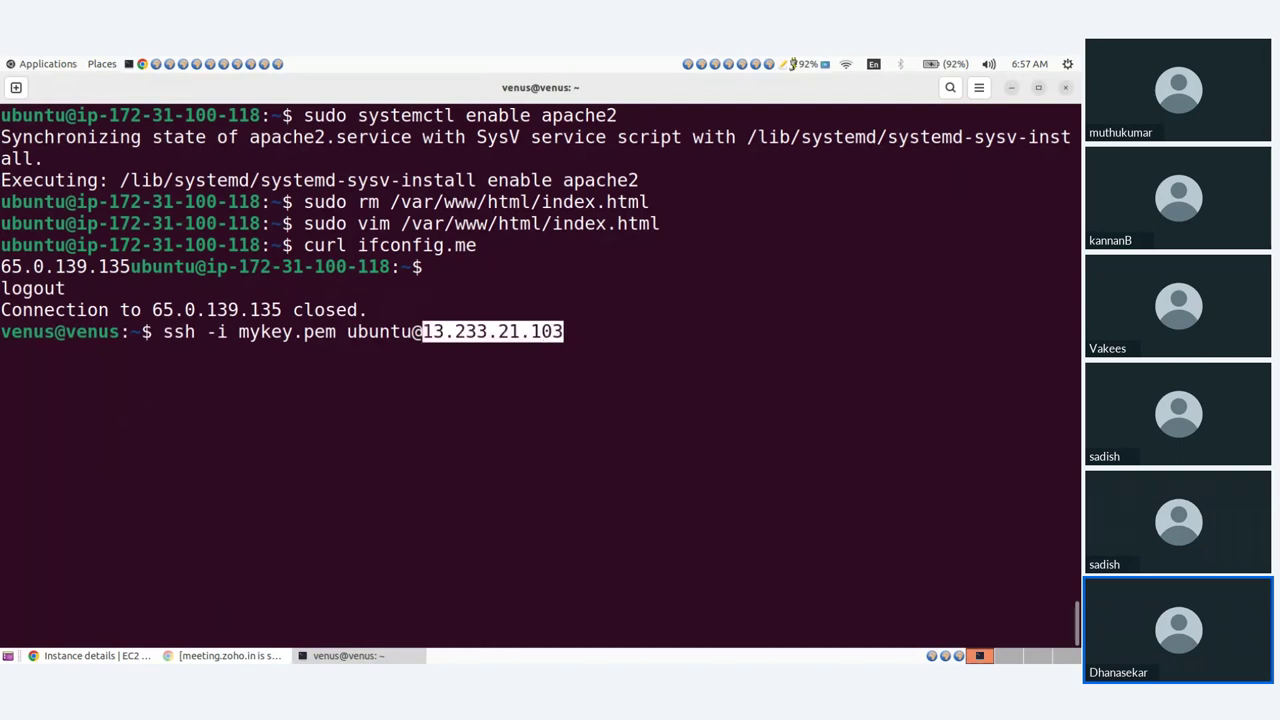
key(Return)
text(yes)
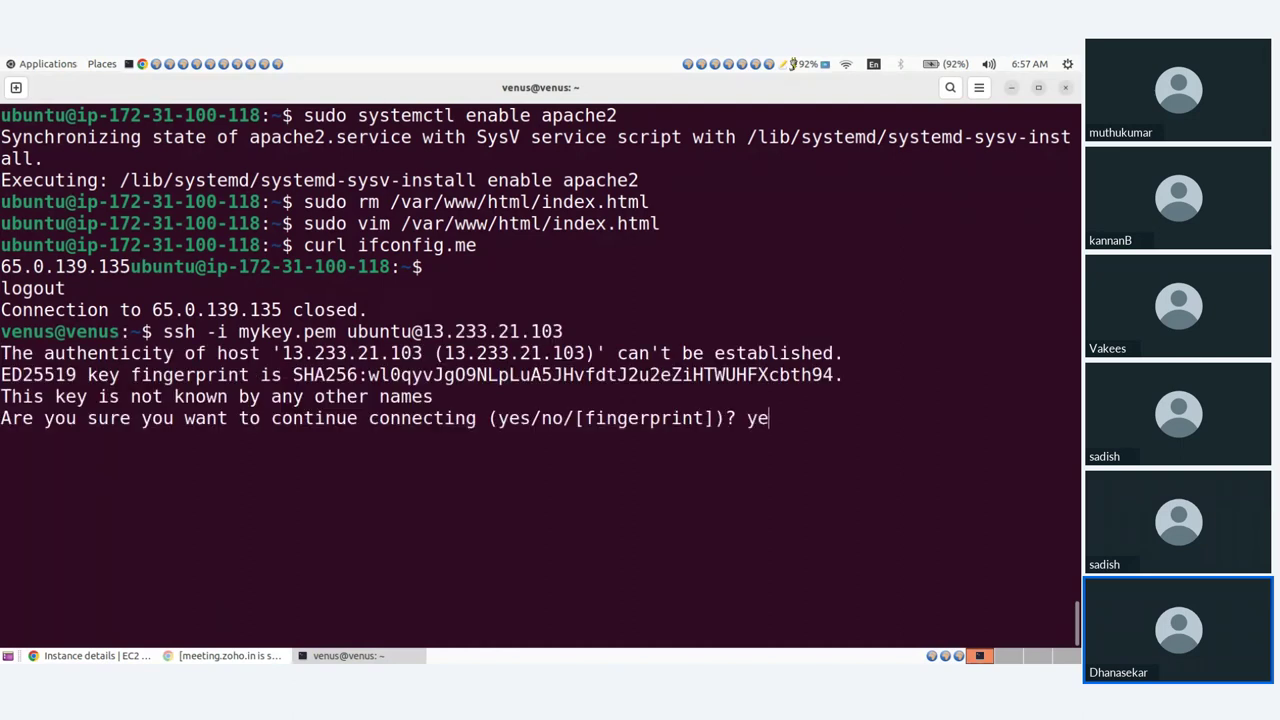
key(Return)
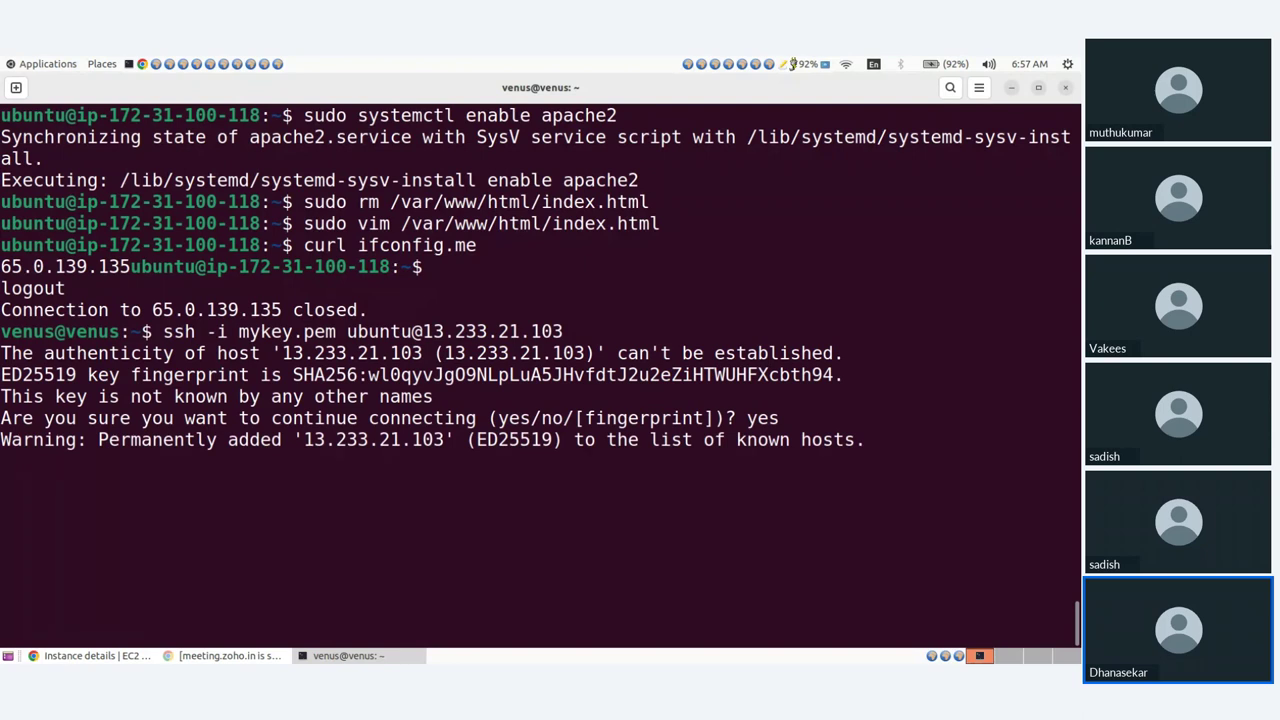
key(ctrl+l)
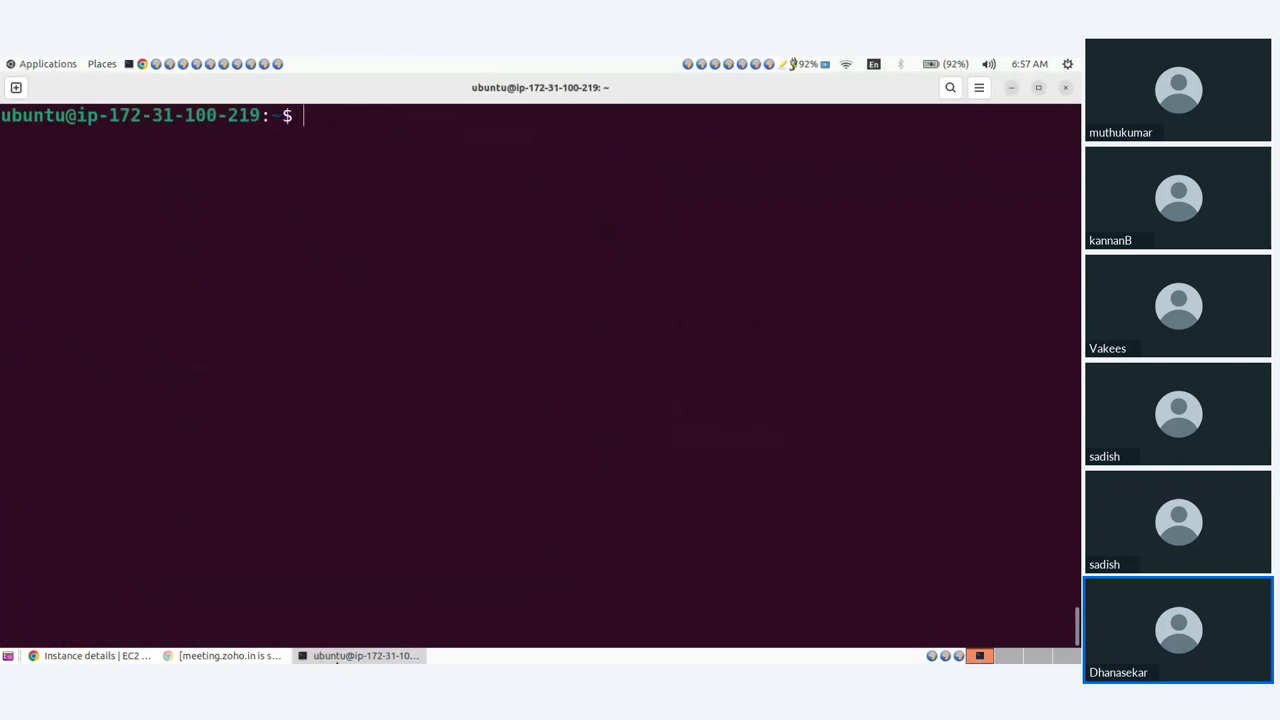
click(95, 656)
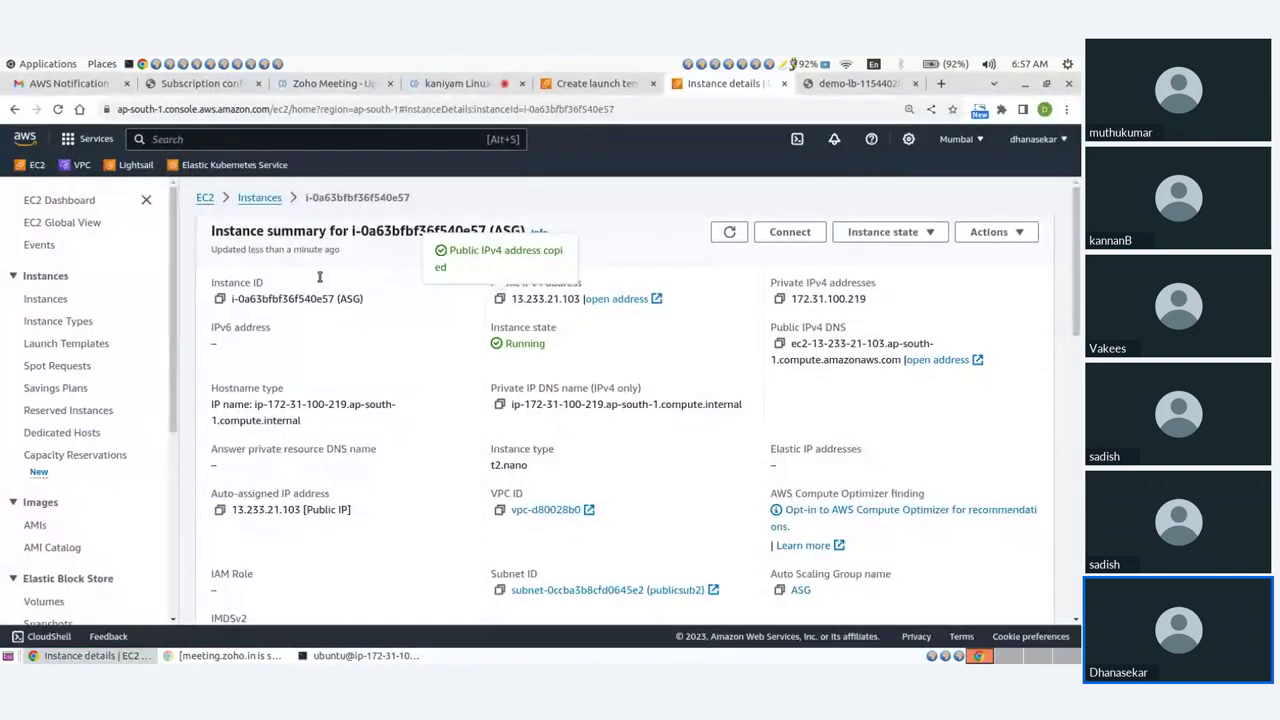
Rename the two Auto Scaling instances ASG1 and ASG2 in the instances list.
click(261, 199)
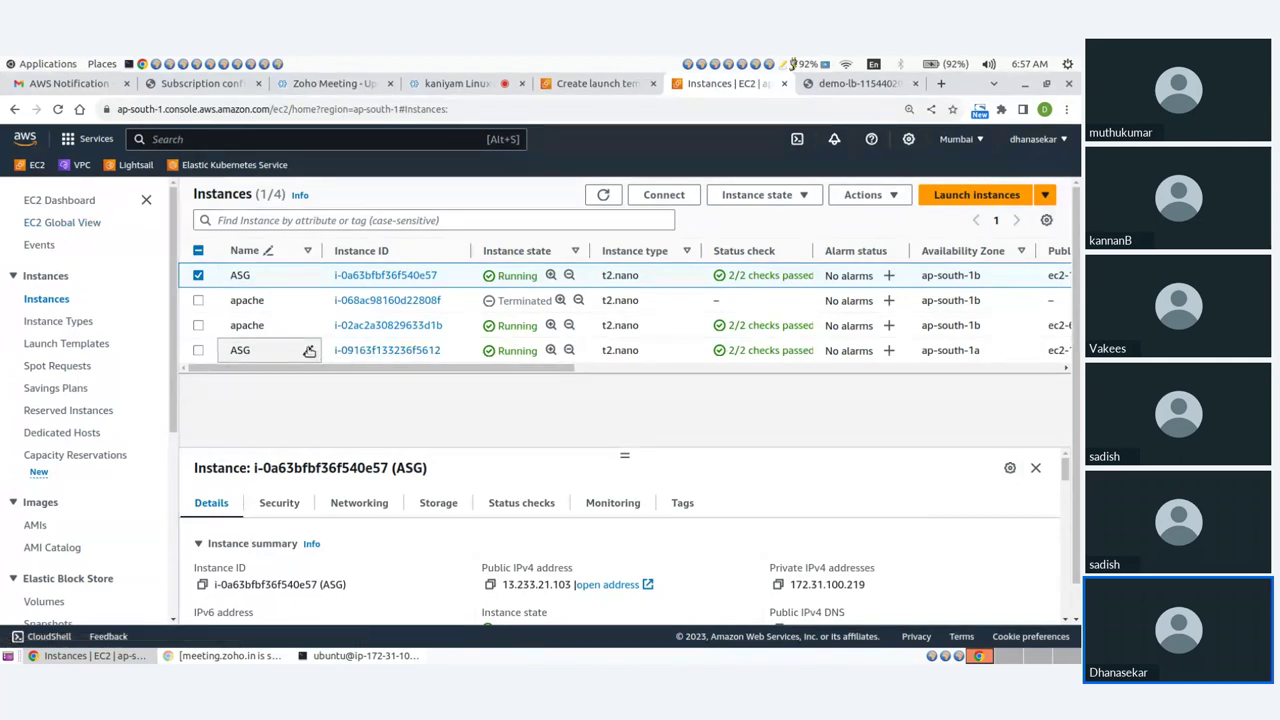
click(309, 278)
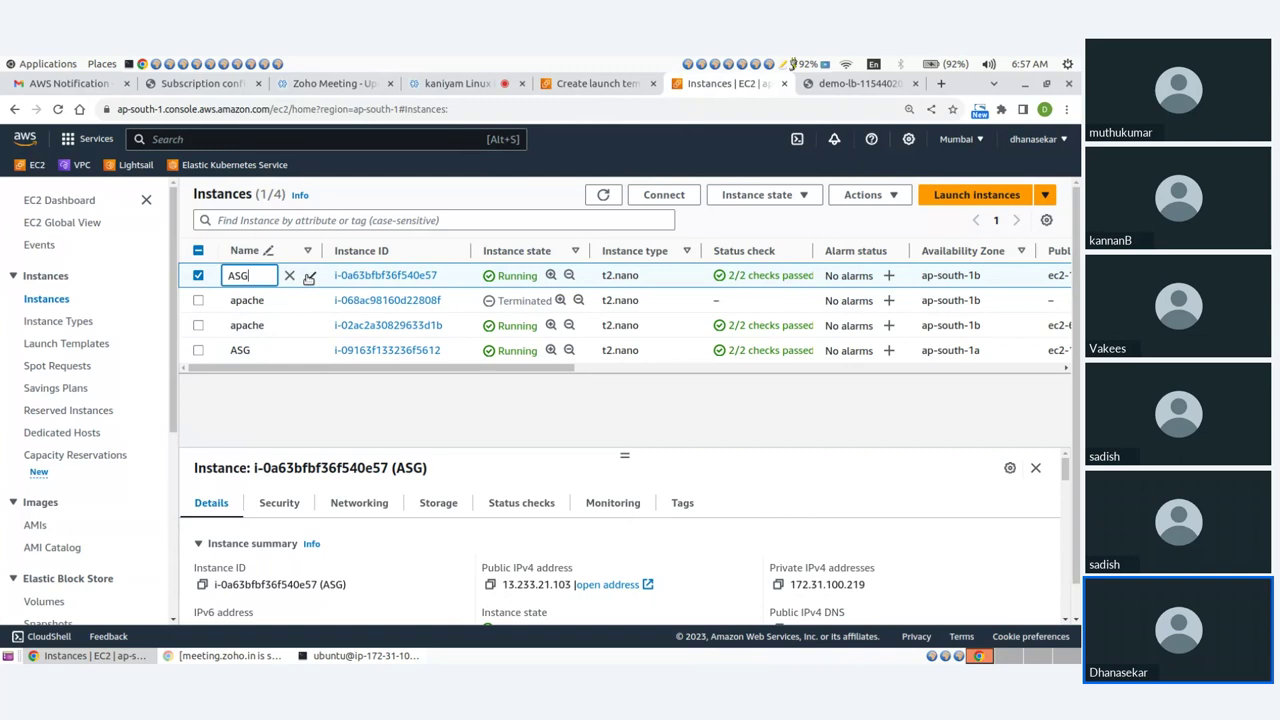
text(1)
click(309, 277)
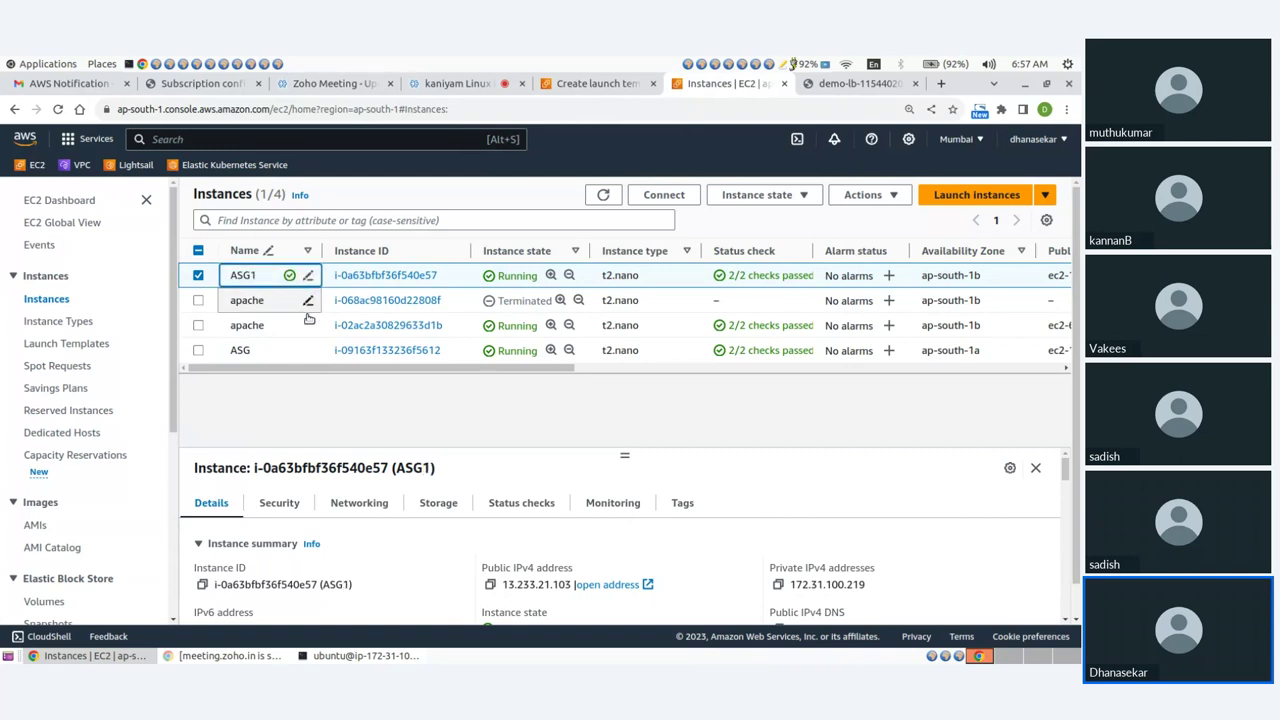
click(304, 350)
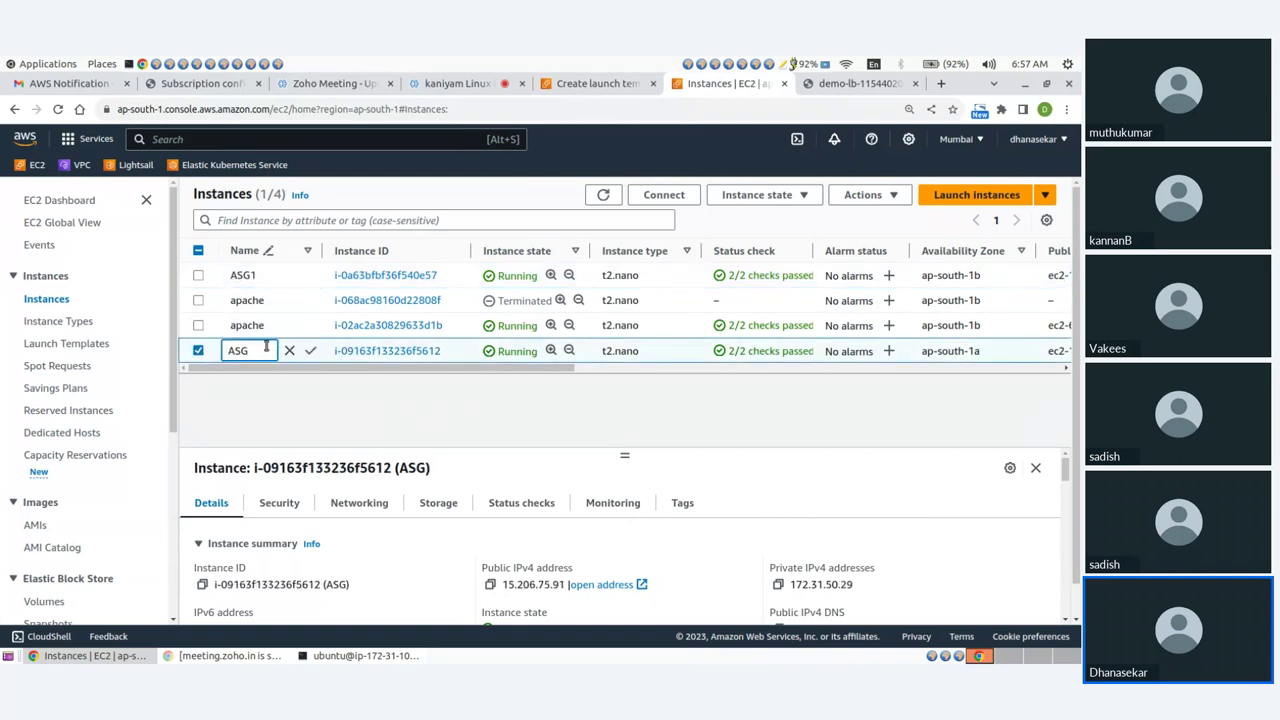
text(2)
click(310, 350)
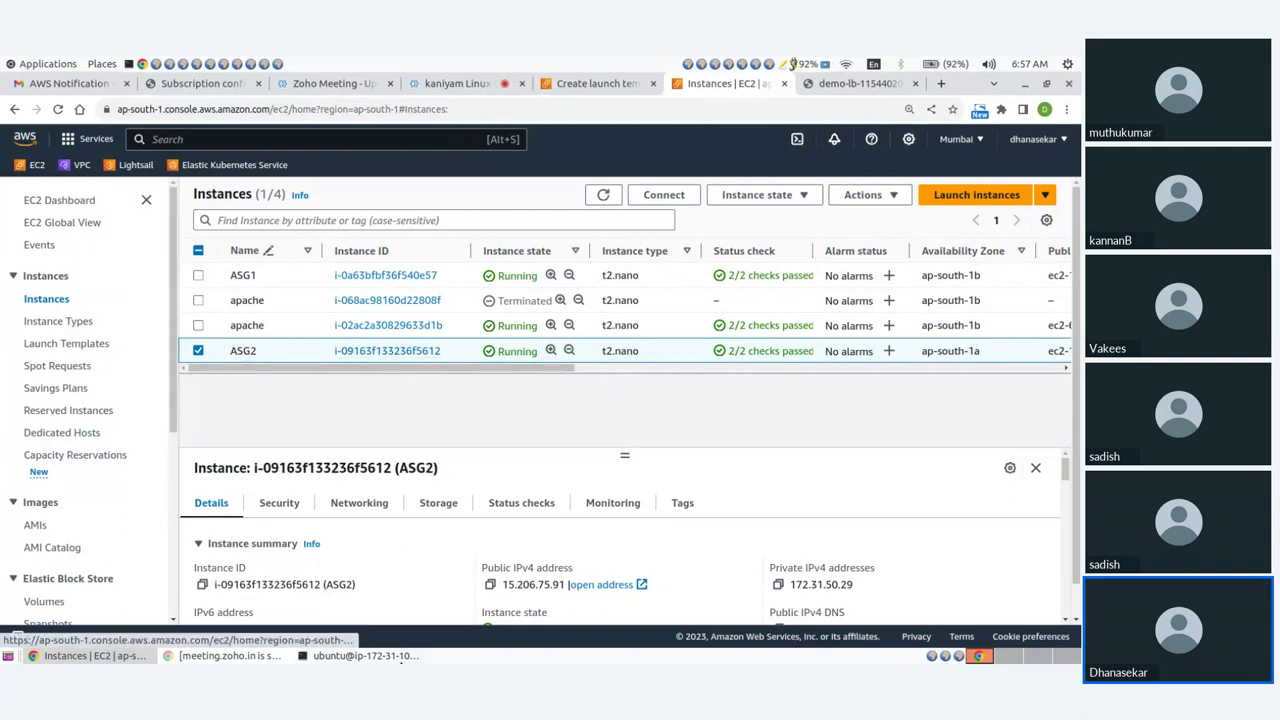
Open ASG2's details and copy its public IPv4 address.
click(399, 657)
click(399, 657)
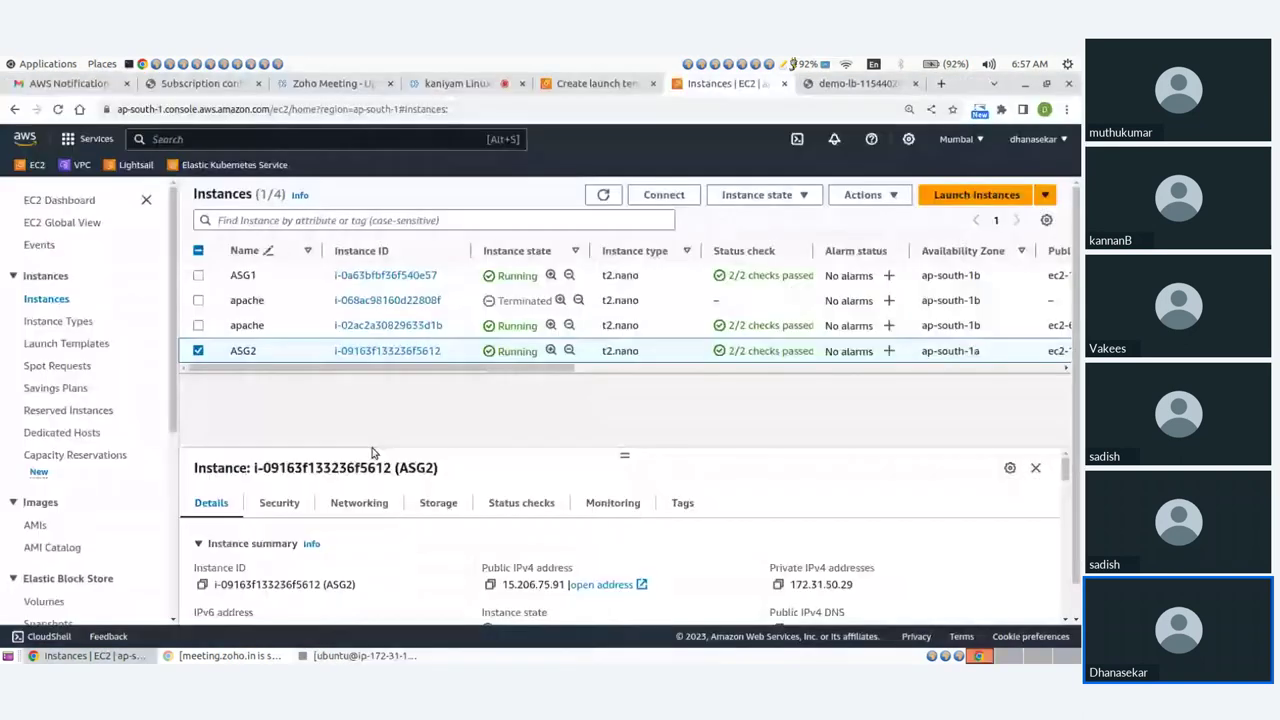
click(371, 354)
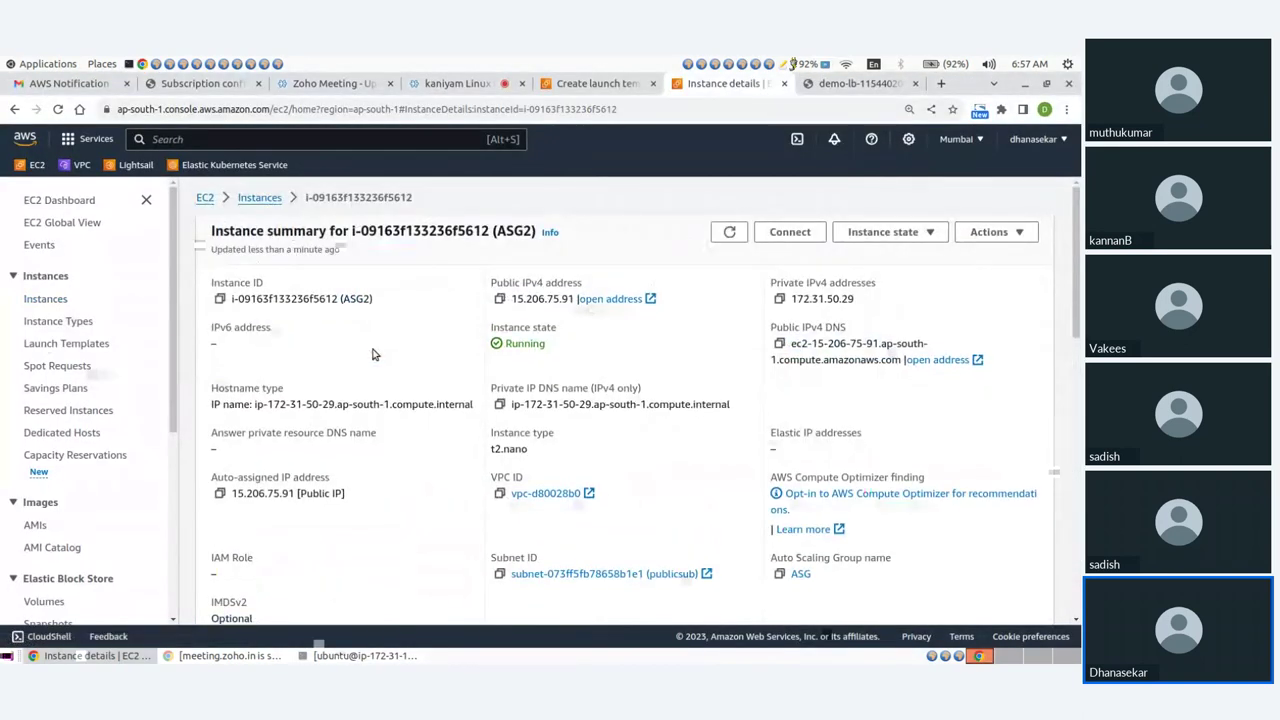
click(500, 298)
In a new terminal window, SSH into ASG2 at 15.206.75.91 using mykey.pem.
click(302, 656)
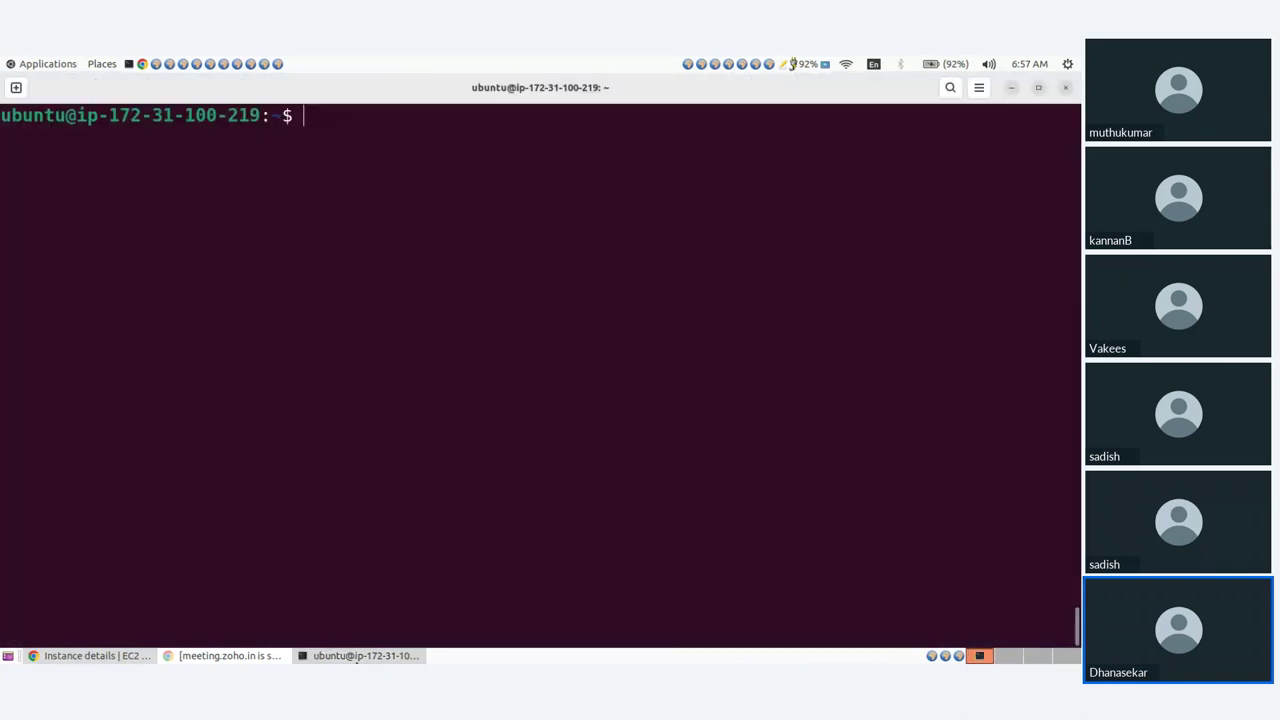
click(129, 64)
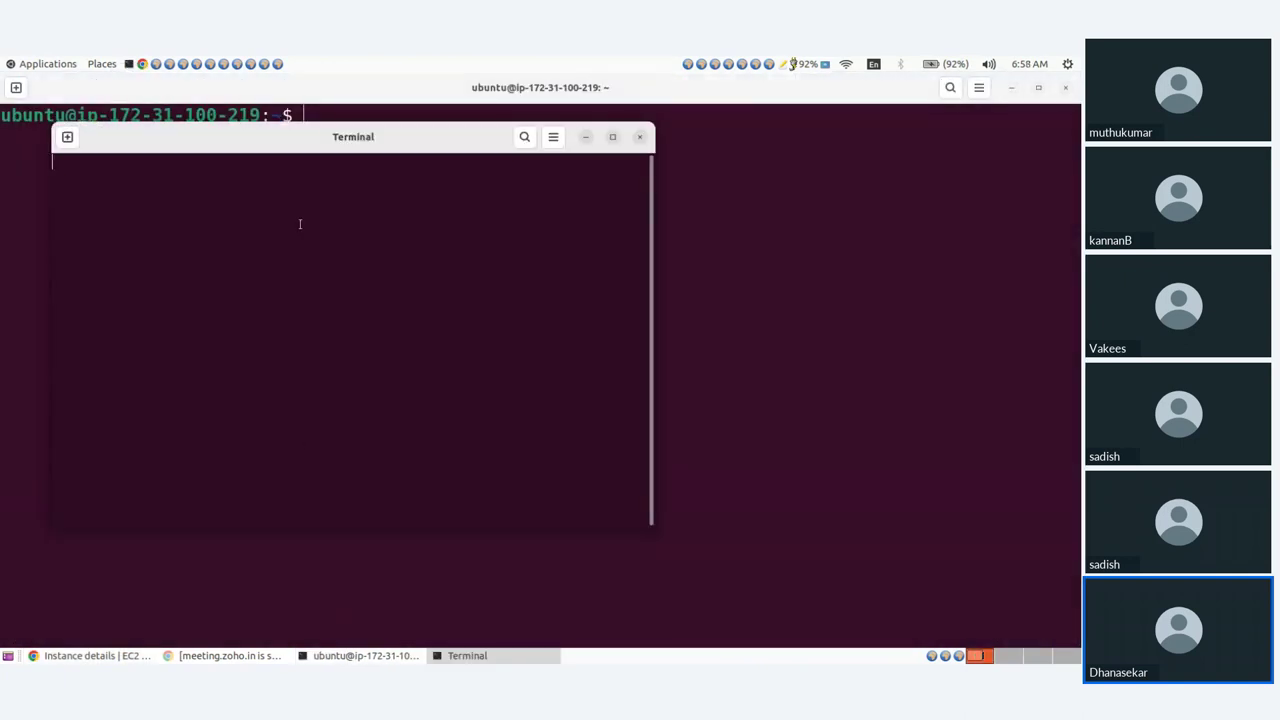
drag(323, 143, 658, 187)
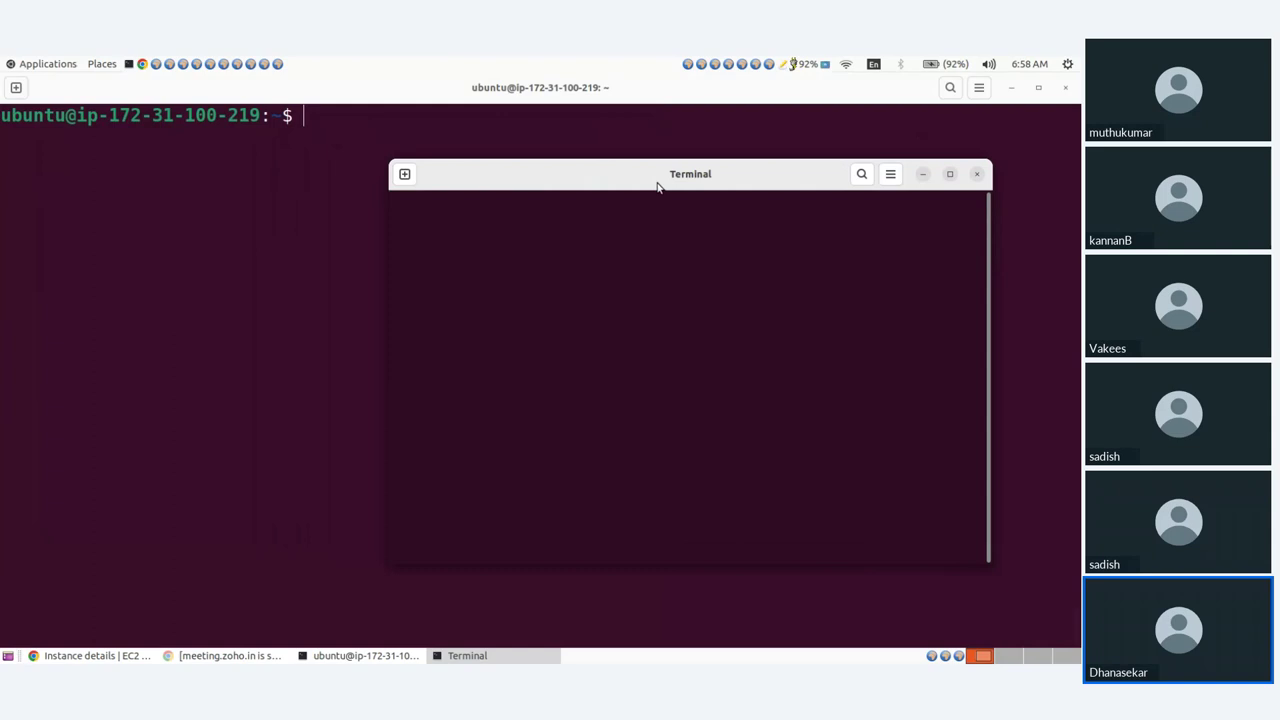
text(ssh )
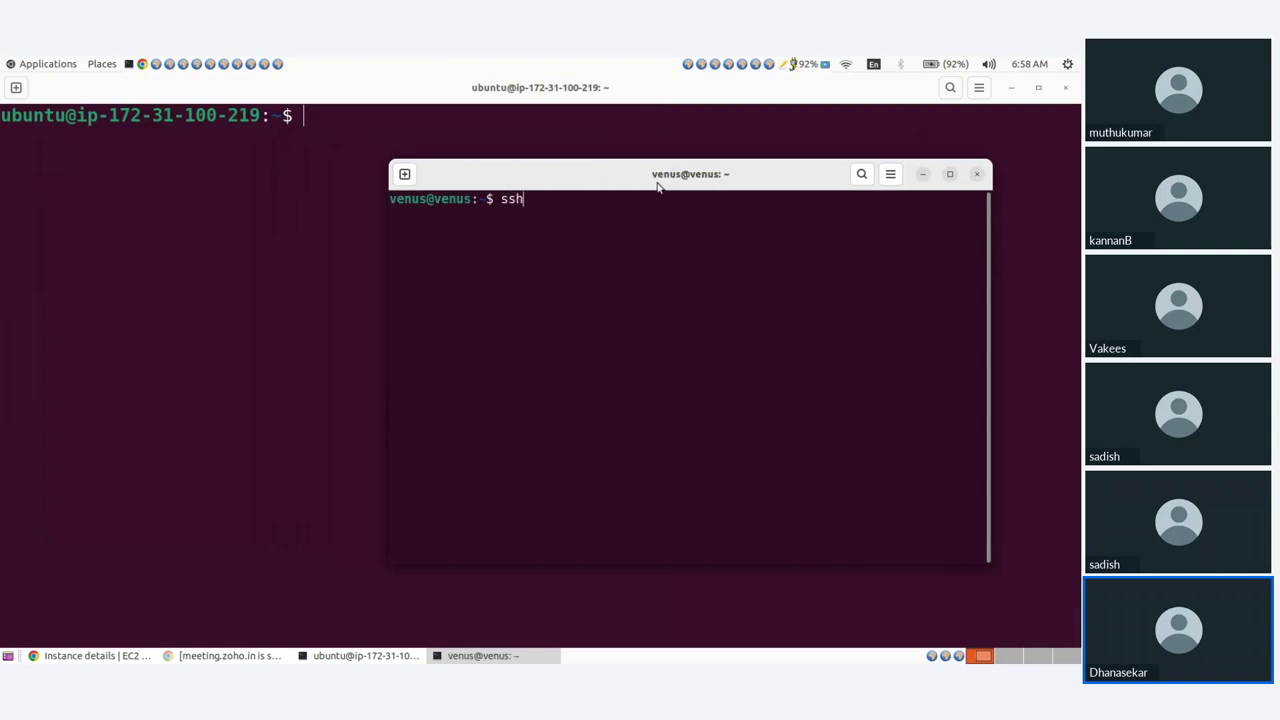
text(-i myk)
key(Tab)
text(ubuntu@)
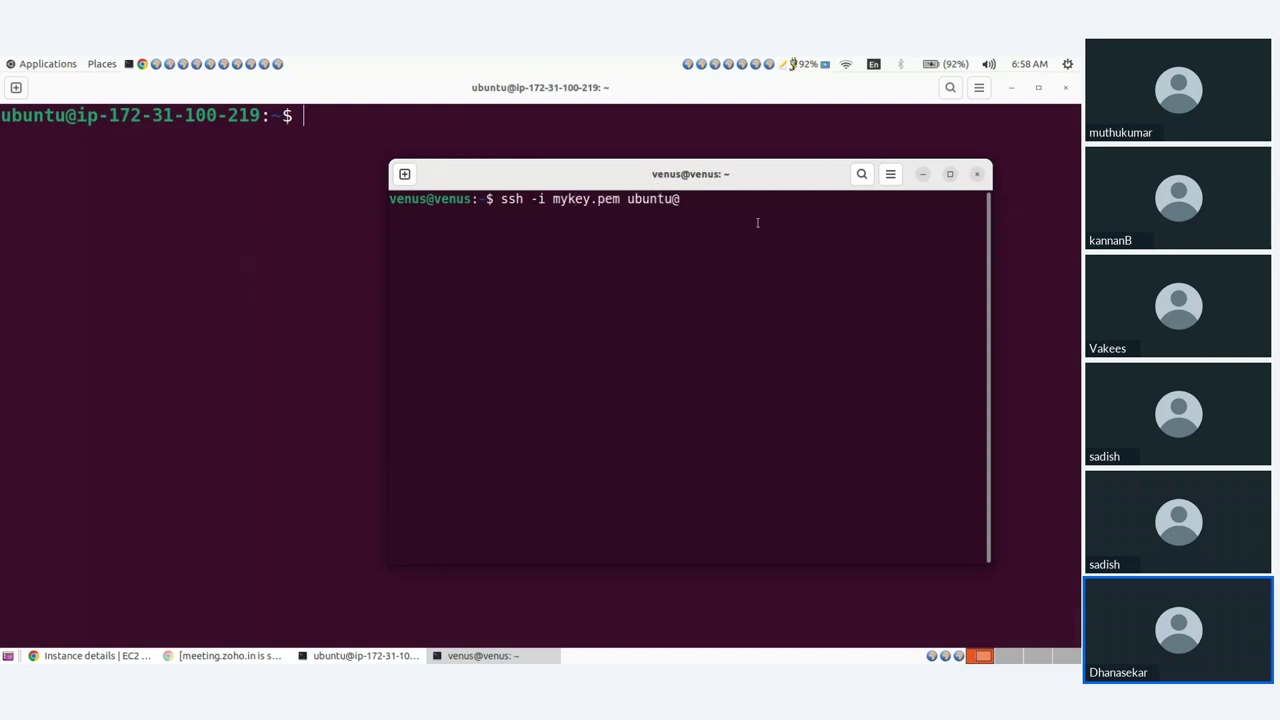
key(ctrl+shift+v)
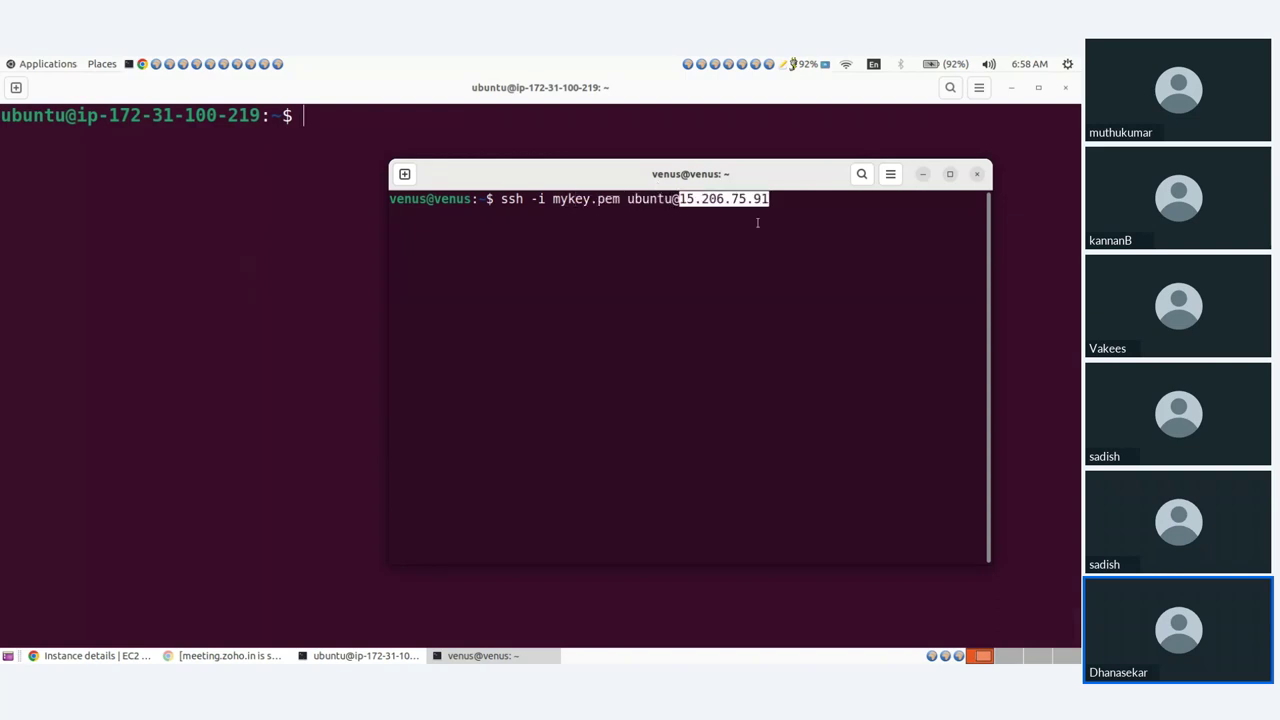
key(Return)
text(yes)
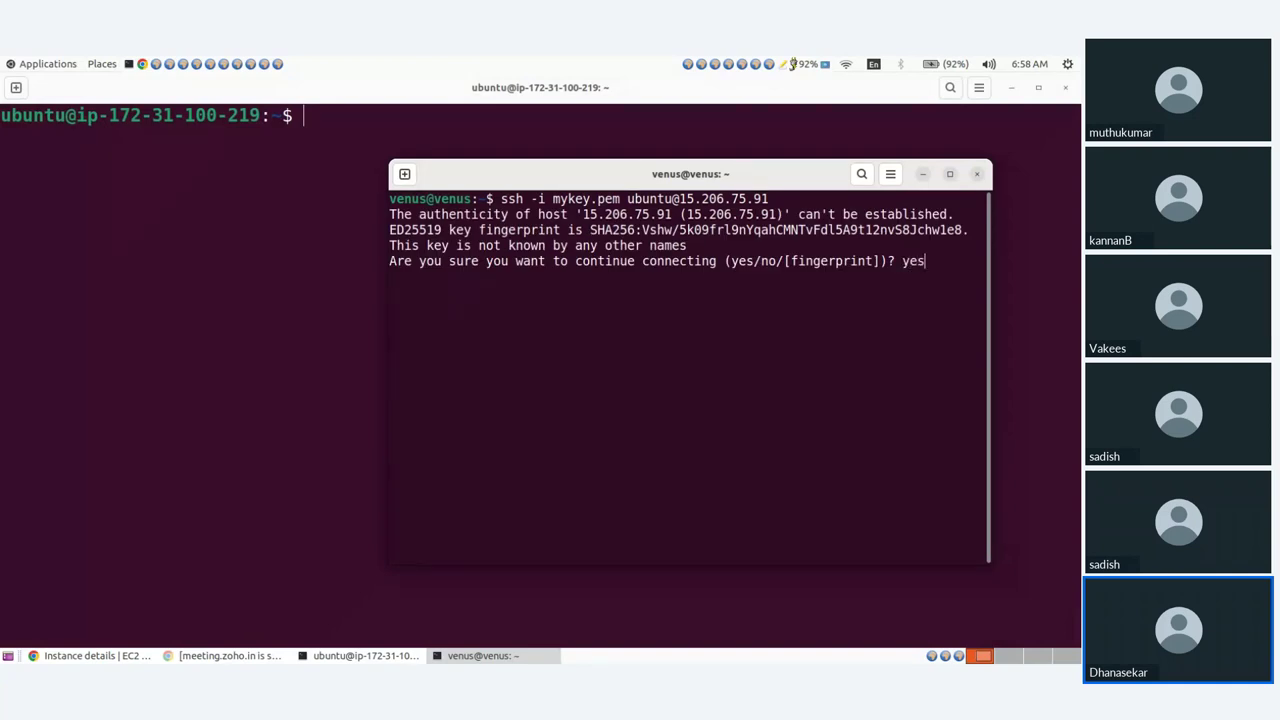
key(Return)
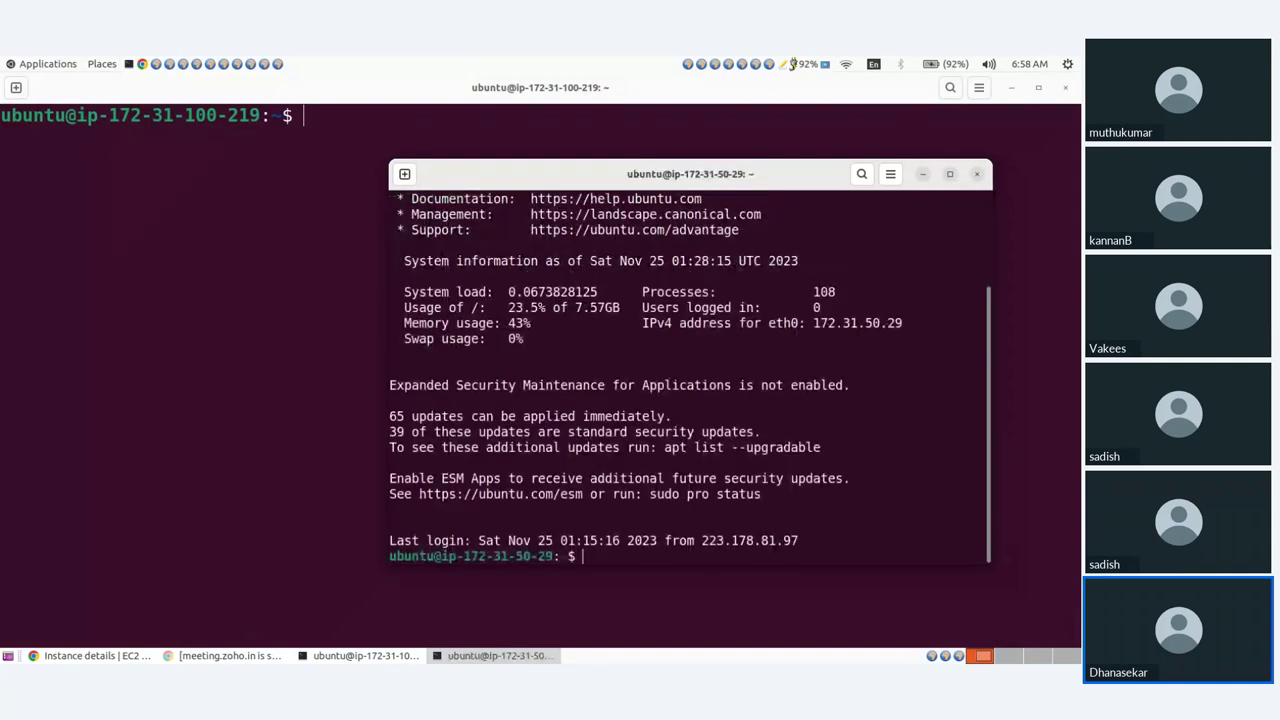
Check ASG2's process list with top, clear the screen, and hide that window.
key(ctrl+l)
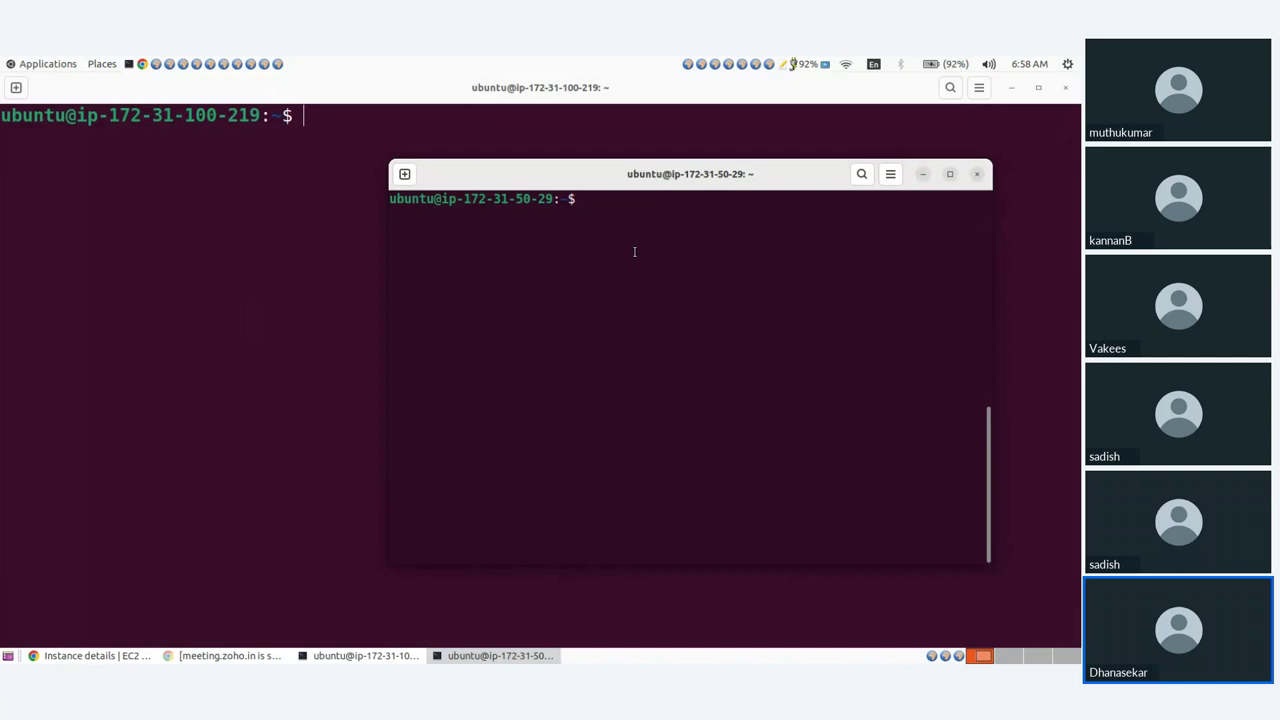
text(top)
key(Return)
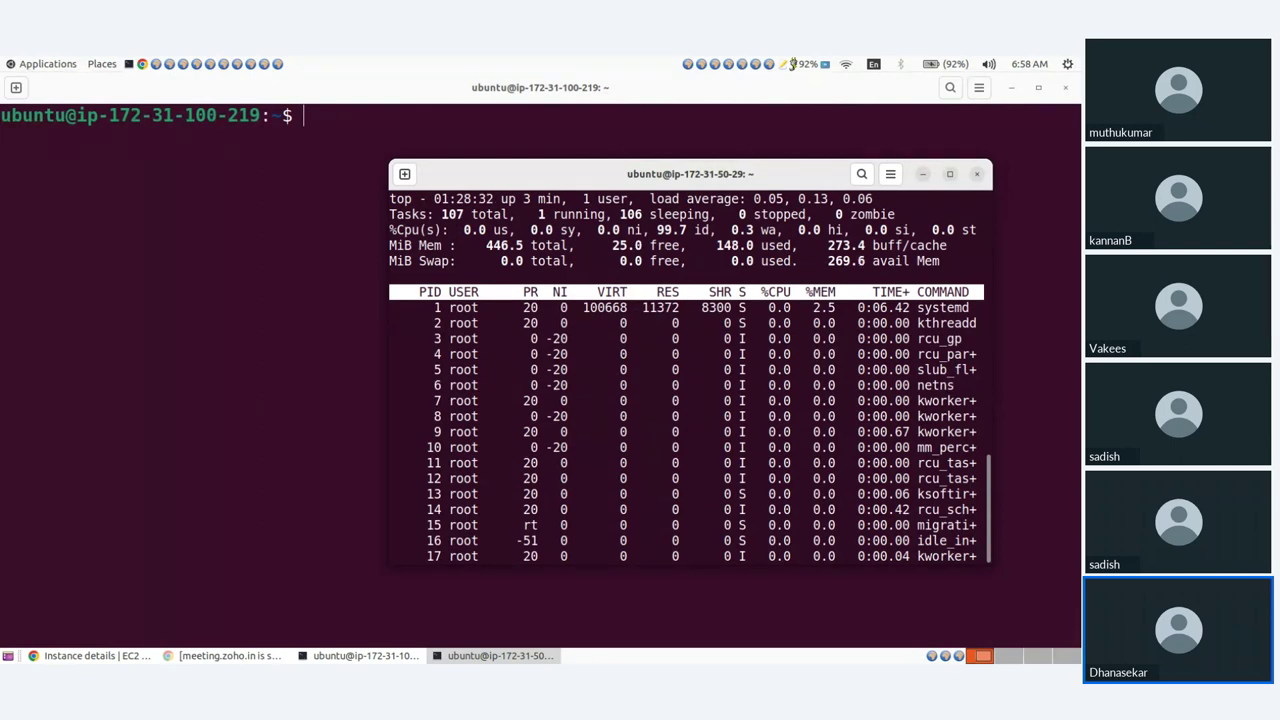
key(q)
key(ctrl+l)
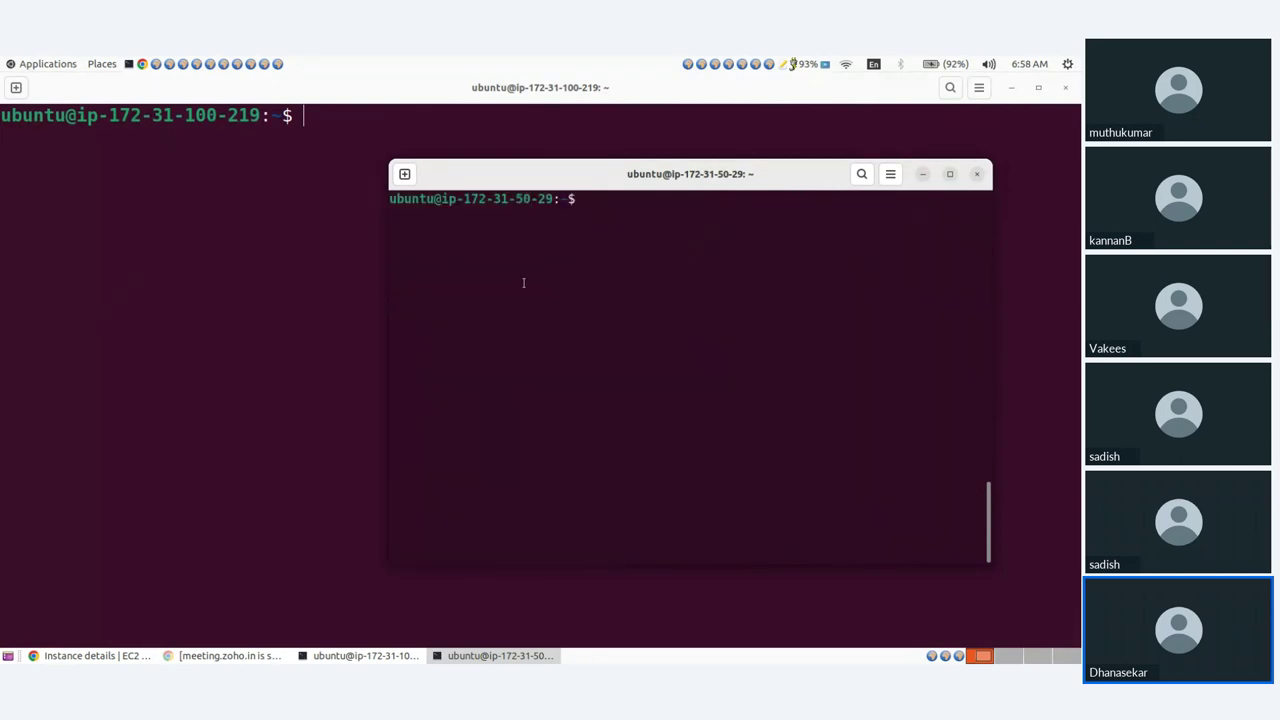
key(super+h)
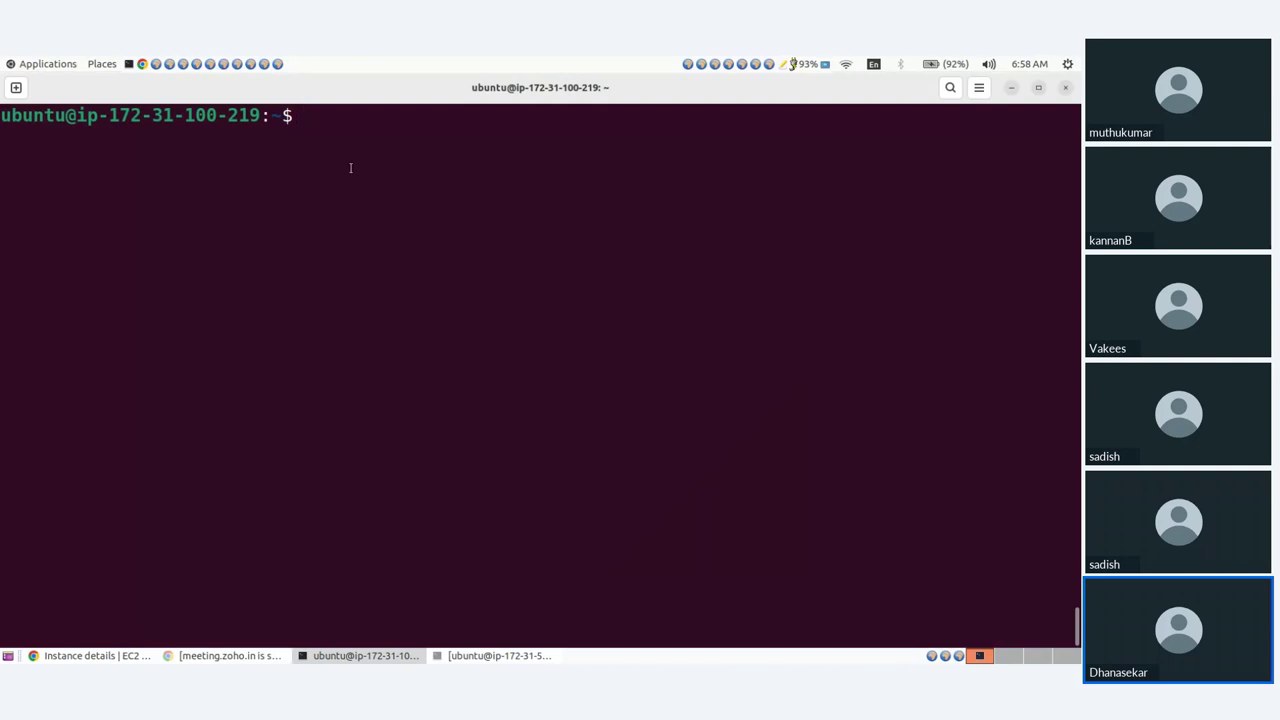
Check top on the first ASG instance, then clear the screen.
text(top)
key(Return)
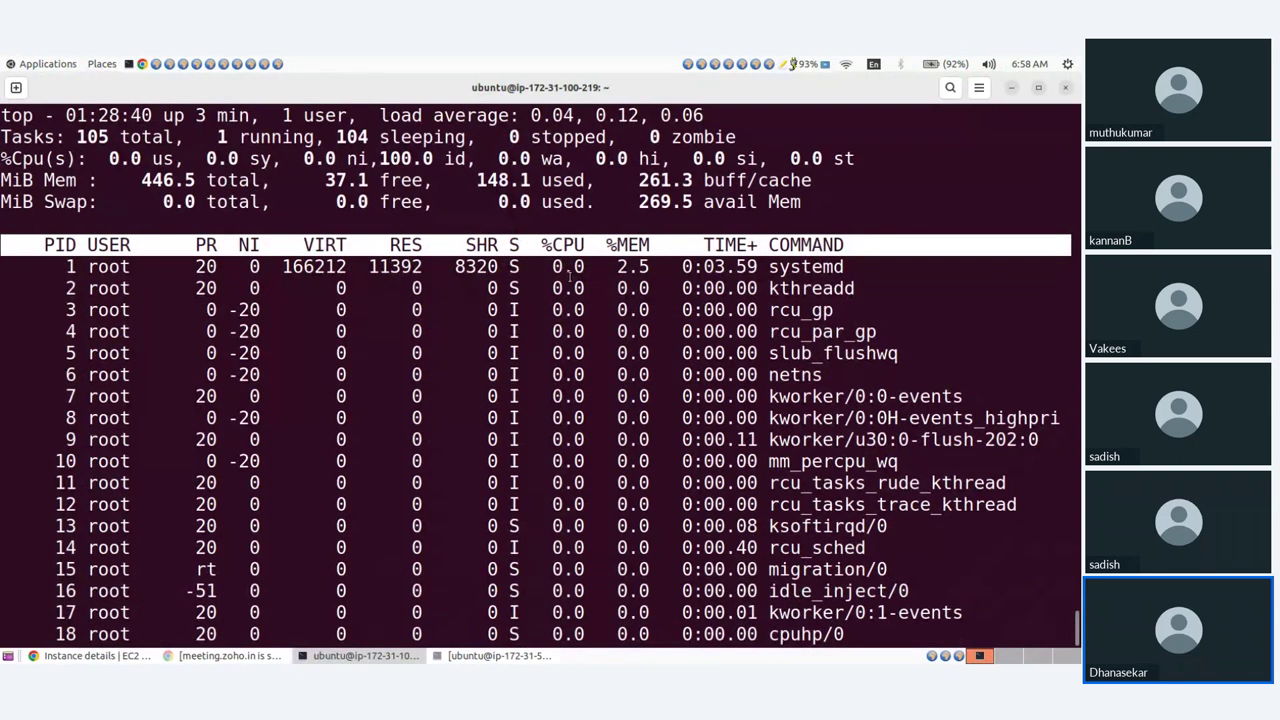
key(Escape)
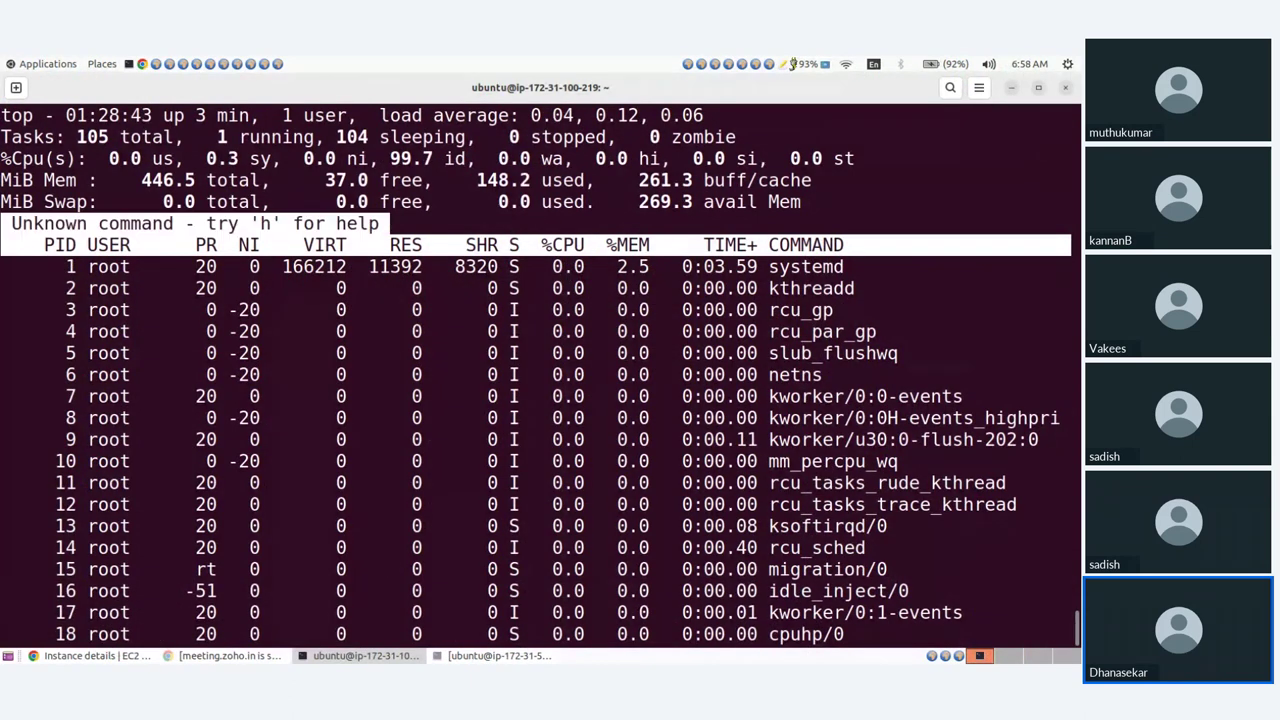
key(q)
key(ctrl+l)
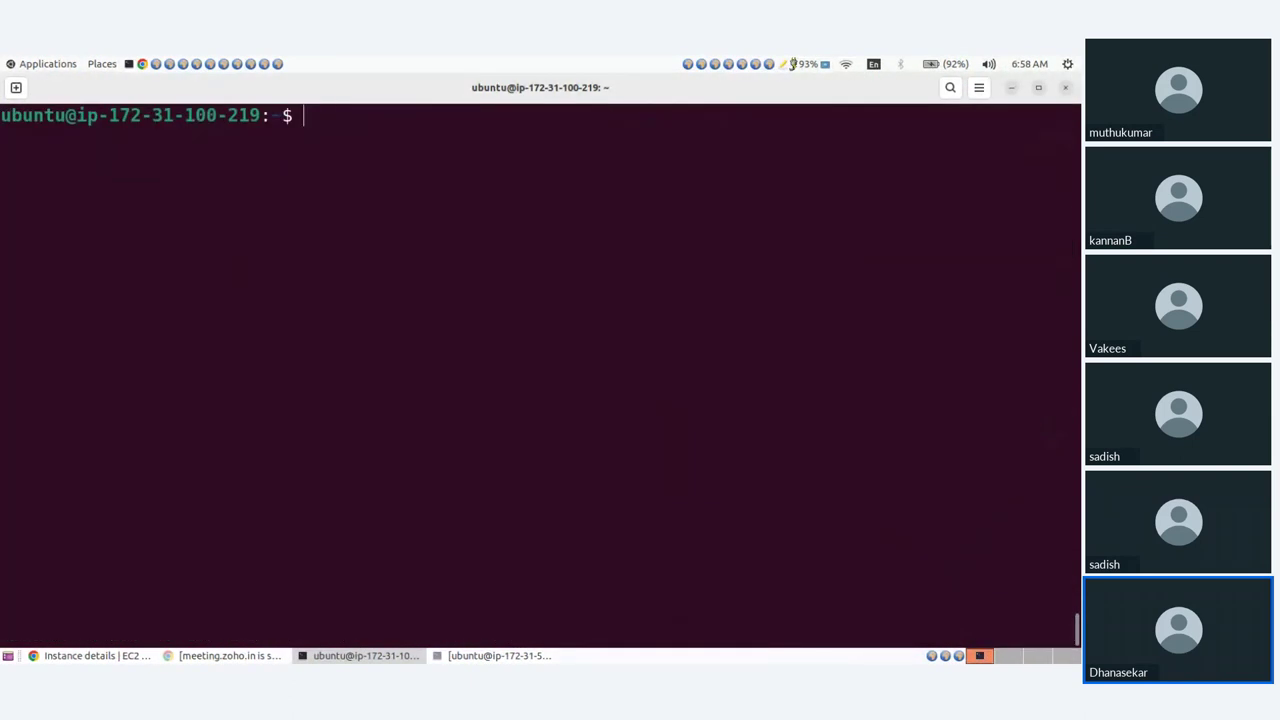
Start yes > /dev/null & in the background and confirm in top it uses about 99.9% CPU.
text(yes > /dev/)
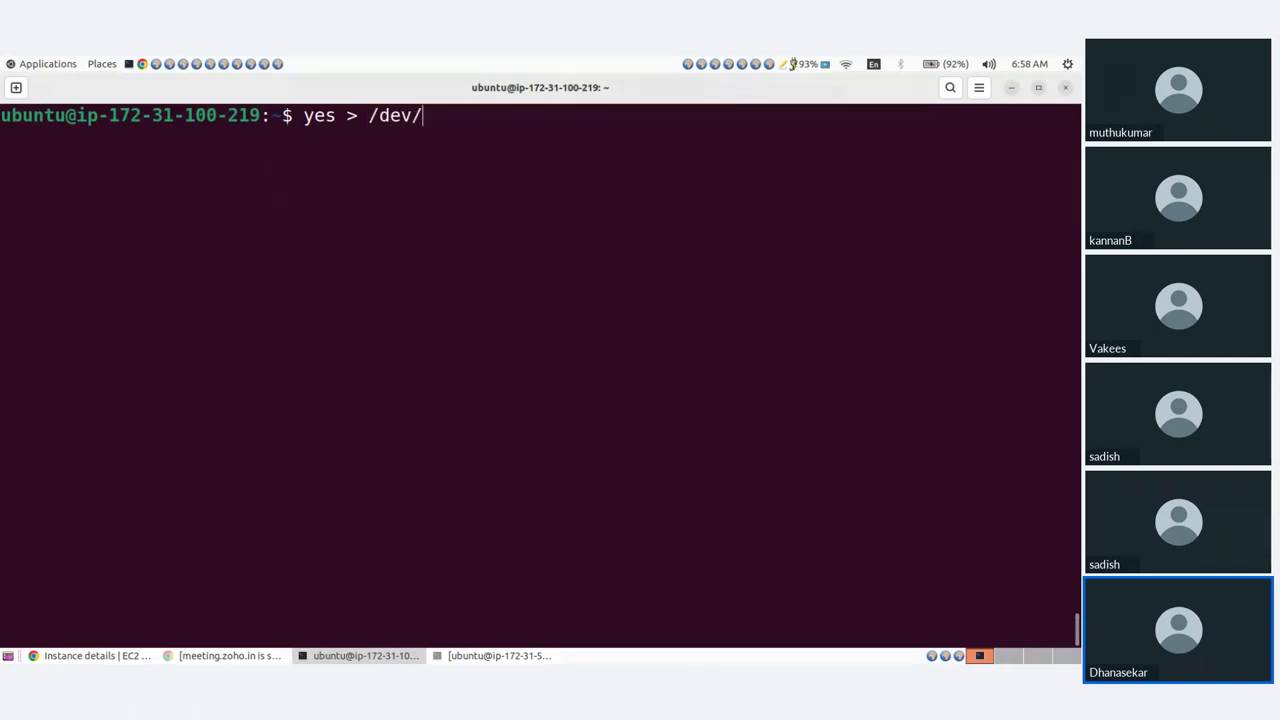
text(null )
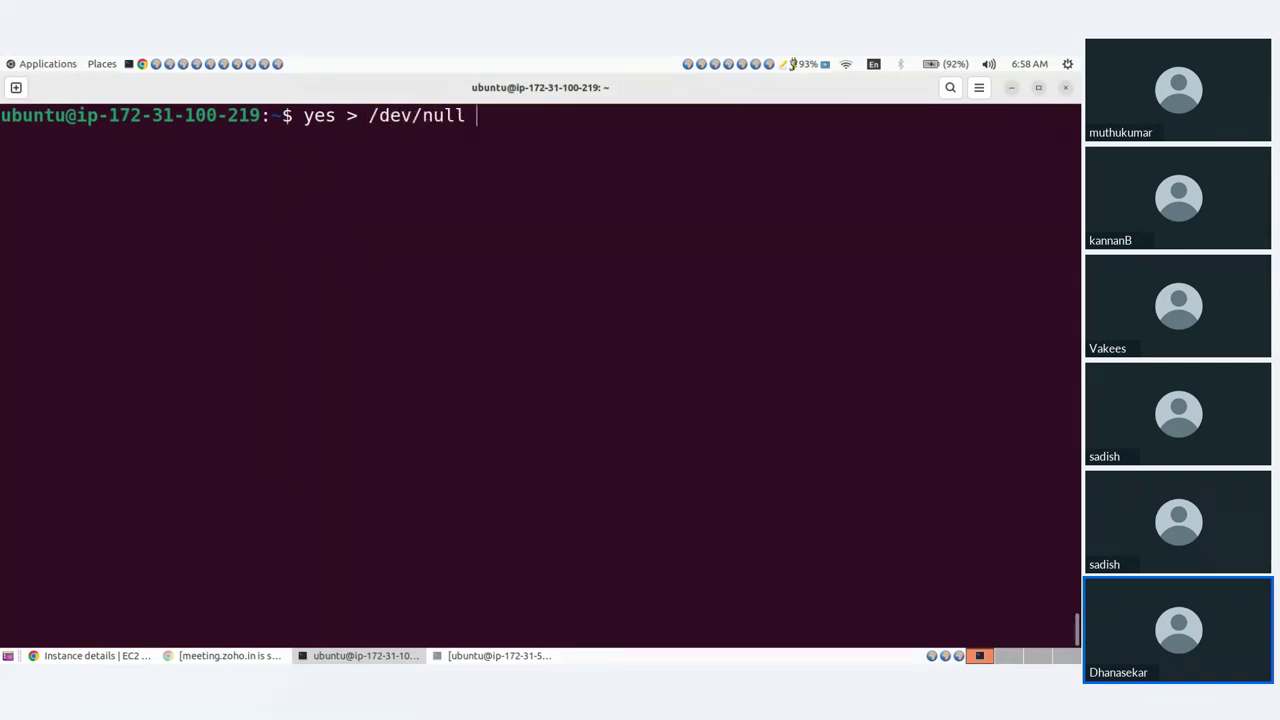
text(&)
key(Return)
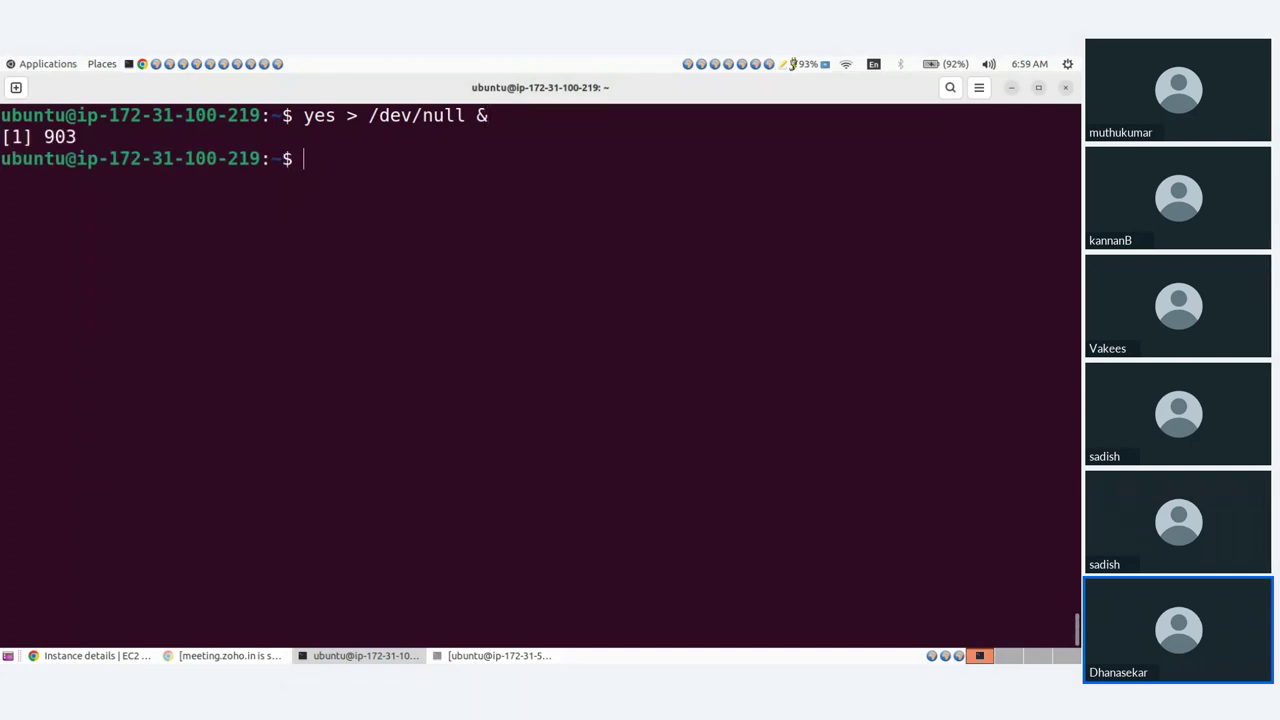
text(top)
key(Return)
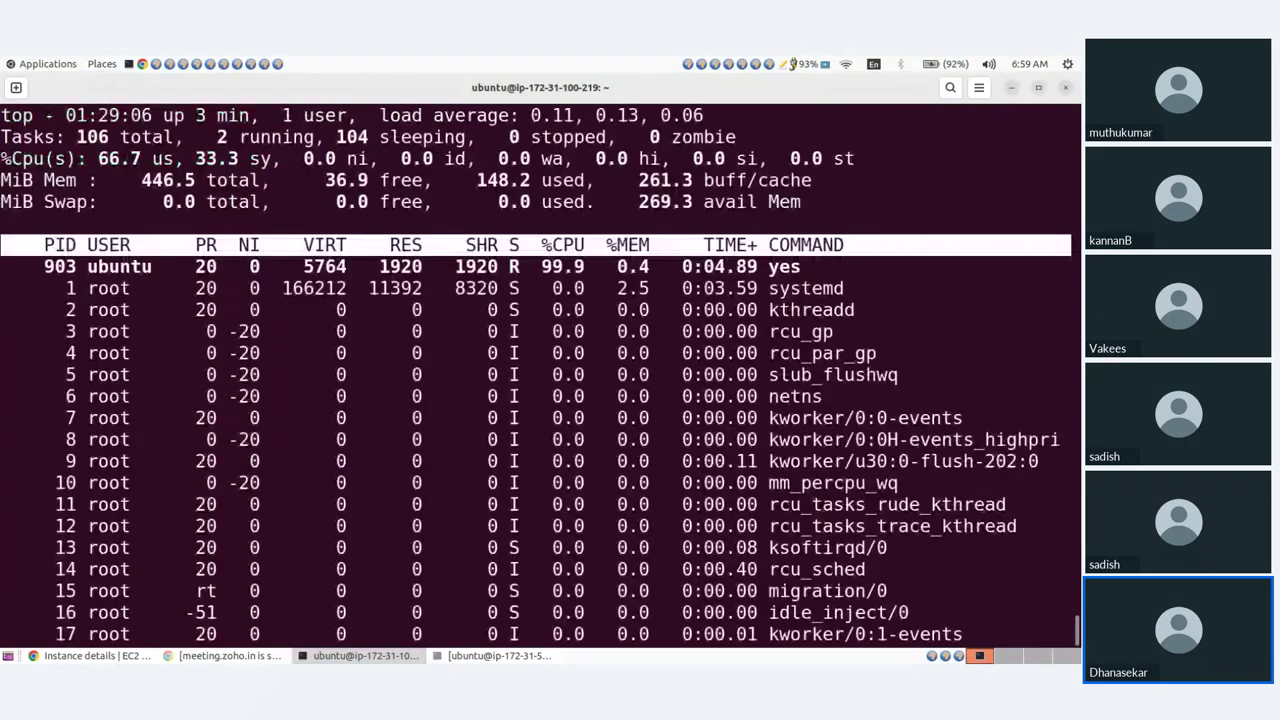
drag(541, 266, 590, 268)
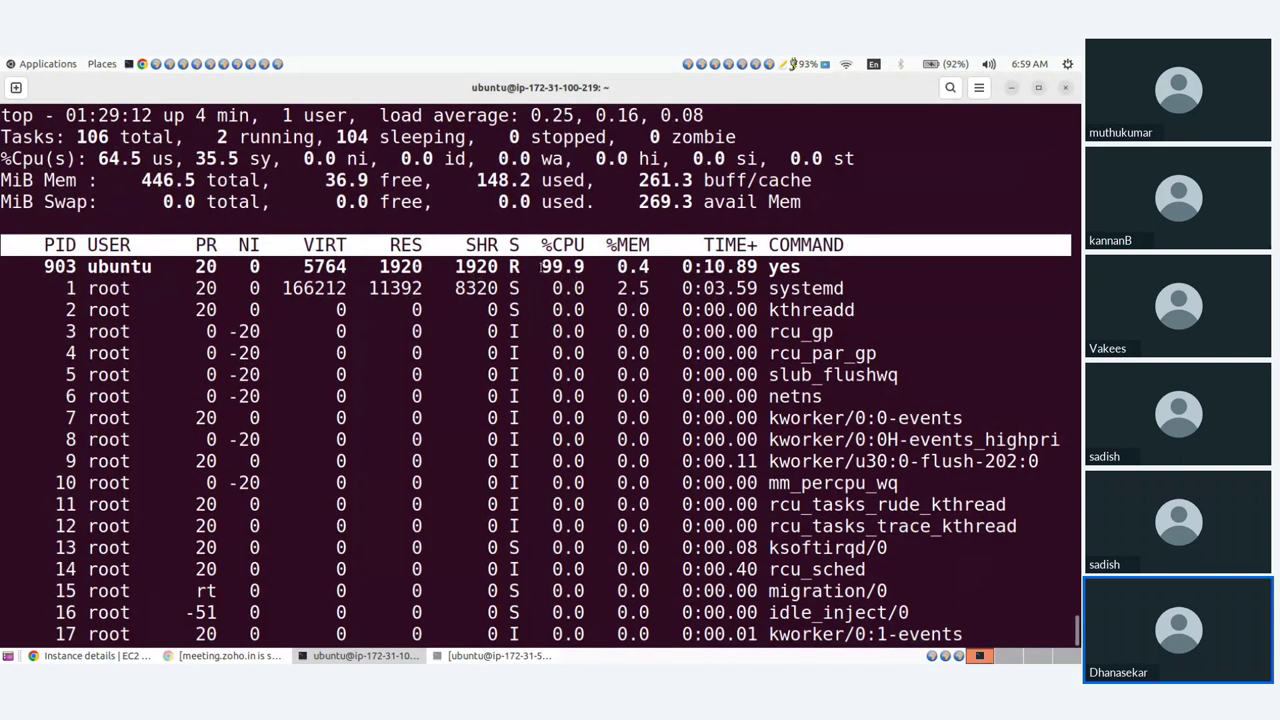
drag(539, 267, 604, 266)
click(604, 266)
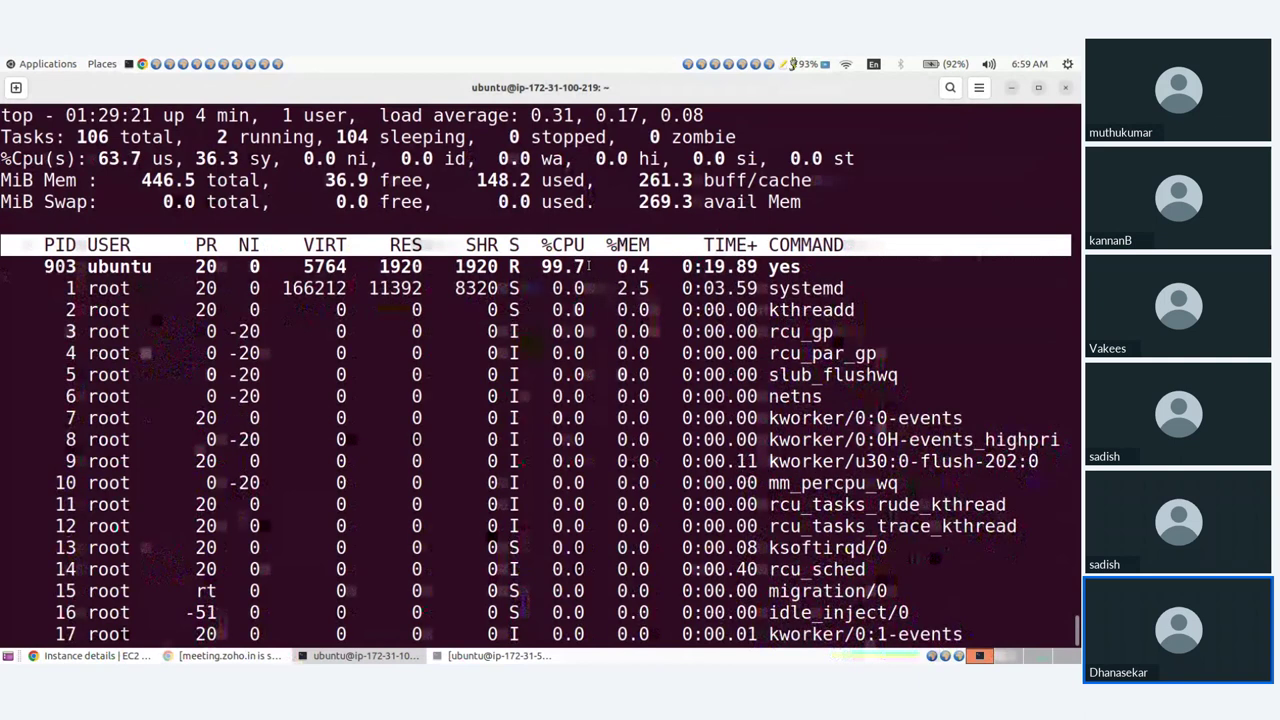
drag(533, 266, 533, 268)
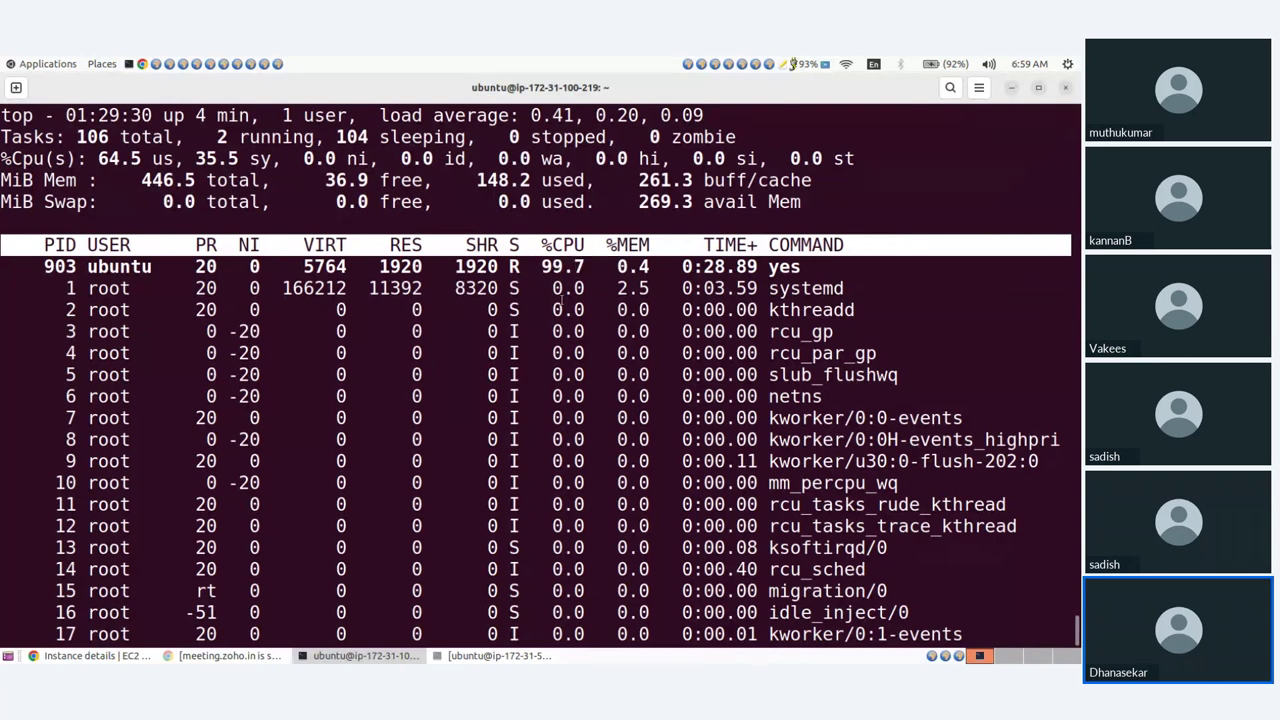
click(375, 657)
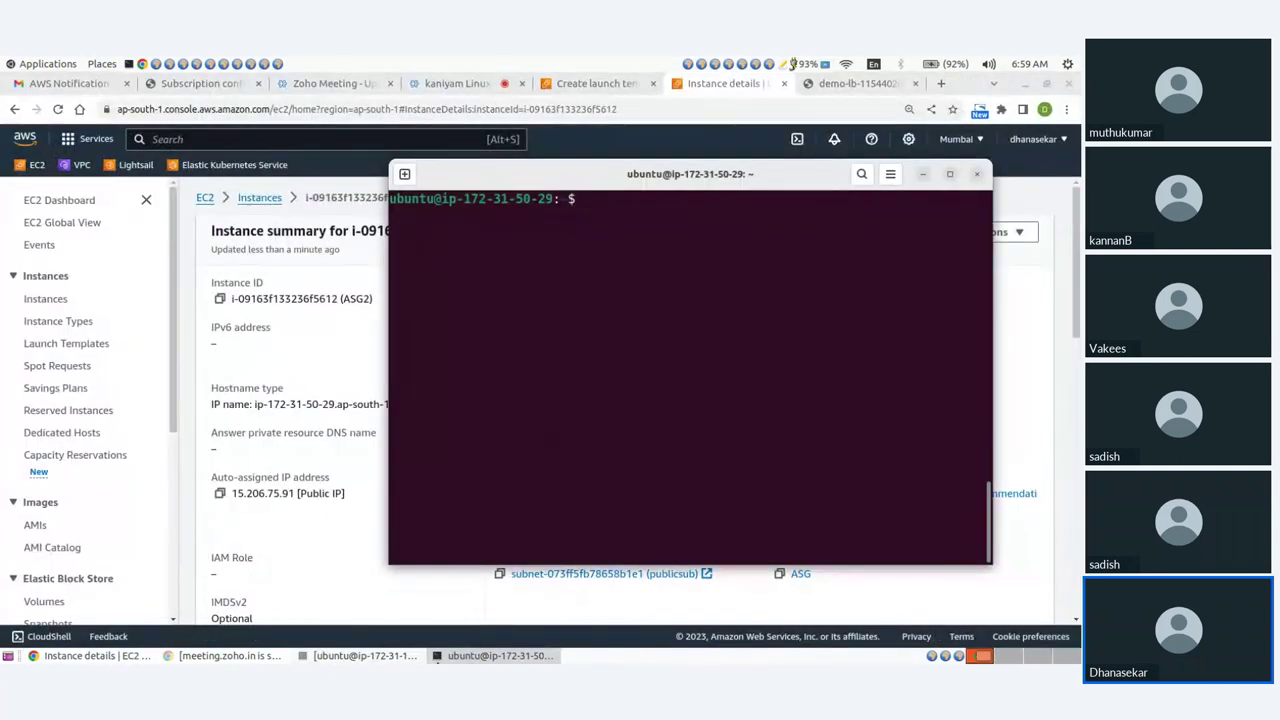
Start yes > /dev/null & on the second instance and watch it in top.
click(365, 656)
click(497, 656)
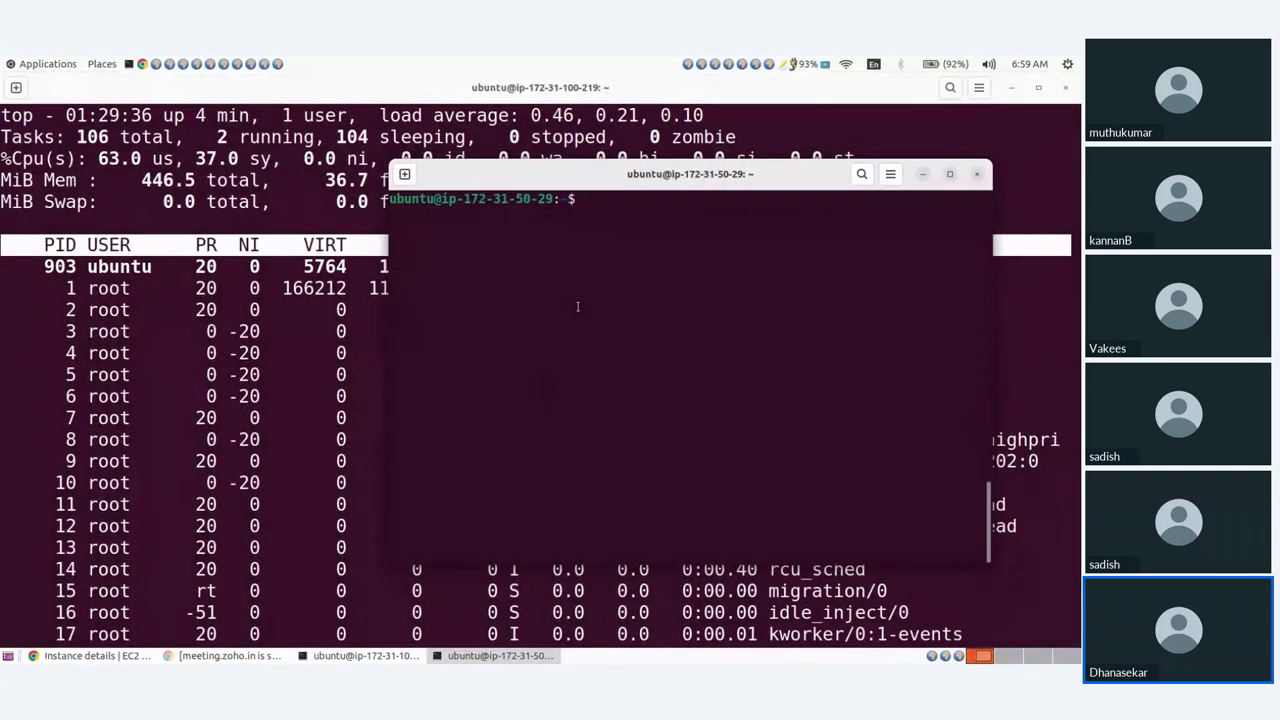
text(yes)
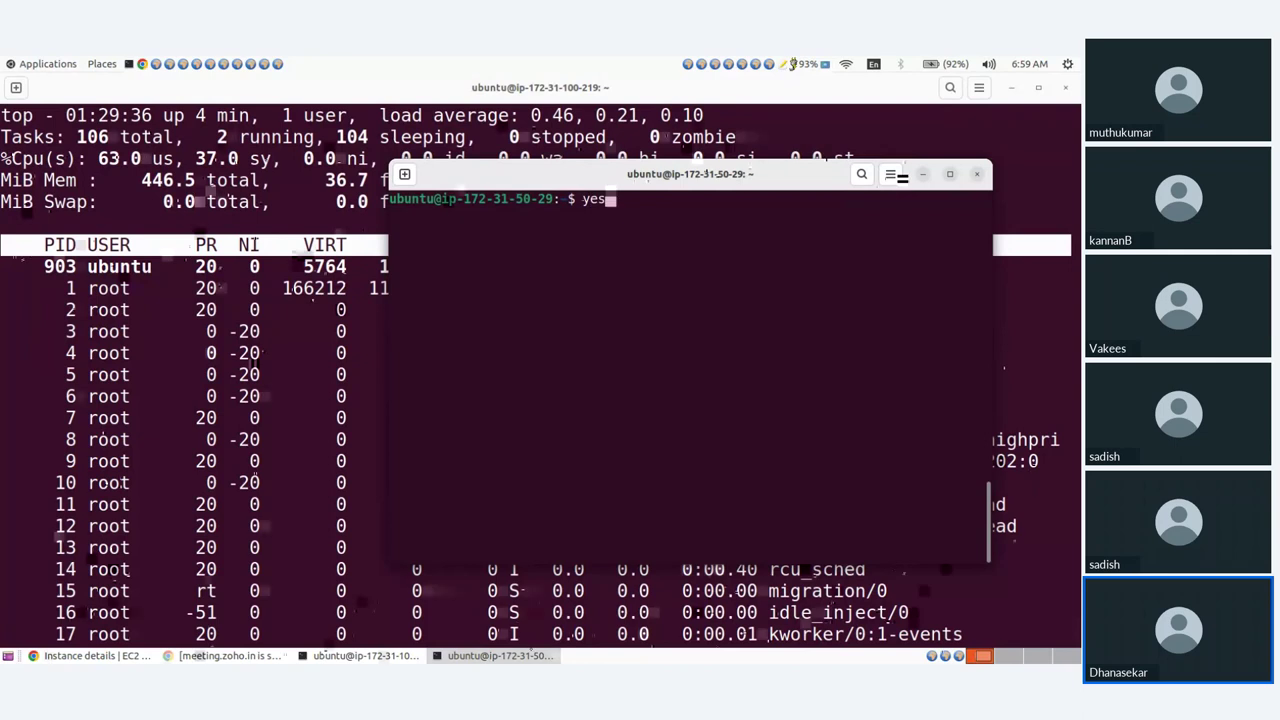
text( > /dev)
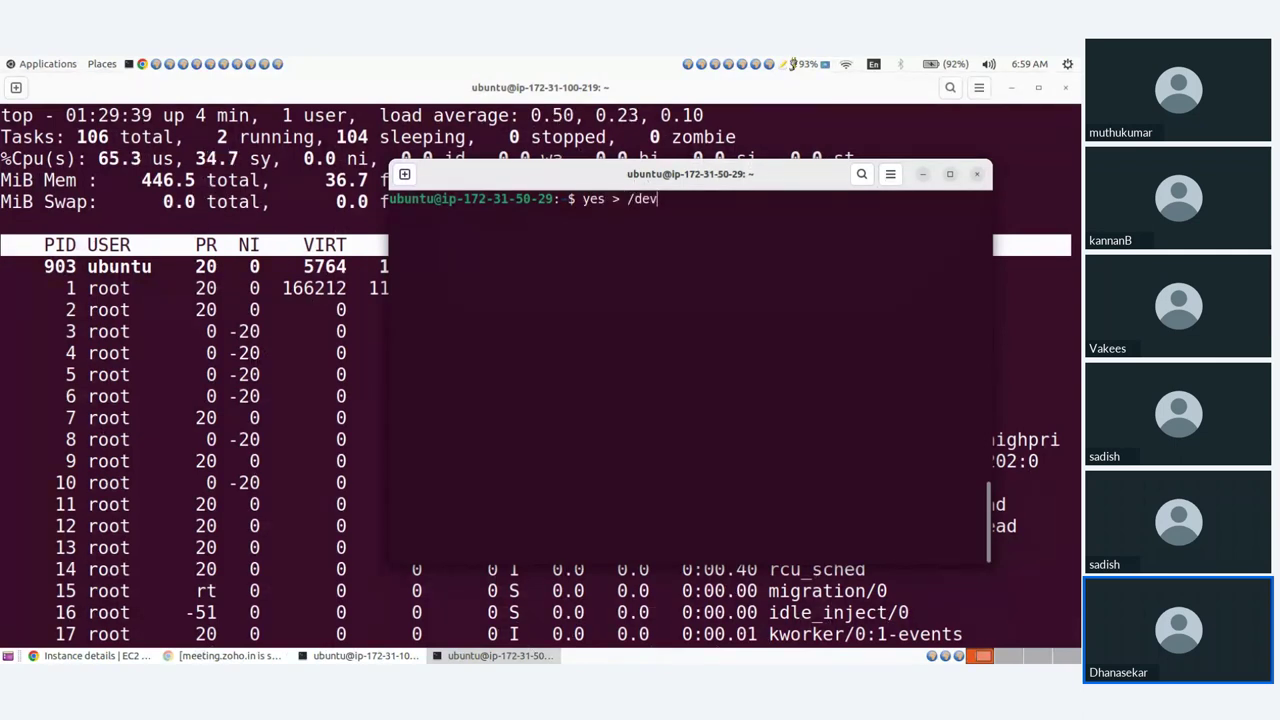
text(/null )
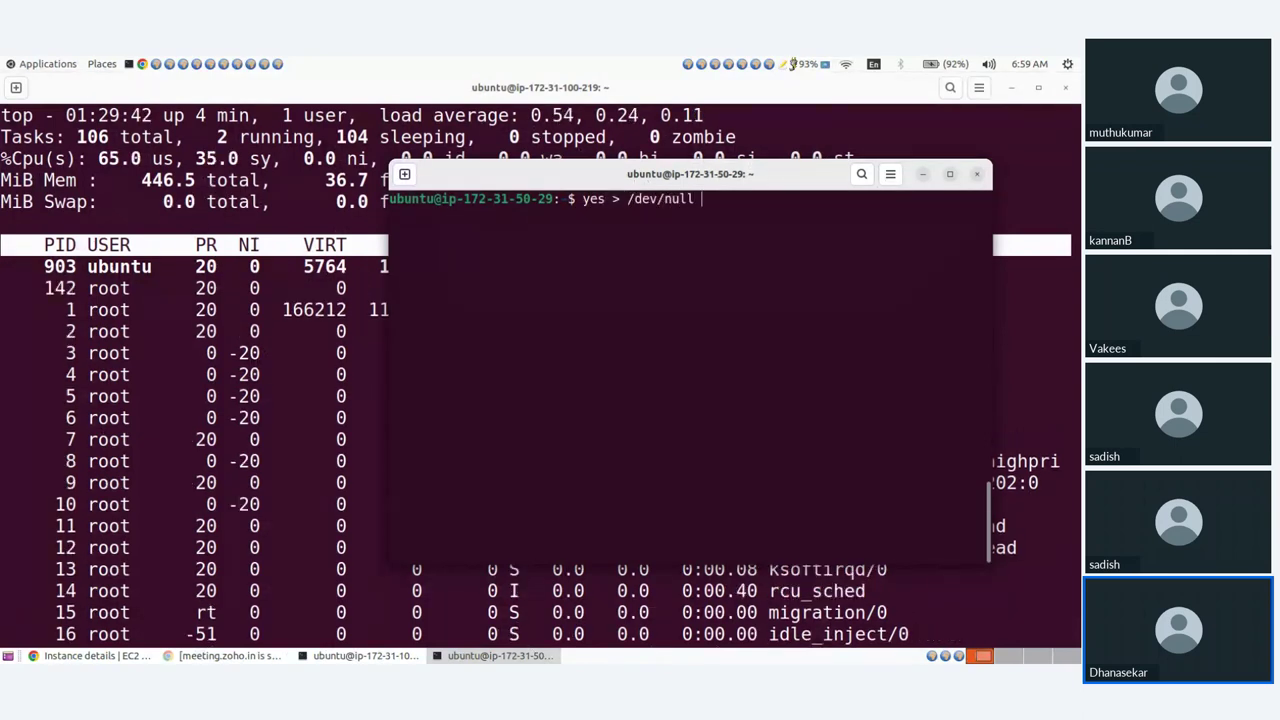
text(&)
key(Return)
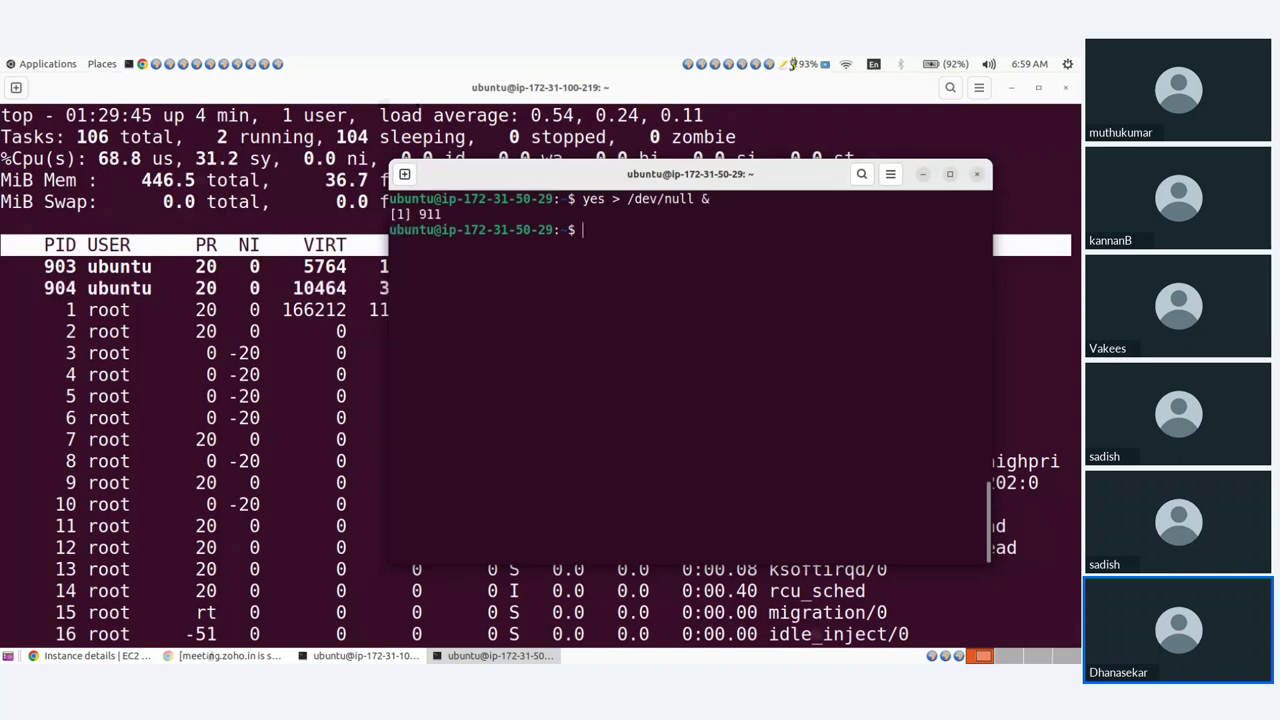
text(top)
key(Return)
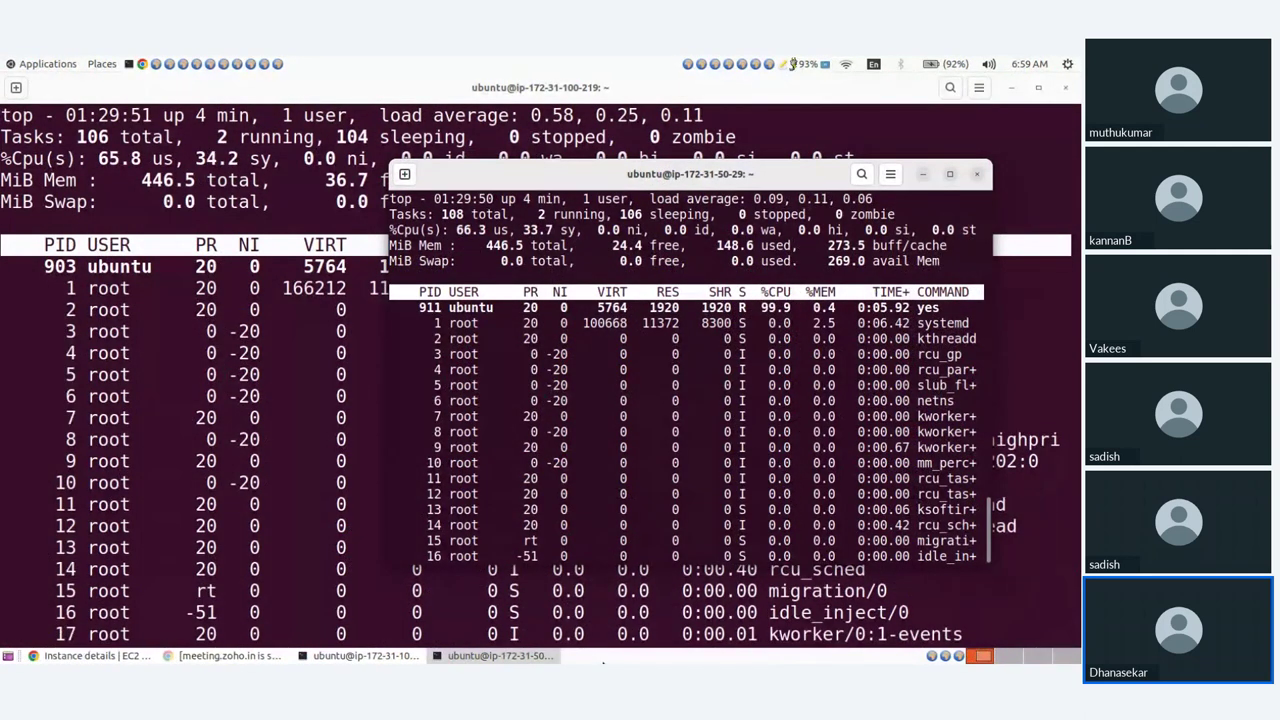
Quit top on both instances and note the yes process's PID 903.
click(533, 656)
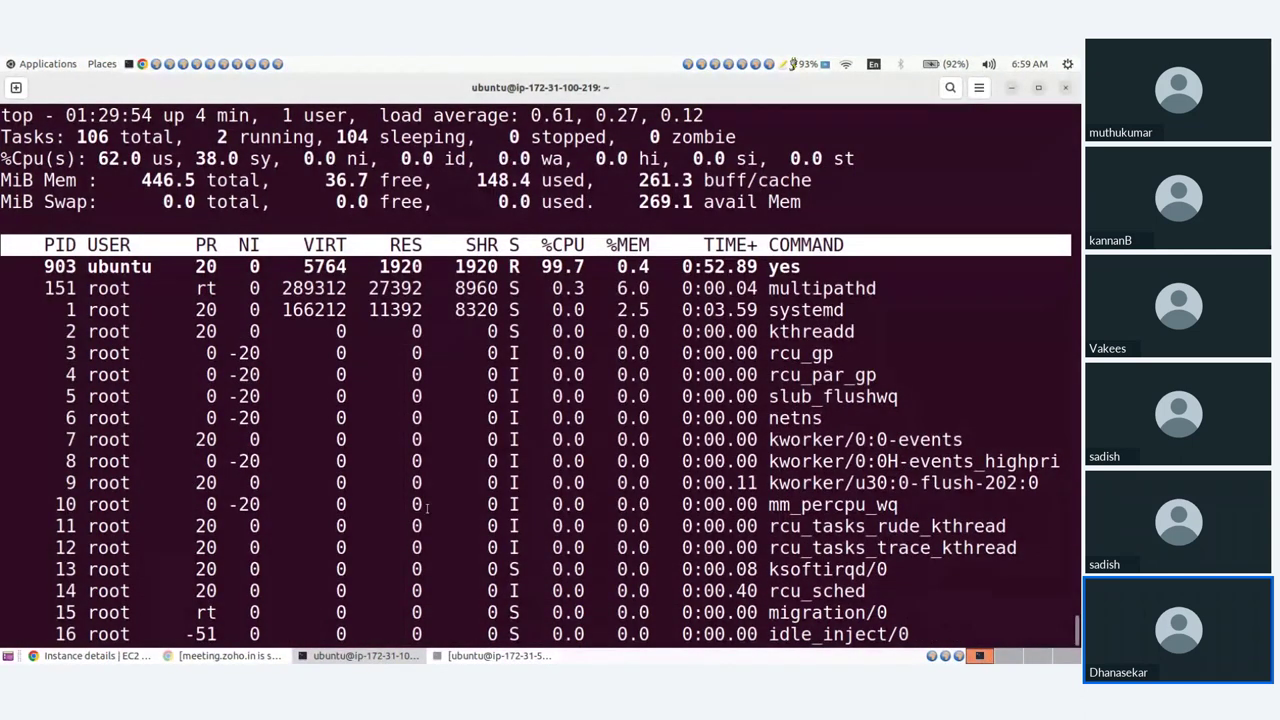
key(q)
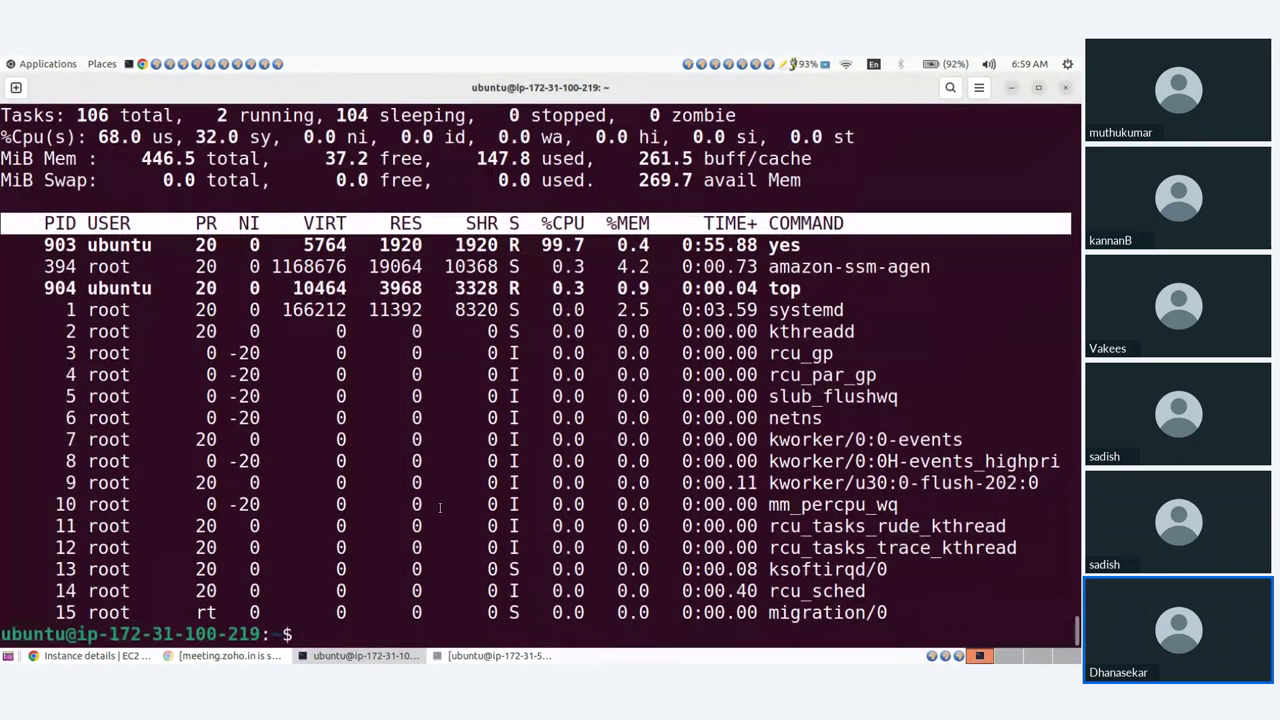
click(495, 656)
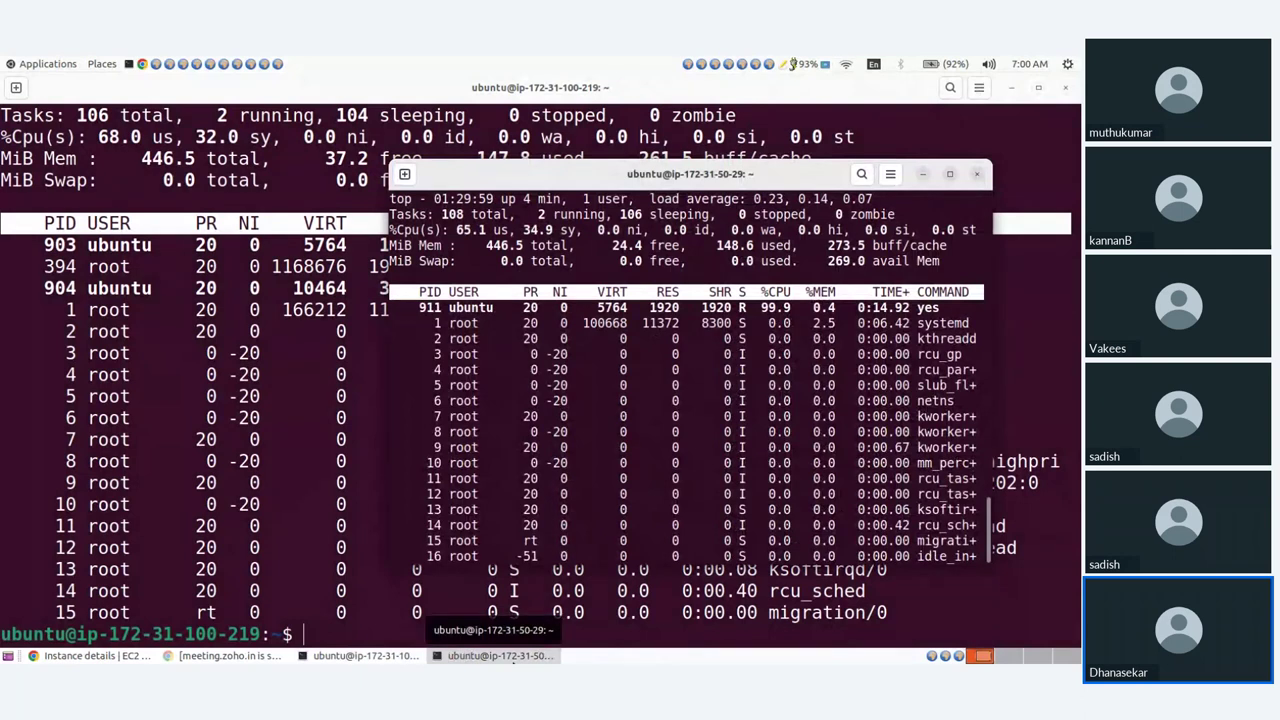
key(q)
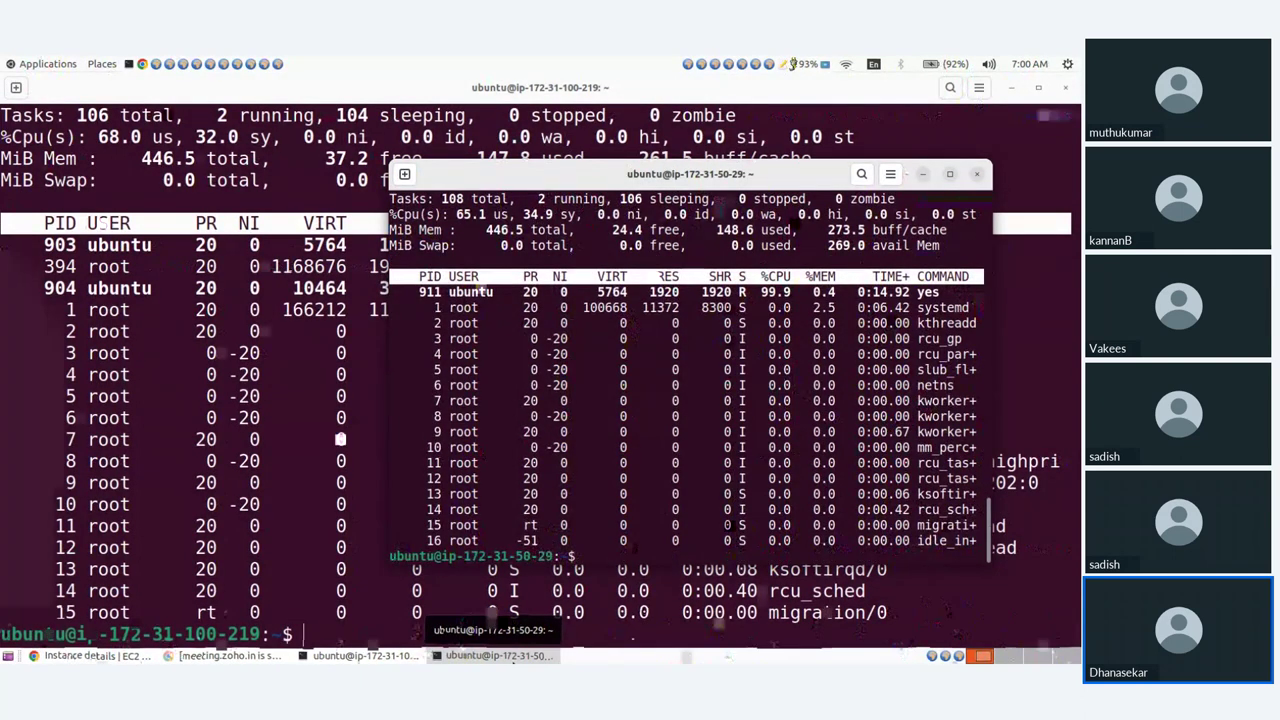
click(495, 656)
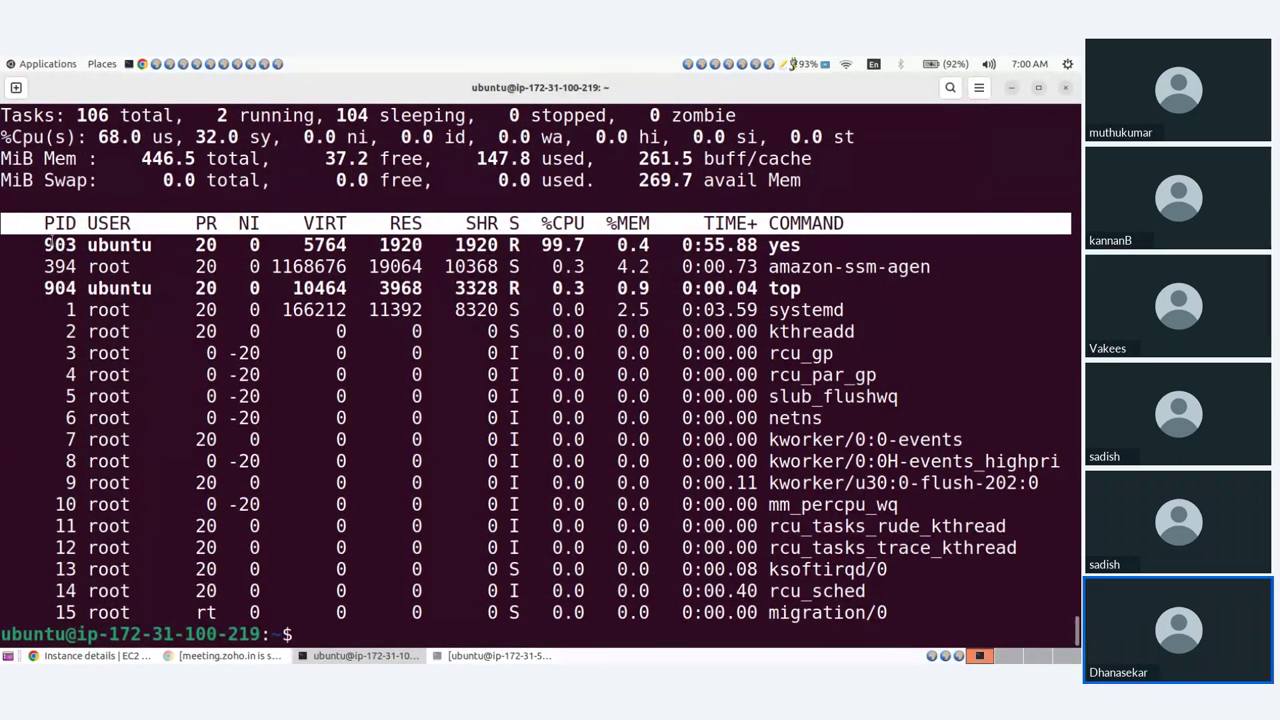
drag(44, 244, 81, 241)
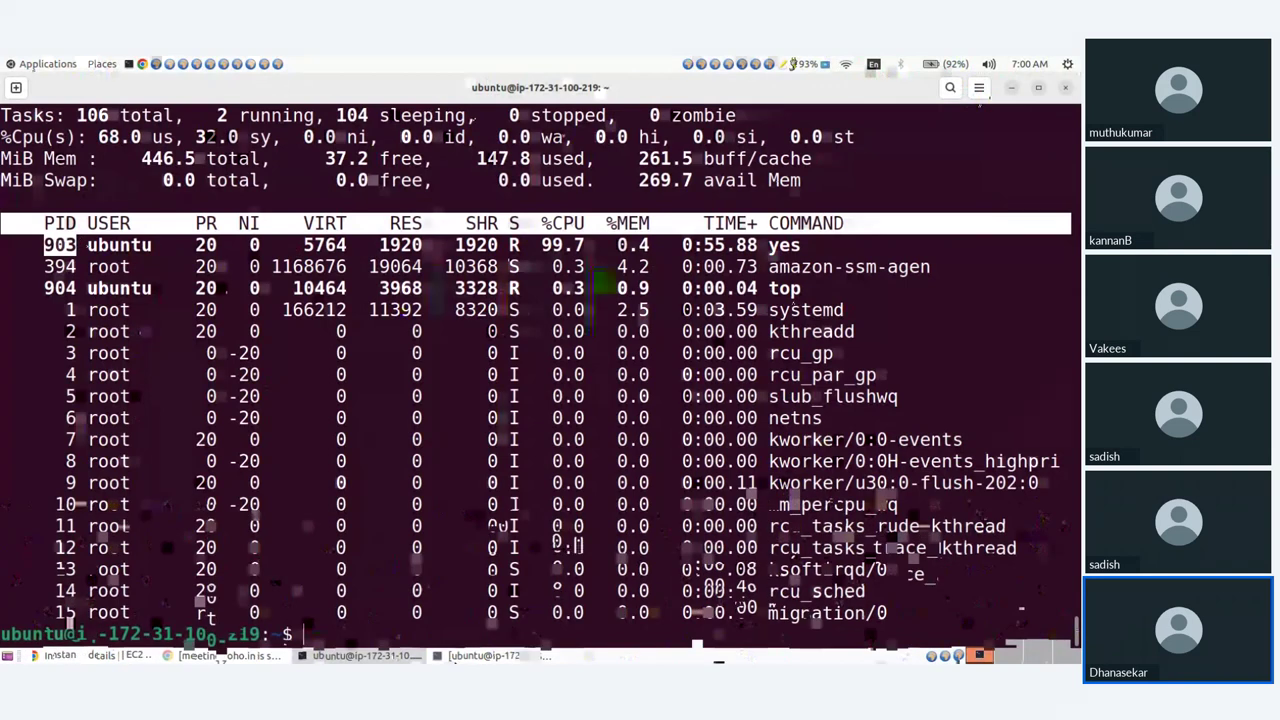
Recall the yes > /dev/null & command at the first instance's prompt and select its text.
click(485, 655)
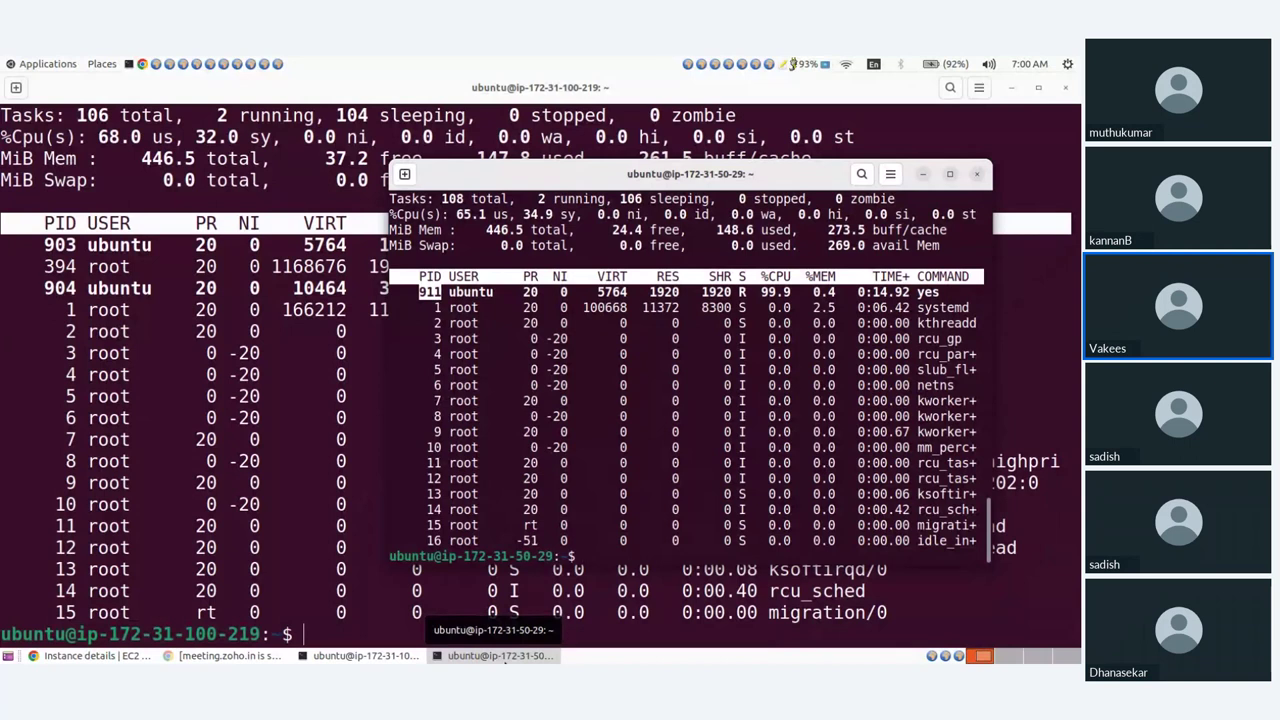
click(505, 656)
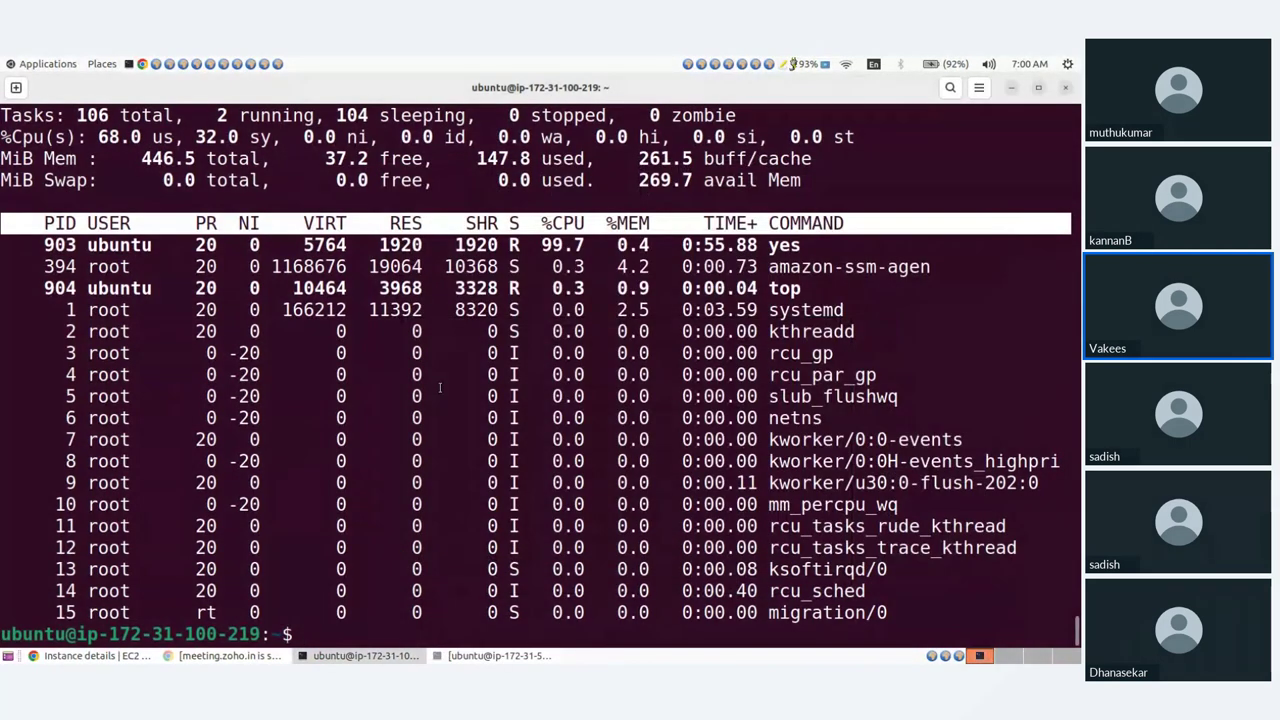
text(top)
key(Up)
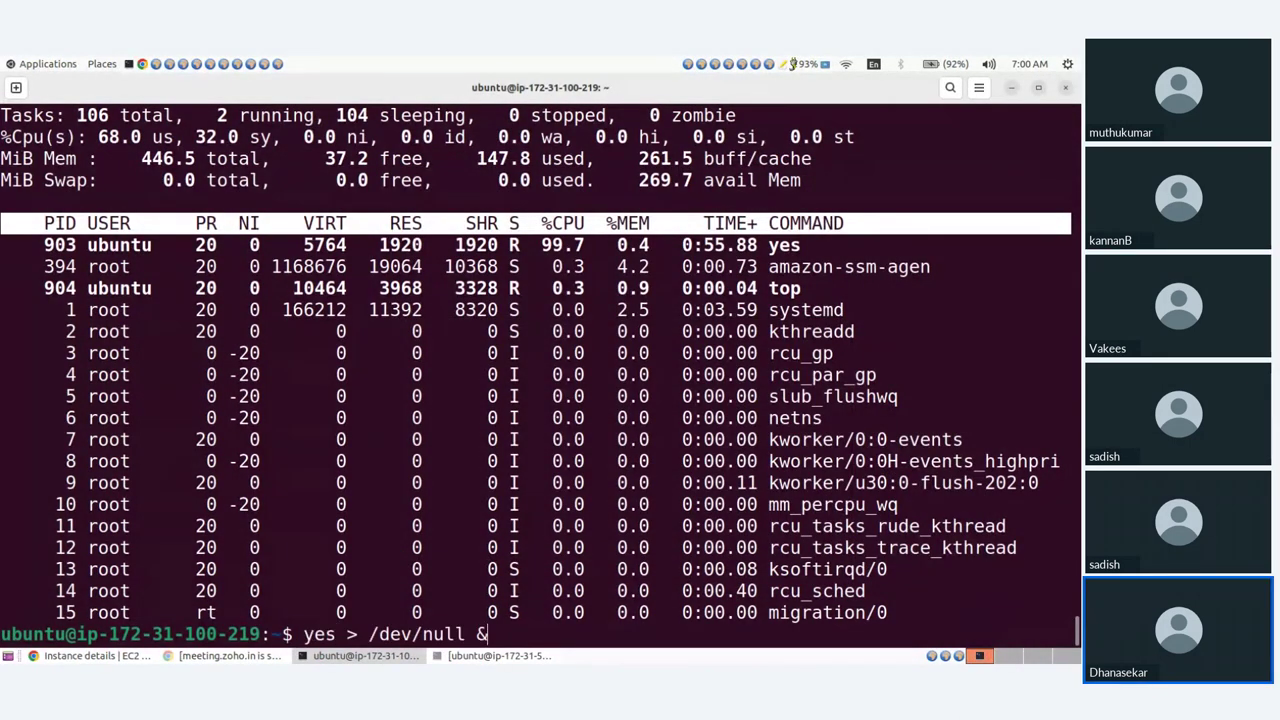
triple_click(302, 634)
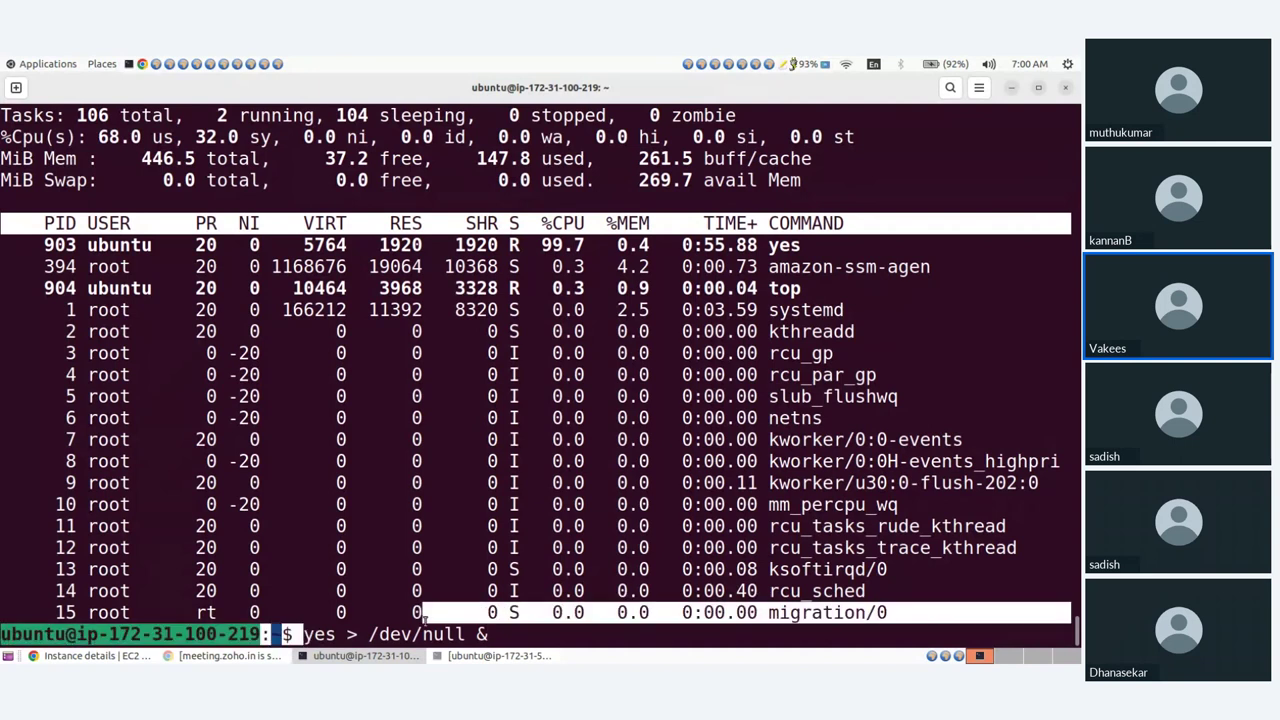
drag(302, 634, 487, 634)
key(ctrl+c)
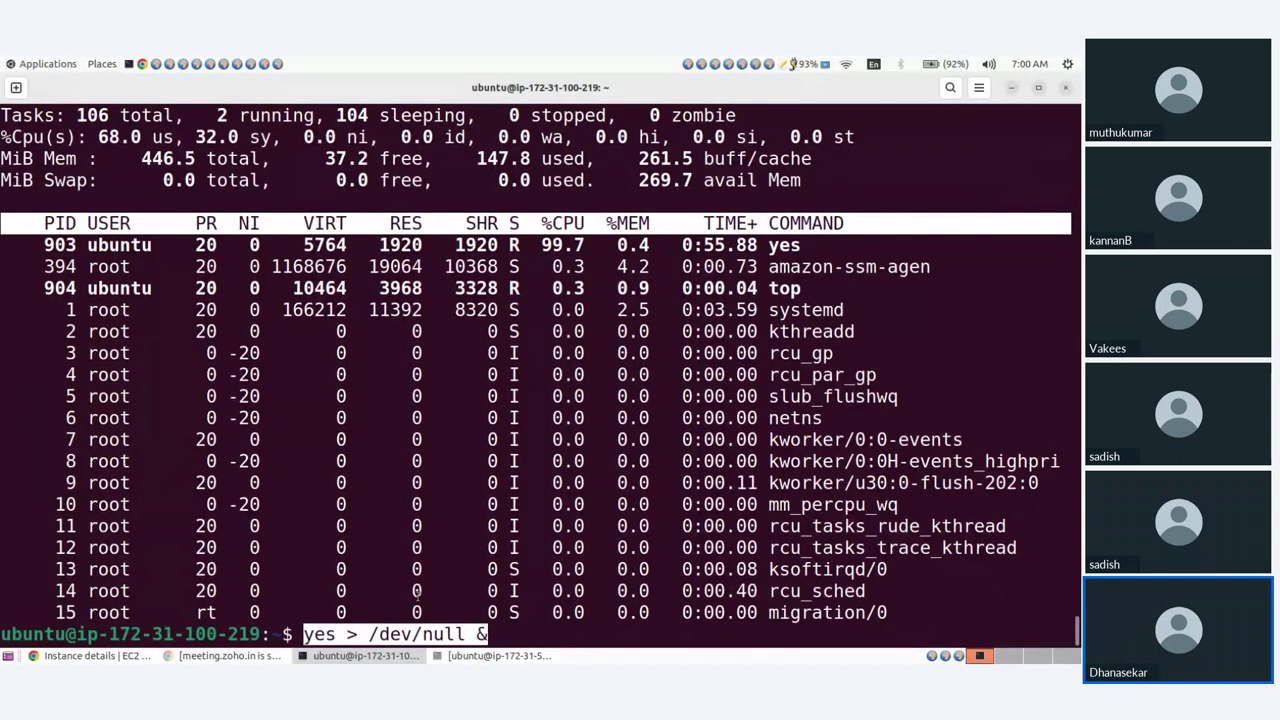
Send the yes > /dev/null & command as a Zoho Meeting chat message, then return to AWS.
click(95, 655)
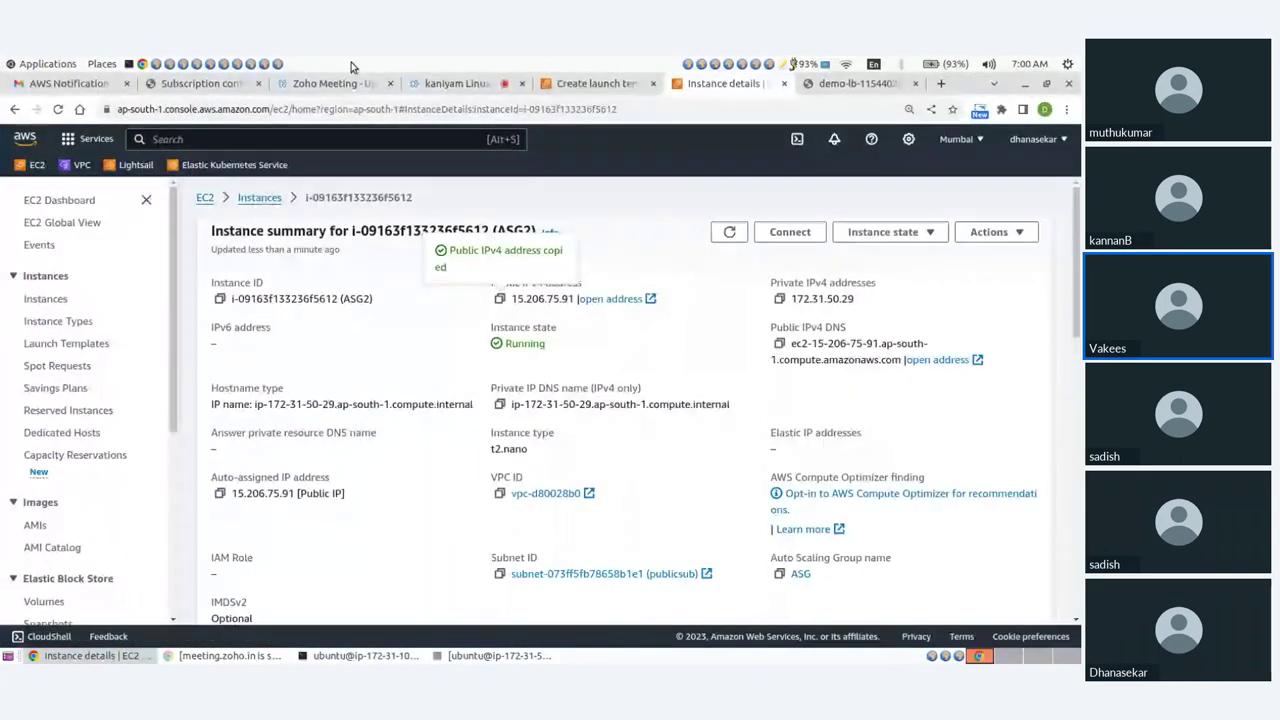
click(428, 88)
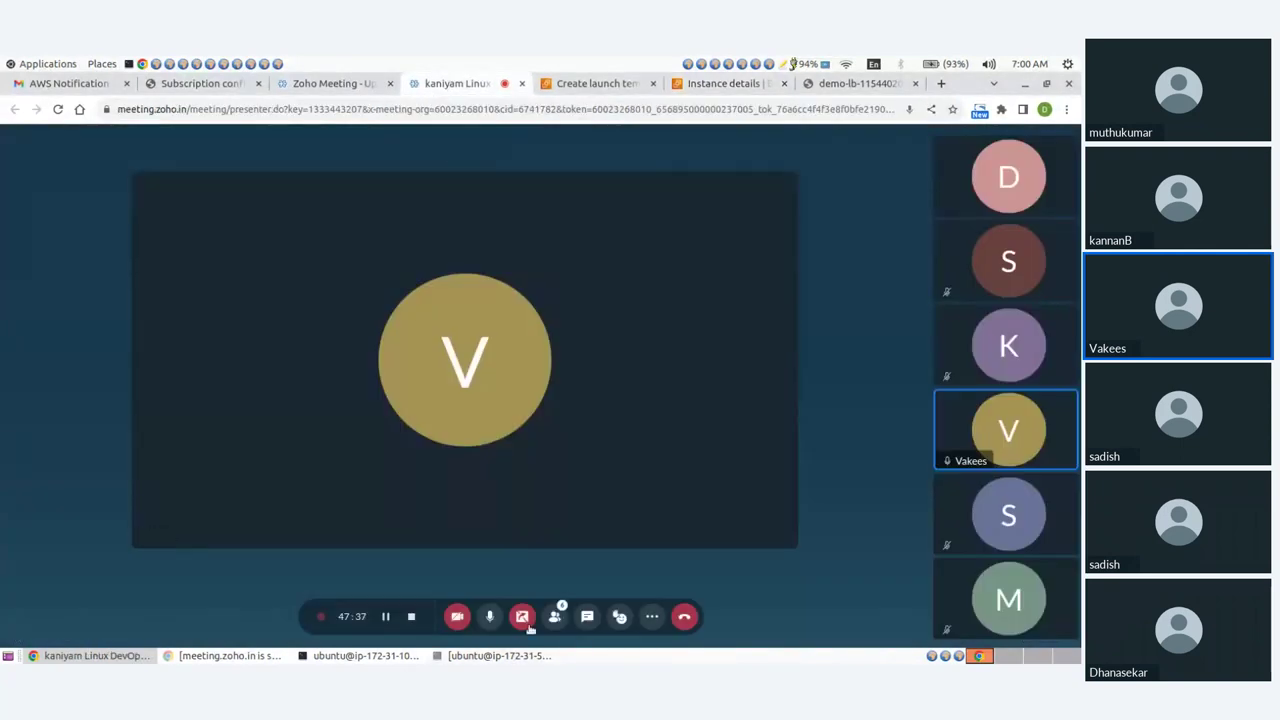
click(587, 616)
key(ctrl+v)
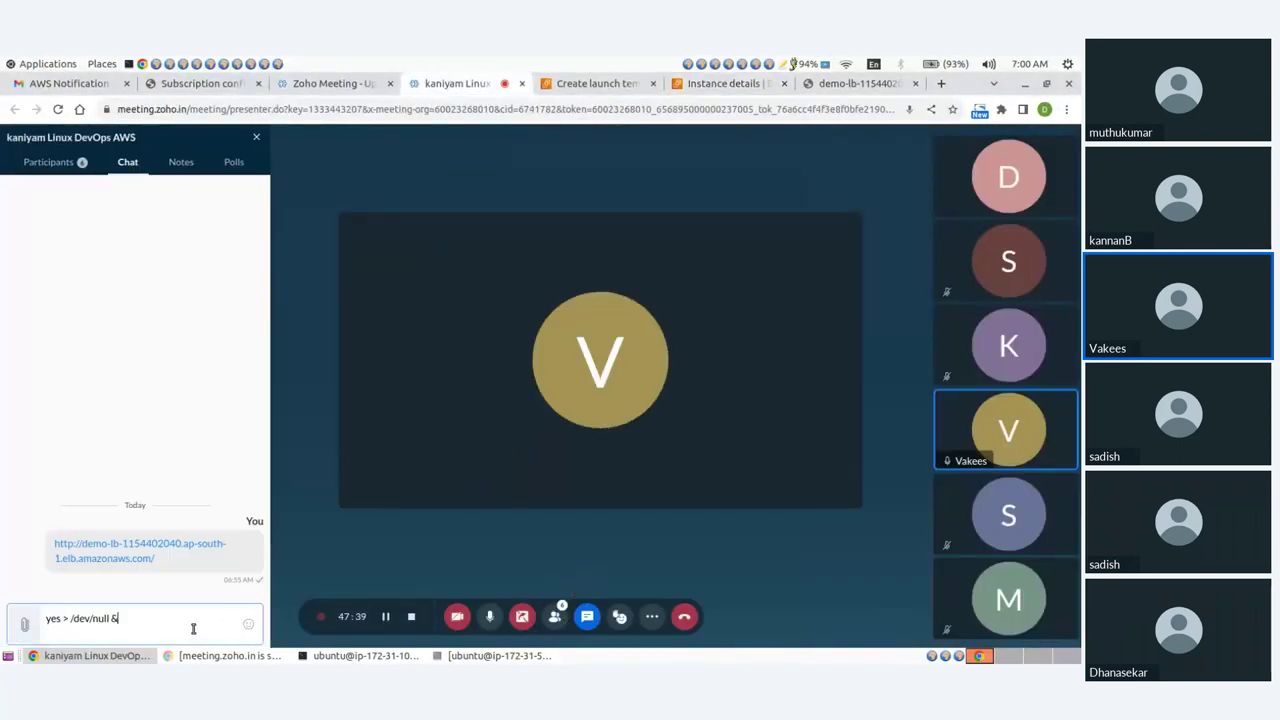
key(Return)
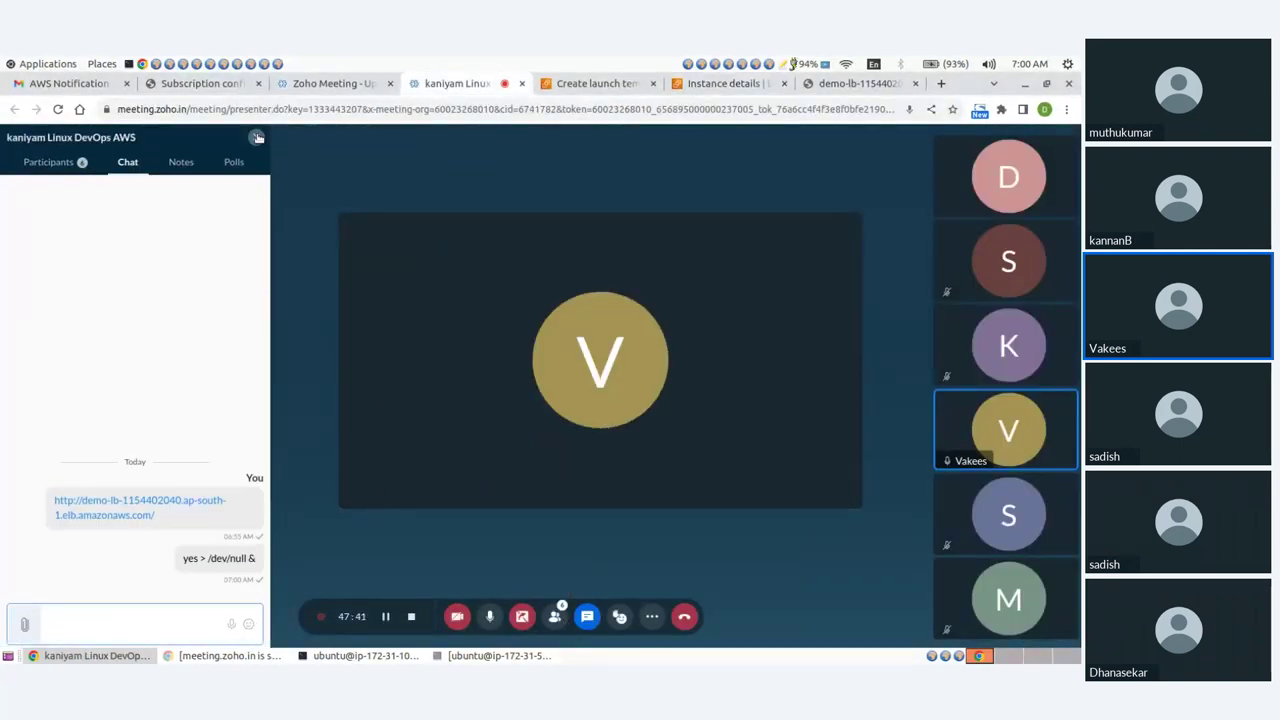
click(256, 137)
click(592, 83)
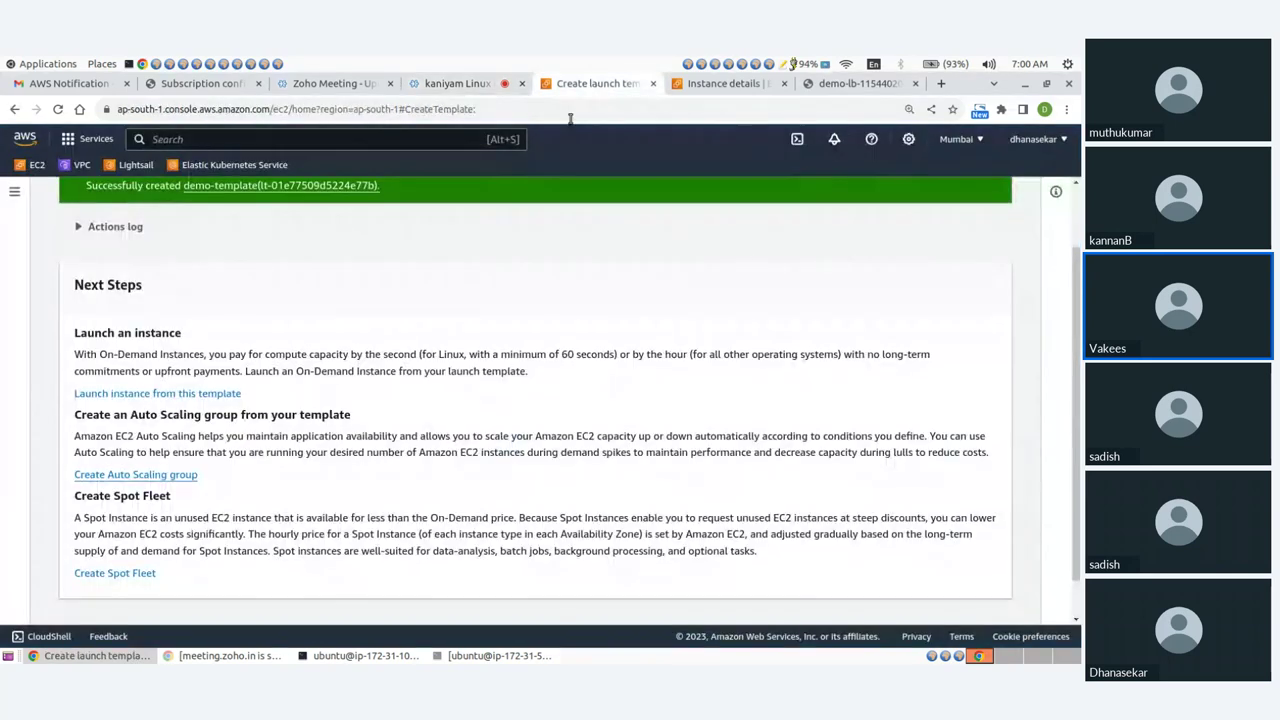
Go from the instances list to the ASG Auto Scaling group's details.
click(722, 83)
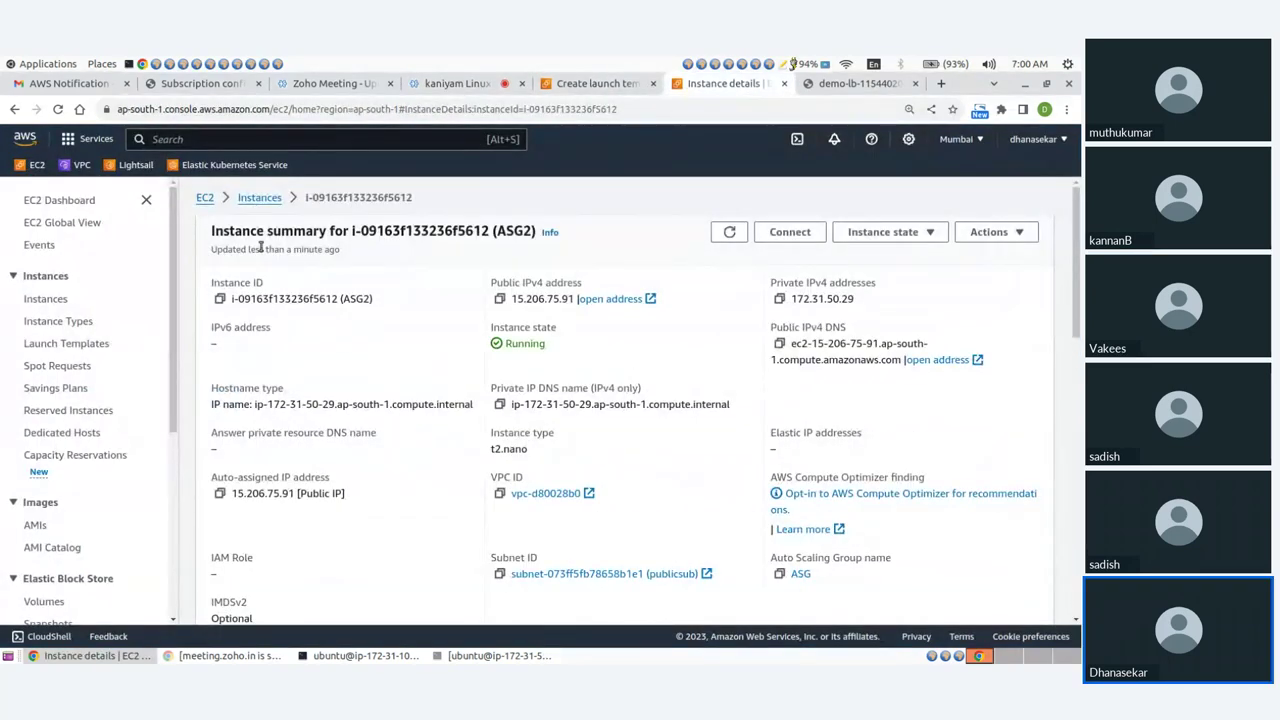
click(259, 198)
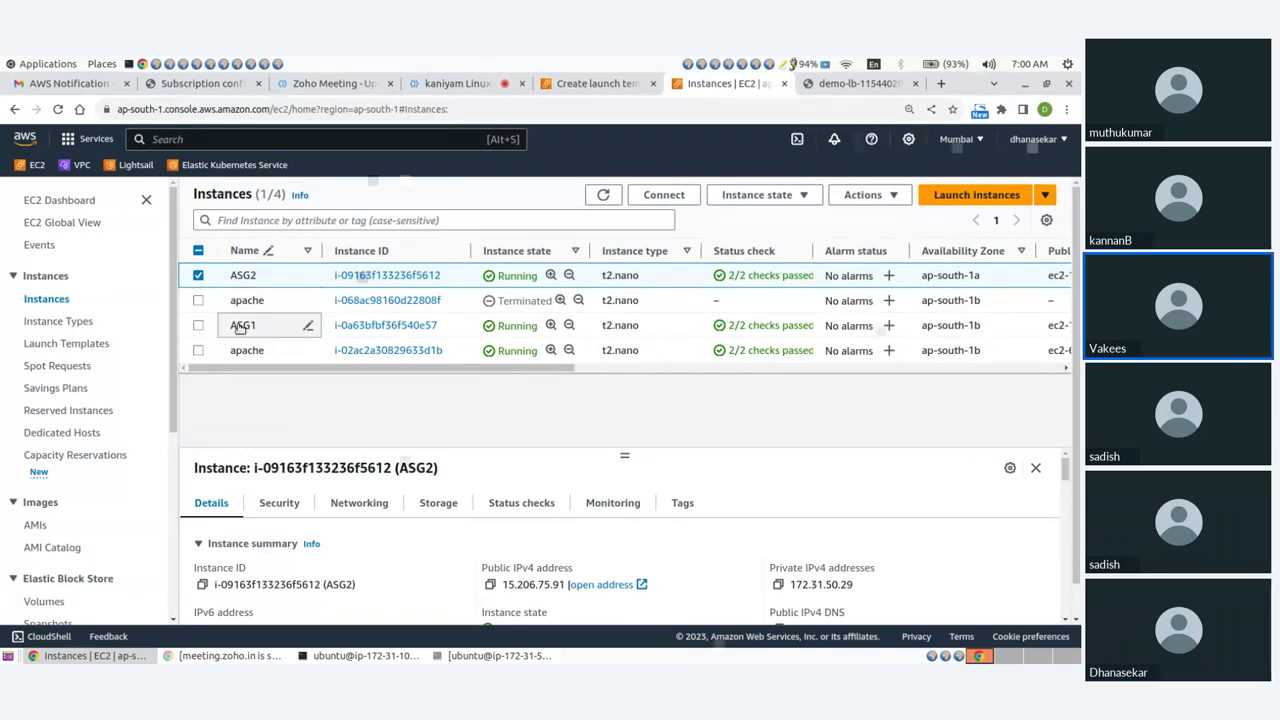
scroll(90, 450, down, 3)
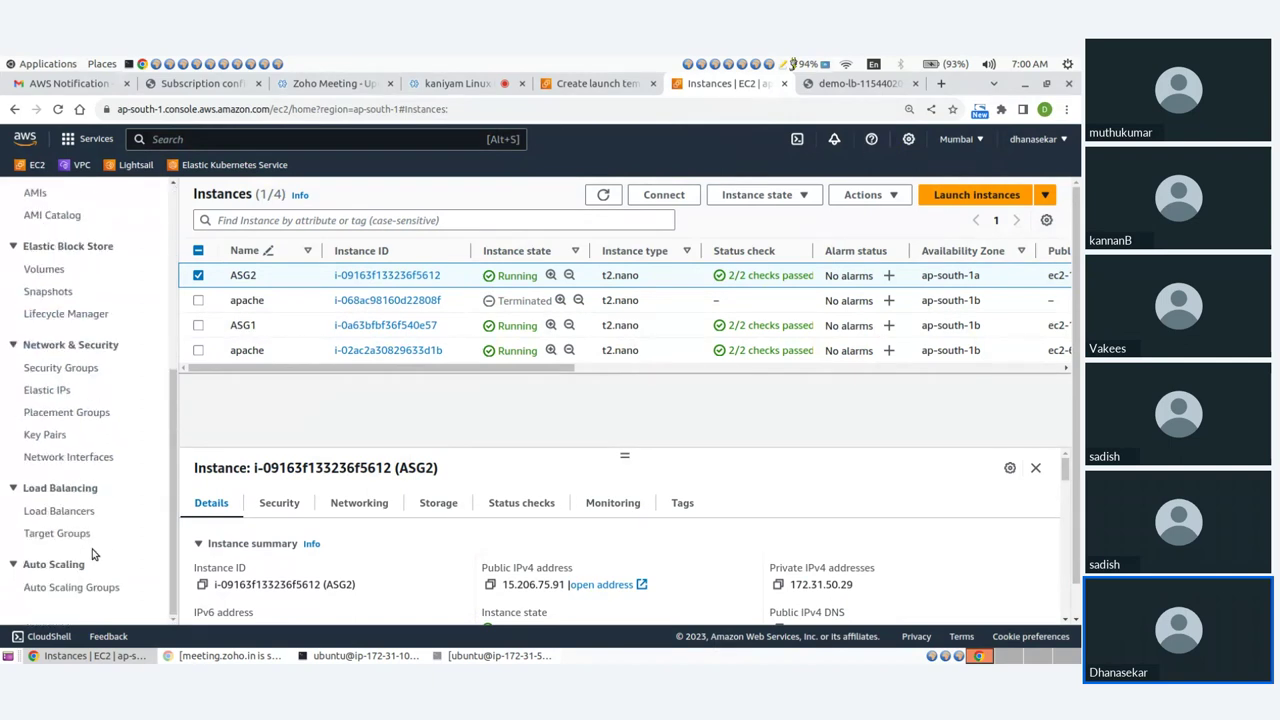
click(88, 588)
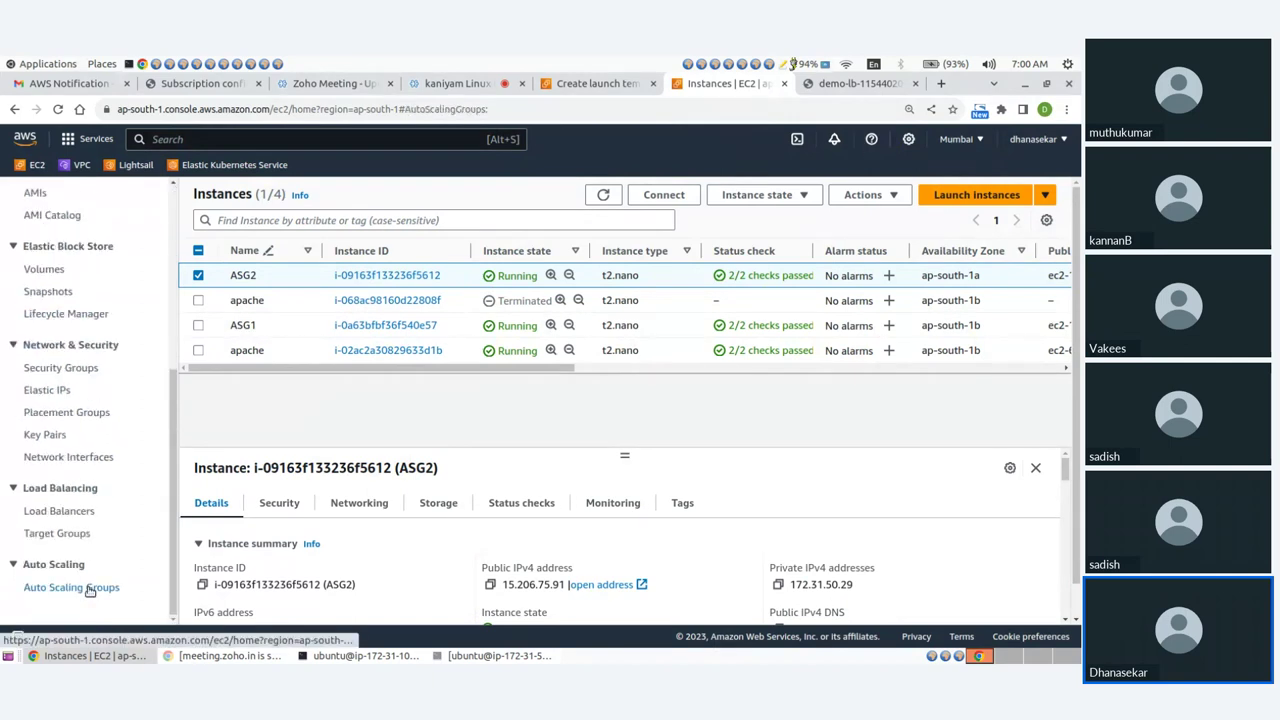
click(228, 344)
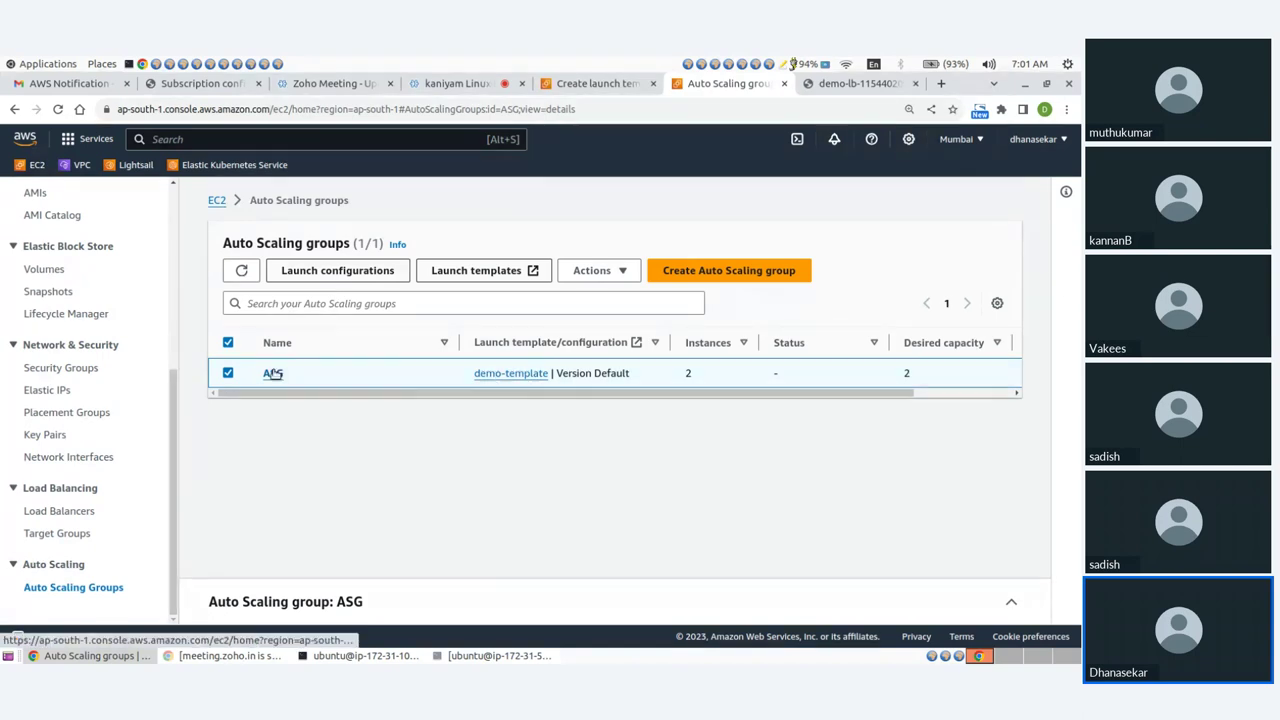
click(273, 373)
Refresh ASG's activity history showing scale-outs from 2 to 4, then pause the meeting recording.
click(307, 276)
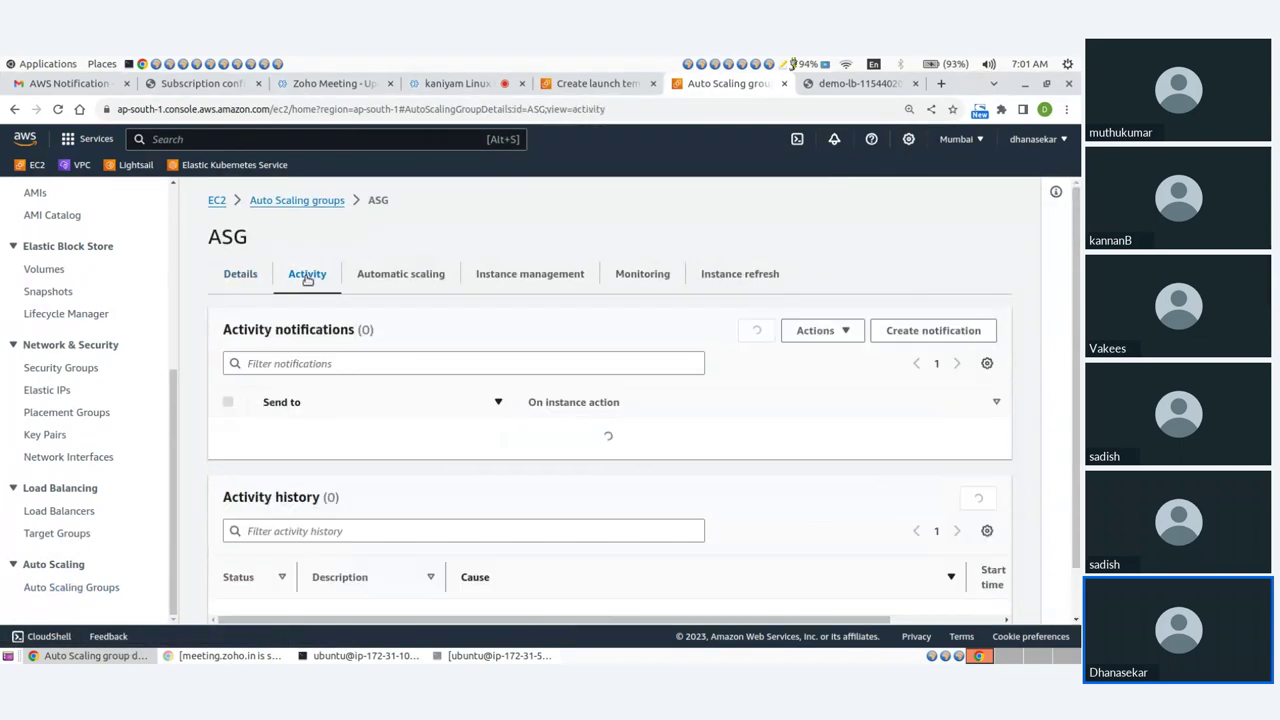
scroll(488, 470, down, 3)
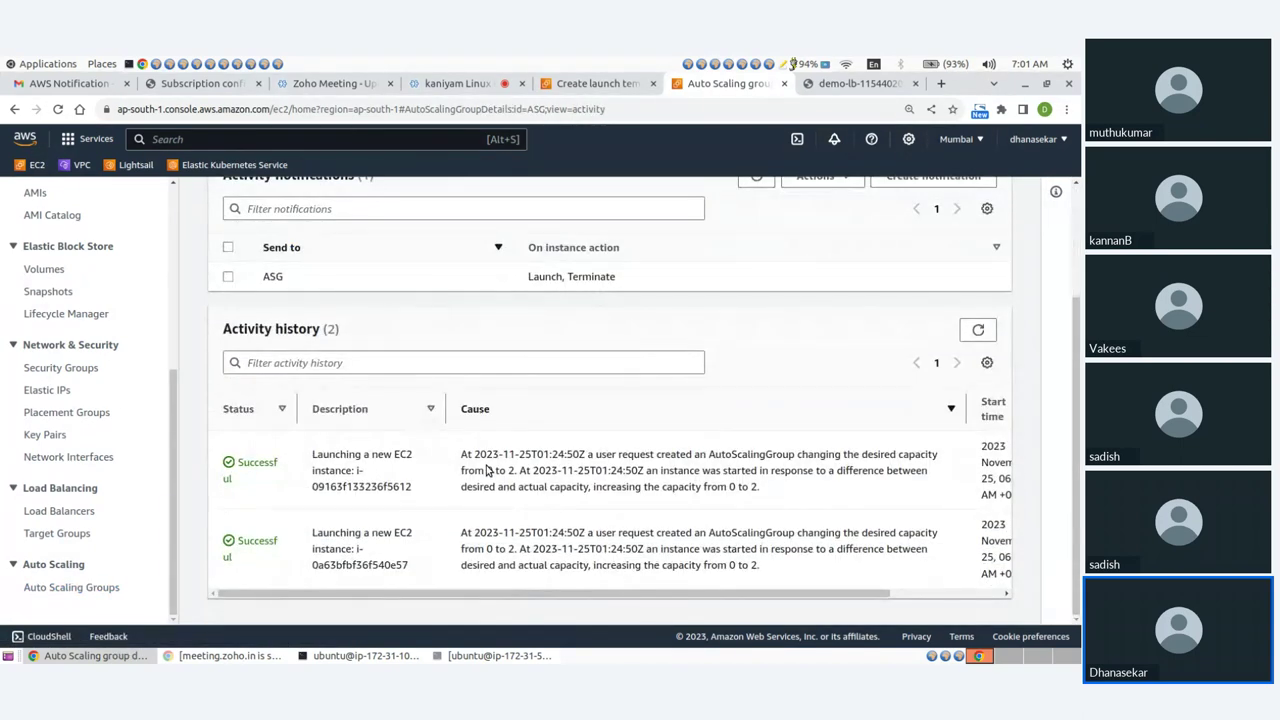
click(978, 331)
click(978, 332)
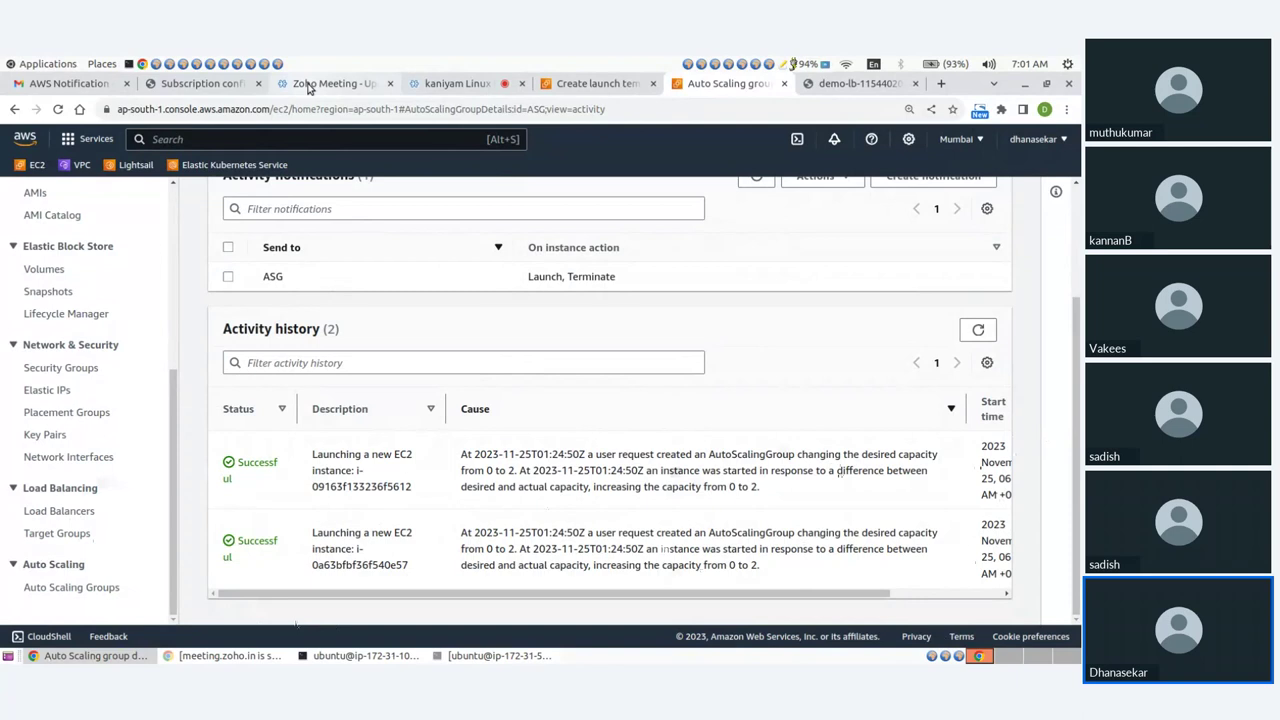
click(452, 83)
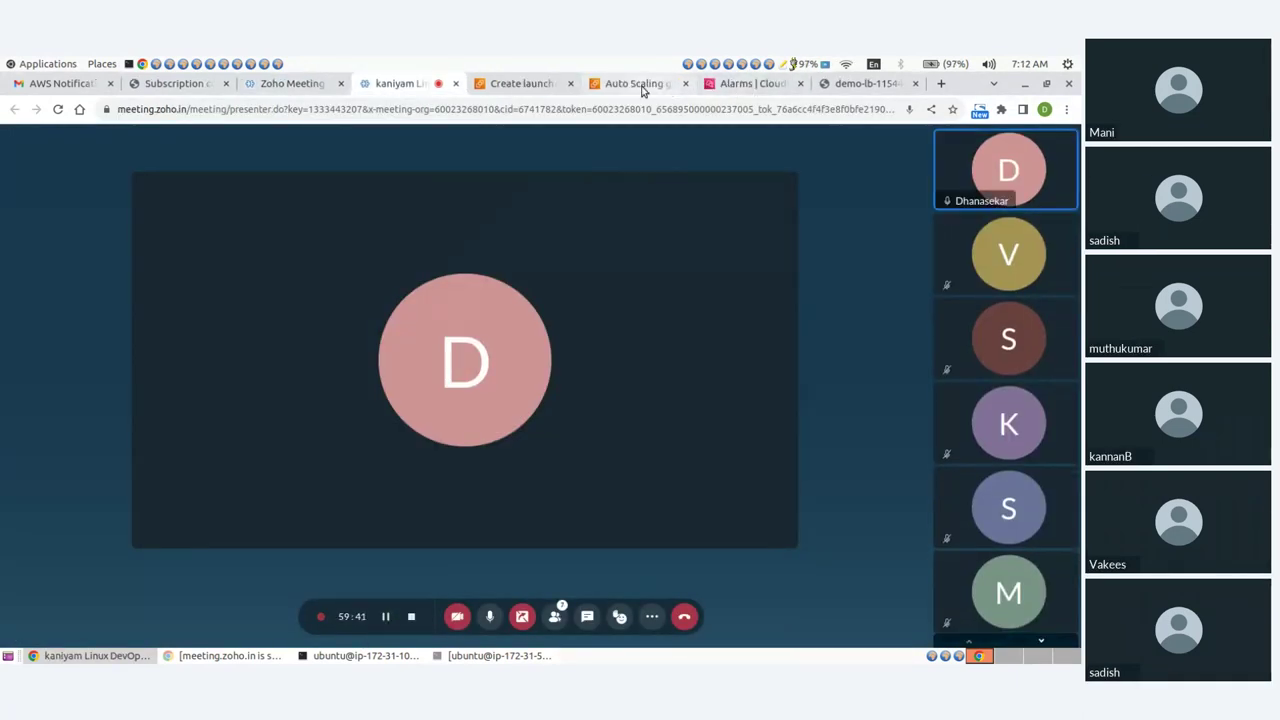
click(640, 86)
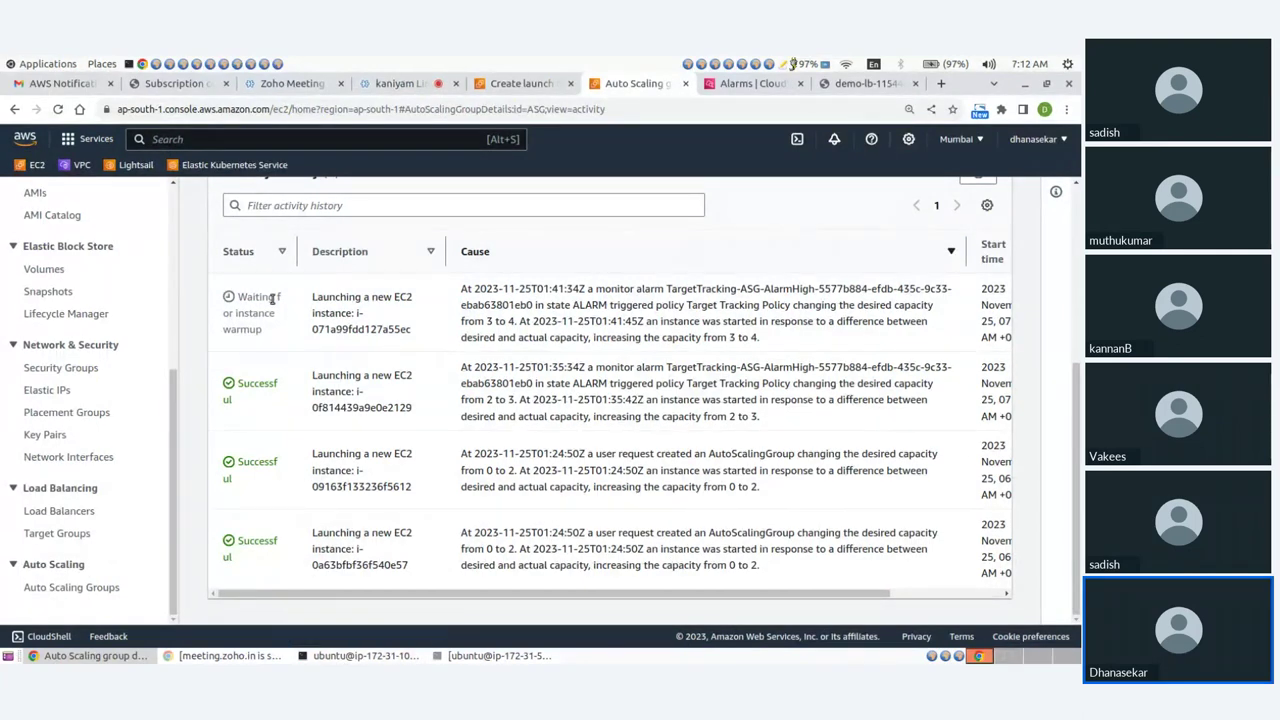
Note the newest launch awaiting instance warmup, glance at top, then open the CloudWatch alarms.
drag(240, 297, 272, 314)
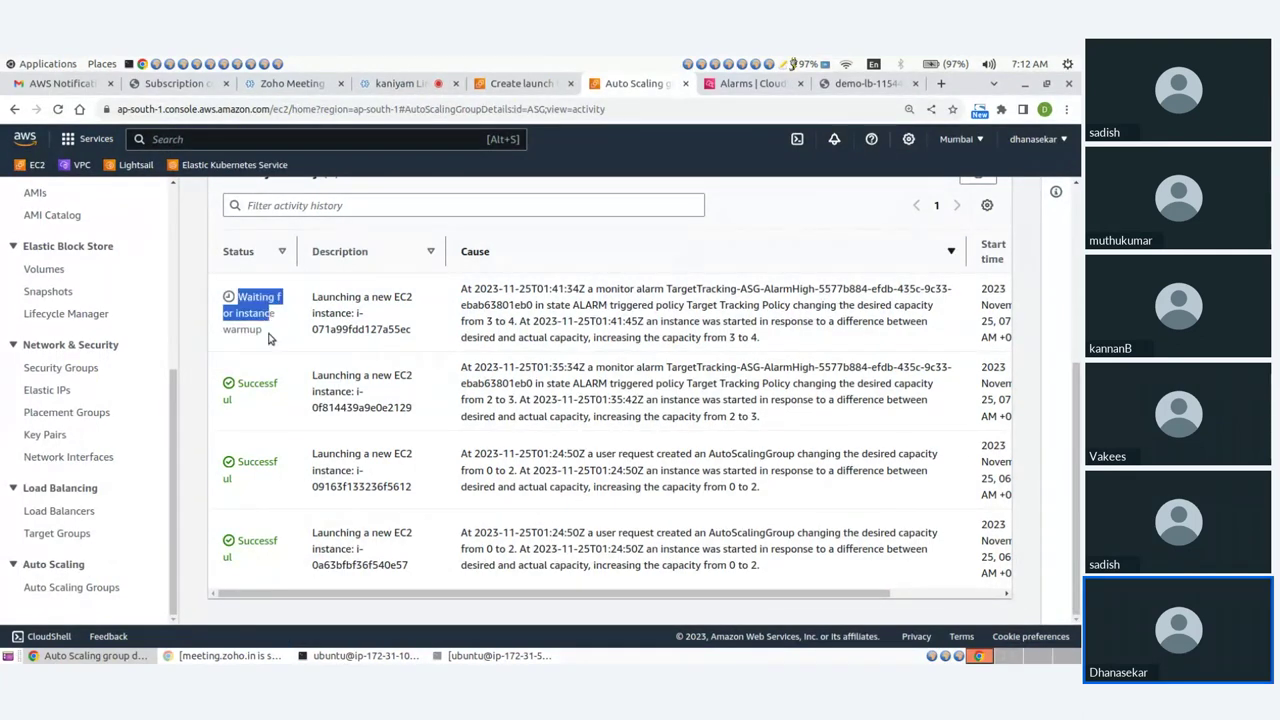
click(268, 338)
click(347, 657)
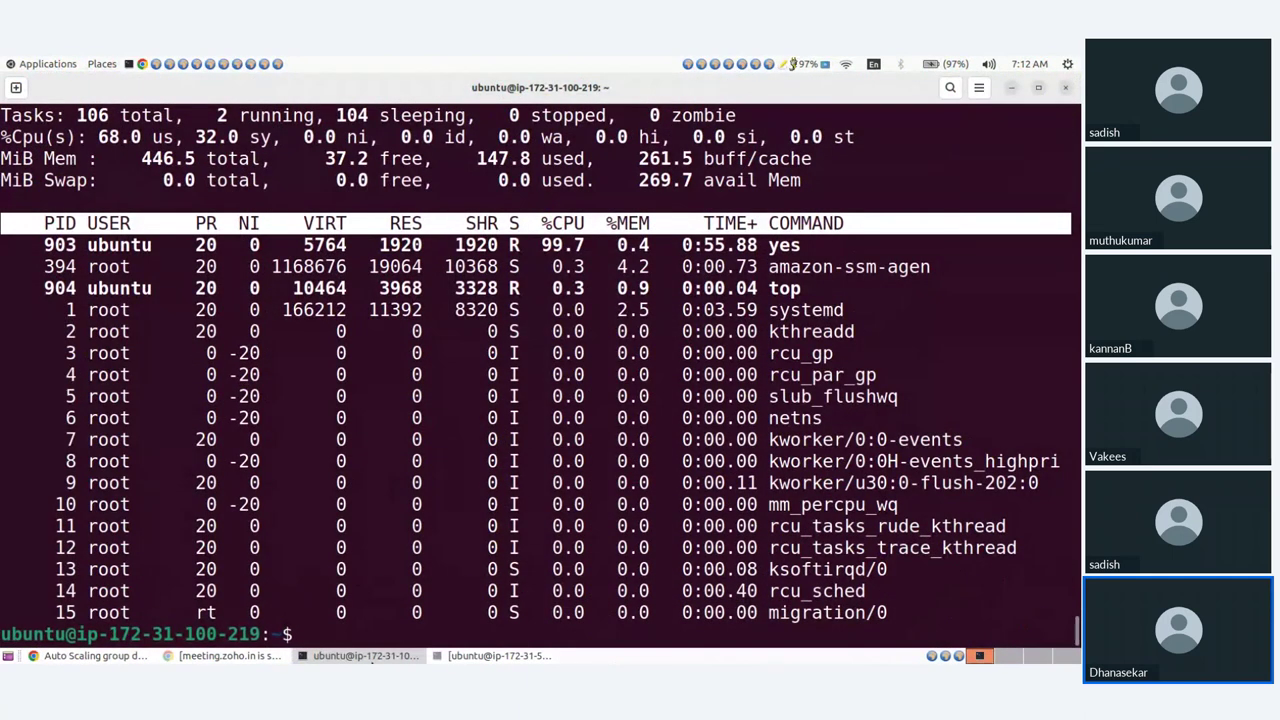
key(alt+Tab)
scroll(388, 404, up, 2)
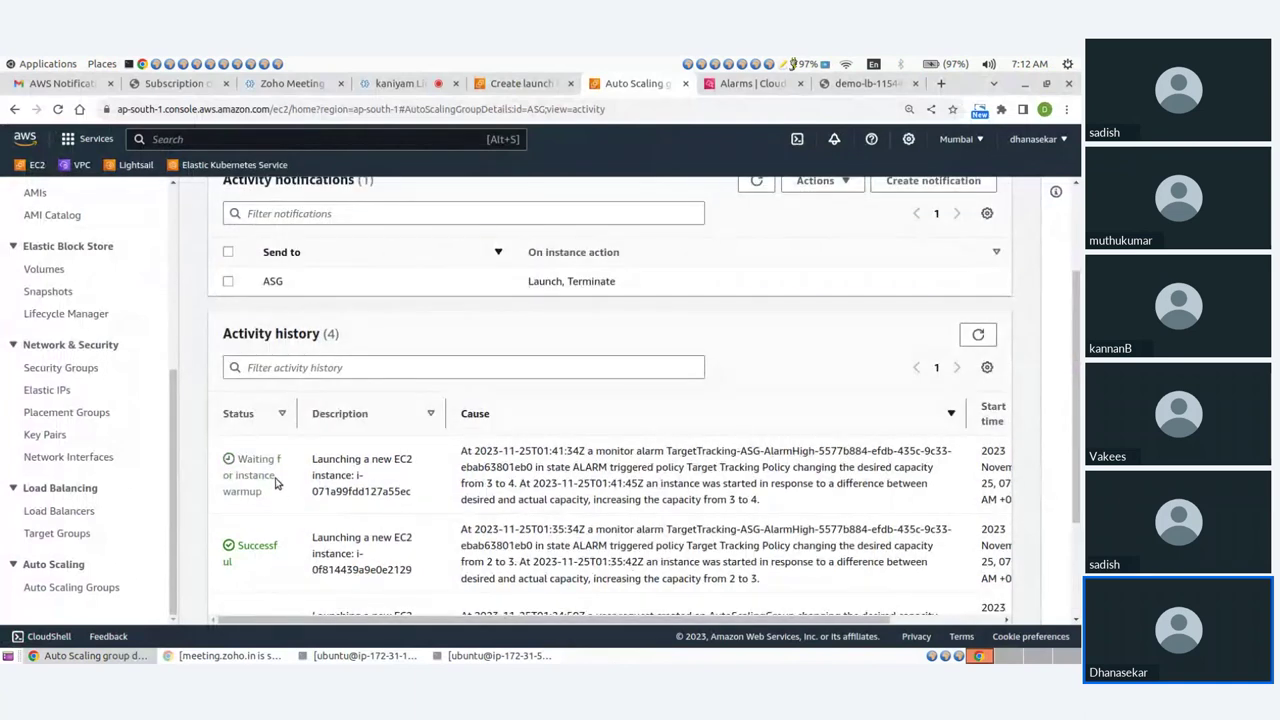
scroll(277, 483, down, 2)
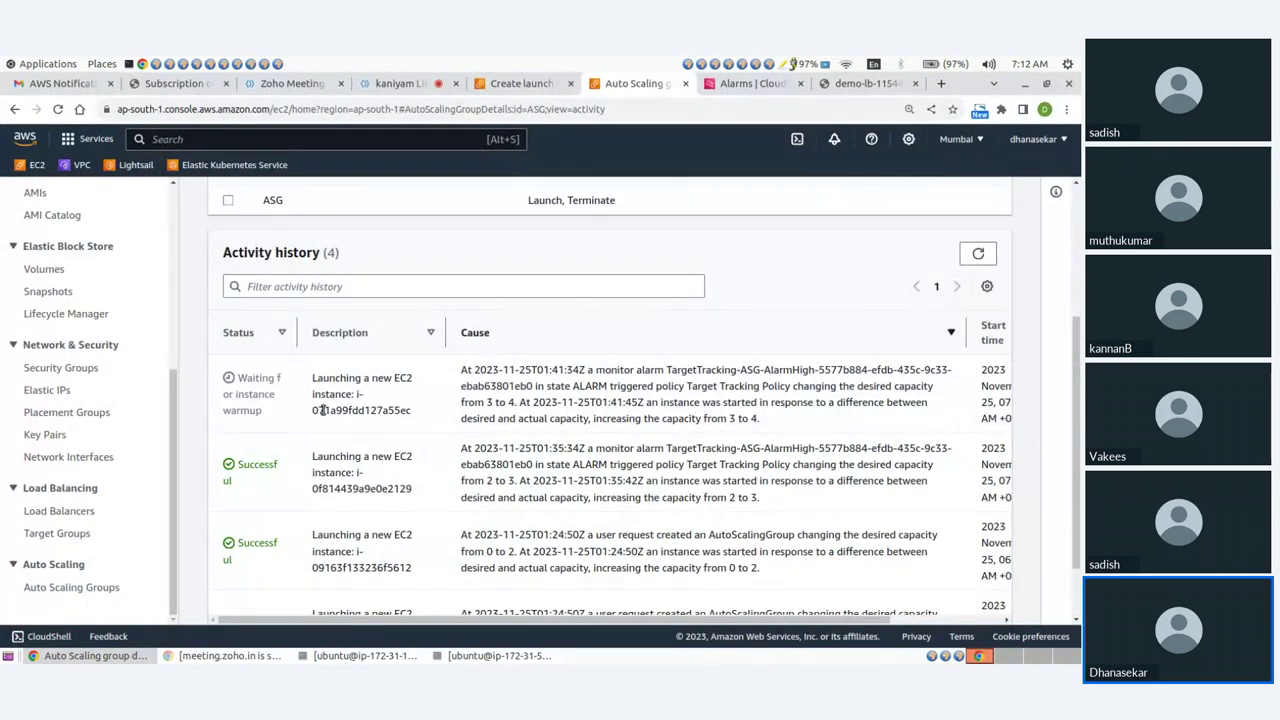
click(748, 83)
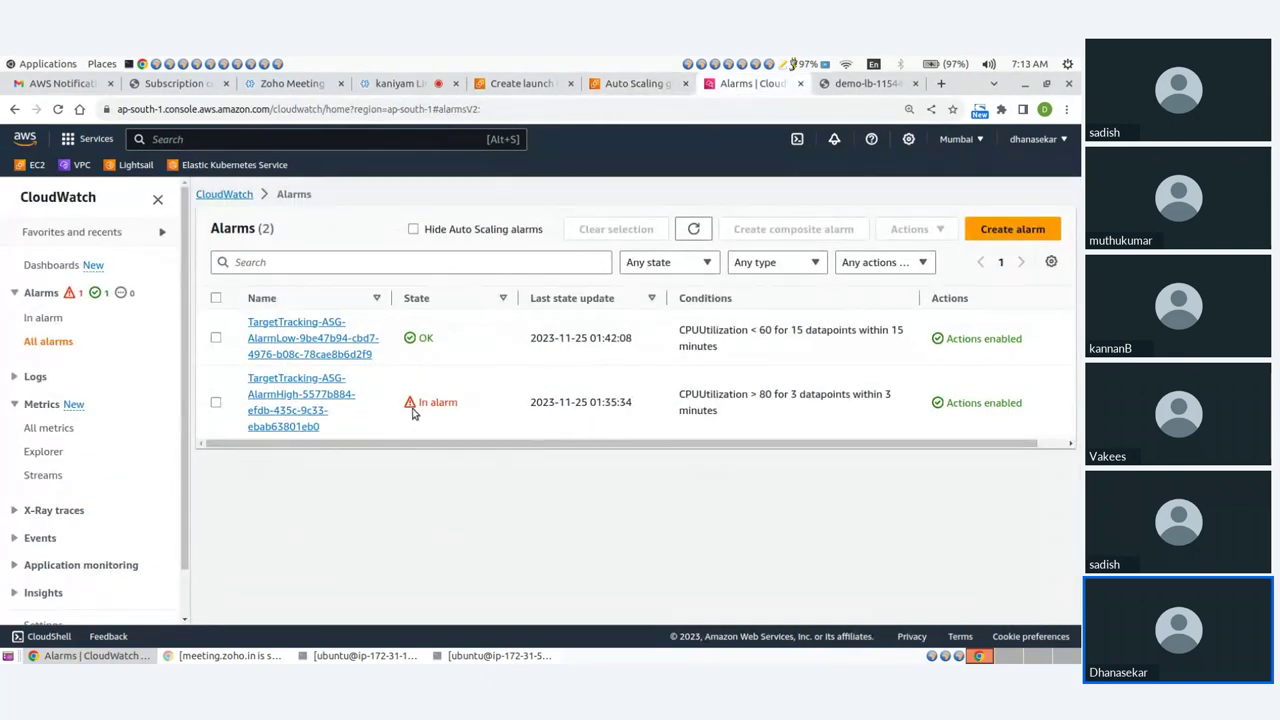
drag(752, 395, 785, 410)
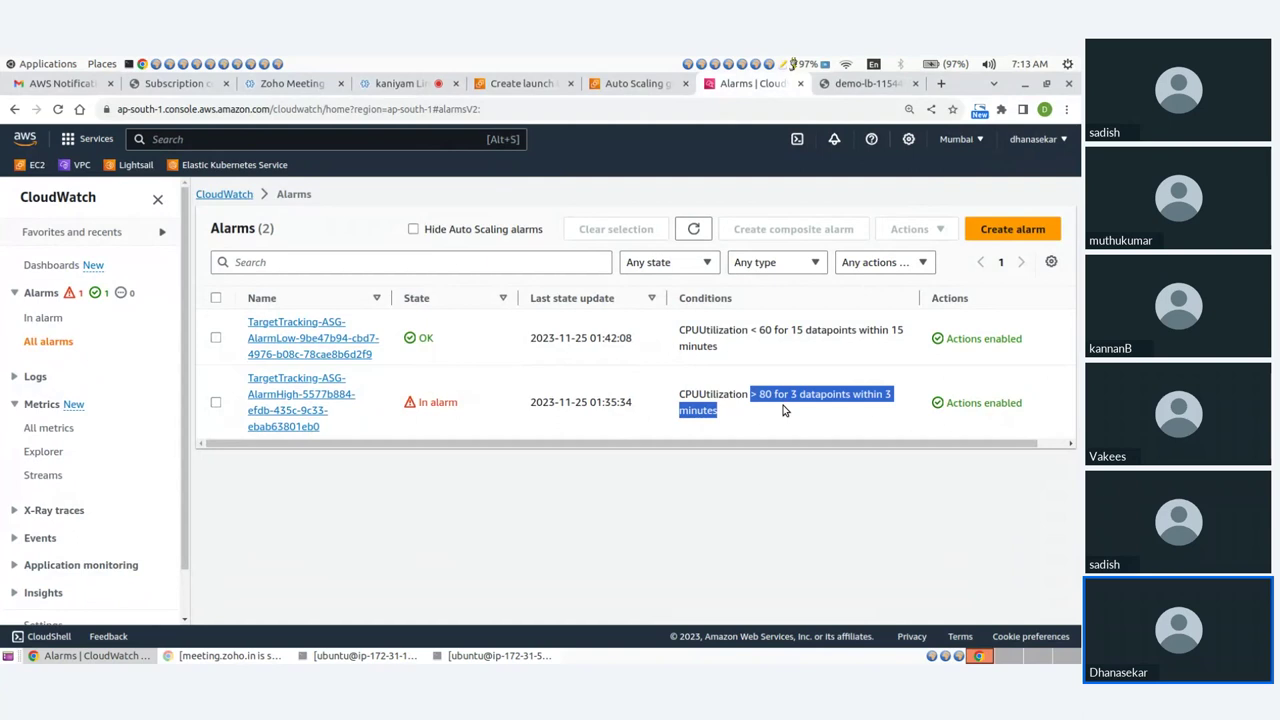
click(741, 396)
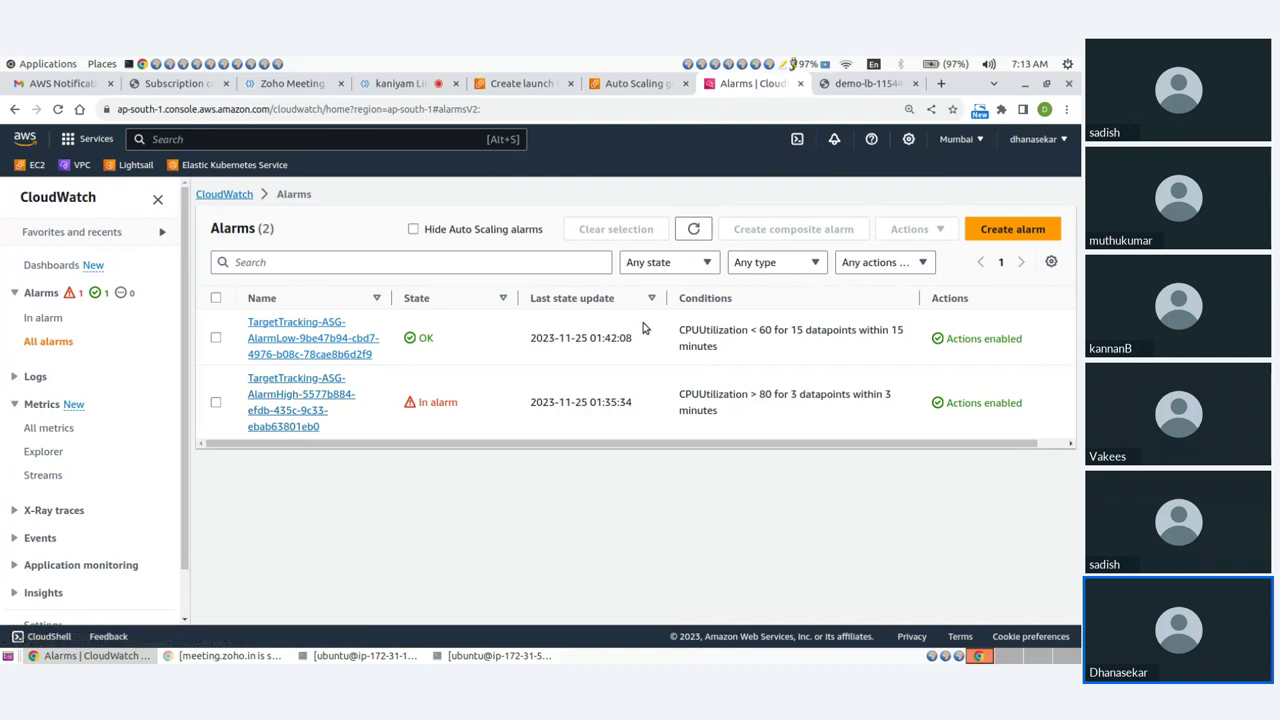
Run kill 903 and kill 911 in the two instance SSH terminals, then minimise both terminals.
click(385, 658)
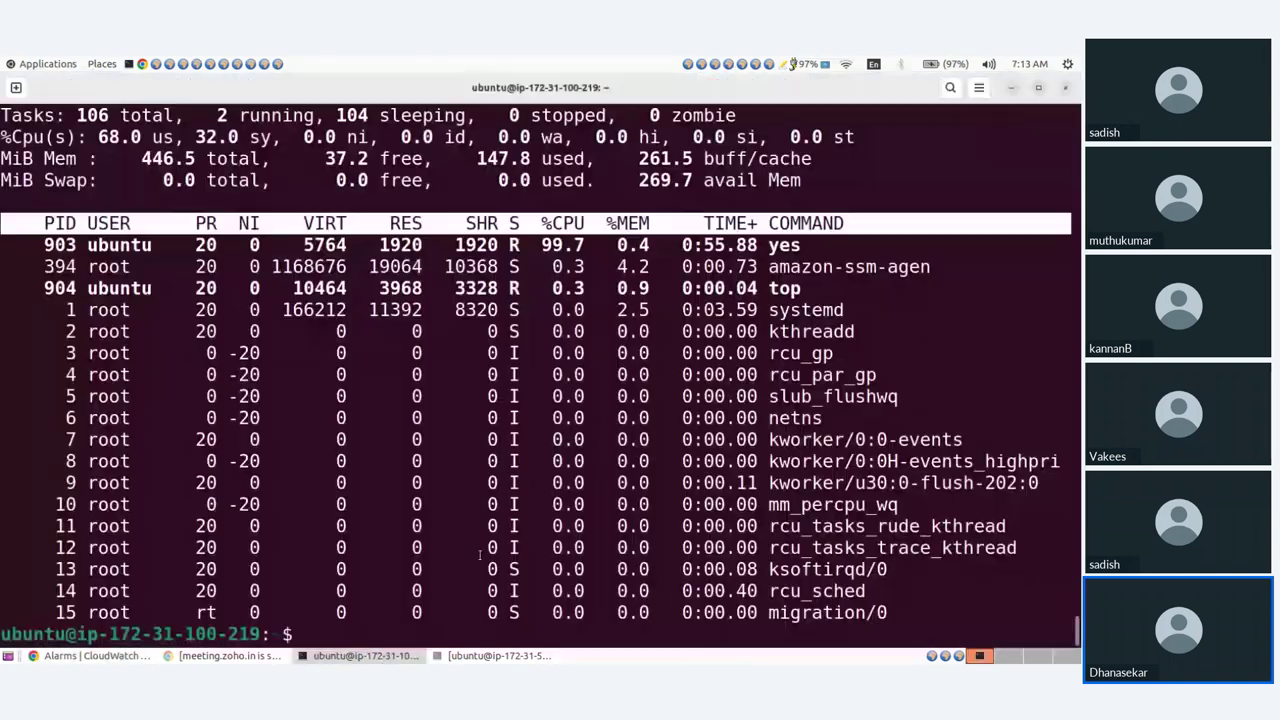
text(kill 903)
click(430, 659)
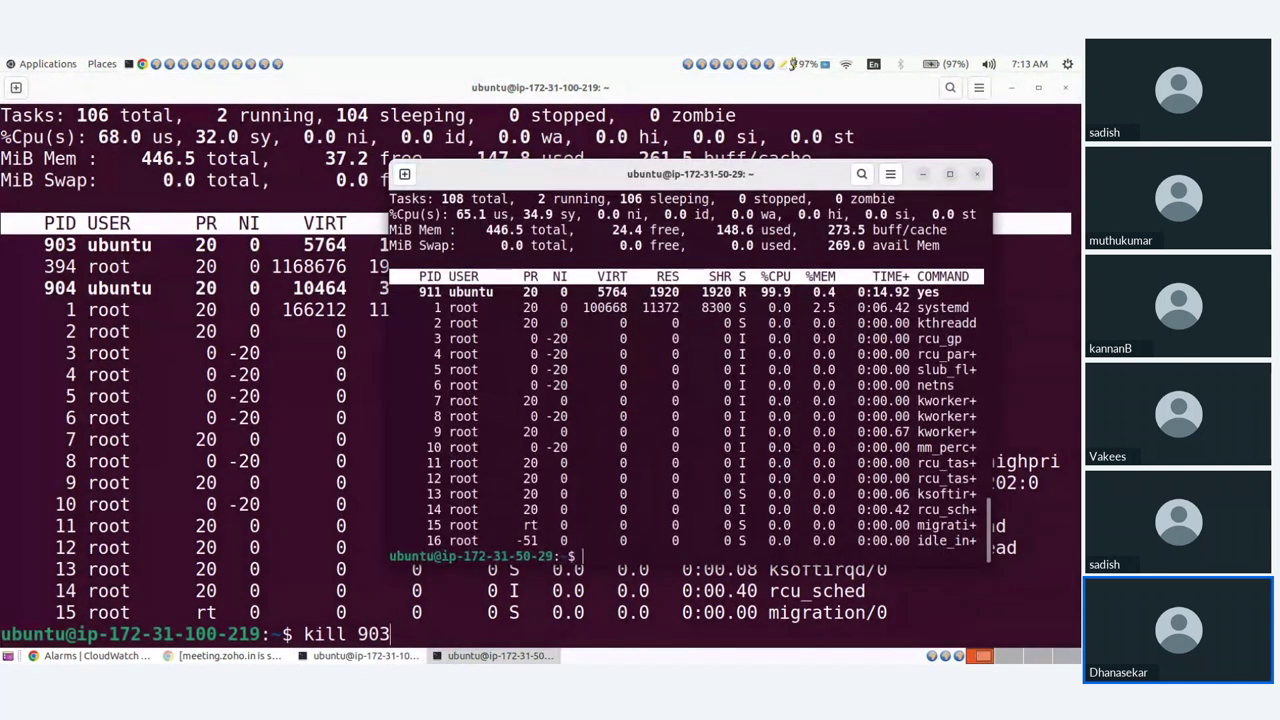
text(kill 911)
click(922, 174)
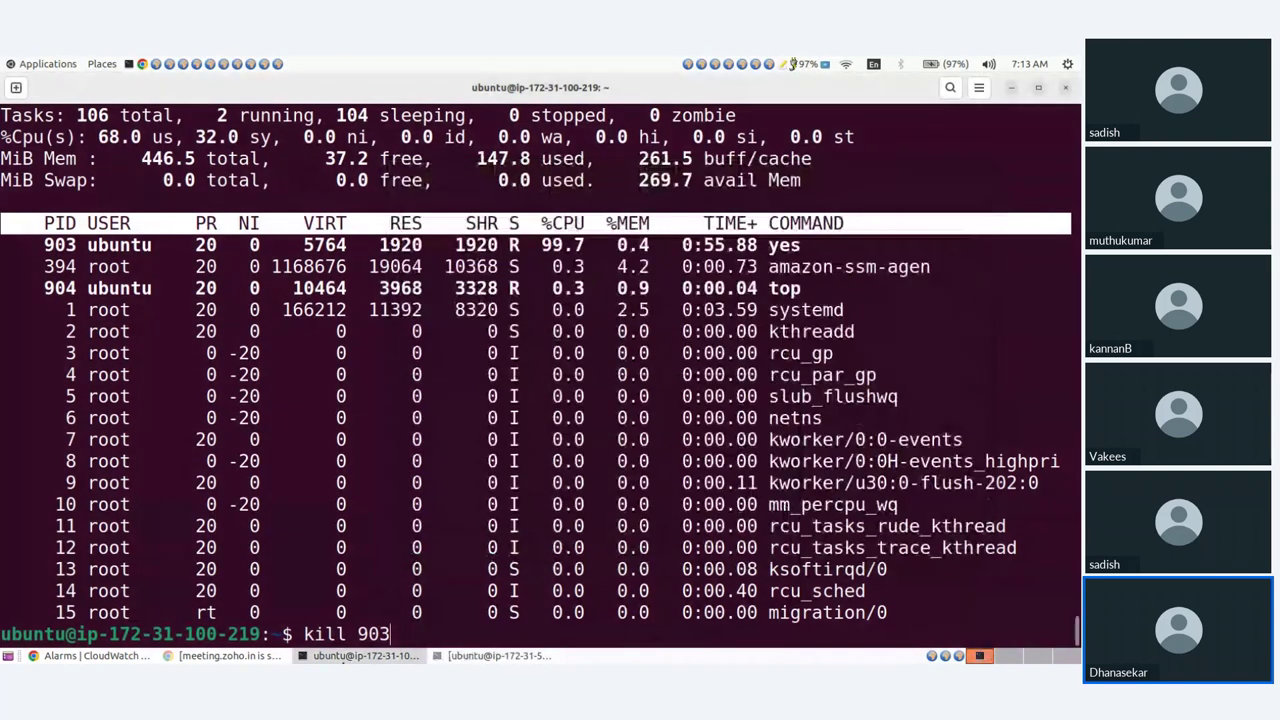
click(1011, 87)
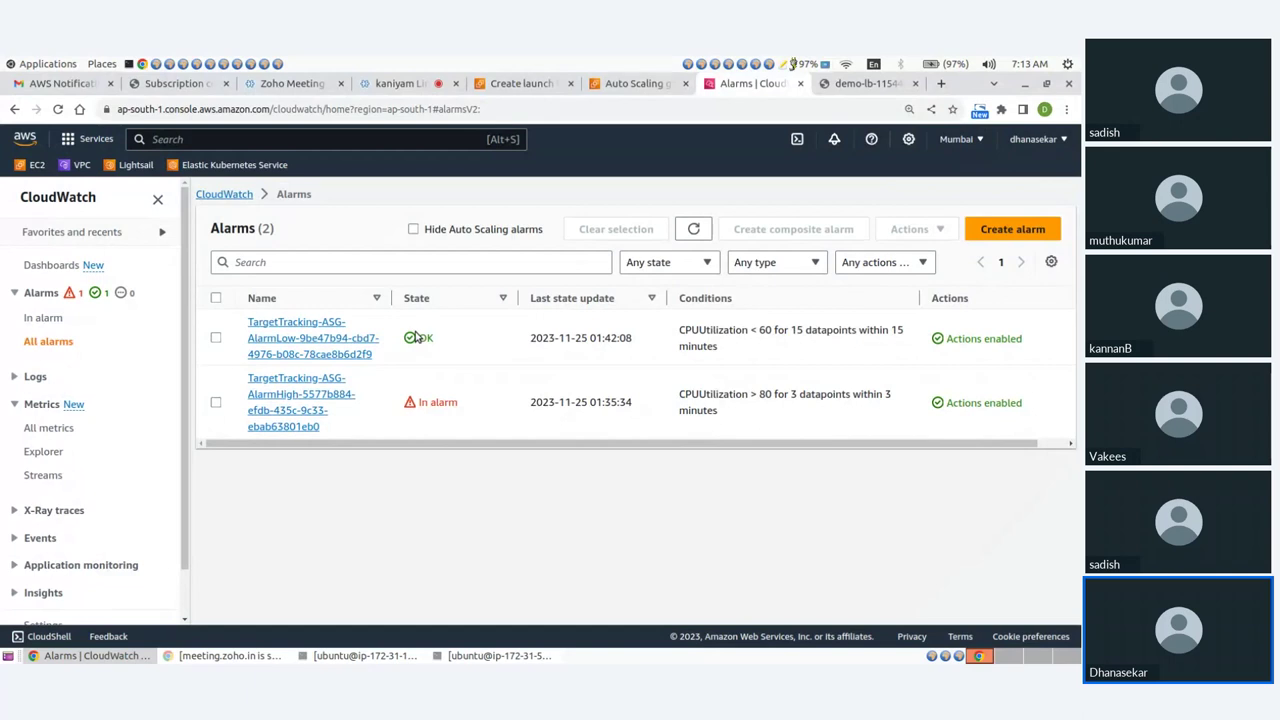
Highlight AlarmLow's OK state and CPUUtilization < 60 condition, then go to the EC2 Dashboard.
double_click(427, 341)
drag(752, 330, 880, 350)
click(880, 350)
click(636, 84)
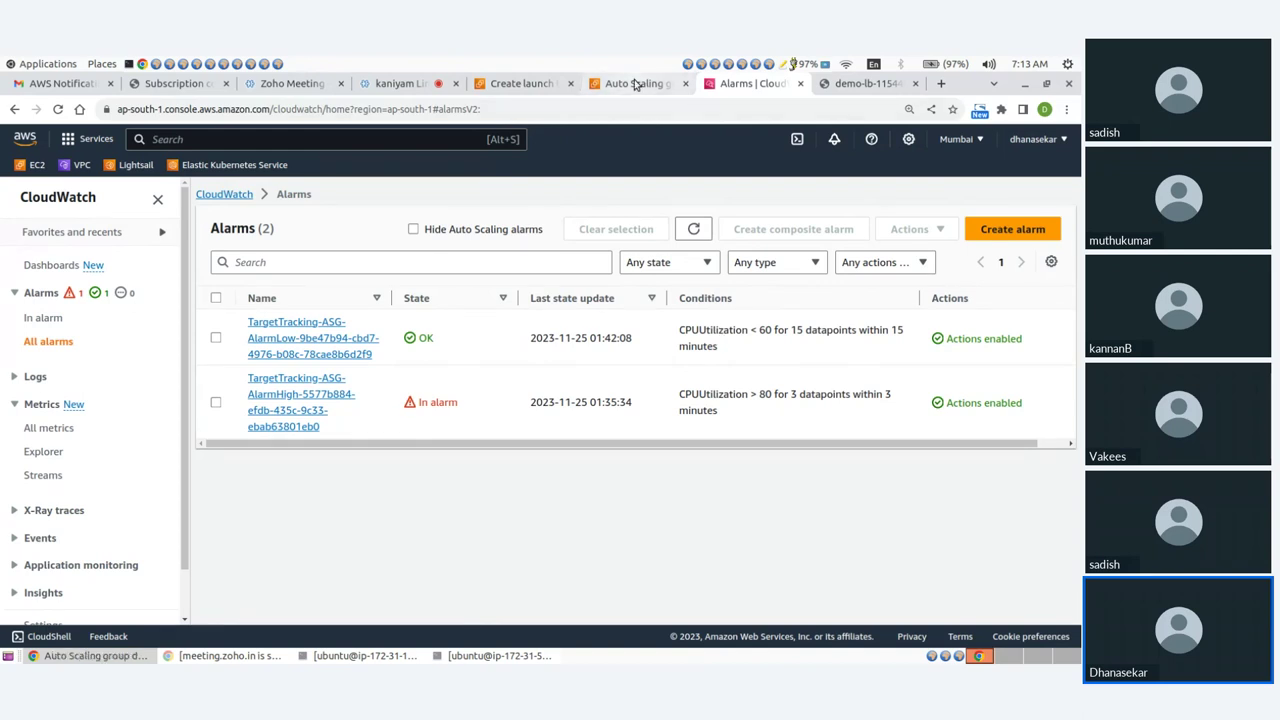
click(60, 201)
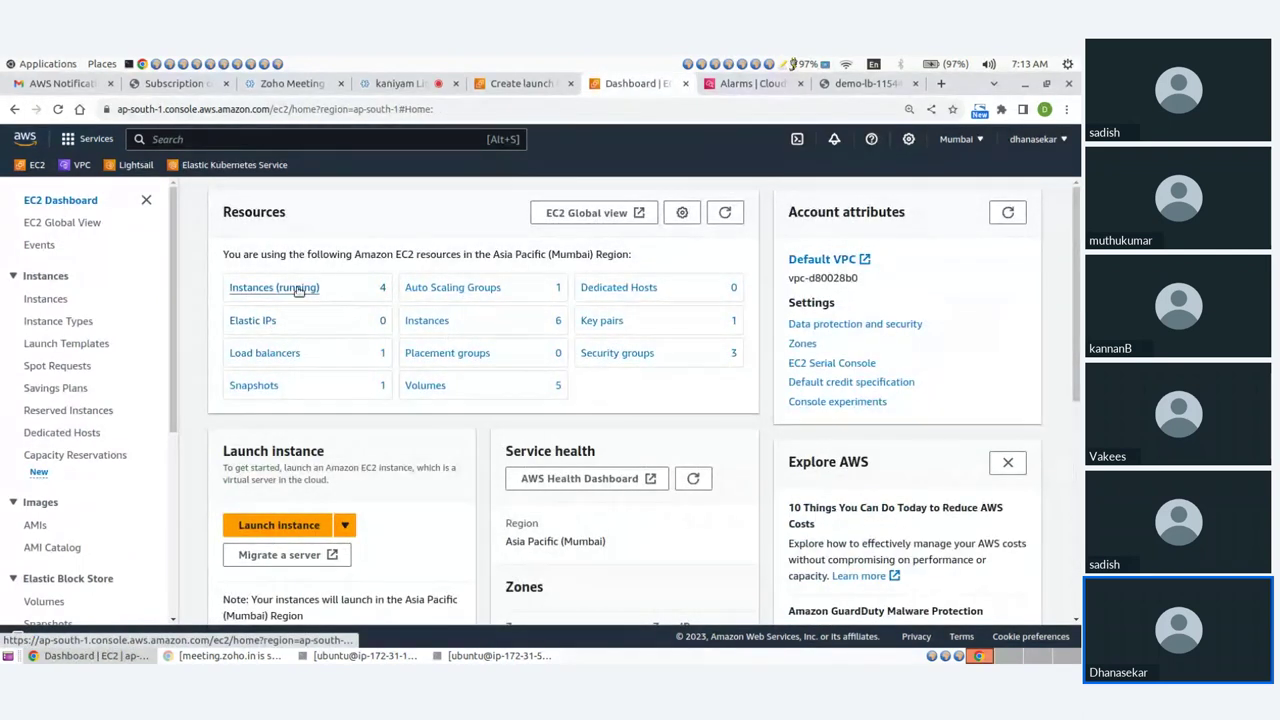
Show the running instances list, now five including ASG3 and the still-initializing ASG4.
click(292, 290)
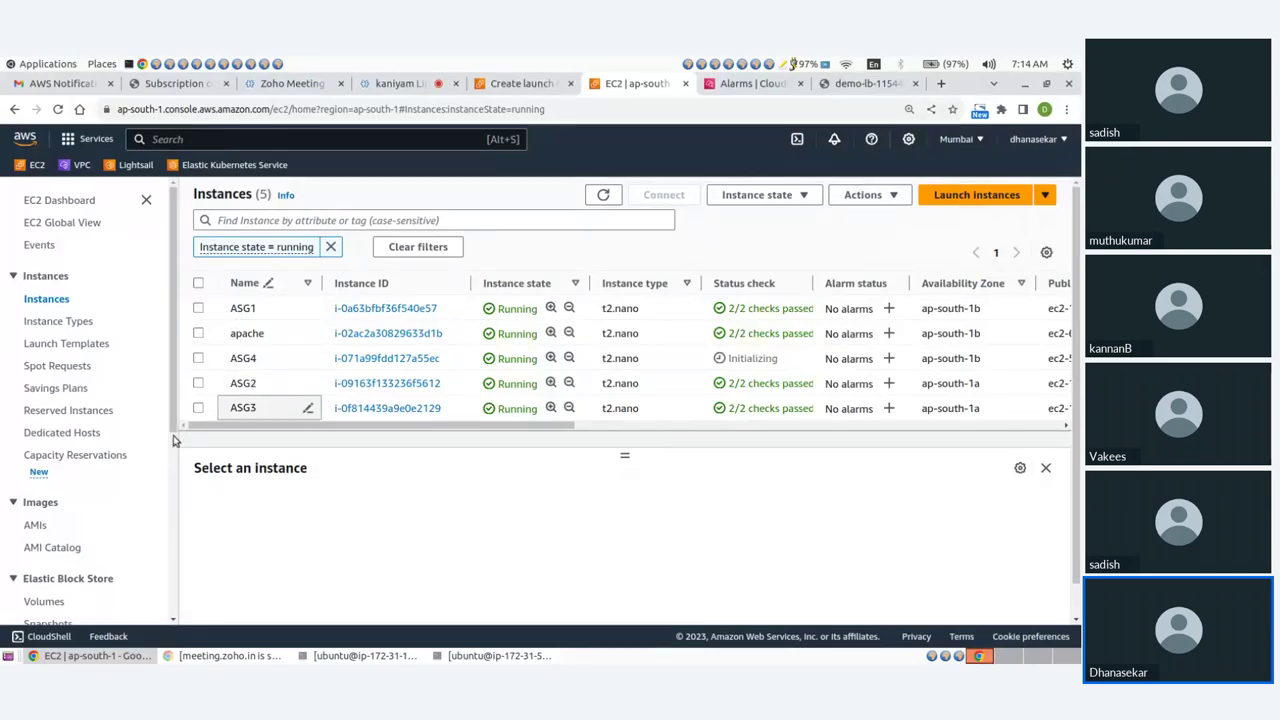
scroll(70, 500, down, 5)
Open the ASG group's Activity tab and refresh its activity history.
click(79, 588)
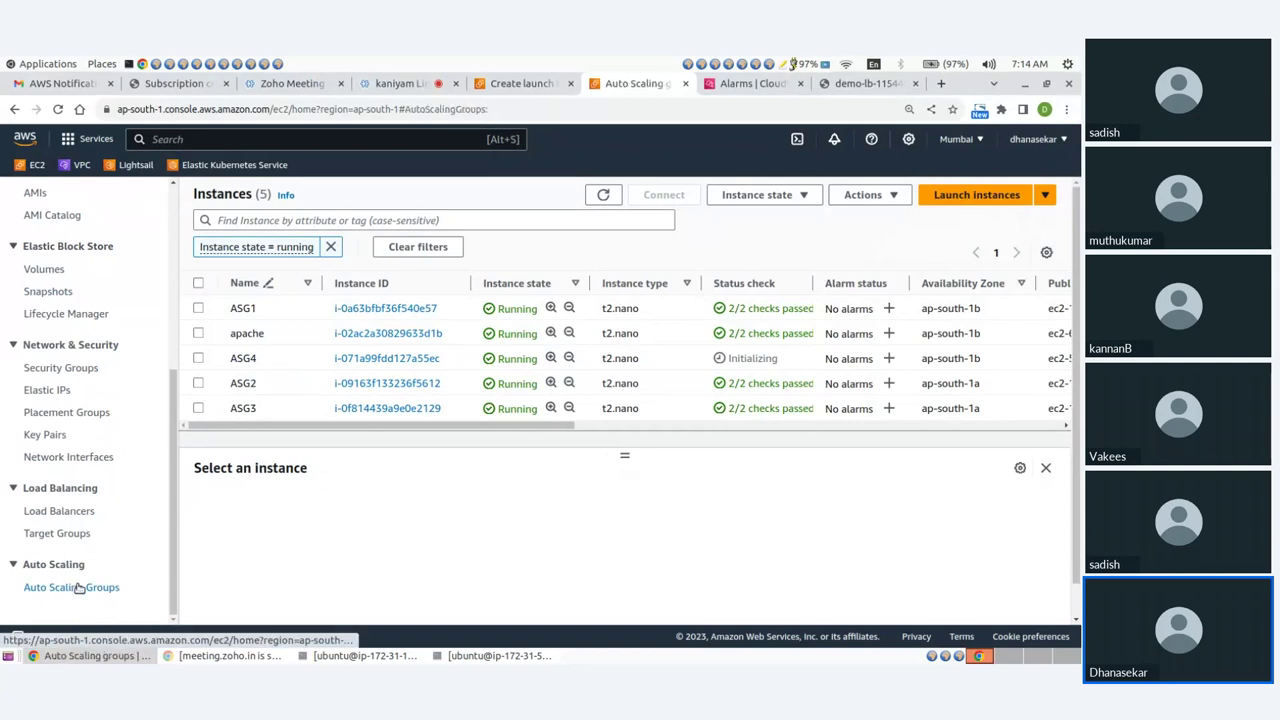
click(273, 346)
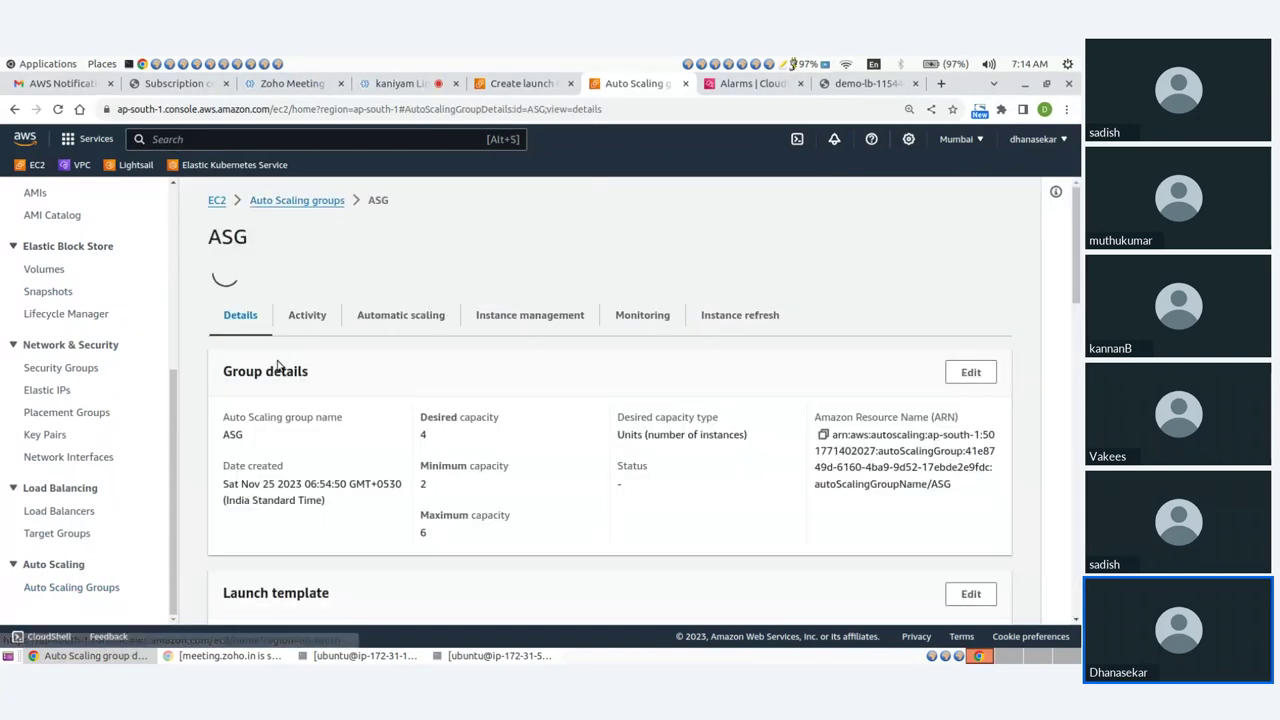
click(306, 274)
scroll(500, 431, down, 3)
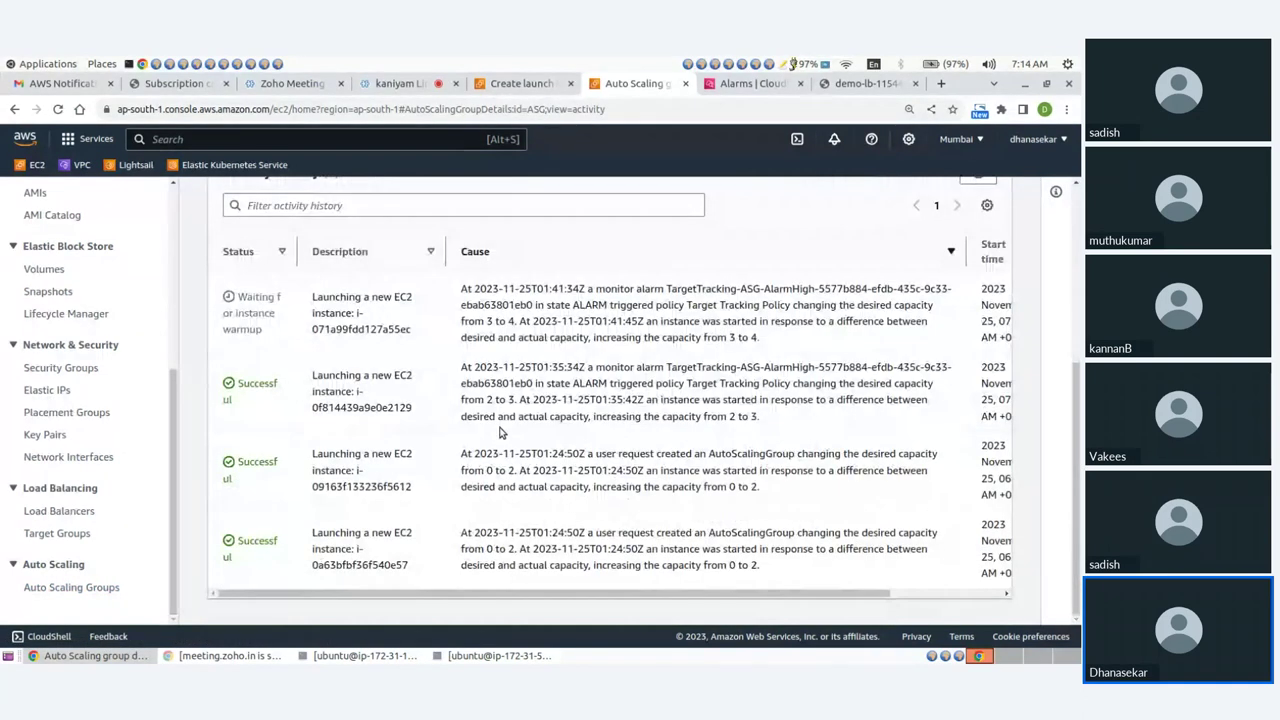
click(977, 254)
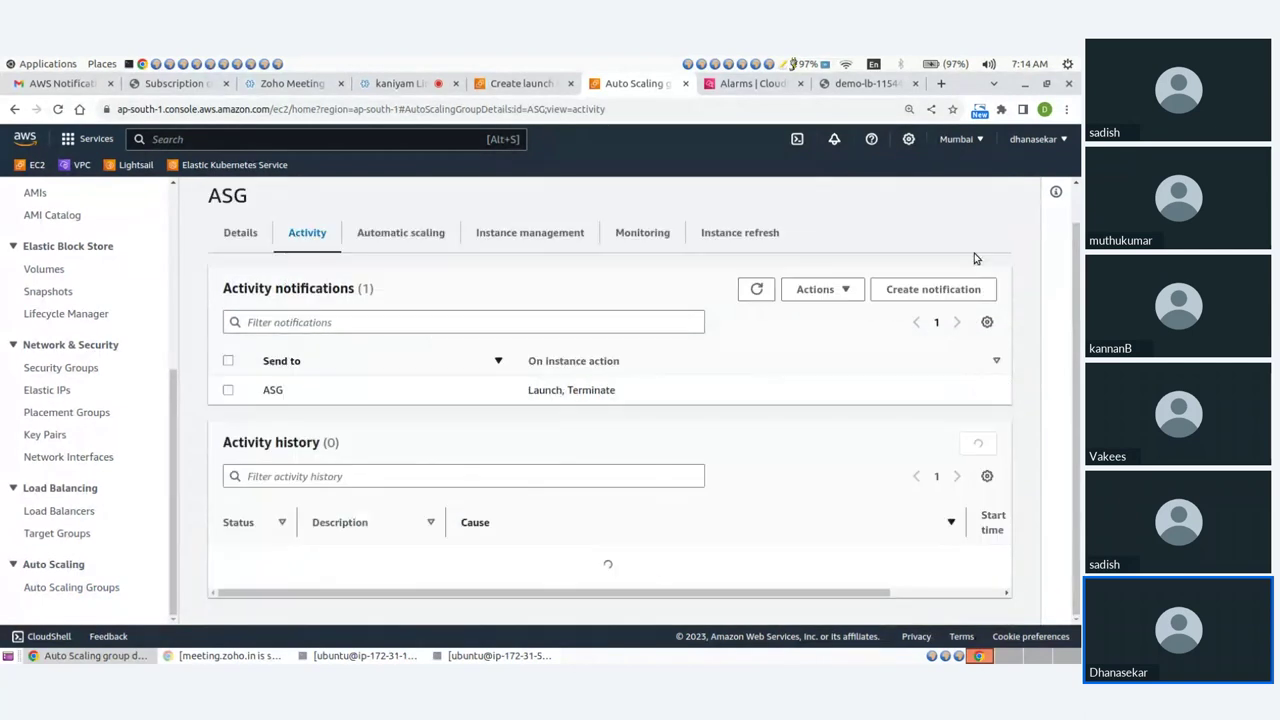
click(977, 254)
scroll(723, 314, down, 2)
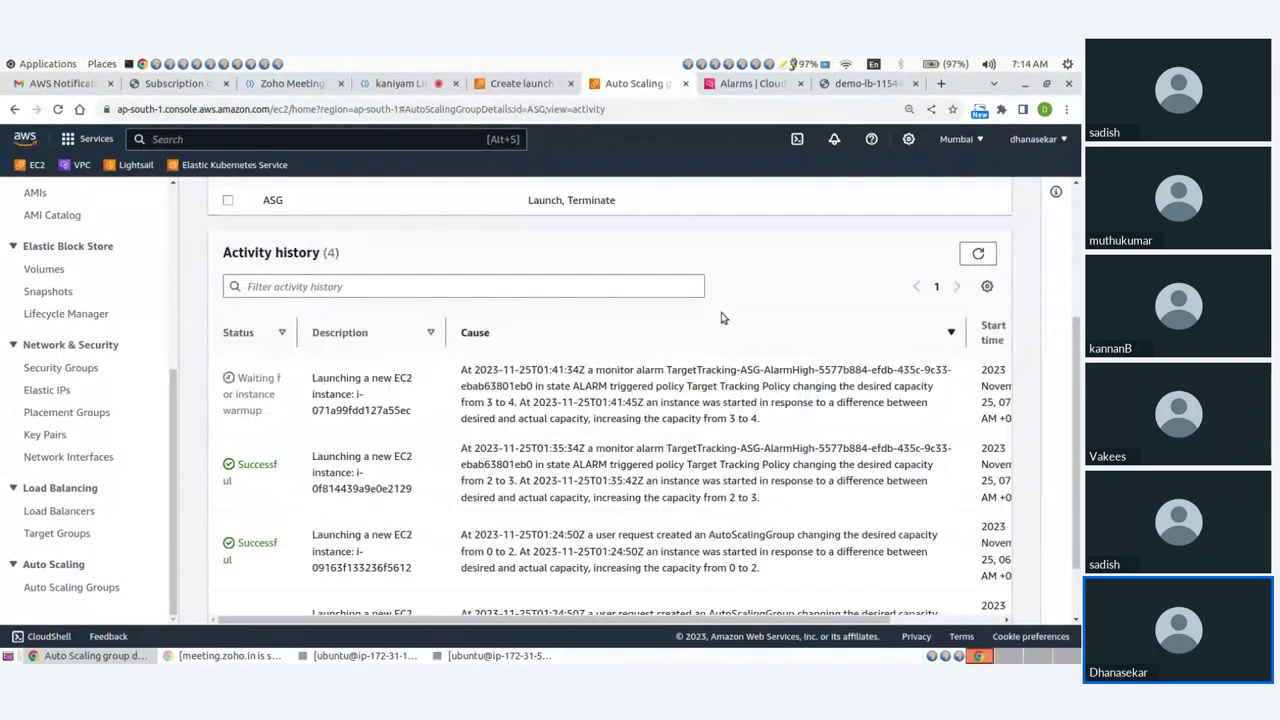
Highlight the 'Waiting for instance warmup' status, refresh the history repeatedly, and return to Zoho Meeting.
drag(232, 378, 269, 424)
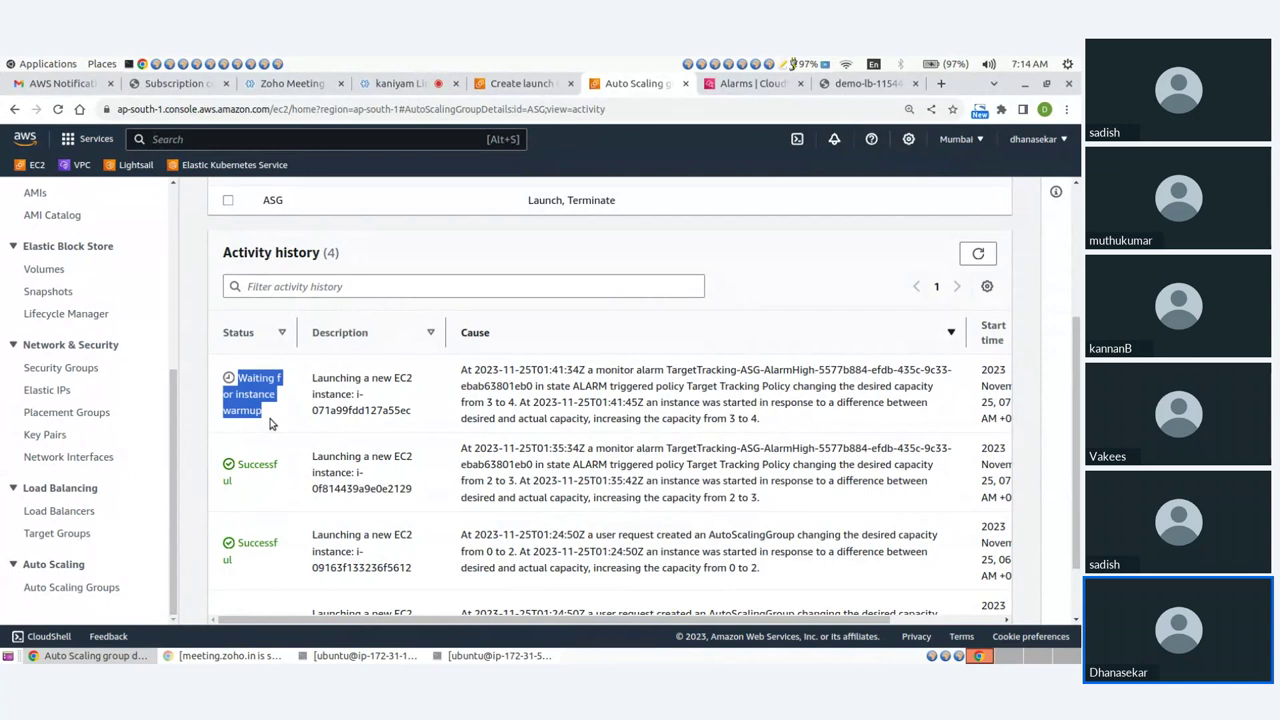
click(272, 408)
drag(239, 377, 262, 410)
click(978, 254)
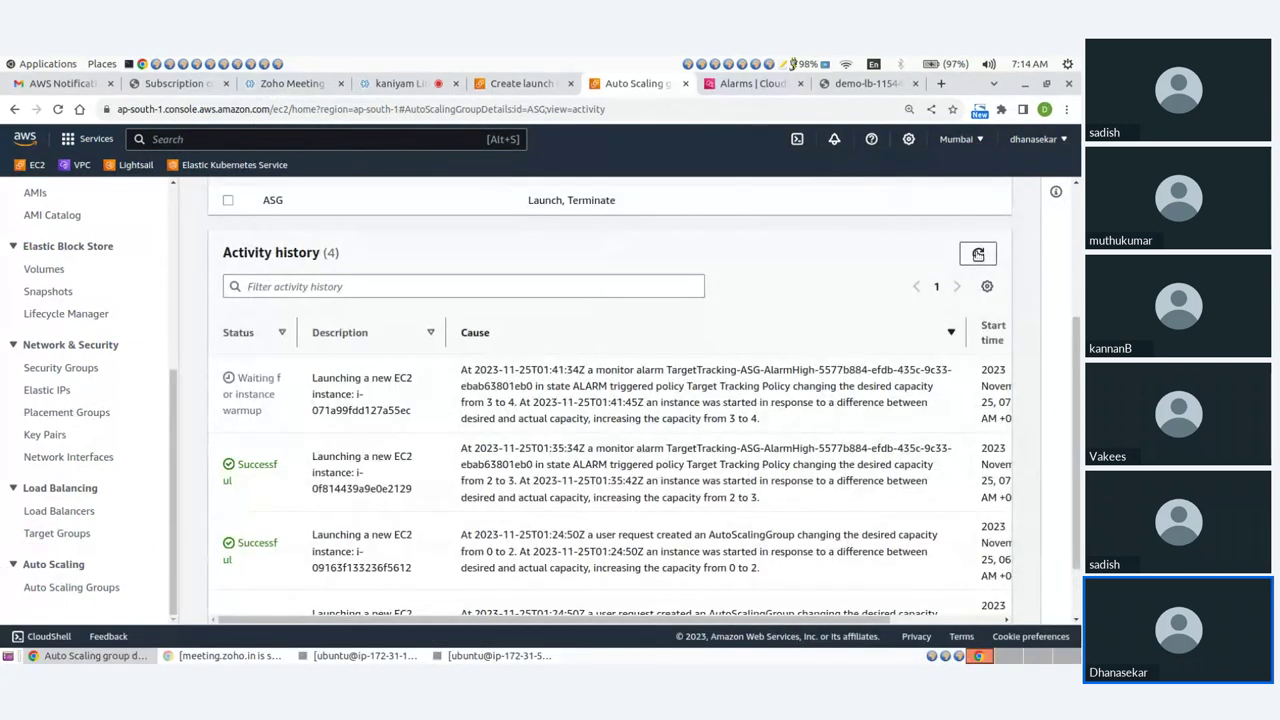
click(978, 254)
click(978, 254)
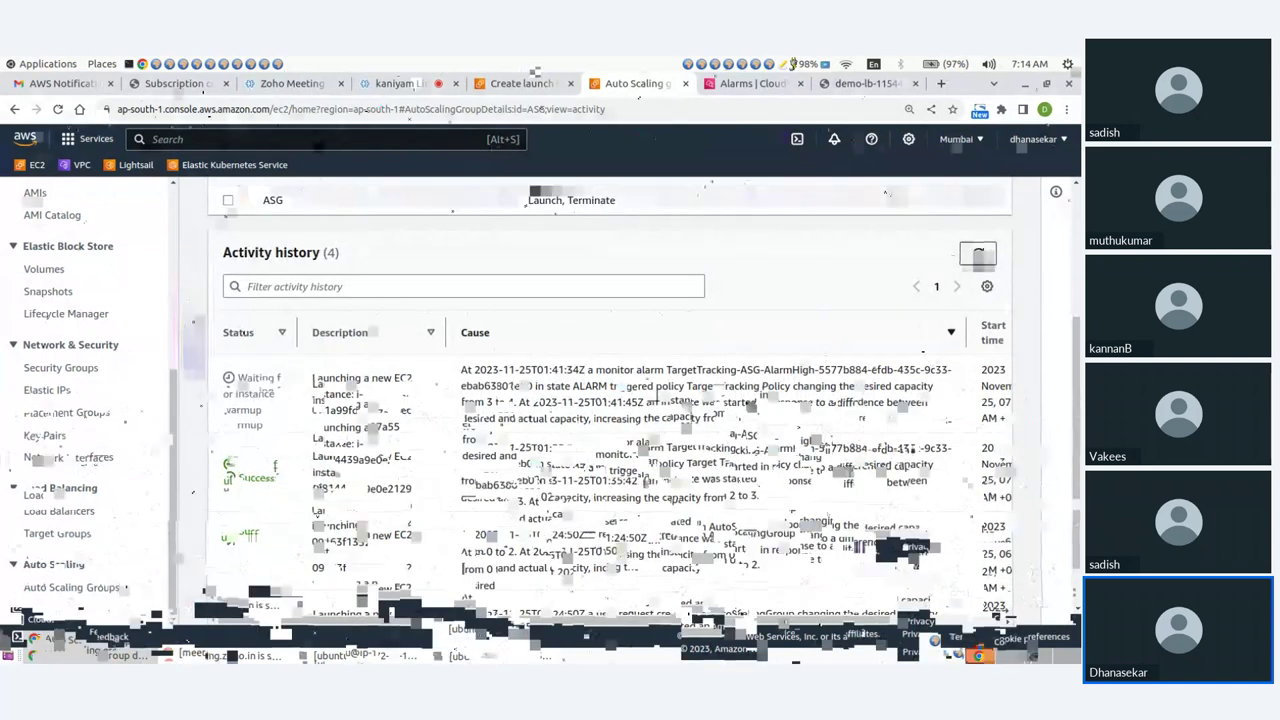
click(393, 85)
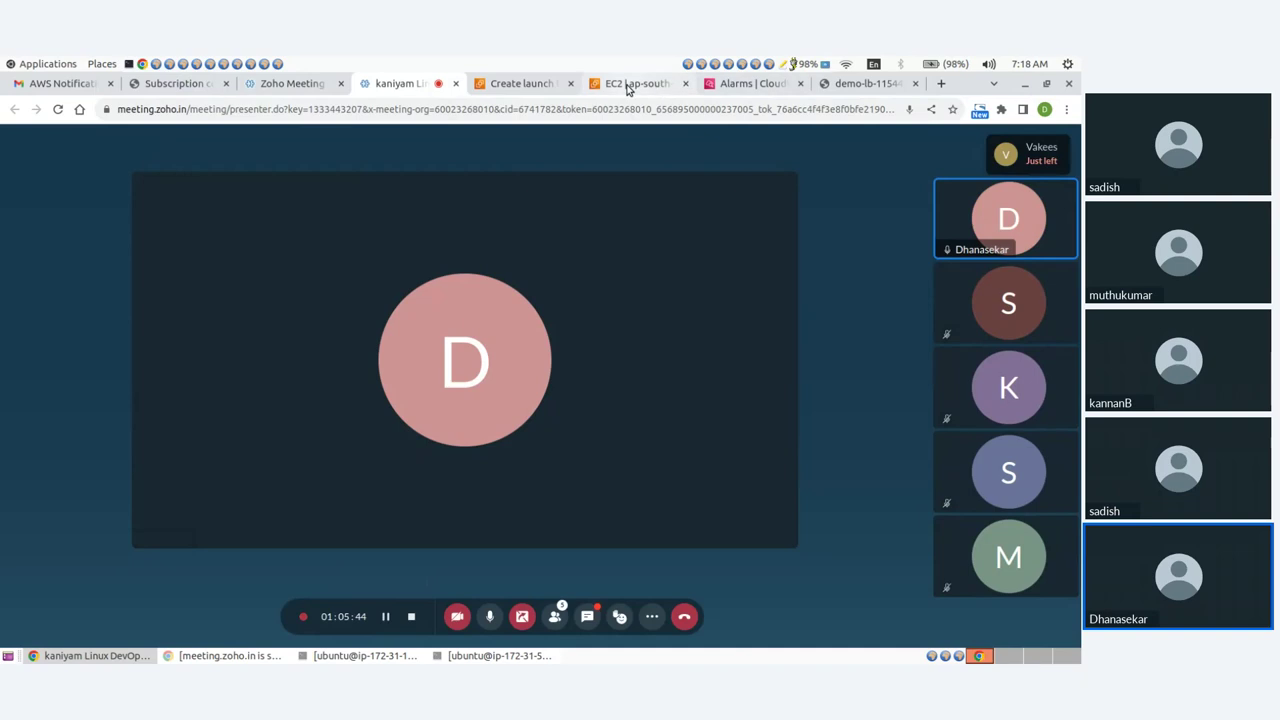
Return to the EC2 console's Auto Scaling groups list, showing ASG at 4 instances, desired capacity 4.
click(620, 84)
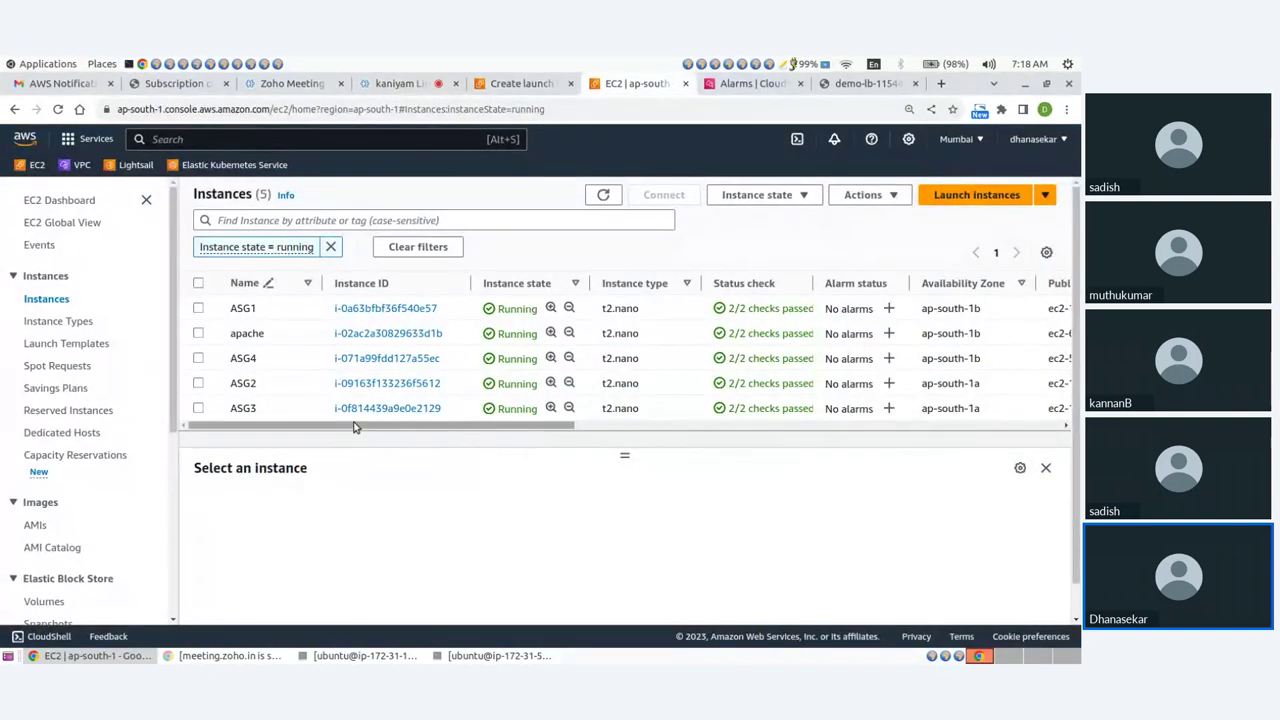
drag(353, 427, 268, 428)
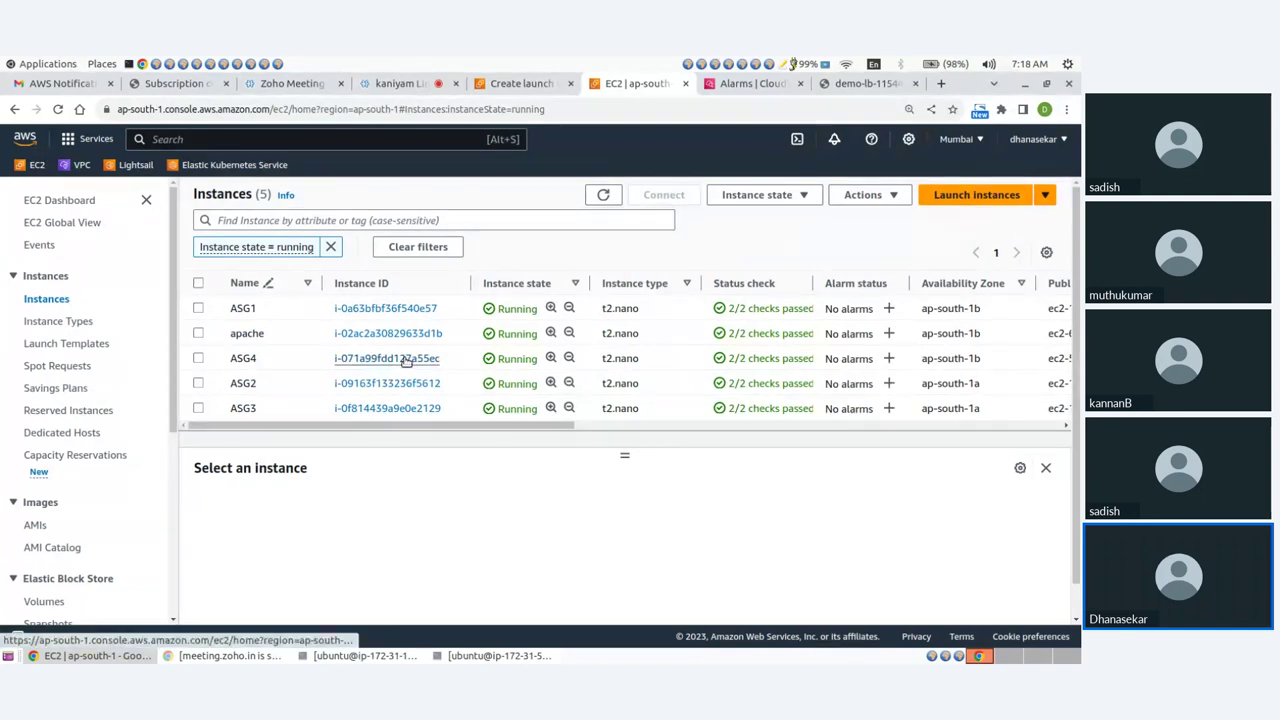
scroll(67, 567, down, 3)
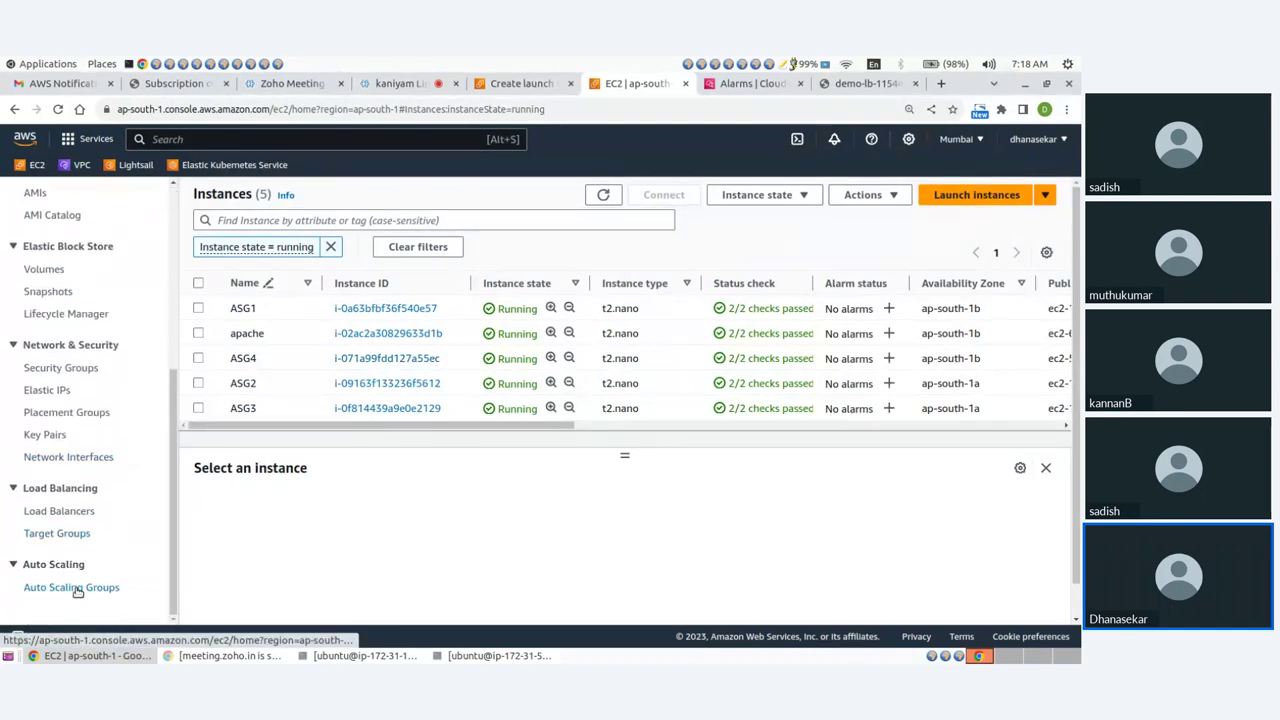
click(72, 588)
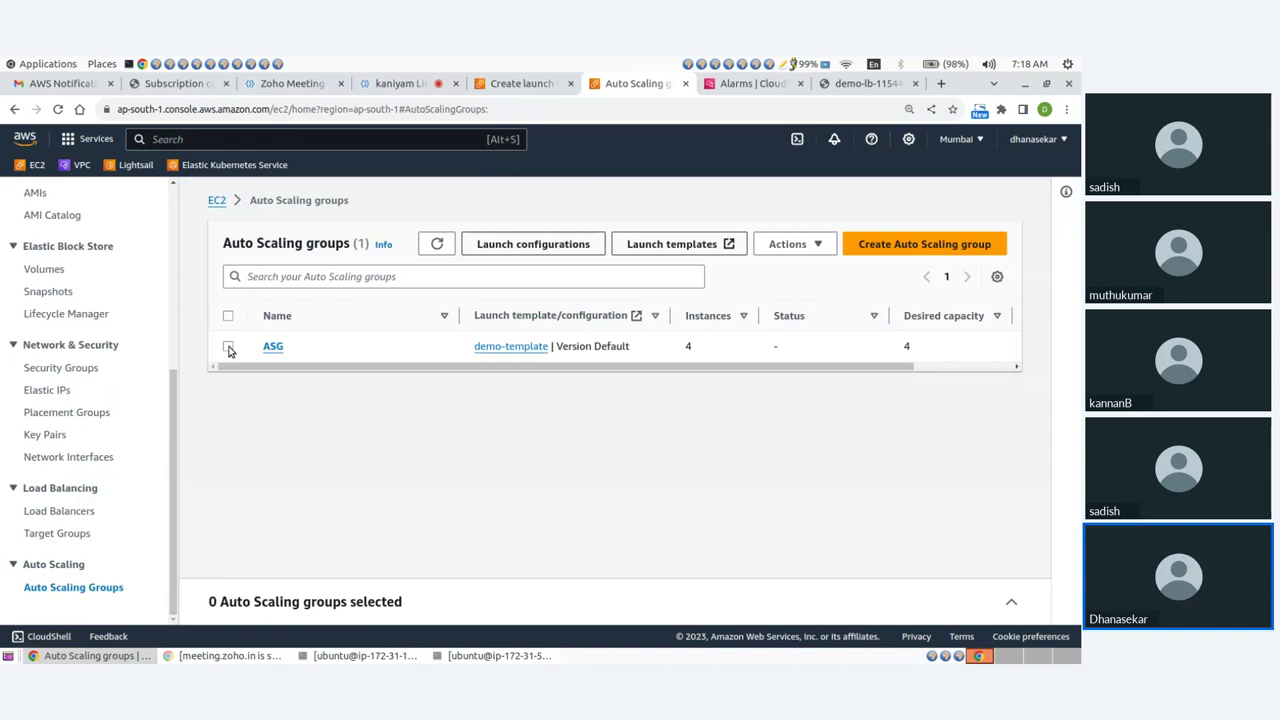
Select the ASG group, open its Activity tab and scroll to the activity history.
click(228, 347)
click(277, 376)
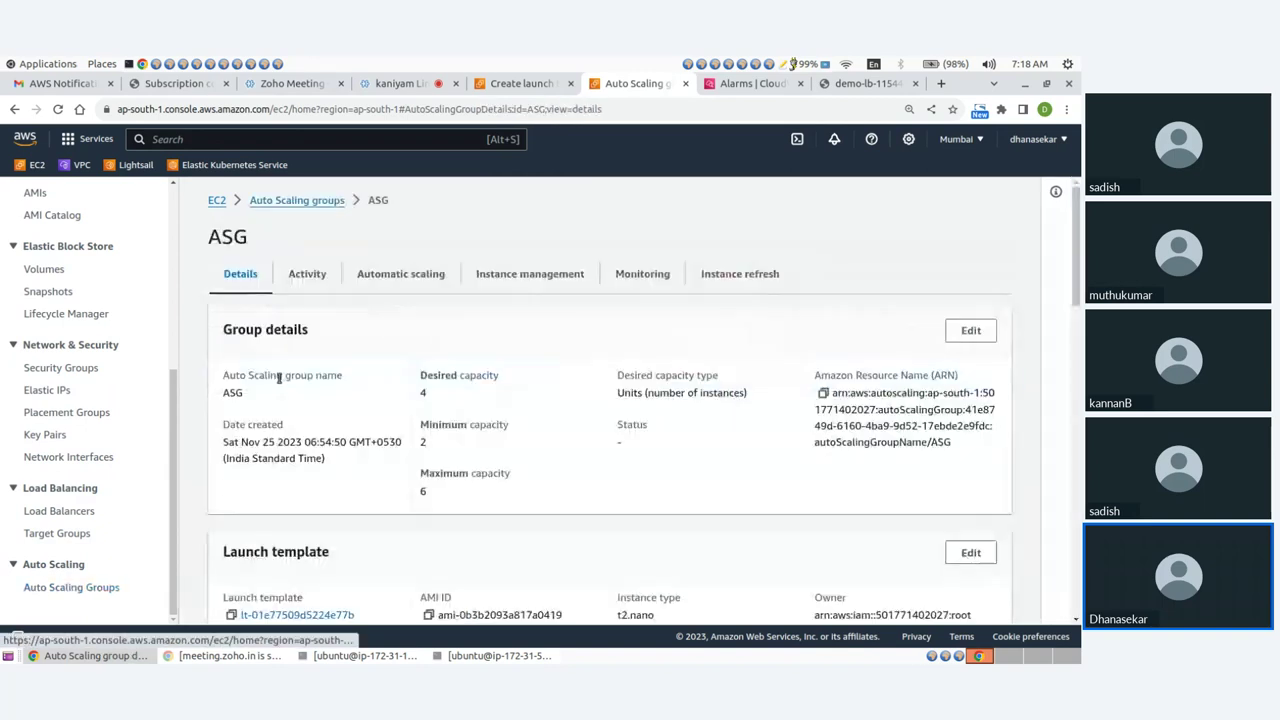
scroll(279, 378, down, 3)
scroll(300, 300, up, 3)
click(307, 274)
scroll(631, 448, down, 1)
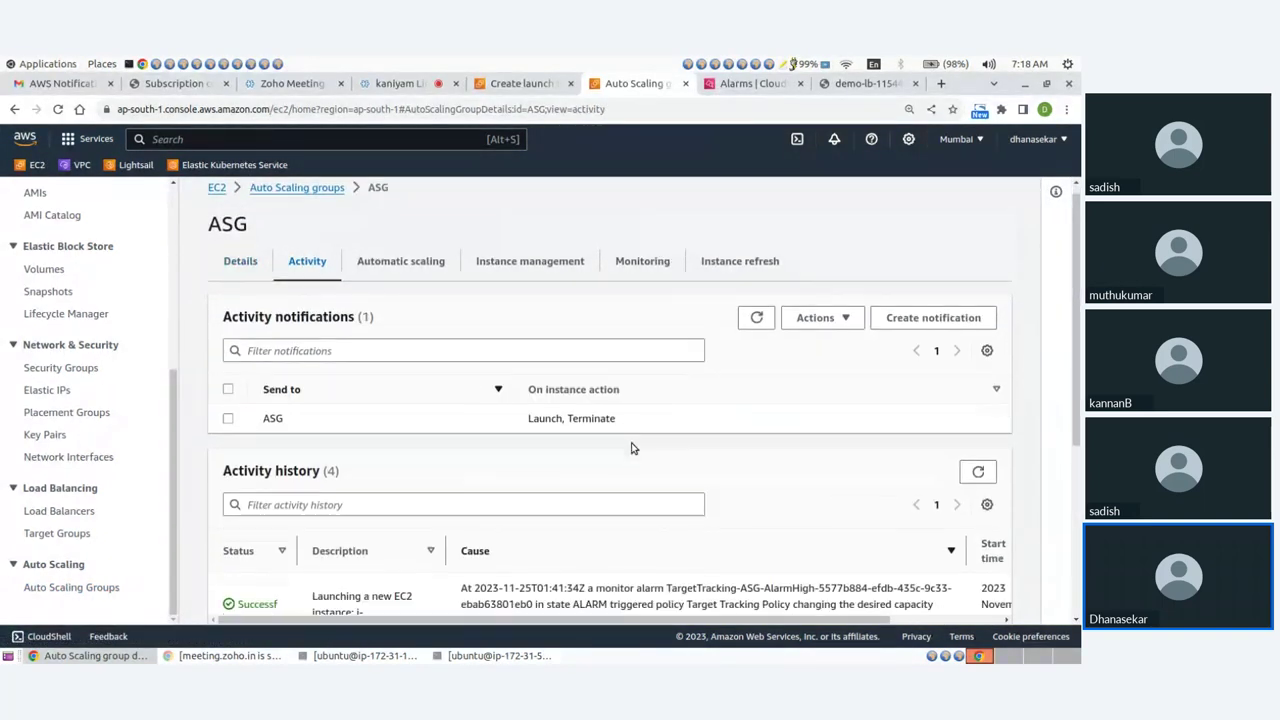
scroll(631, 448, down, 5)
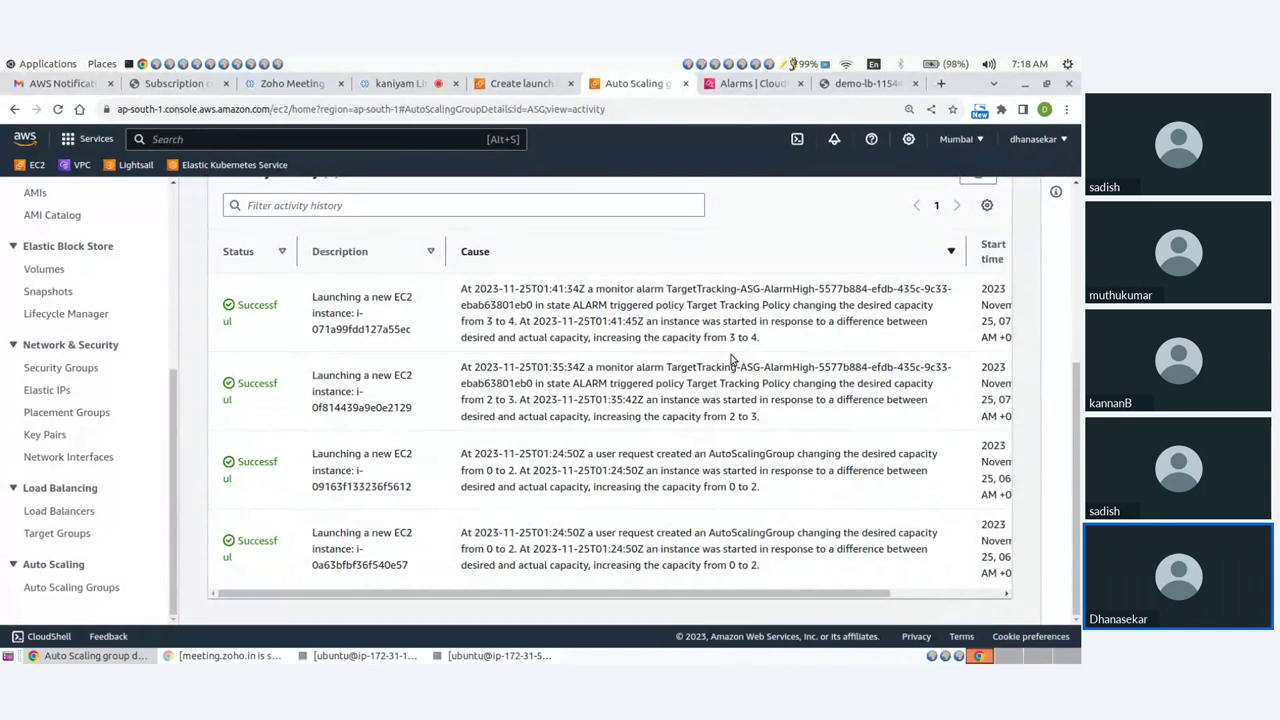
Highlight the 2-to-3 capacity change among the four successful launches, then return to Zoho Meeting.
drag(728, 416, 760, 417)
drag(728, 337, 760, 337)
scroll(672, 437, up, 3)
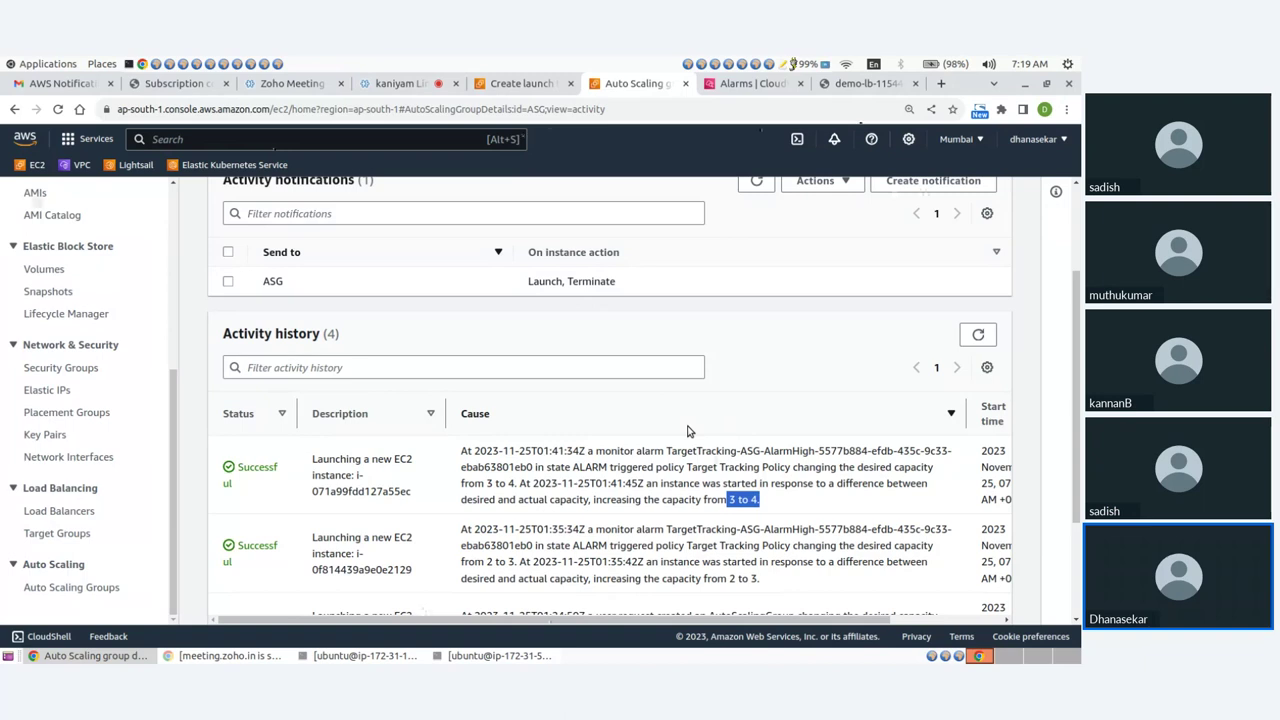
click(567, 503)
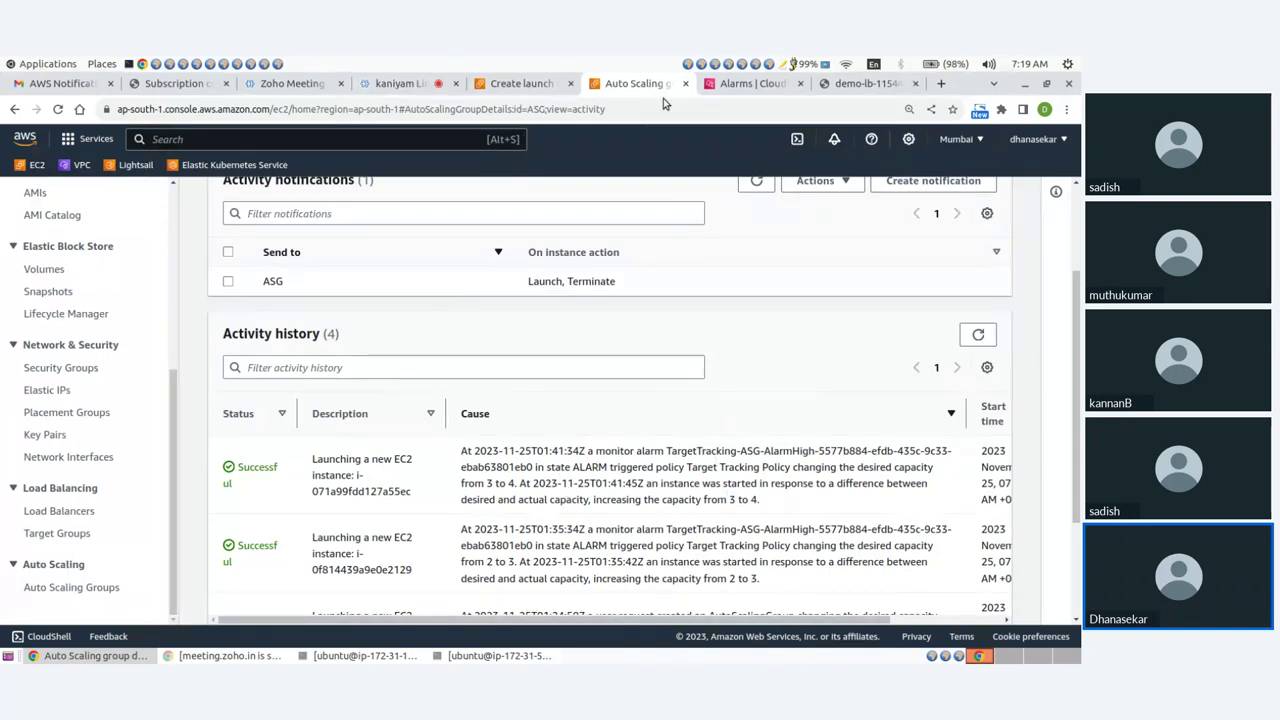
click(401, 91)
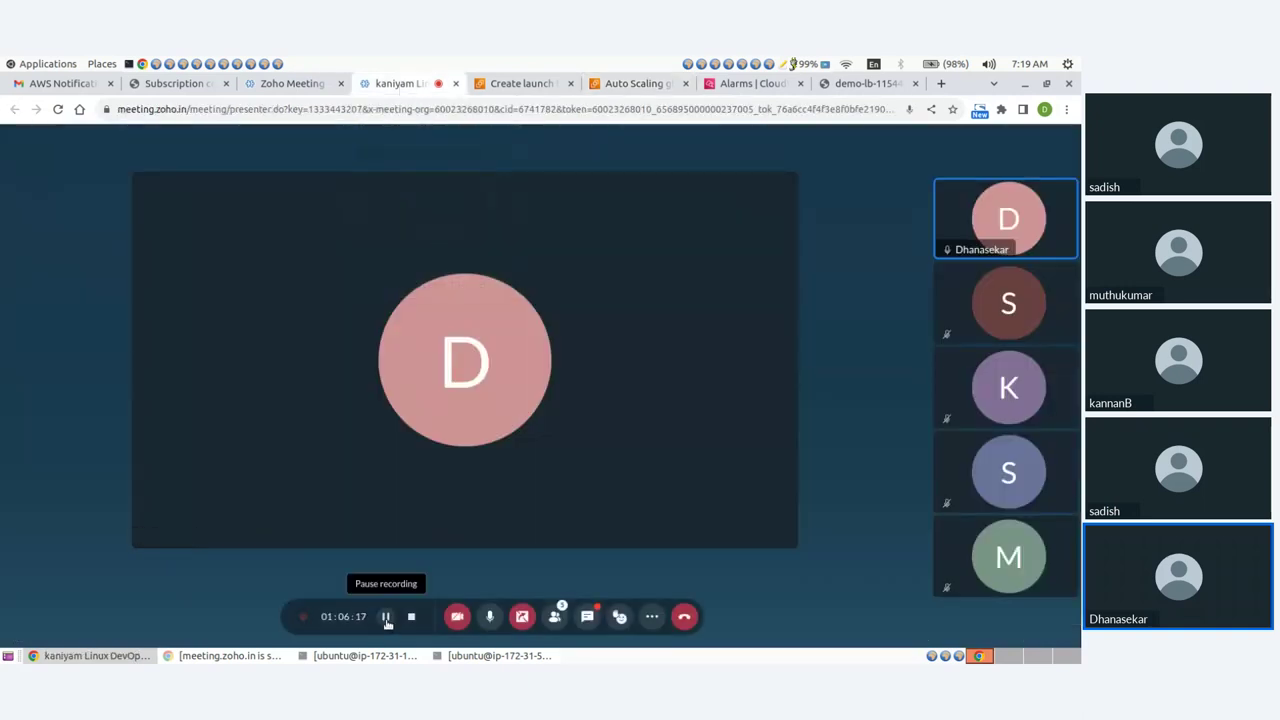
Return from Zoho Meeting to the ASG activity history, now listing three scale-in terminations.
click(533, 86)
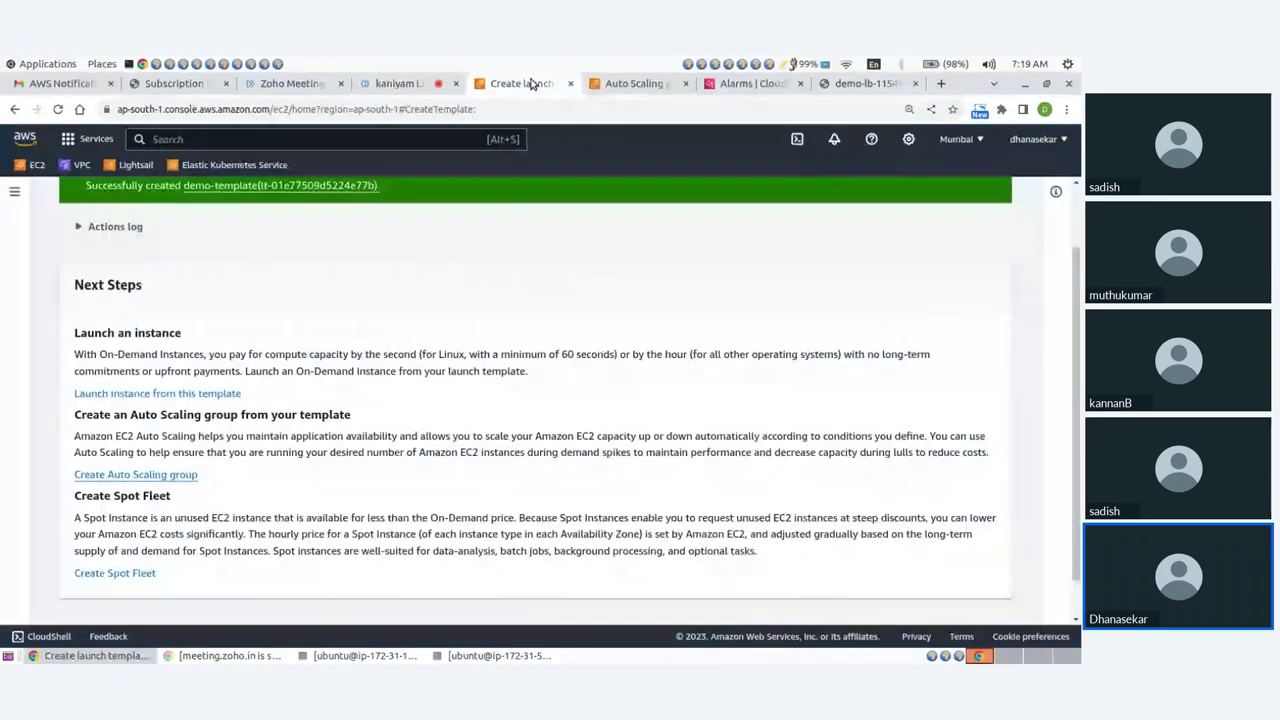
click(645, 86)
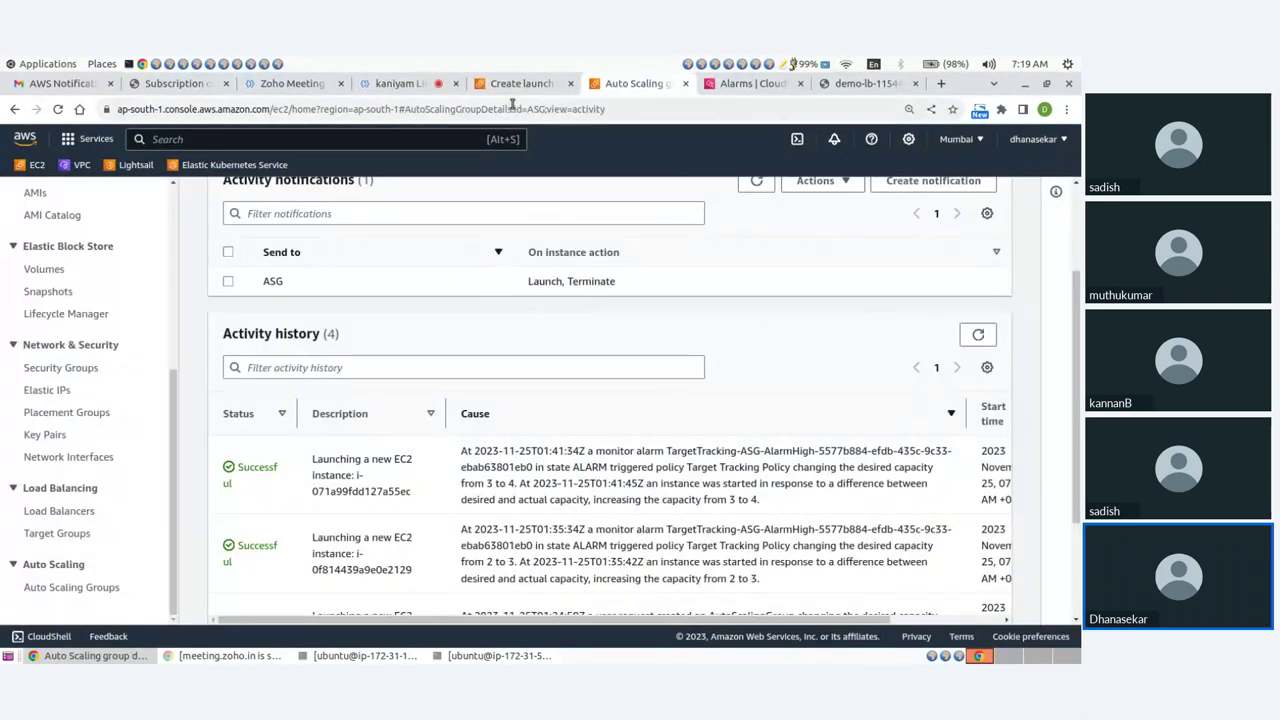
click(414, 88)
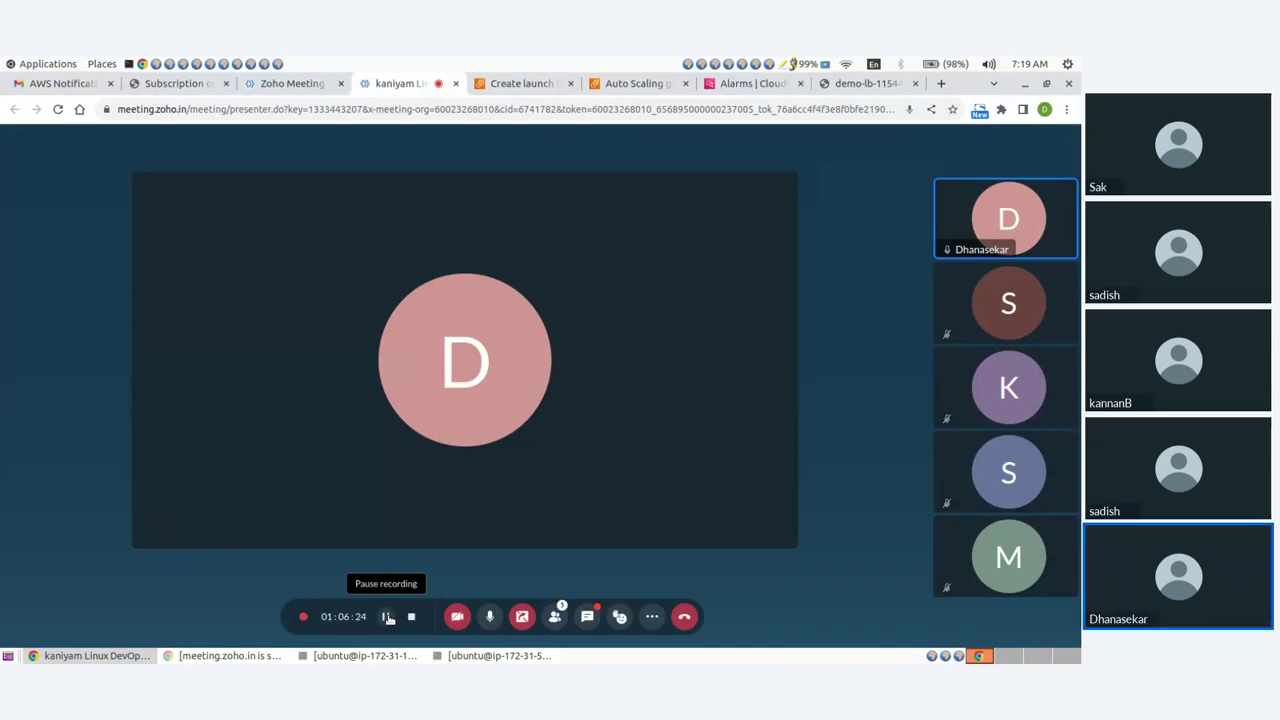
click(389, 617)
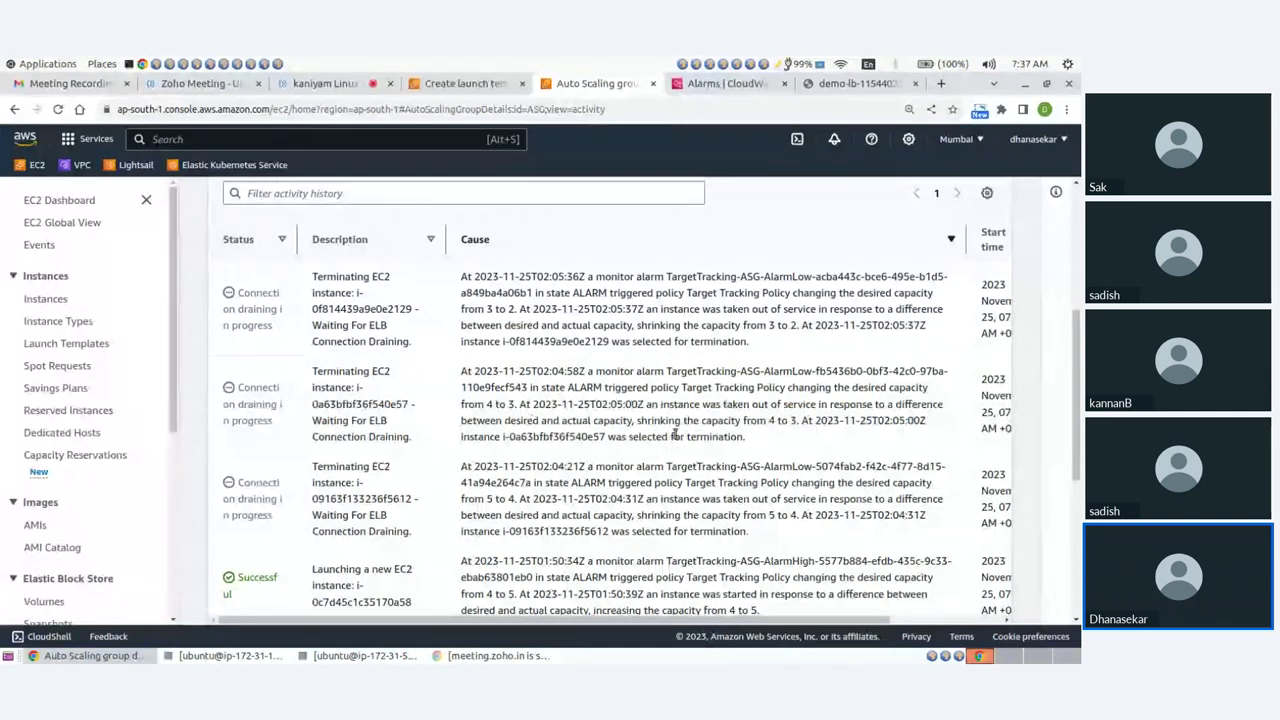
Highlight the 4-to-3 capacity change, then refresh CloudWatch alarms to confirm AlarmLow is in alarm.
drag(767, 420, 801, 421)
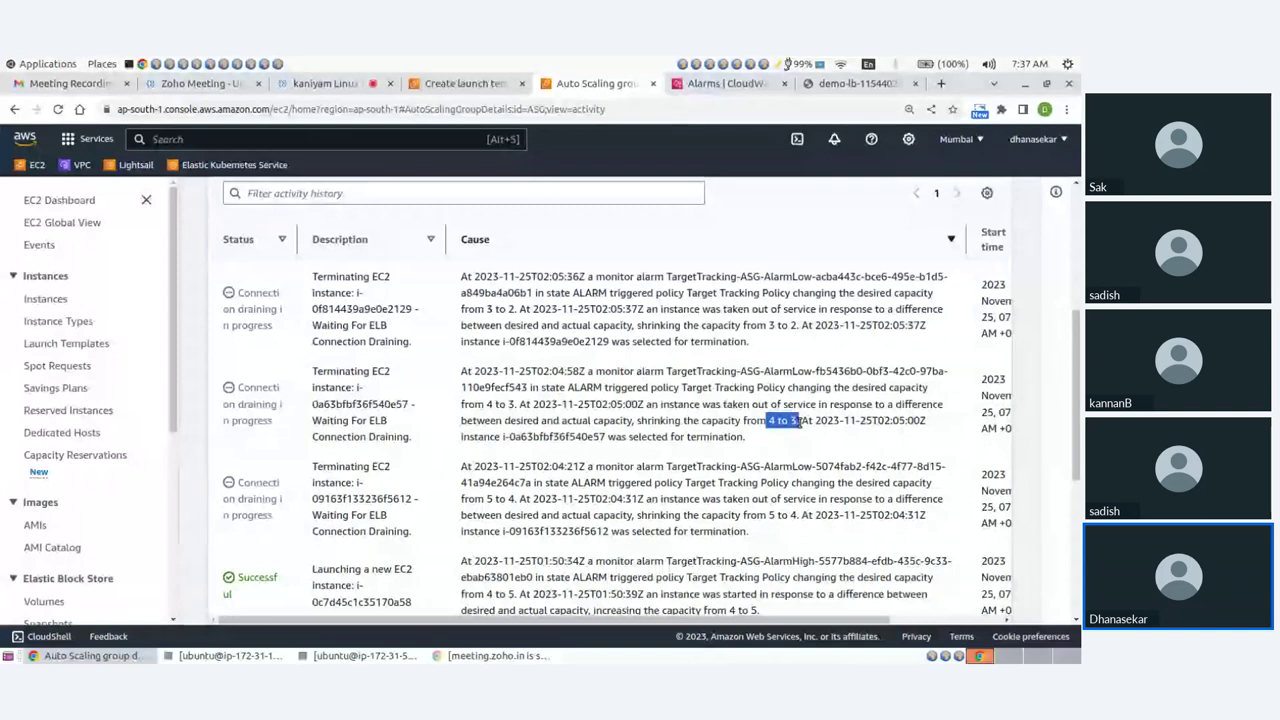
click(738, 82)
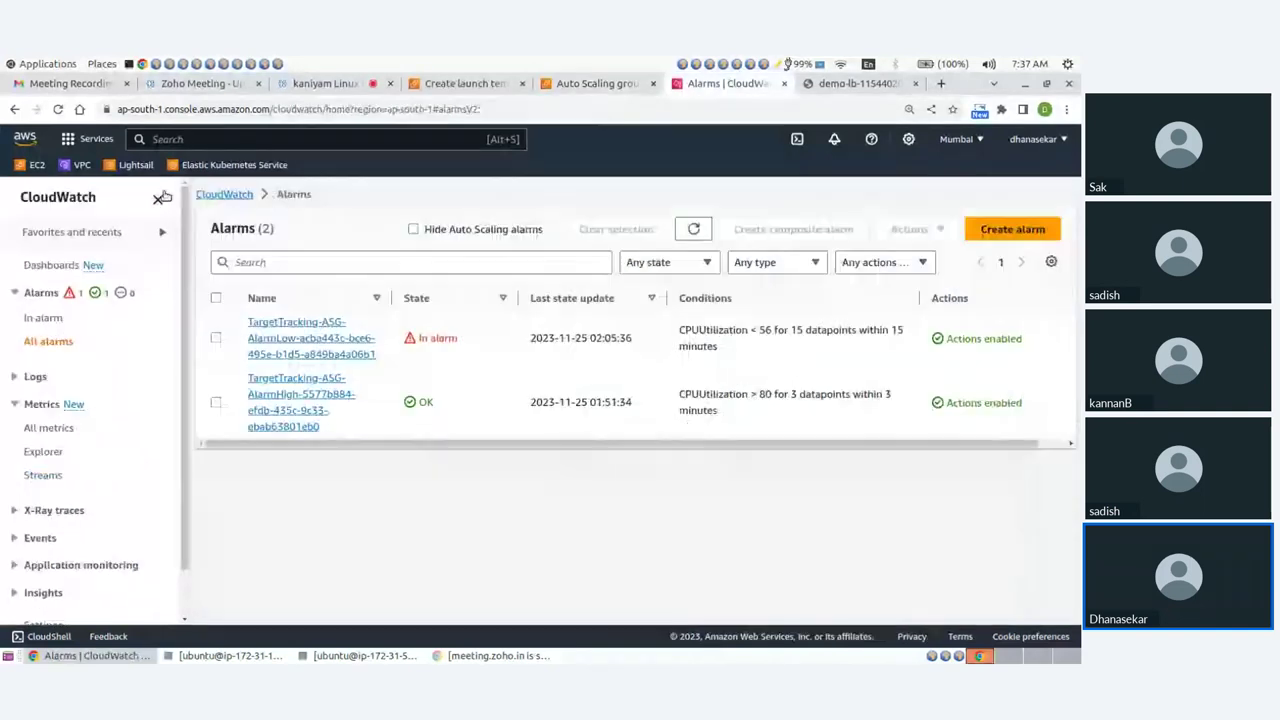
click(694, 230)
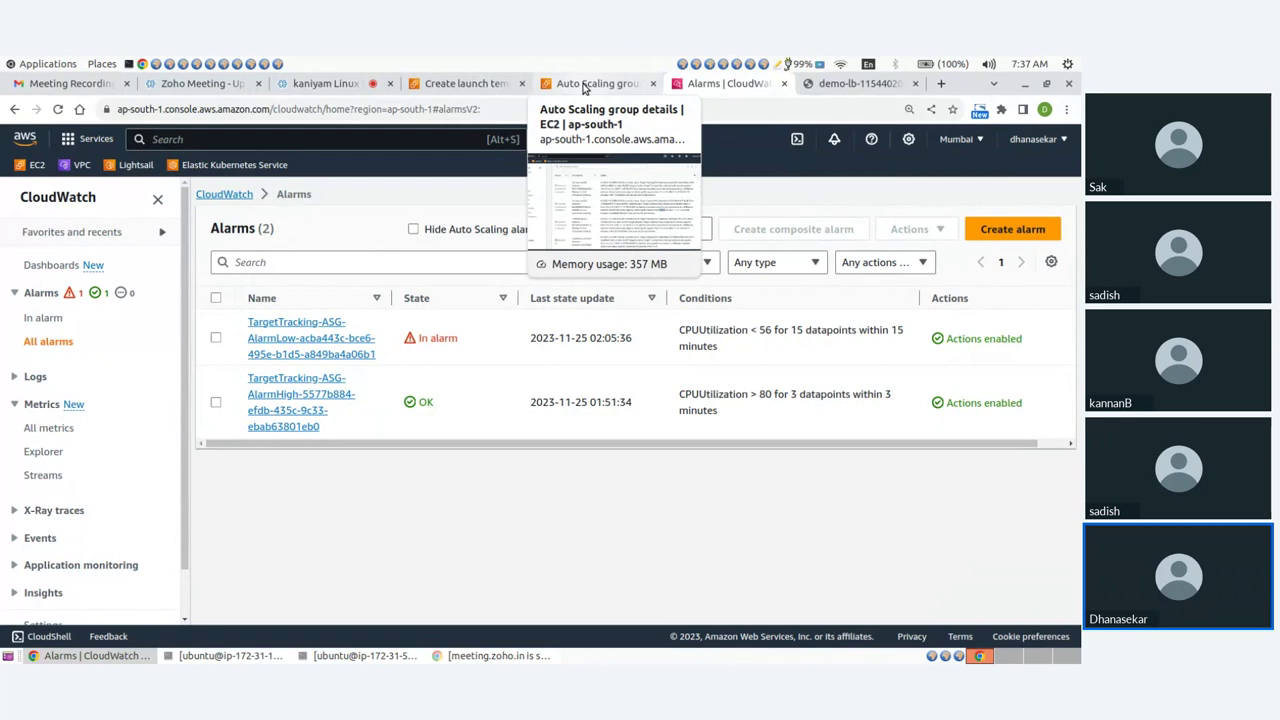
Back in the ASG activity history, highlight the 4-to-3 and 3-to-2 scale-in capacity changes.
click(585, 84)
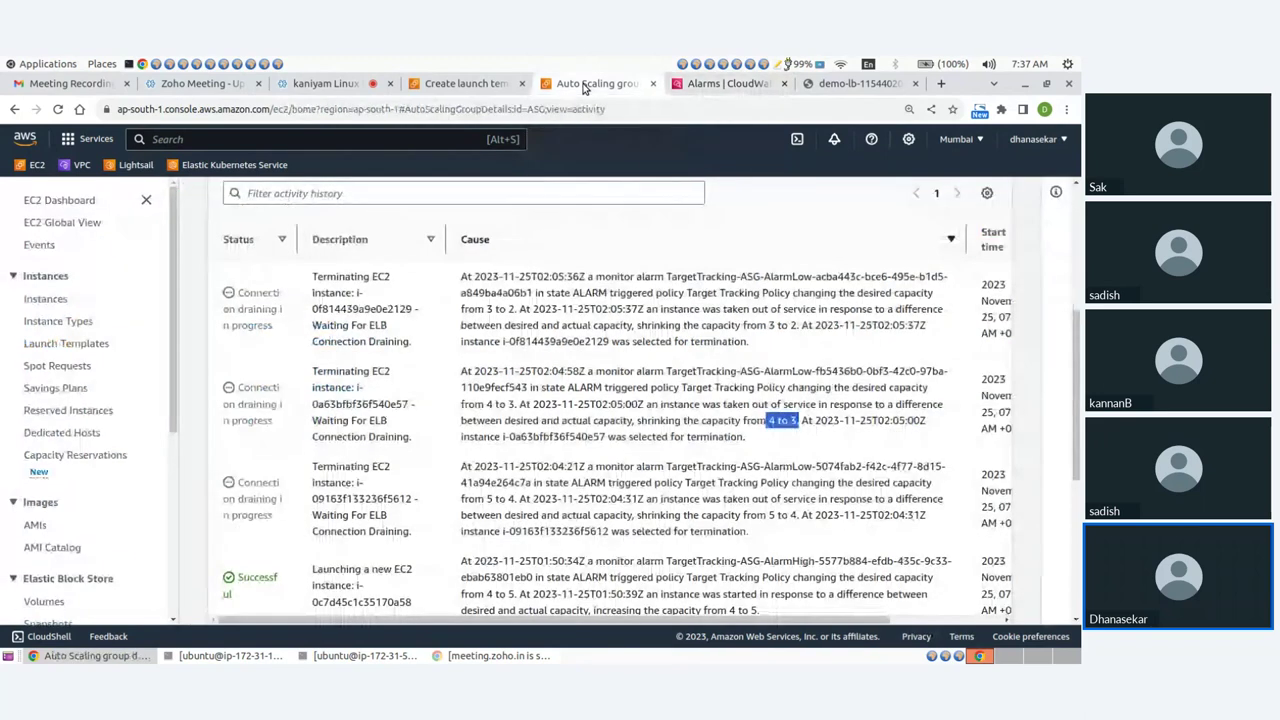
click(772, 424)
drag(768, 424, 803, 421)
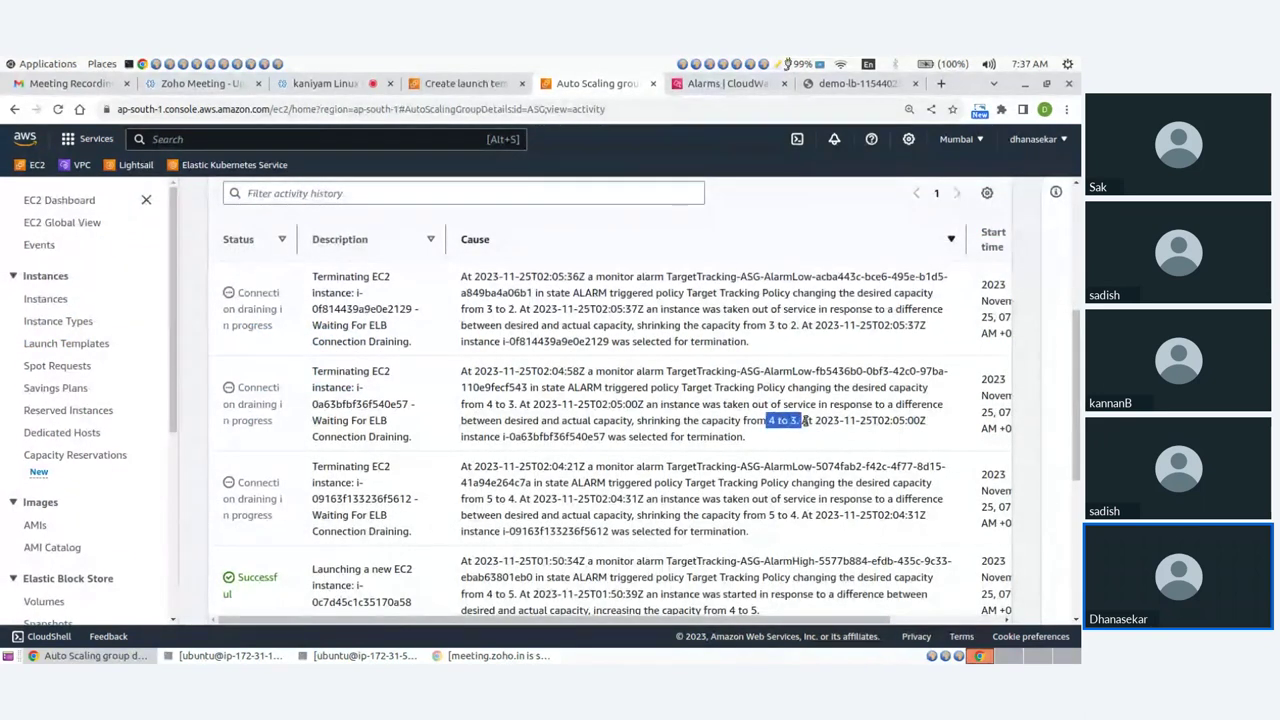
drag(768, 325, 803, 326)
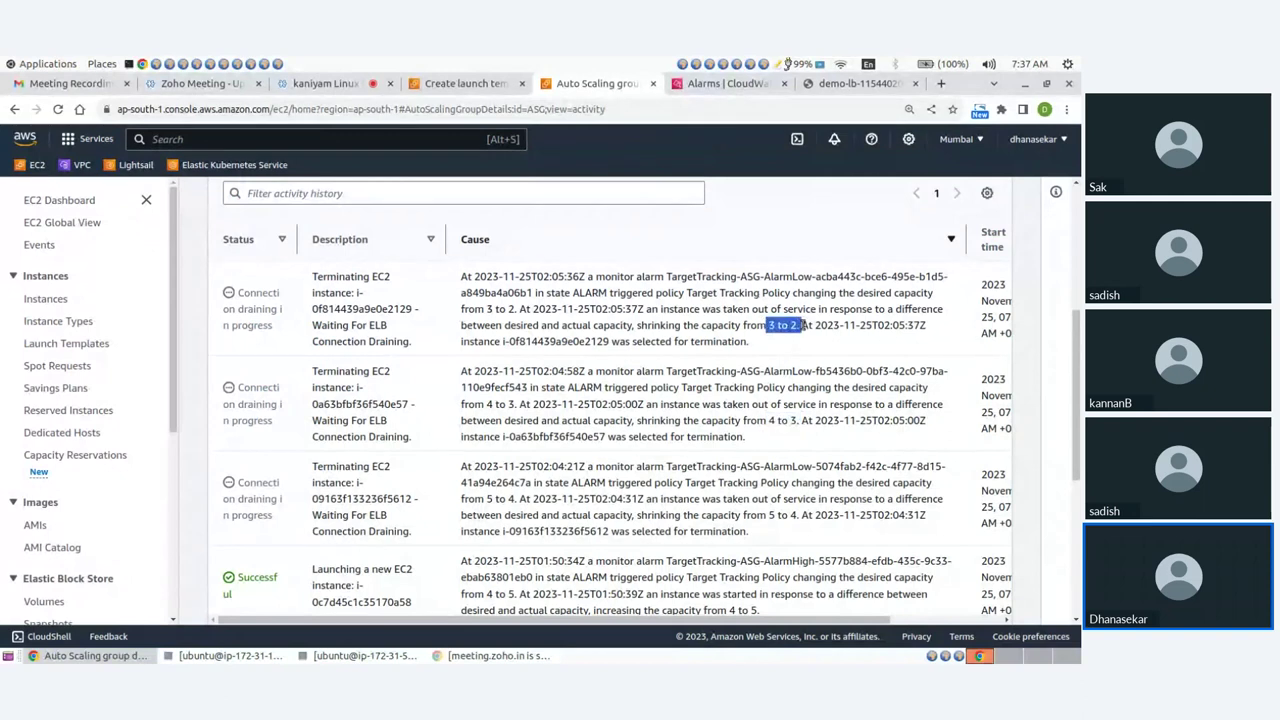
click(806, 369)
scroll(806, 369, up, 3)
Open the running instances list from the EC2 Dashboard and refresh it.
click(68, 202)
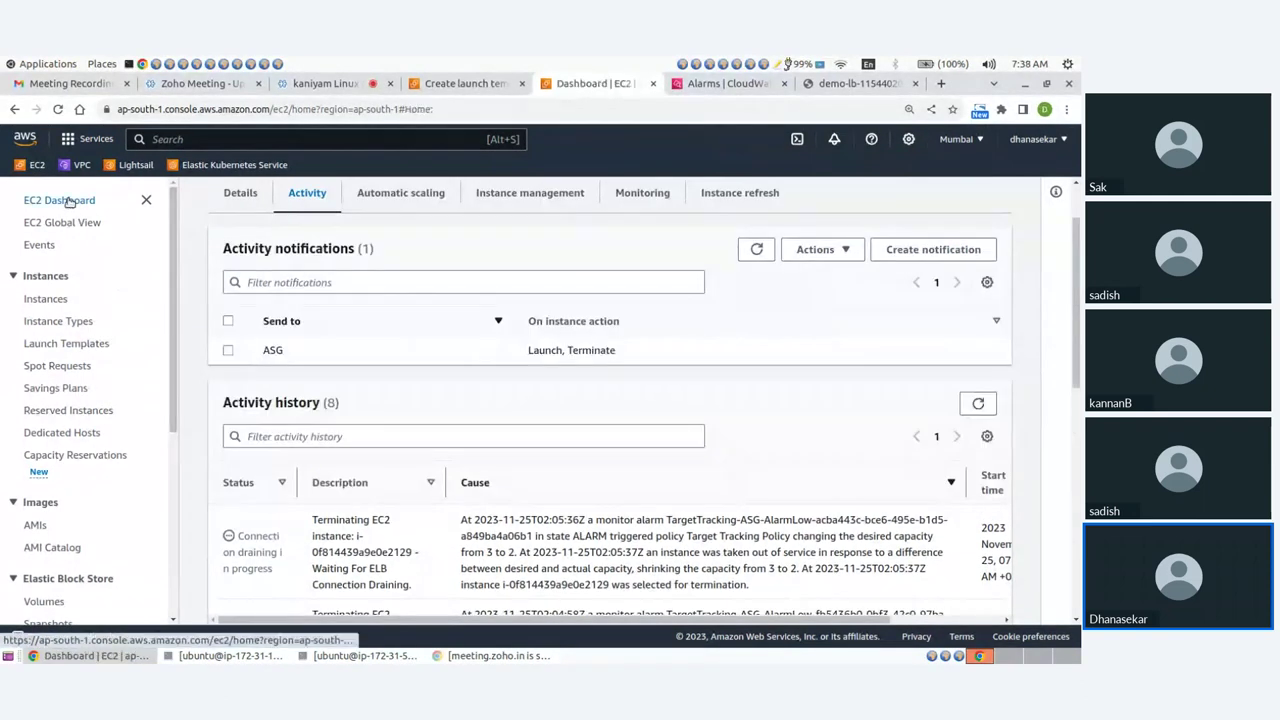
click(262, 288)
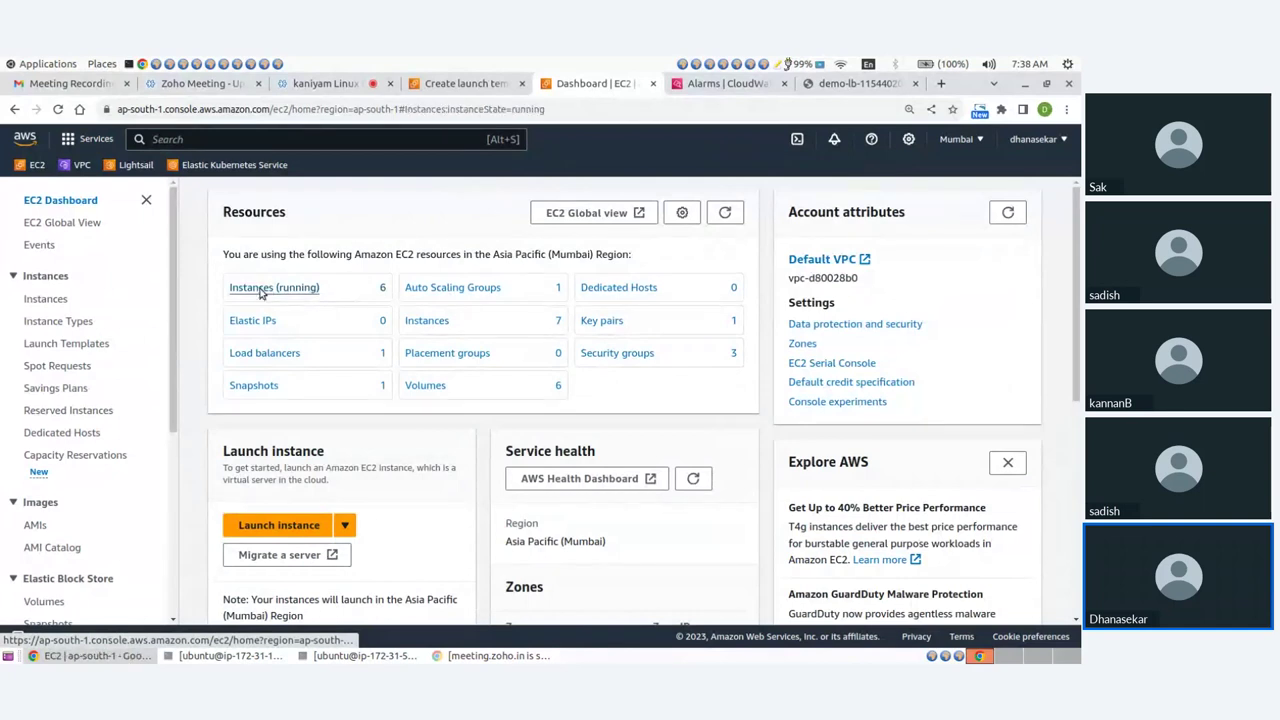
click(612, 195)
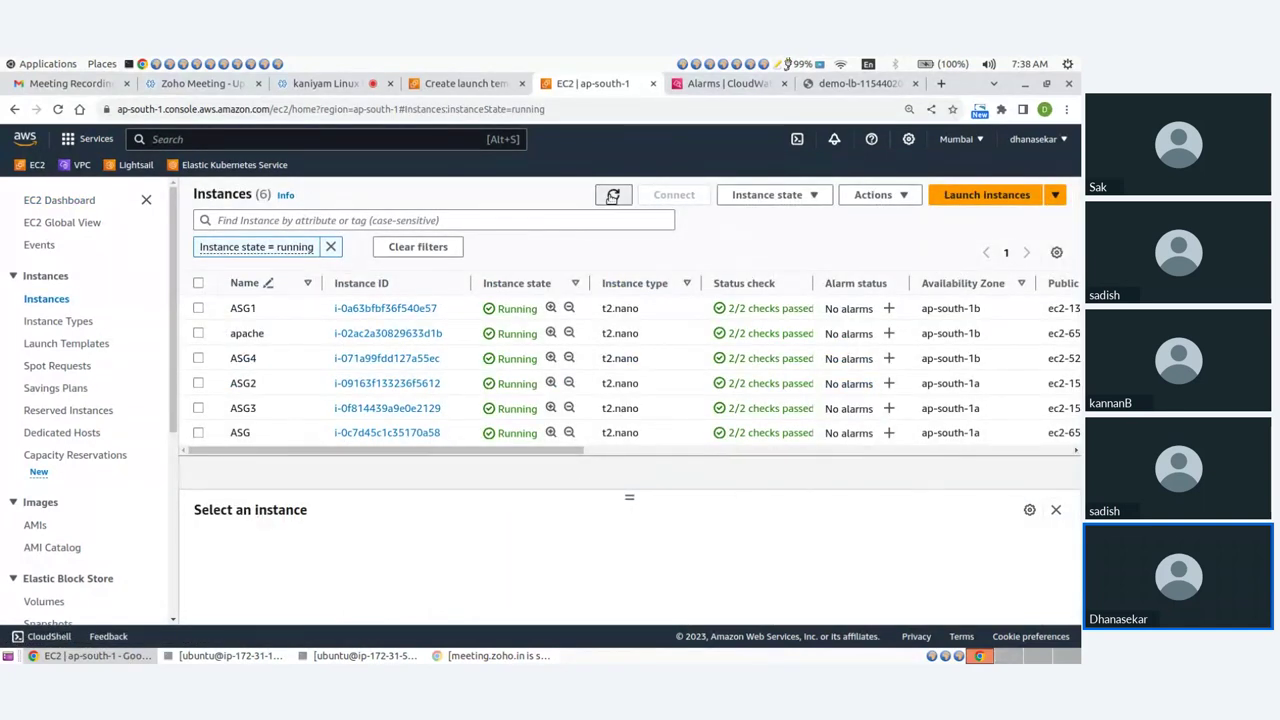
click(612, 196)
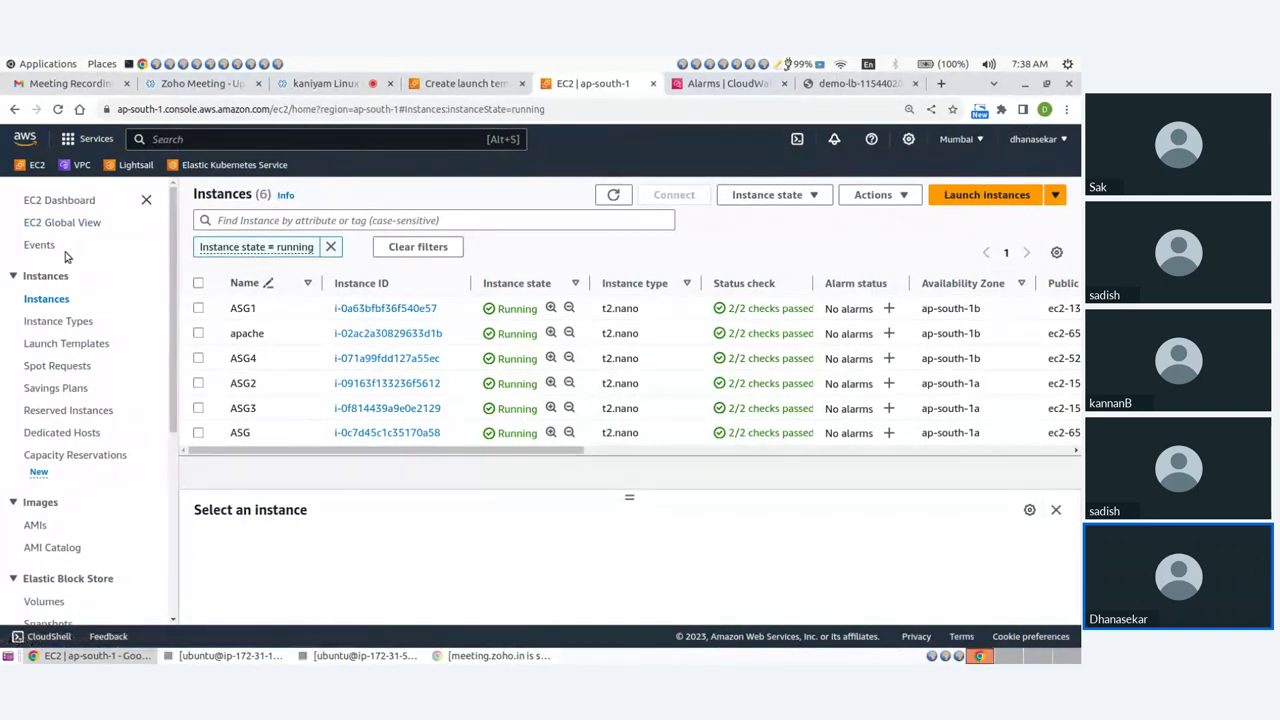
scroll(55, 418, down, 3)
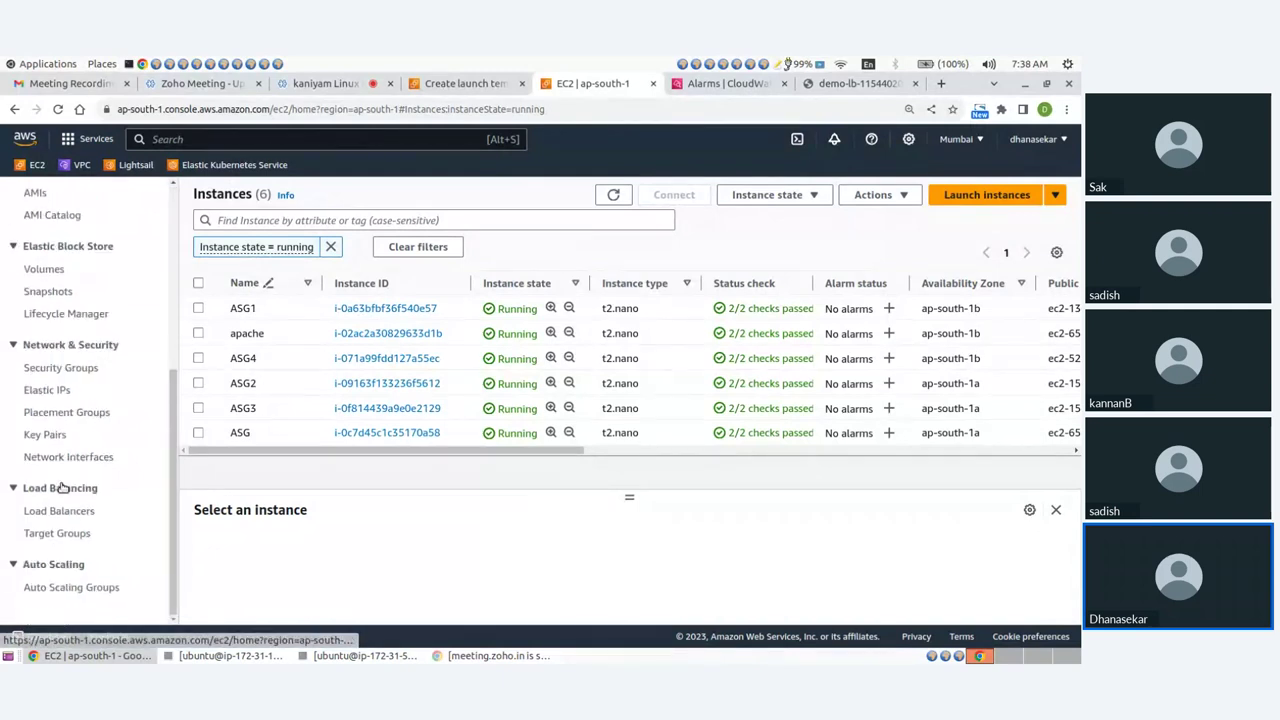
Open the ASG group's Activity tab and scroll to its activity history.
click(82, 590)
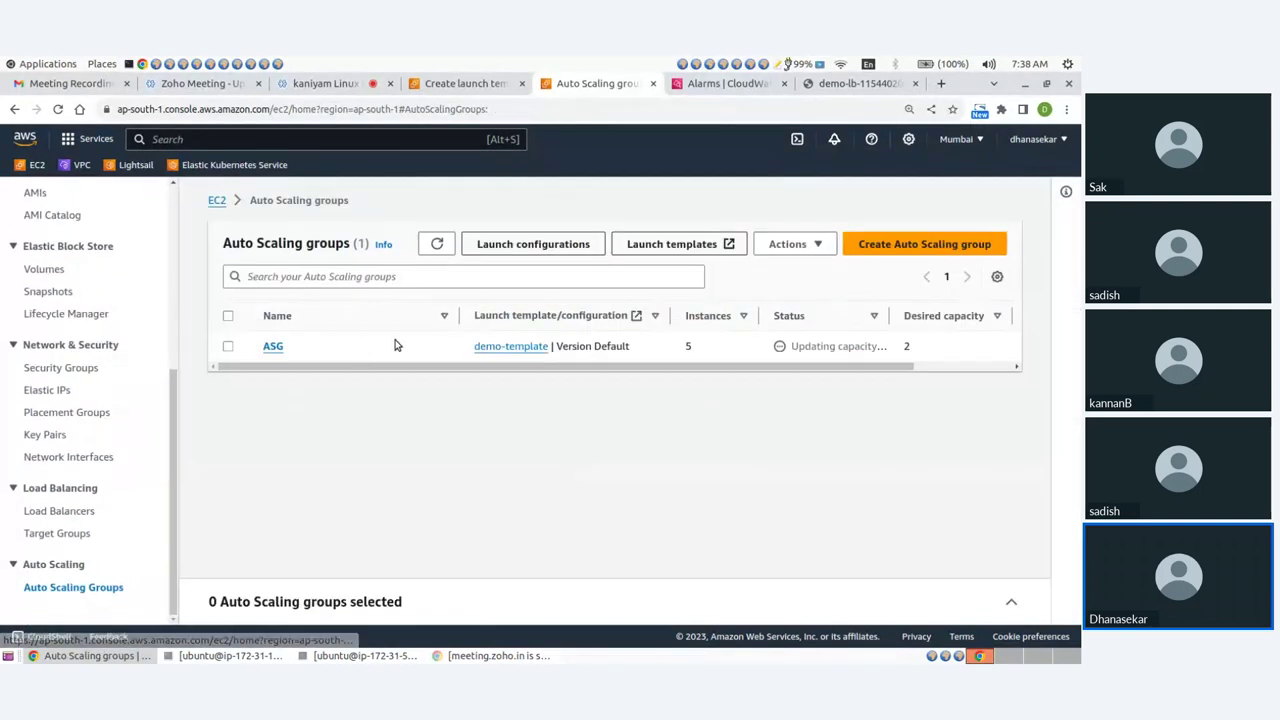
click(278, 348)
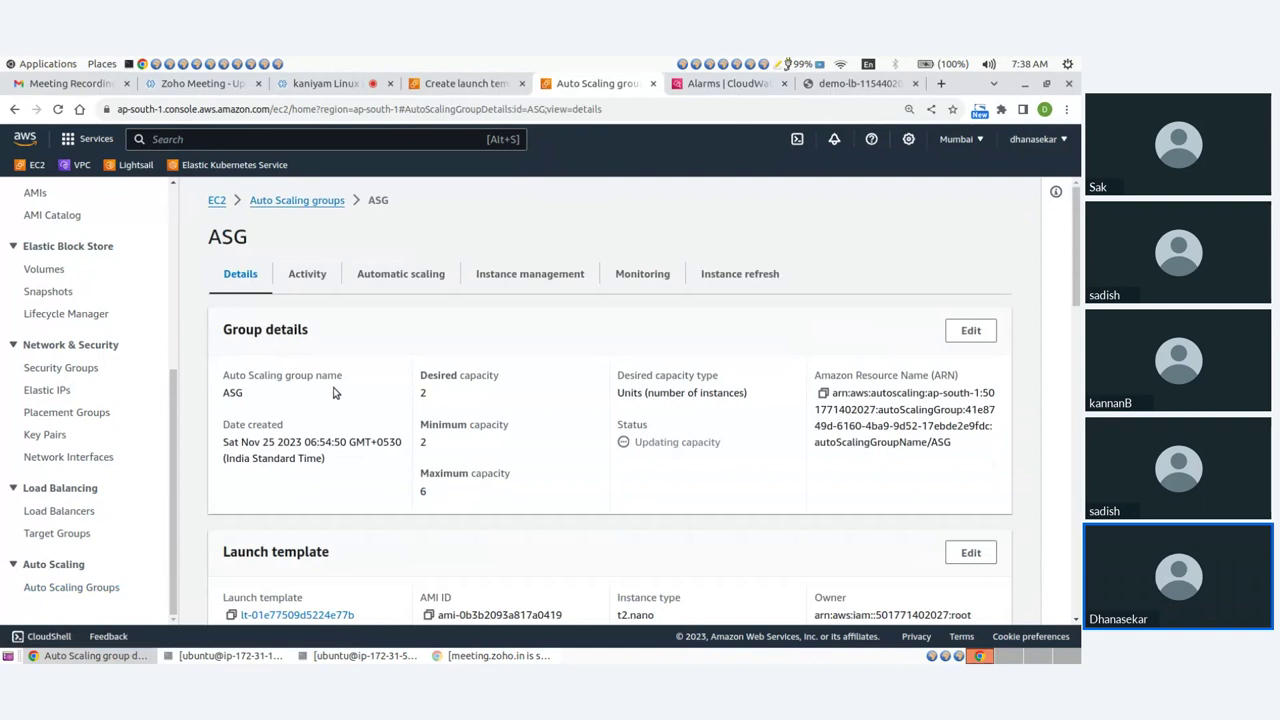
scroll(343, 400, down, 4)
scroll(337, 320, up, 4)
click(303, 274)
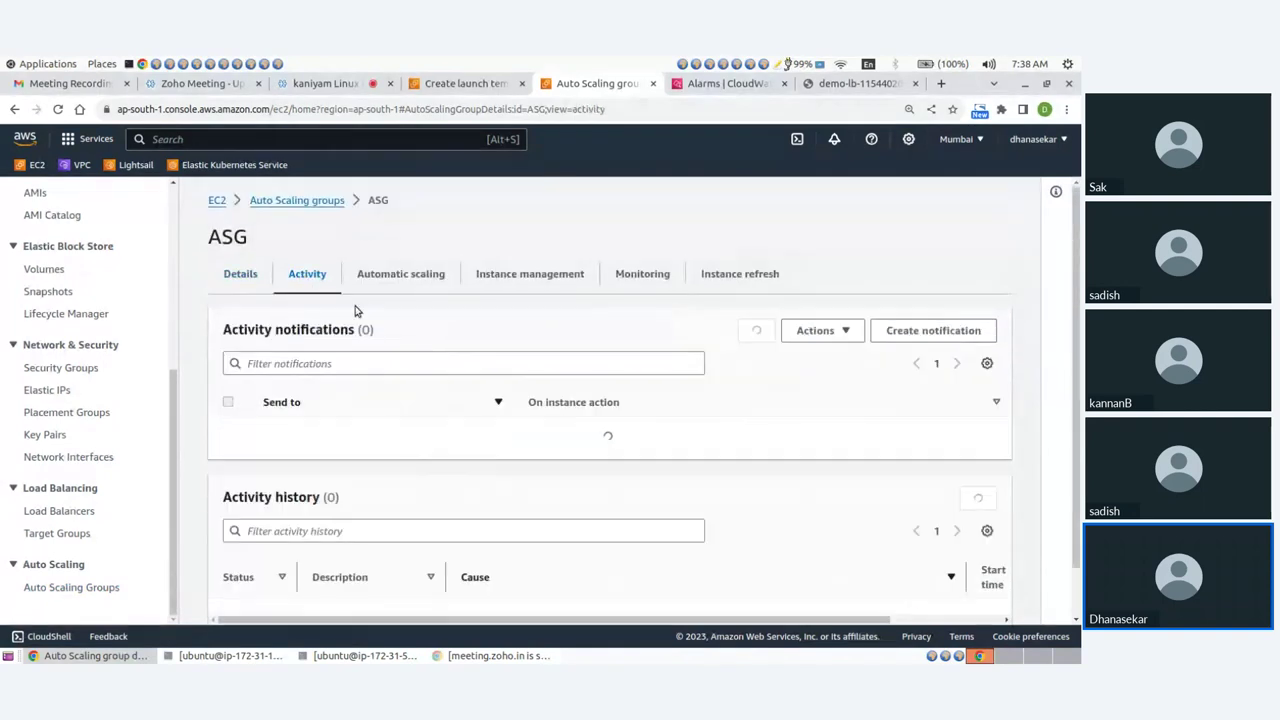
scroll(512, 413, down, 3)
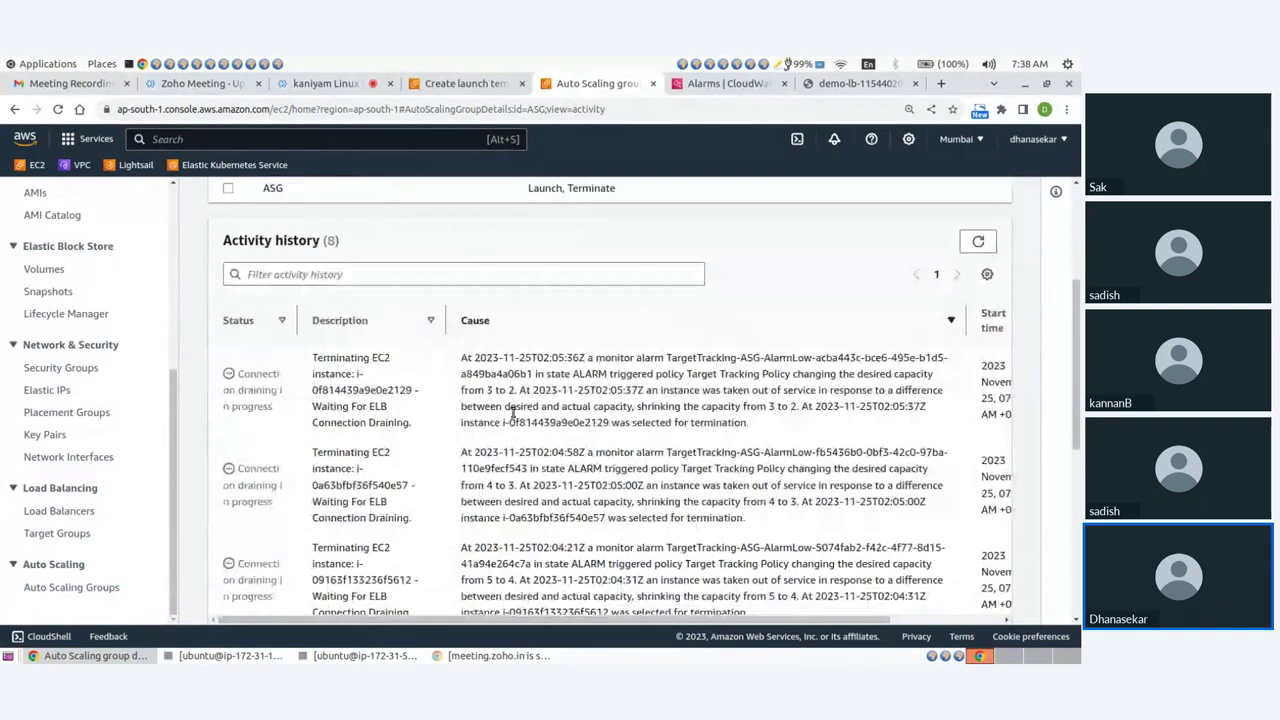
scroll(513, 413, down, 1)
Highlight the 4-to-3 and 3-to-2 scale-in capacity changes, then switch to Zoho Meeting.
drag(232, 290, 287, 334)
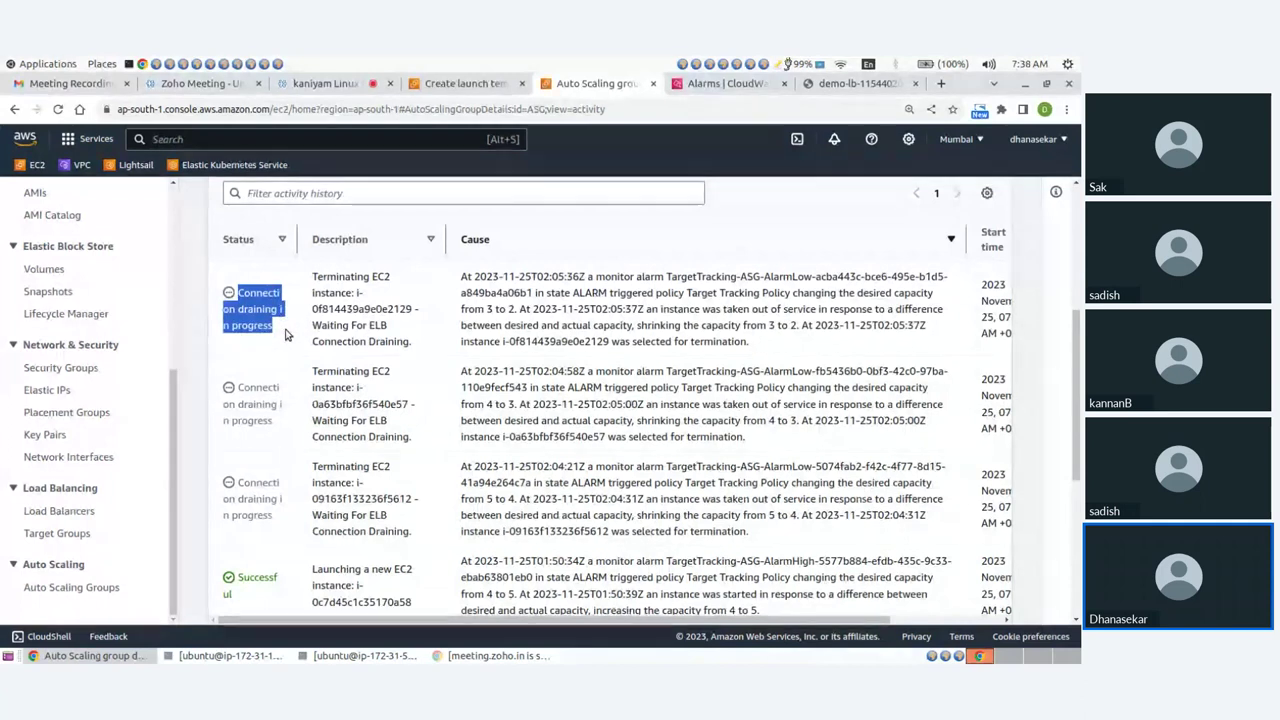
click(285, 335)
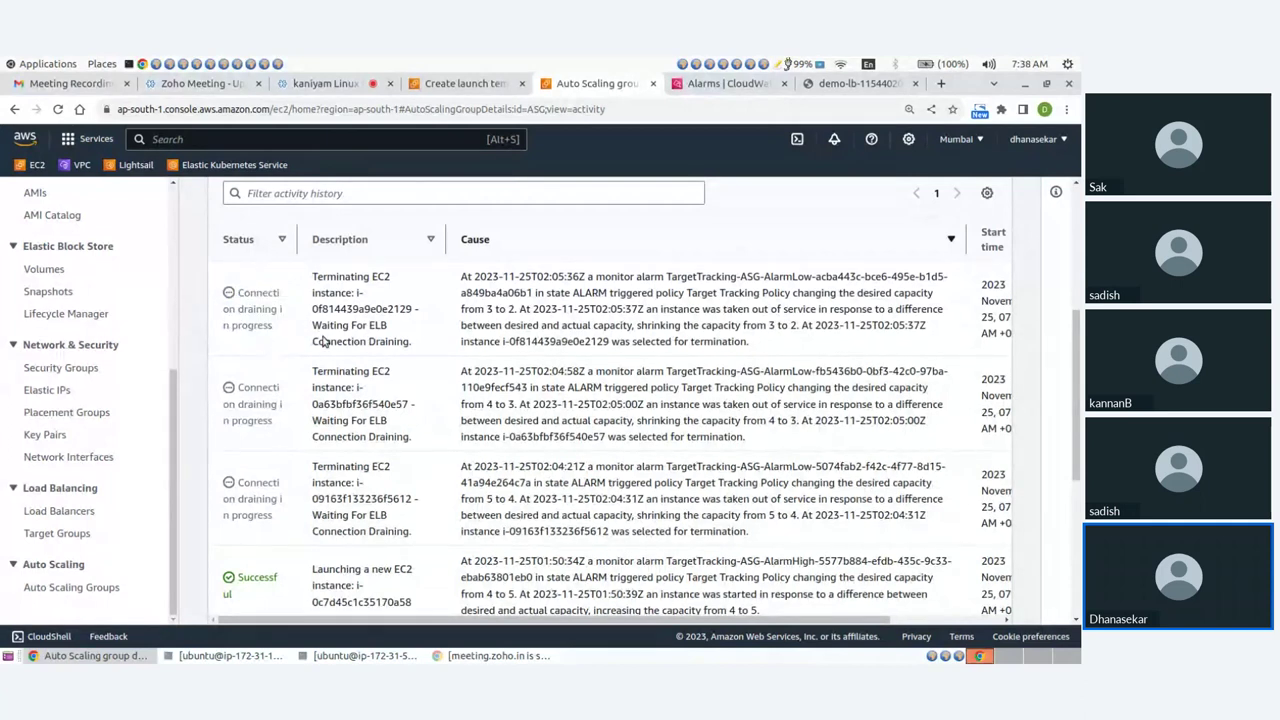
drag(769, 325, 799, 325)
drag(767, 420, 800, 420)
drag(757, 325, 812, 330)
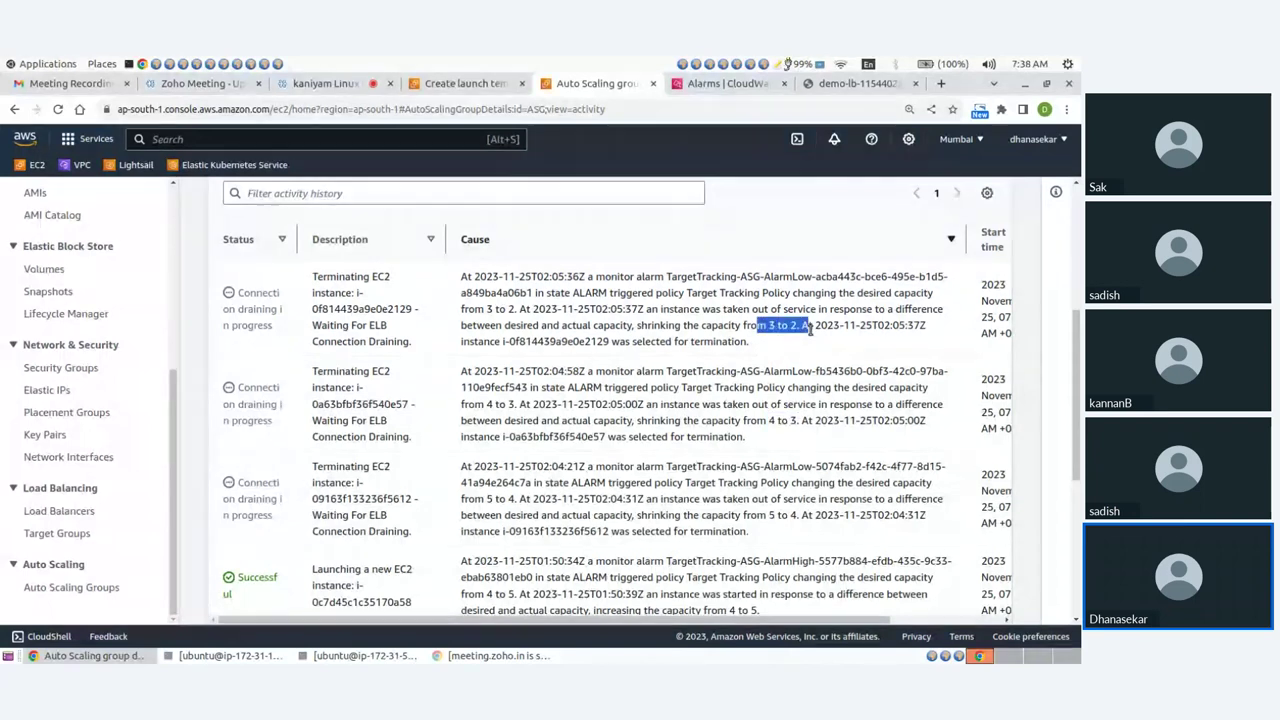
click(788, 352)
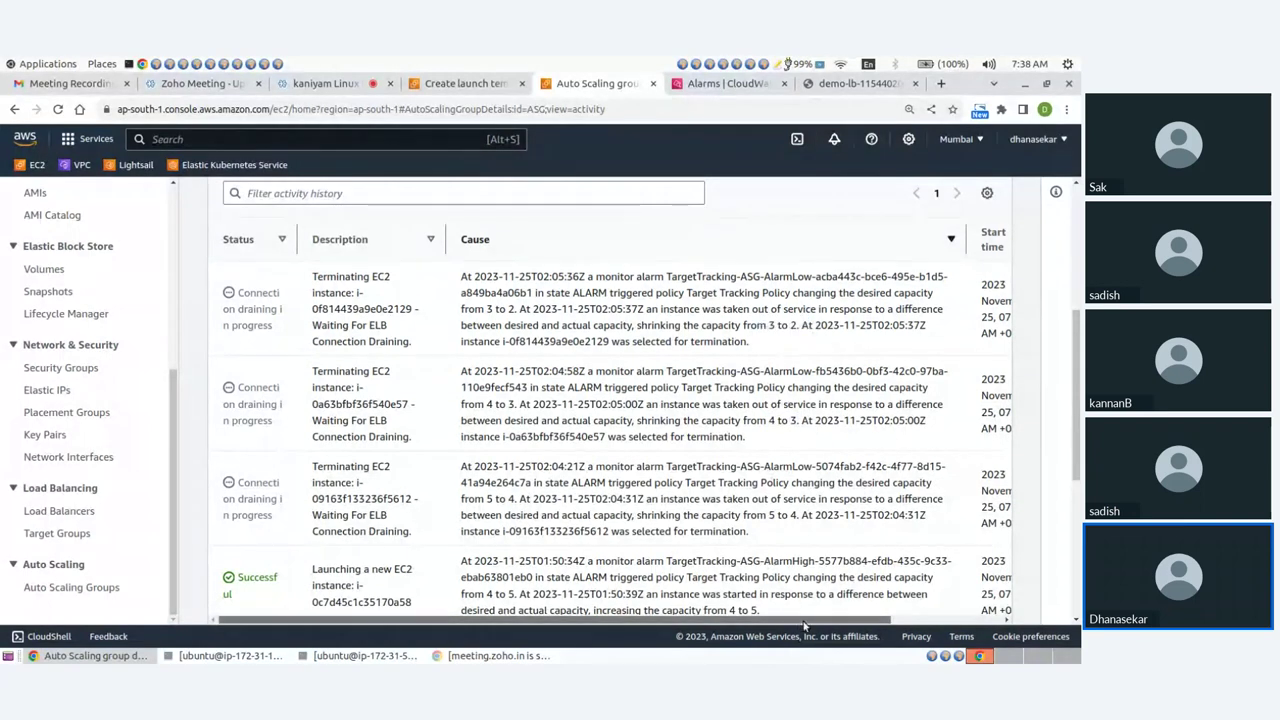
drag(805, 625, 805, 625)
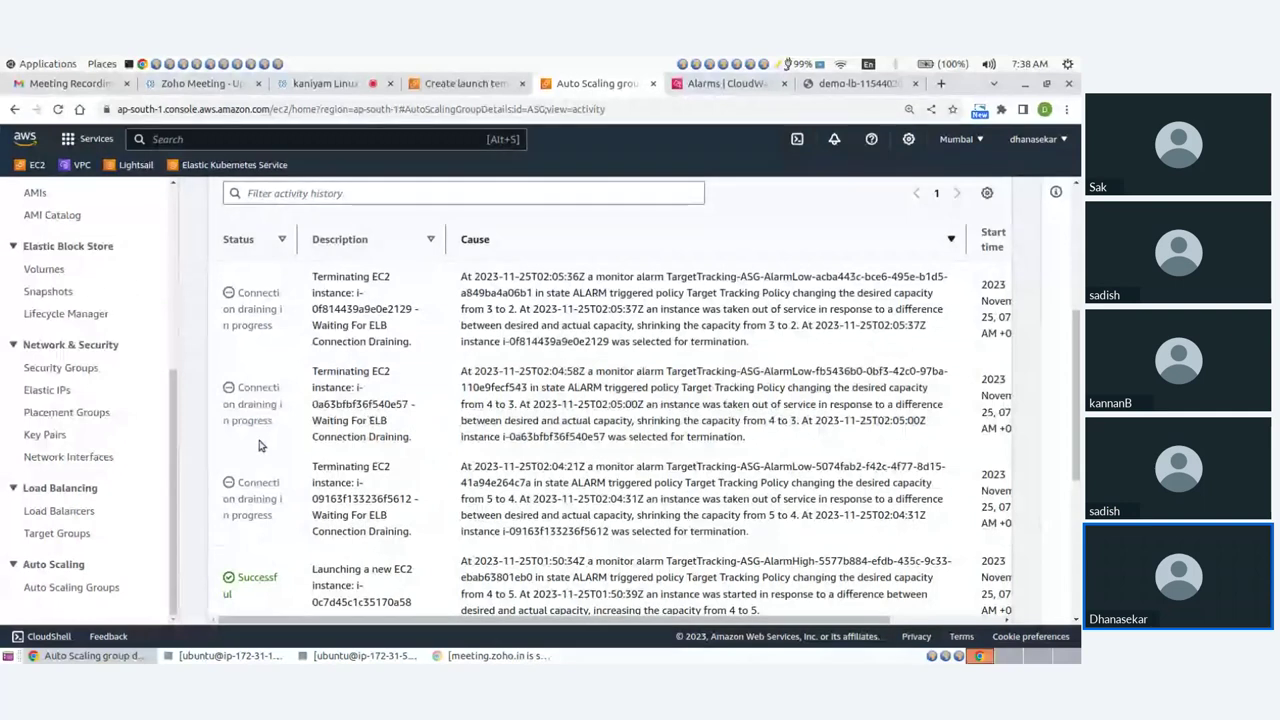
click(336, 88)
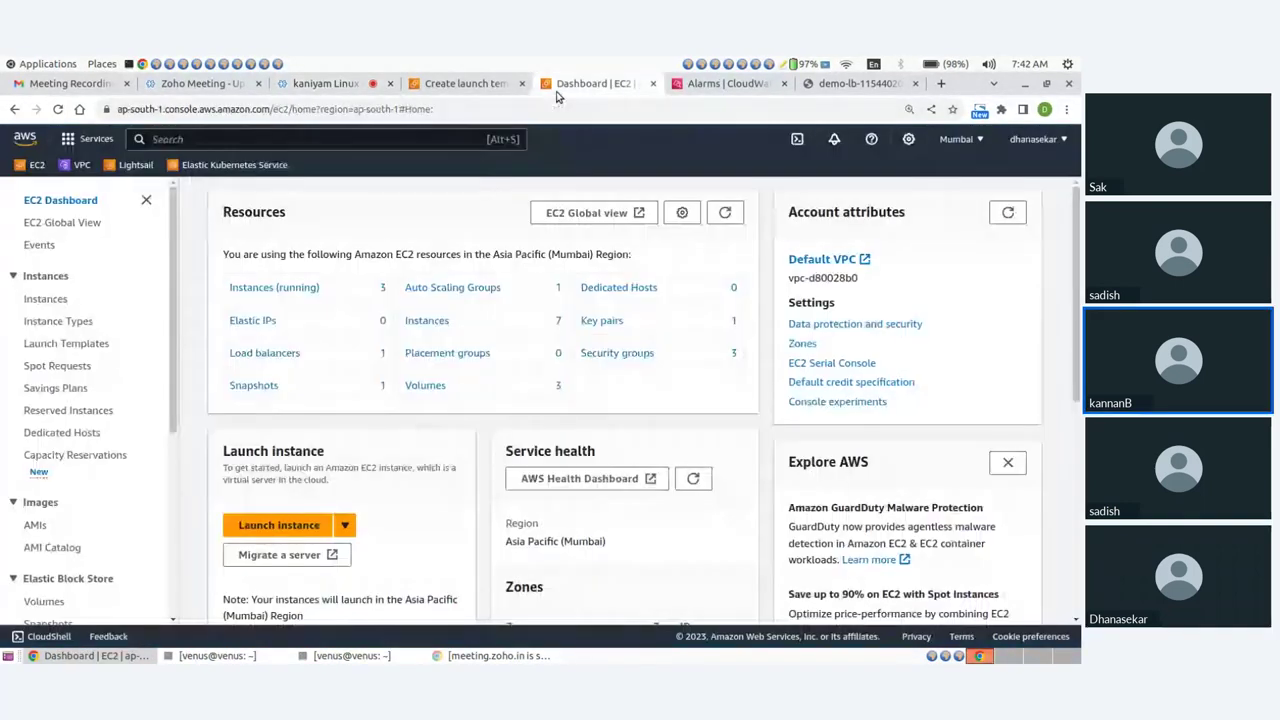
Refresh running instances to confirm three remain, inspect ASG4, then open the Auto Scaling groups list.
click(264, 287)
click(613, 197)
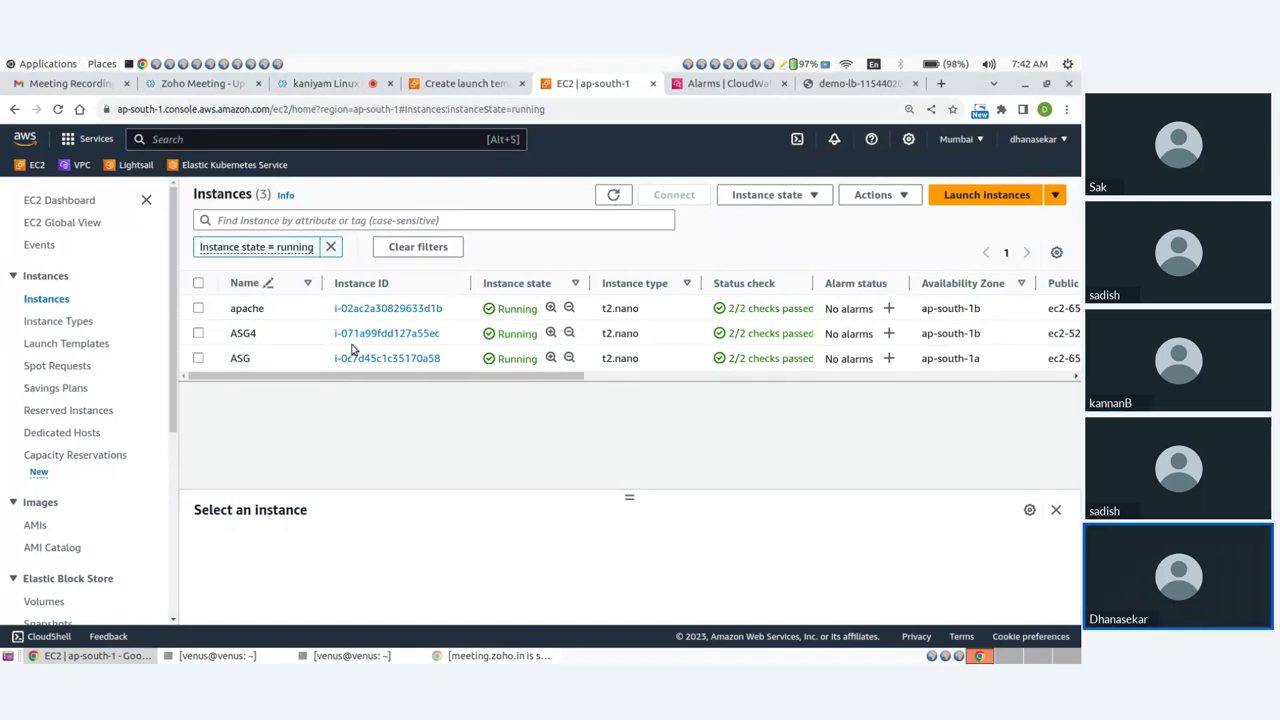
drag(922, 356, 986, 364)
drag(921, 333, 990, 336)
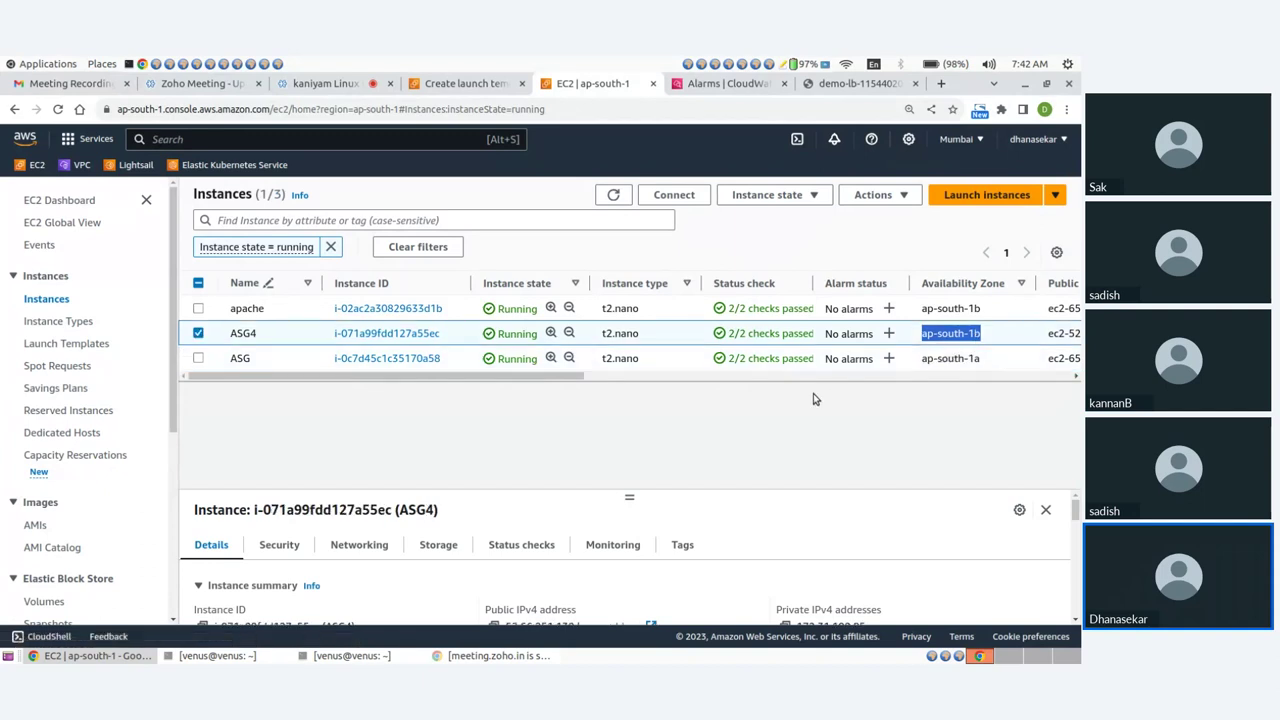
click(452, 442)
scroll(120, 453, down, 3)
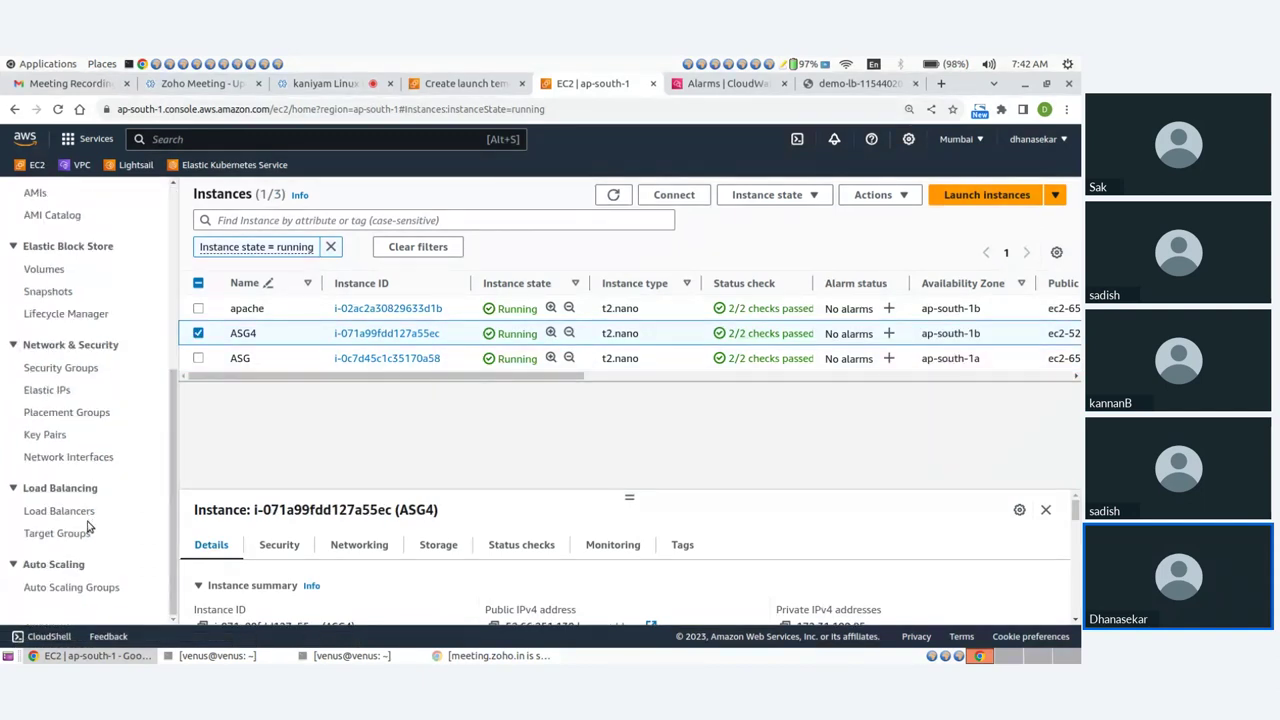
click(78, 588)
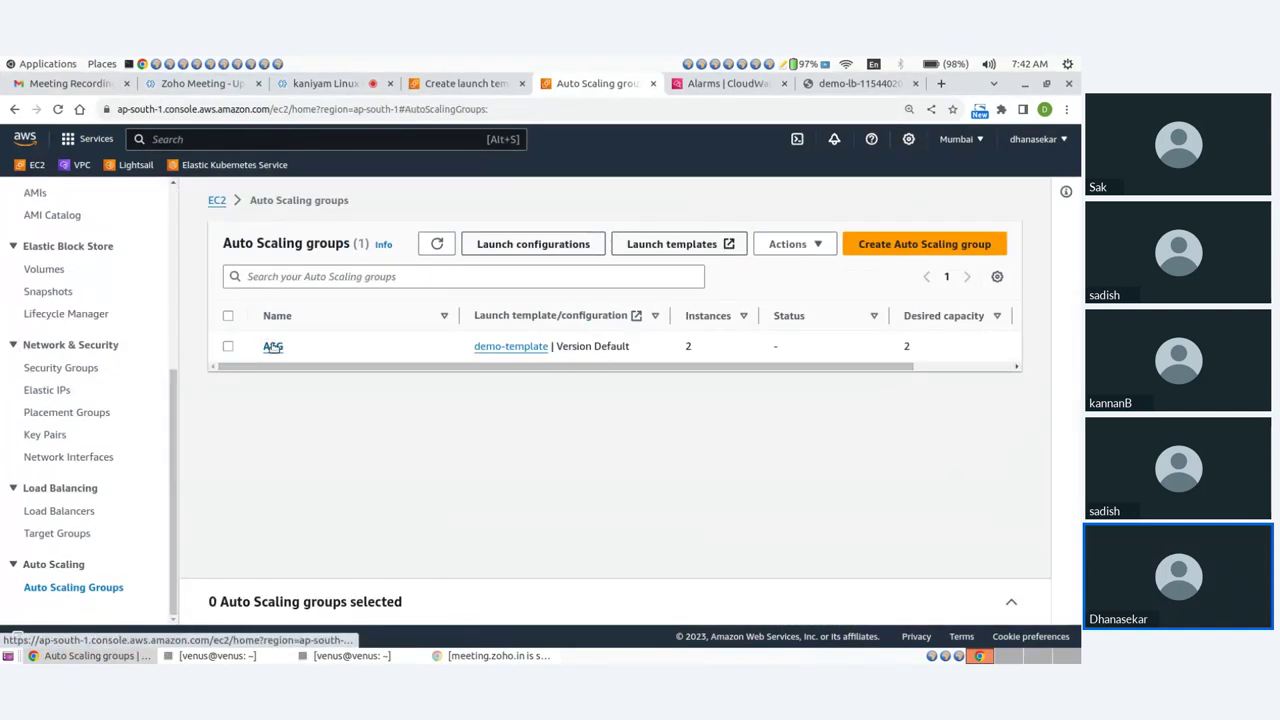
Check that the ASG group's Activity history shows its termination activities as successful.
click(272, 345)
click(307, 274)
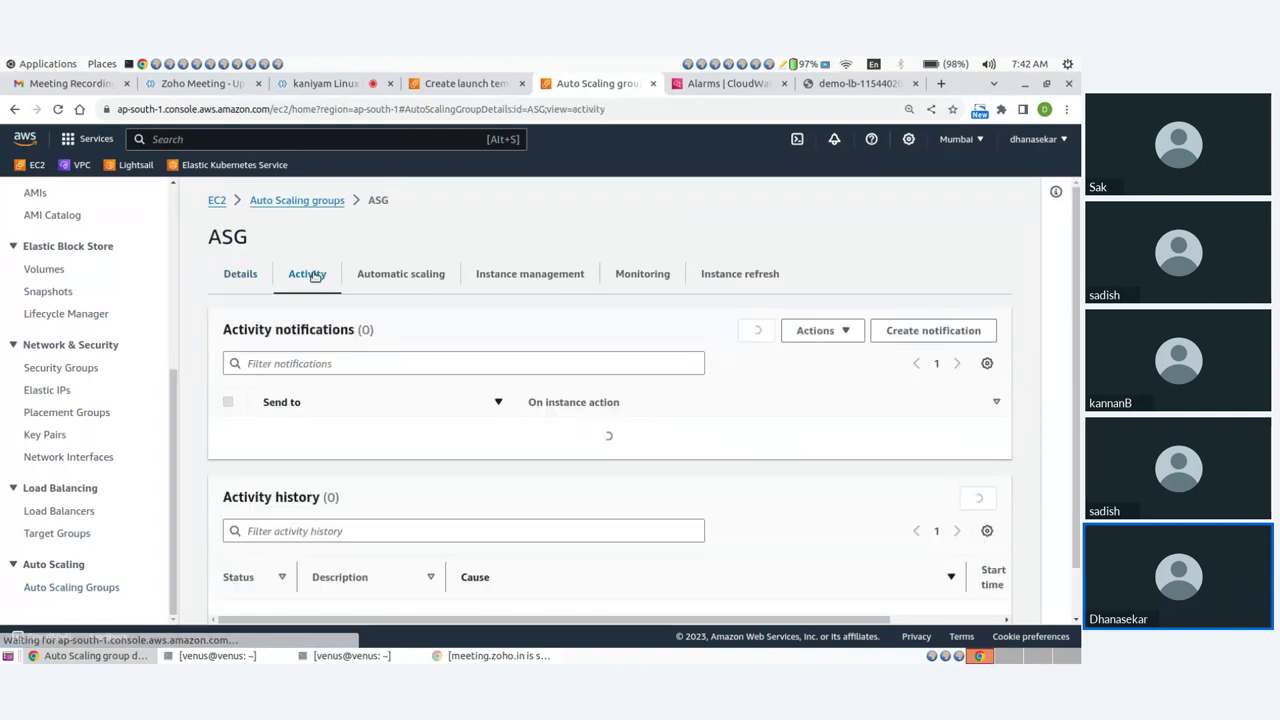
scroll(427, 401, down, 3)
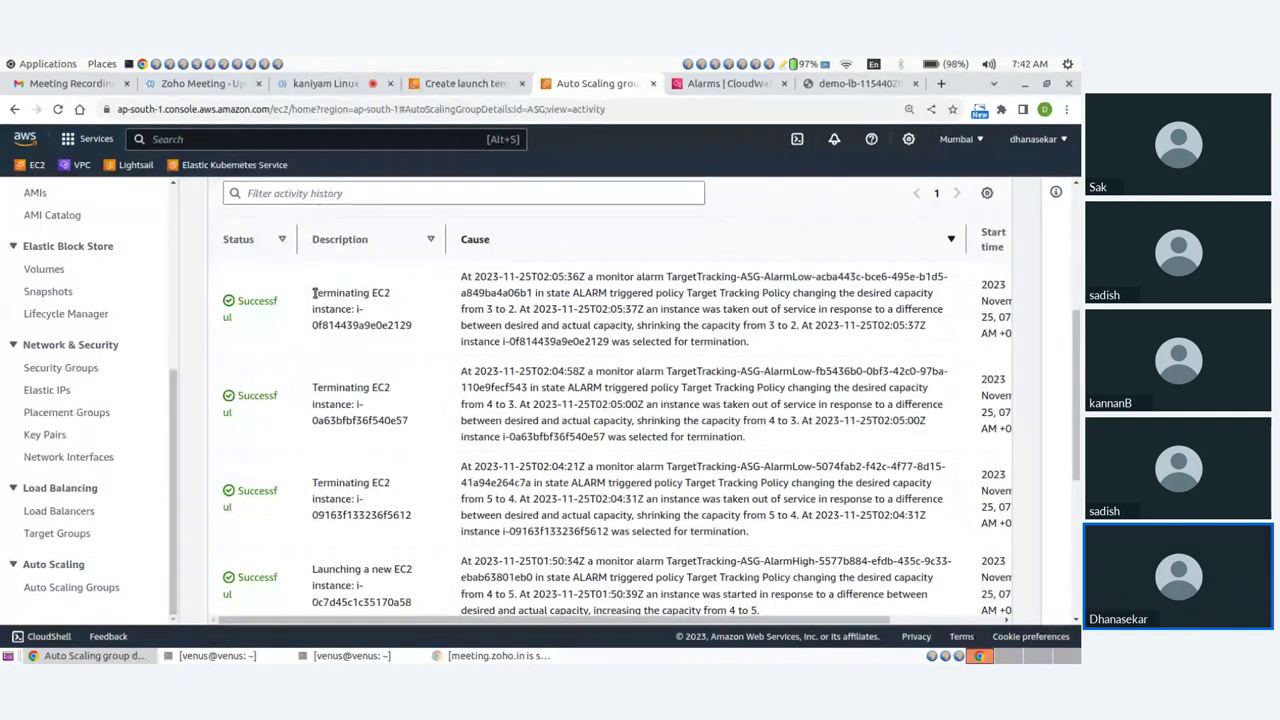
drag(311, 293, 380, 310)
drag(312, 387, 380, 390)
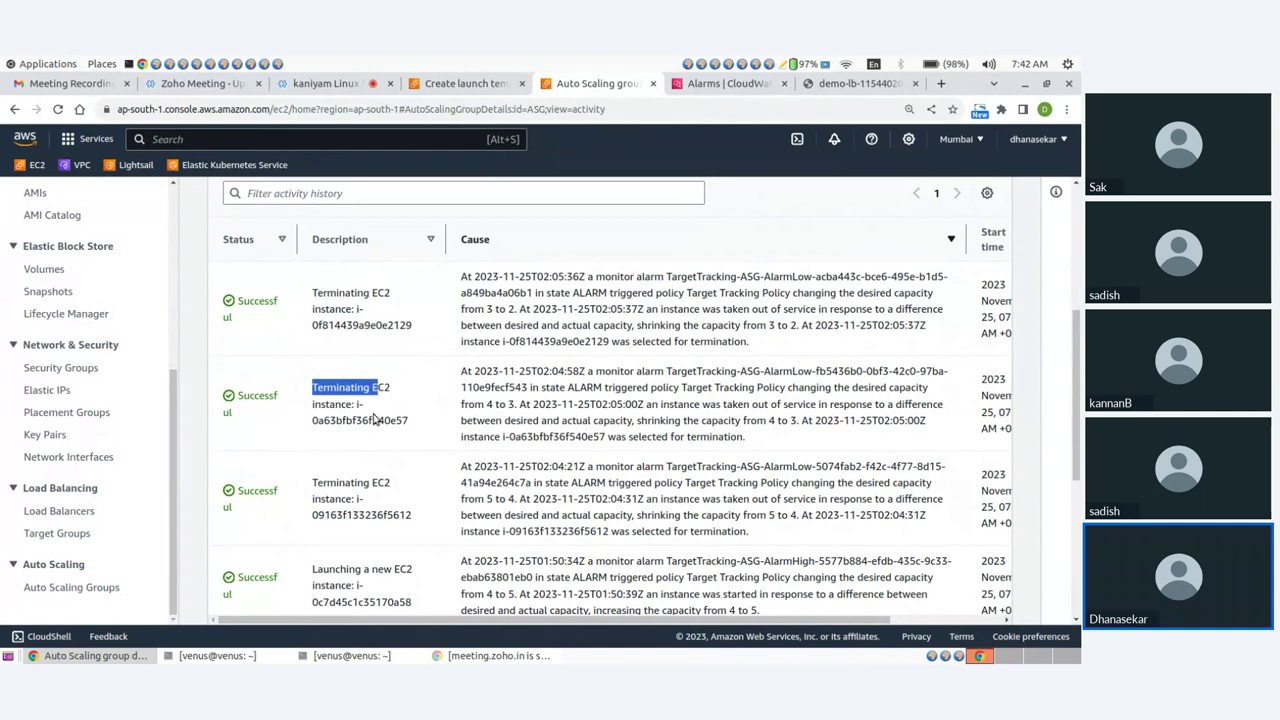
drag(312, 482, 390, 492)
scroll(390, 492, up, 5)
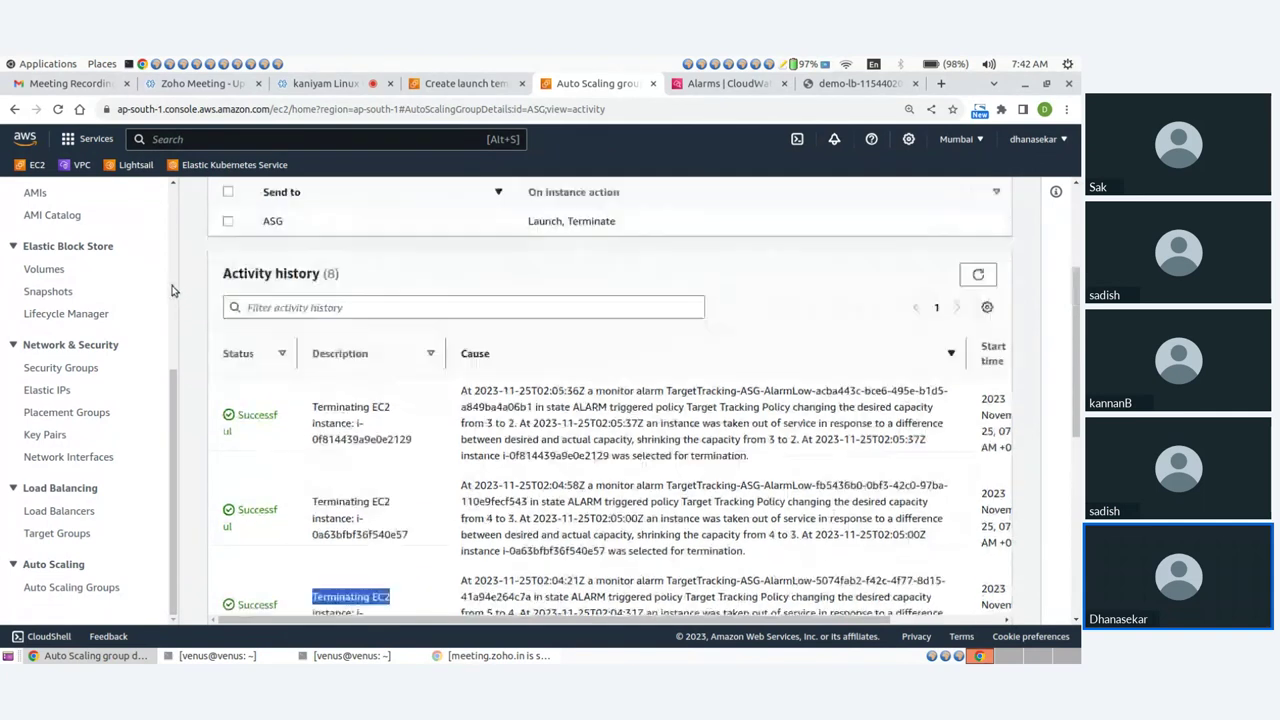
scroll(64, 261, up, 5)
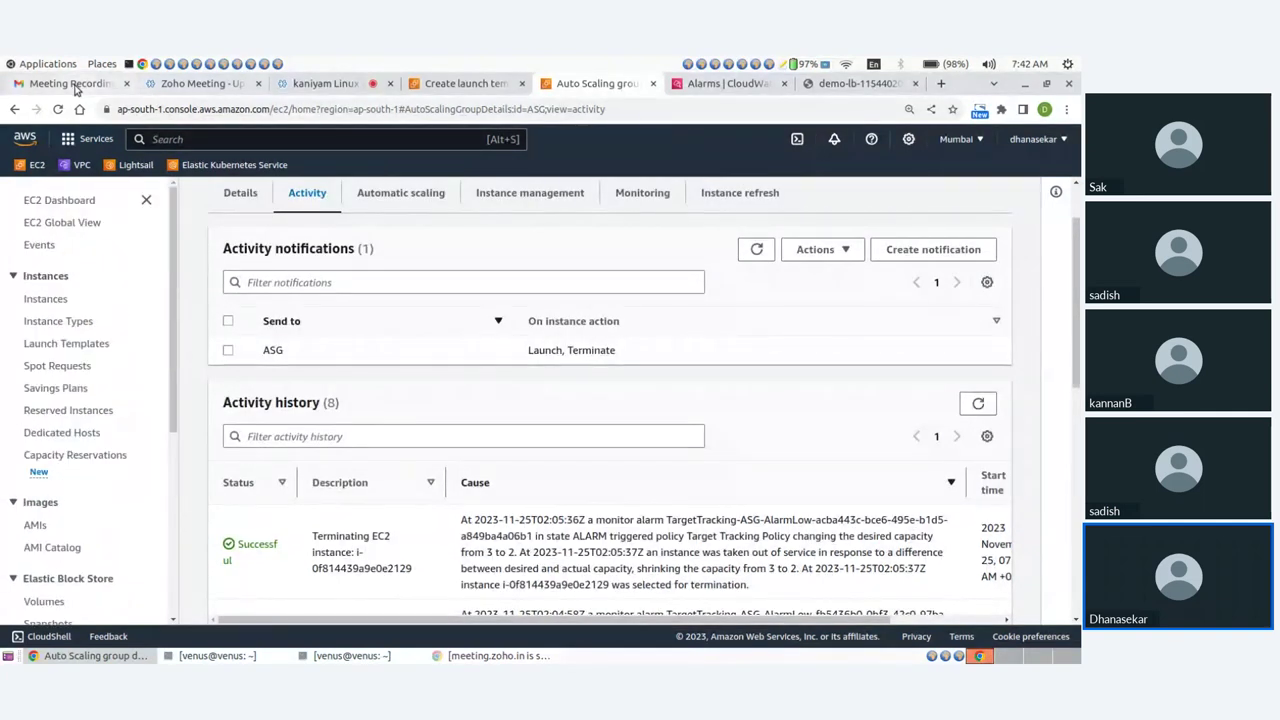
click(72, 86)
Read the Auto Scaling termination notification e-mail for group ASG.
click(66, 242)
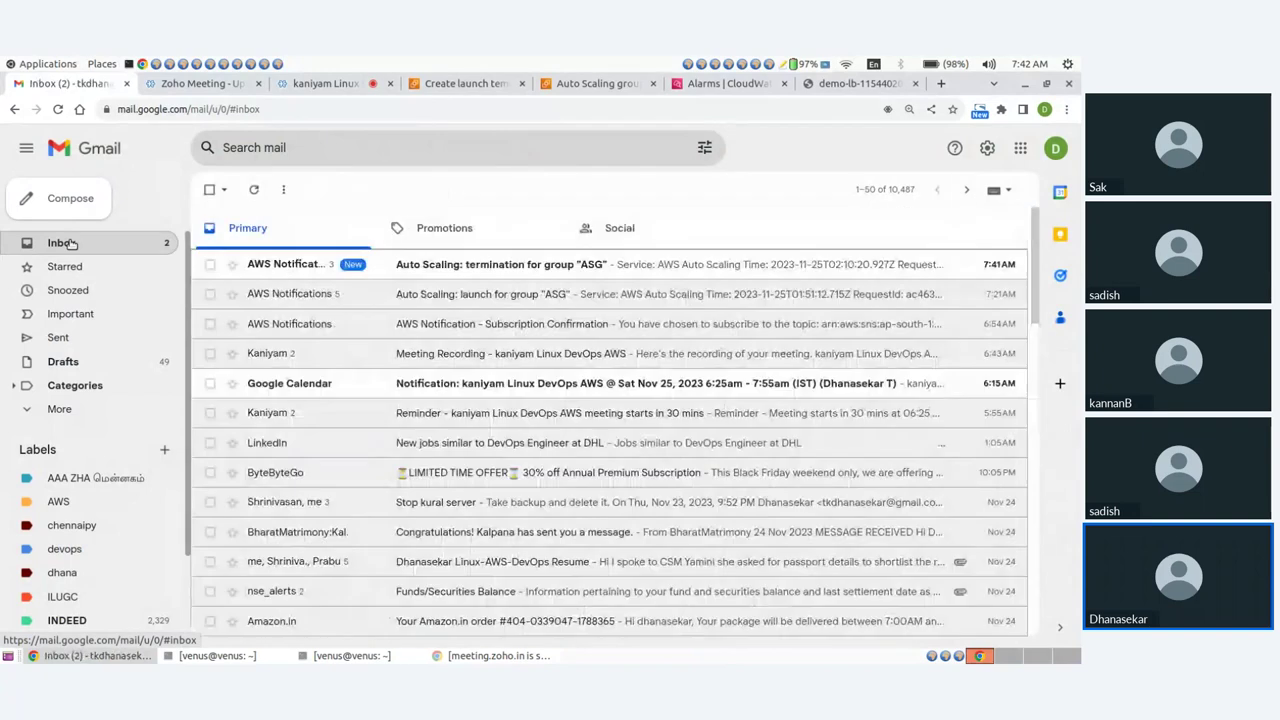
click(454, 268)
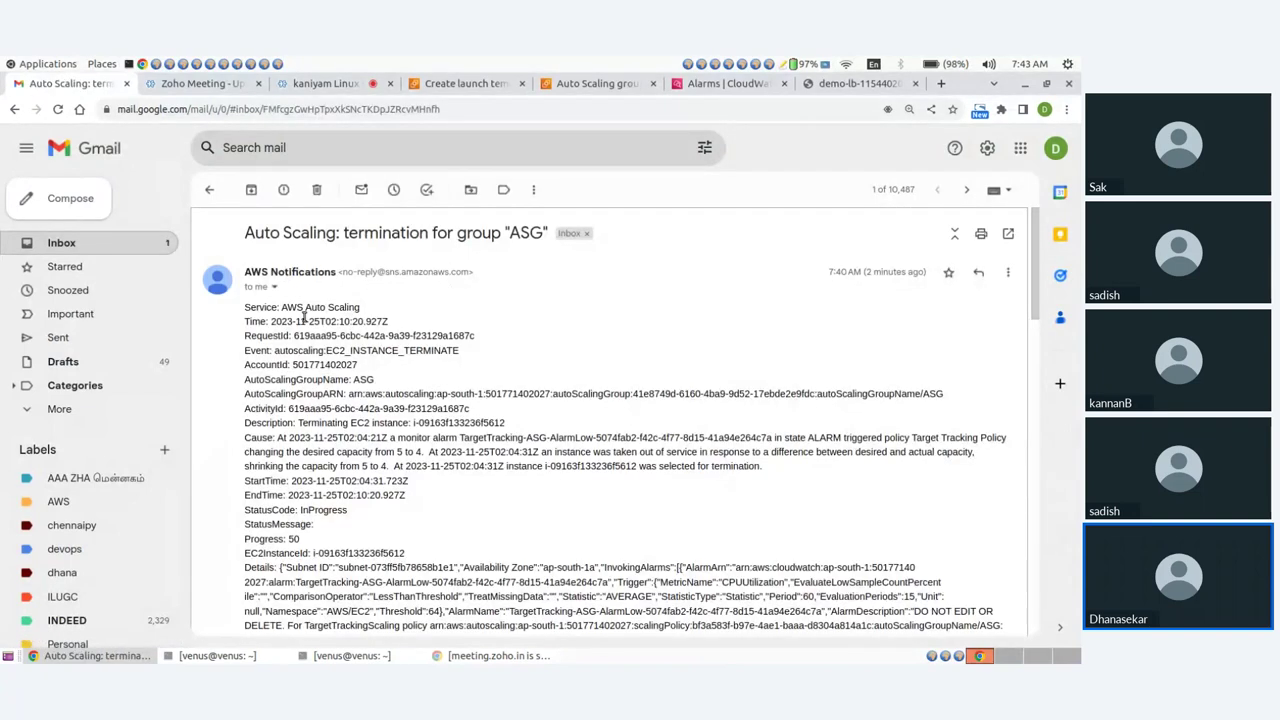
drag(346, 234, 508, 238)
scroll(462, 404, down, 3)
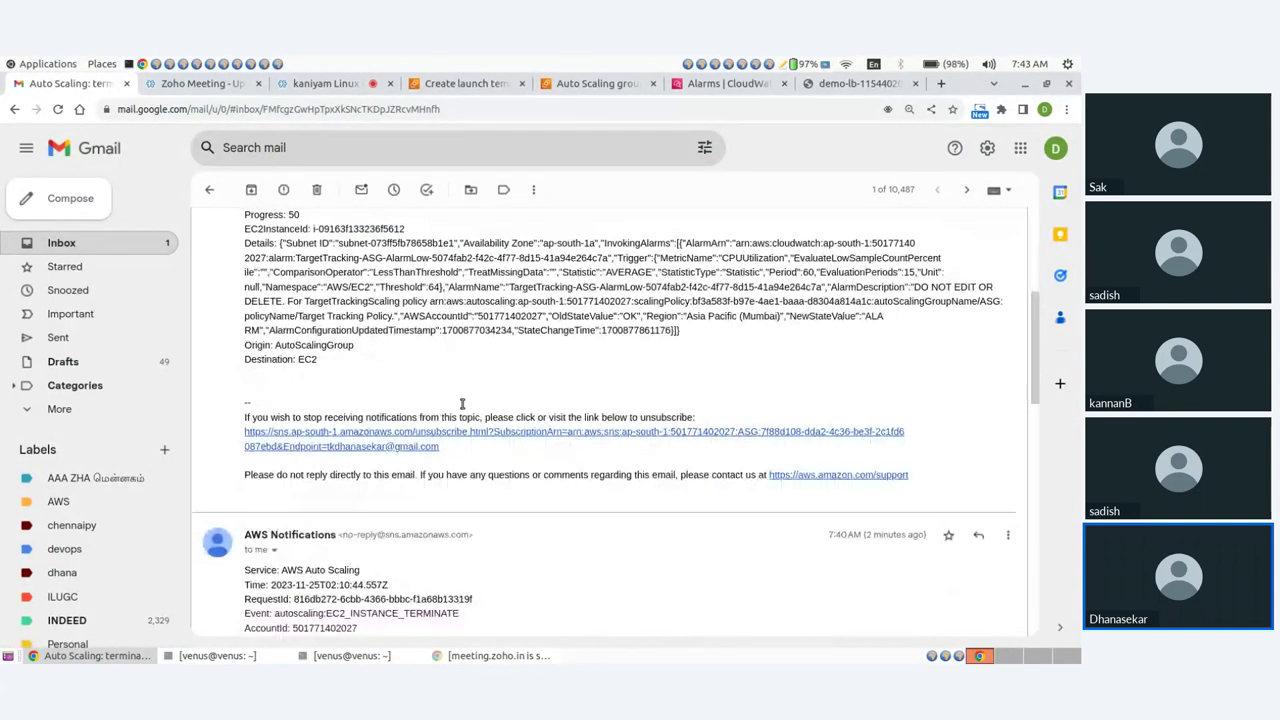
scroll(450, 396, down, 3)
drag(296, 327, 460, 389)
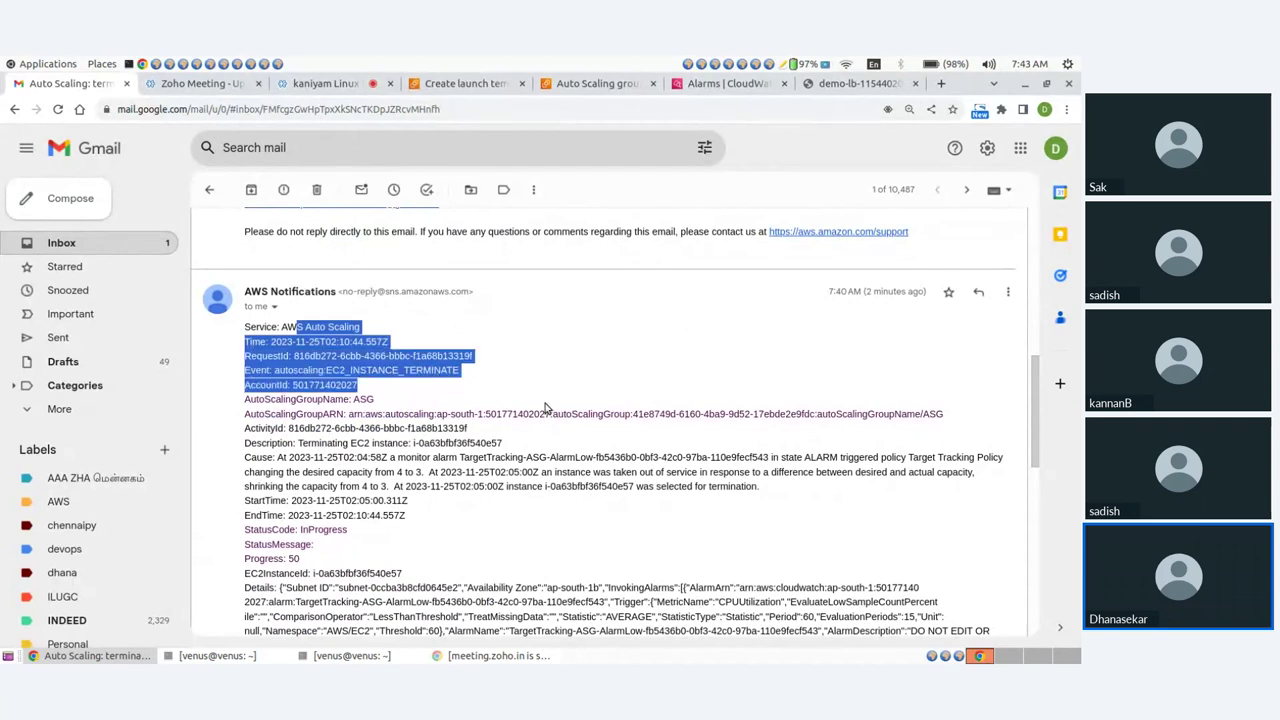
click(549, 409)
drag(386, 372, 478, 374)
scroll(471, 371, down, 5)
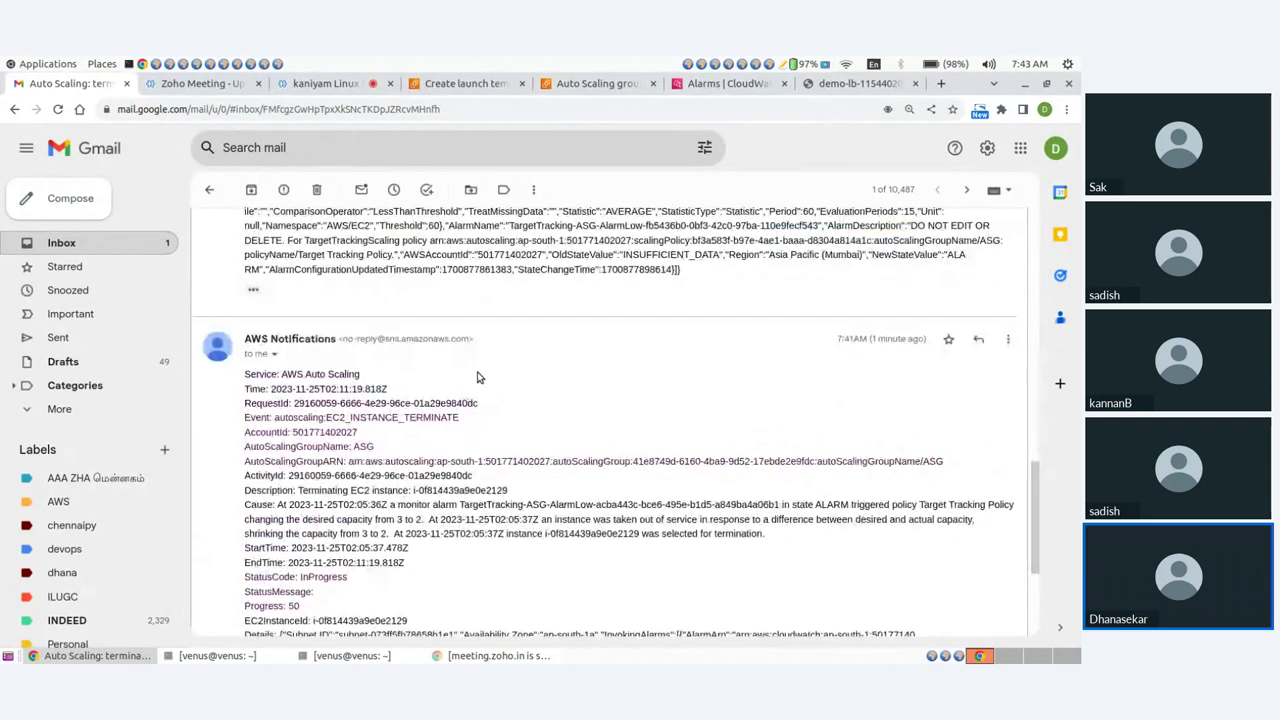
drag(353, 334, 460, 337)
scroll(500, 400, down, 2)
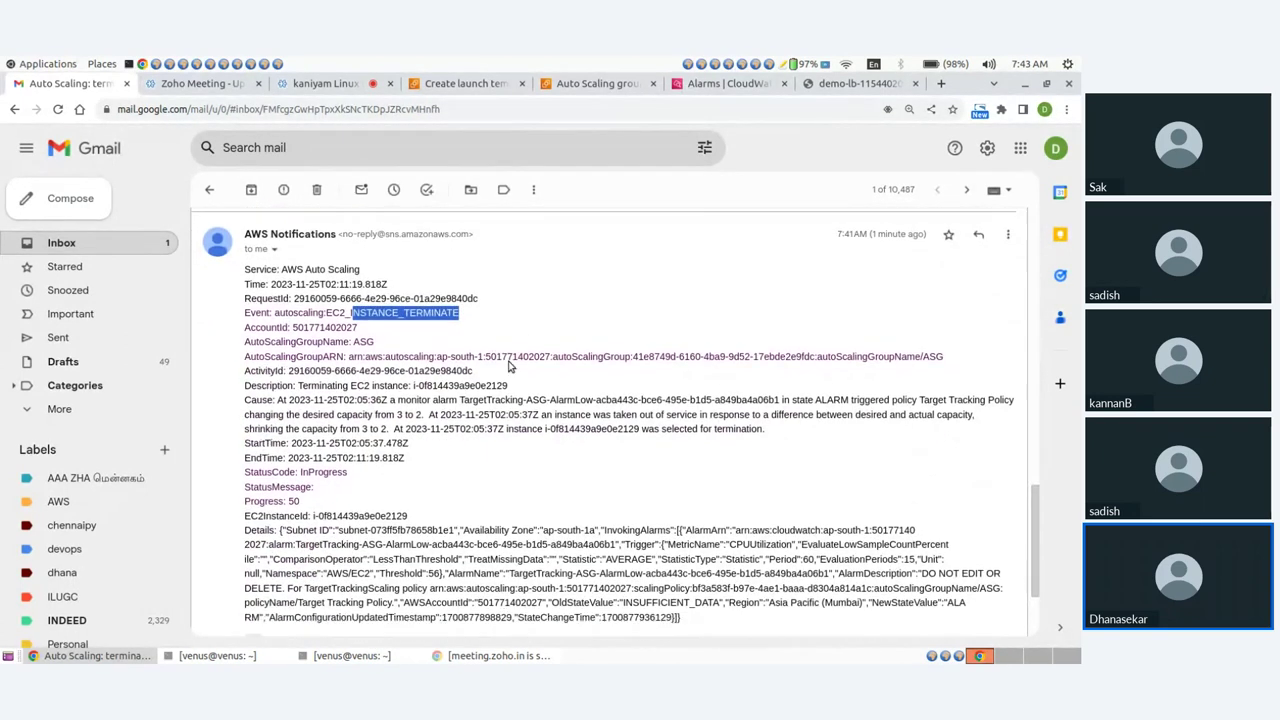
scroll(193, 338, up, 5)
scroll(193, 338, down, 2)
Open the Auto Scaling launch e-mail for ASG and return to the ASG activity tab.
click(61, 243)
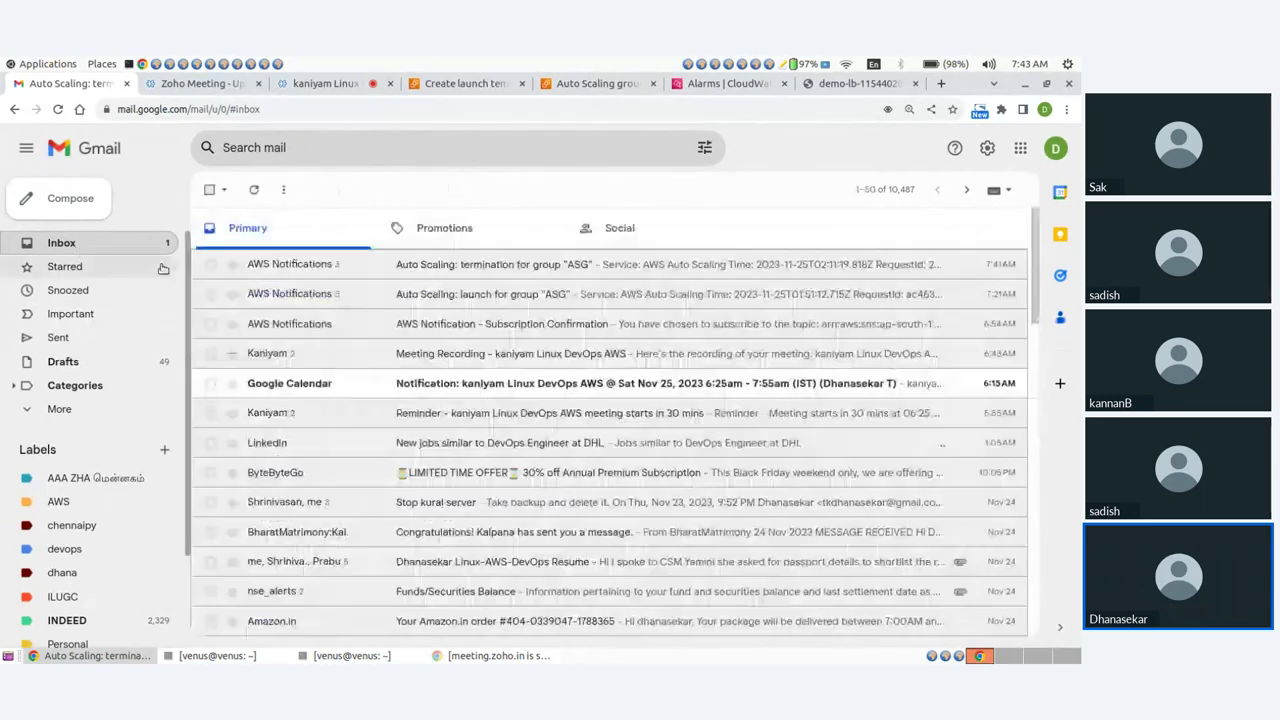
click(422, 301)
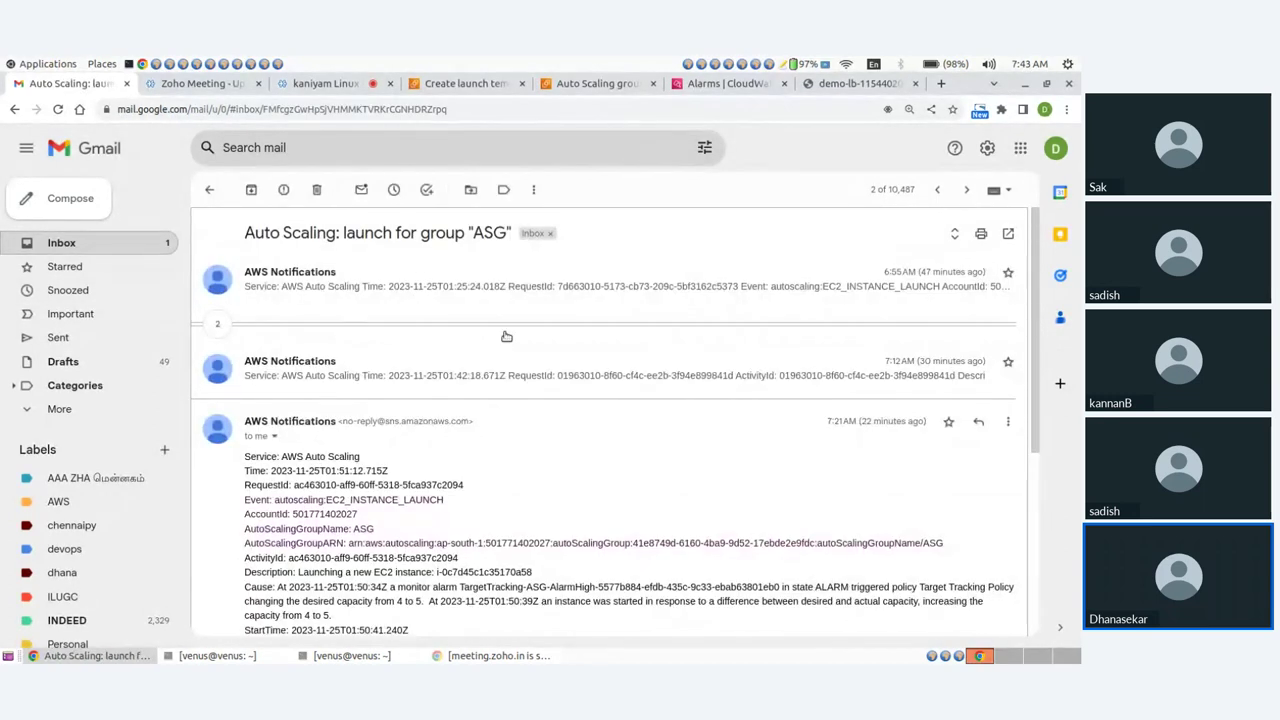
click(598, 72)
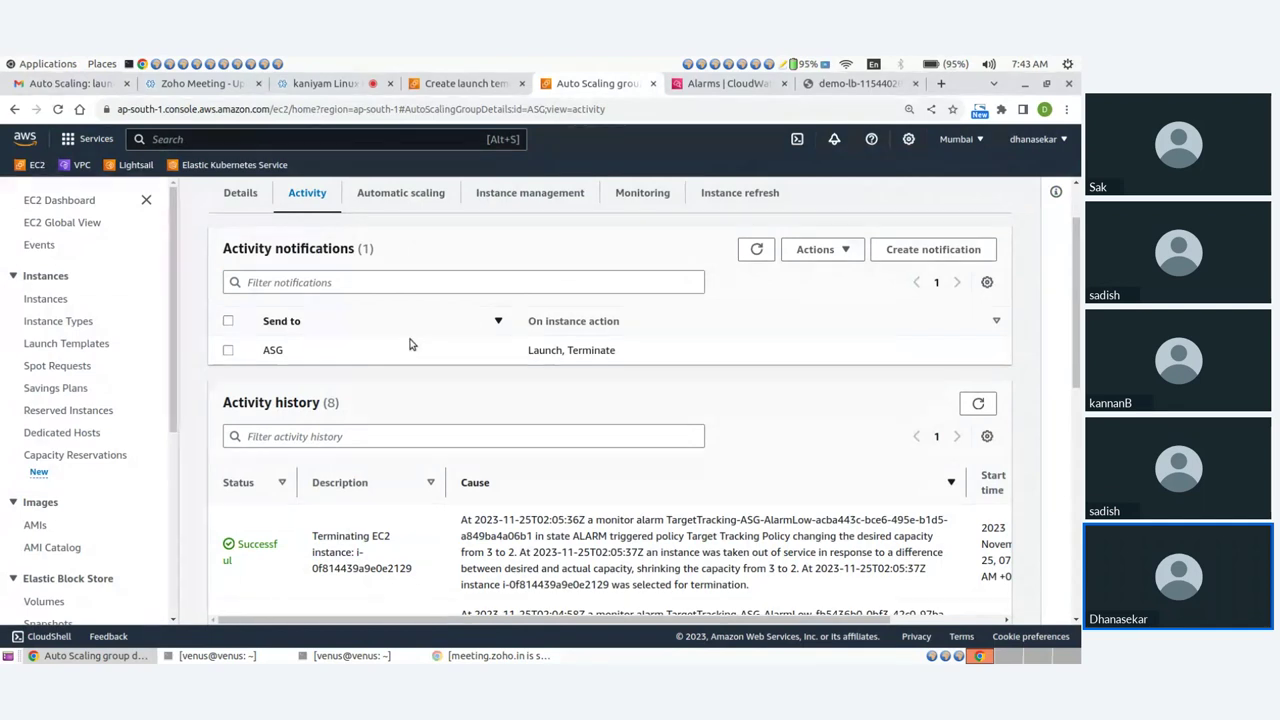
Review the three running instances, then select ASG in the Auto Scaling groups list.
click(70, 201)
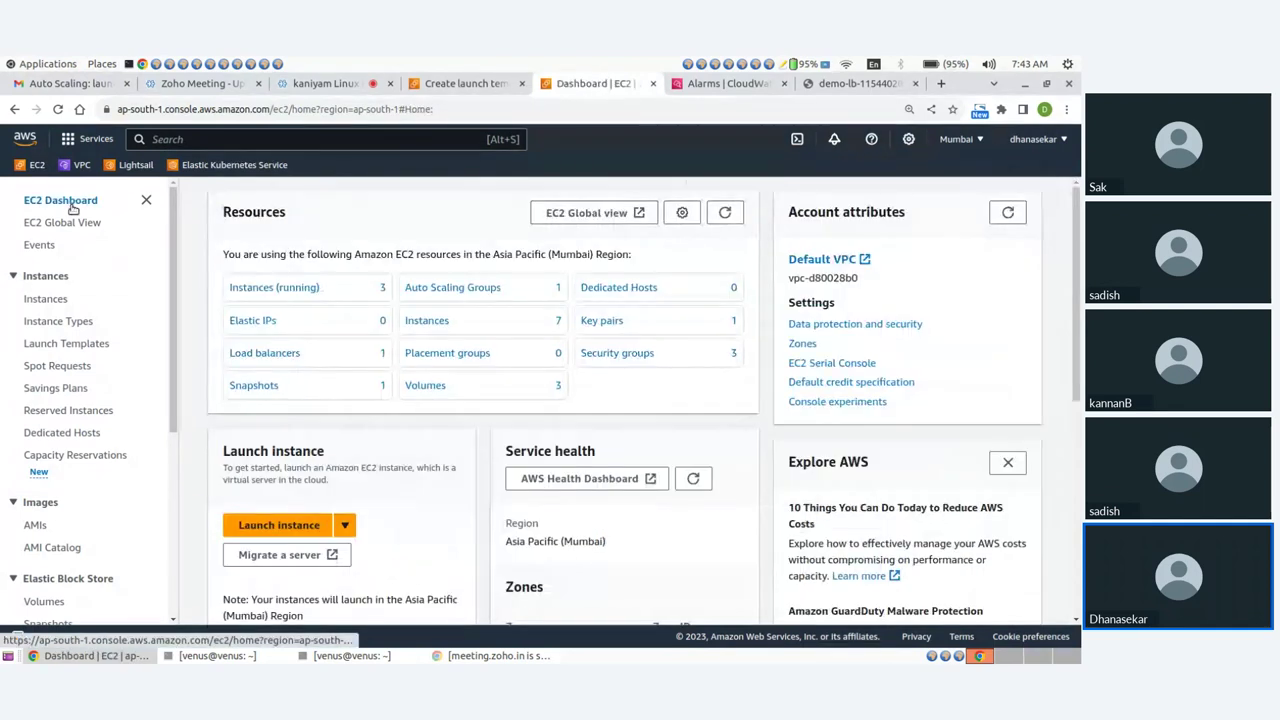
click(276, 287)
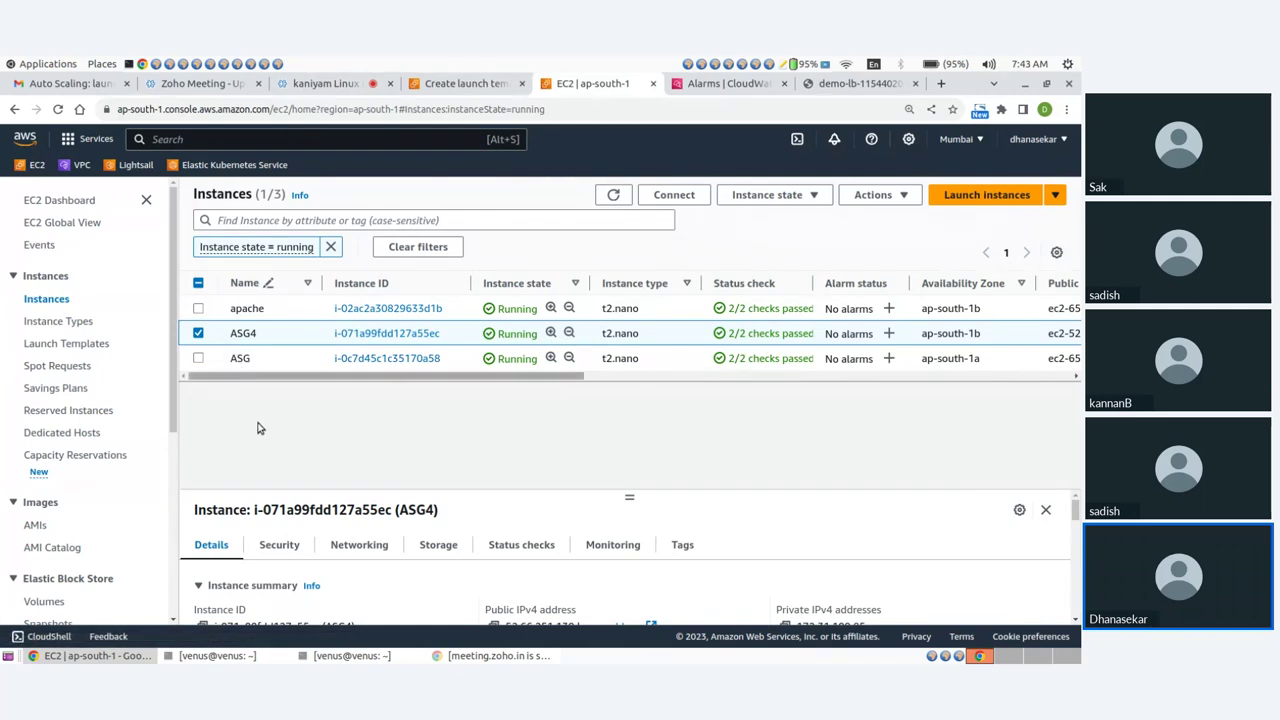
scroll(84, 446, down, 5)
click(76, 589)
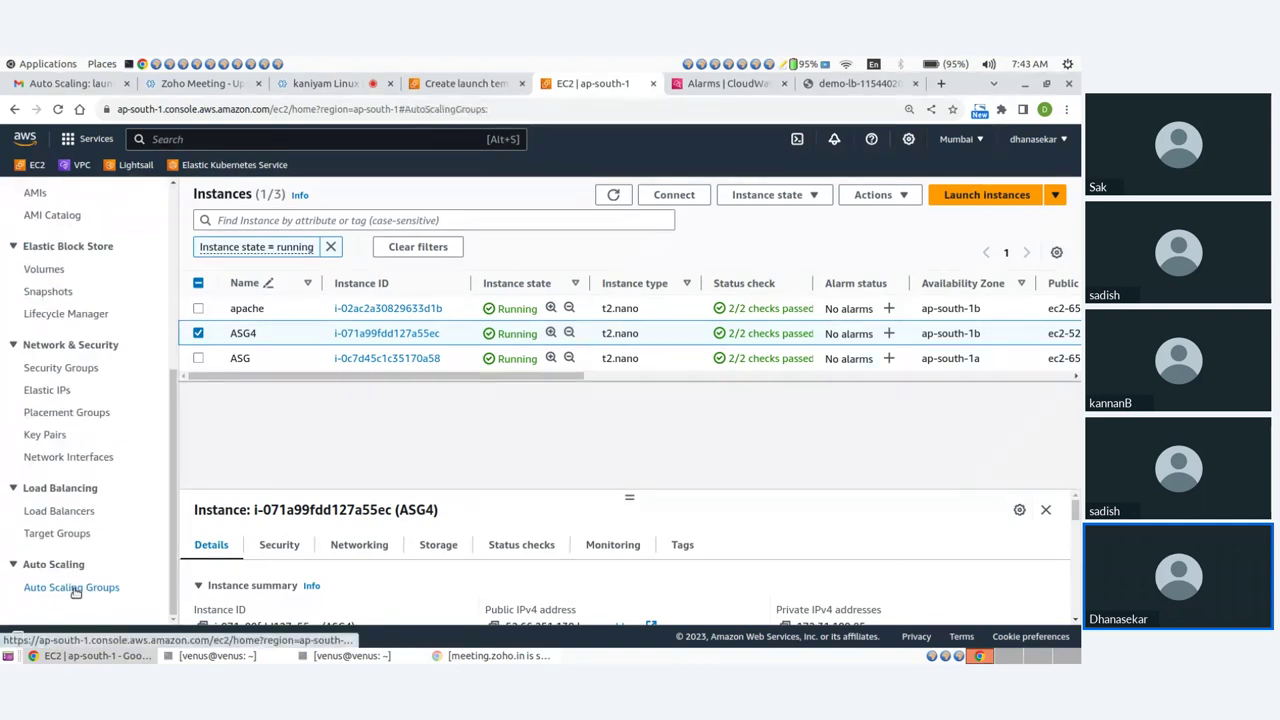
click(227, 346)
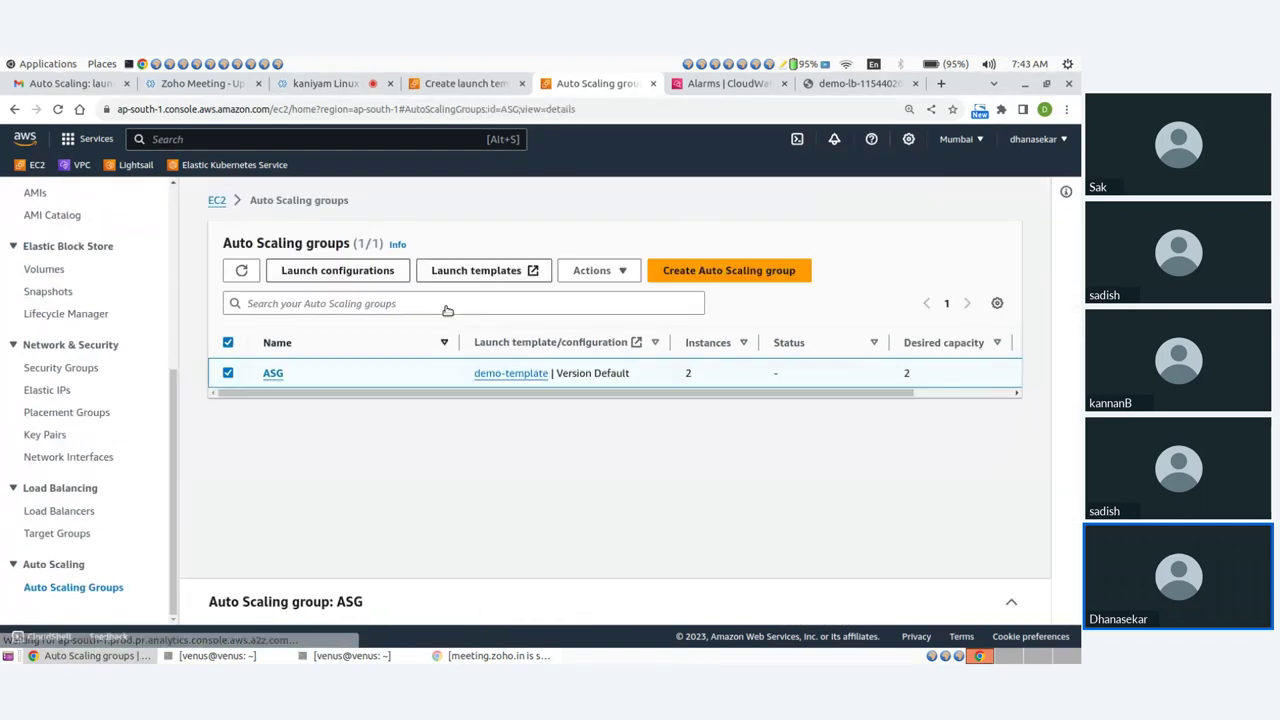
Open the ASG group's edit form and scroll through its settings.
click(792, 244)
click(588, 296)
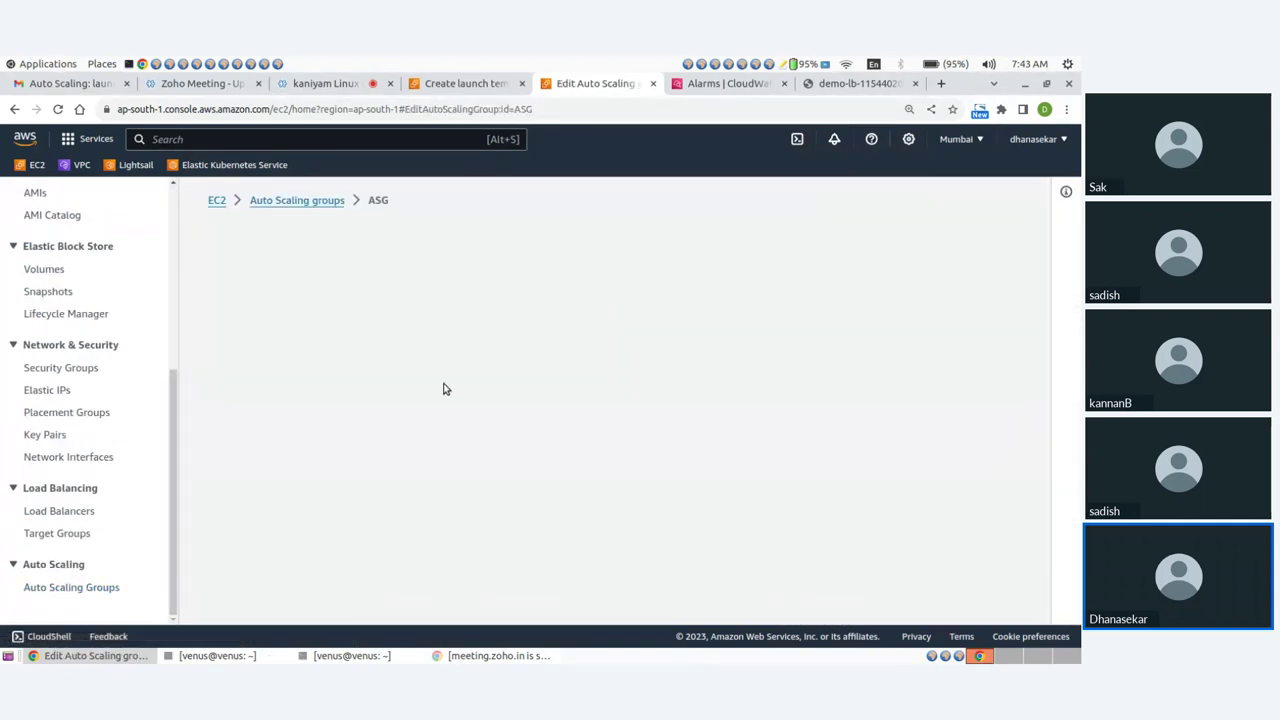
scroll(346, 408, down, 10)
scroll(346, 408, up, 10)
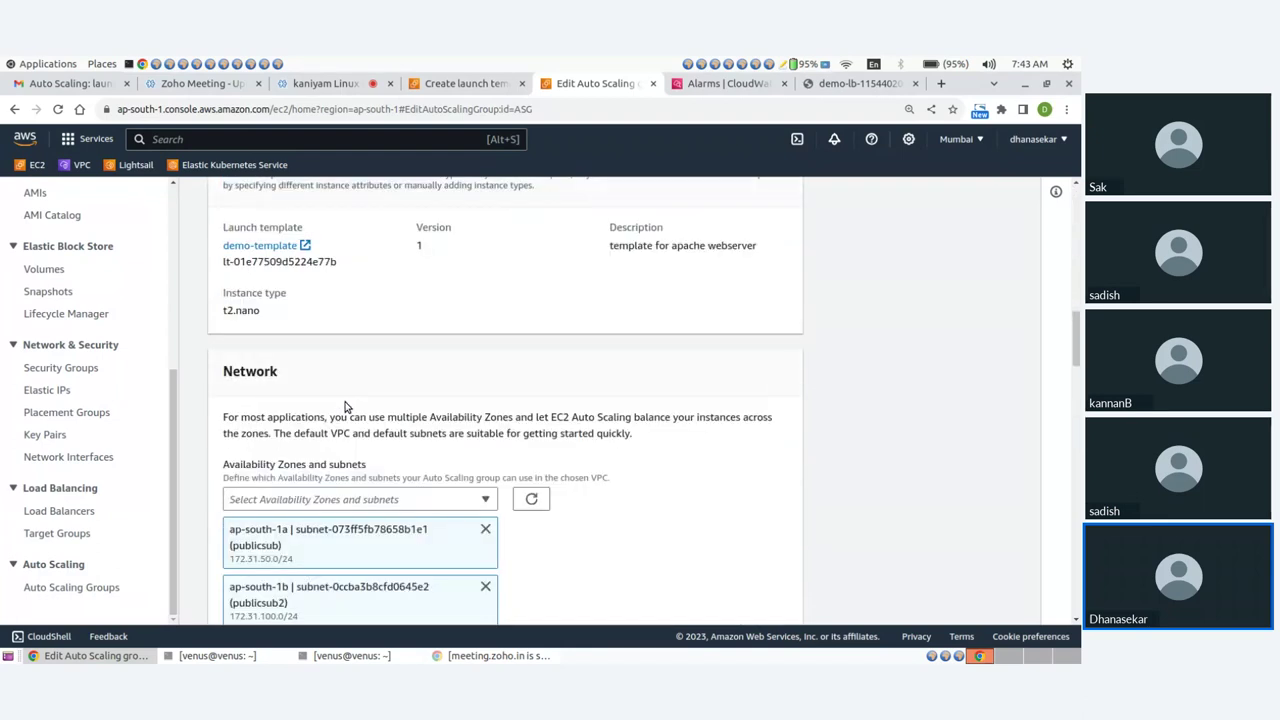
scroll(278, 436, down, 2)
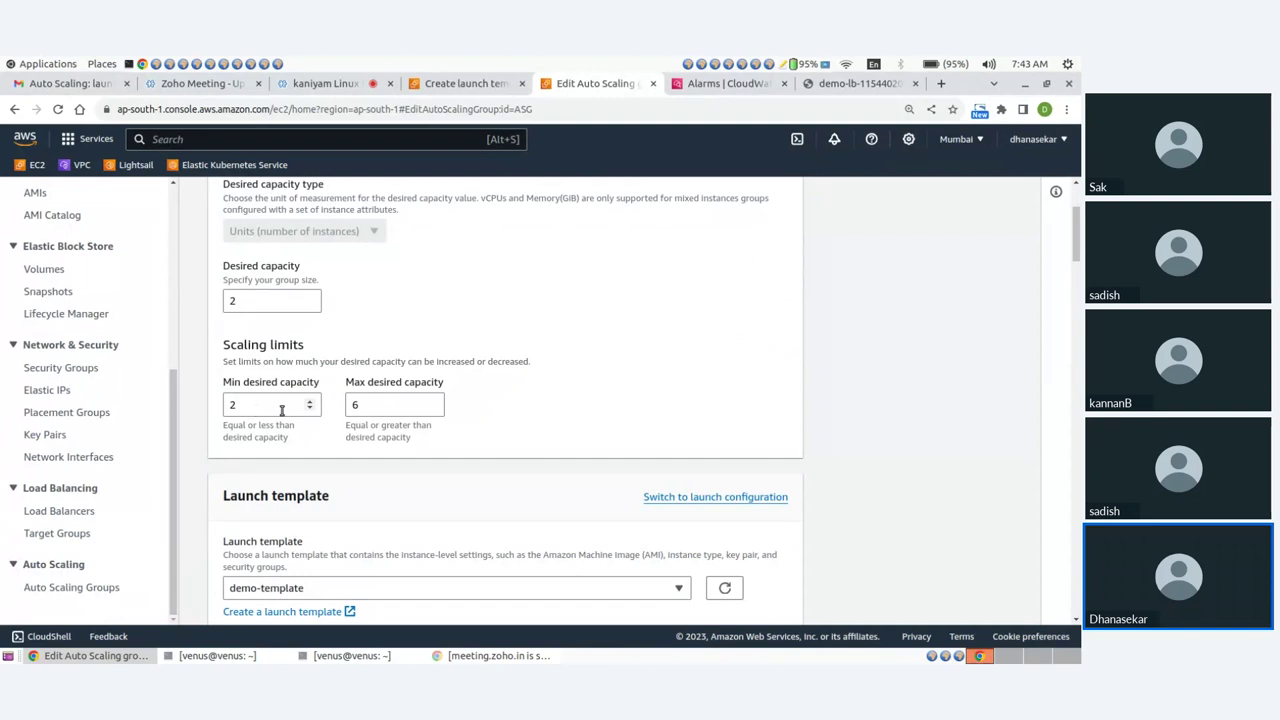
scroll(534, 406, down, 15)
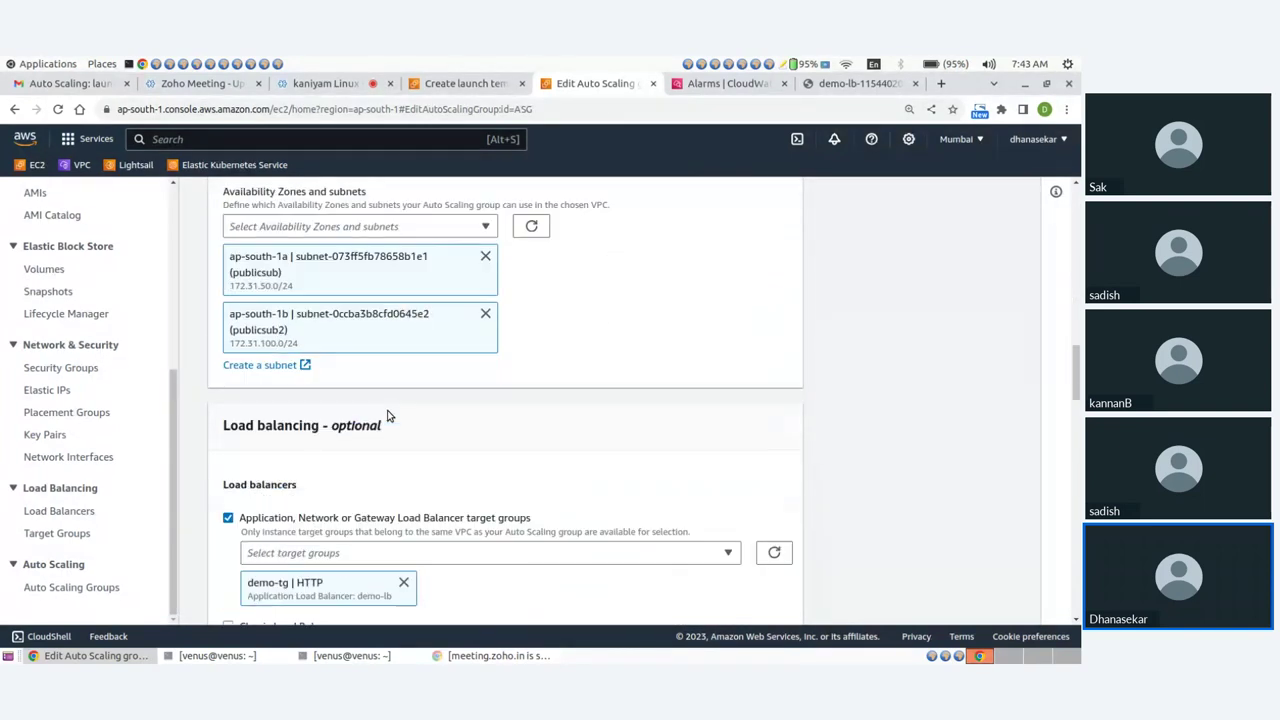
scroll(389, 416, down, 4)
scroll(389, 416, down, 12)
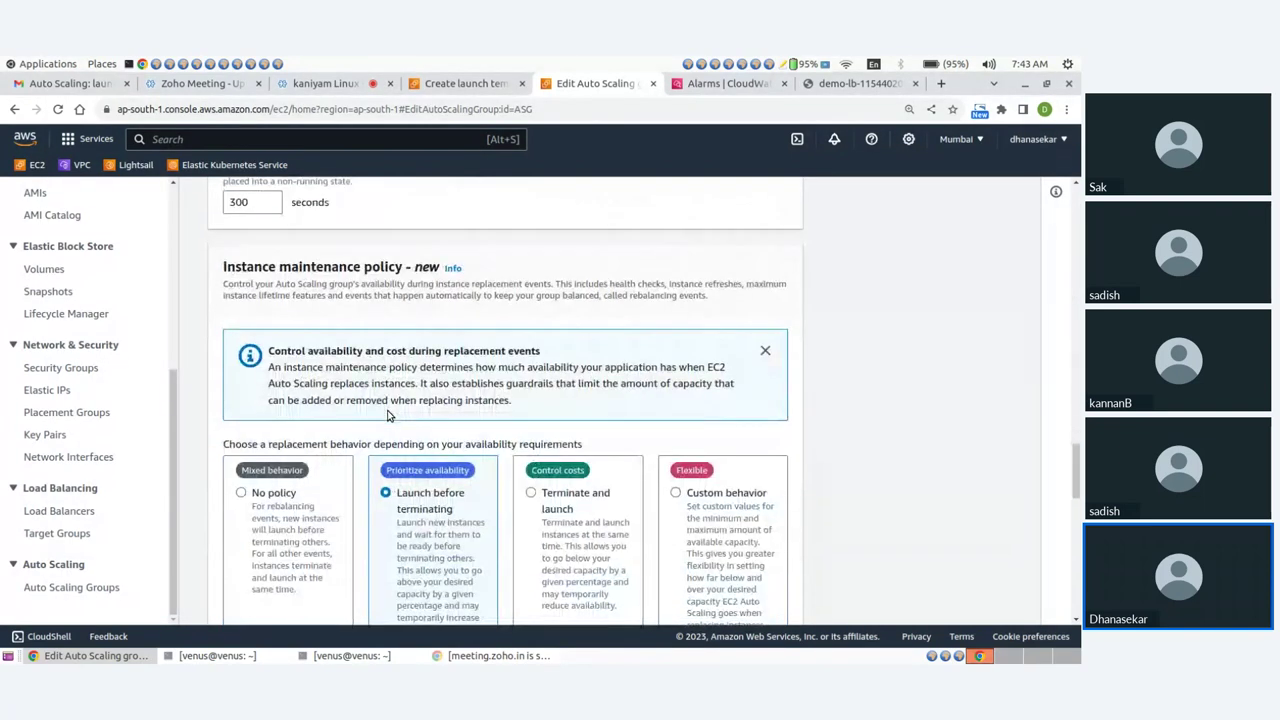
scroll(389, 416, down, 3)
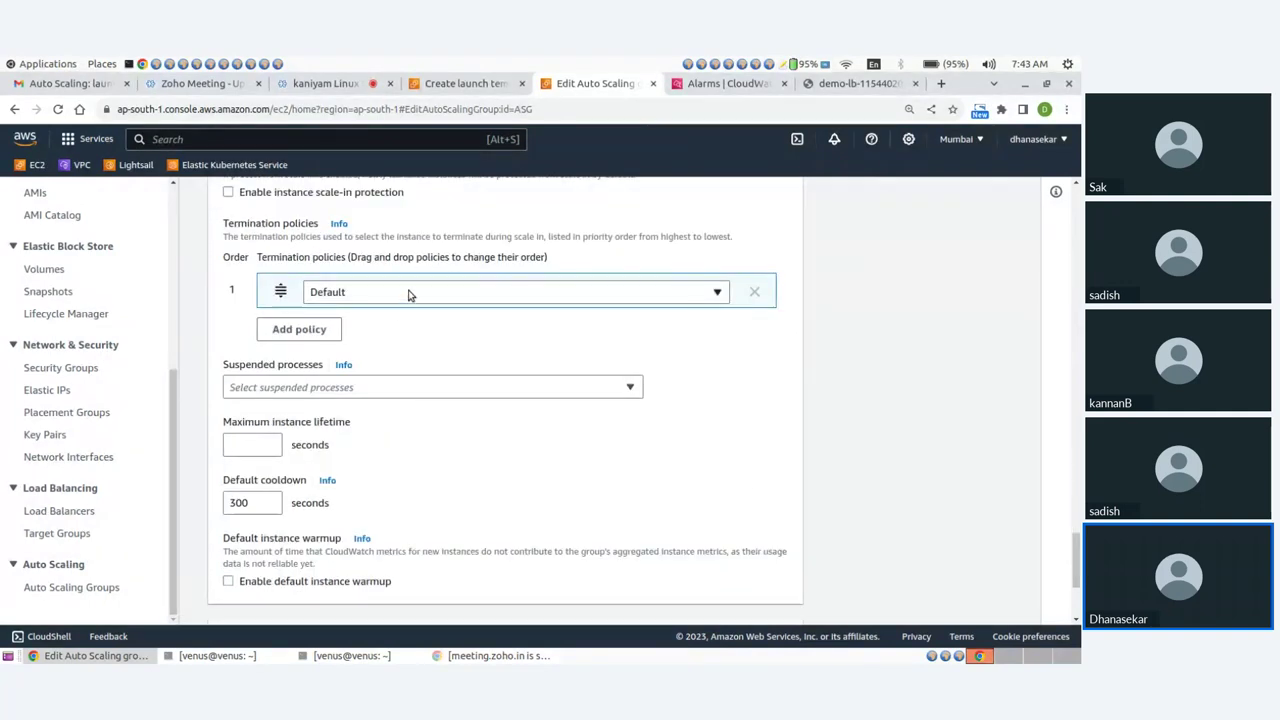
Keep the termination policy at Default, with cooldown left at 300 seconds.
click(408, 293)
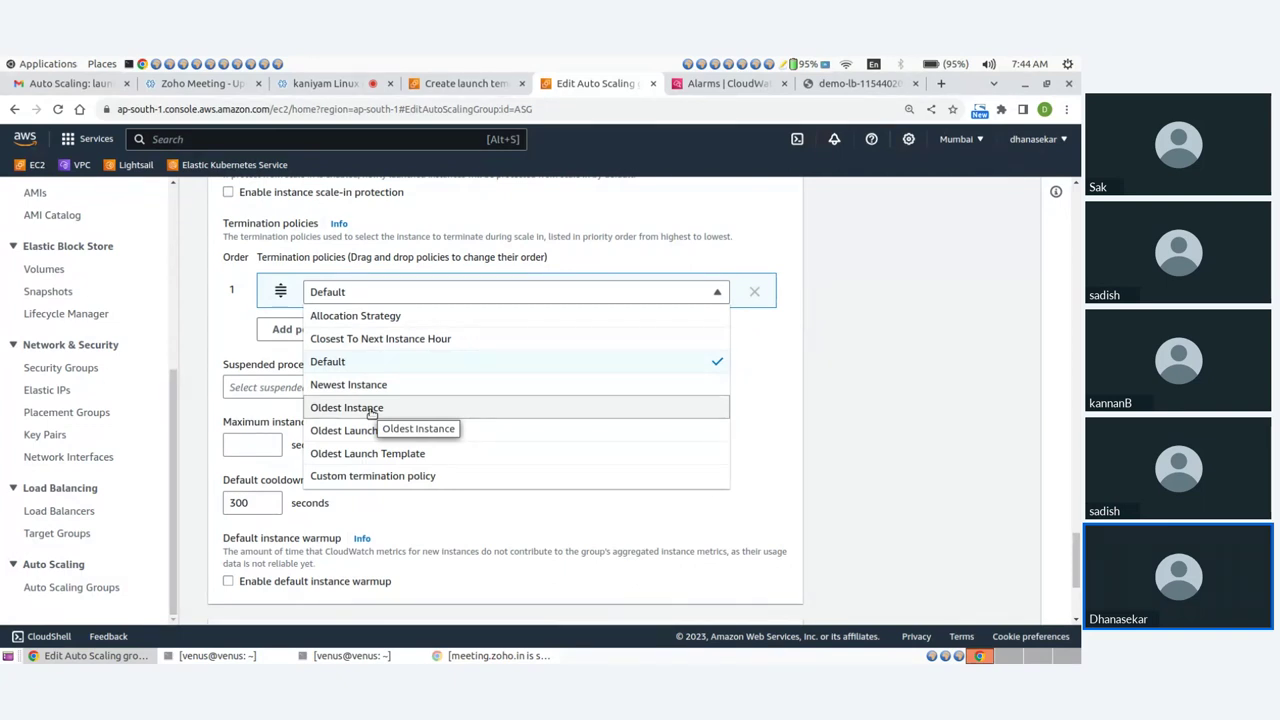
click(346, 363)
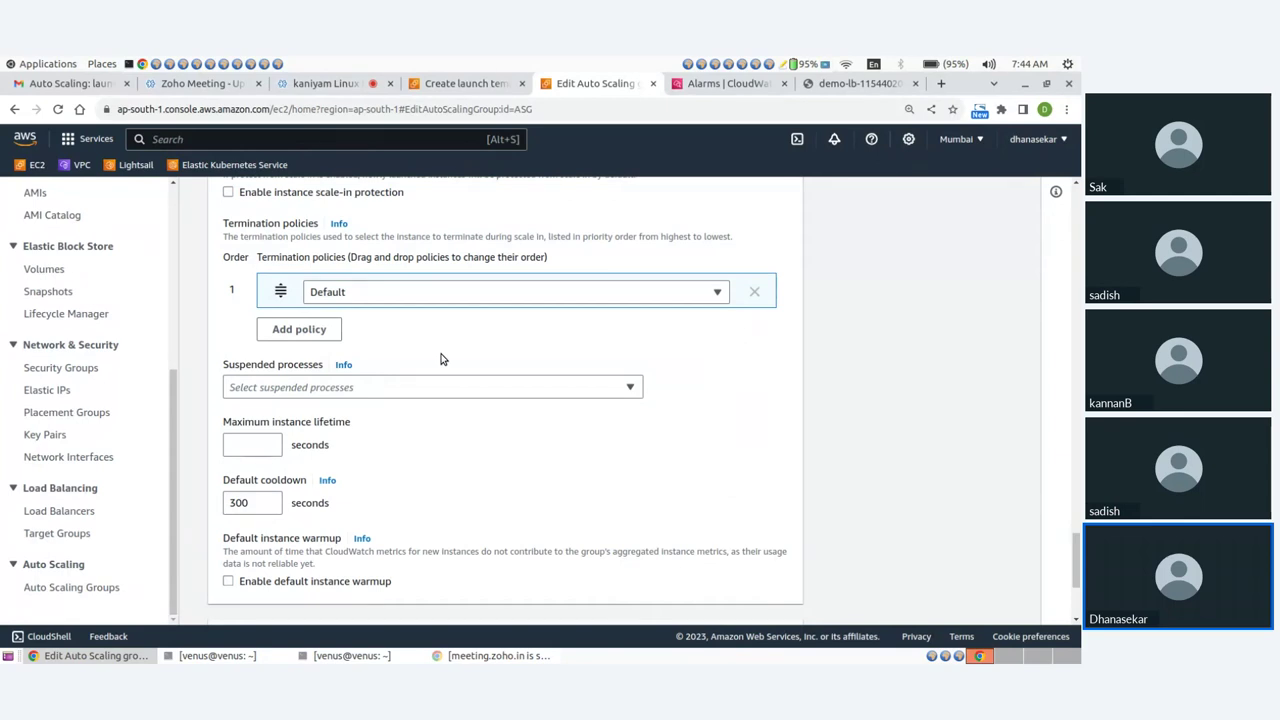
scroll(440, 357, up, 2)
scroll(436, 356, down, 5)
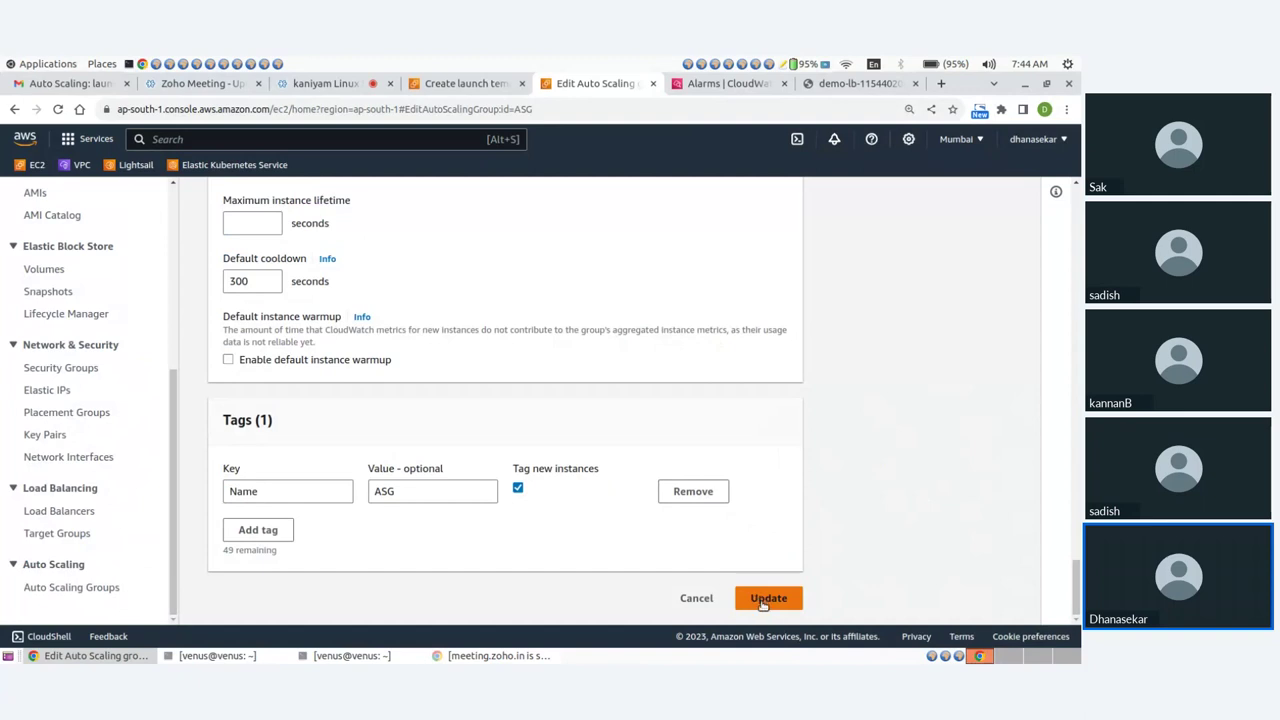
scroll(108, 395, up, 5)
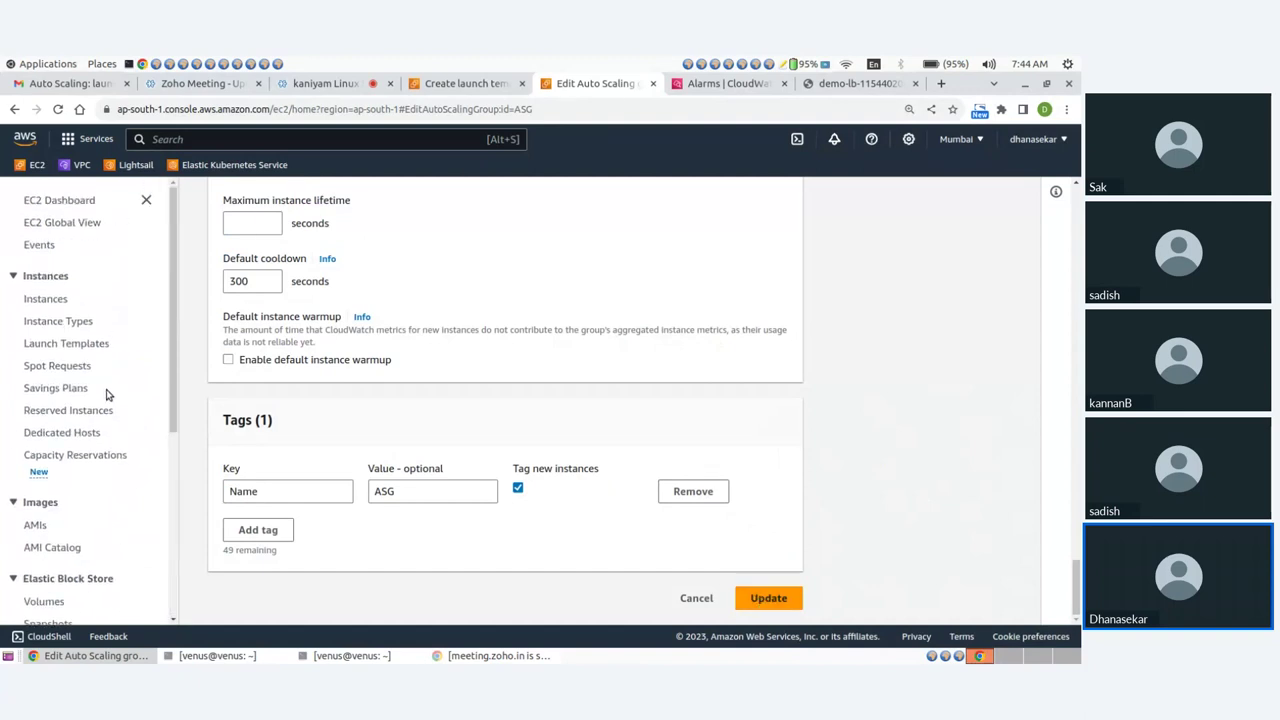
Leave the unsaved edit form and return to the ASG group's Activity tab.
click(69, 201)
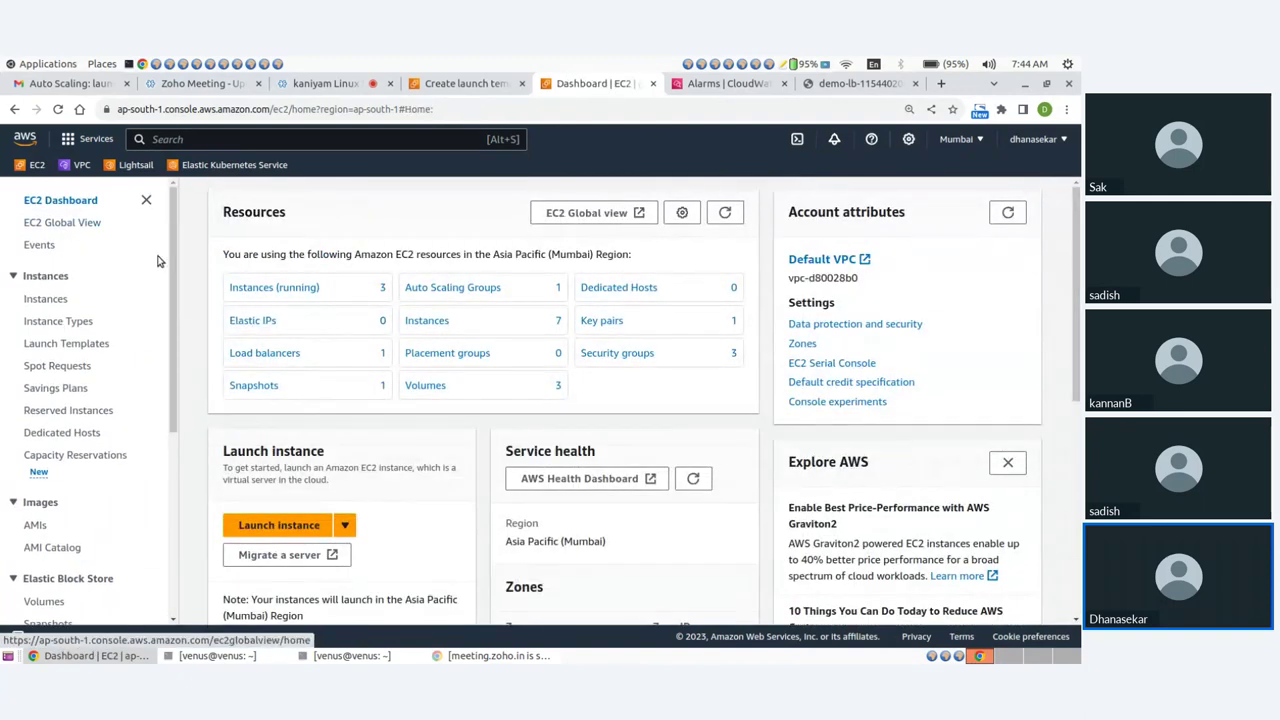
click(257, 288)
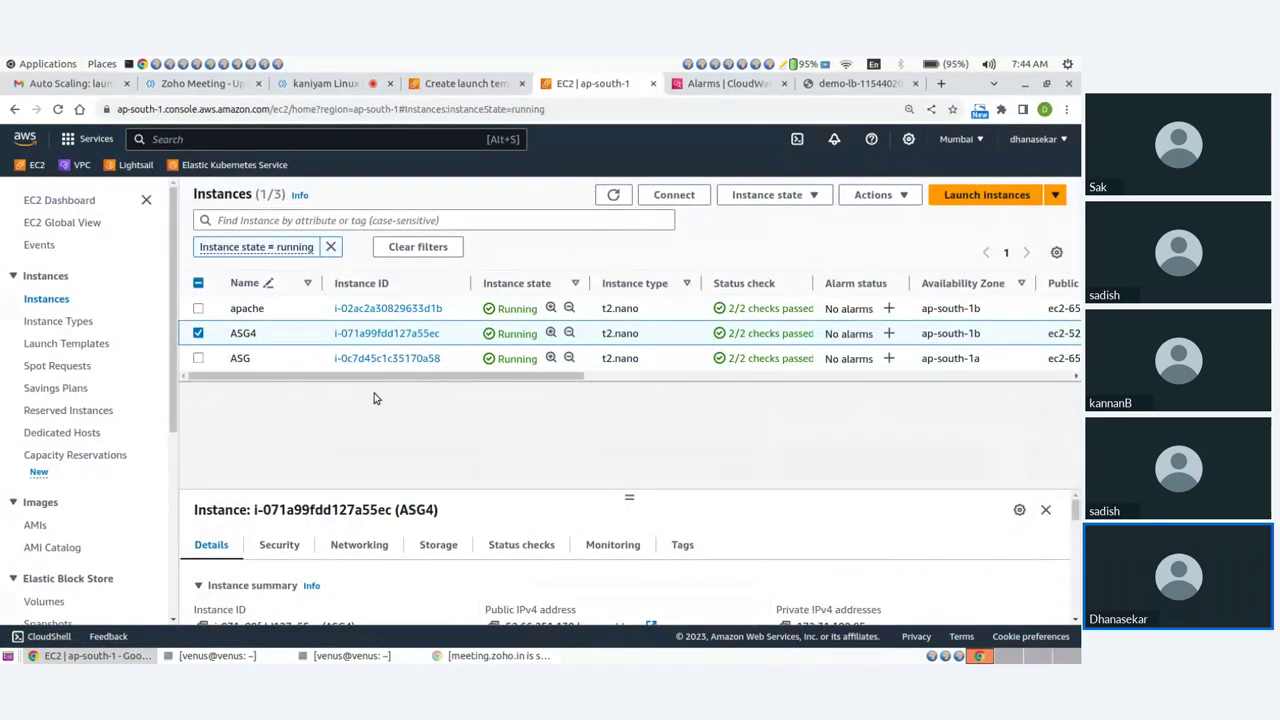
click(437, 87)
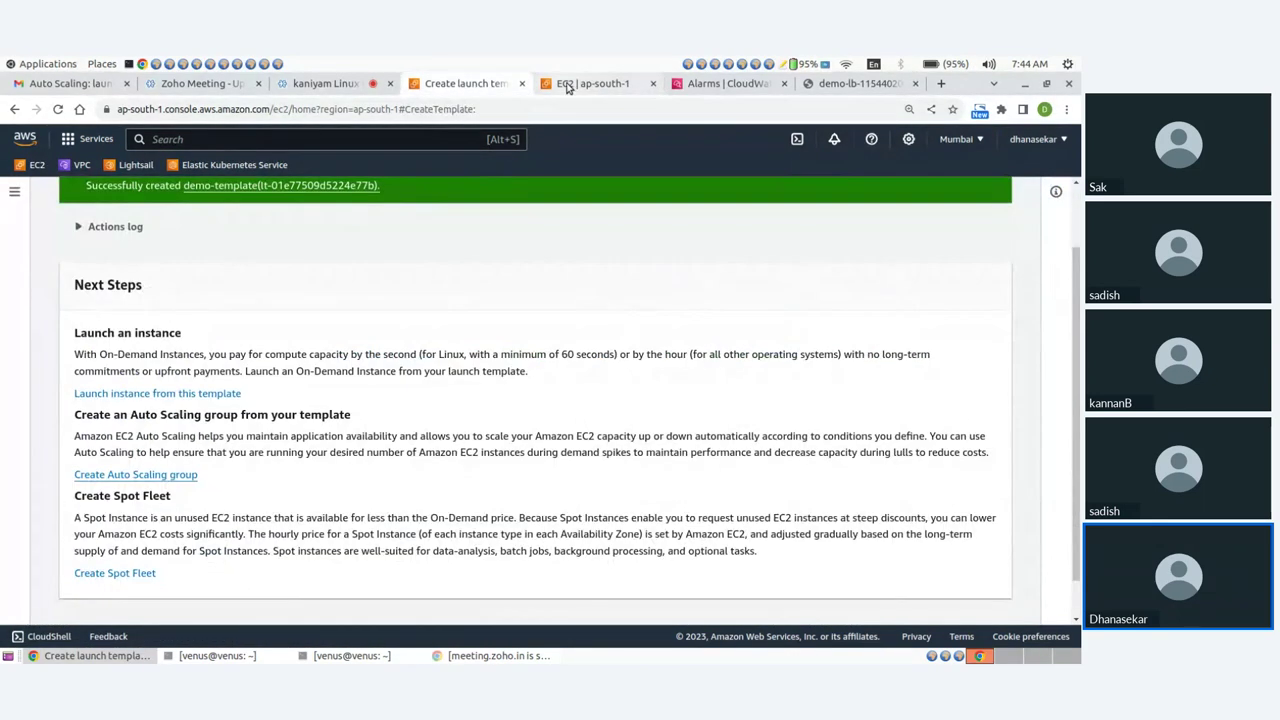
click(330, 84)
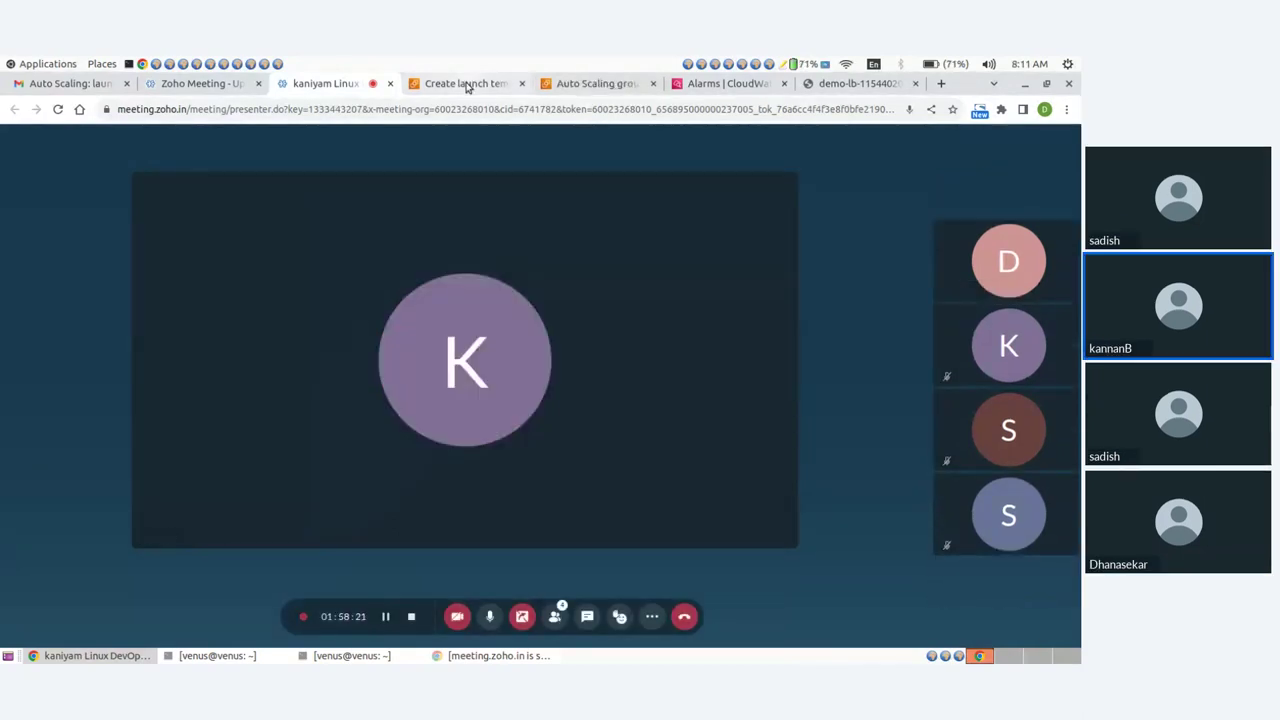
click(466, 84)
click(592, 84)
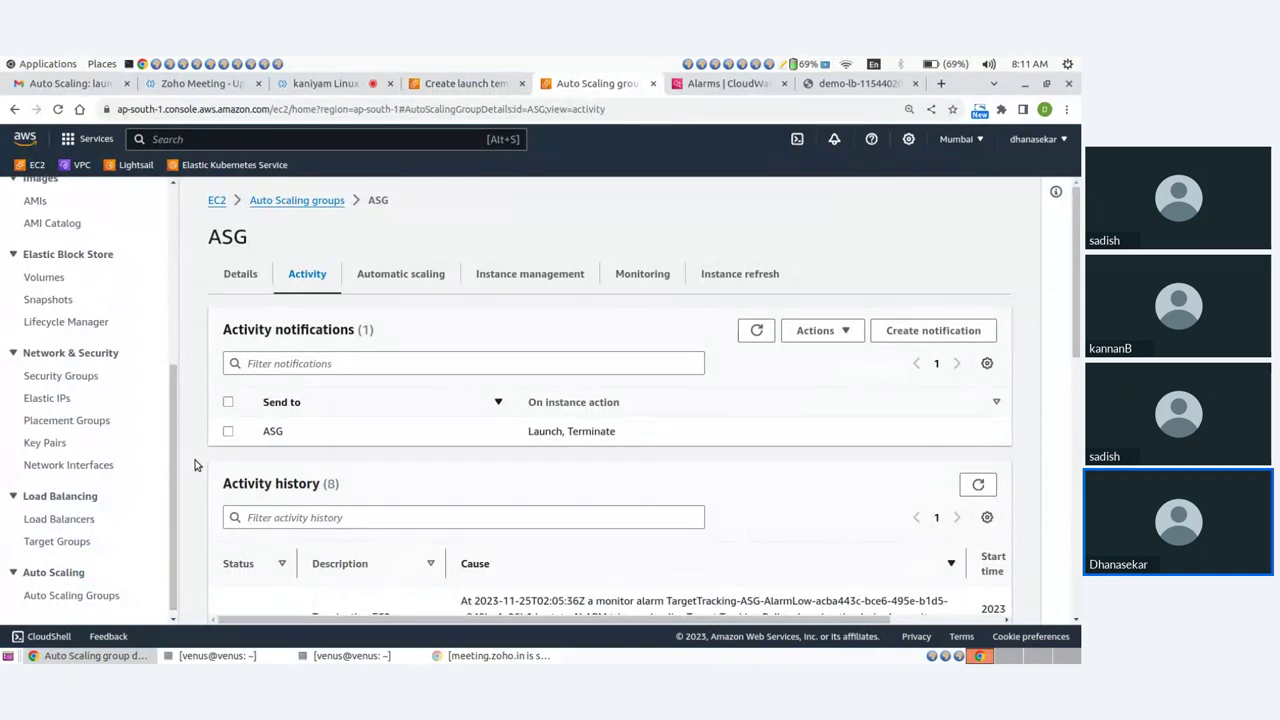
Delete the ASG Auto Scaling group, confirming with 'delete'.
scroll(196, 465, down, 10)
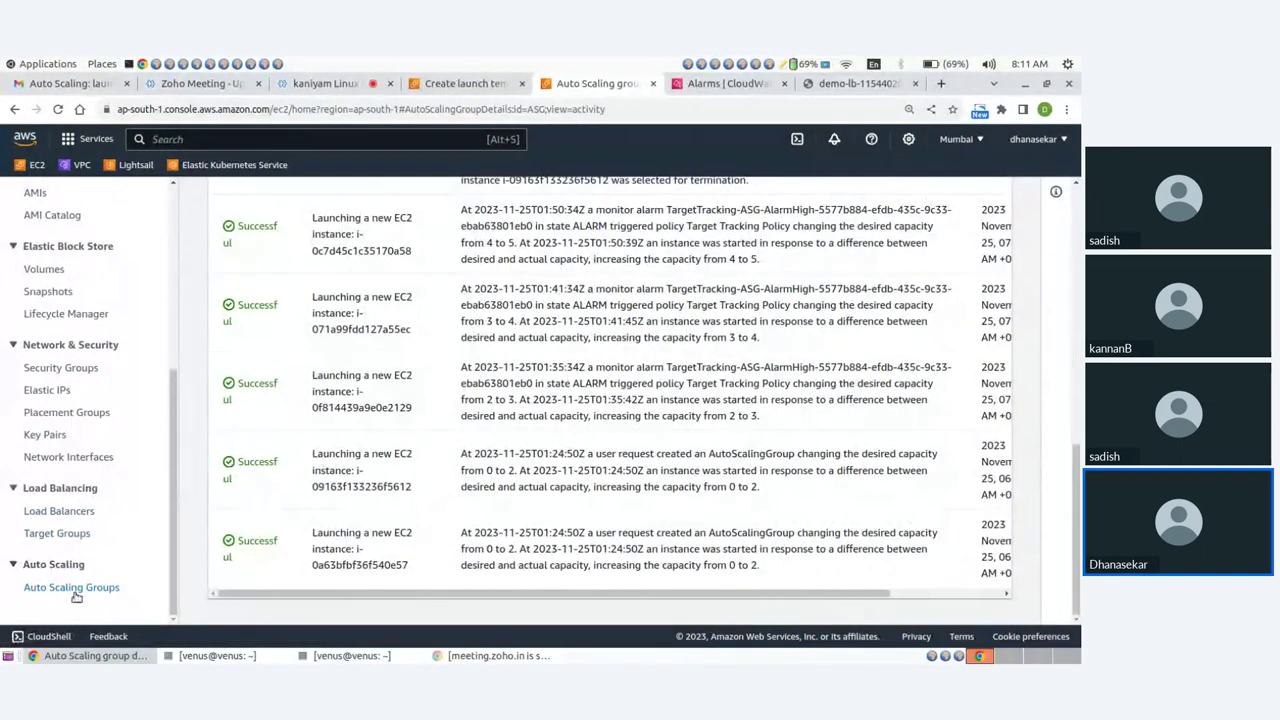
click(74, 590)
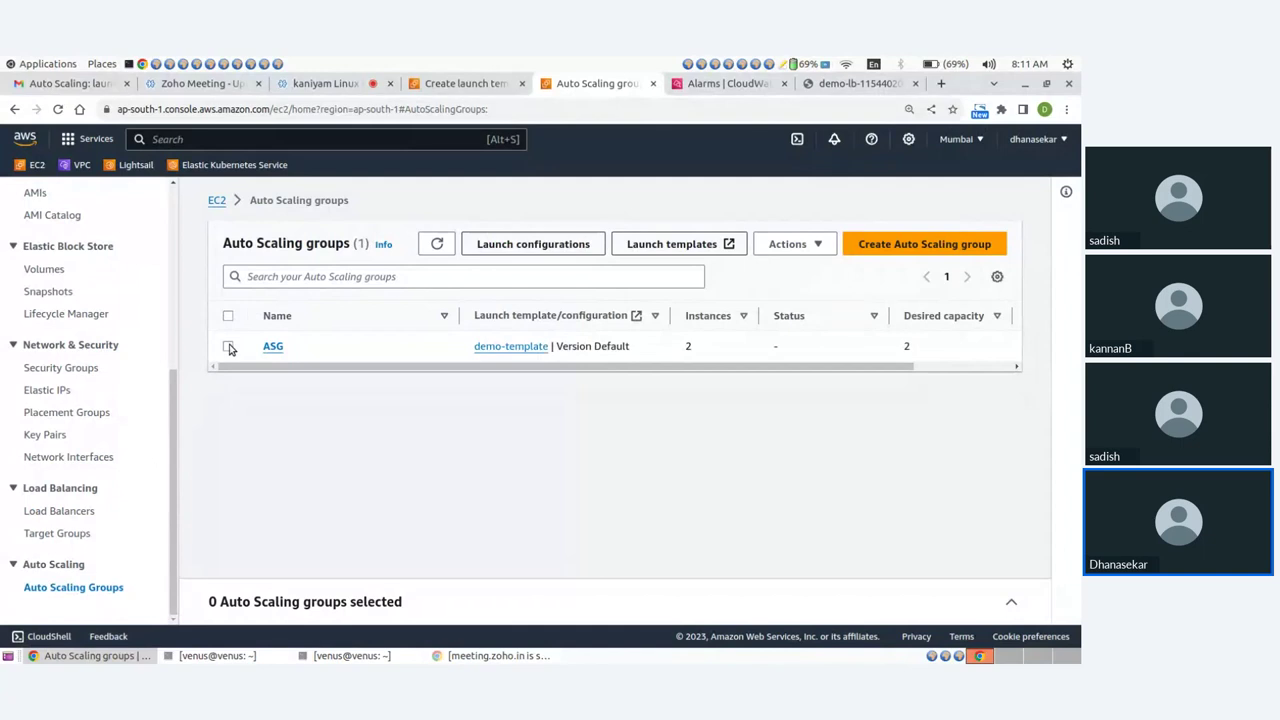
click(229, 347)
click(607, 271)
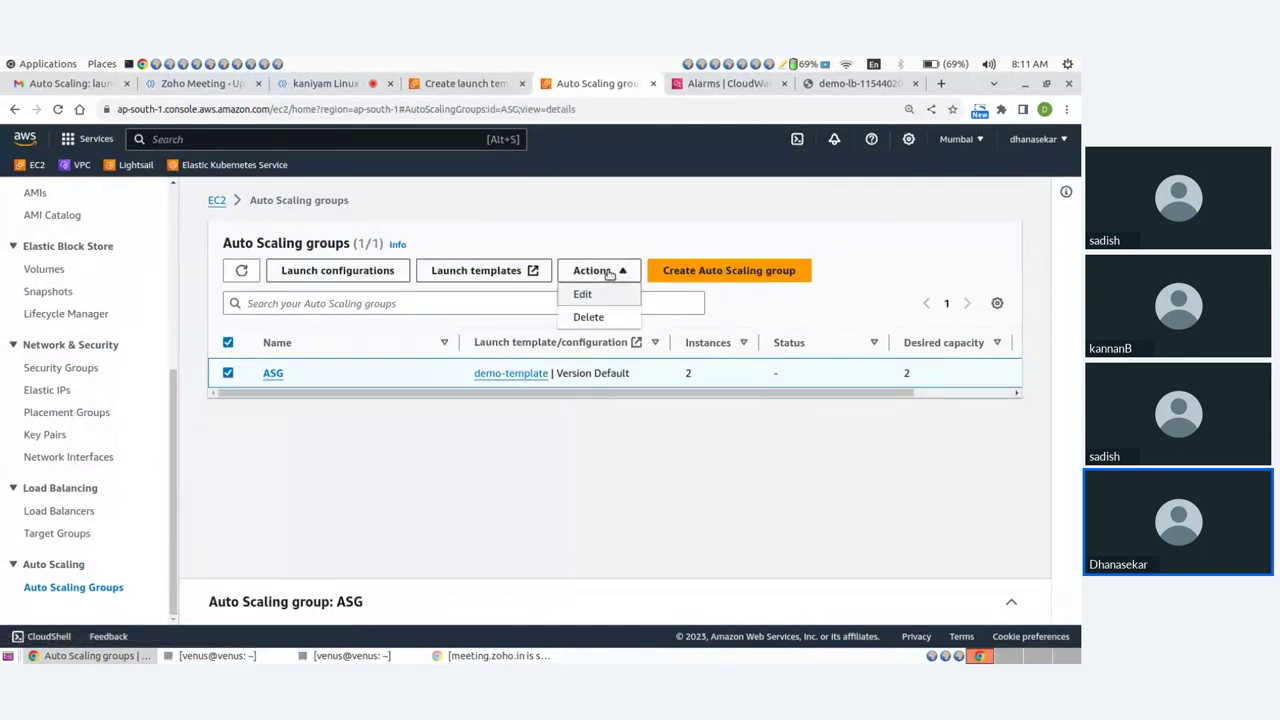
click(588, 316)
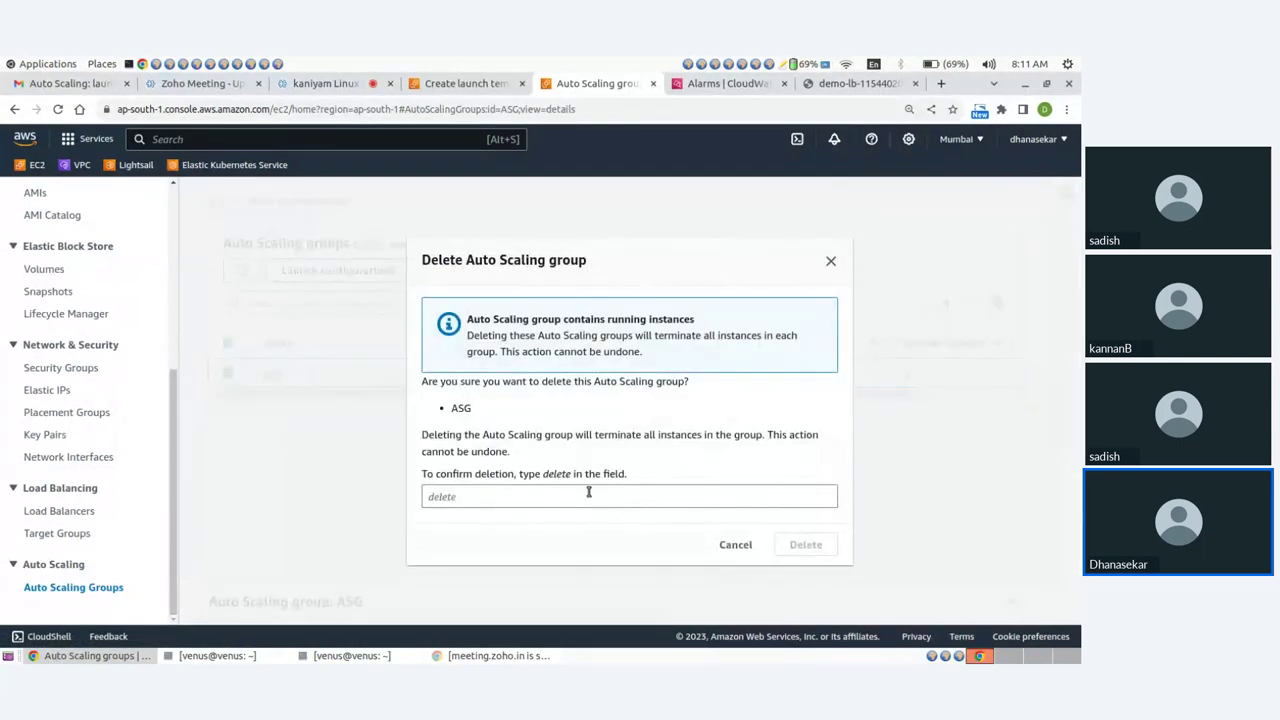
click(588, 494)
text(delete)
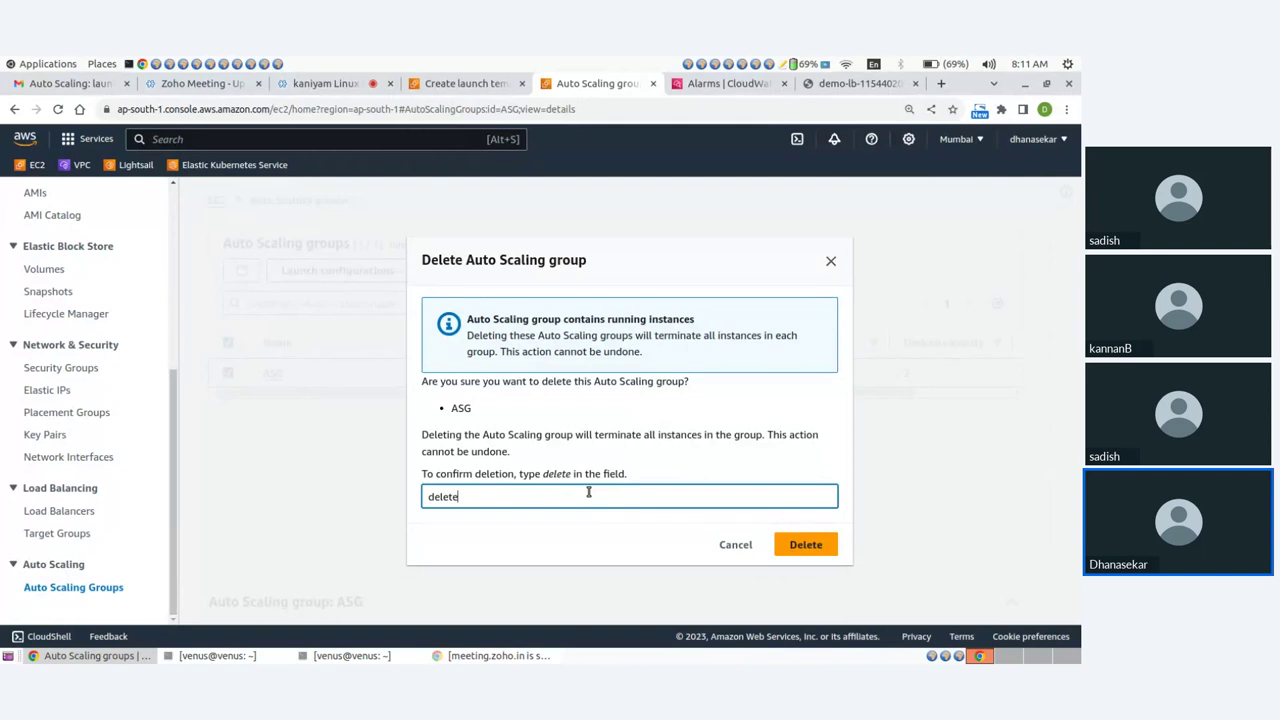
click(807, 540)
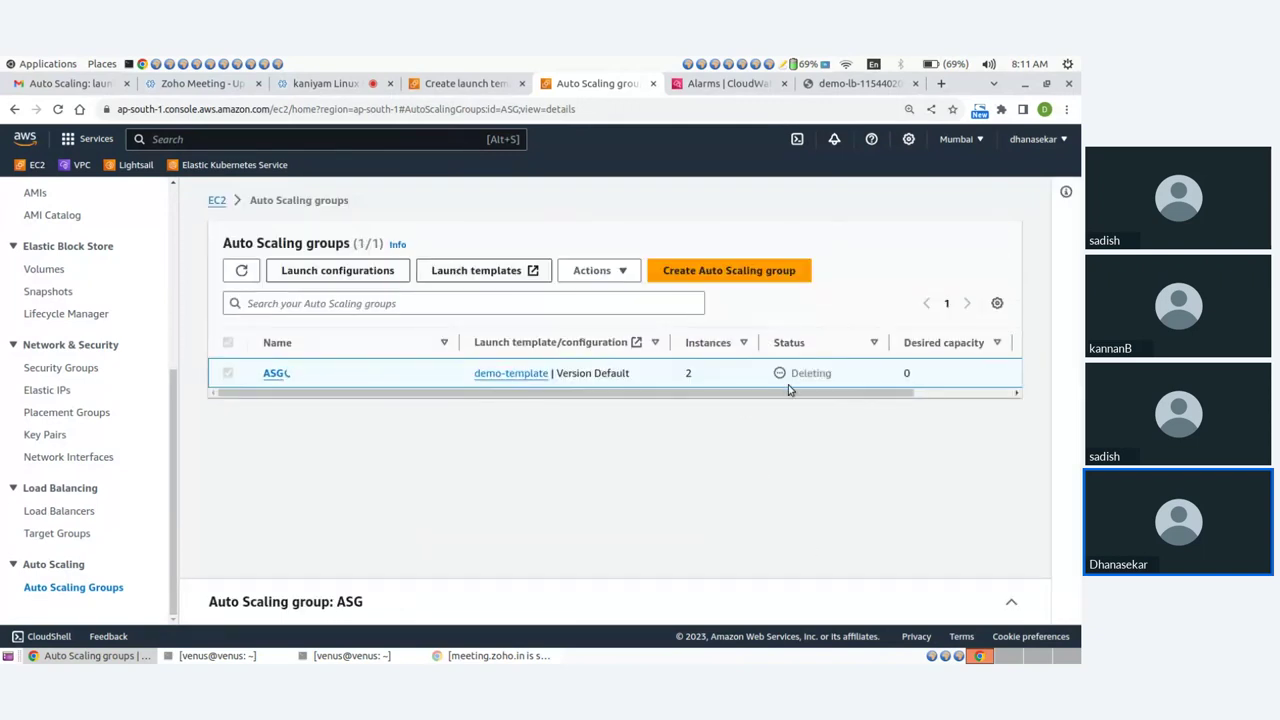
Check that ASG shows Deleting at desired capacity 0, then go to Launch Templates.
scroll(86, 421, up, 2)
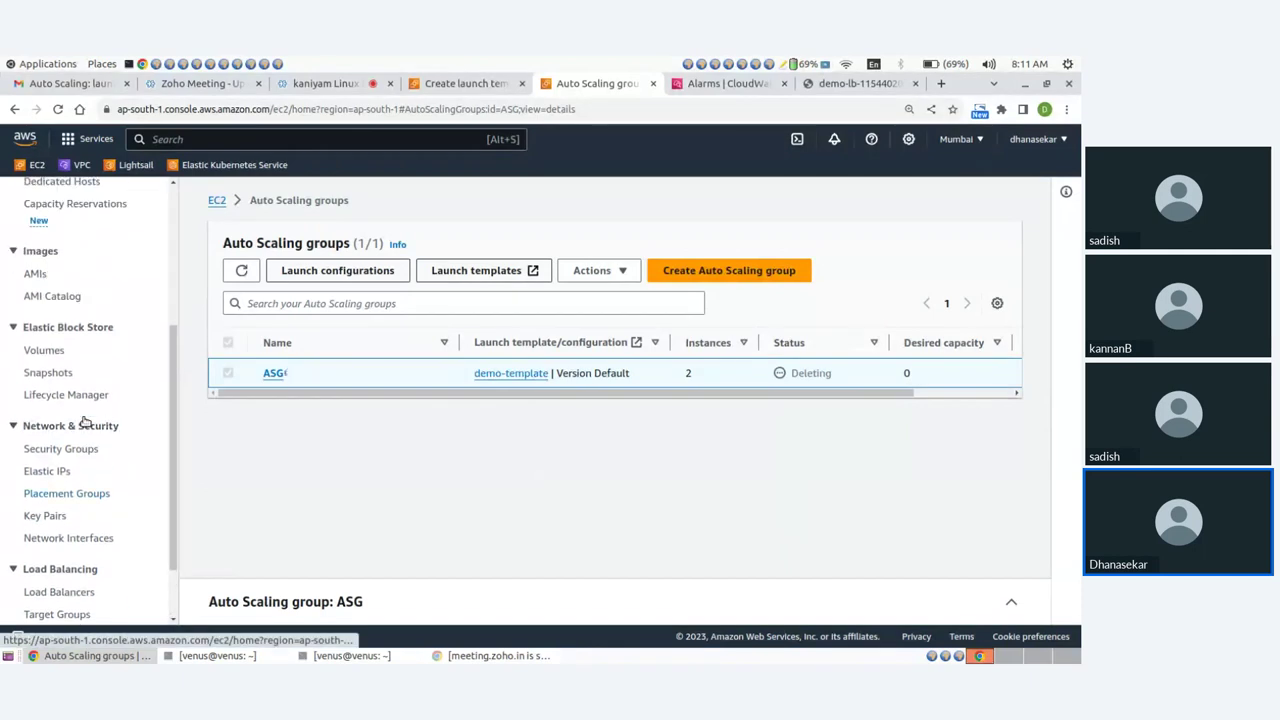
scroll(74, 417, up, 3)
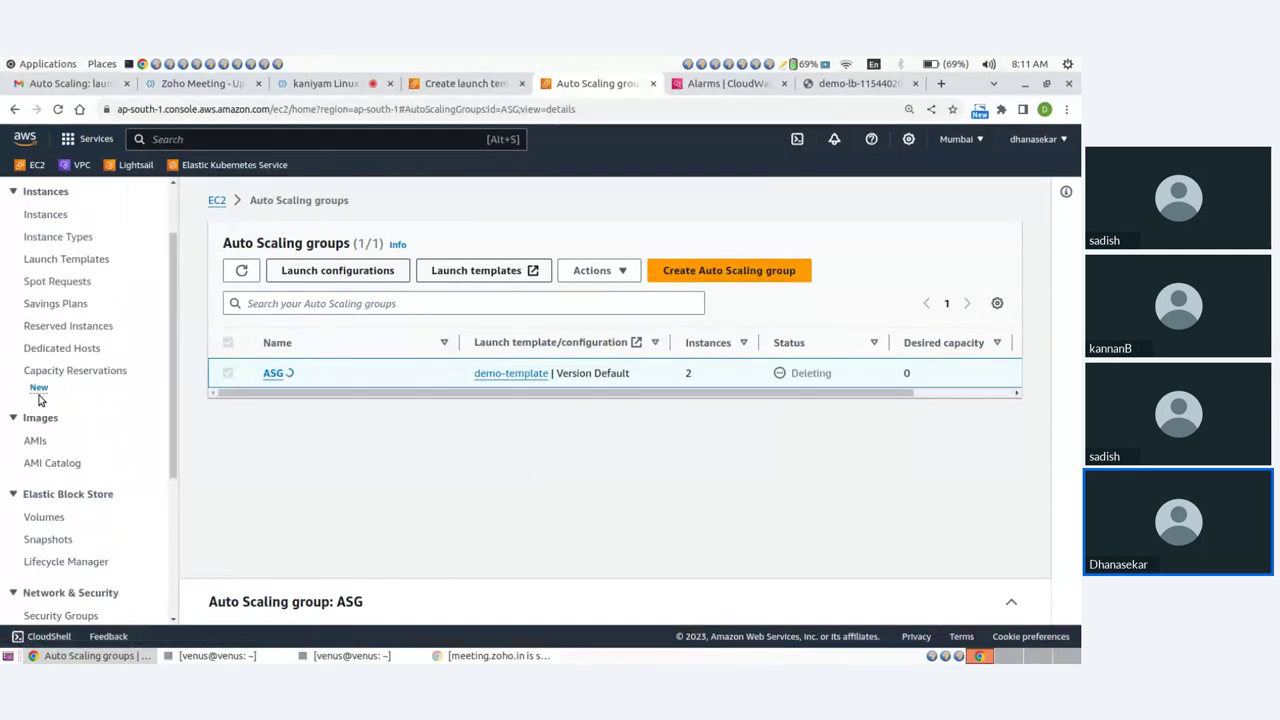
scroll(40, 398, up, 2)
scroll(40, 395, down, 3)
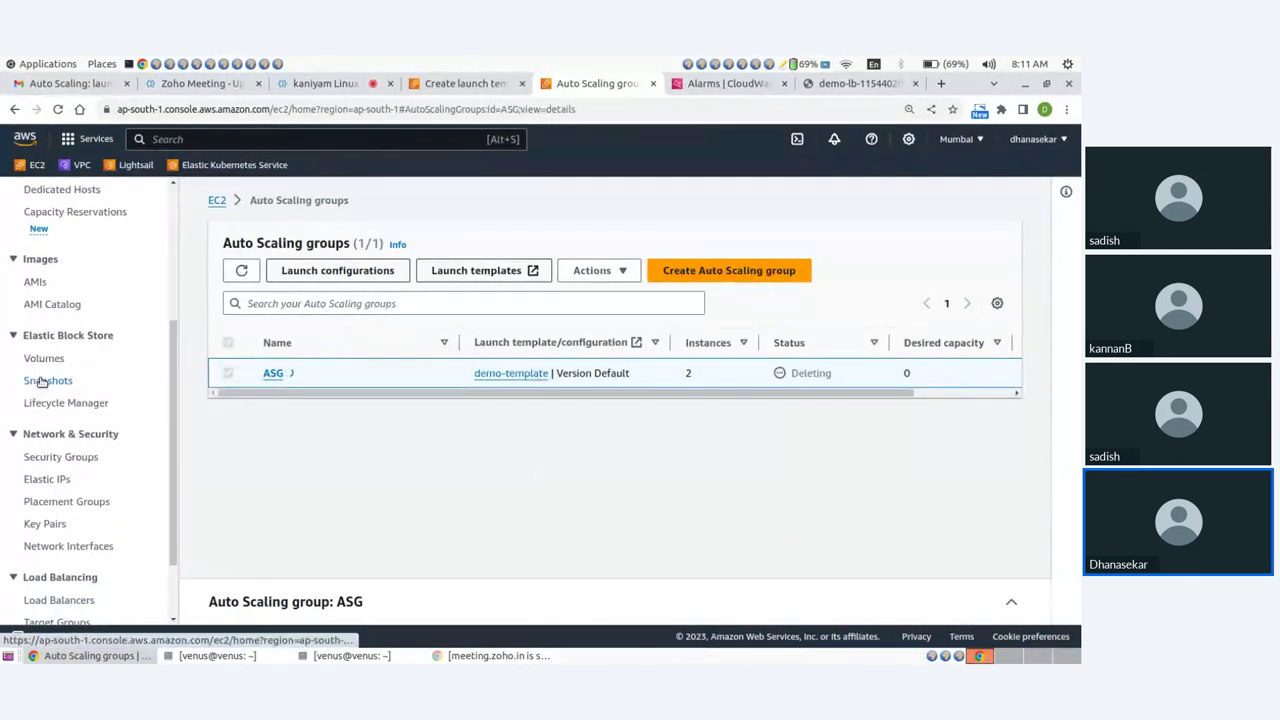
scroll(57, 427, up, 2)
scroll(57, 427, up, 2)
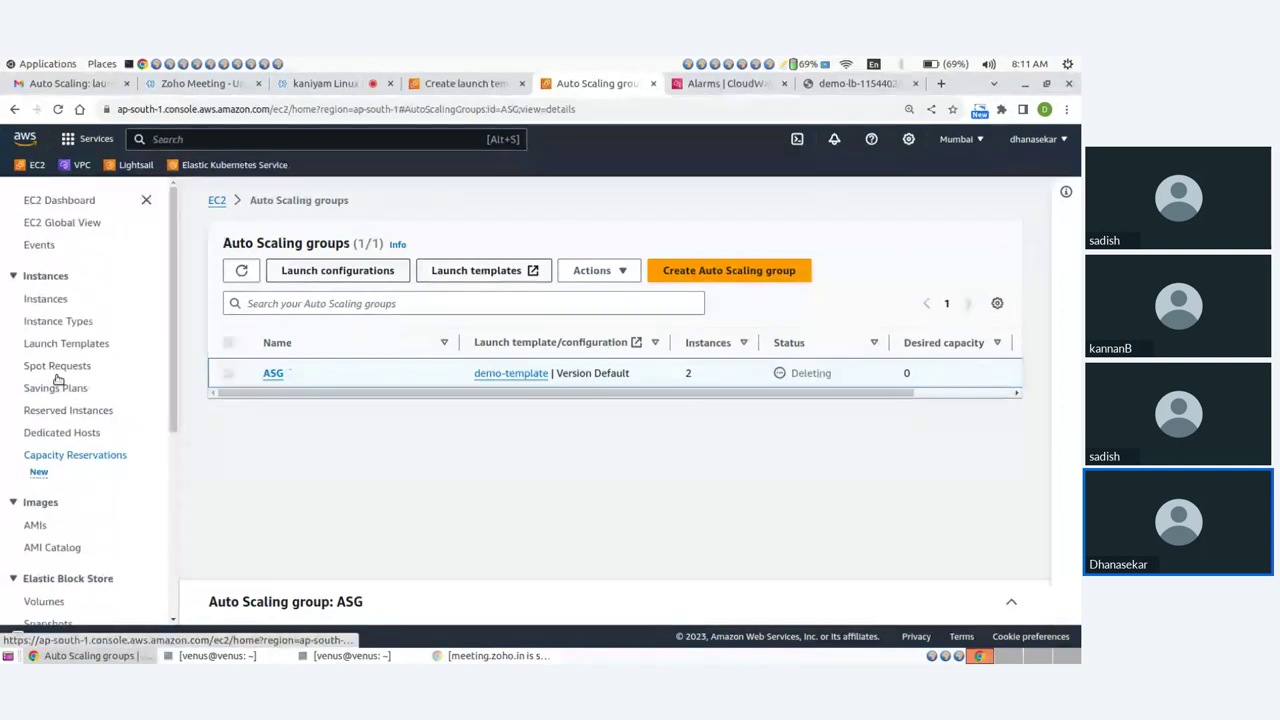
click(70, 343)
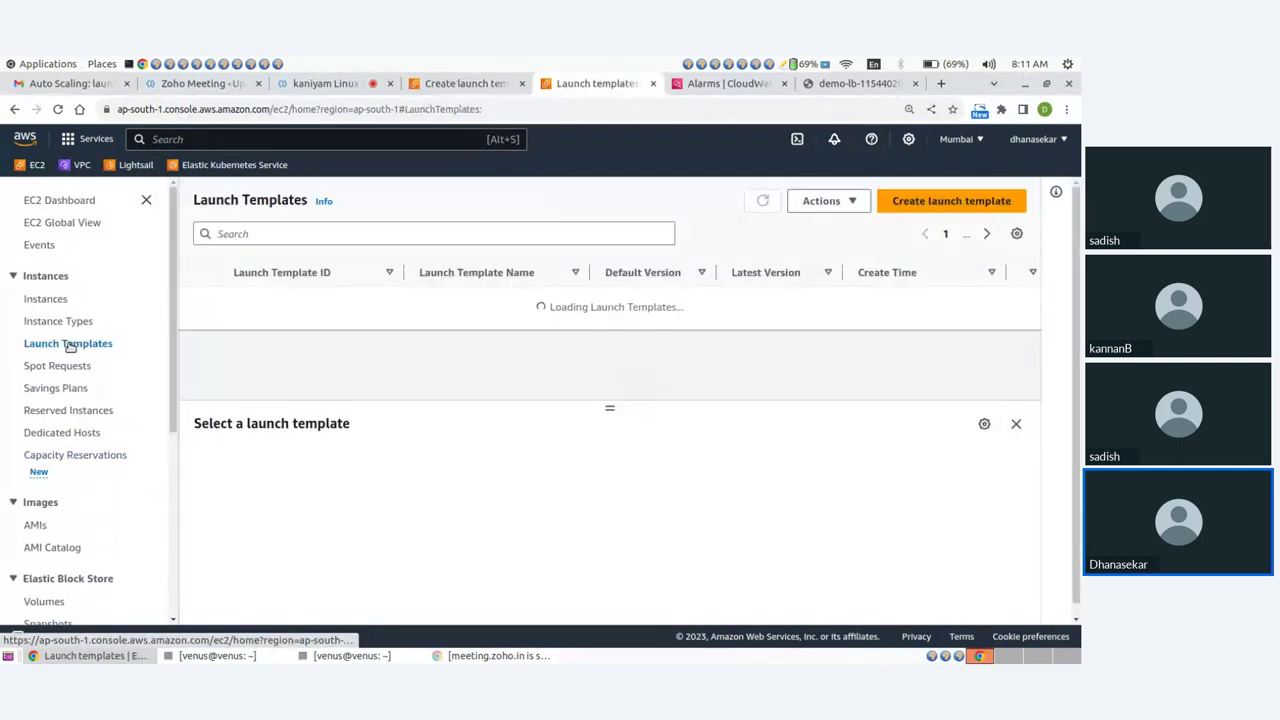
Delete the demo-template launch template, confirming with 'Delete'.
click(198, 303)
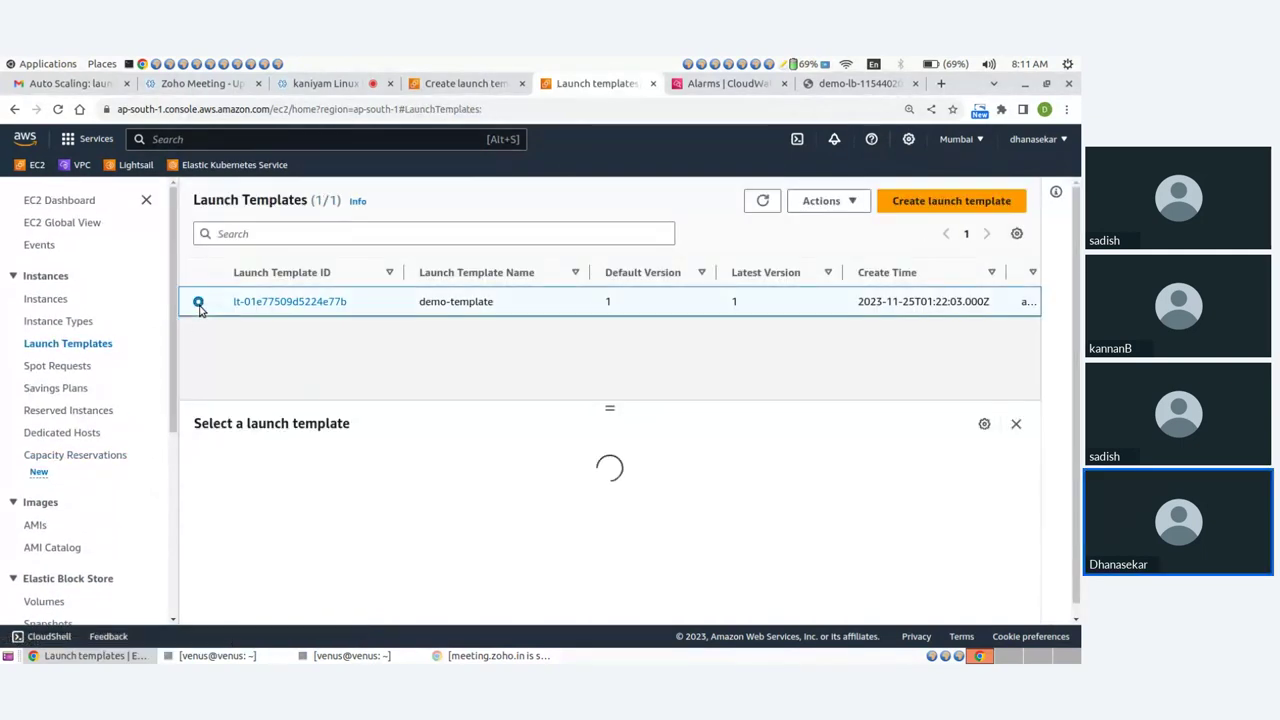
click(822, 201)
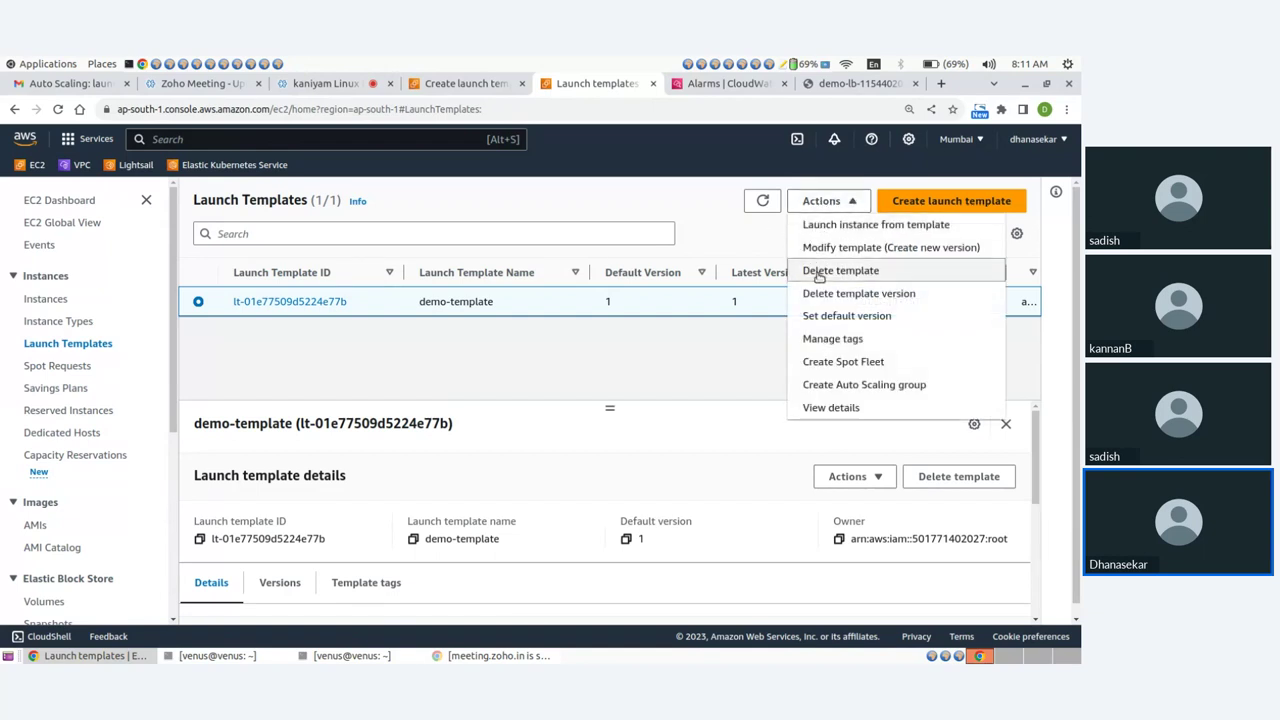
click(818, 272)
click(464, 440)
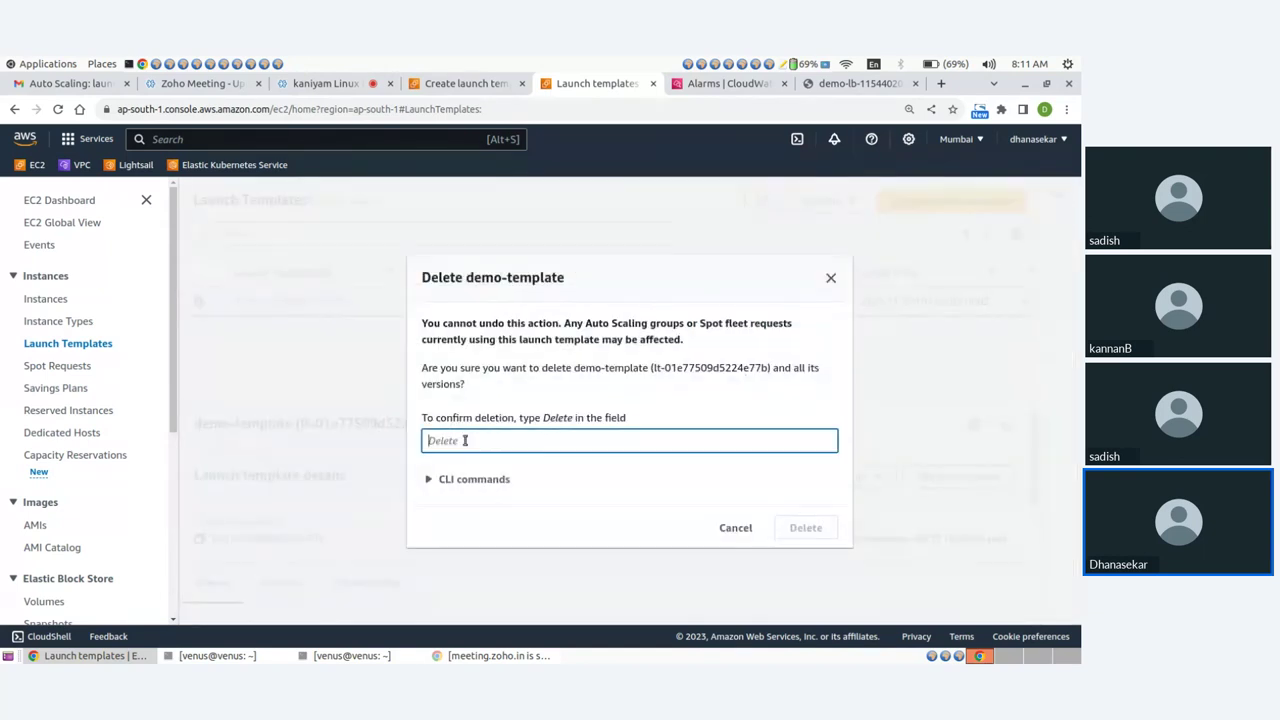
text(Delete)
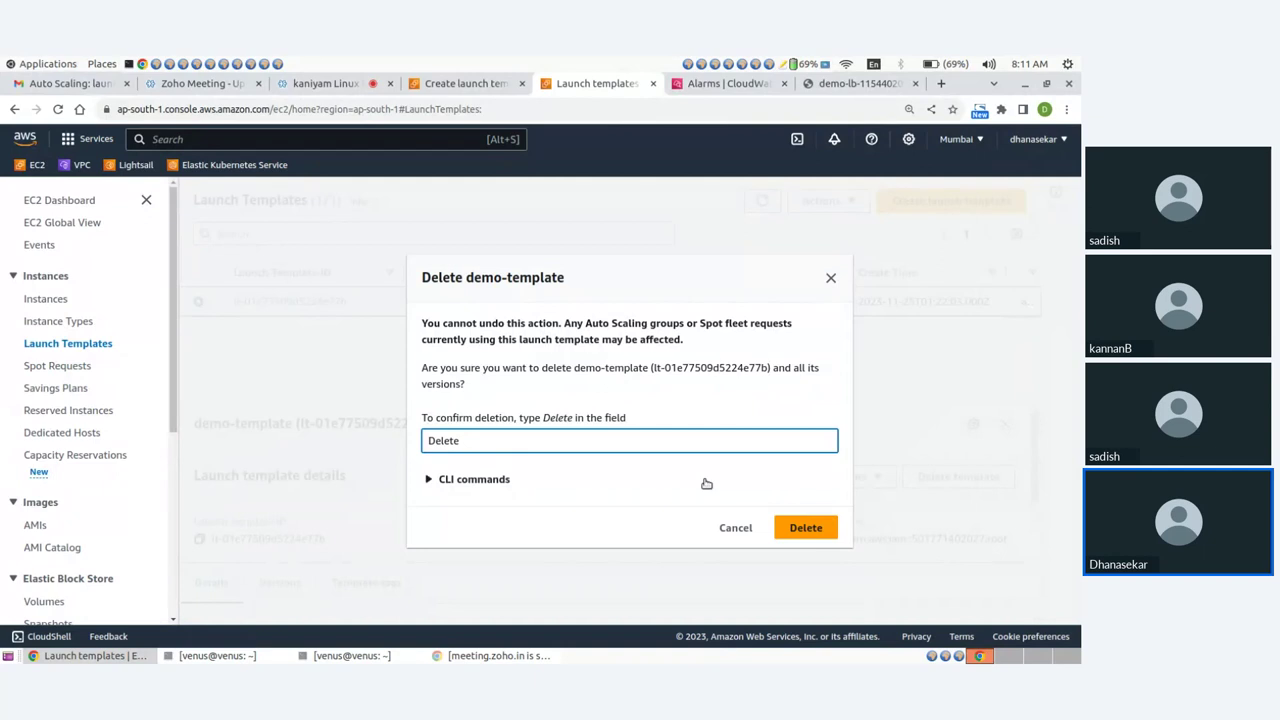
click(807, 527)
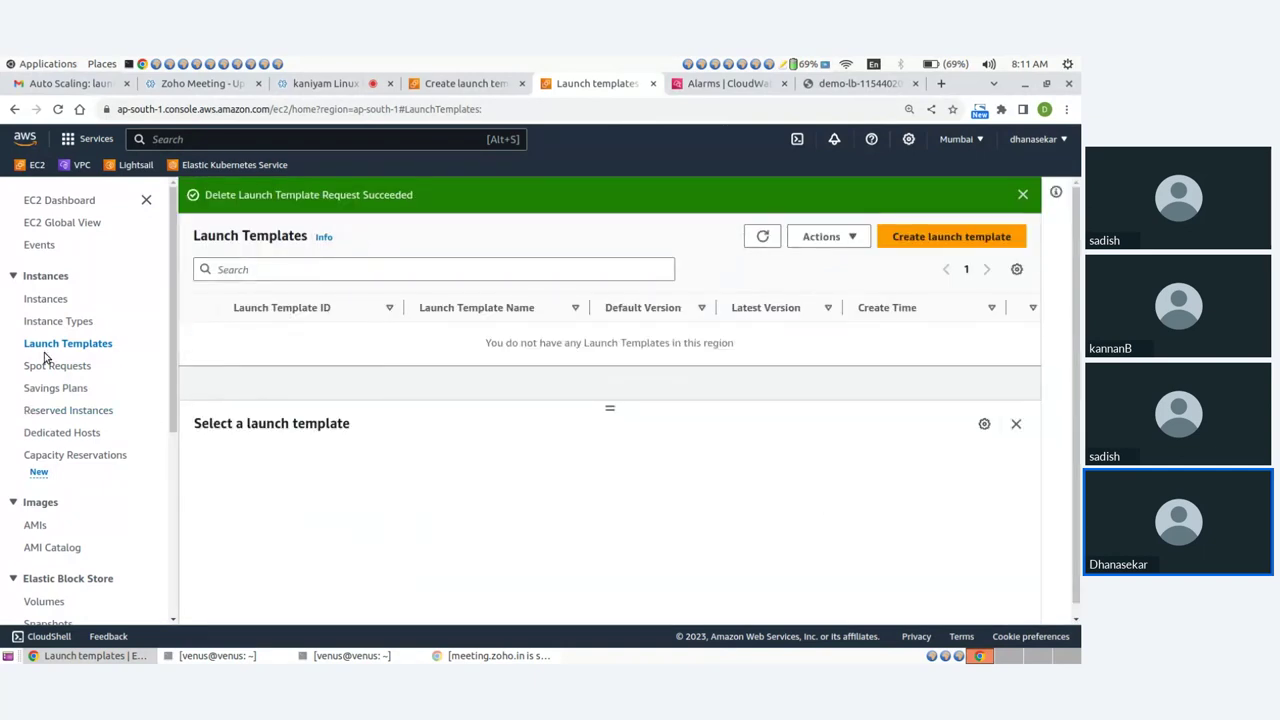
scroll(40, 400, down, 2)
Deregister the apache_image AMI.
click(35, 445)
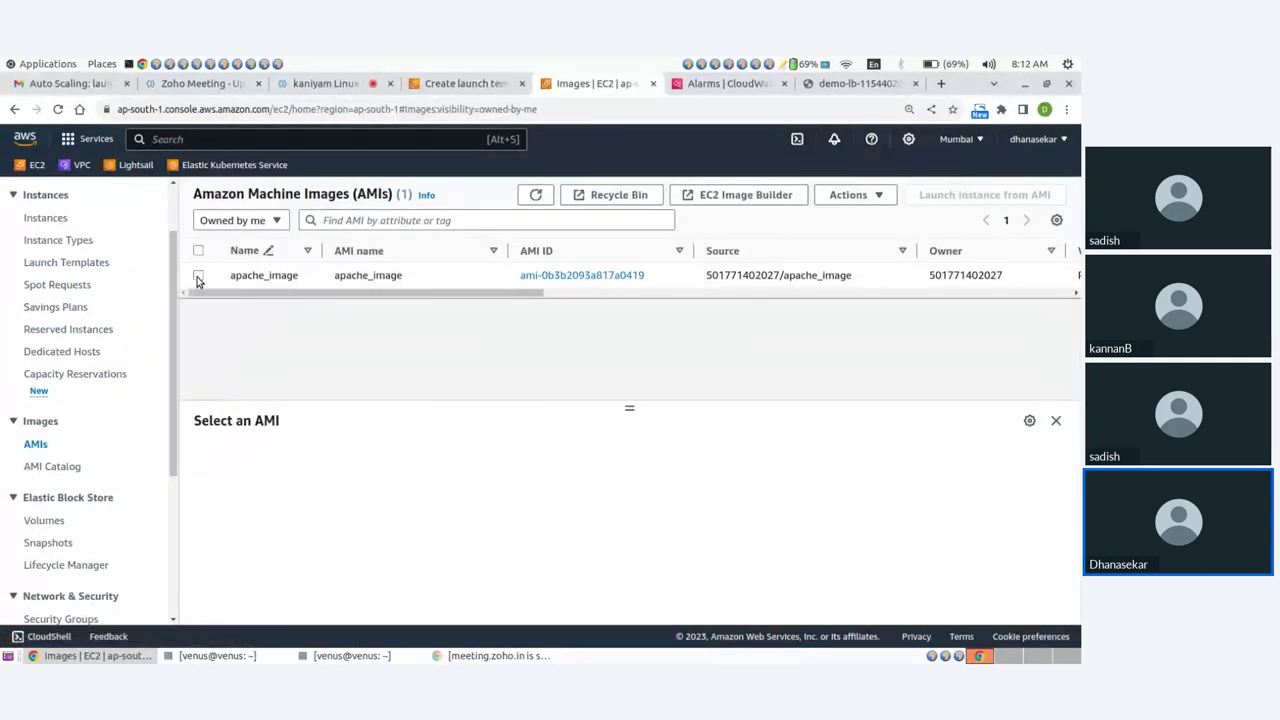
click(198, 276)
click(846, 196)
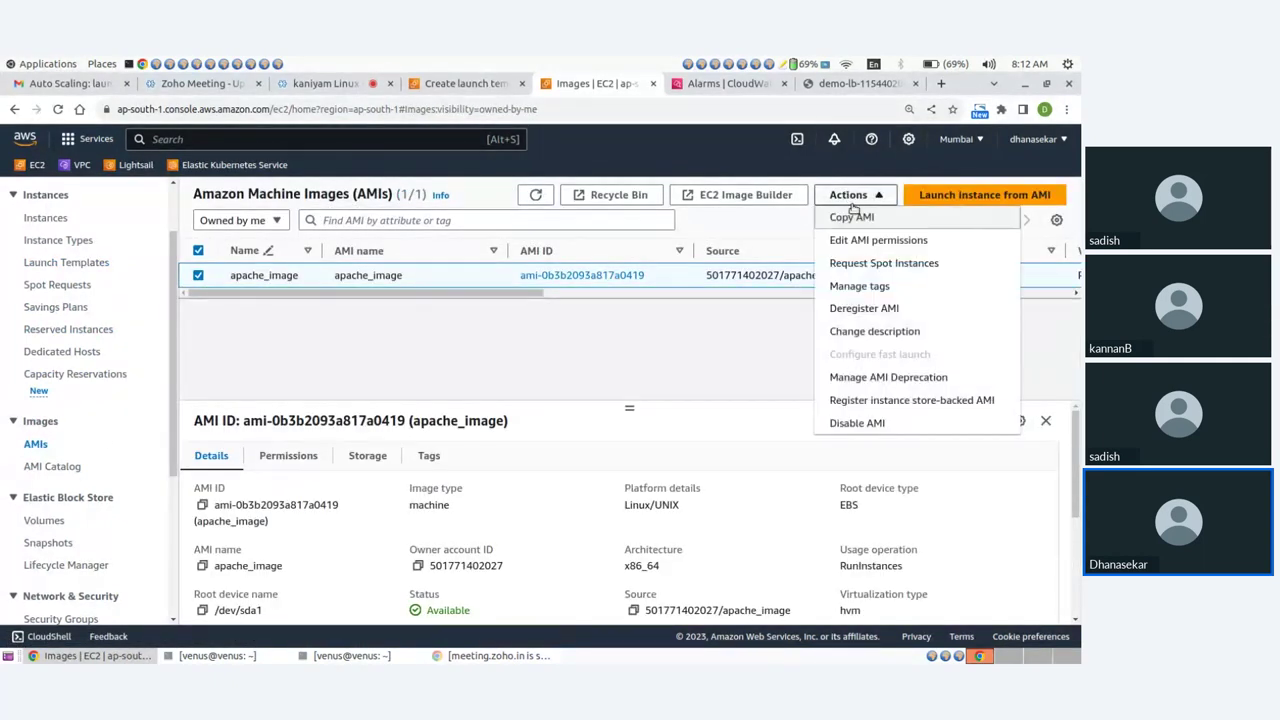
click(858, 309)
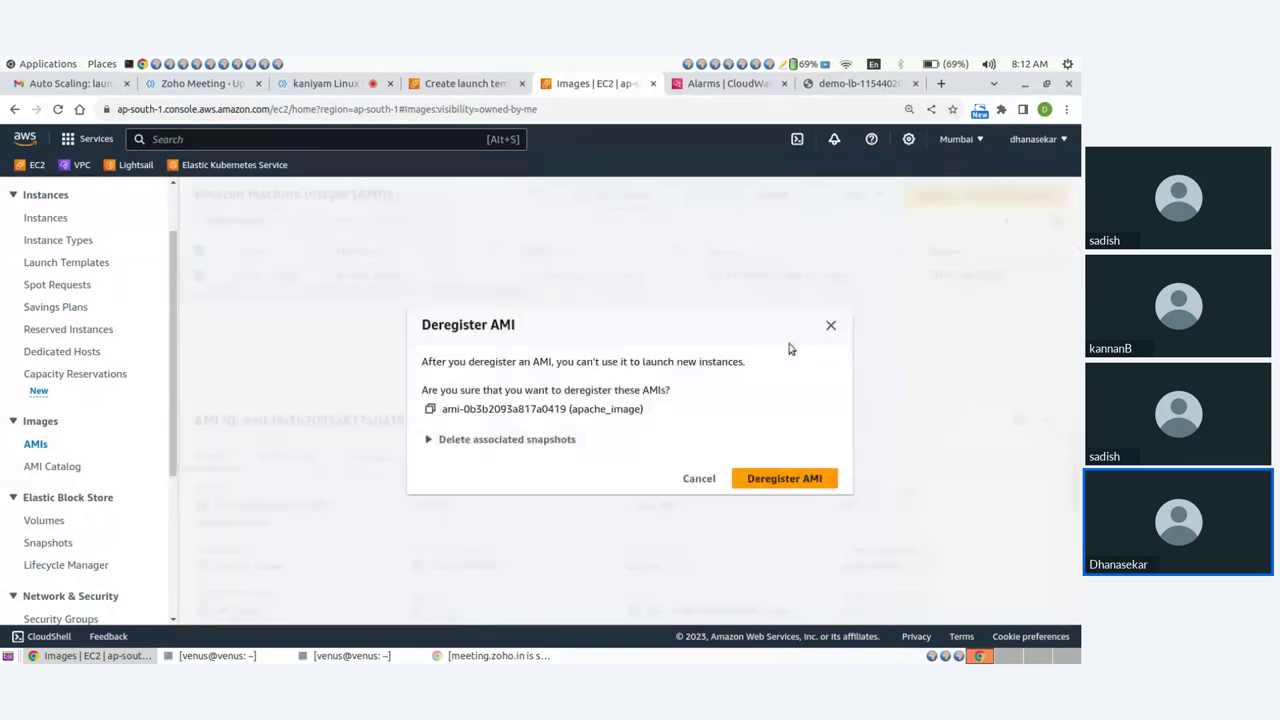
click(768, 479)
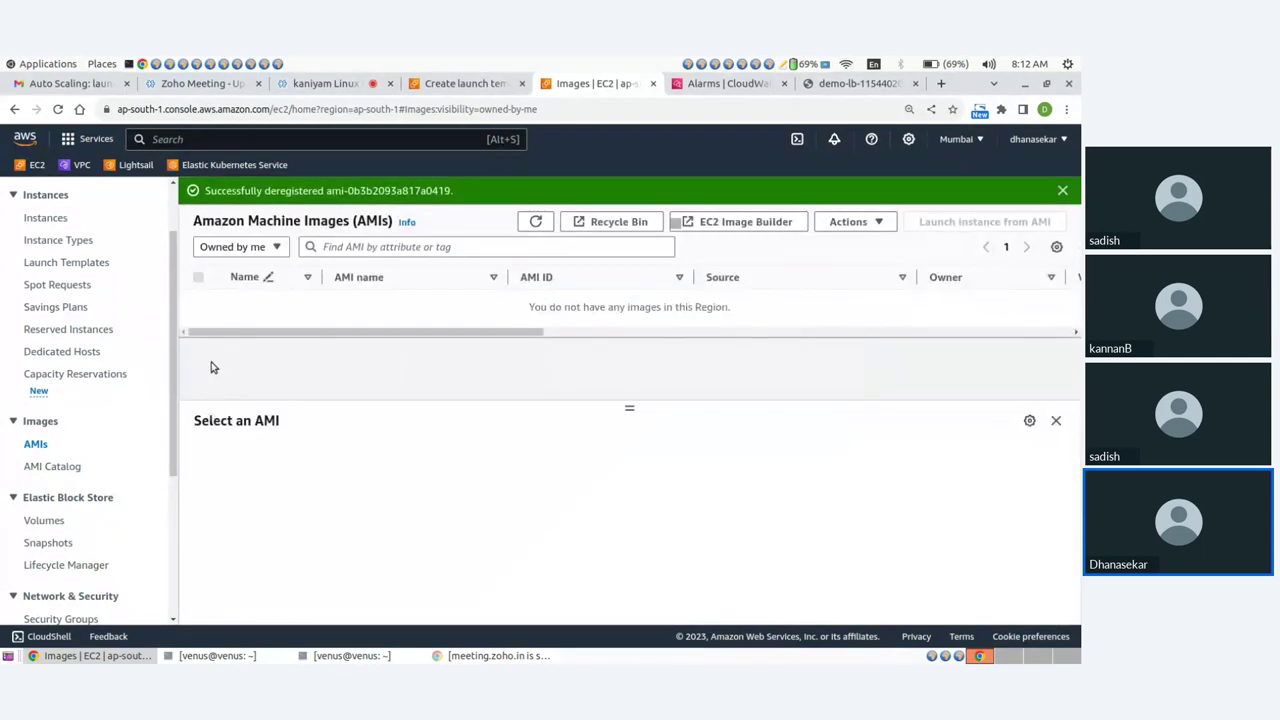
scroll(57, 483, down, 5)
scroll(52, 450, up, 3)
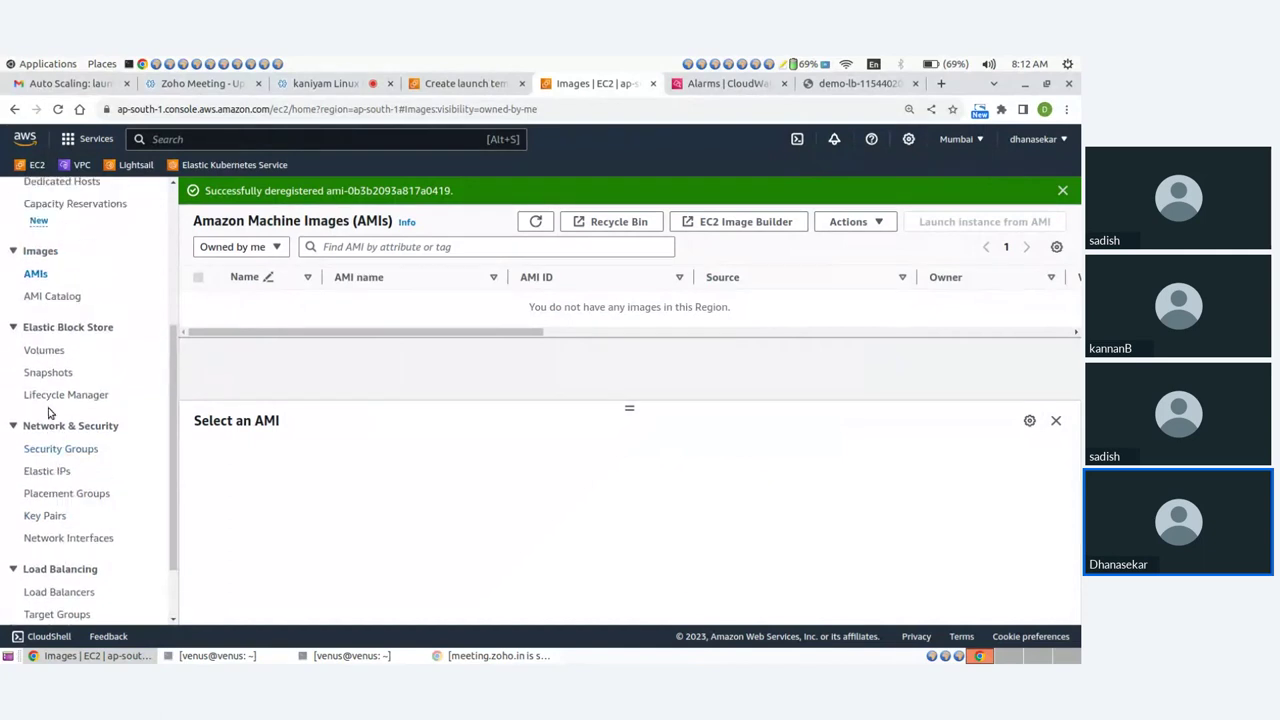
Delete the 8 GiB snapshot so no snapshots remain in the region.
click(49, 373)
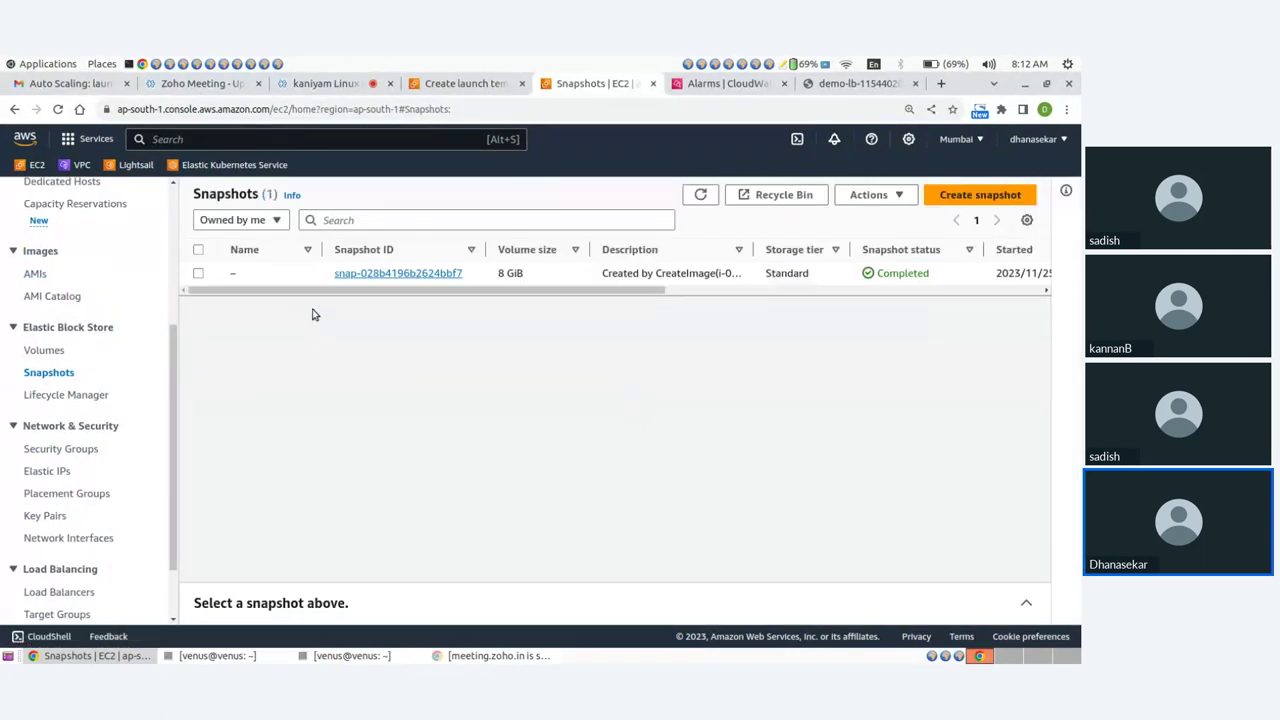
click(199, 273)
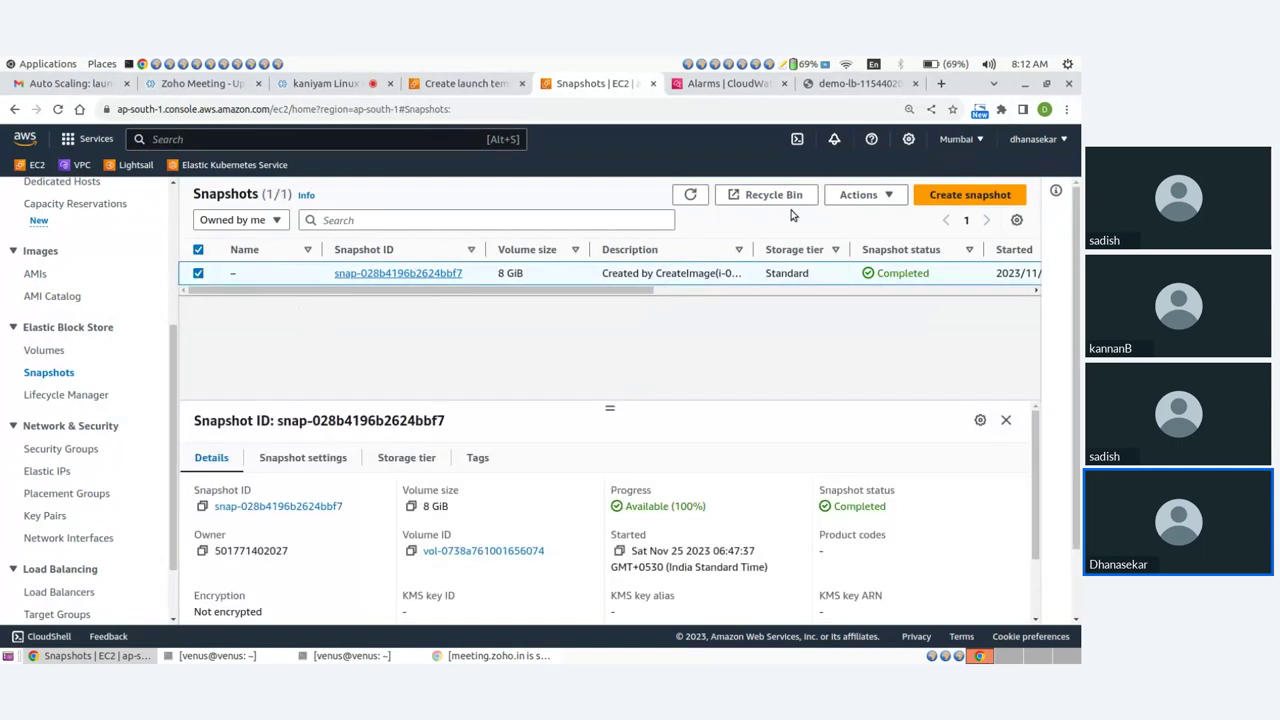
click(860, 194)
click(866, 286)
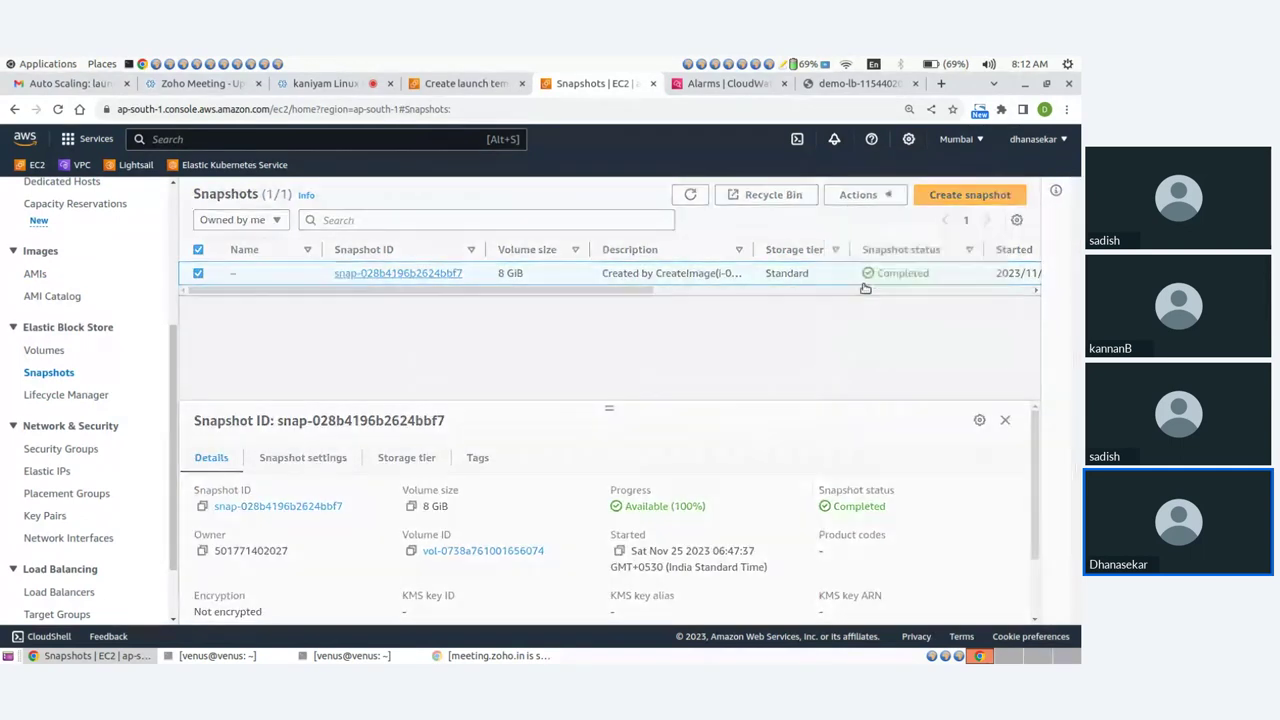
click(806, 438)
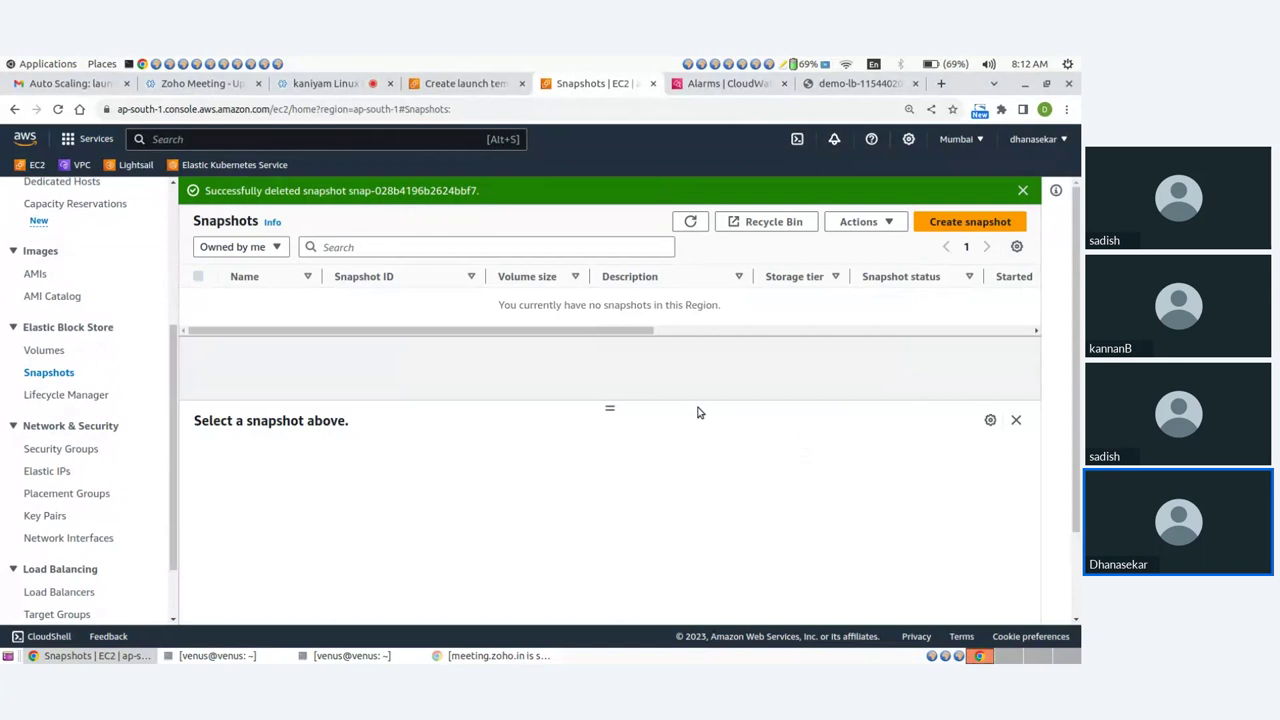
scroll(70, 375, down, 2)
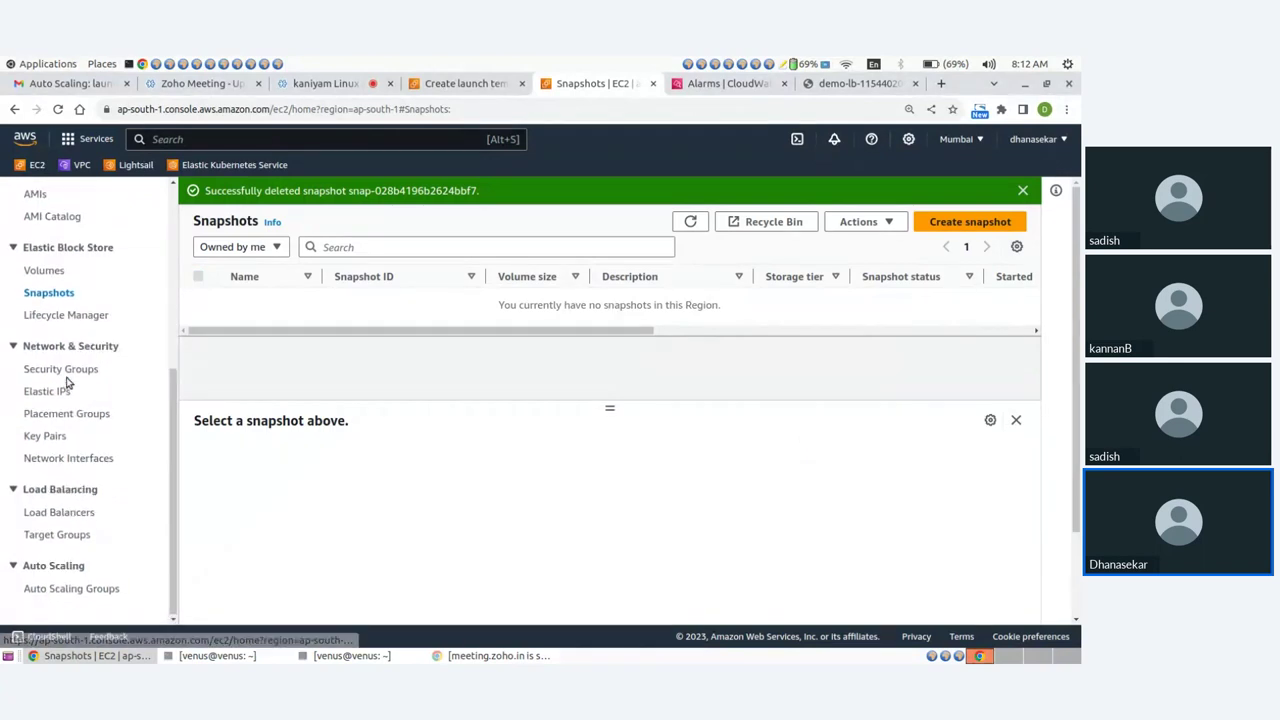
scroll(69, 374, up, 5)
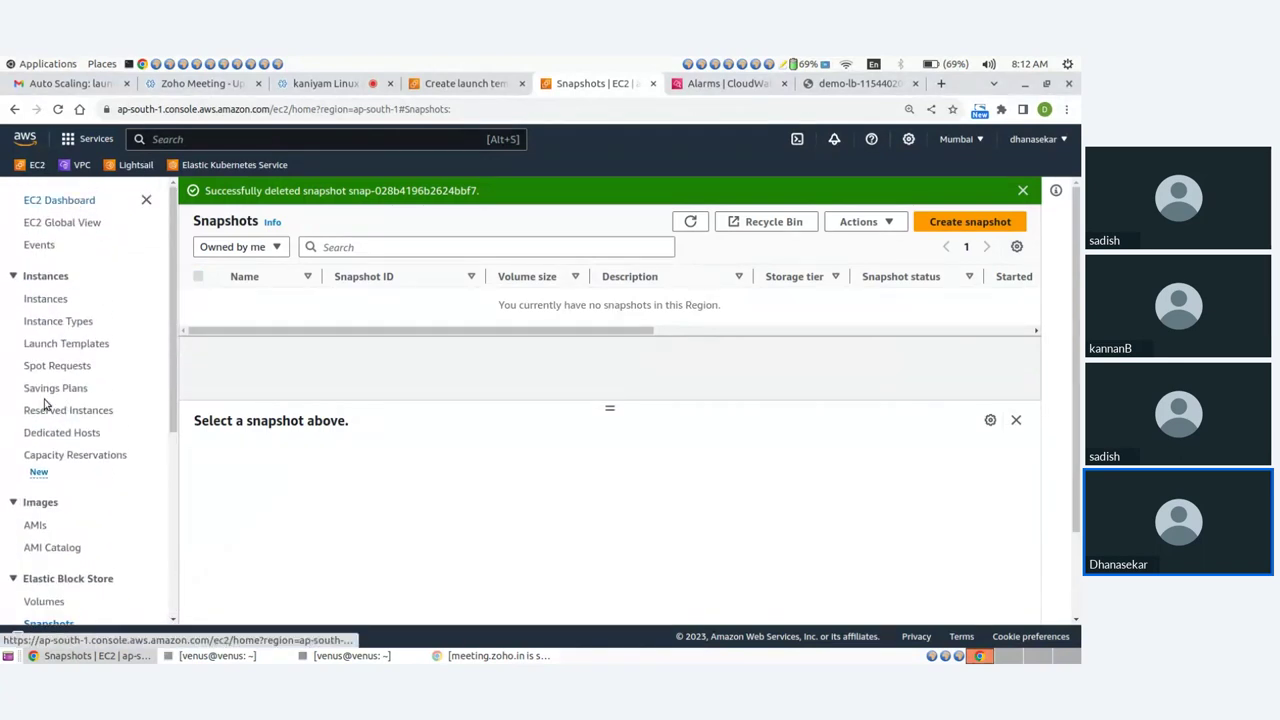
scroll(58, 488, down, 3)
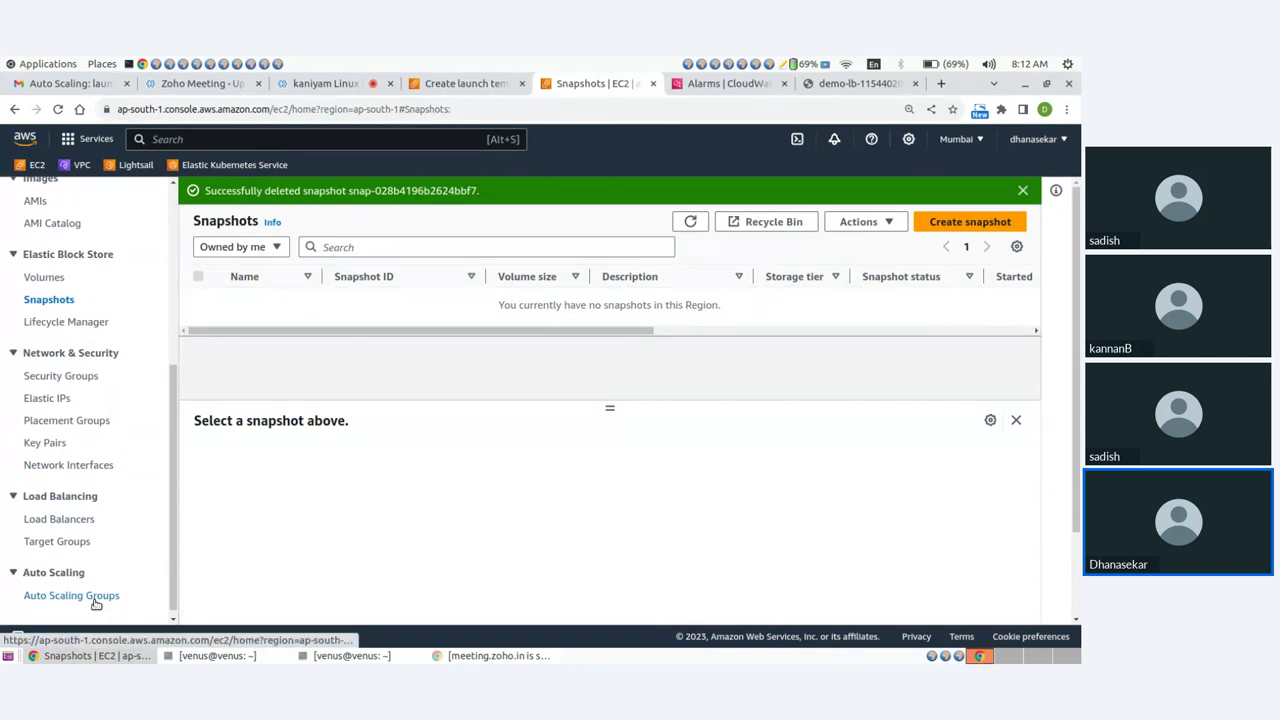
drag(174, 457, 63, 317)
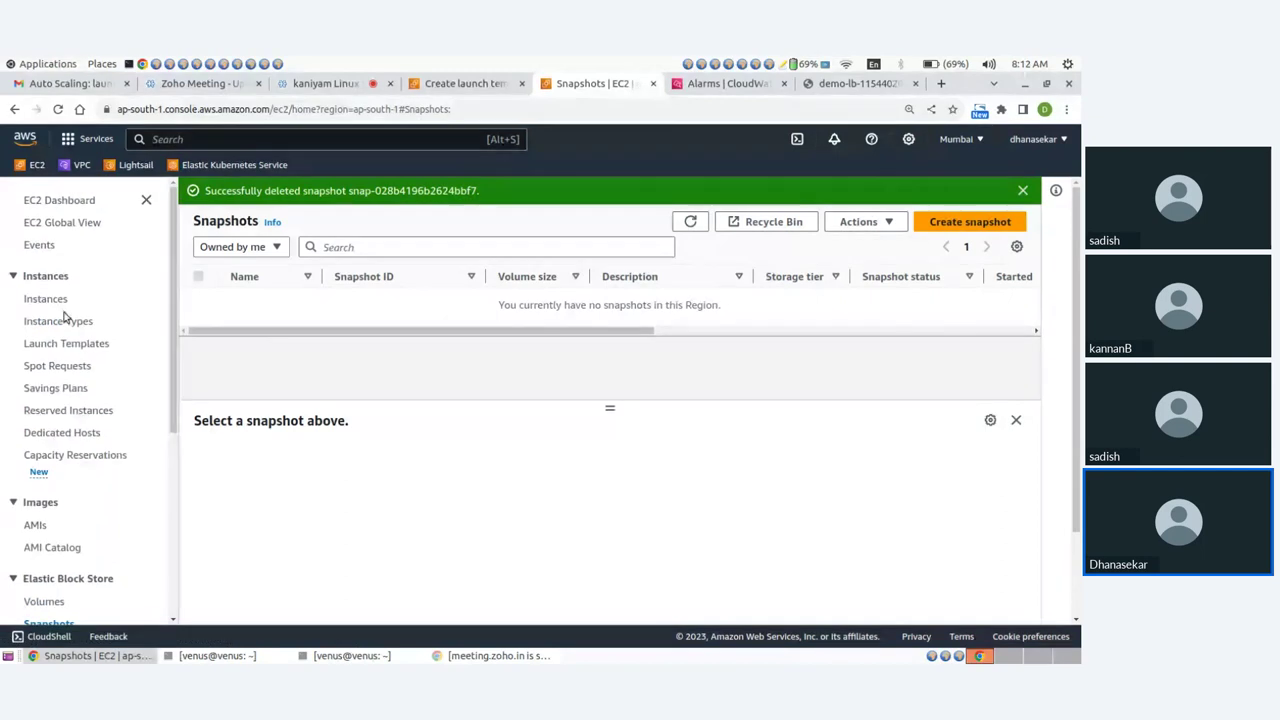
click(62, 201)
Stop only the apache instance, leaving ASG4 unselected.
click(296, 291)
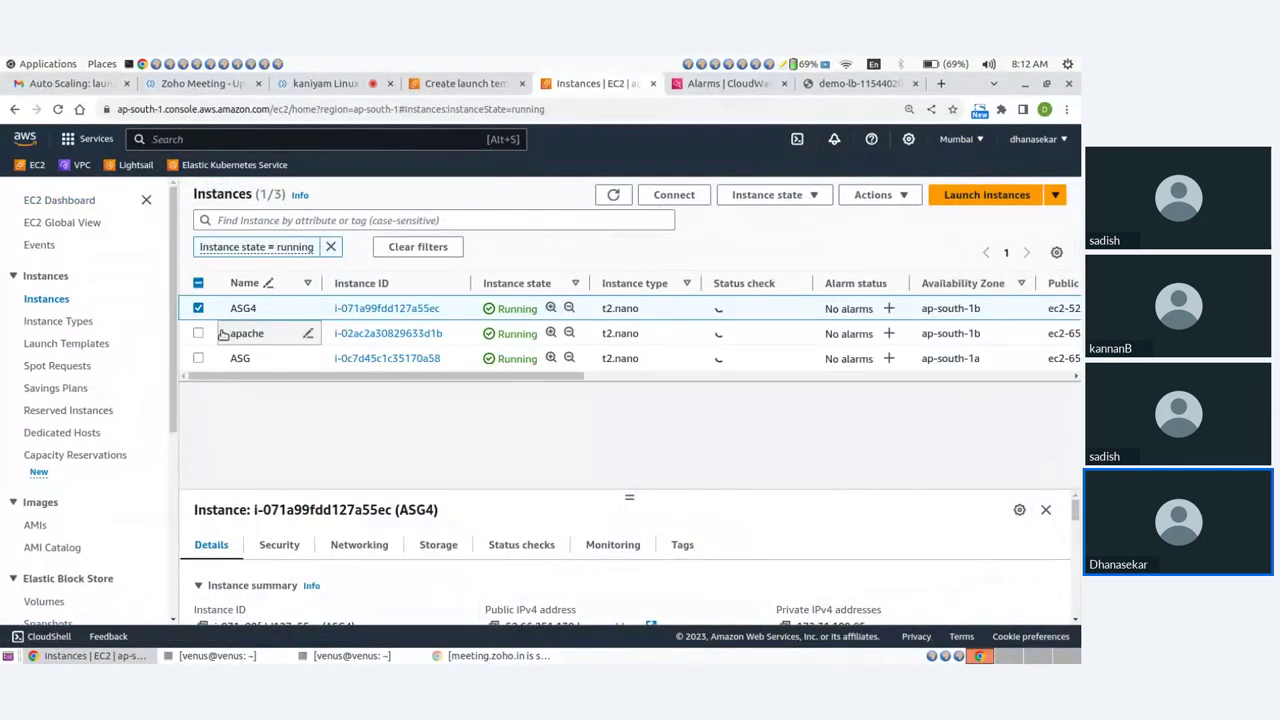
click(198, 334)
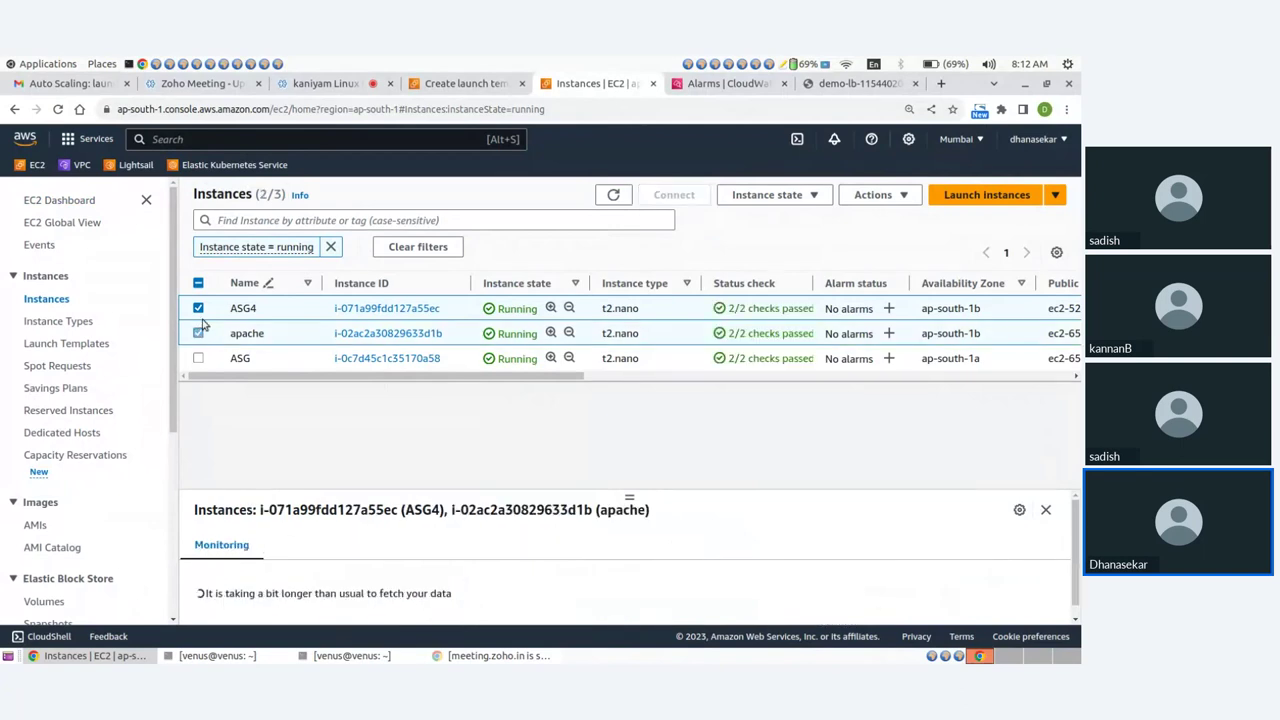
click(199, 308)
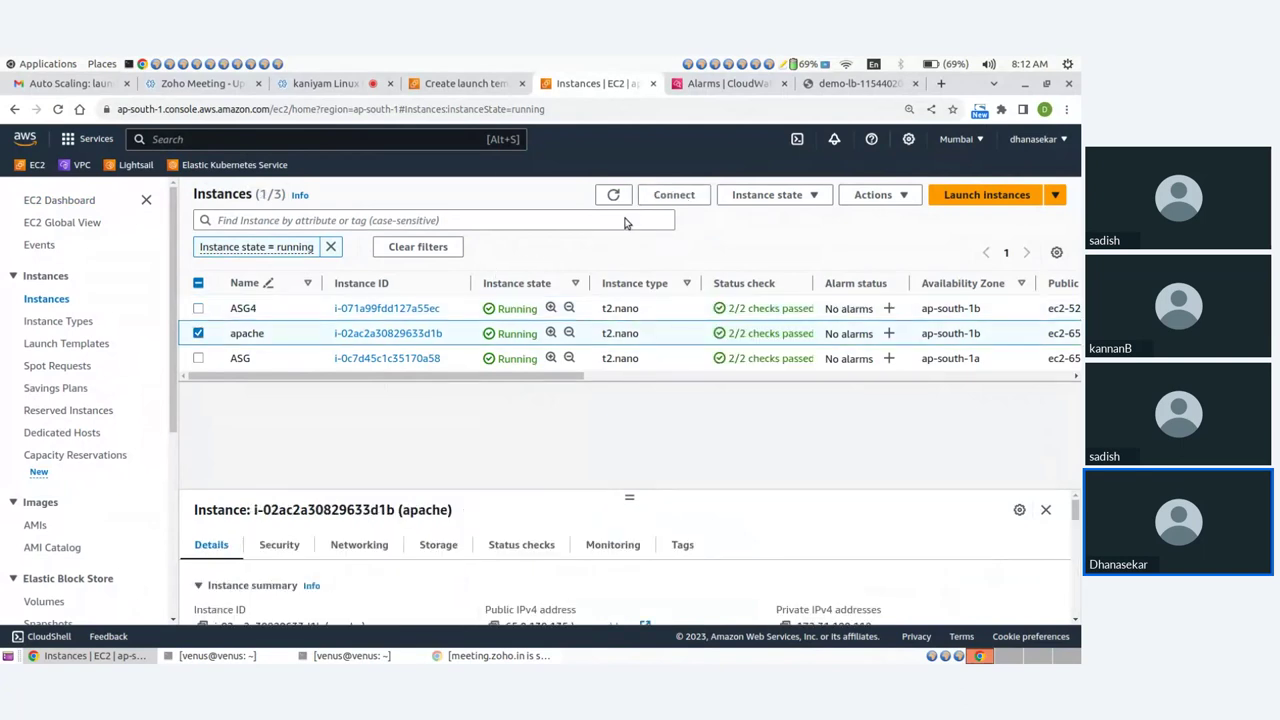
click(766, 196)
click(764, 217)
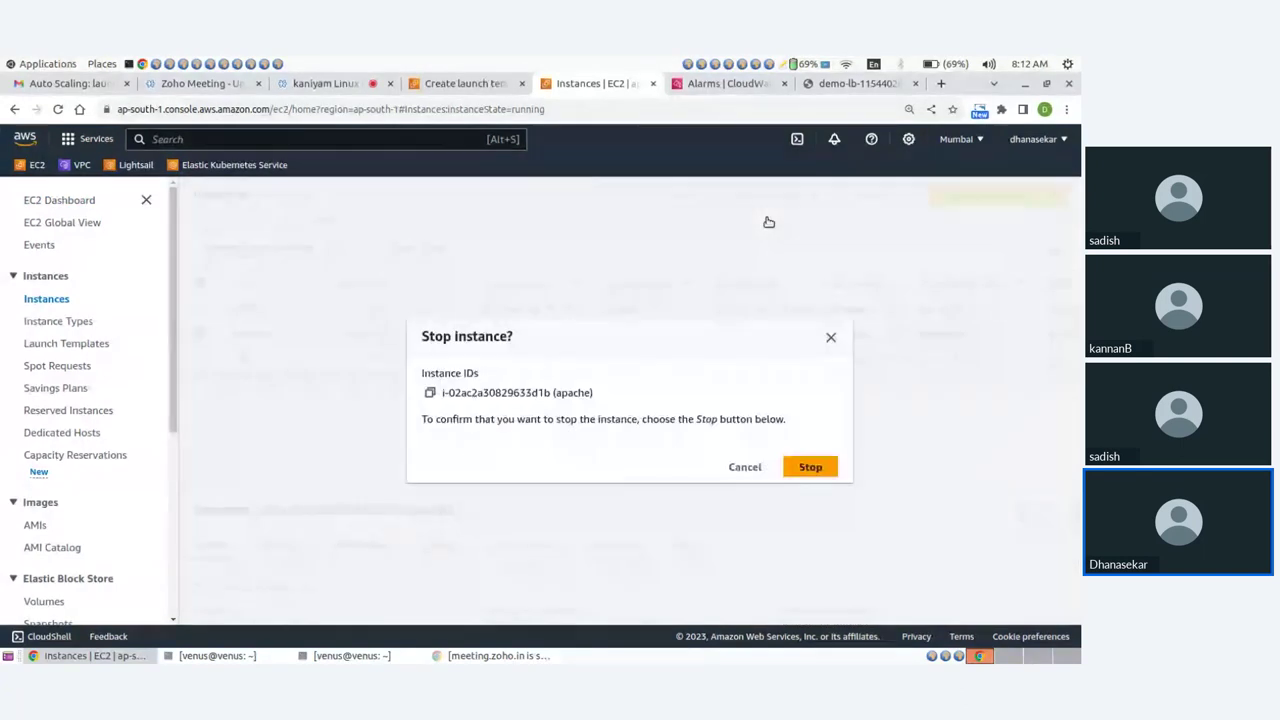
click(815, 467)
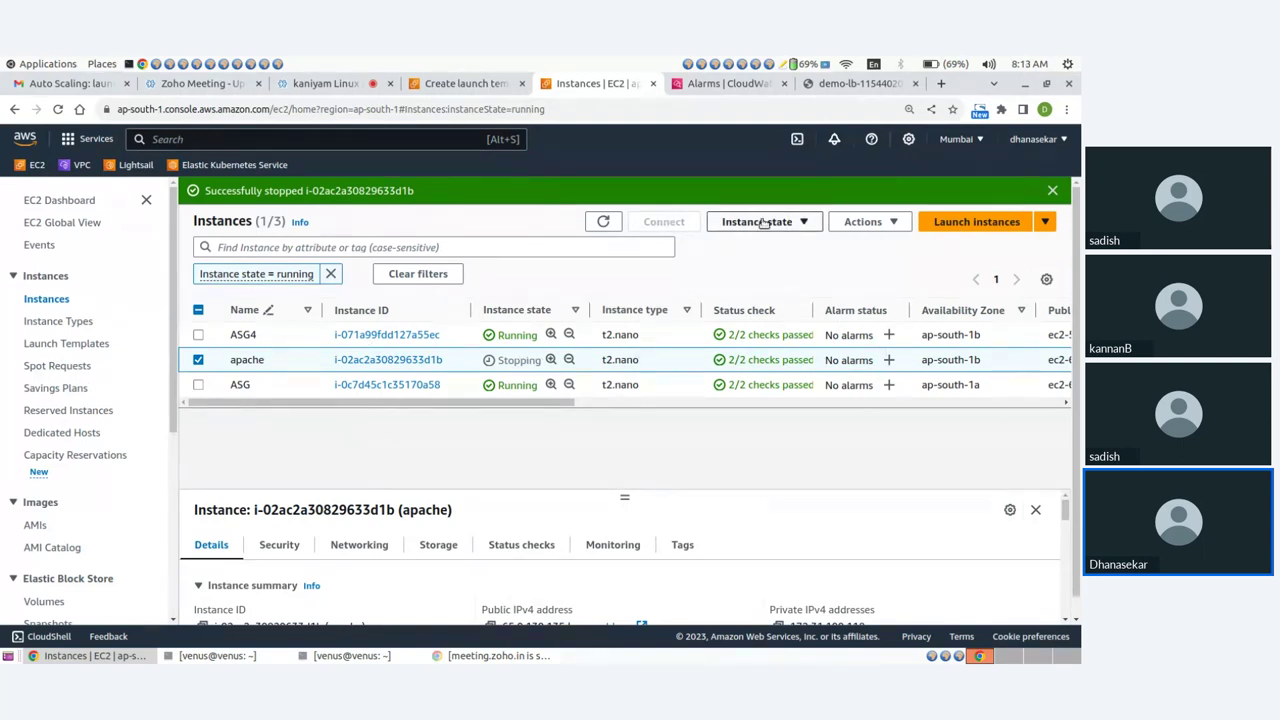
click(705, 84)
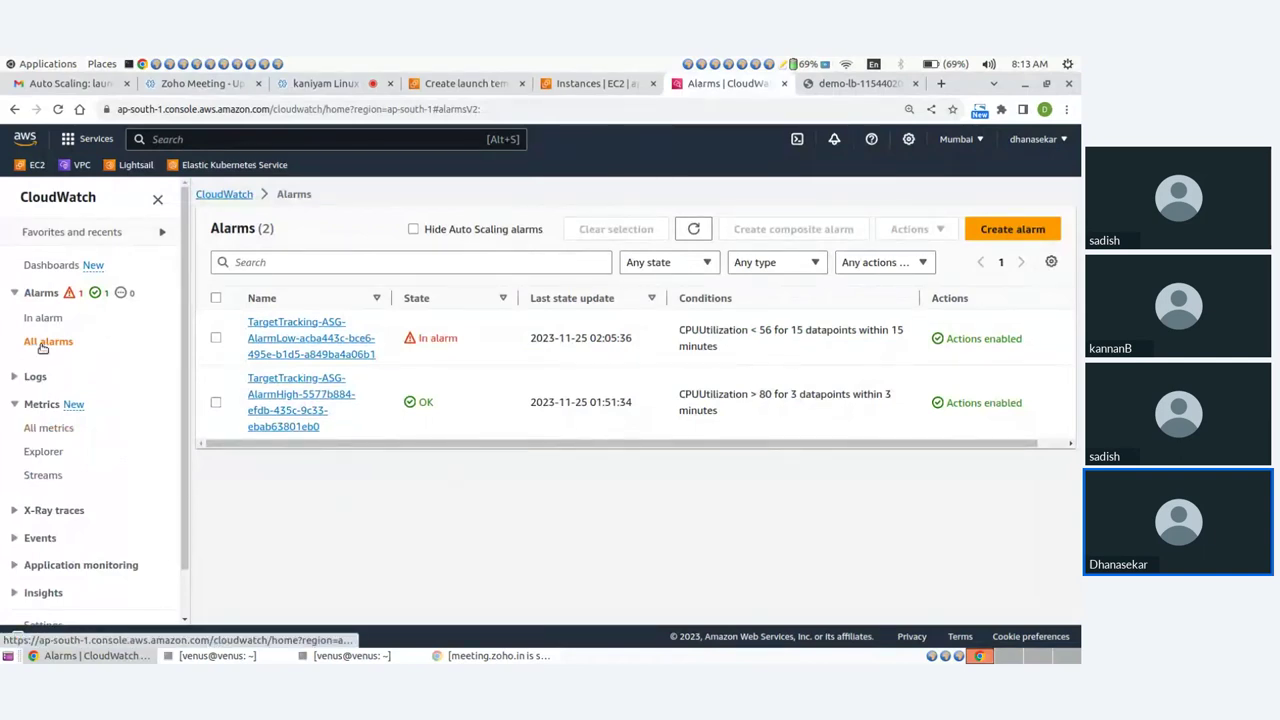
click(215, 338)
click(216, 404)
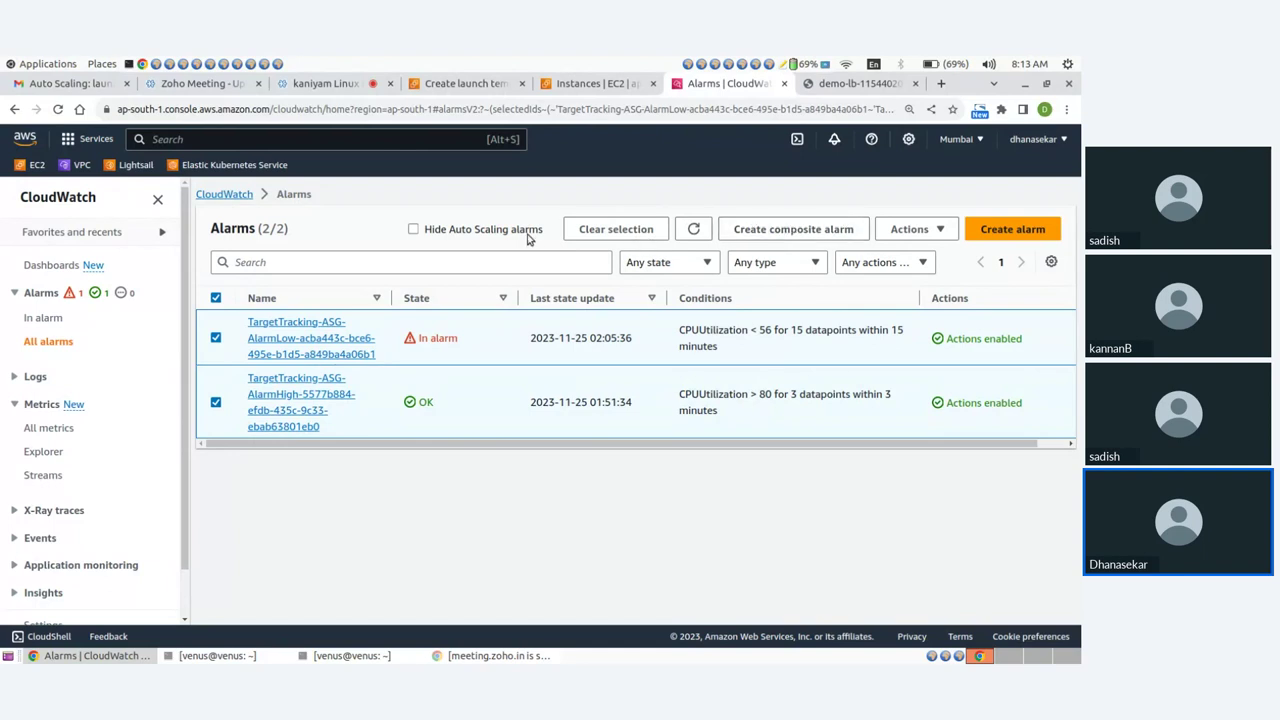
click(912, 229)
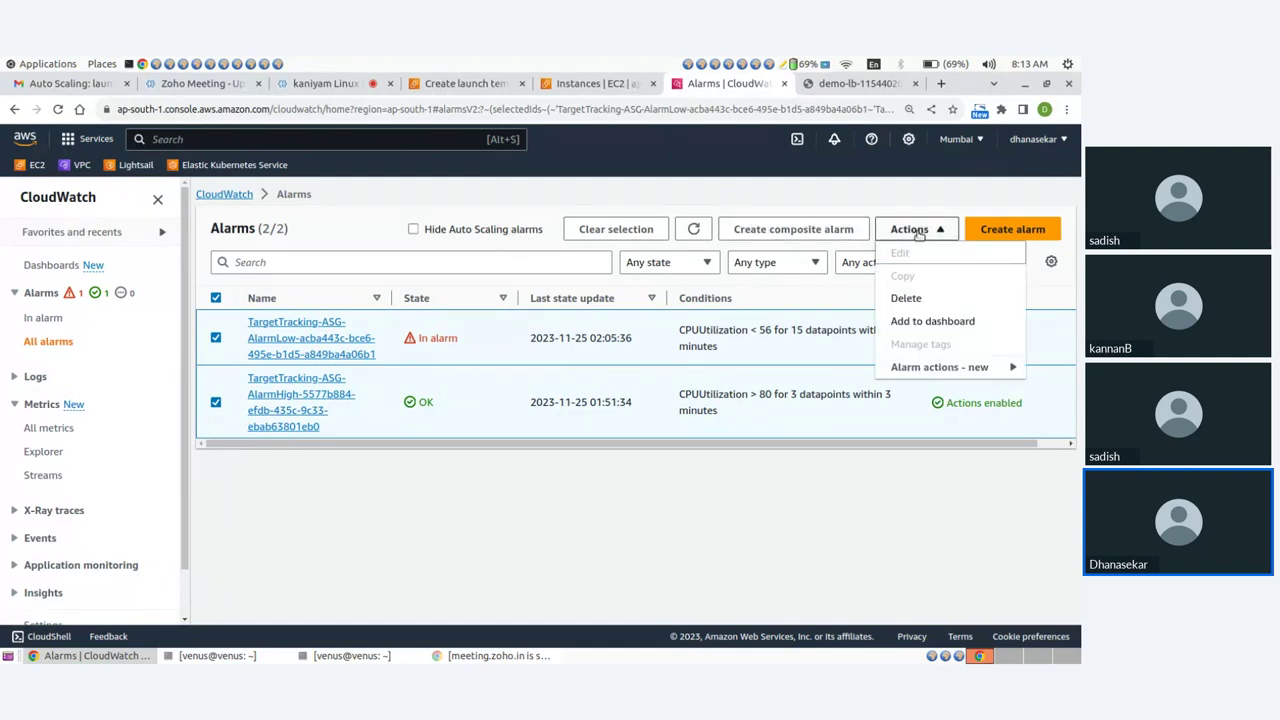
click(908, 298)
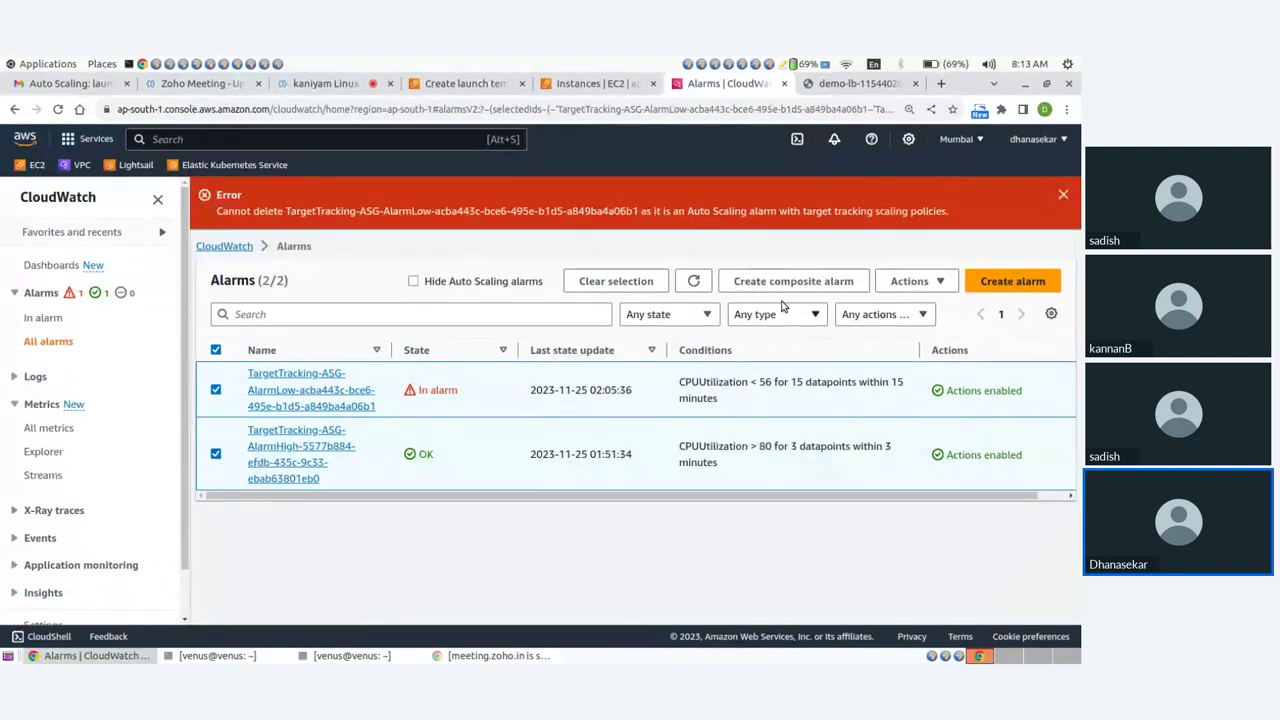
click(1064, 195)
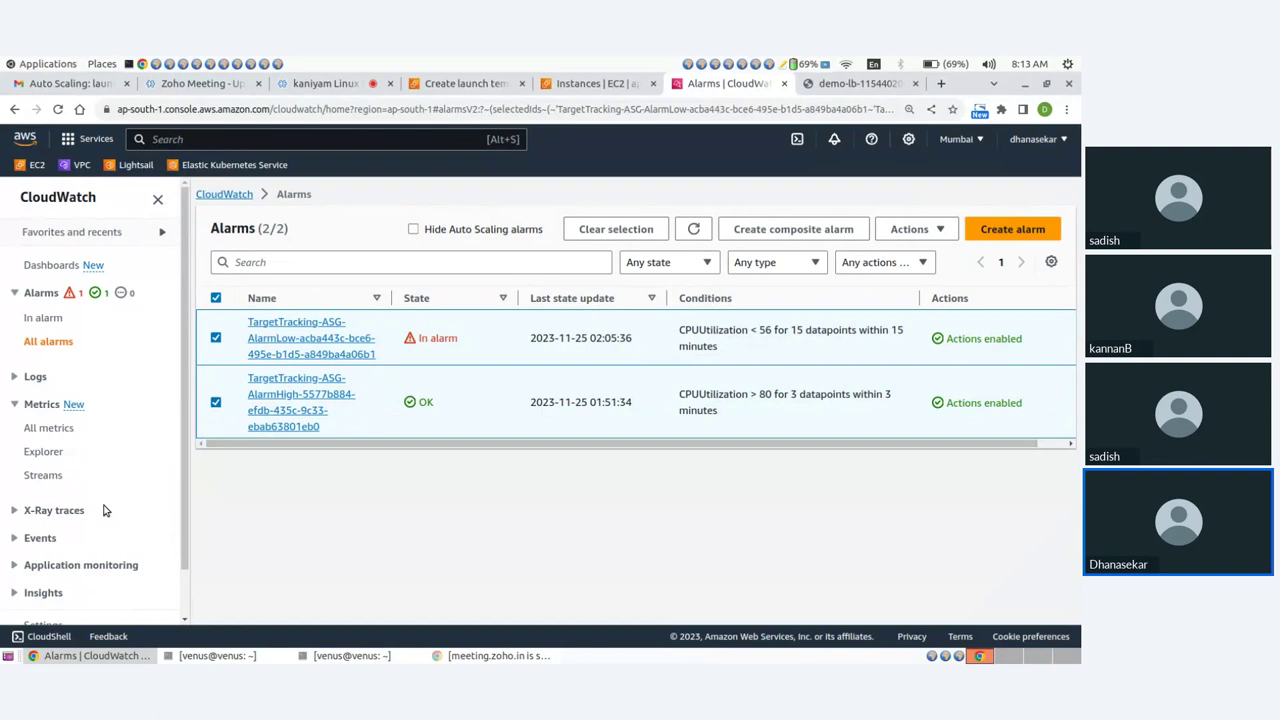
scroll(90, 540, down, 2)
Check the ASG group's status in the Auto Scaling groups list.
click(596, 83)
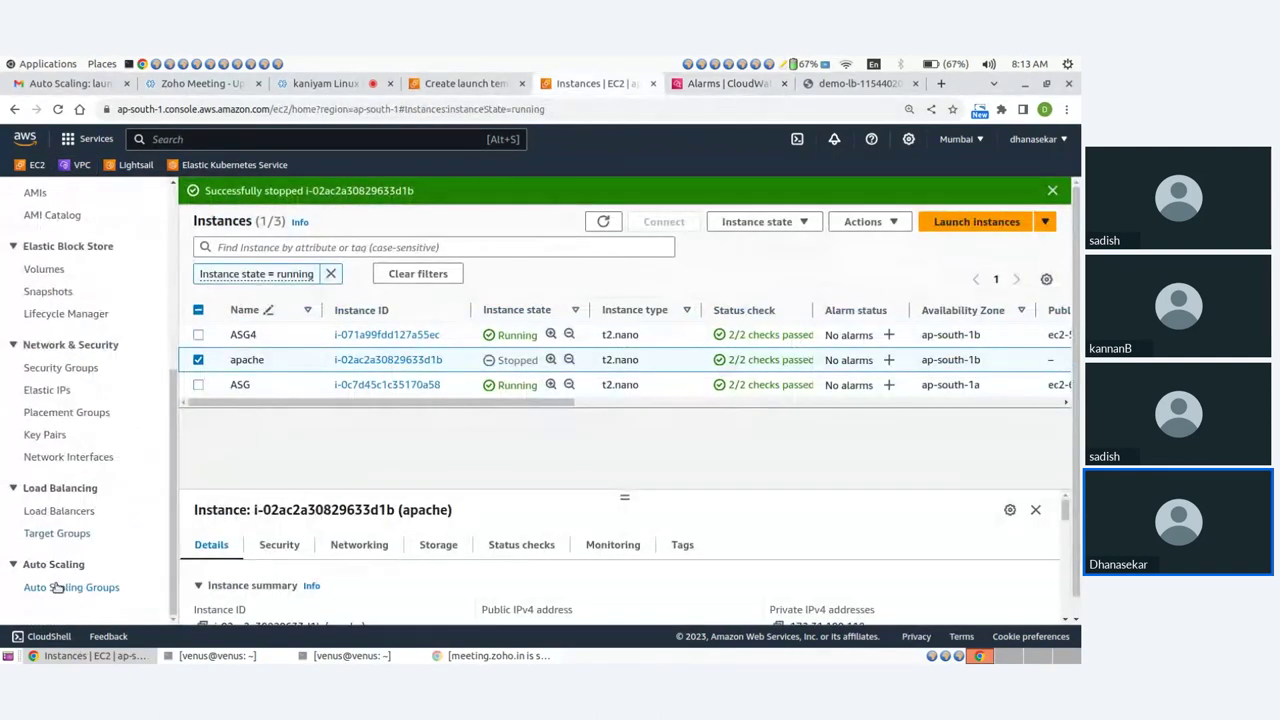
click(58, 589)
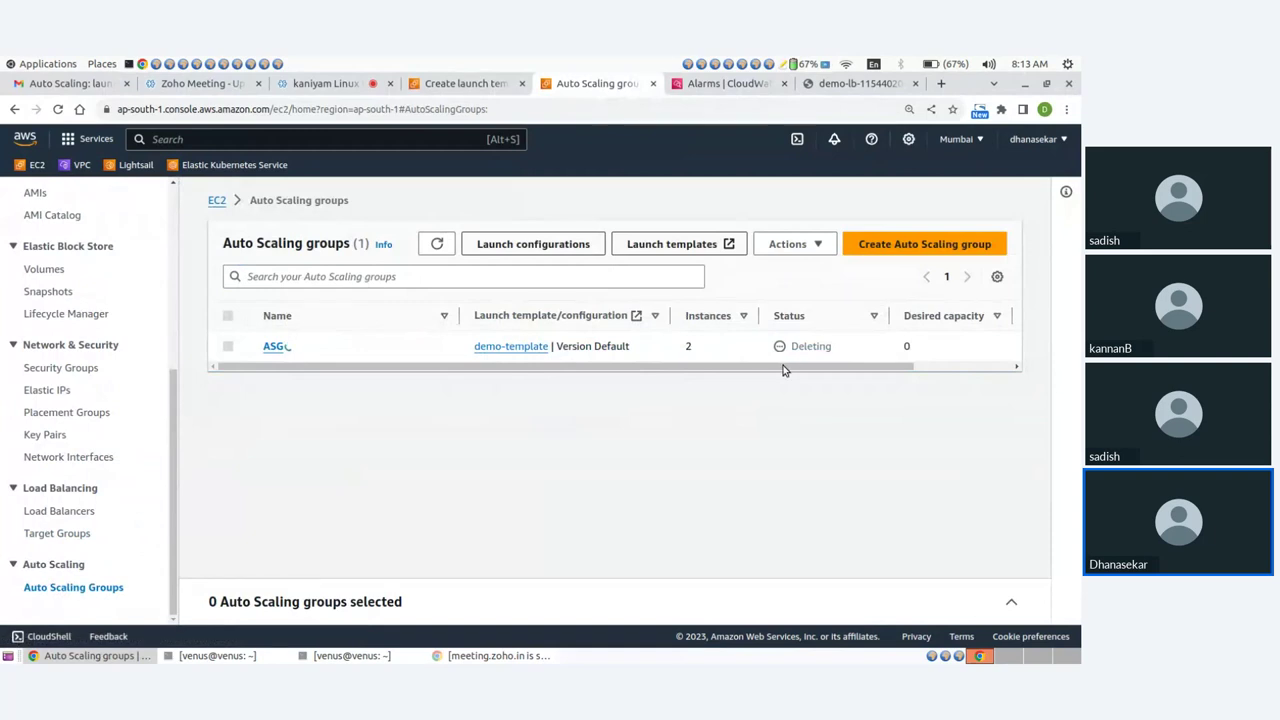
drag(783, 367, 871, 367)
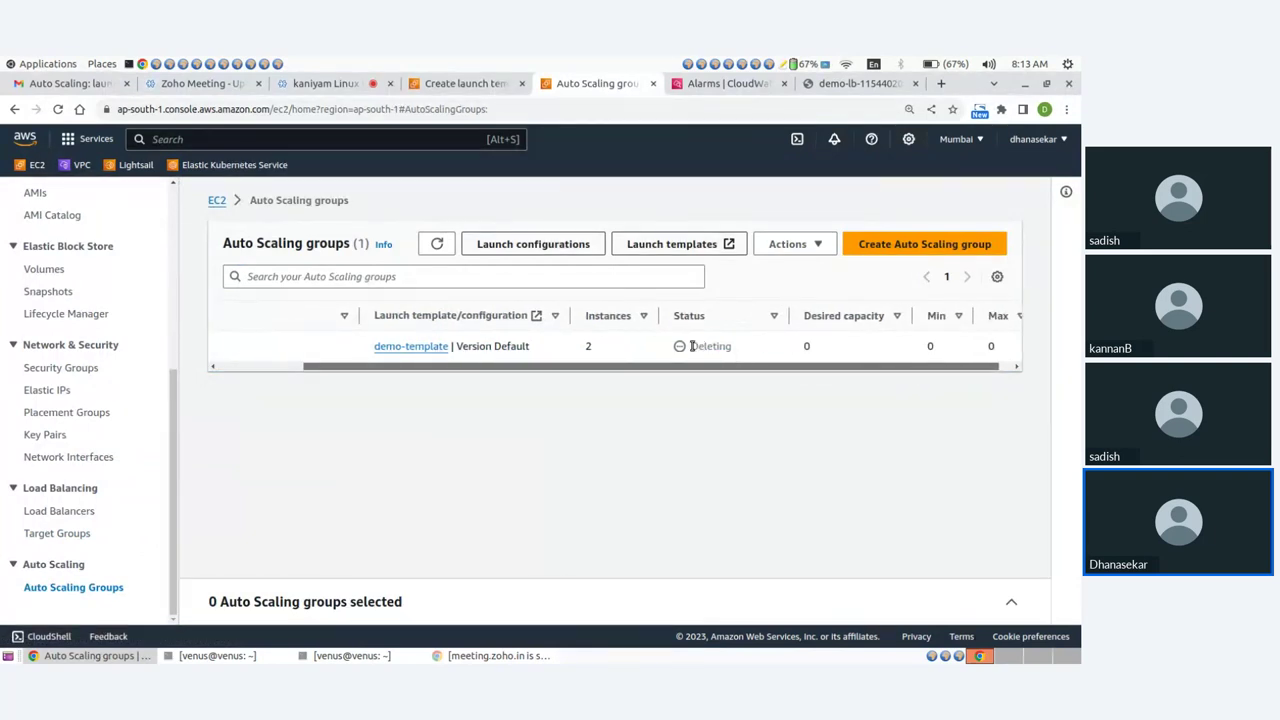
drag(690, 346, 740, 349)
drag(644, 370, 380, 378)
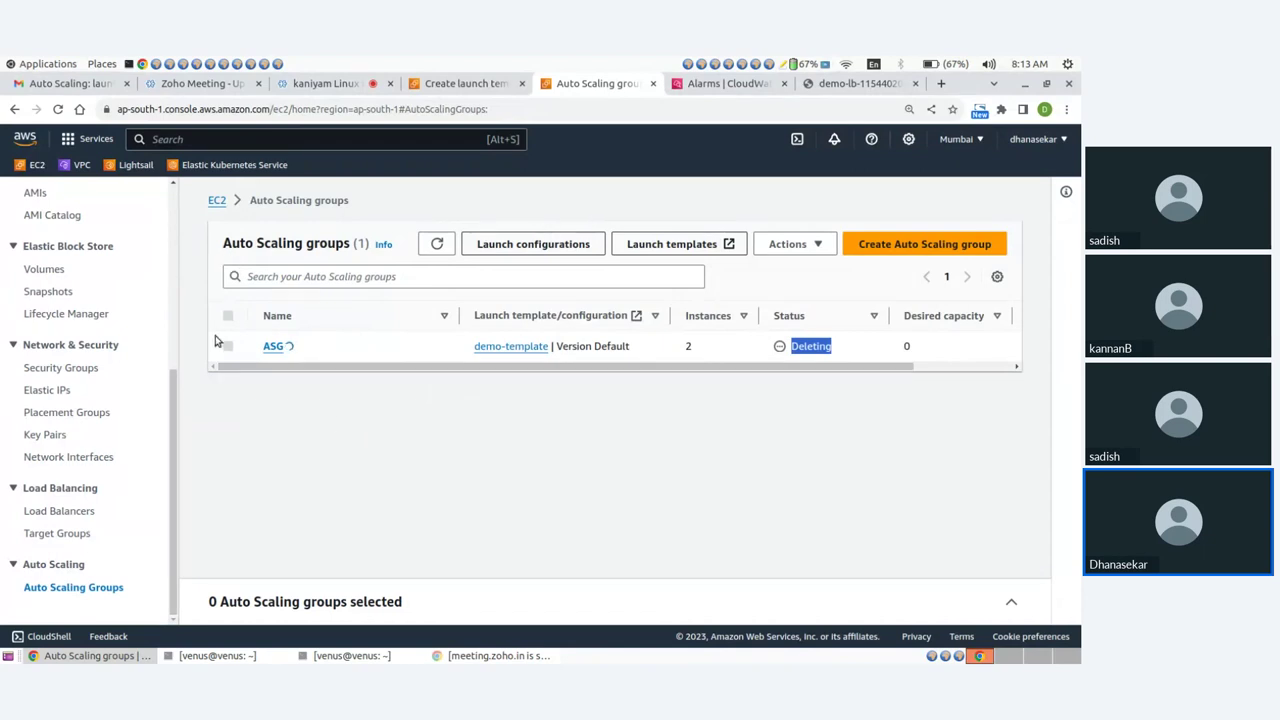
scroll(70, 205, up, 3)
Terminate the stopped apache instance and confirm ASG is still Deleting.
click(57, 202)
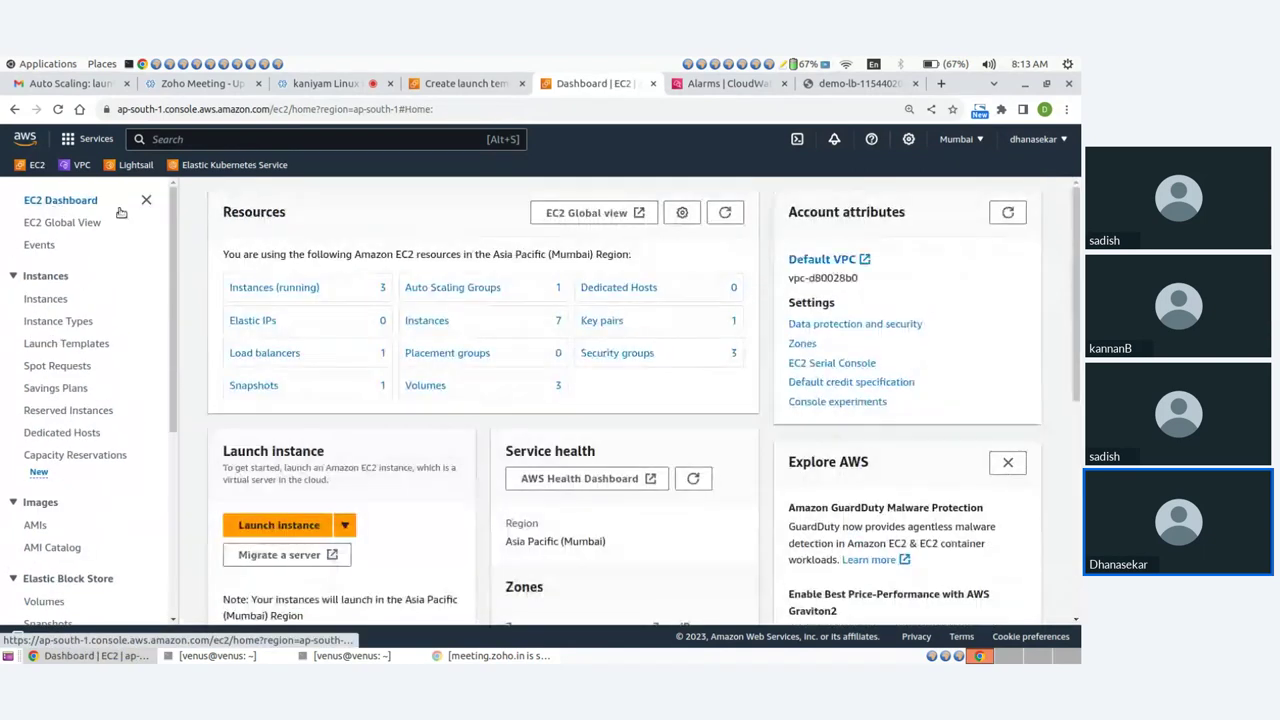
click(295, 290)
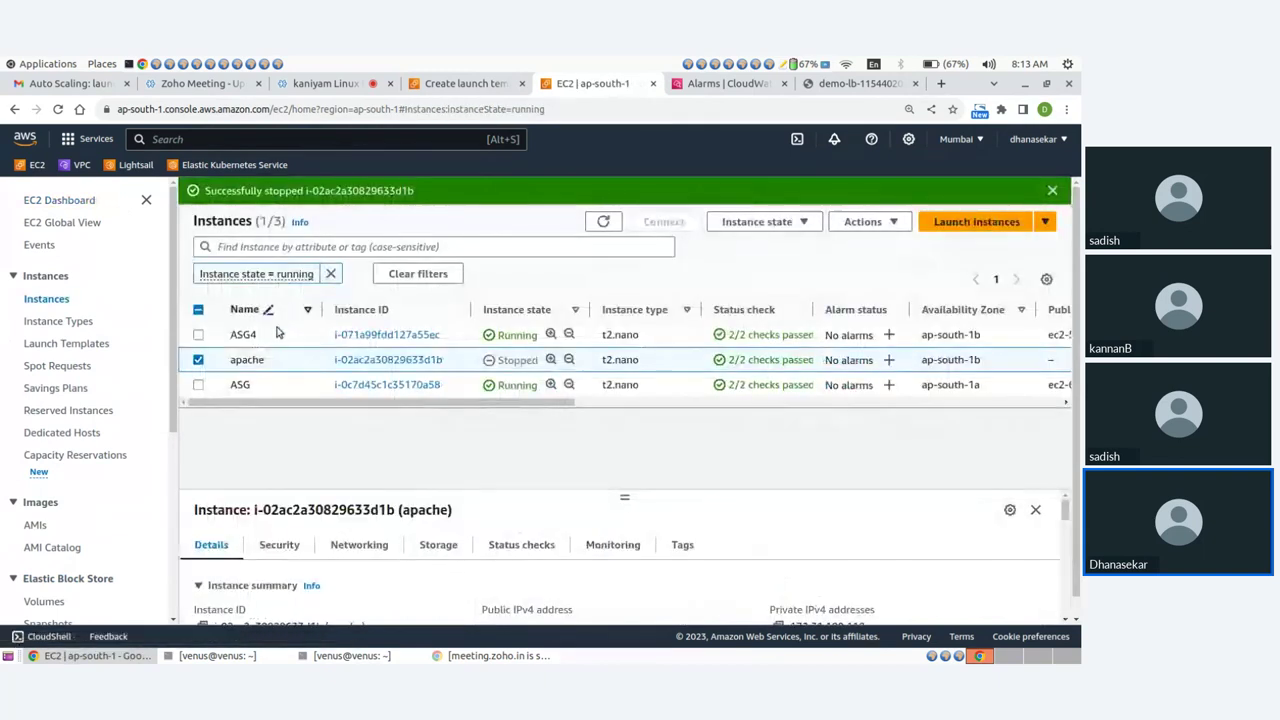
click(752, 221)
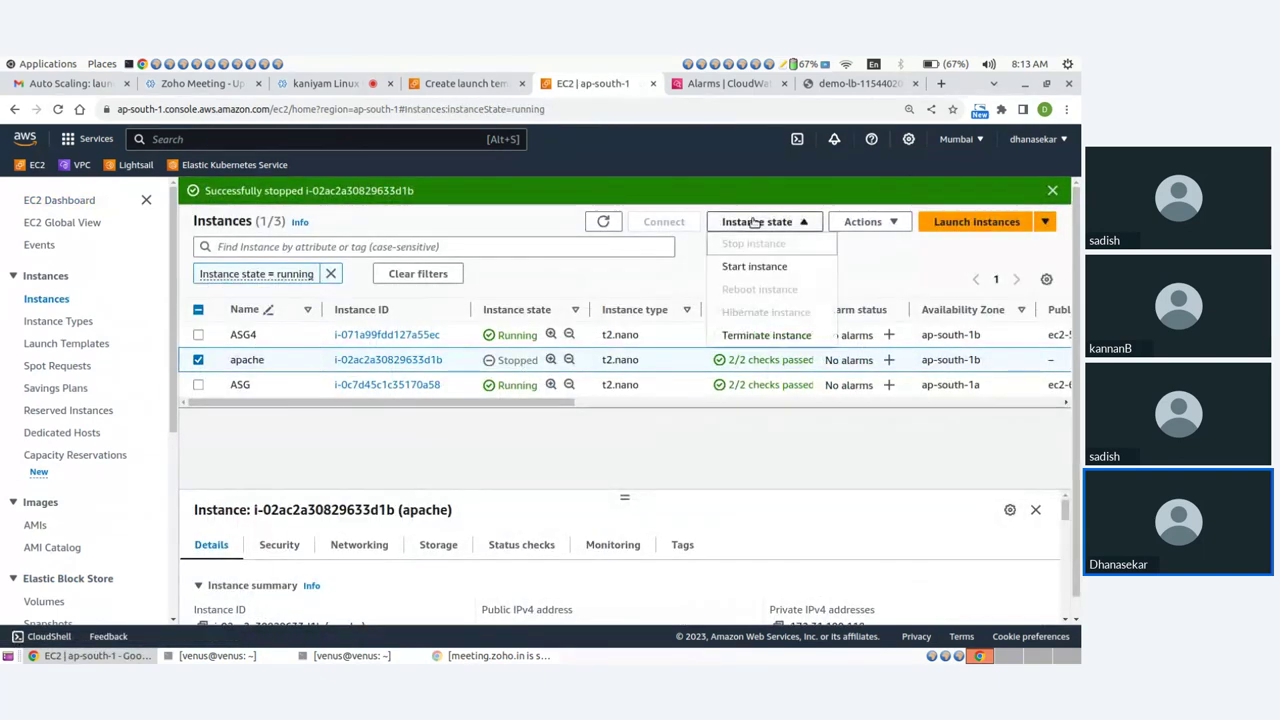
click(762, 335)
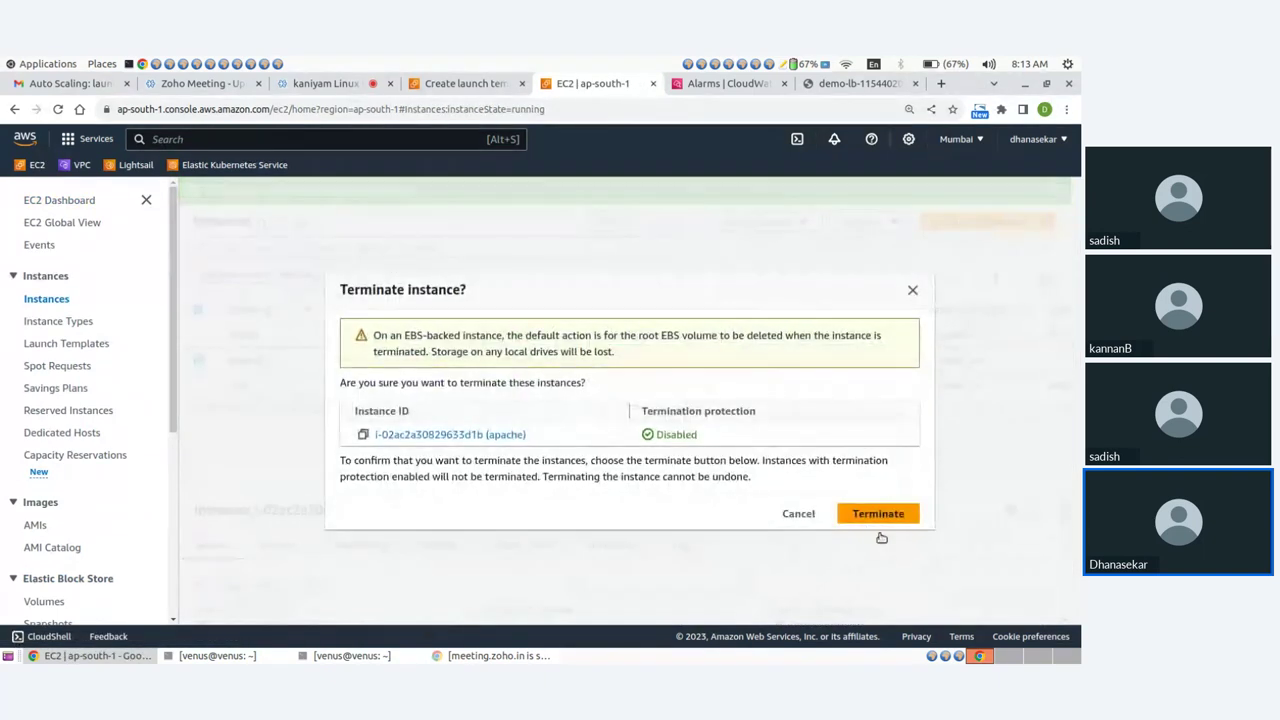
click(876, 515)
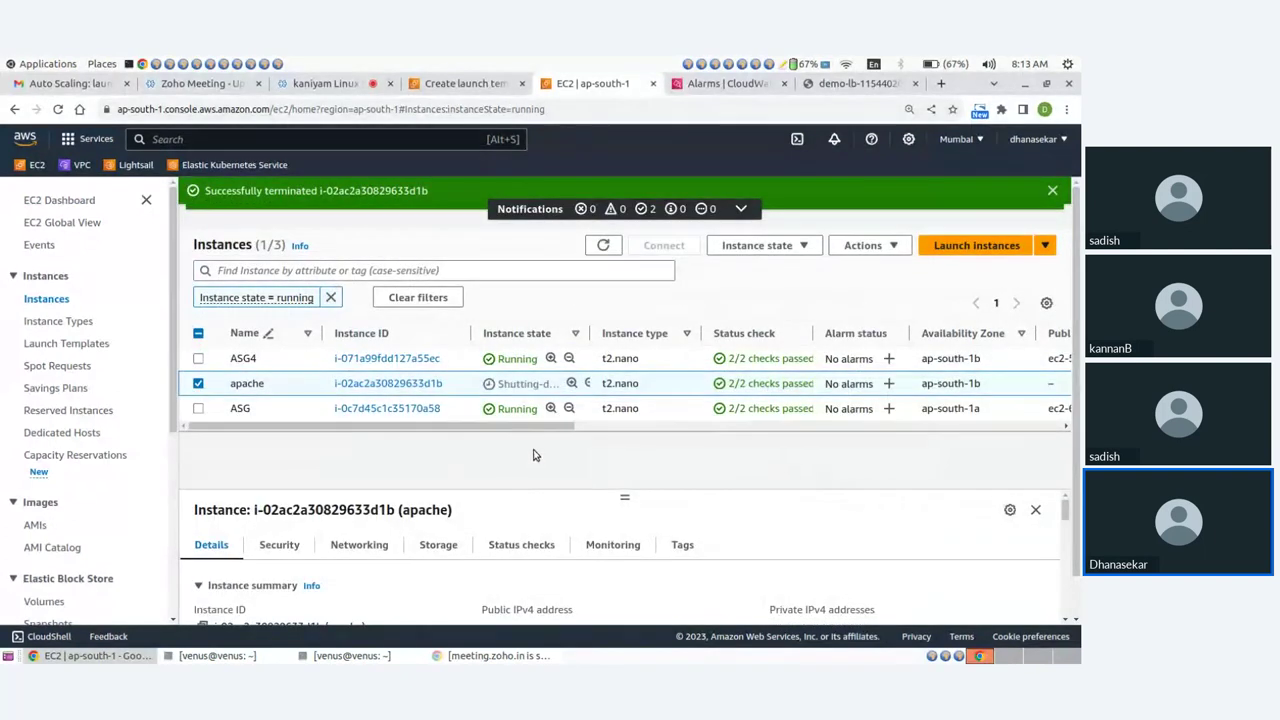
scroll(84, 495, down, 5)
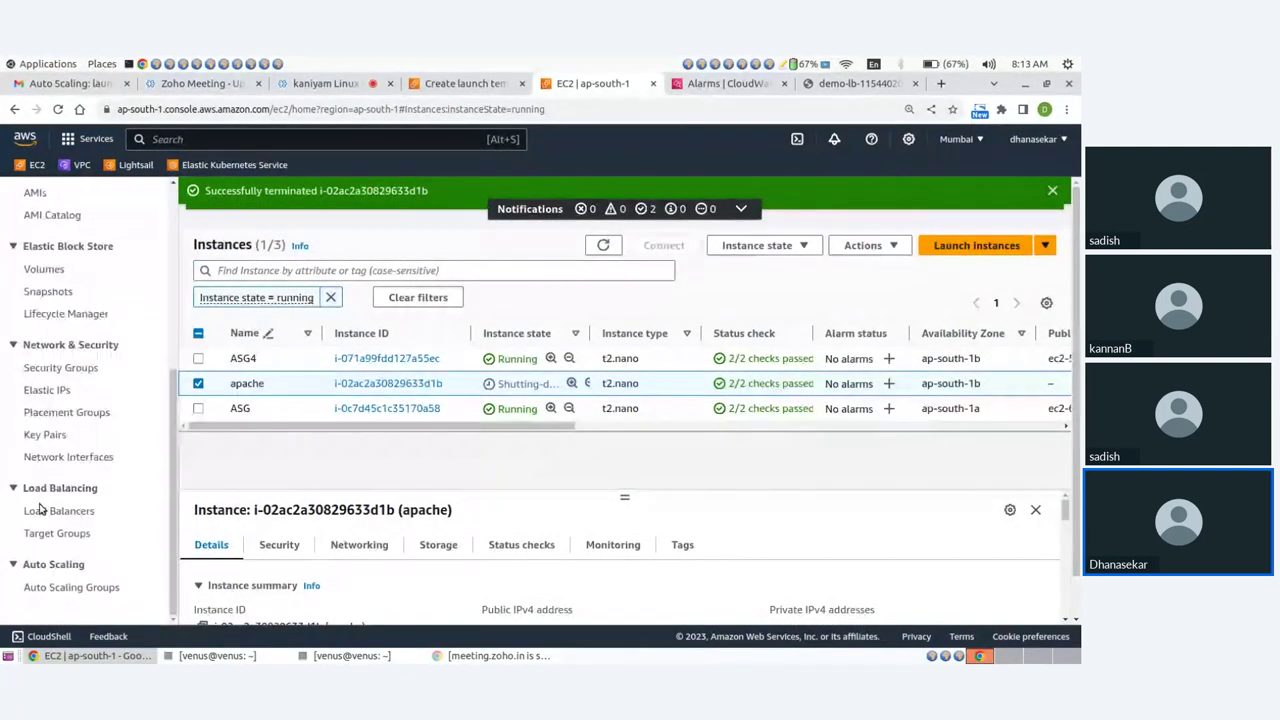
click(44, 589)
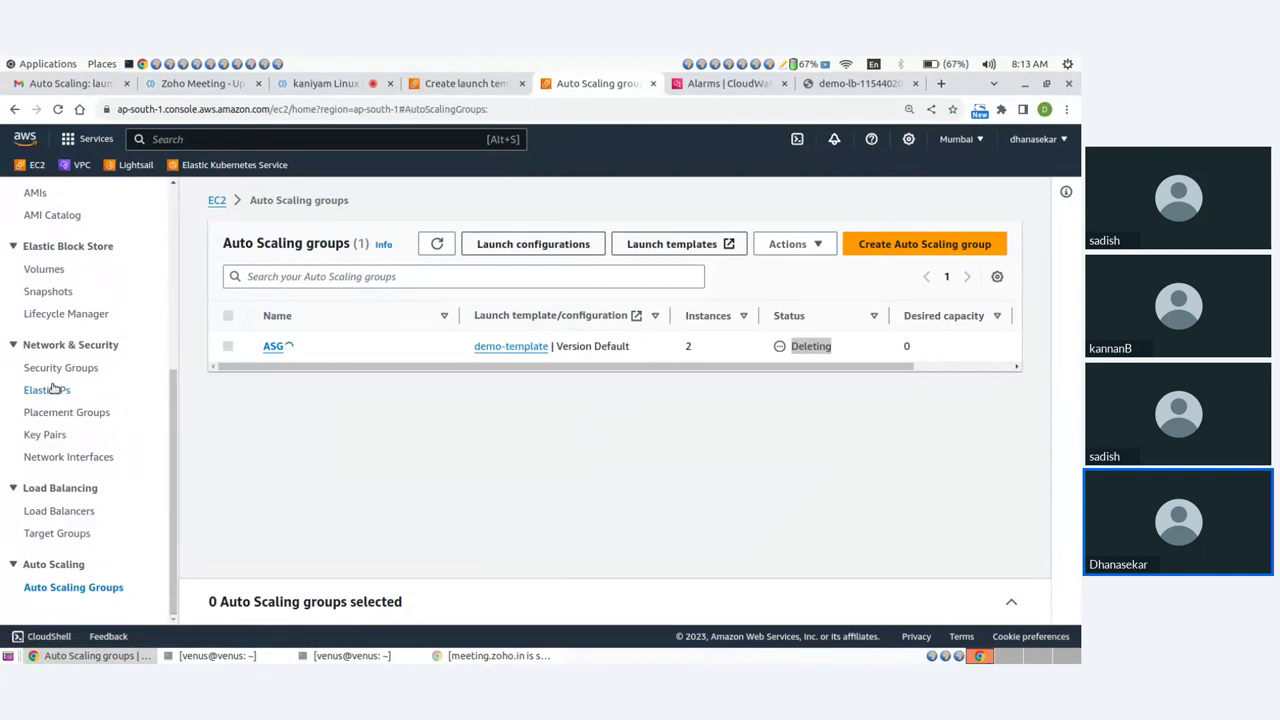
Attempt to delete the demo-tg target group from the Target Groups list.
click(71, 537)
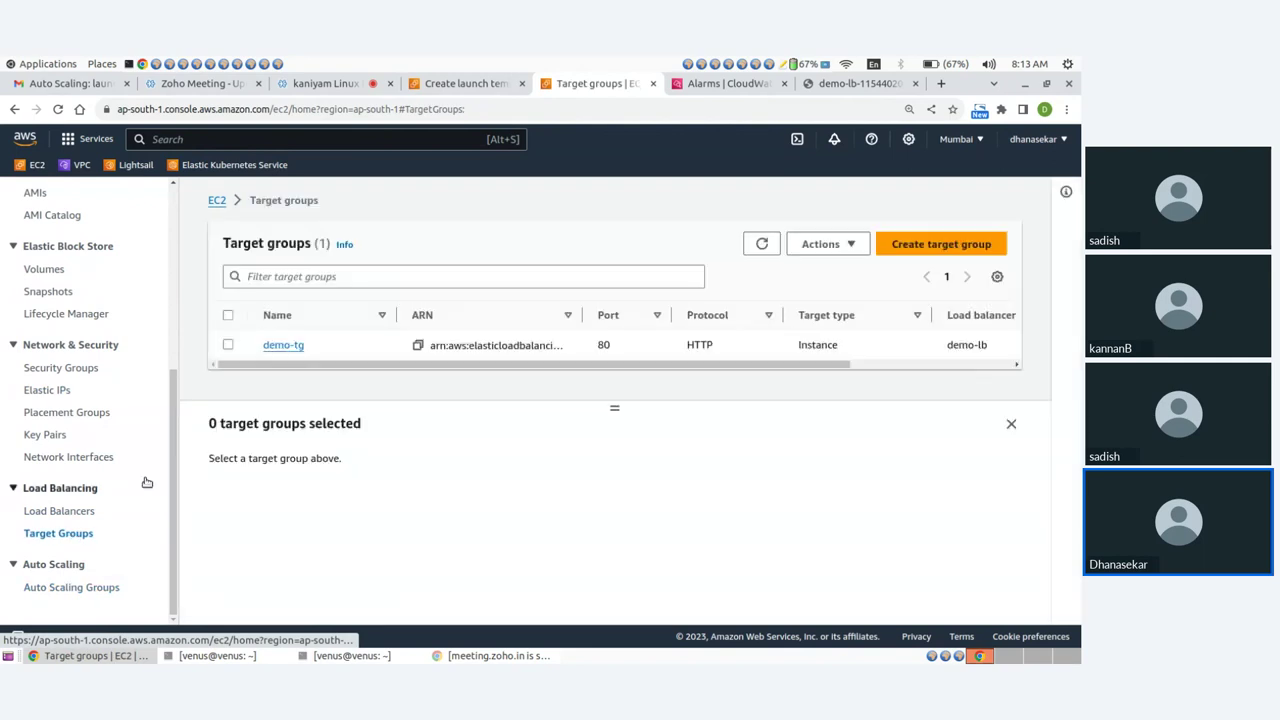
click(228, 345)
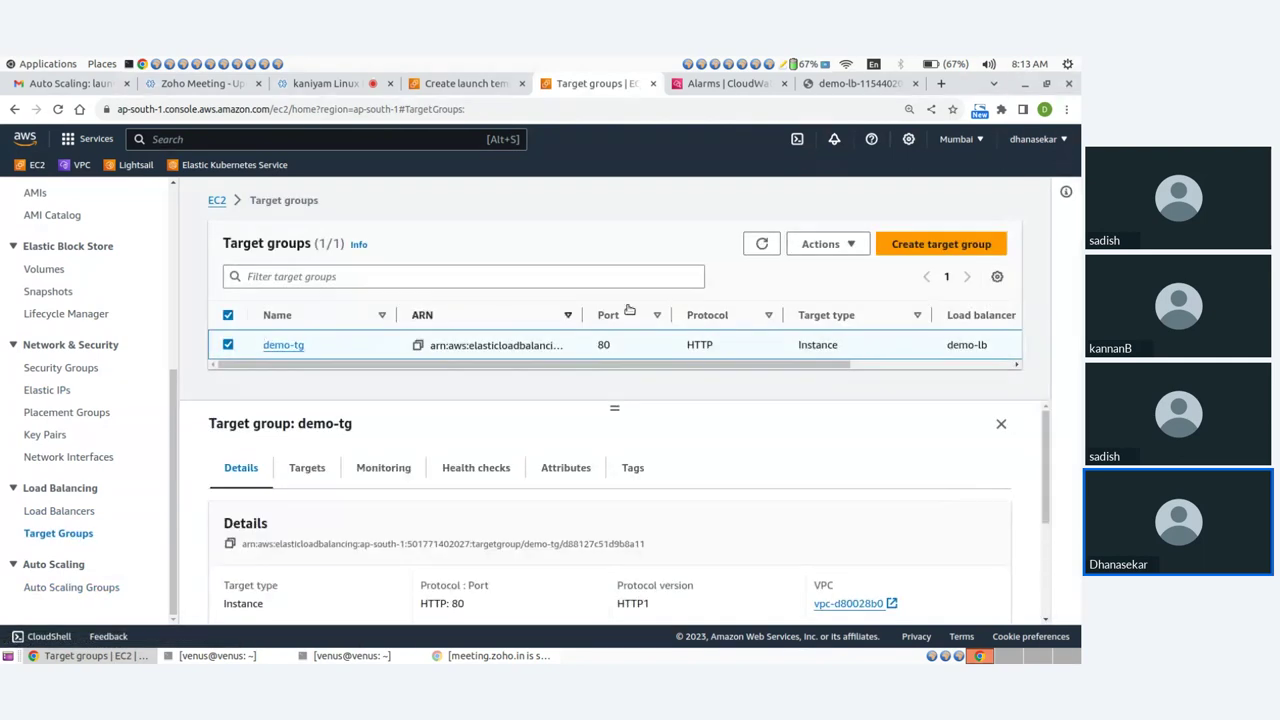
click(828, 246)
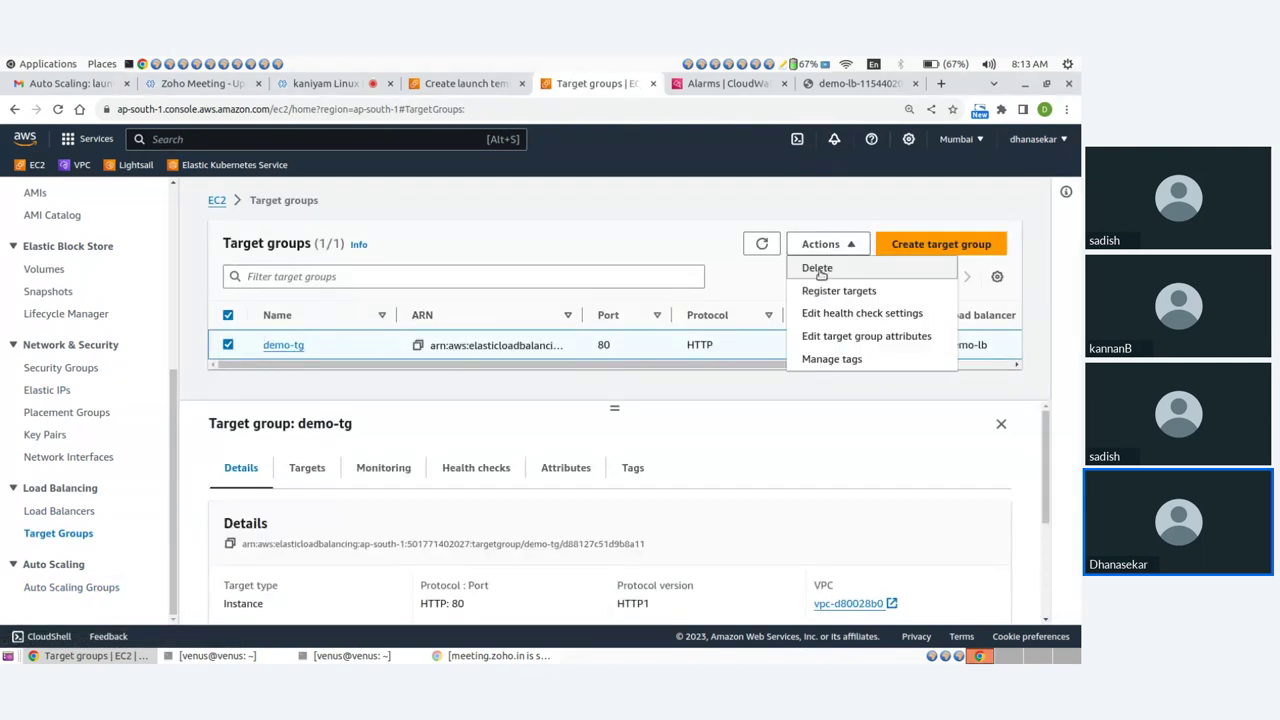
click(817, 268)
click(790, 506)
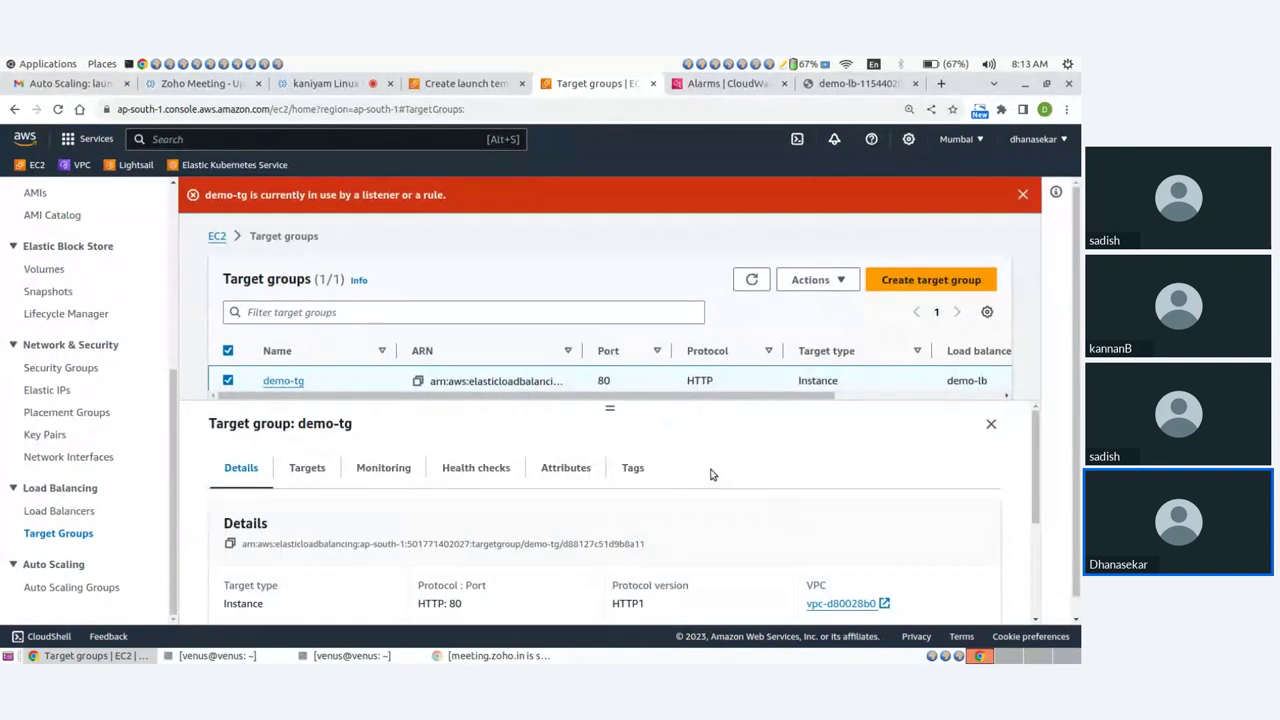
Dismiss the target-group-in-use error and bring up the delete actions for demo-lb.
click(1022, 194)
click(70, 512)
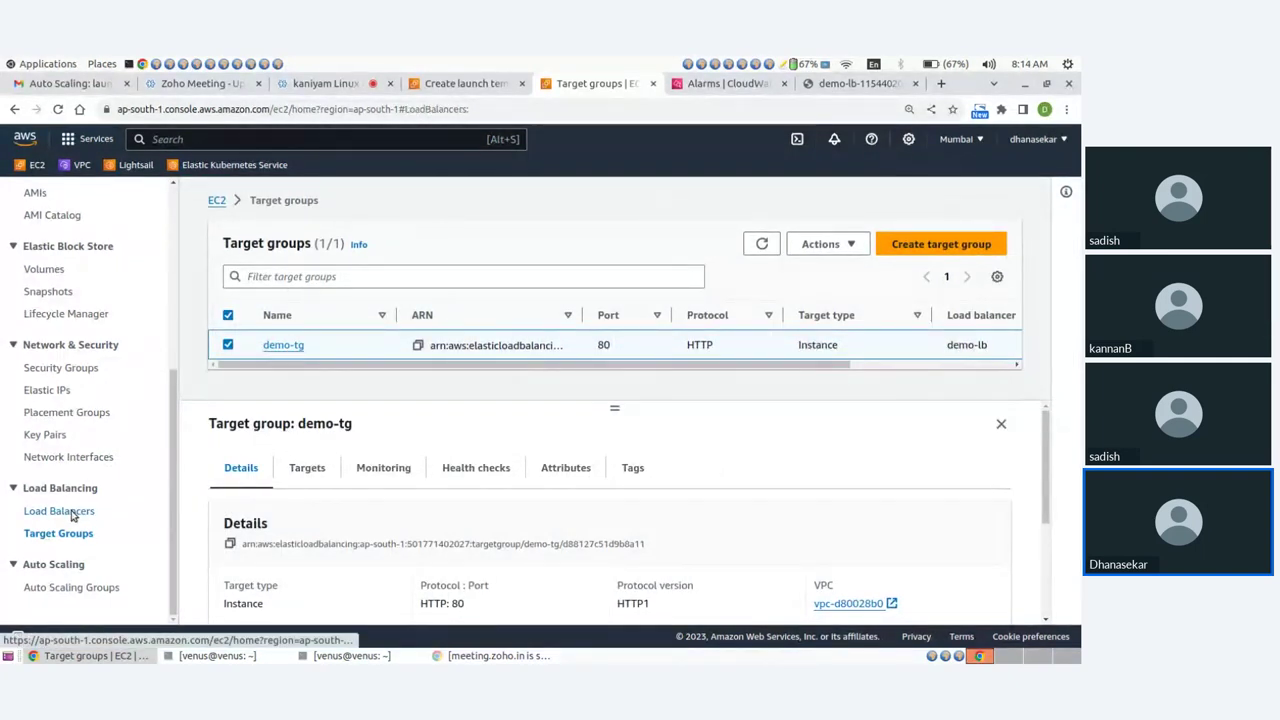
click(822, 244)
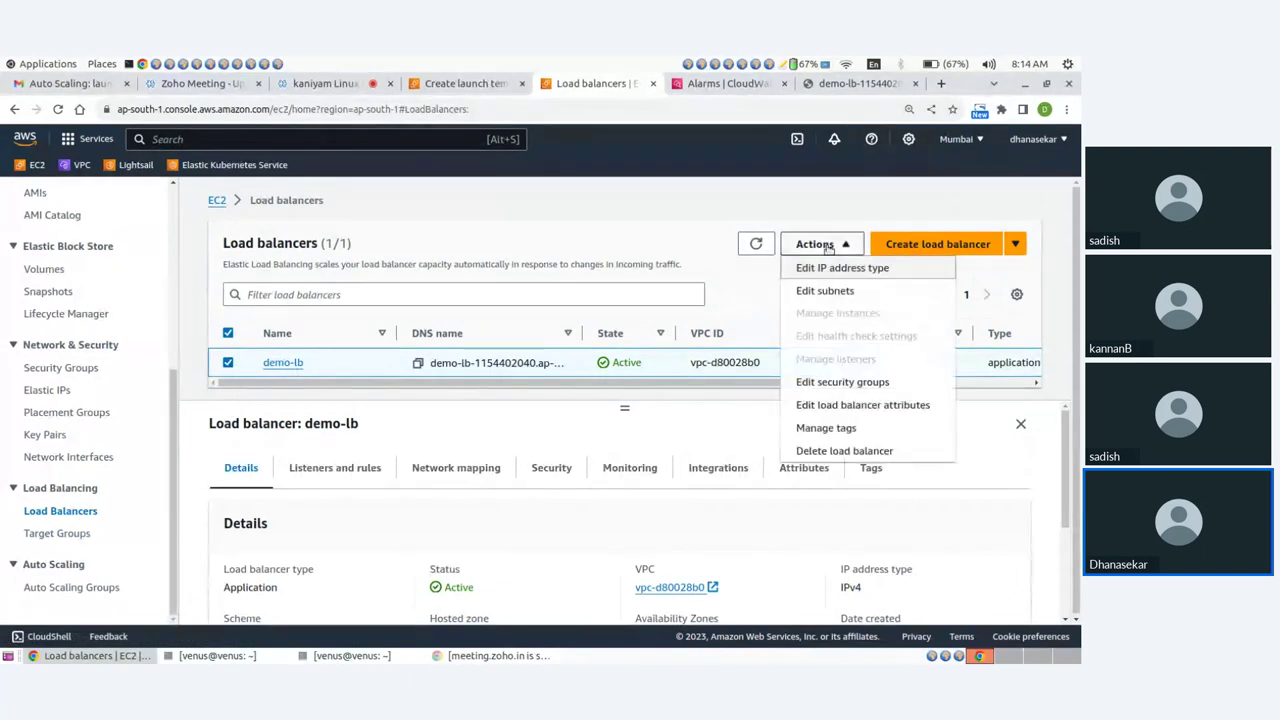
Permanently delete the demo-lb load balancer by entering 'confirm' in the dialog.
click(822, 451)
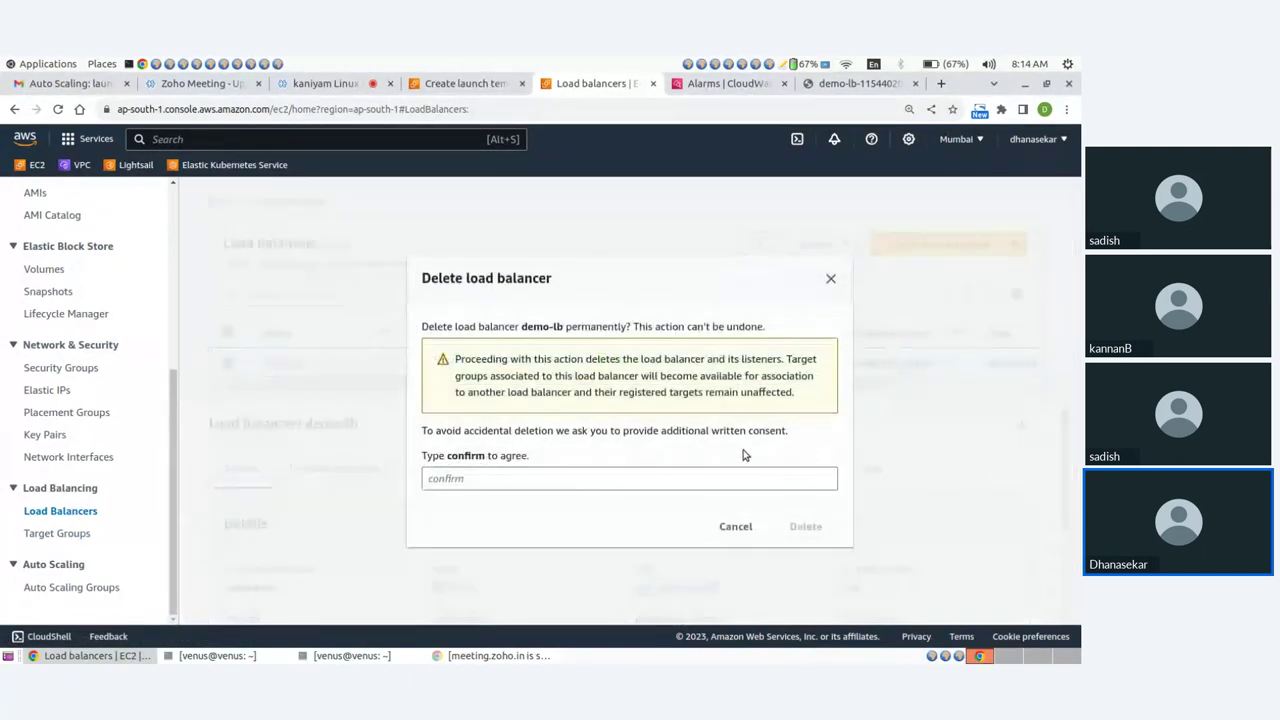
click(522, 477)
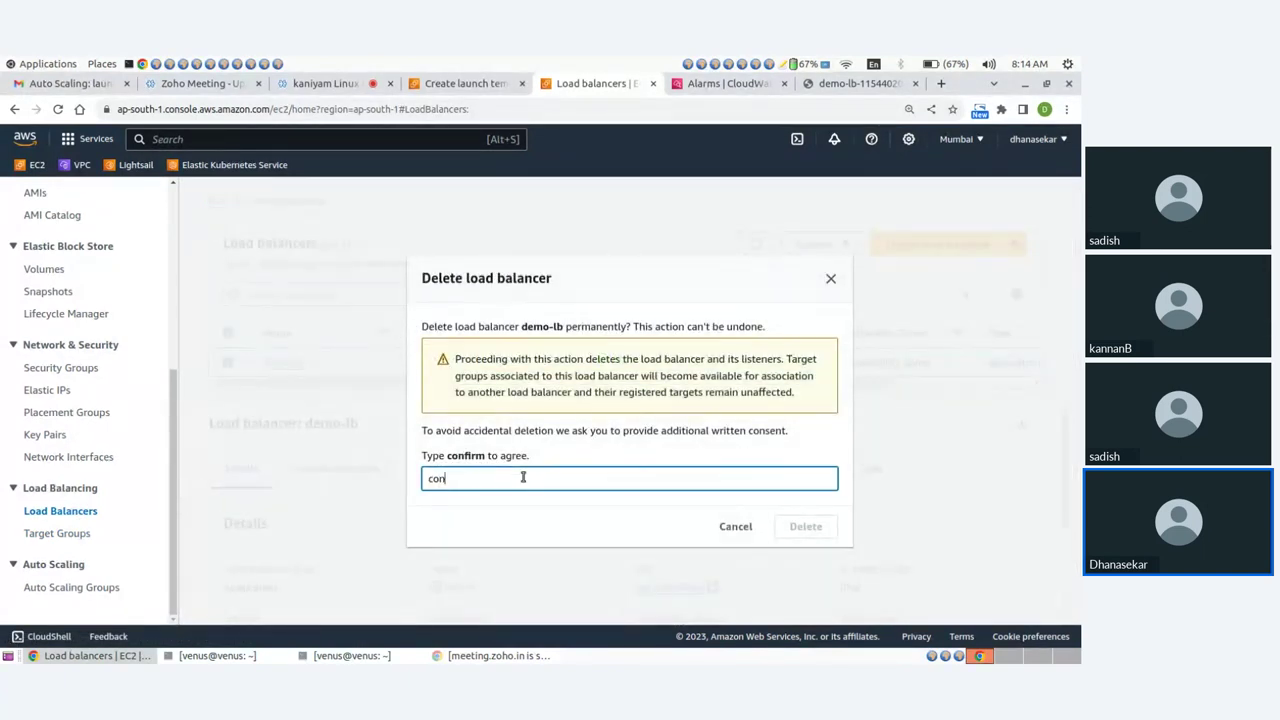
text(confirm)
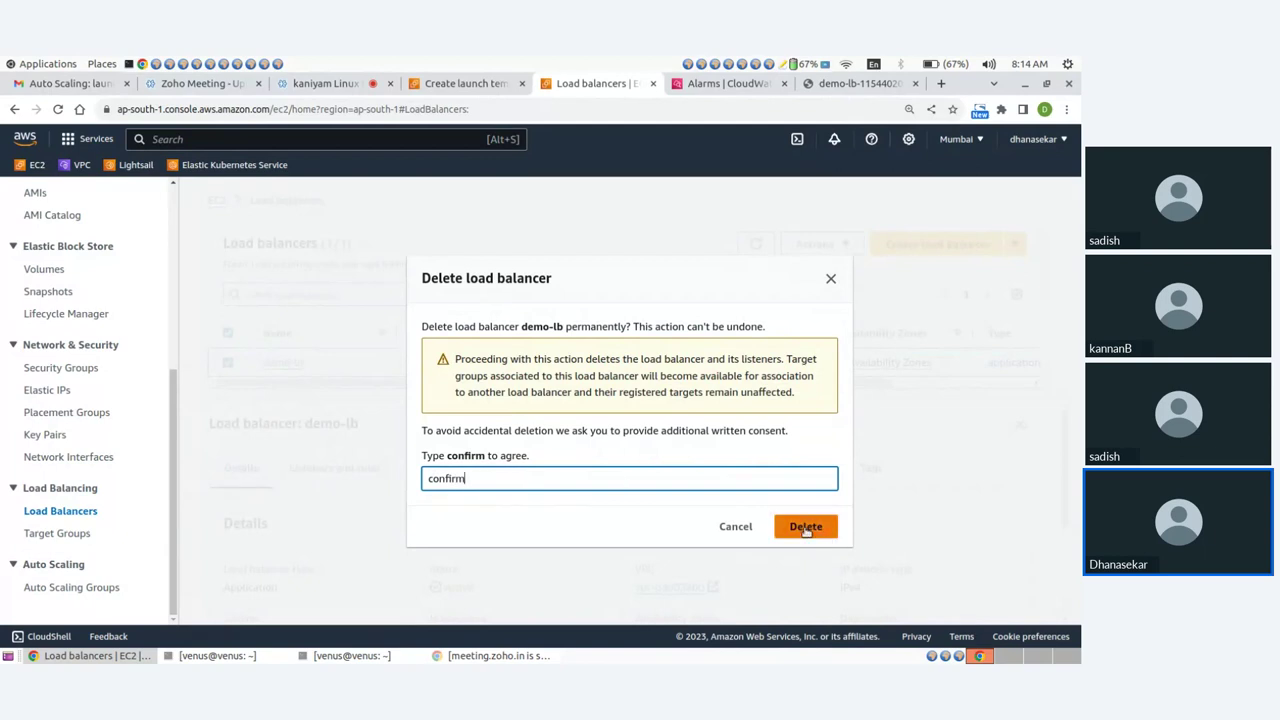
click(806, 530)
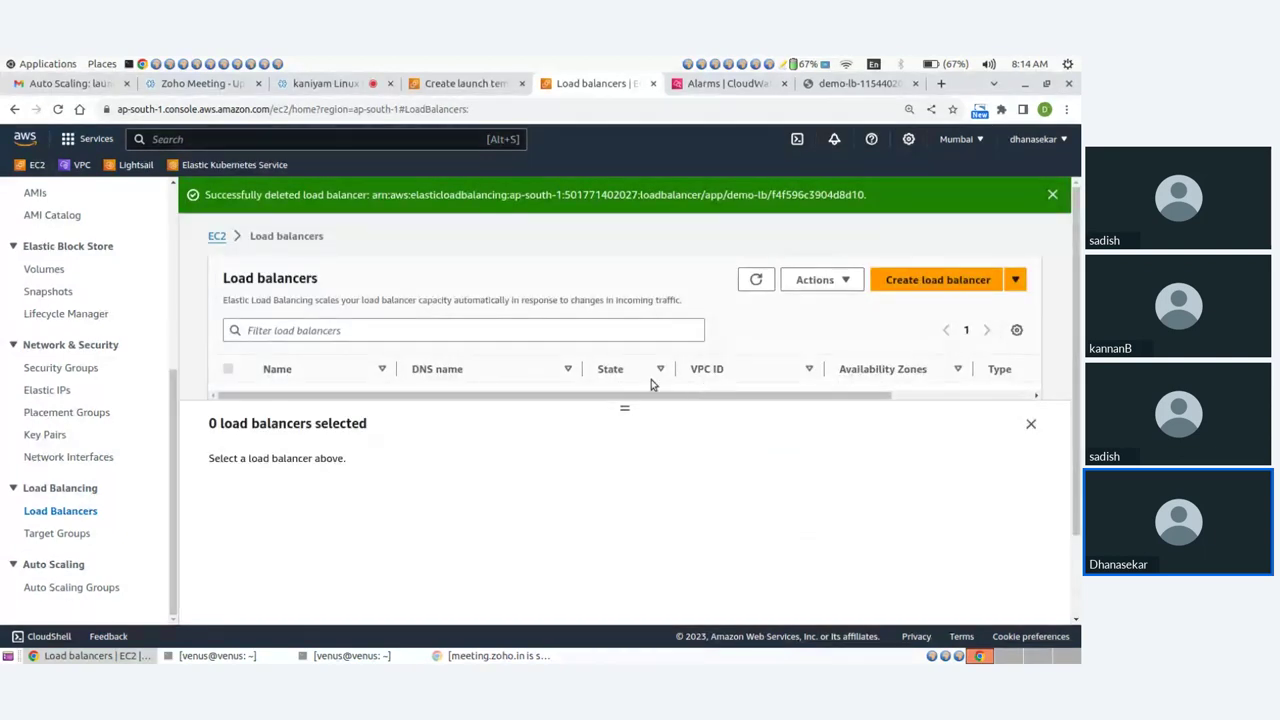
Retry deleting demo-tg and dismiss the repeated in-use error.
click(80, 532)
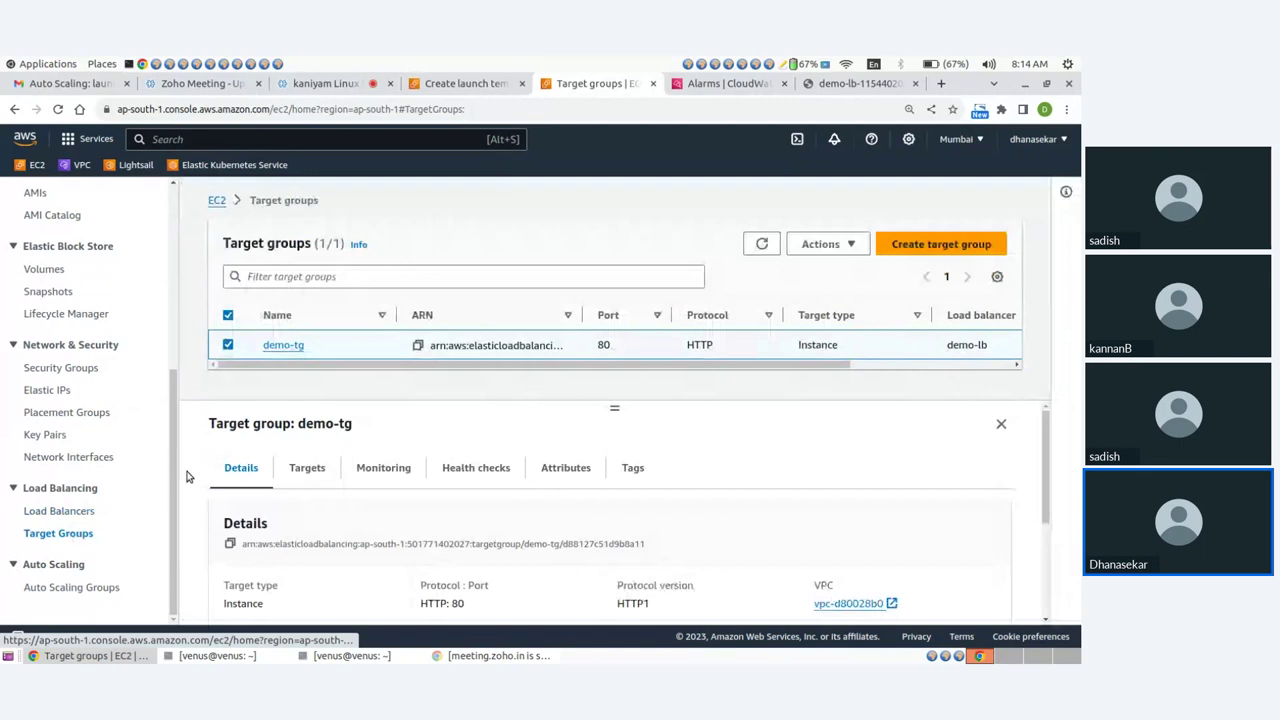
click(822, 245)
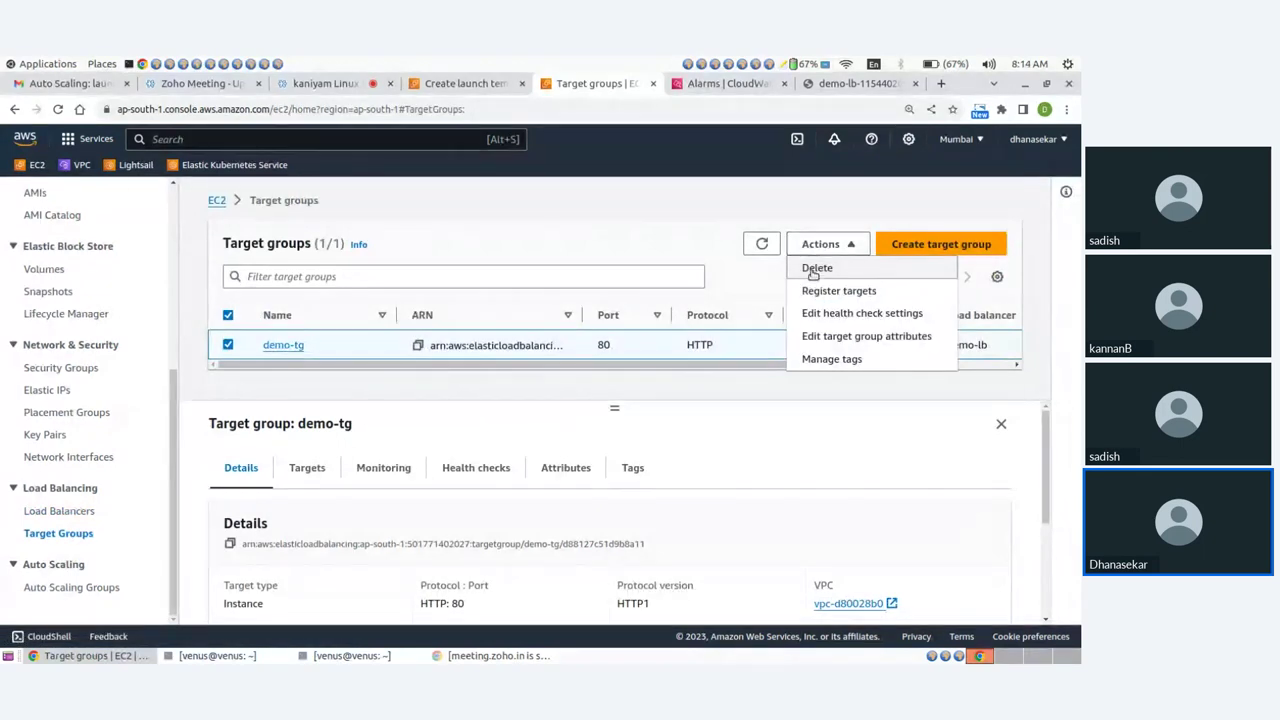
click(812, 266)
click(786, 510)
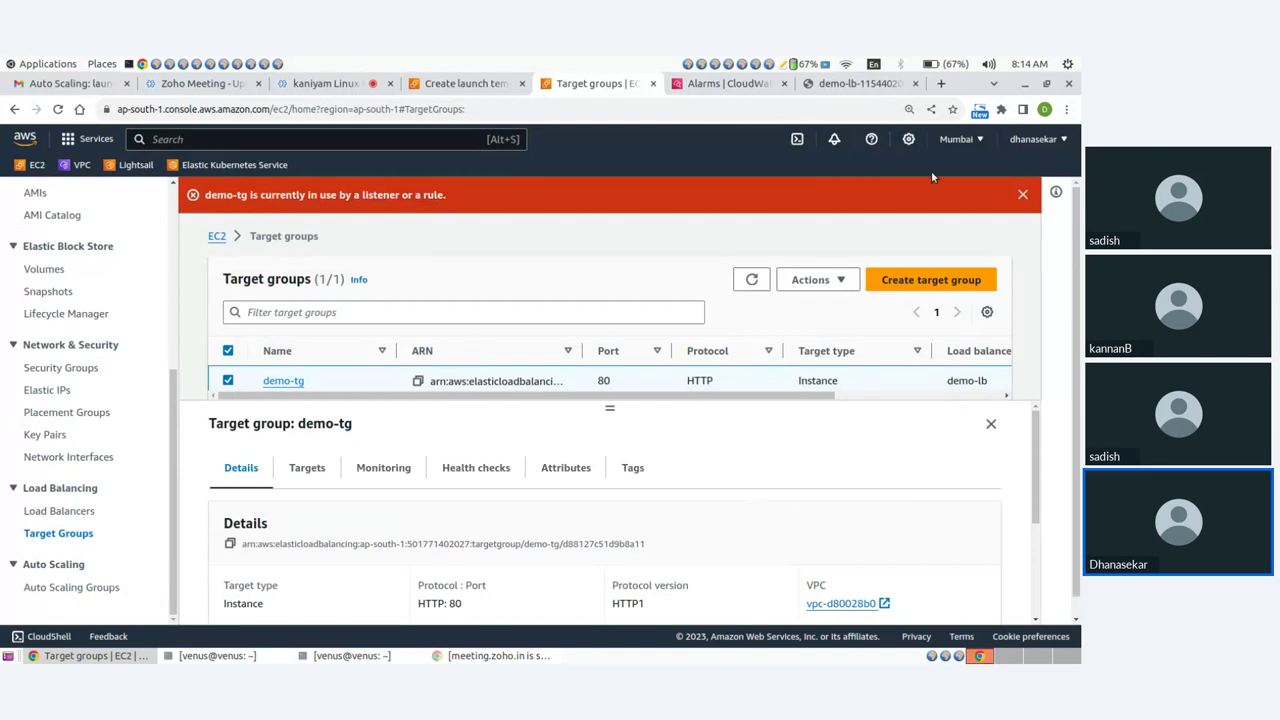
click(1025, 193)
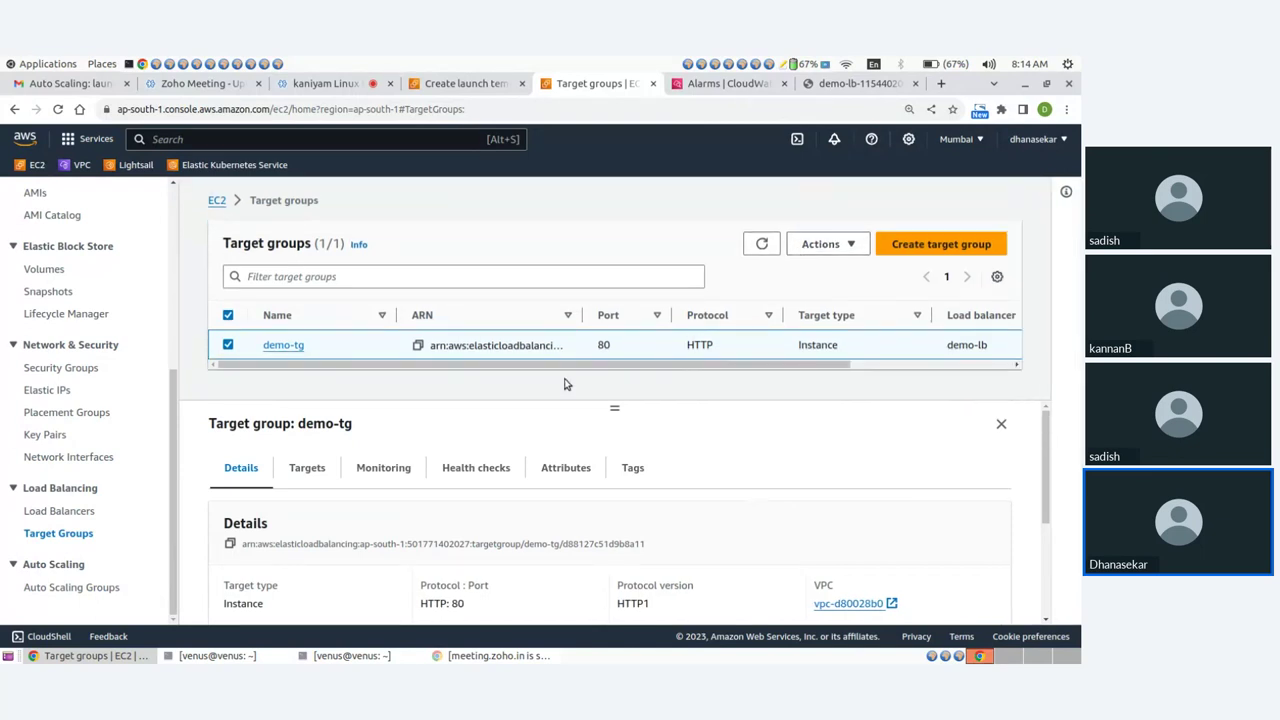
Refresh the Auto Scaling groups list to check the group is still deleting.
click(86, 587)
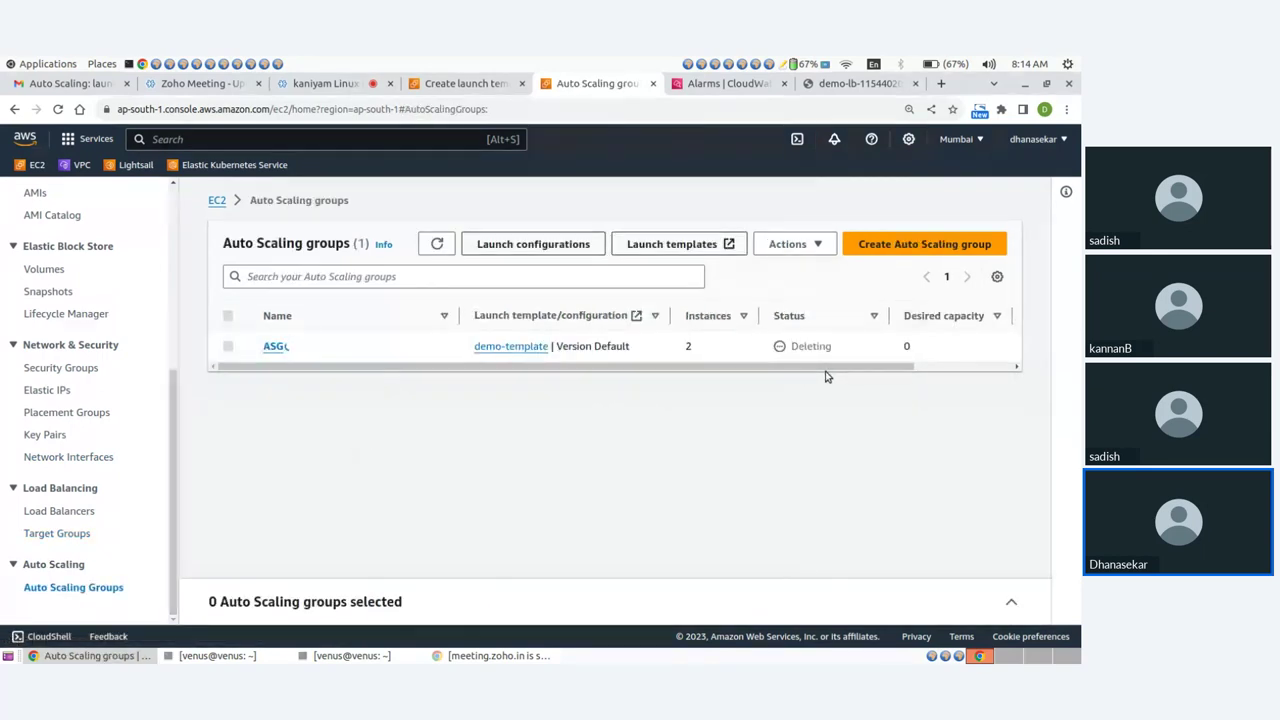
click(437, 244)
scroll(715, 376, right, 2)
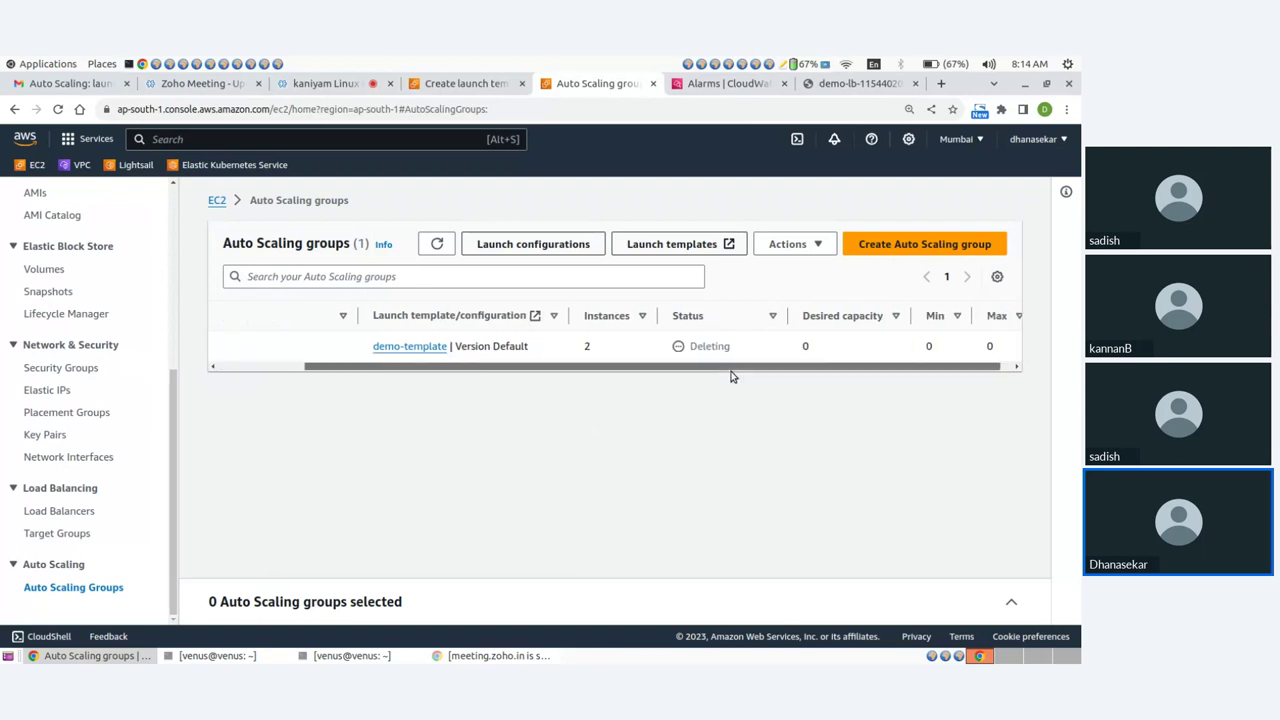
drag(731, 368, 587, 368)
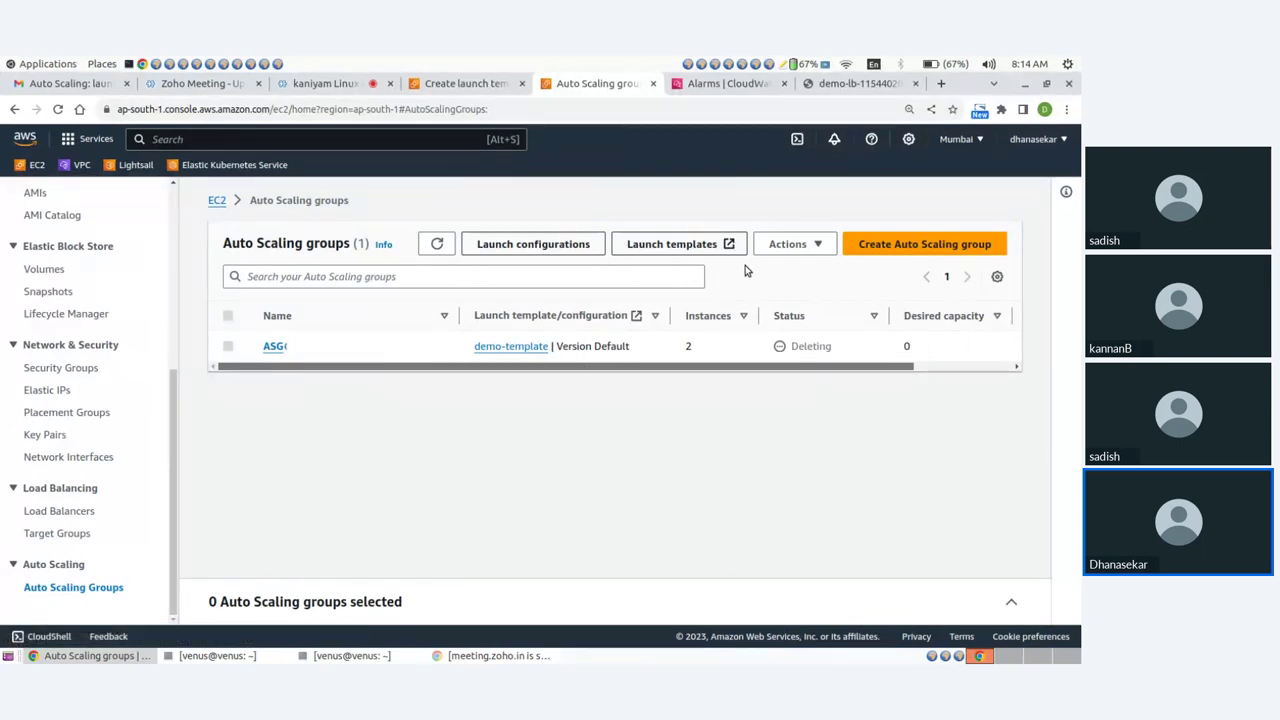
scroll(44, 340, up, 4)
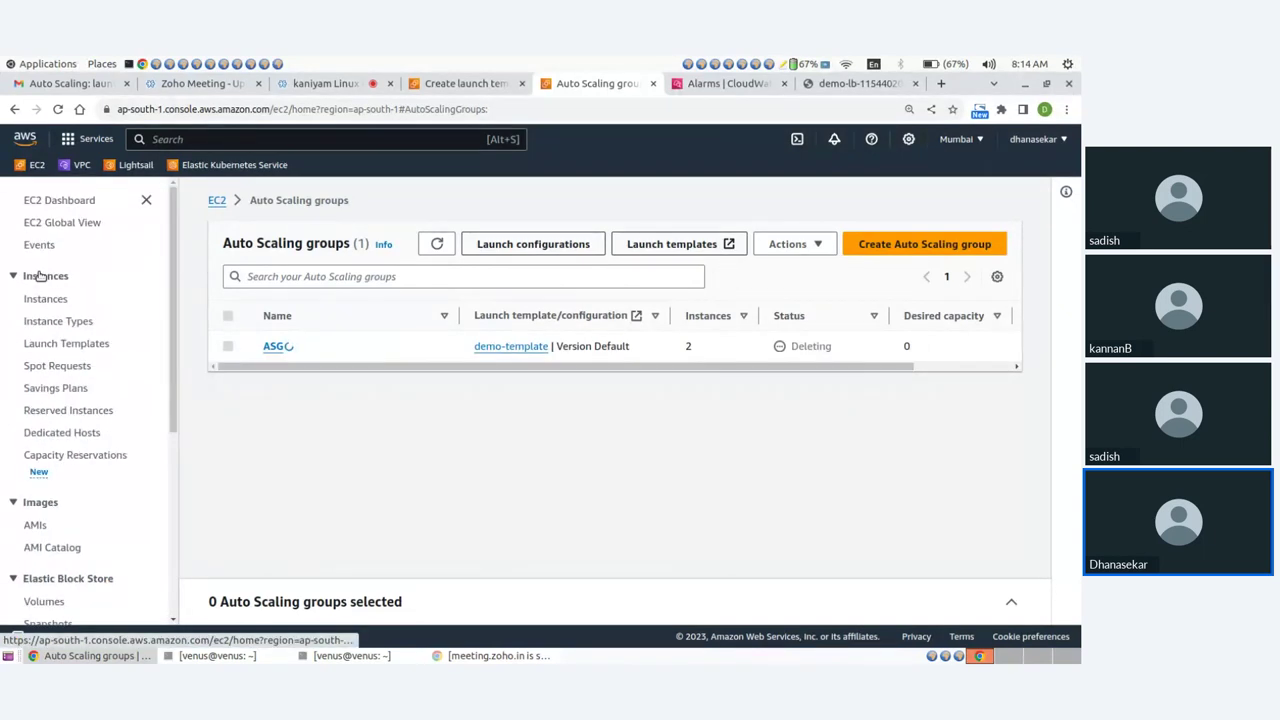
Verify the apache instance is terminated in the running instances list, then recheck Auto Scaling groups.
click(73, 202)
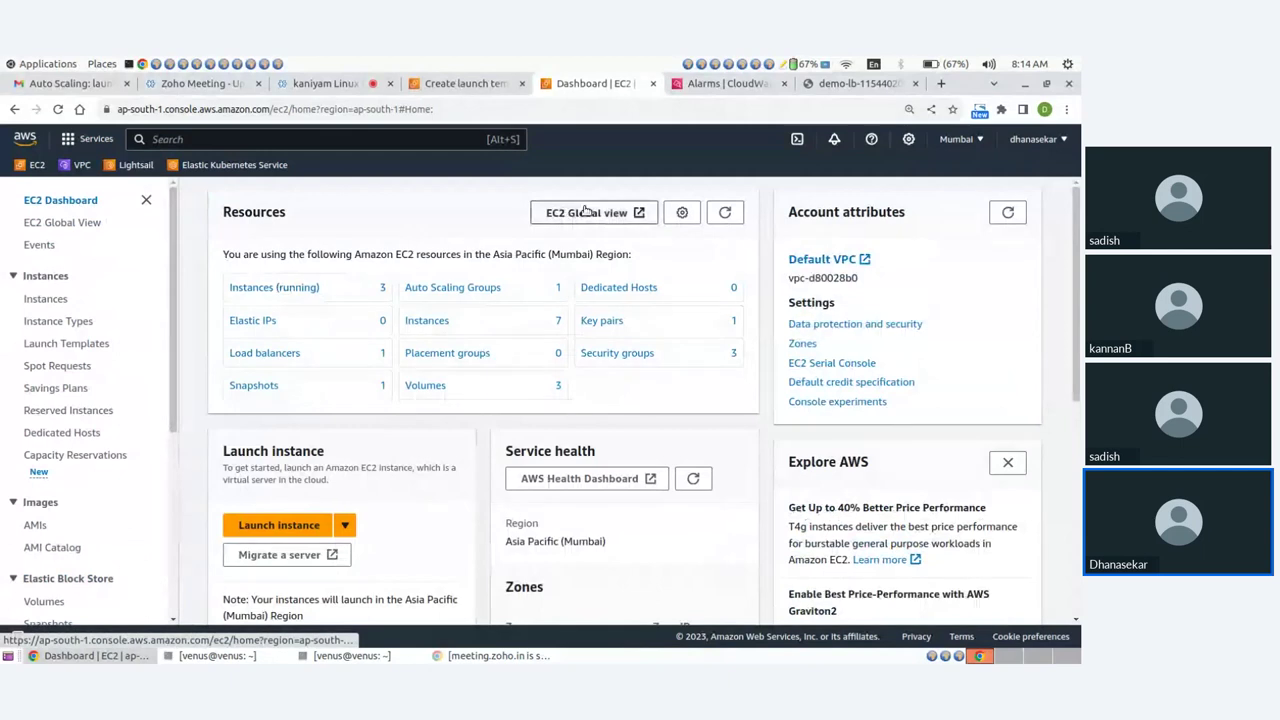
click(268, 290)
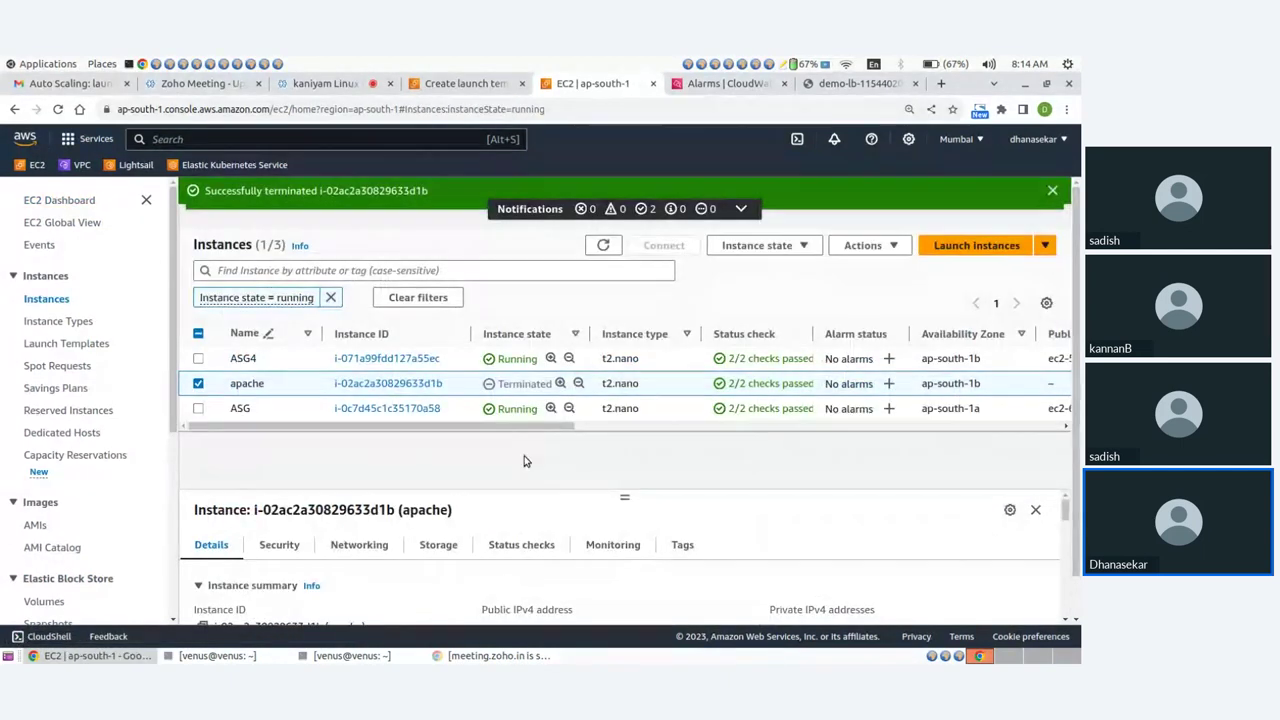
scroll(85, 510, down, 5)
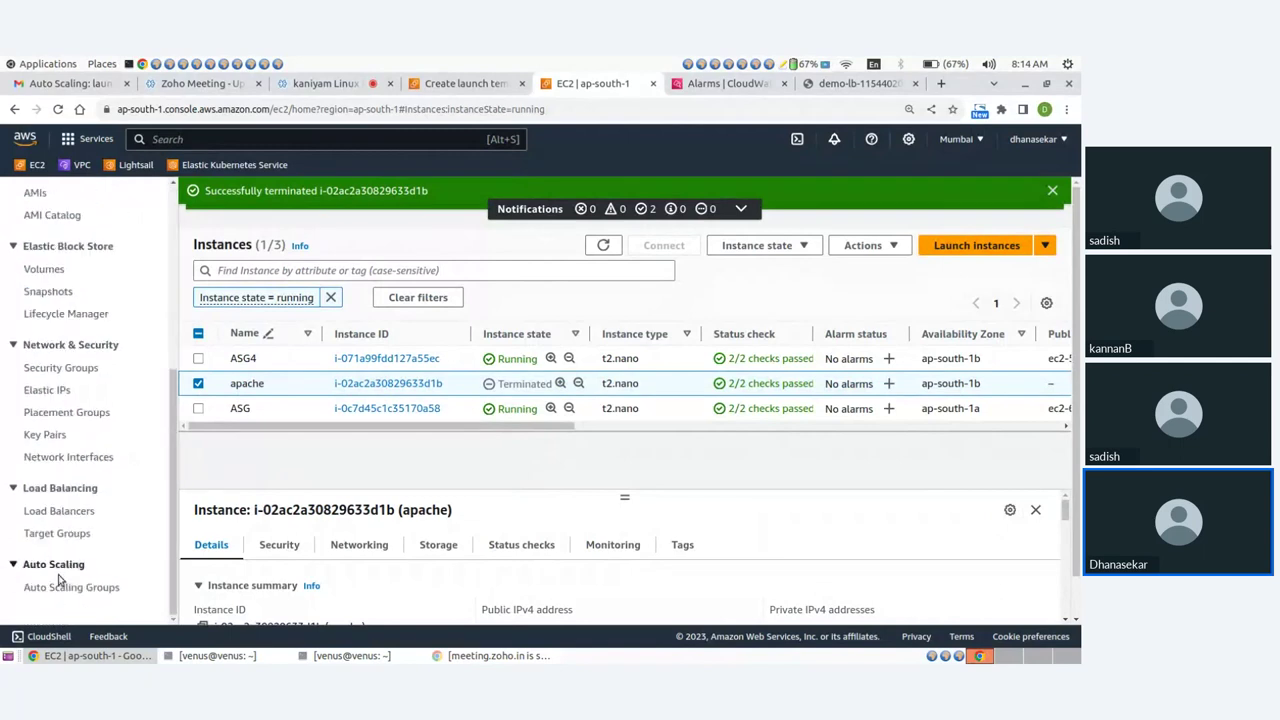
click(65, 587)
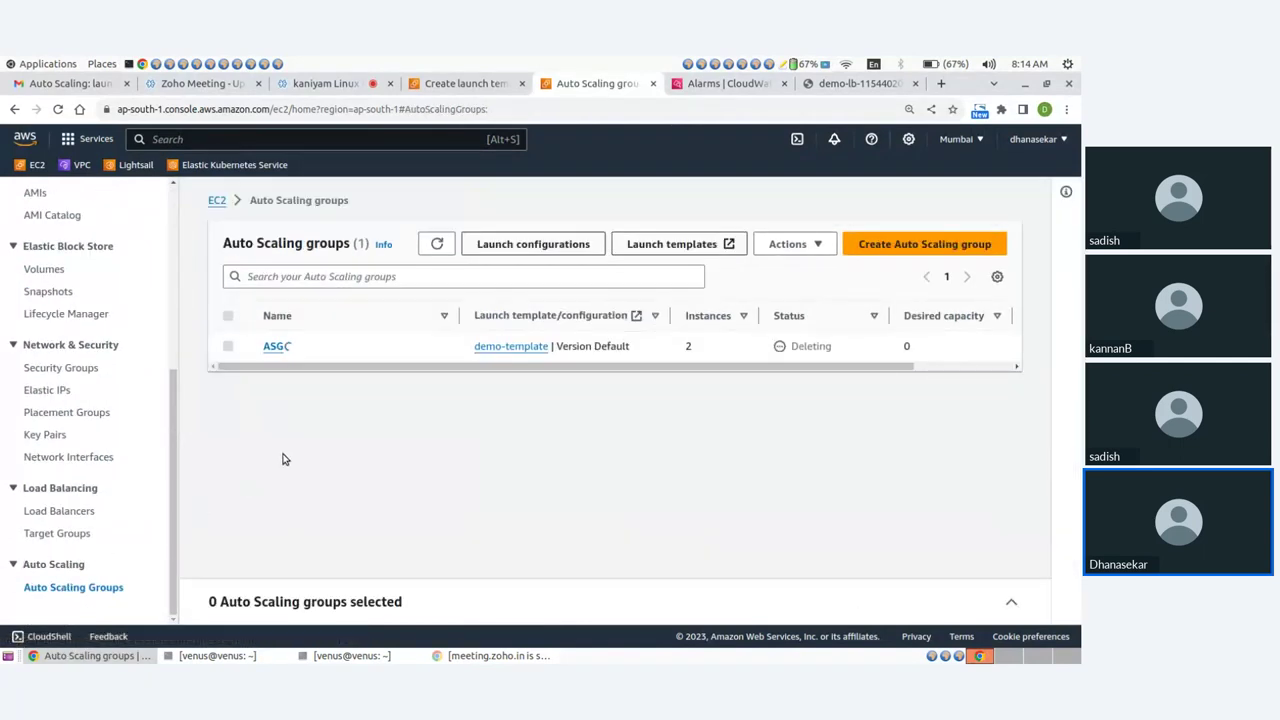
click(340, 84)
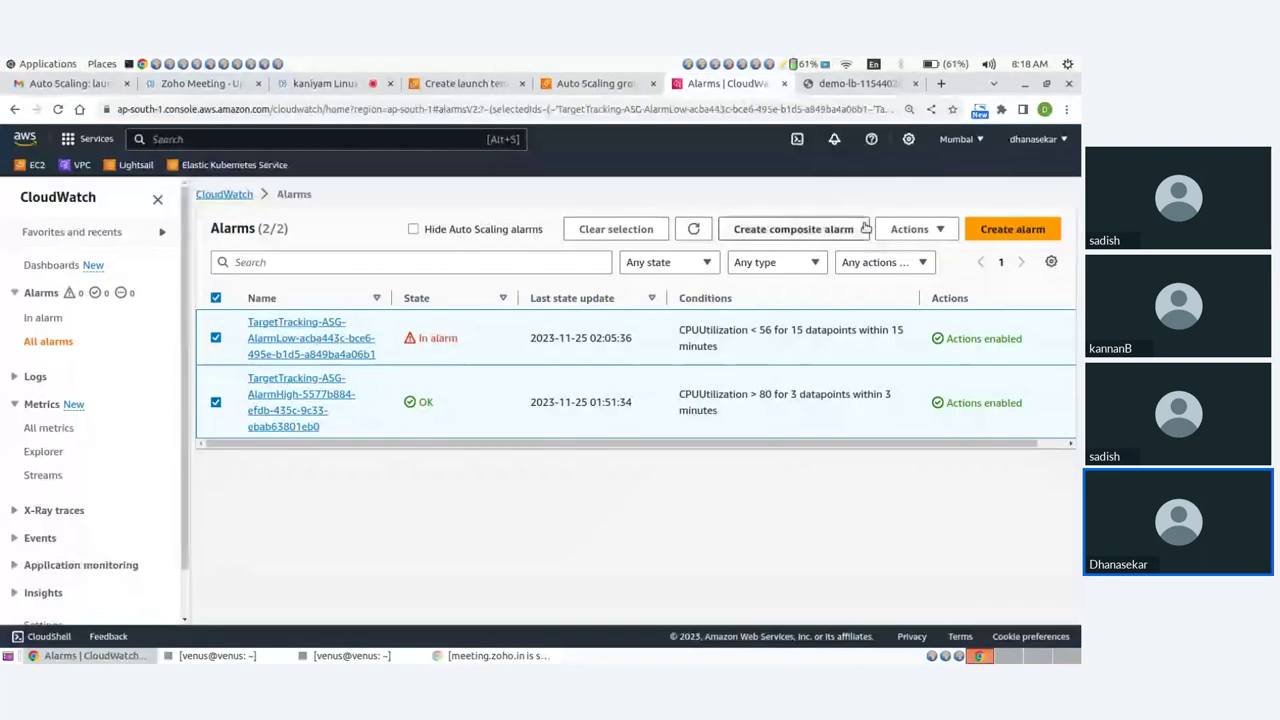
Try deleting both target-tracking CloudWatch alarms and dismiss the cannot-delete error.
click(912, 229)
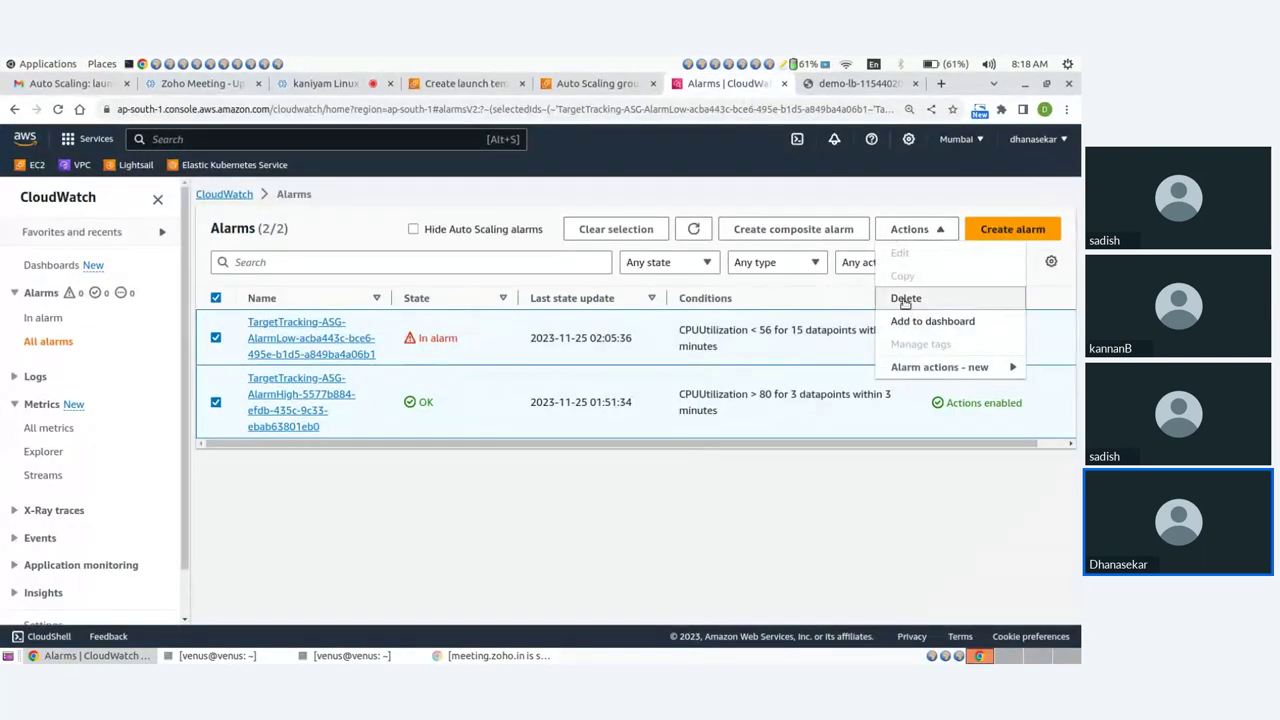
click(906, 299)
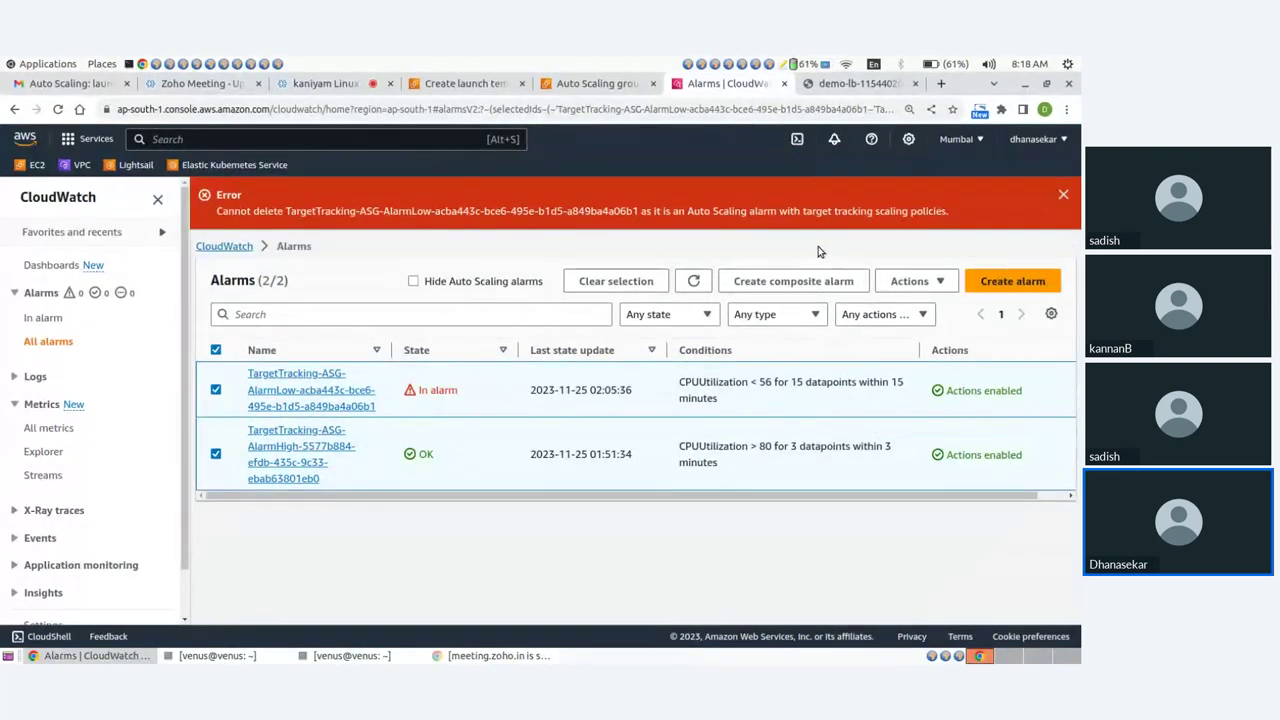
click(1062, 196)
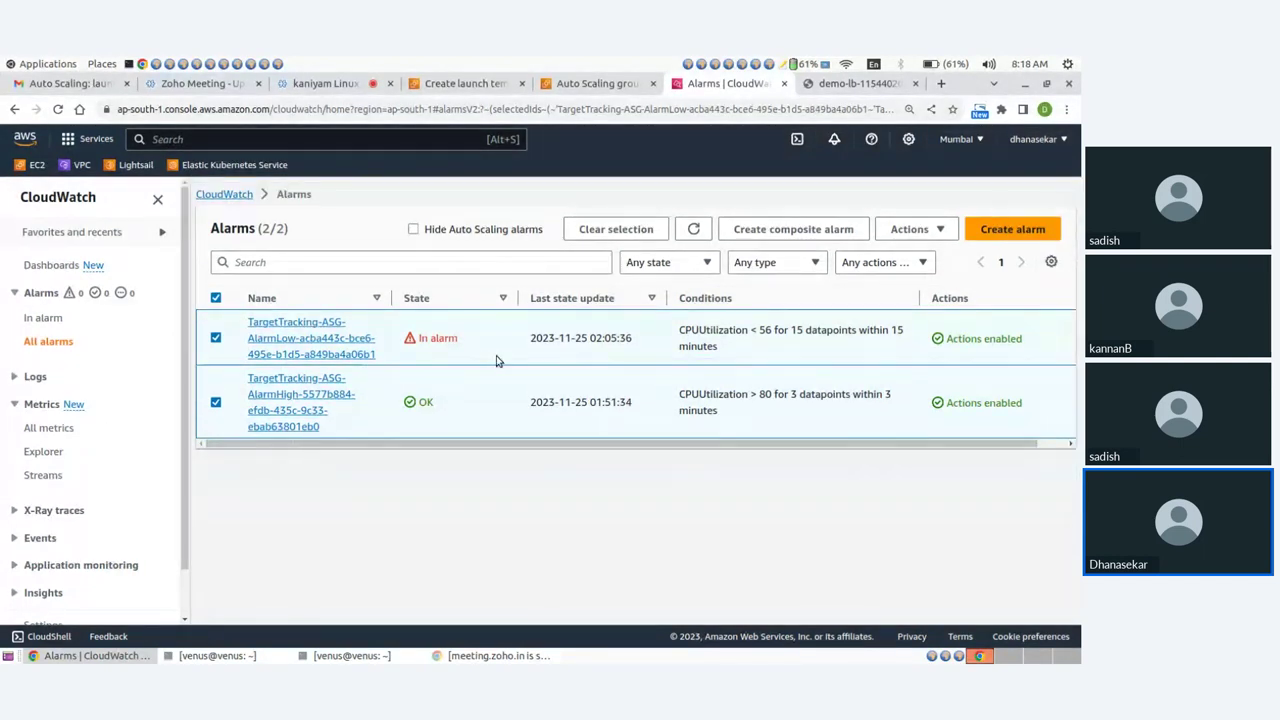
Deselect the low-CPU and high-CPU alarms and view the empty Auto Scaling groups page.
click(217, 339)
click(216, 402)
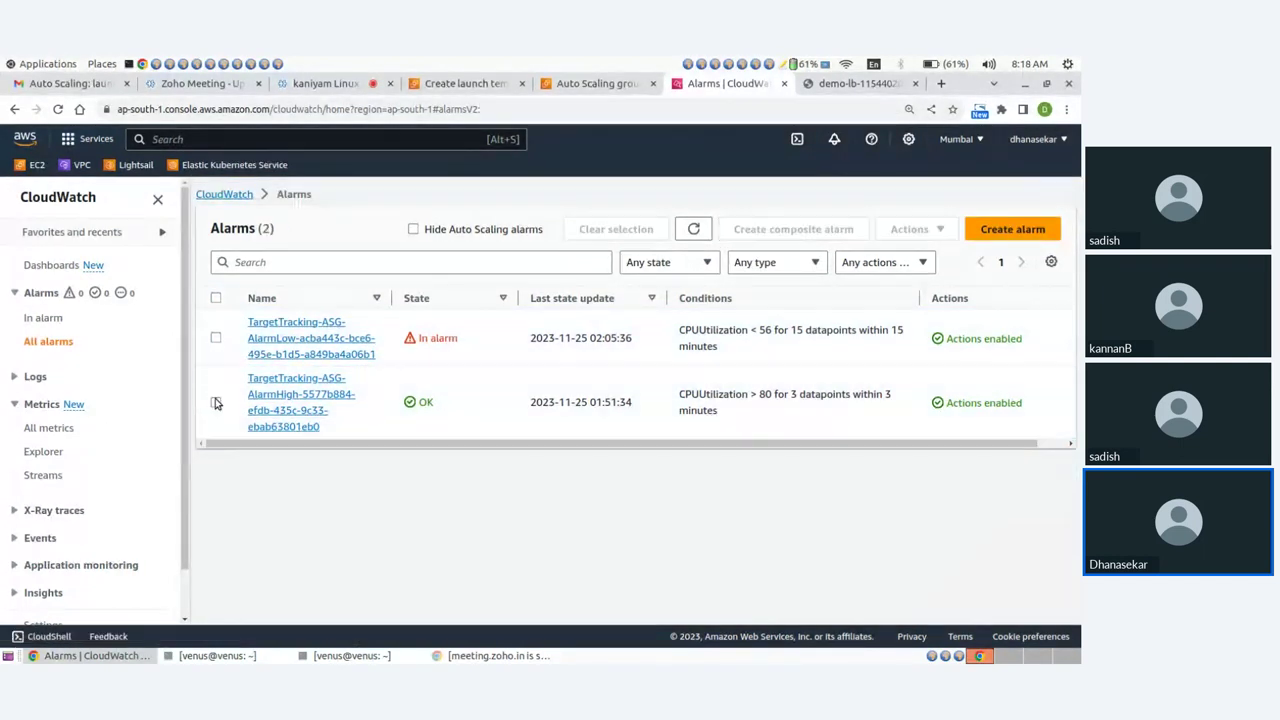
click(598, 83)
scroll(49, 286, up, 4)
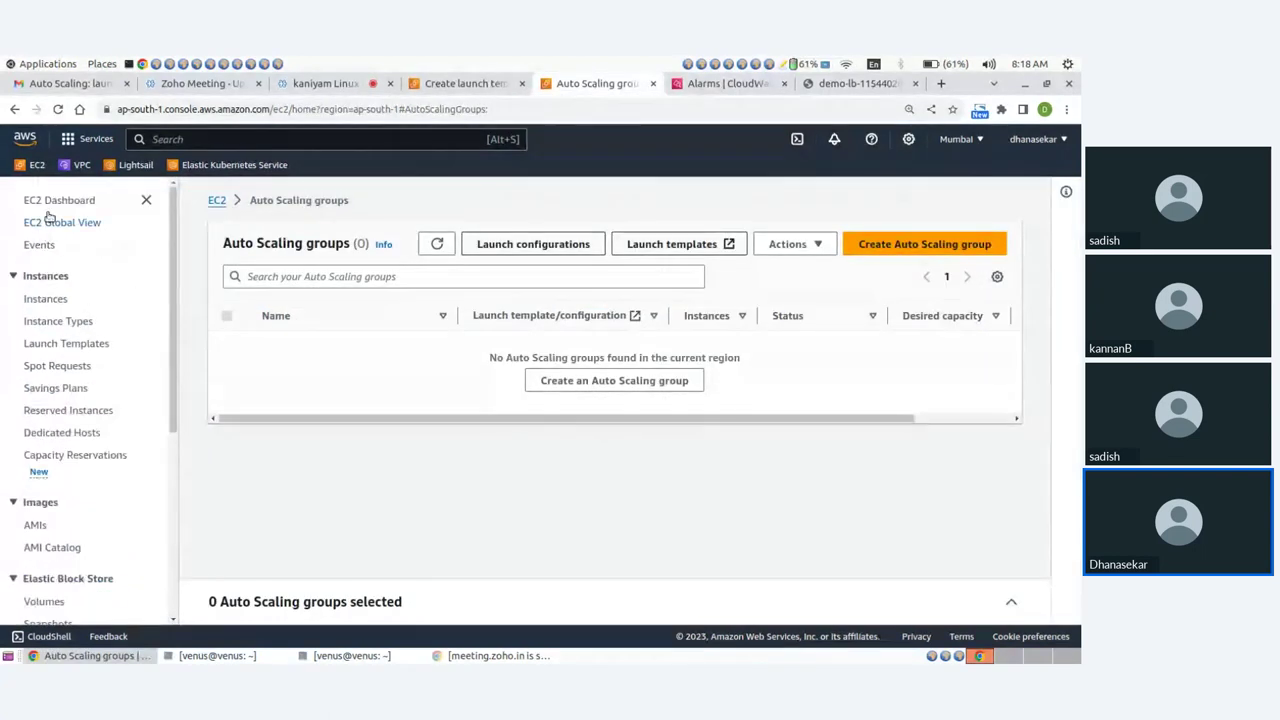
Confirm no running instances remain and the Load Balancers list is empty.
click(55, 201)
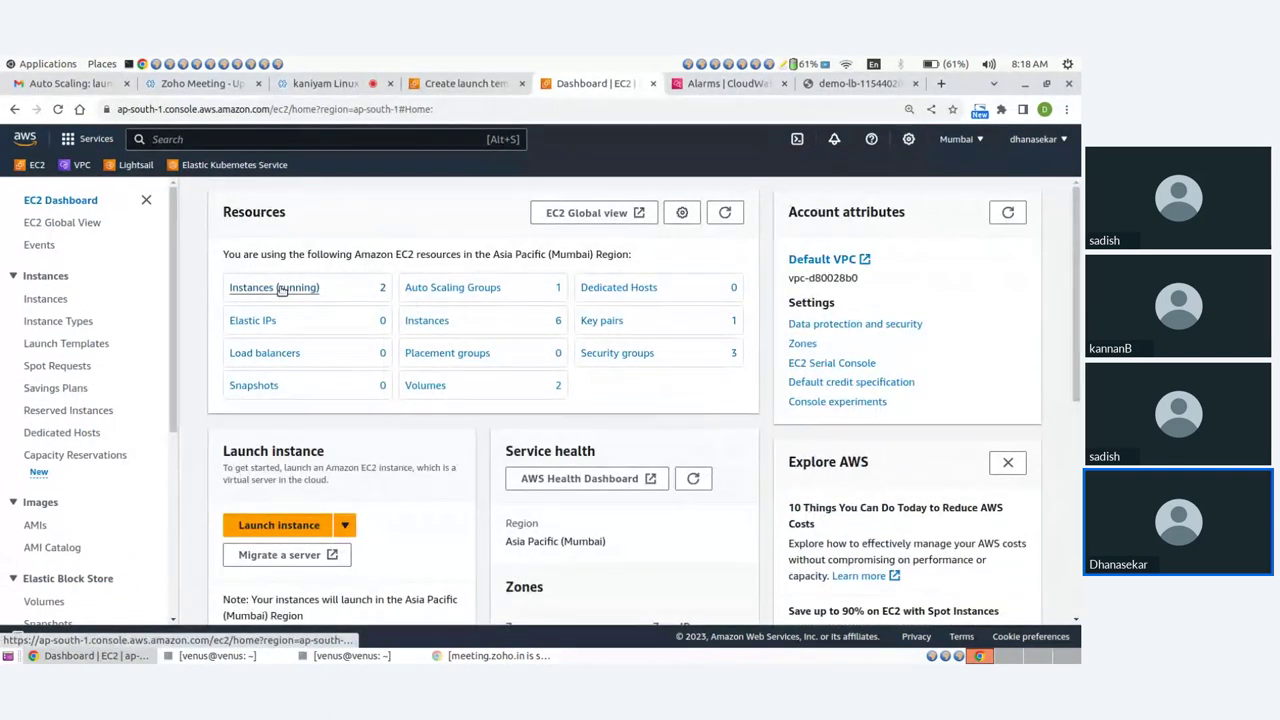
click(282, 289)
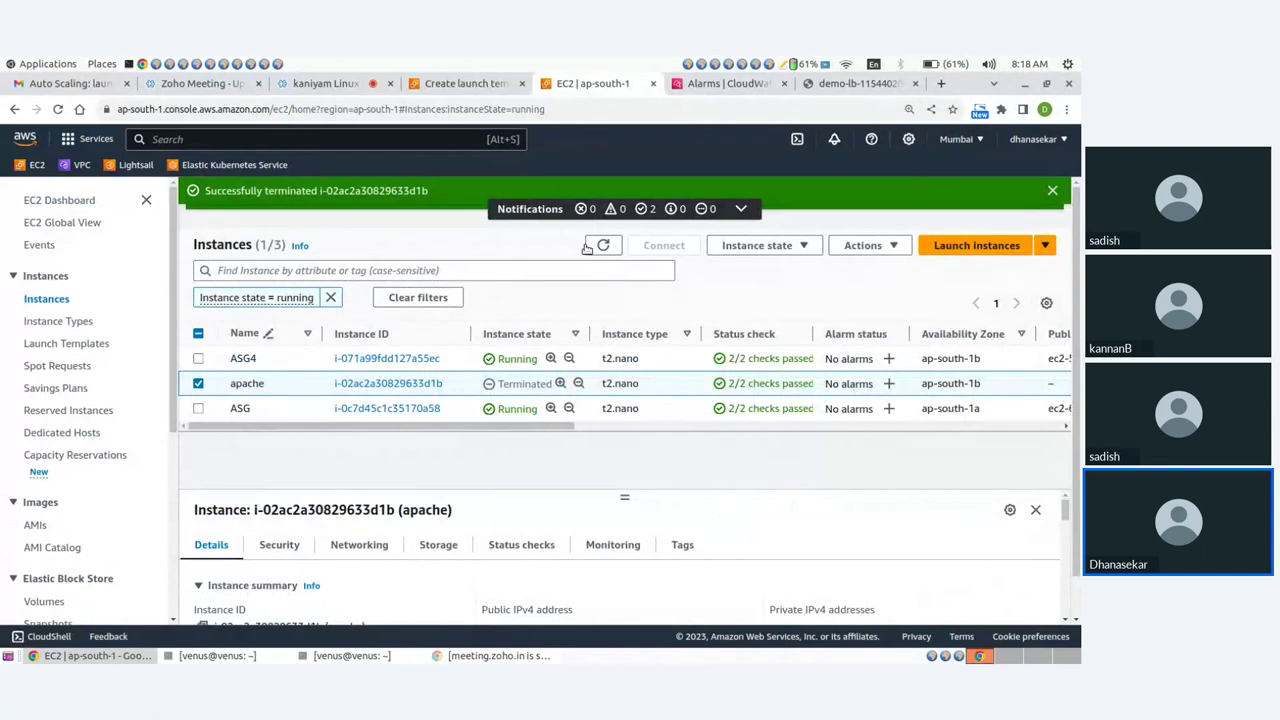
click(590, 247)
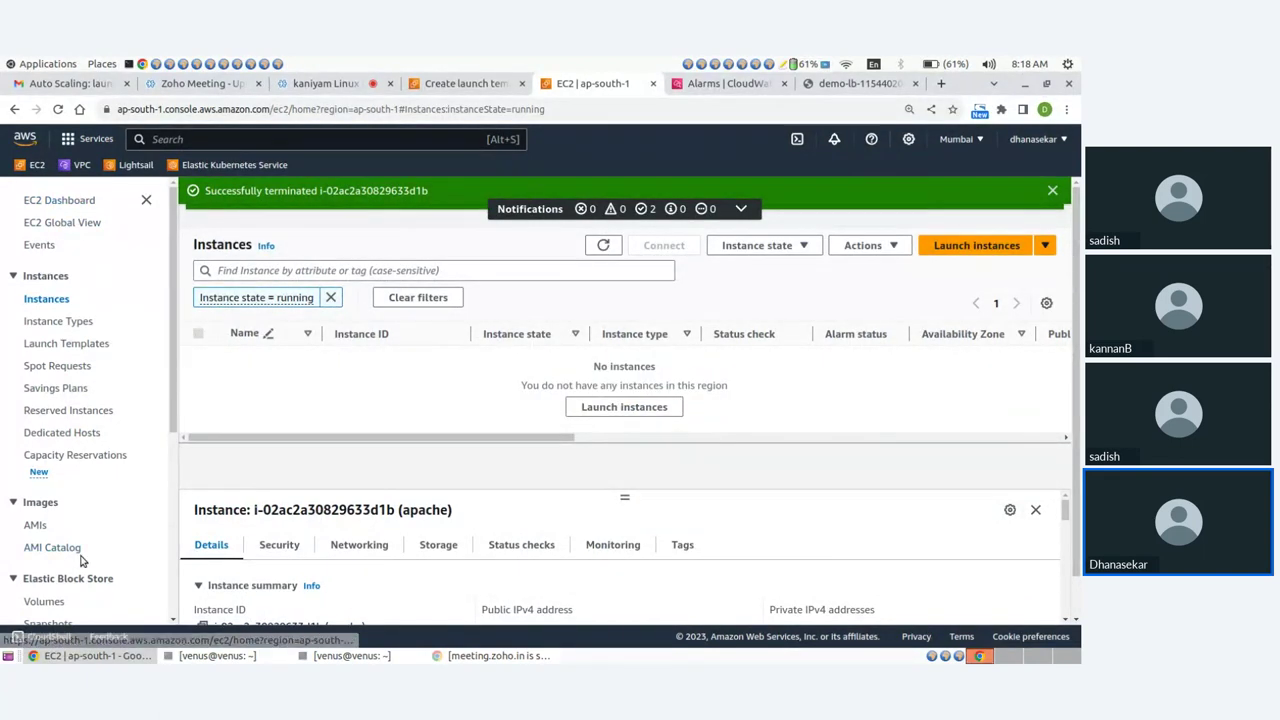
scroll(82, 560, down, 3)
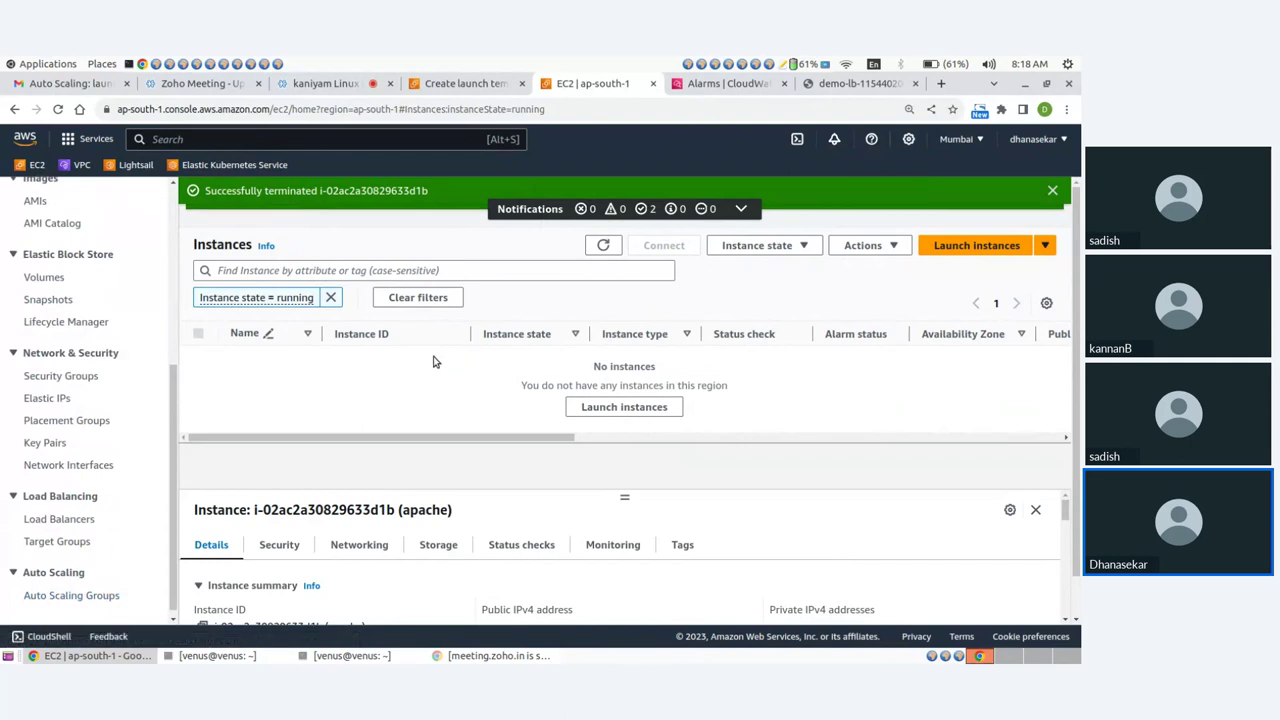
click(55, 519)
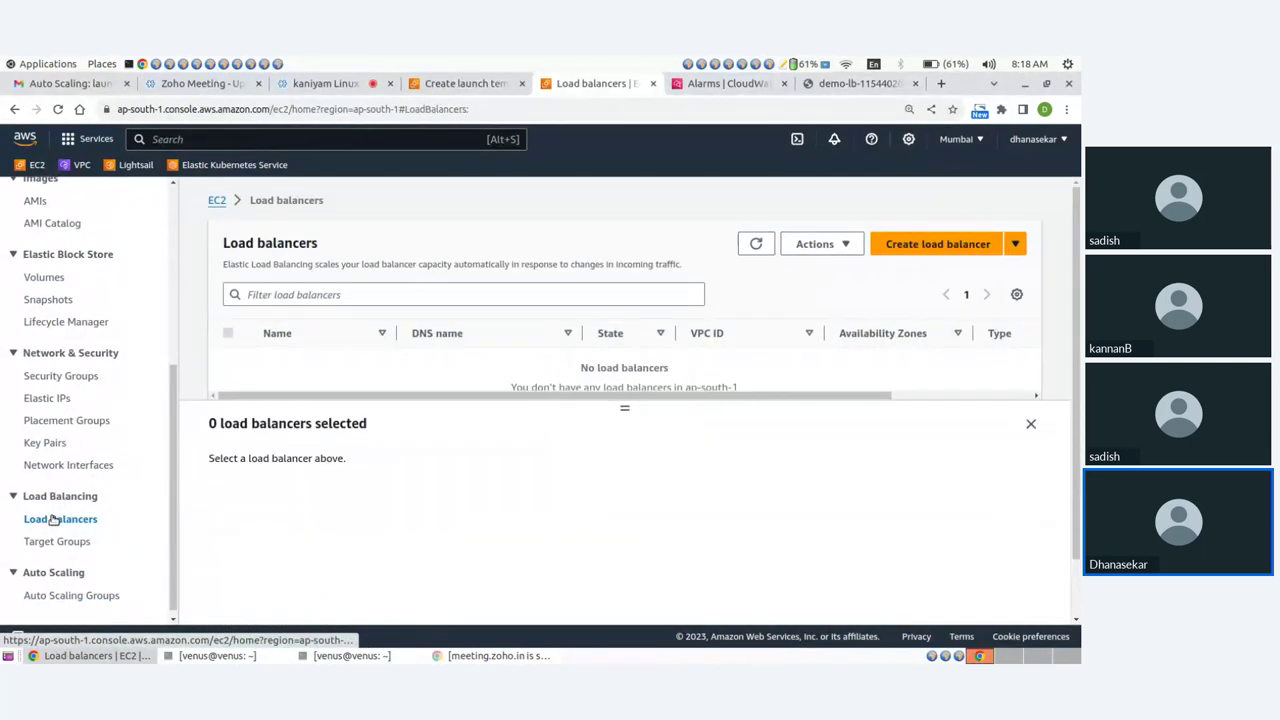
Delete the demo-tg target group and check the CloudWatch alarms list is empty.
click(55, 541)
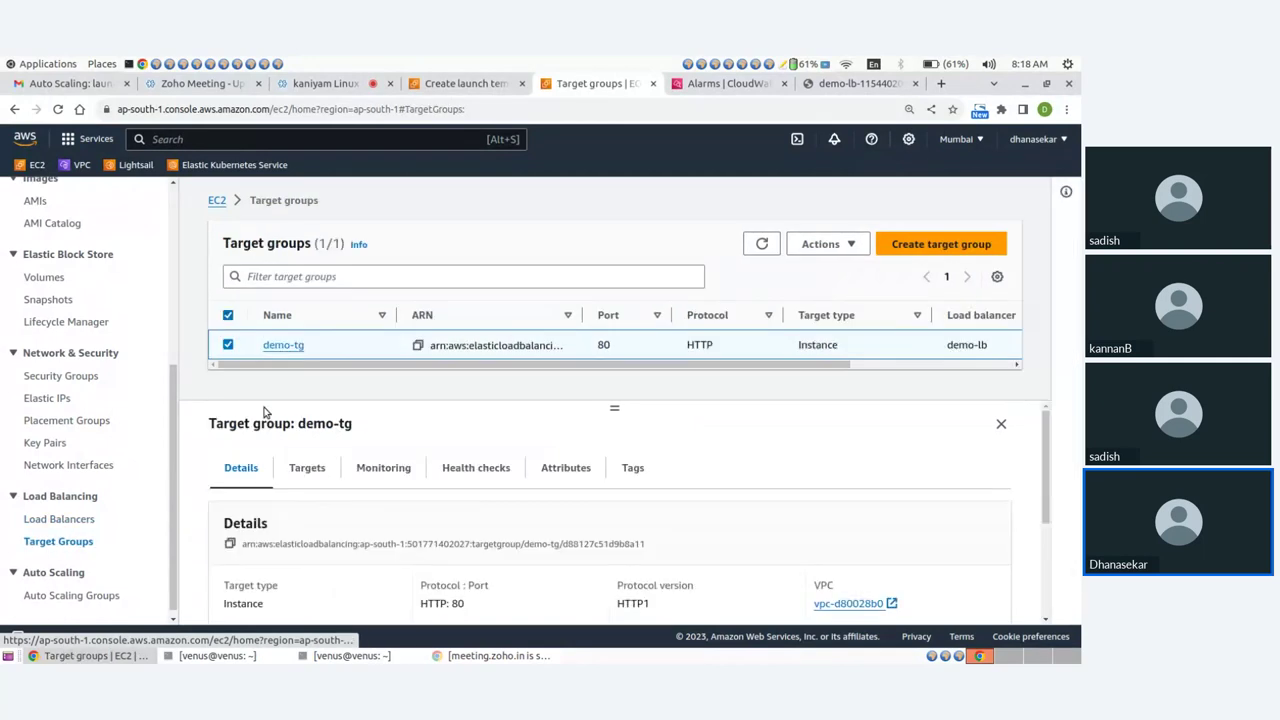
click(820, 244)
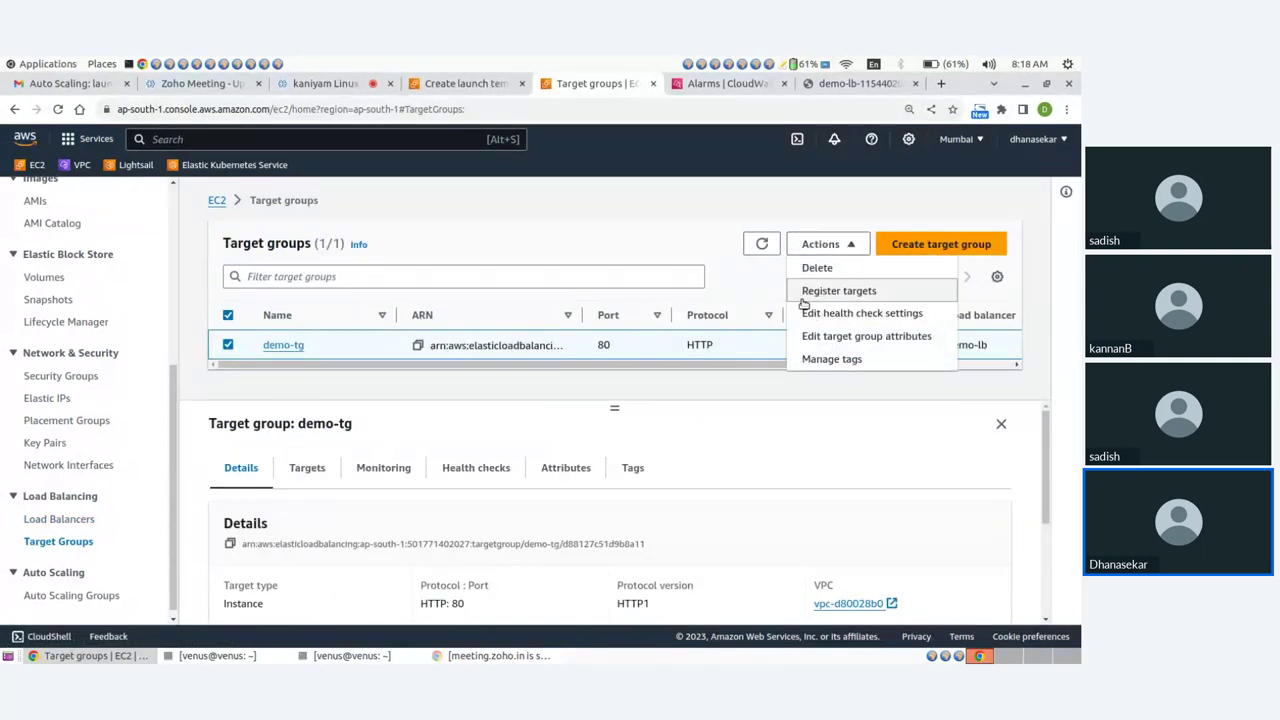
click(818, 270)
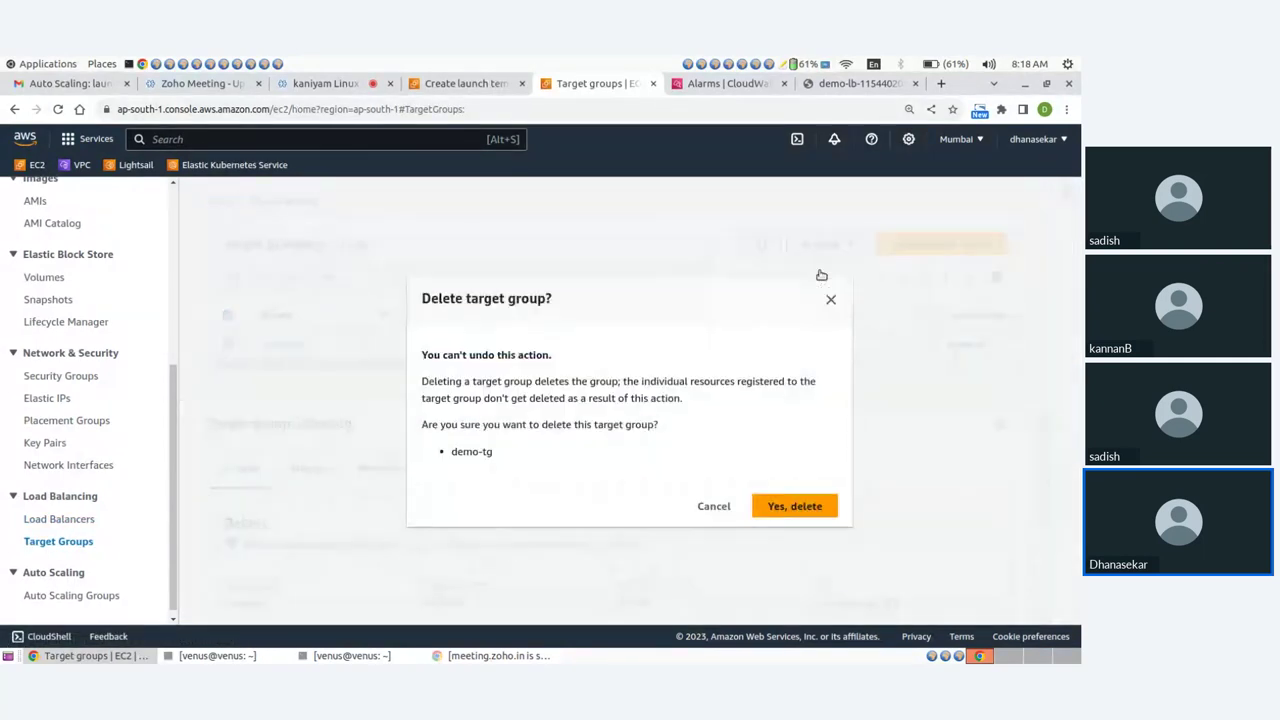
click(796, 506)
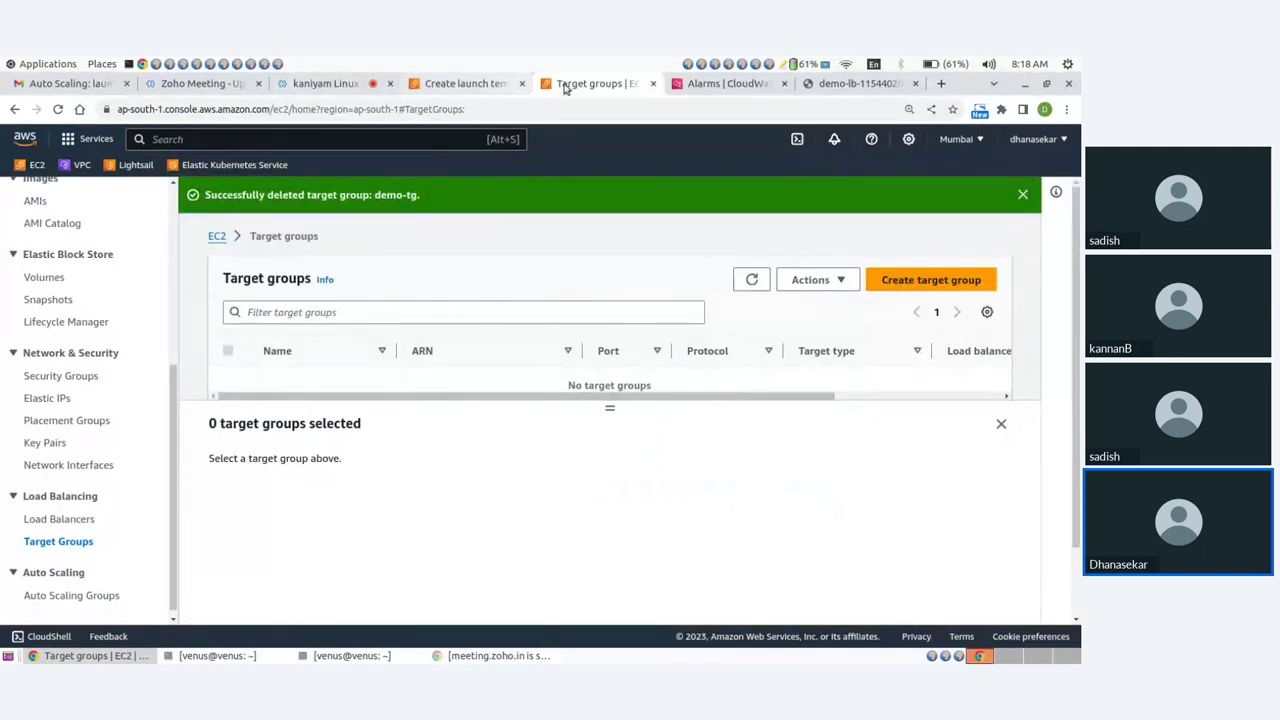
click(692, 83)
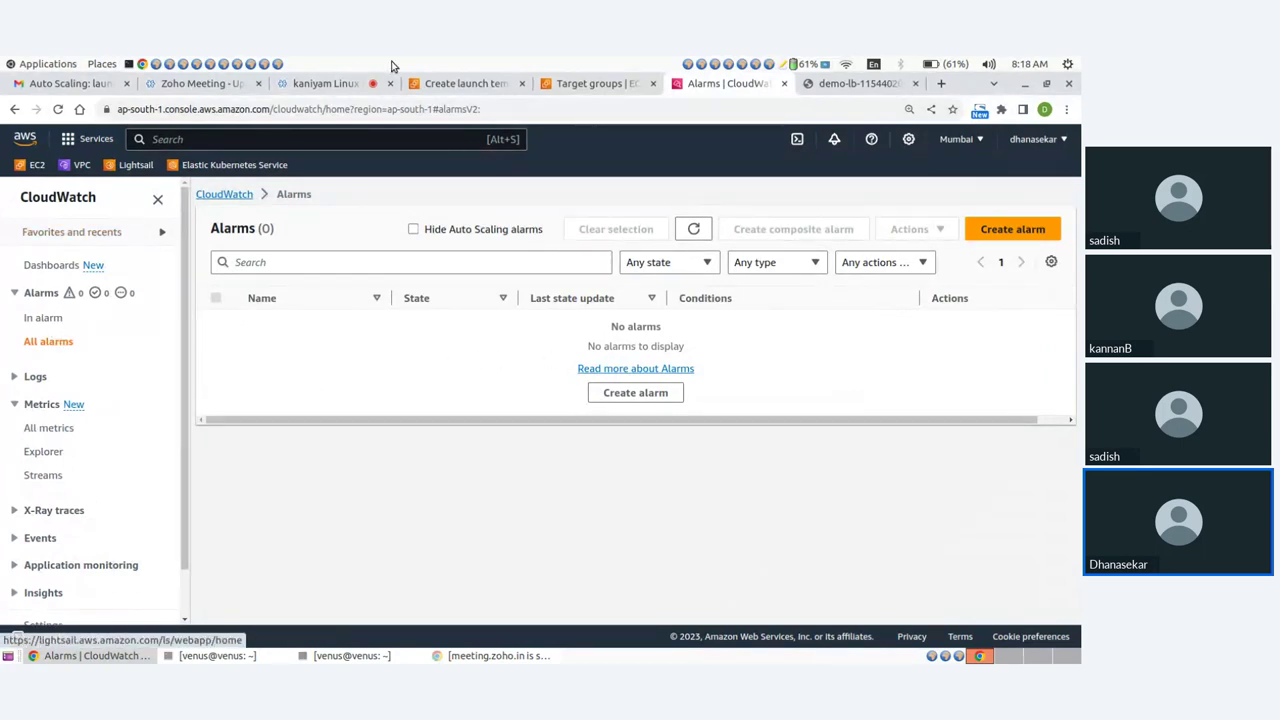
Close the Create launch template browser tab.
click(470, 83)
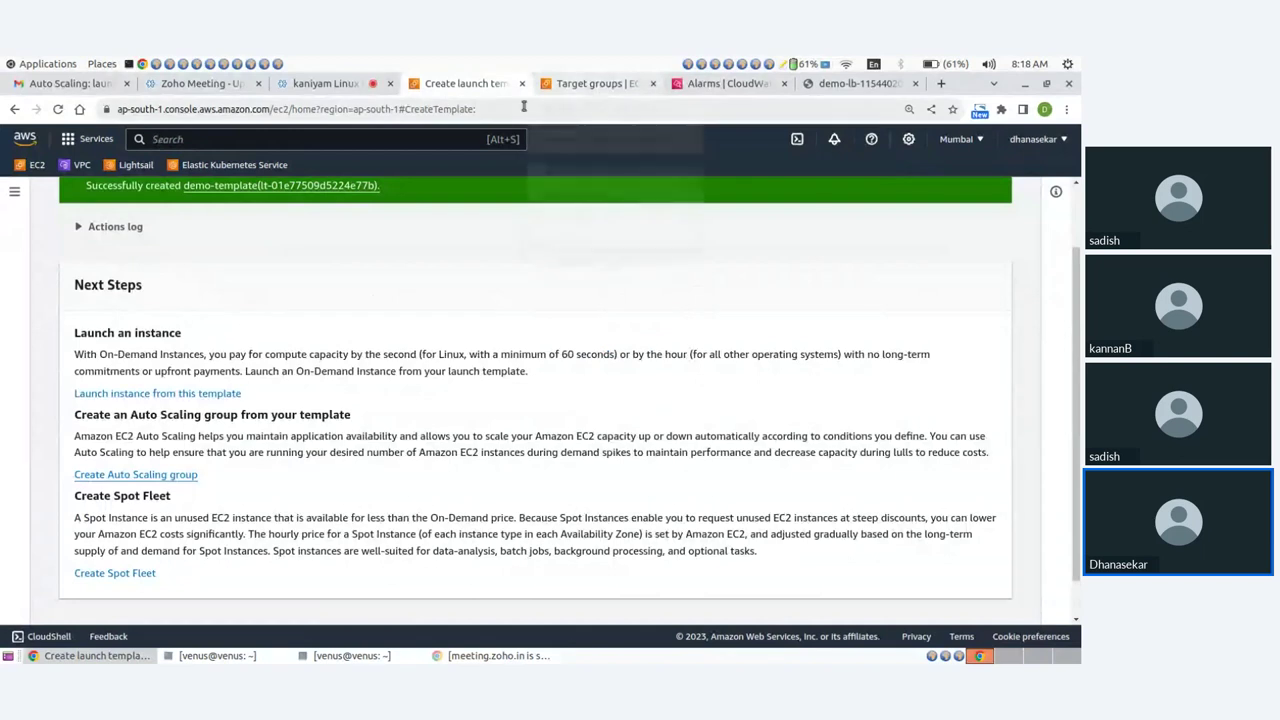
click(521, 84)
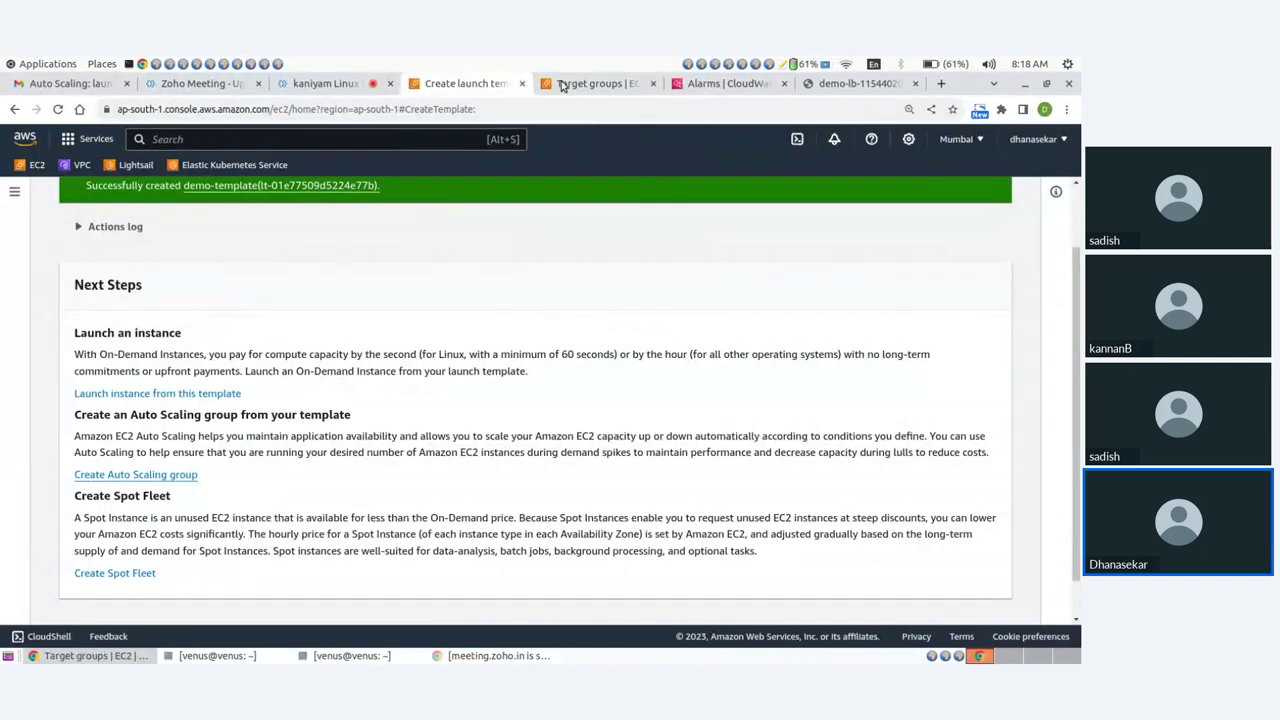
scroll(71, 290, up, 2)
Check the Snapshots list to confirm no snapshots remain.
click(57, 201)
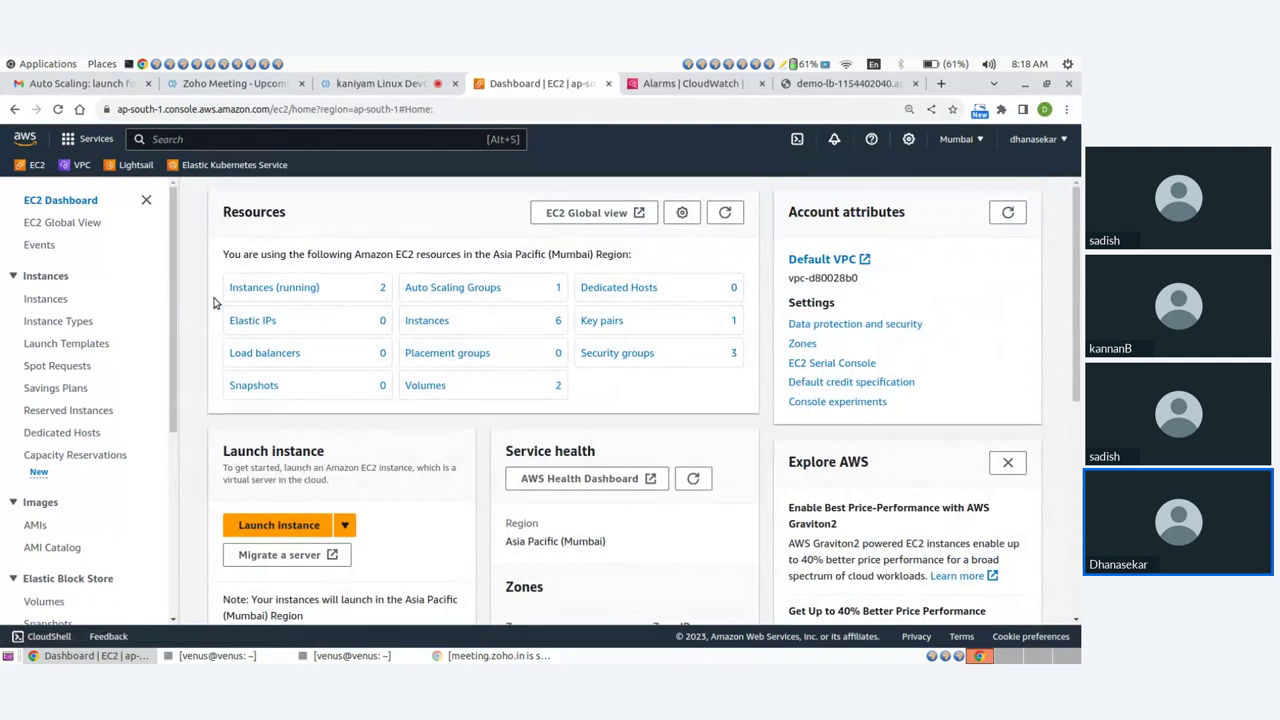
scroll(52, 372, down, 3)
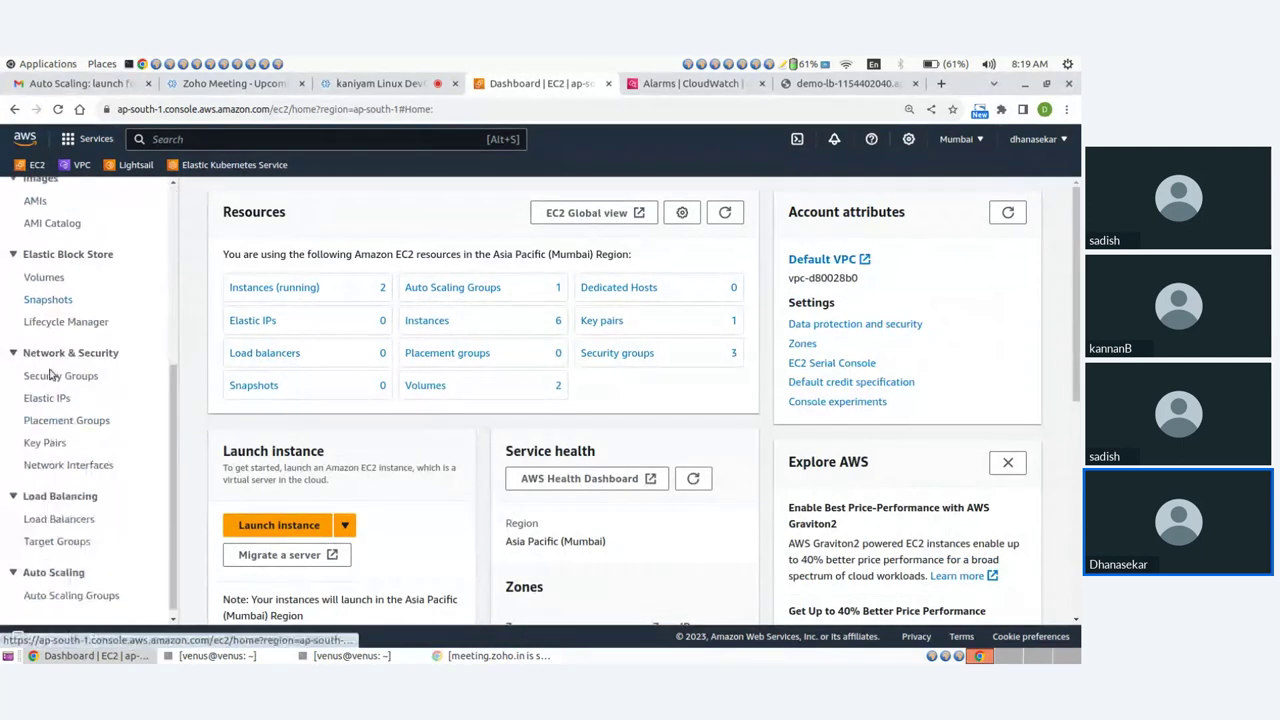
scroll(62, 398, up, 1)
scroll(62, 398, up, 2)
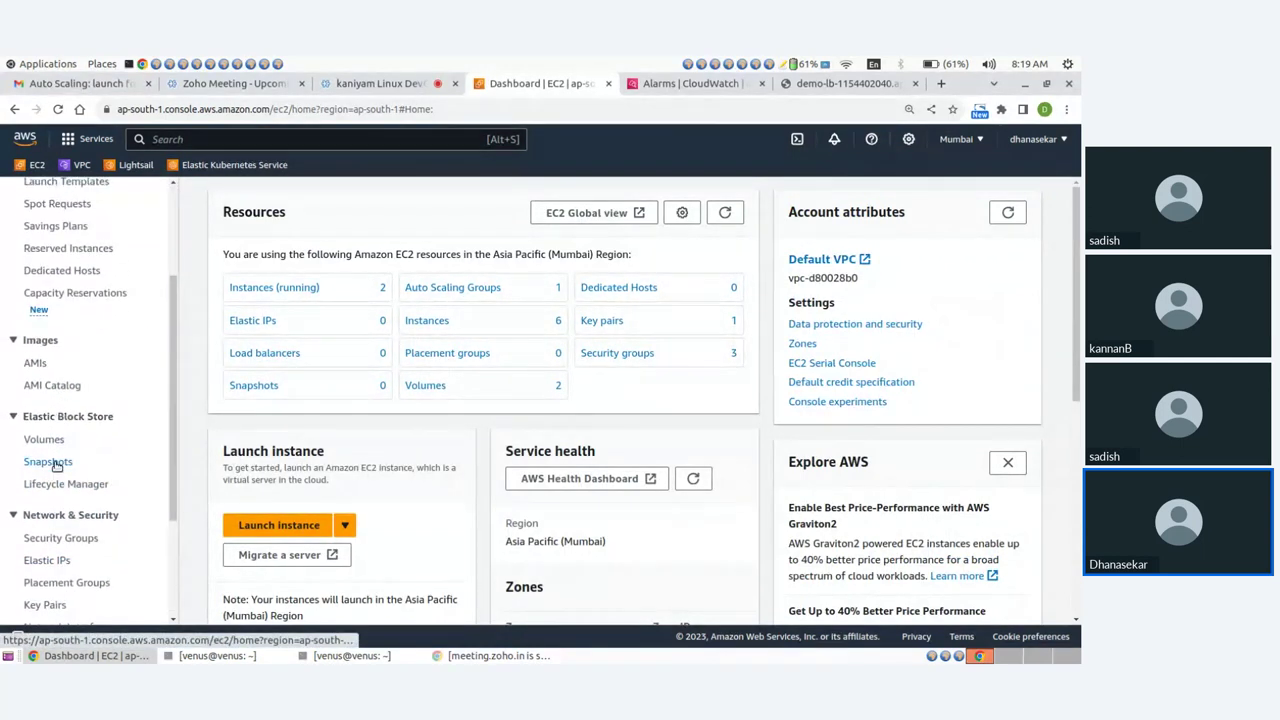
click(55, 464)
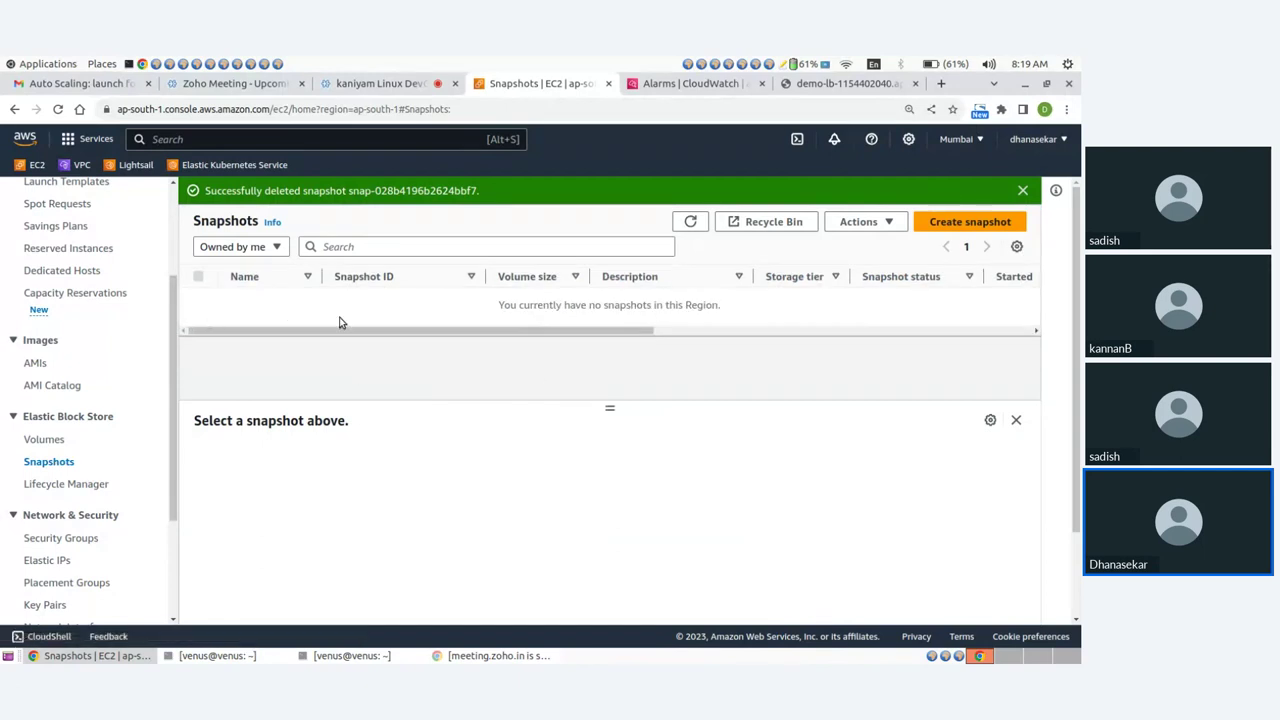
scroll(100, 292, up, 3)
Confirm no owned AMIs remain, then return to the Zoho Meeting presenter view.
click(60, 200)
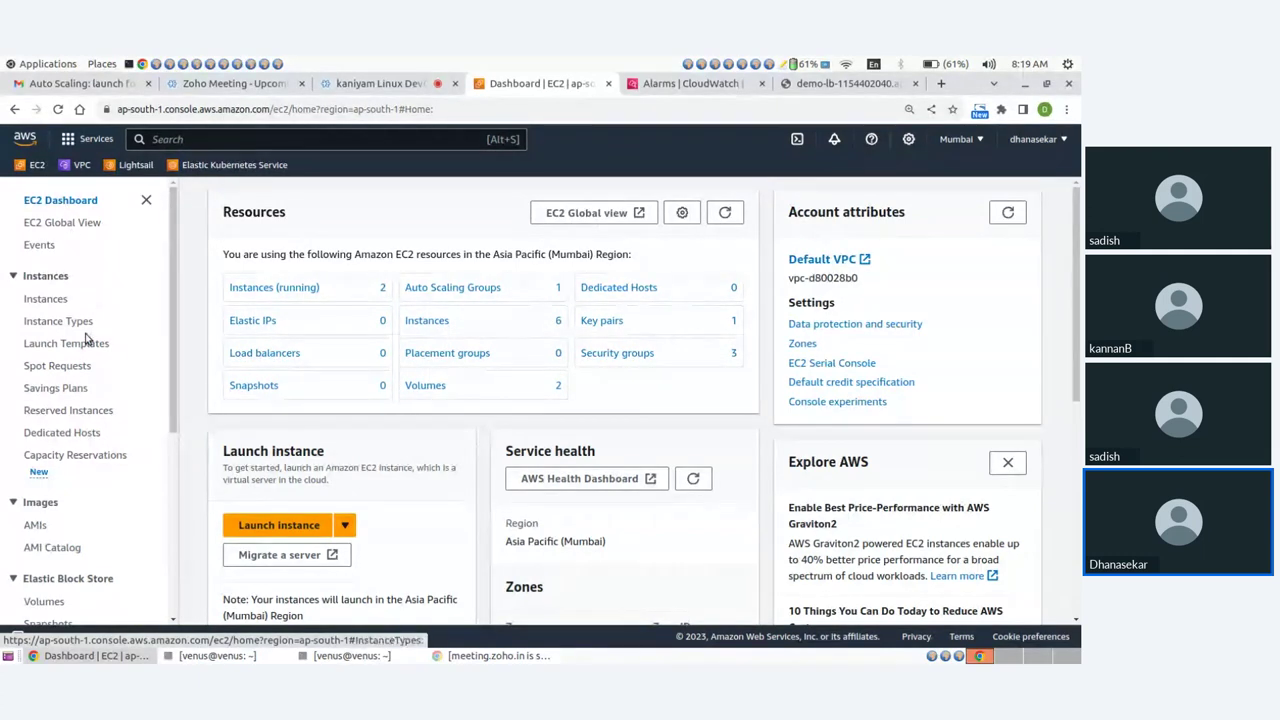
scroll(60, 300, down, 5)
click(35, 282)
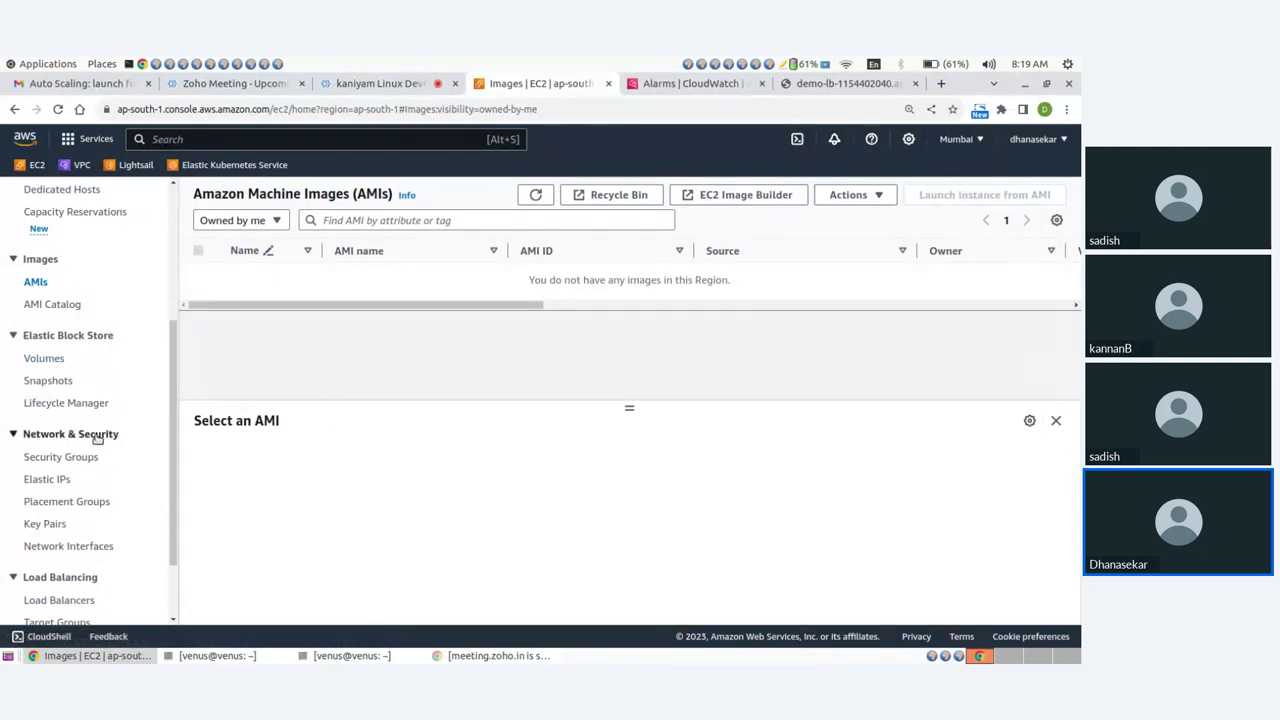
scroll(97, 438, down, 2)
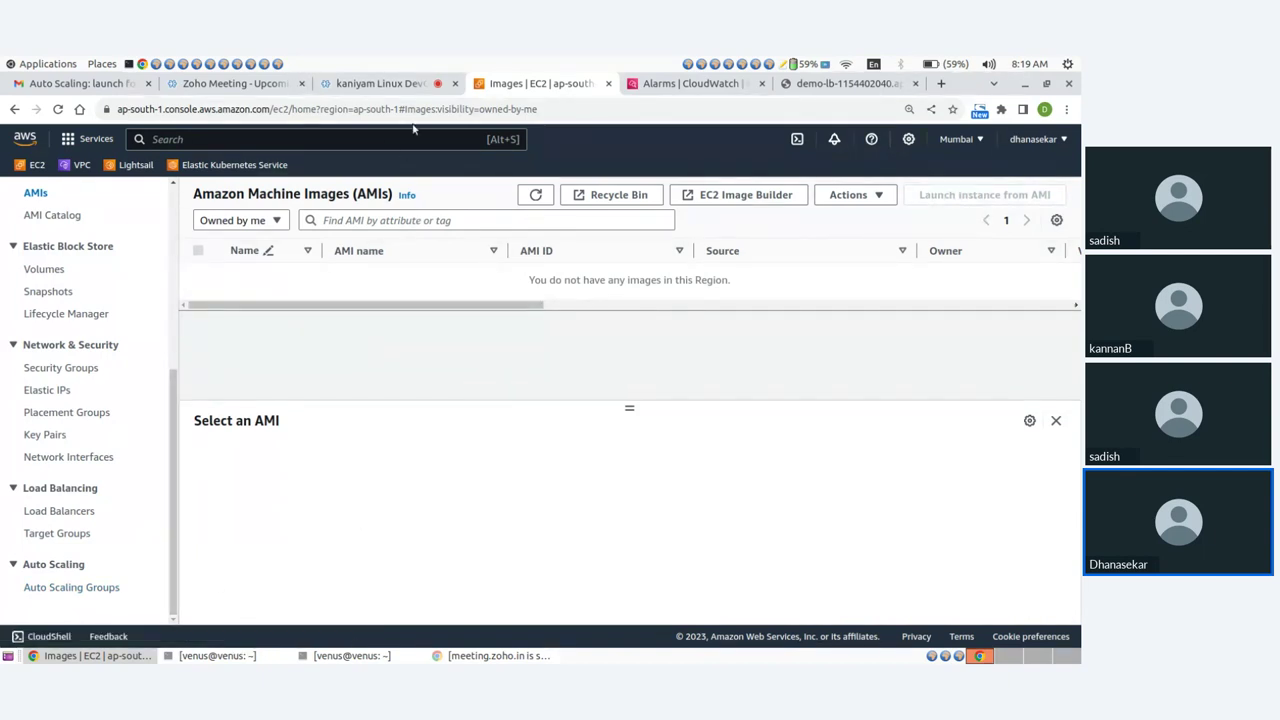
click(417, 92)
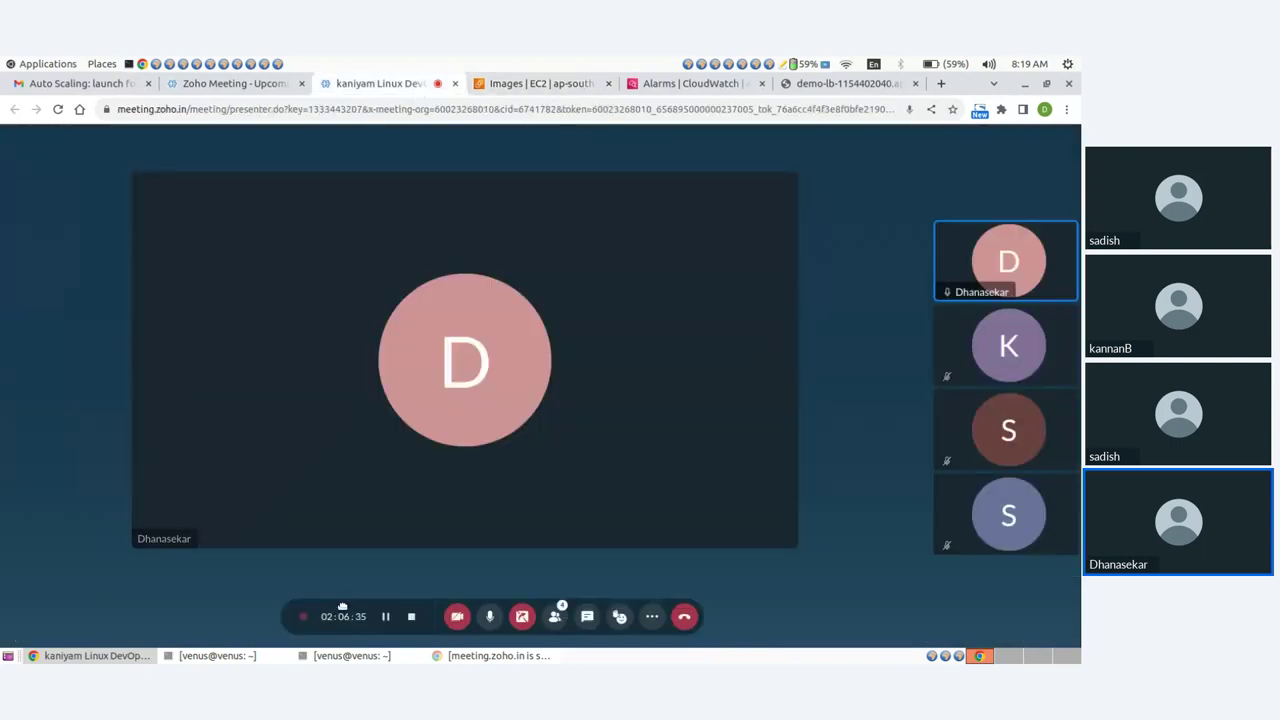